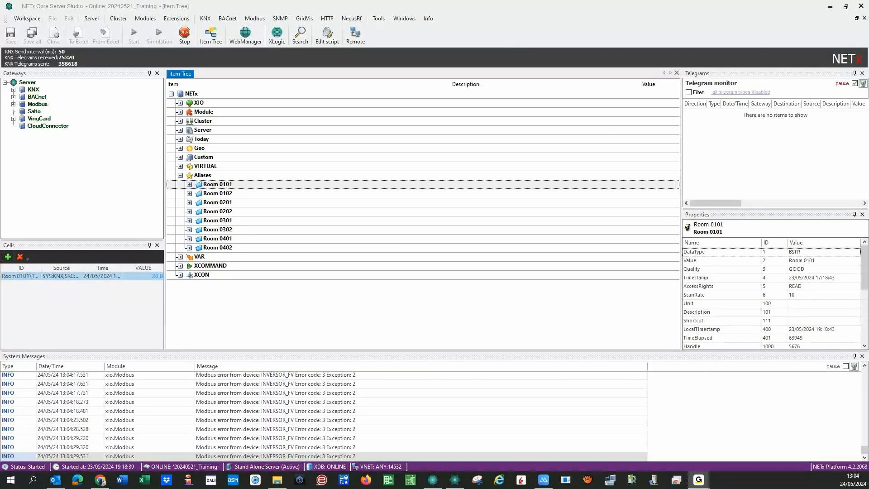
- Bring up the Voyager Visu editor and stop the runtime to edit the Home page
click(451, 479)
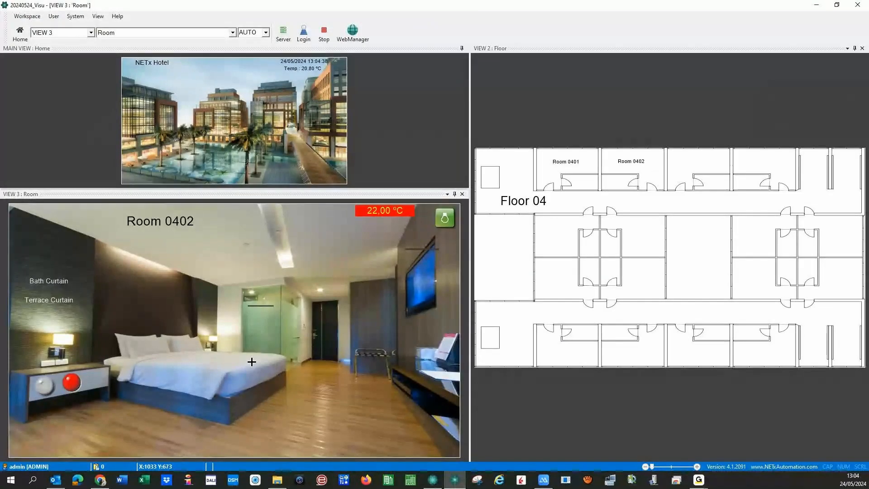
click(326, 34)
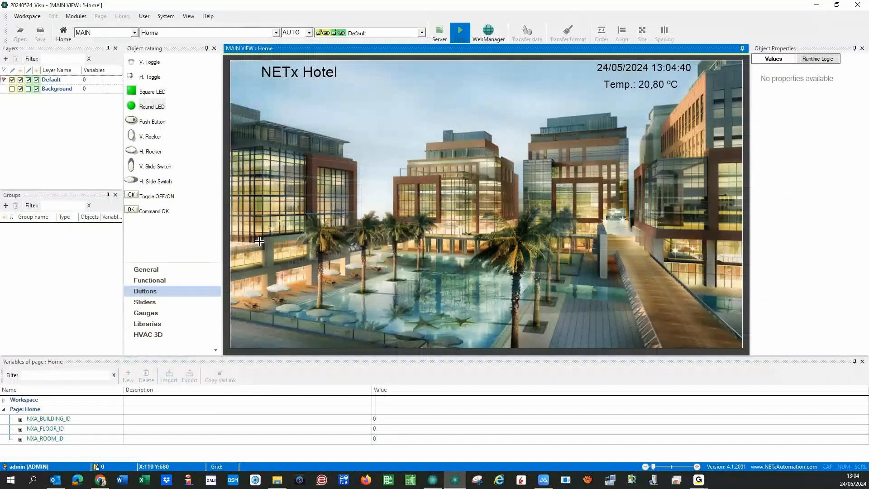
- Switch to the Room page, expand the NETx Style Green library in the catalog, and launch Web Manager
click(276, 33)
click(168, 57)
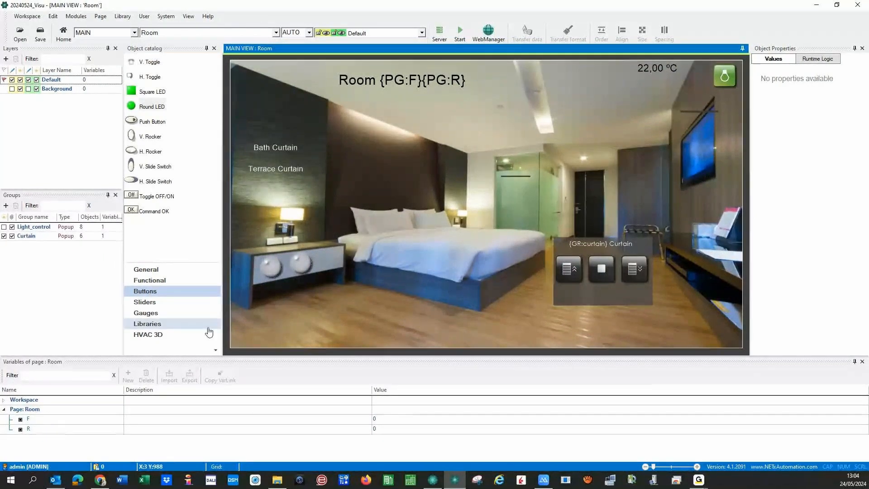
click(134, 324)
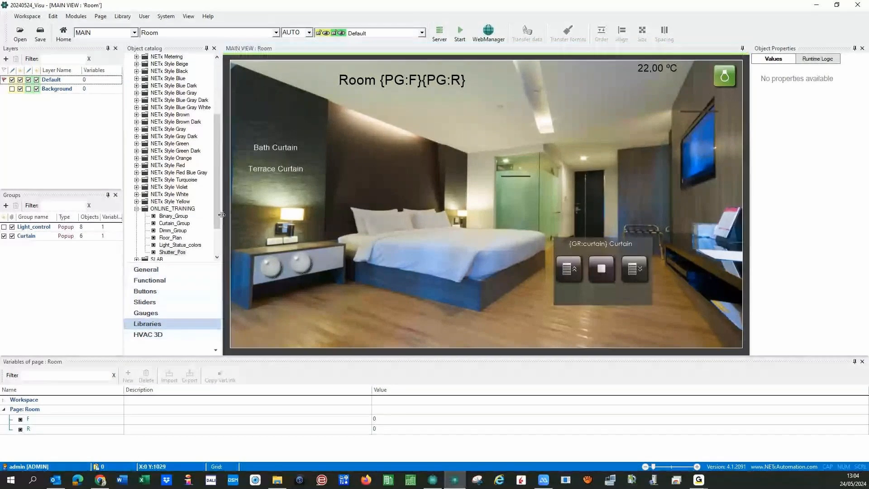
click(137, 143)
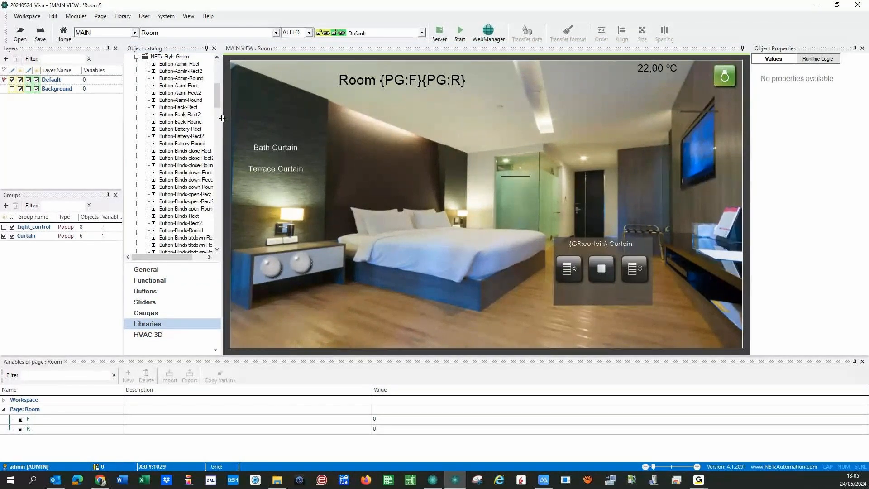
drag(223, 119, 234, 119)
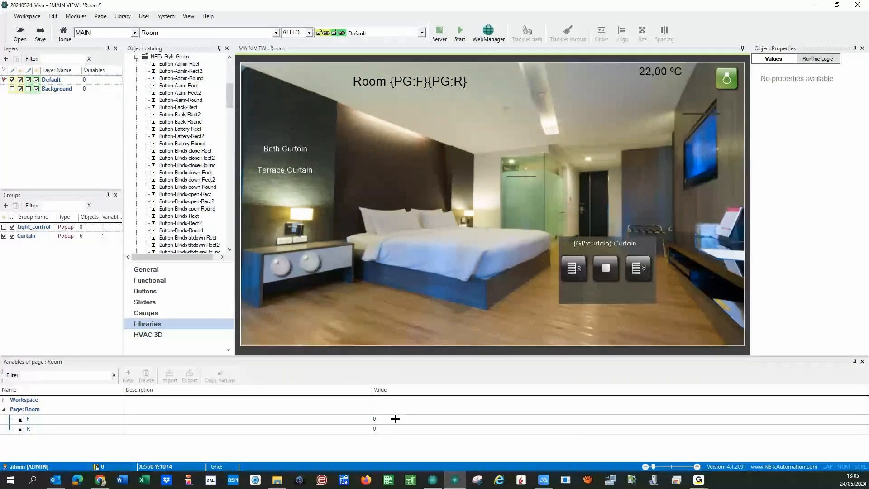
click(489, 32)
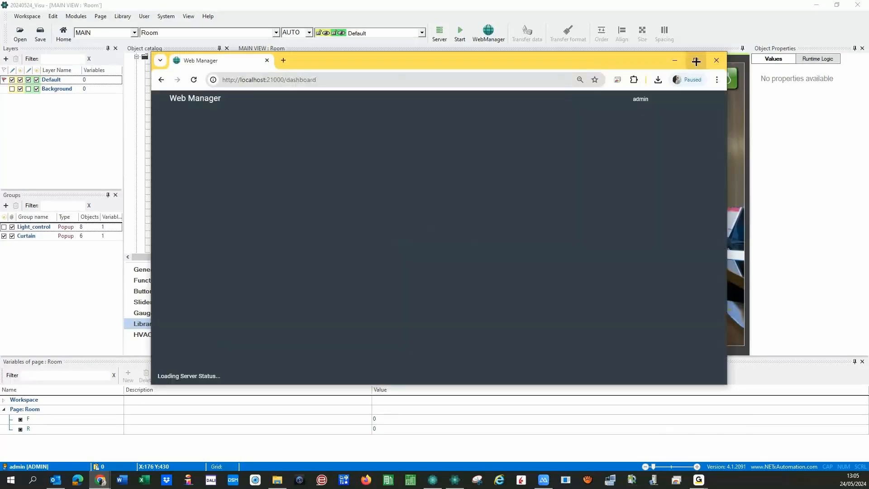
- In Trending, chart the Temperature at Room 0101 trend from 03 - Trendings > Temperatures > Room 0101
click(696, 61)
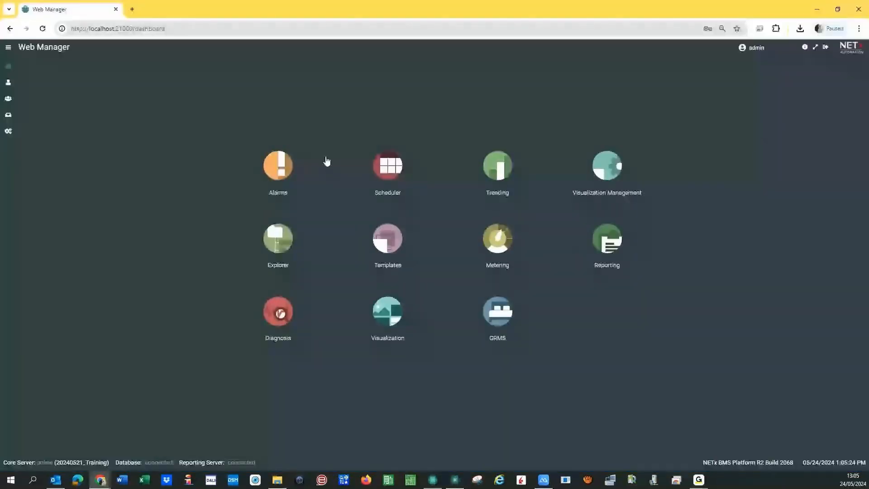
click(498, 172)
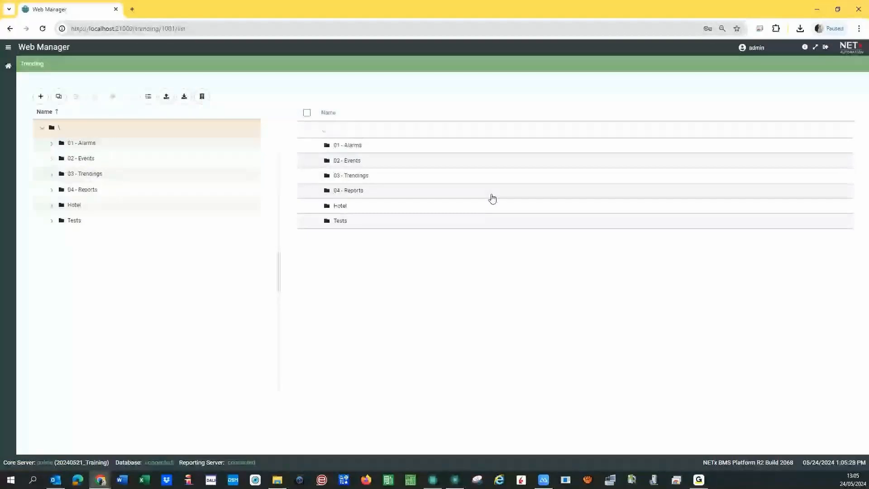
click(51, 175)
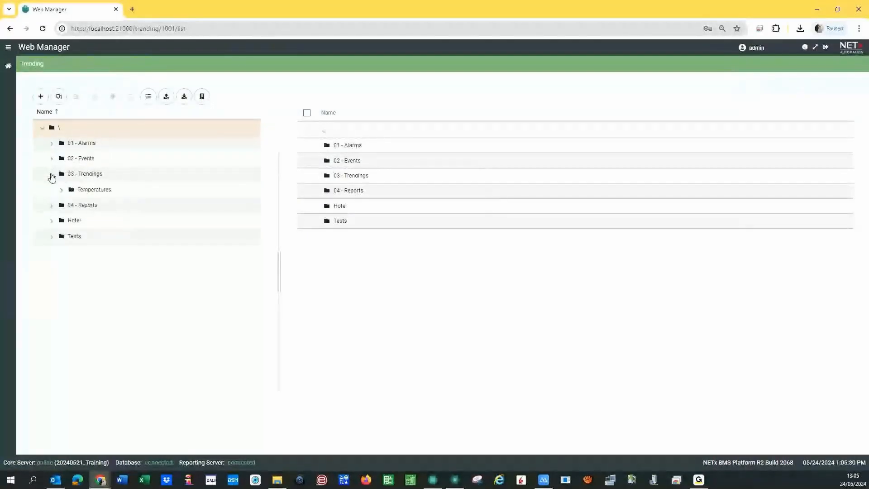
click(61, 190)
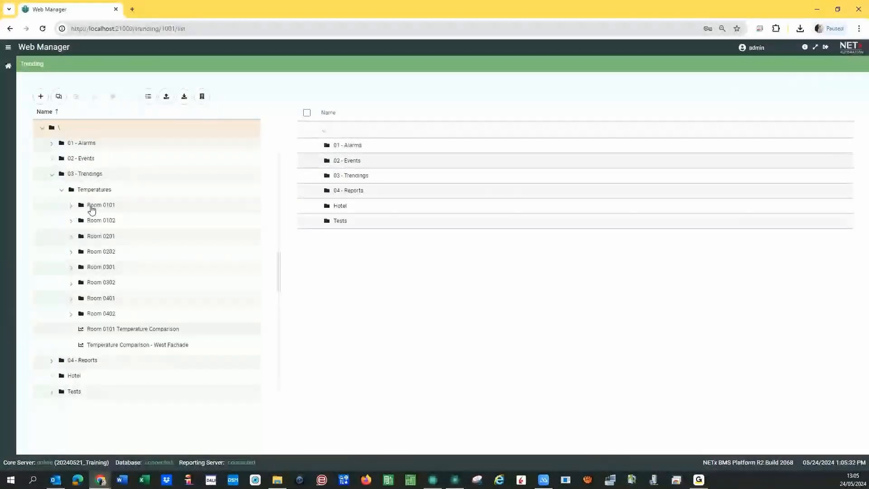
click(91, 210)
click(71, 206)
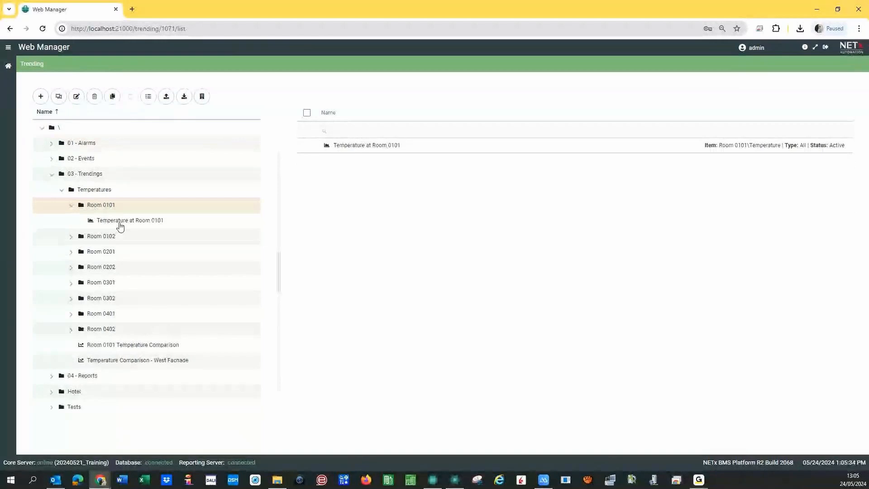
click(121, 221)
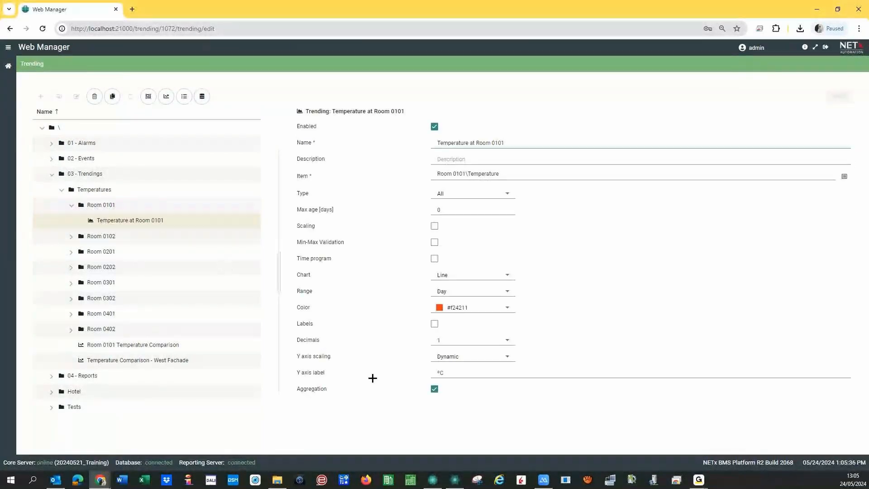
click(166, 96)
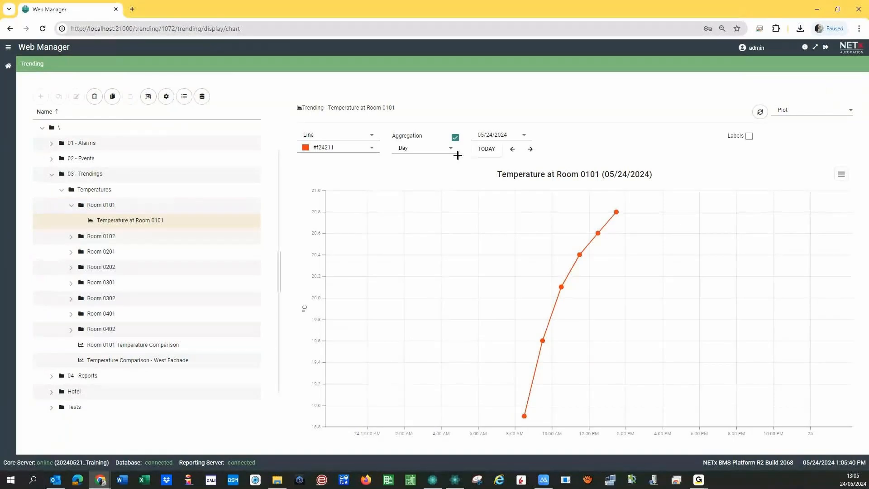
- Turn off aggregation and step the chart back to 05/21/2024, then forward to 05/22
click(455, 137)
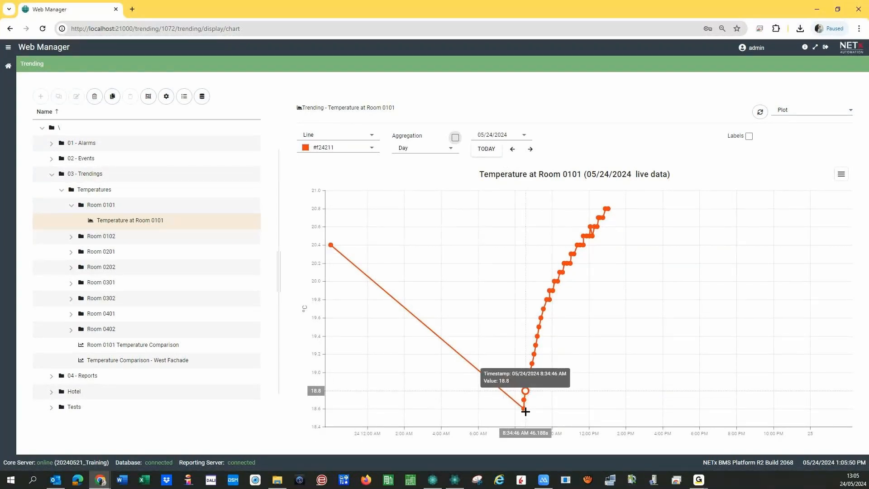
click(512, 149)
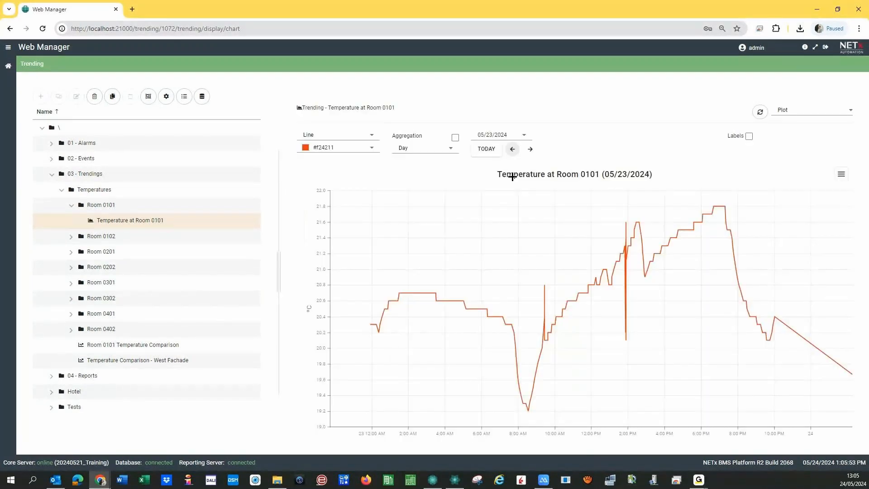
click(512, 151)
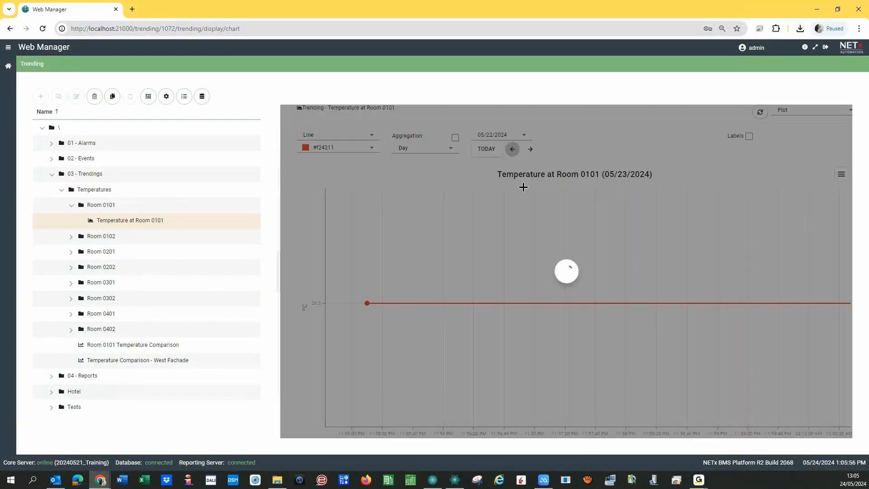
click(512, 149)
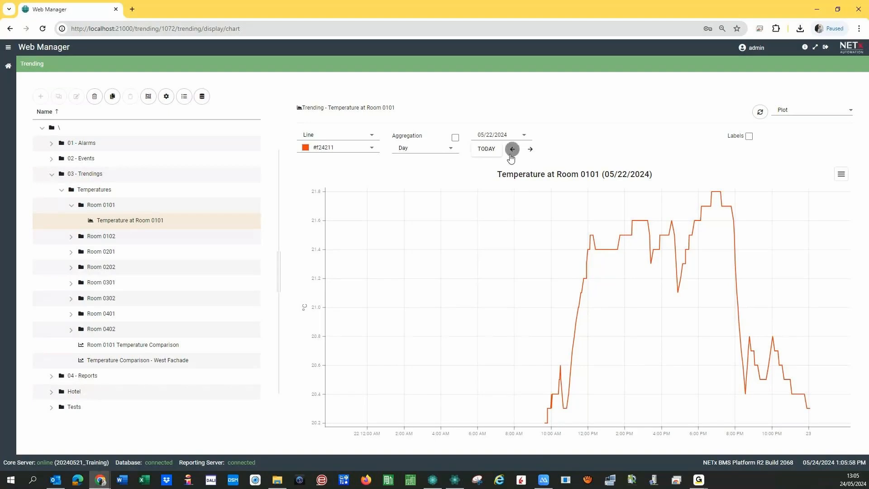
click(530, 150)
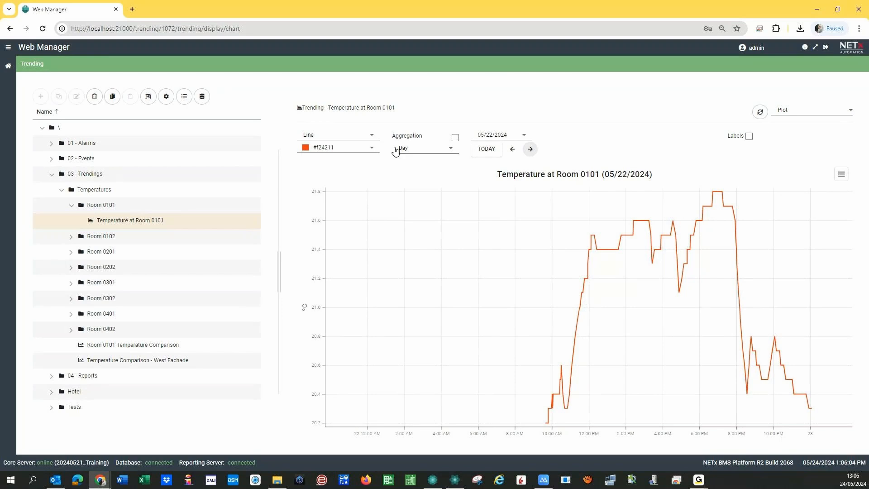
- Set the range to Week through today (05/20–05/27/2024) and zoom into part of the chart
click(429, 151)
click(427, 168)
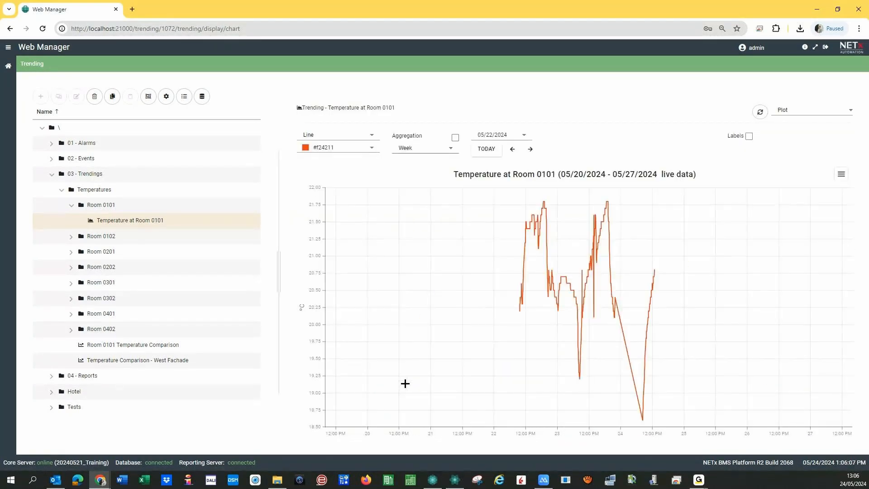
click(493, 154)
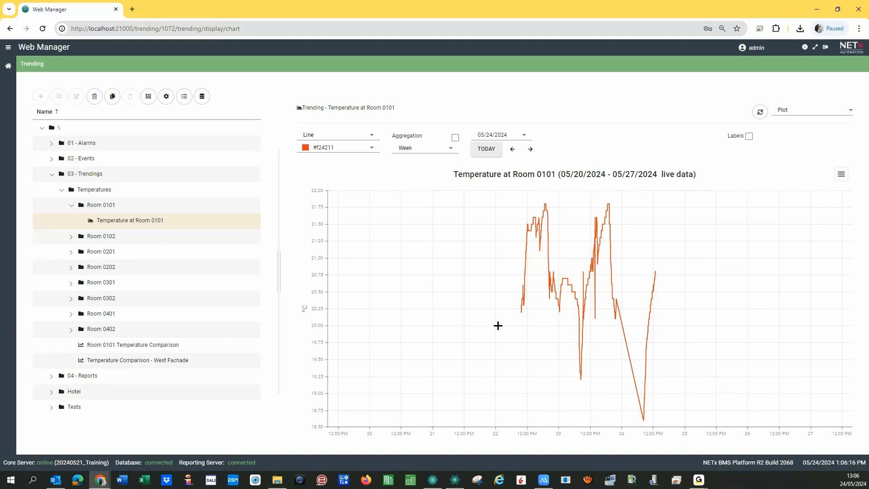
mouse_move(544, 222)
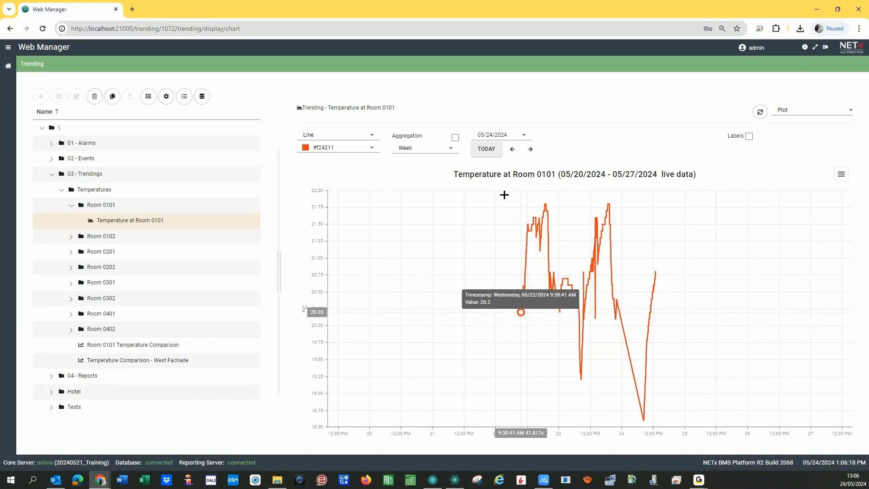
drag(511, 195, 677, 343)
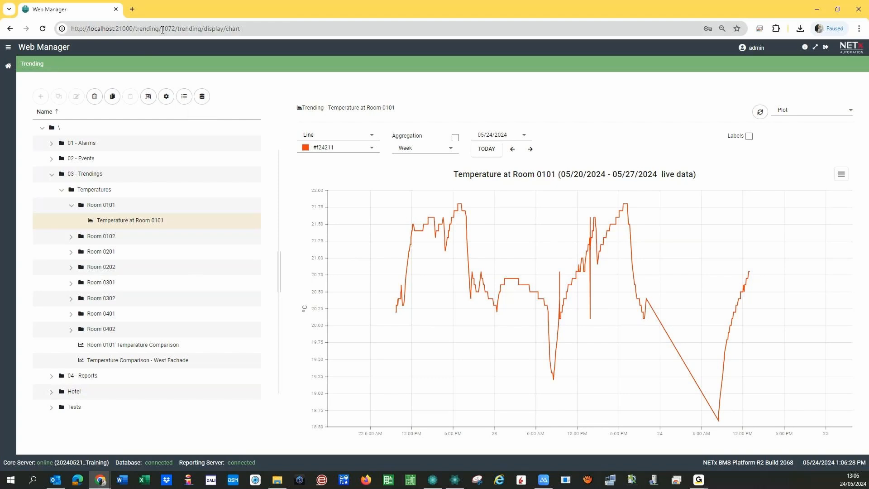
drag(162, 28, 169, 29)
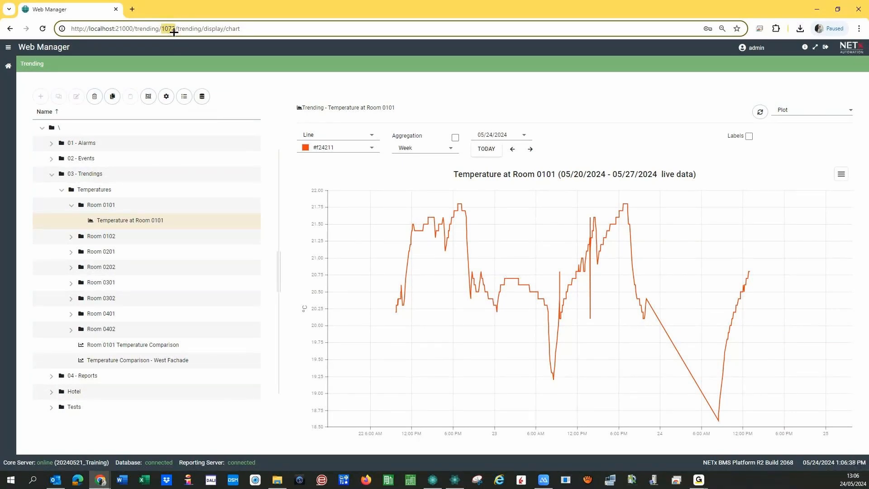
key(Left)
- Drag a NETx Style Green clock button from the catalog onto the Room page's bottom-left
click(455, 480)
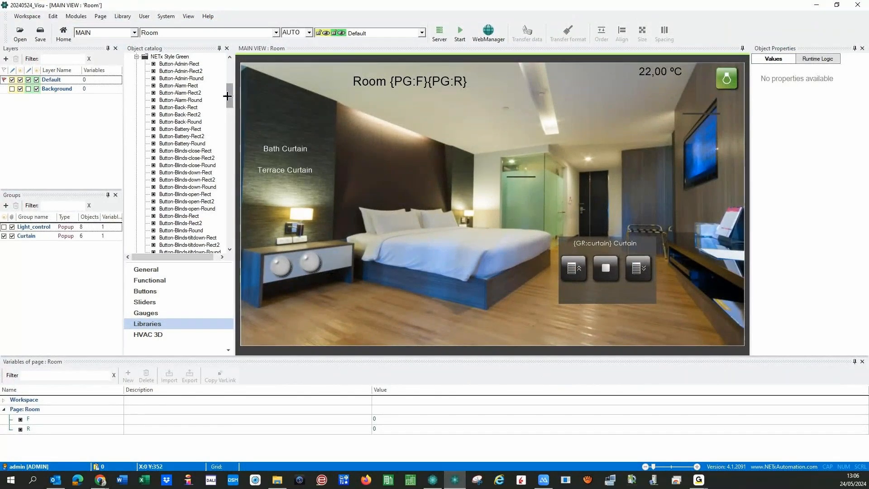
drag(227, 96, 227, 124)
mouse_move(174, 136)
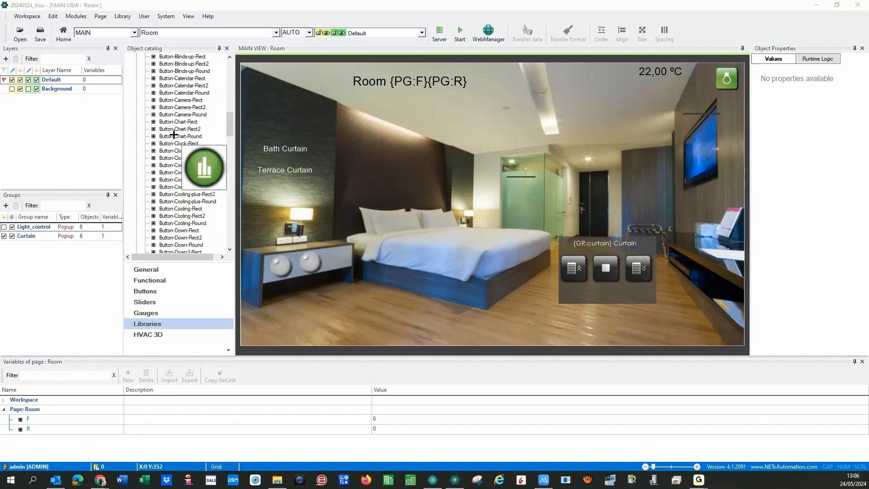
drag(179, 151, 179, 151)
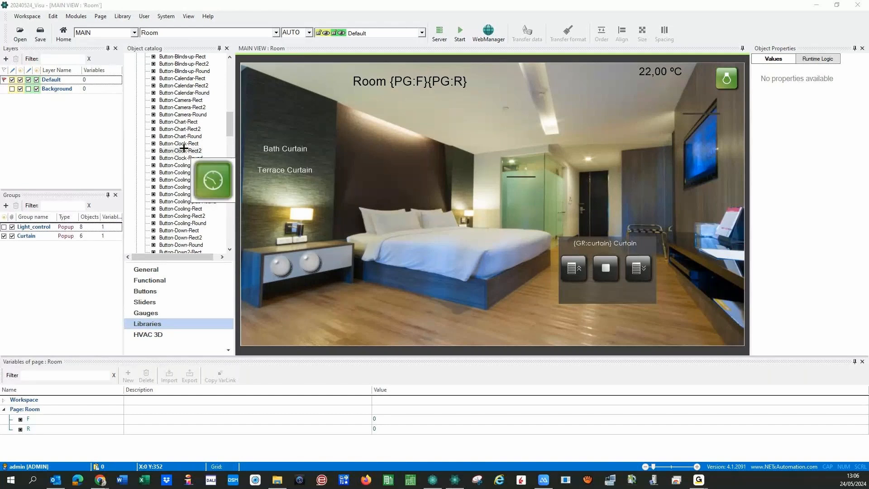
drag(174, 127, 274, 330)
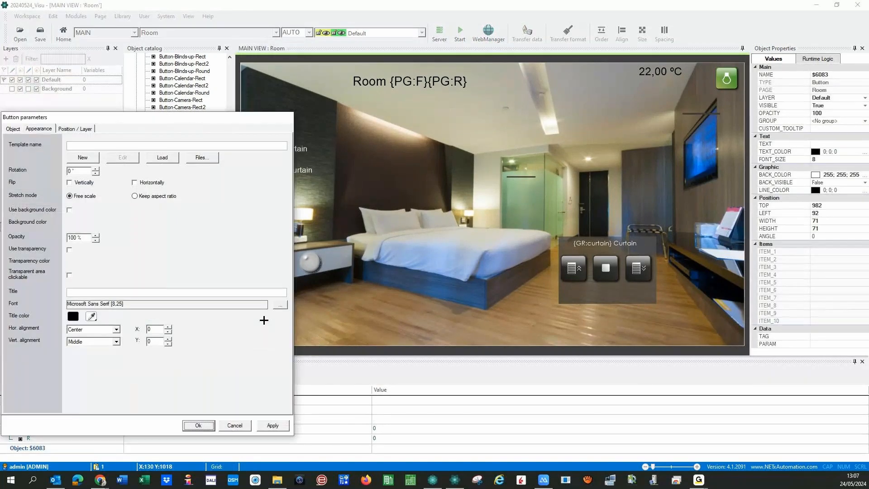
- Resize the clock button to 150 × 150 on the Position / Layer tab
click(66, 129)
double_click(77, 178)
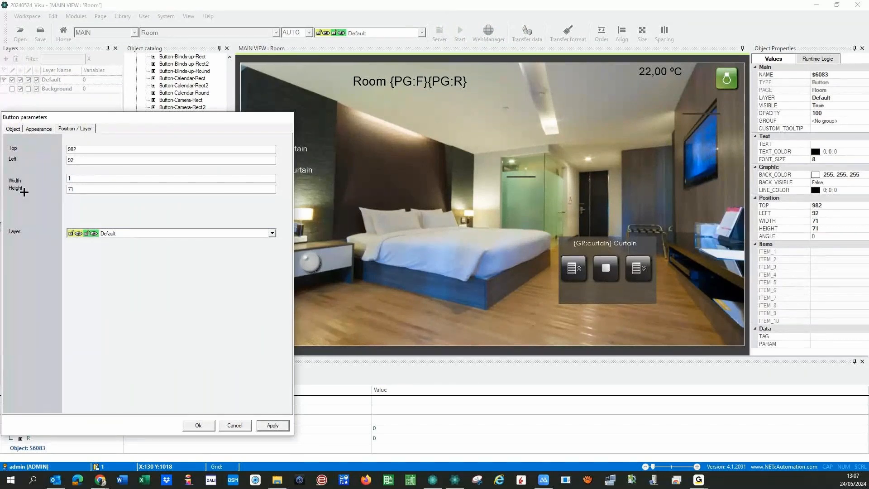
text(150)
key(Tab)
text(1150)
key(Return)
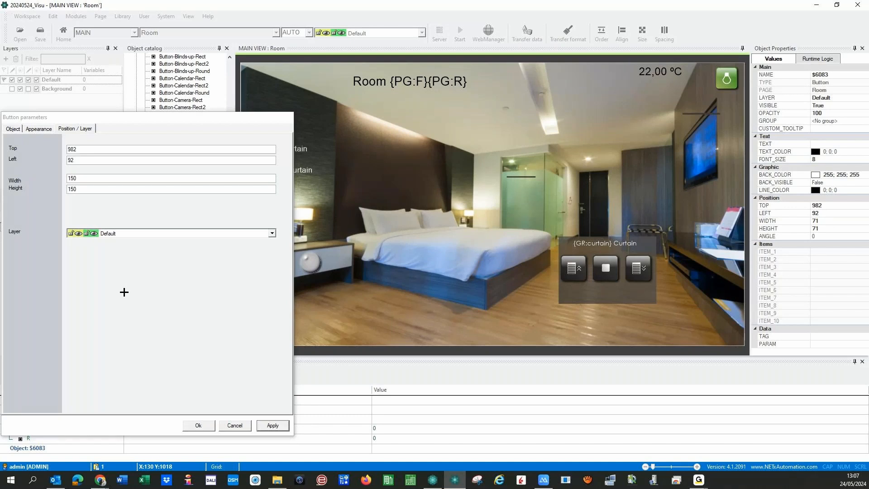
- Move the Button parameters dialog aside and then back to the screen centre
drag(180, 116, 101, 104)
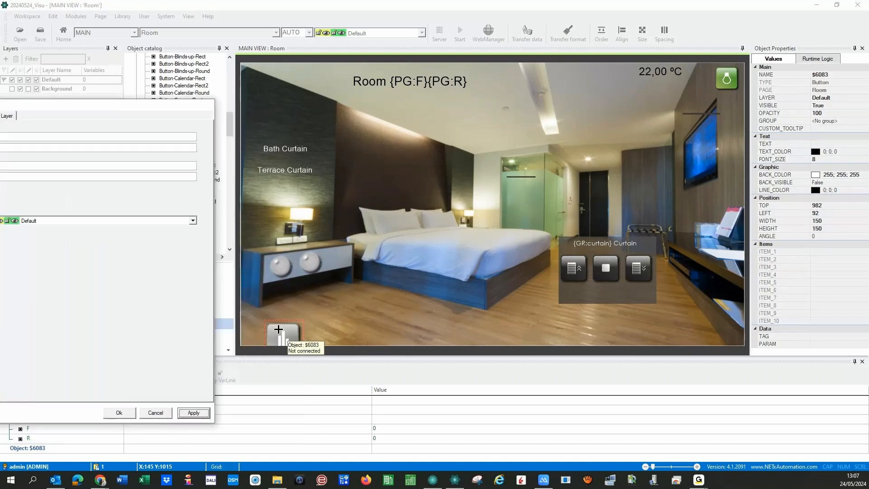
click(279, 329)
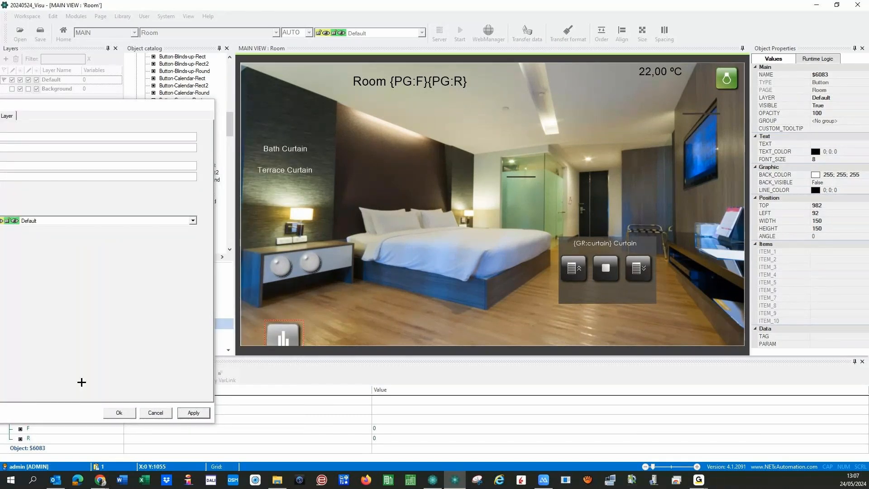
drag(89, 104, 501, 123)
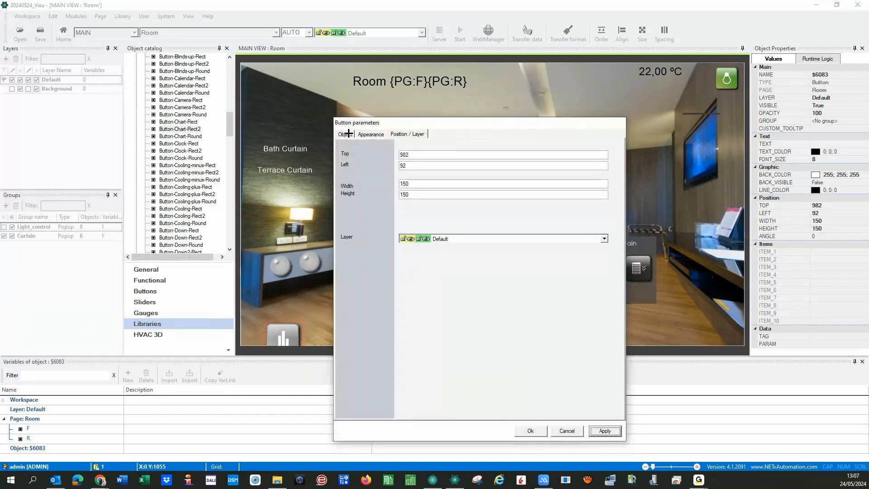
- Set the button's Function to WebManager Window and review the Element type options
click(372, 134)
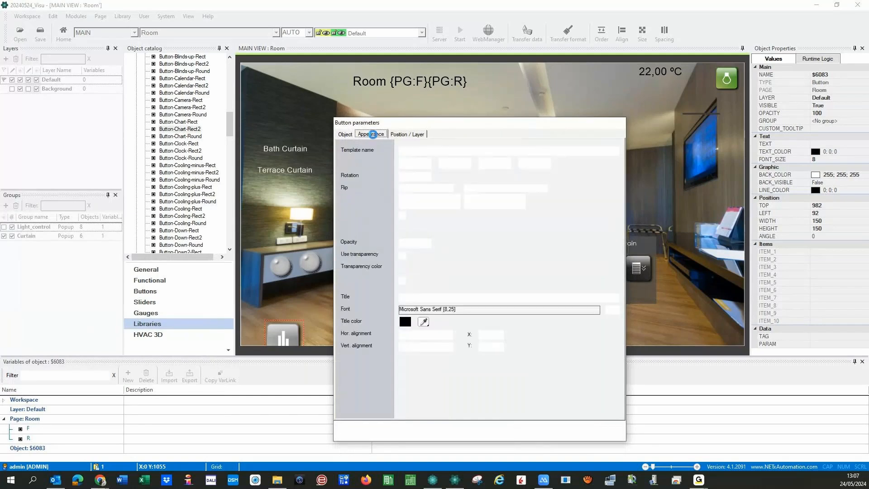
click(345, 135)
click(456, 156)
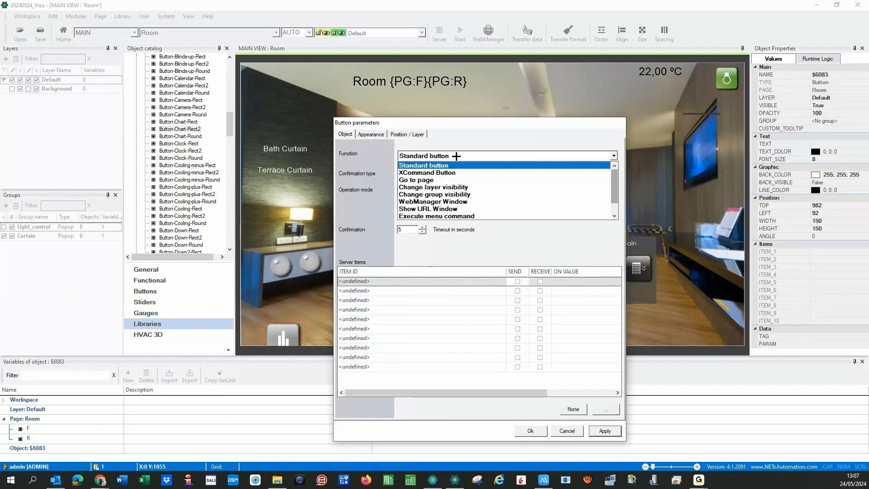
click(451, 202)
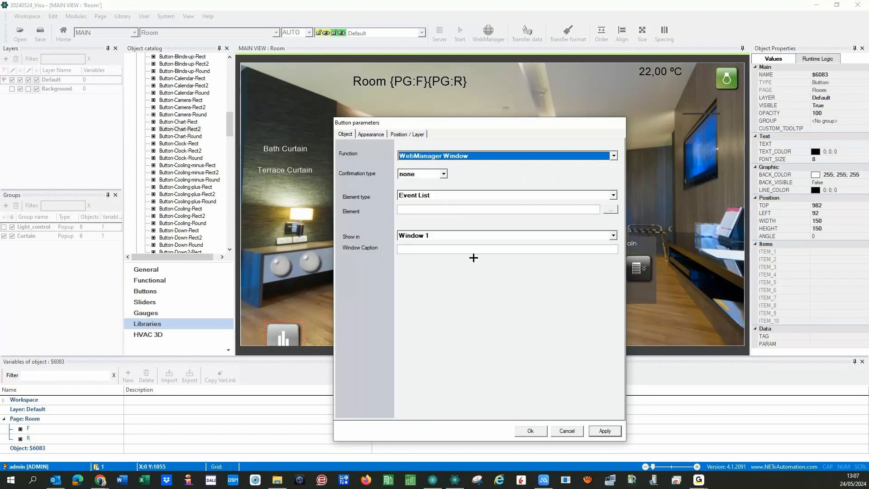
click(613, 195)
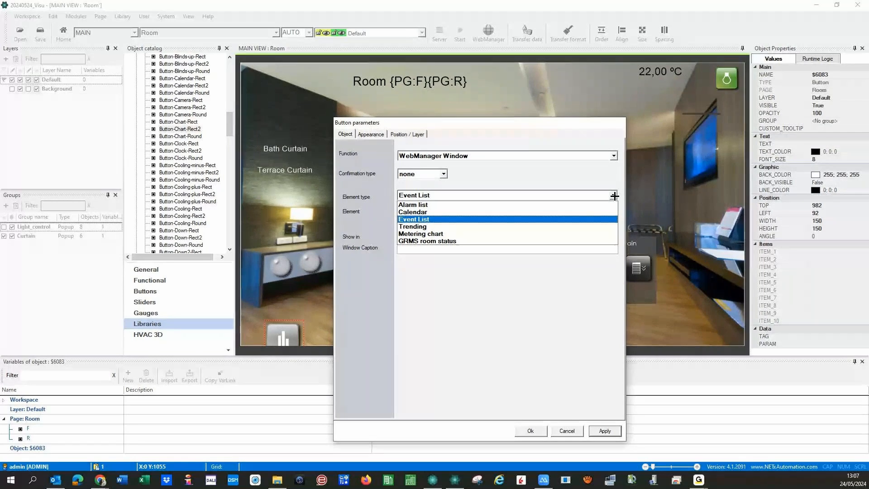
click(100, 480)
- Expand Room 0101 and Room 0102 under Temperatures to show their temperature trends
click(145, 459)
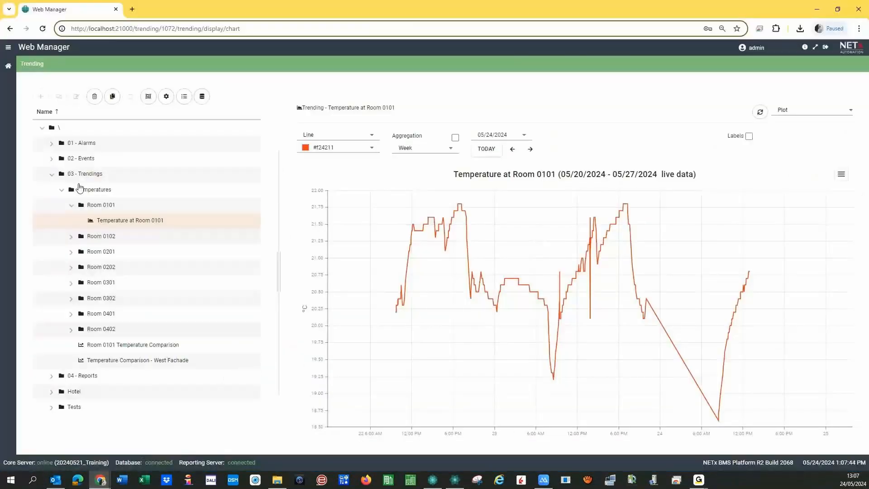
click(63, 190)
click(62, 190)
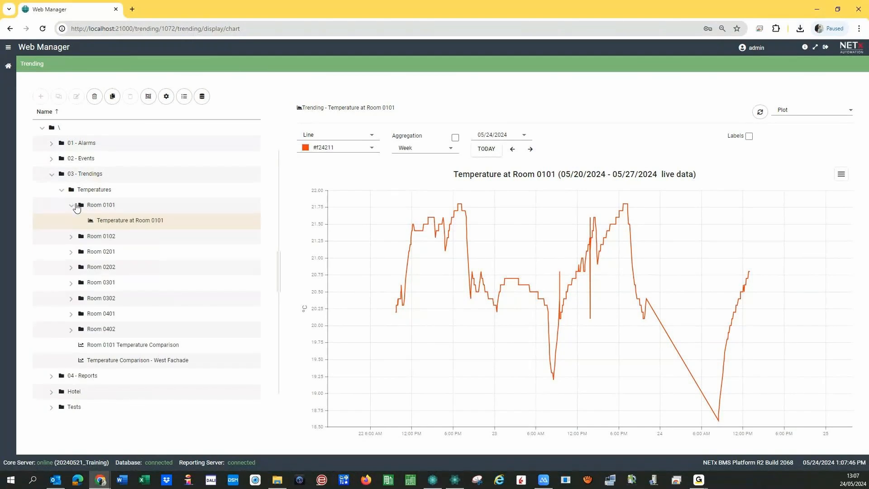
click(76, 206)
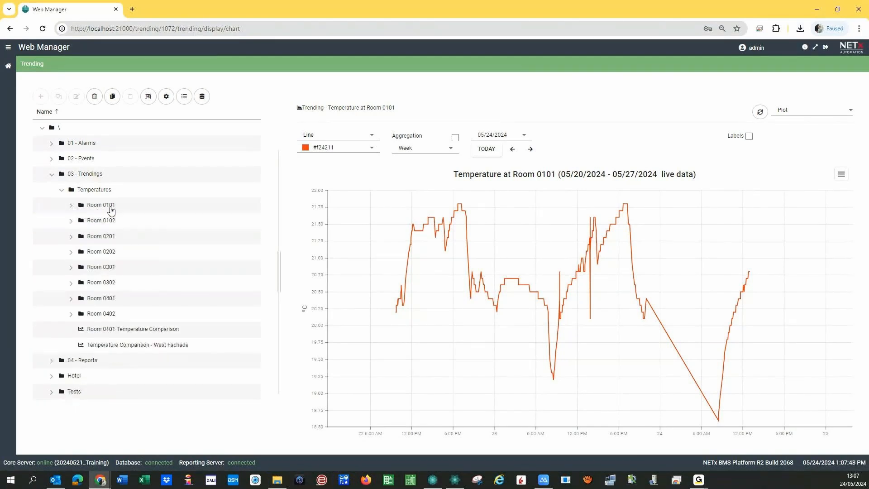
click(71, 207)
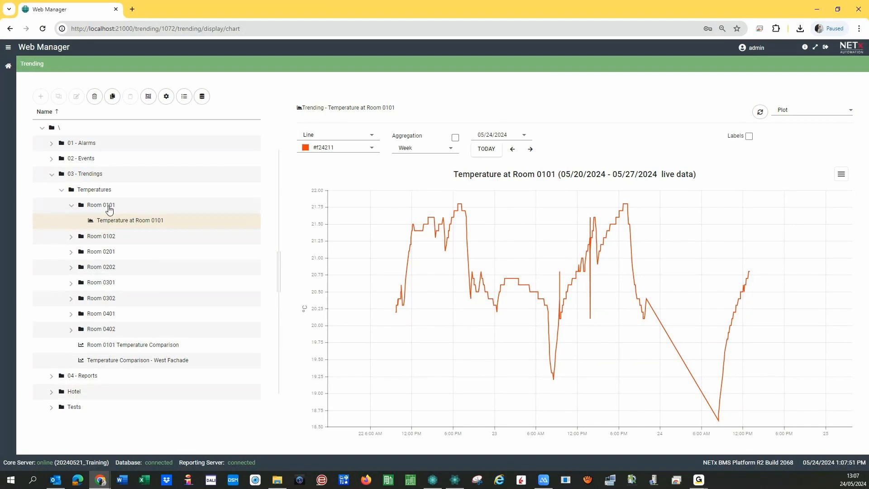
click(74, 240)
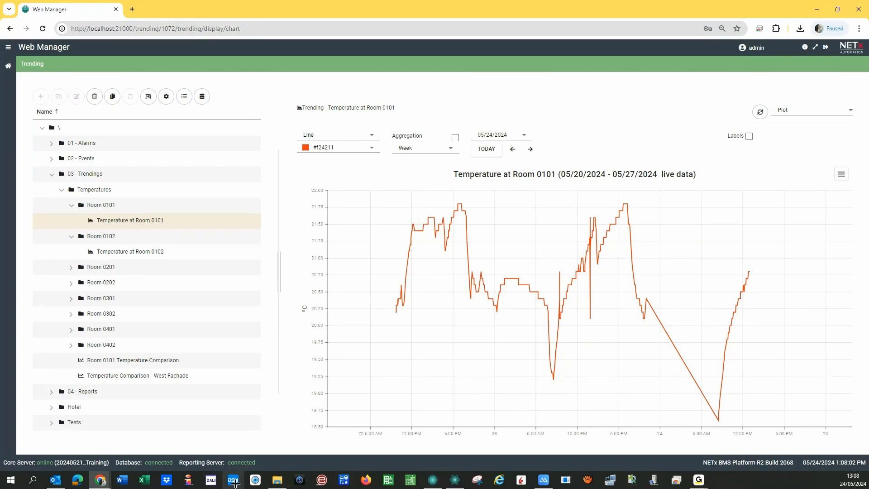
- Set Element type to Trending with element \03 - Trendings\Temperatures\Room 0101\Temperature at Room 0101
click(465, 479)
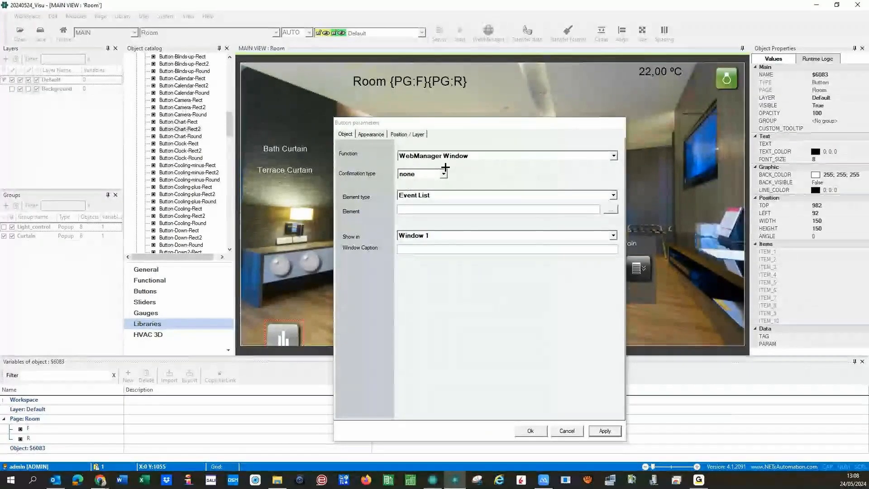
click(614, 195)
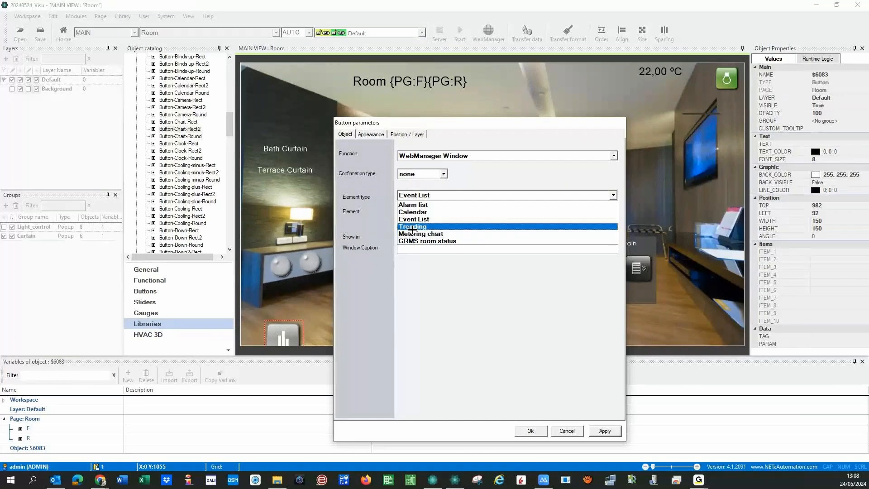
click(409, 227)
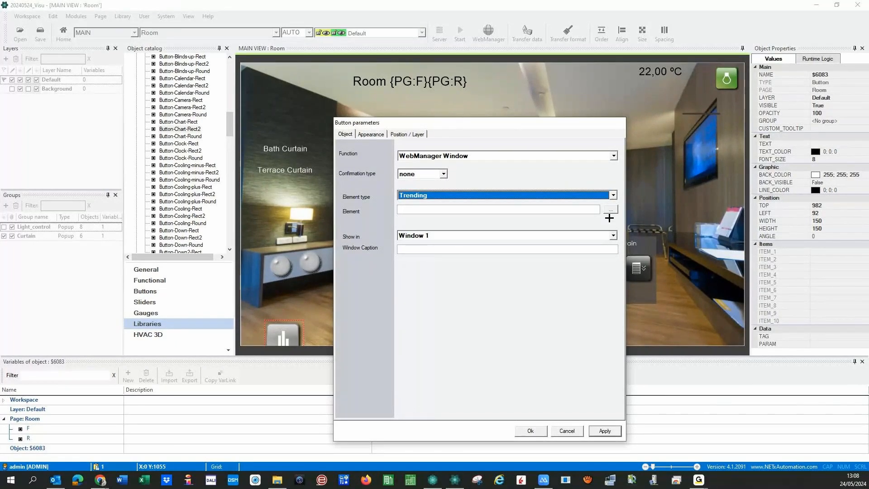
click(610, 209)
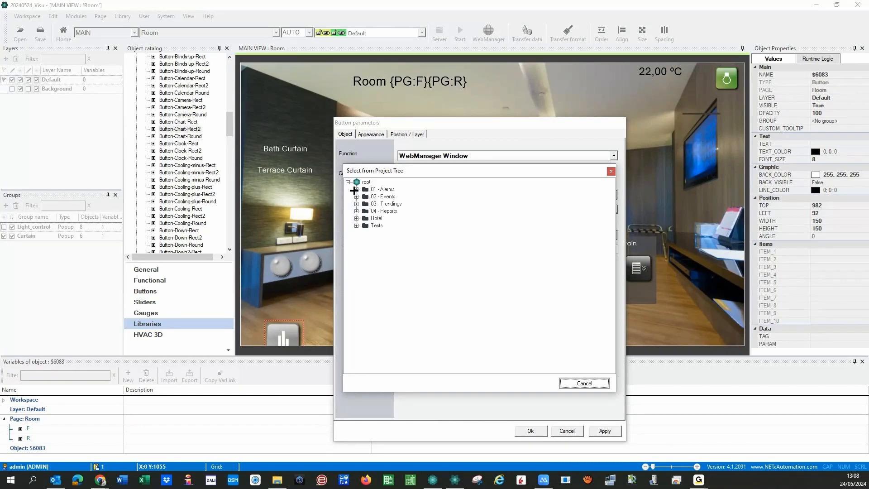
click(356, 203)
click(365, 211)
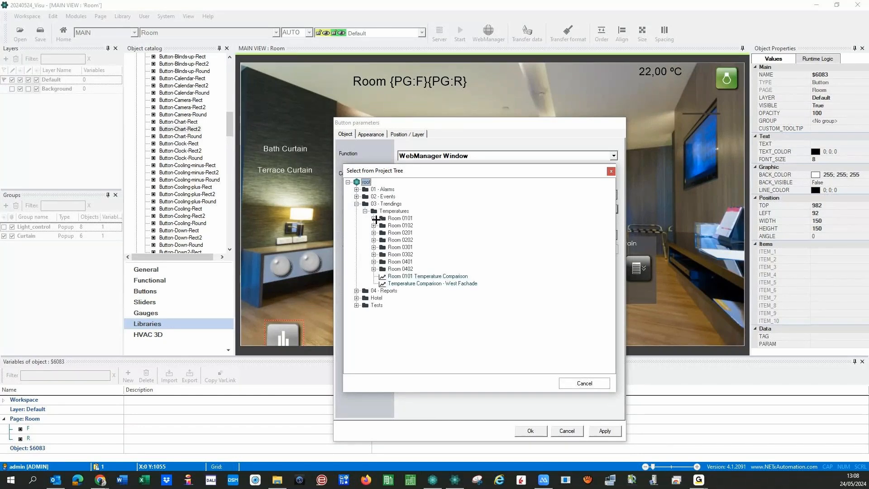
click(376, 219)
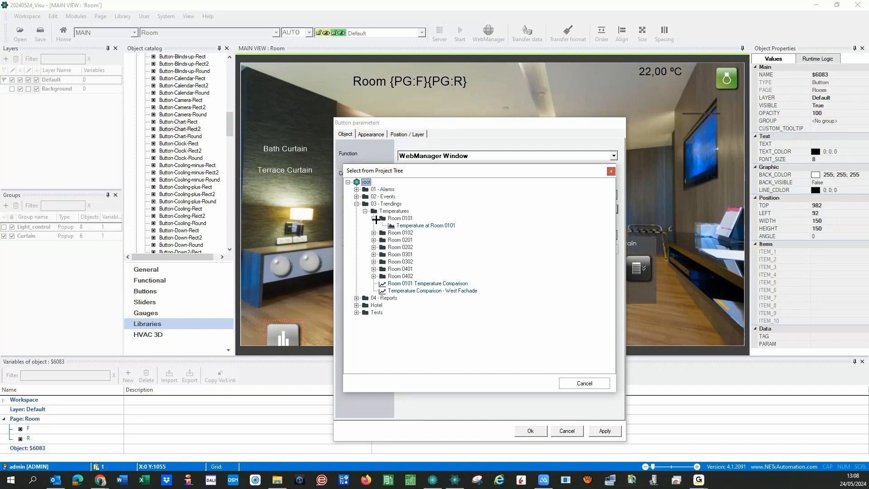
click(423, 225)
click(527, 383)
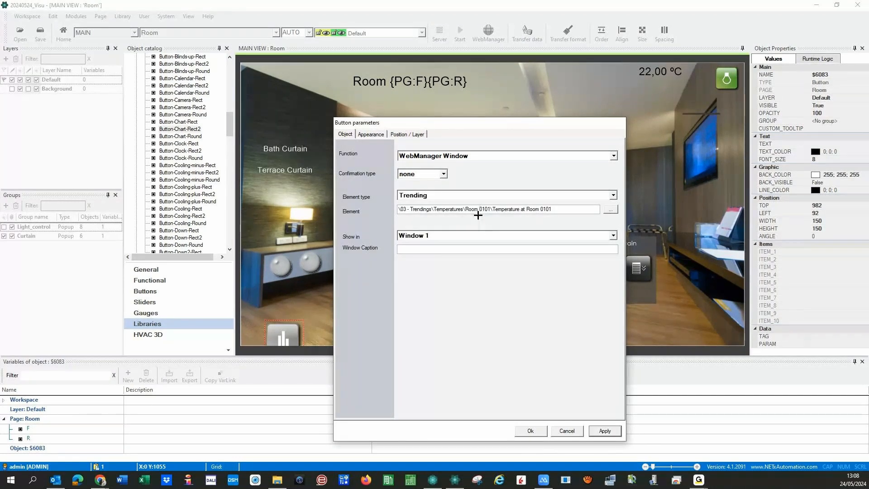
- Replace both 0101 room numbers in the trend path with the {PG:F}{PG:R} placeholders
click(22, 429)
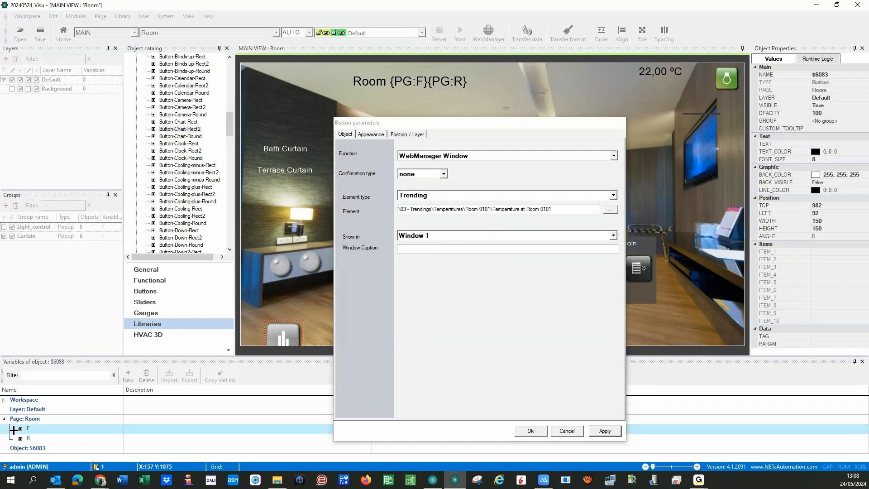
click(481, 208)
text({PG:F})
key(shift+Right)
key(shift+Right)
key(shift+Right)
key(shift+Right)
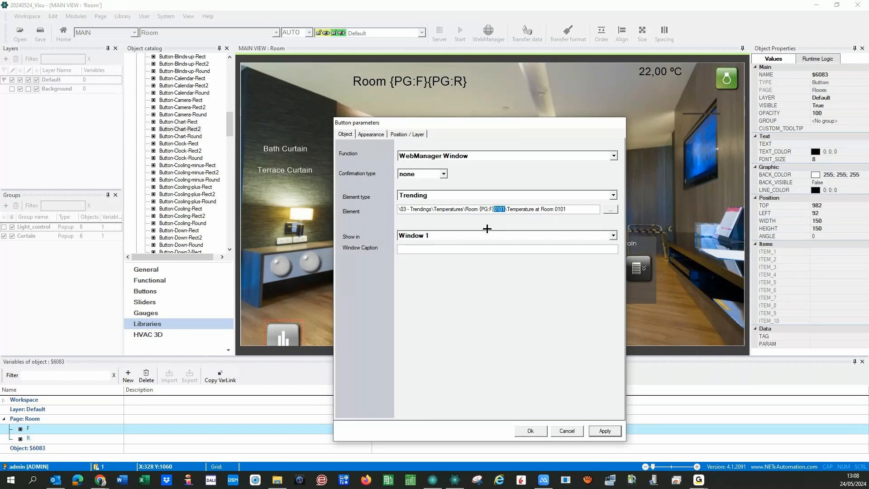
text({PG:R})
key(shift+Left)
key(shift+Left)
key(shift+Left)
key(shift+Left)
key(shift+Left)
key(shift+Left)
key(shift+Left)
key(shift+Left)
key(shift+Left)
key(shift+Left)
key(shift+Left)
key(shift+Left)
key(ctrl+c)
key(Left)
key(ctrl+v)
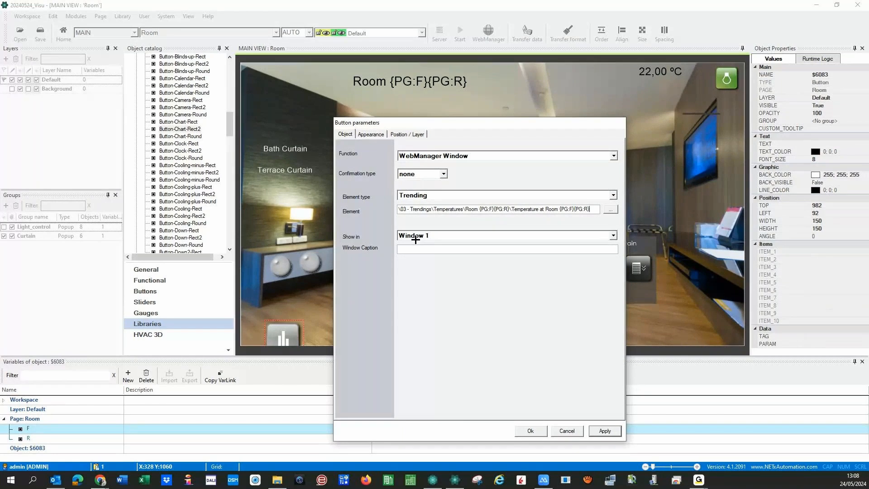
- Set the window caption to 'Room Temperature', then apply and confirm the button settings
text(Temperature)
key(Home)
text(Room)
click(604, 431)
click(528, 432)
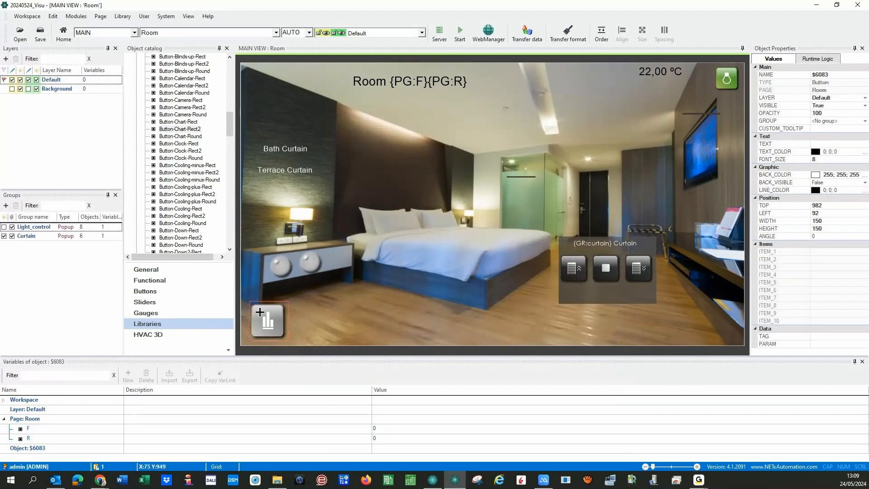
- Nudge the chart button, then run the visualisation from the Home page, saving the workspace
drag(260, 311, 259, 313)
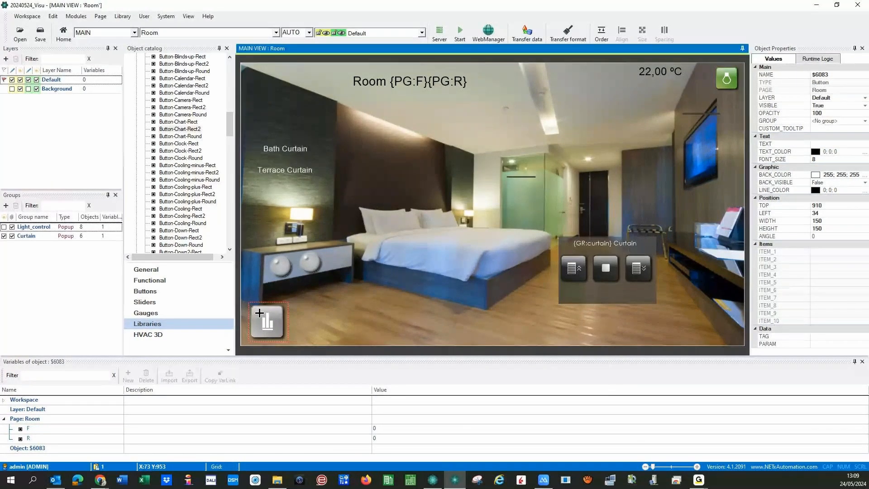
click(324, 316)
click(267, 35)
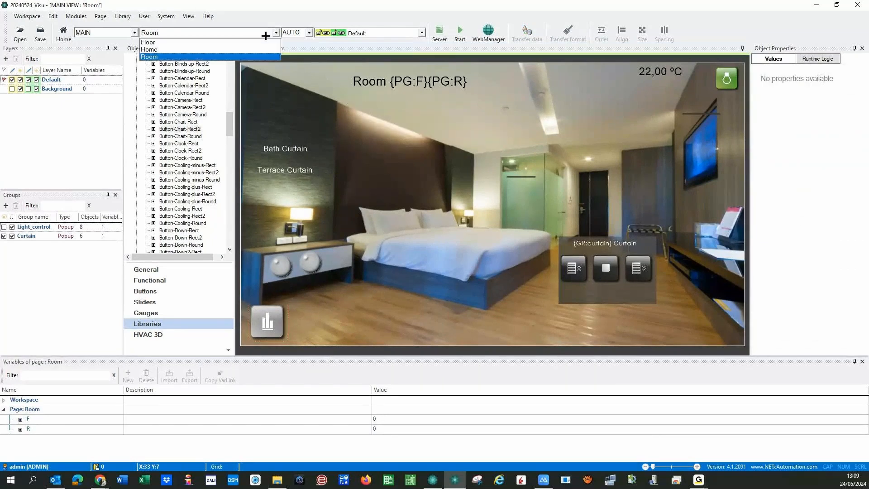
click(192, 49)
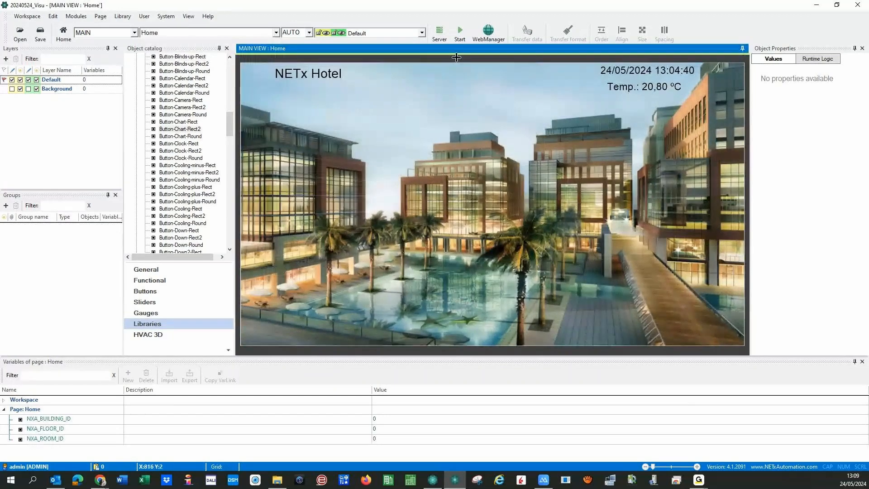
key(F5)
click(386, 272)
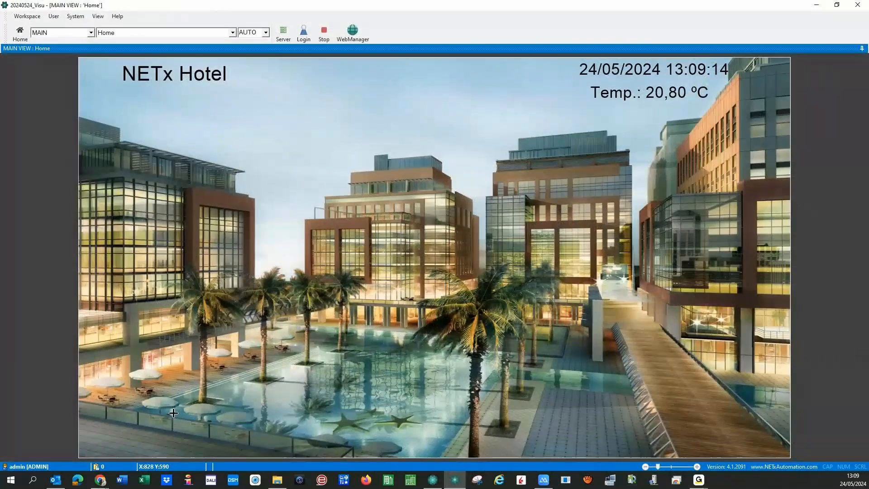
- Open Room 0101 from the Floor 01 plan and dock its Room Temperature trend chart
click(199, 308)
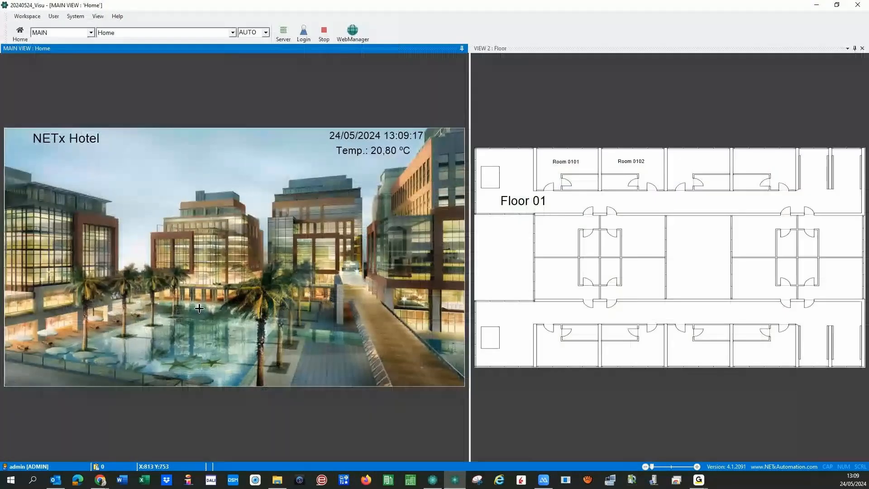
click(566, 177)
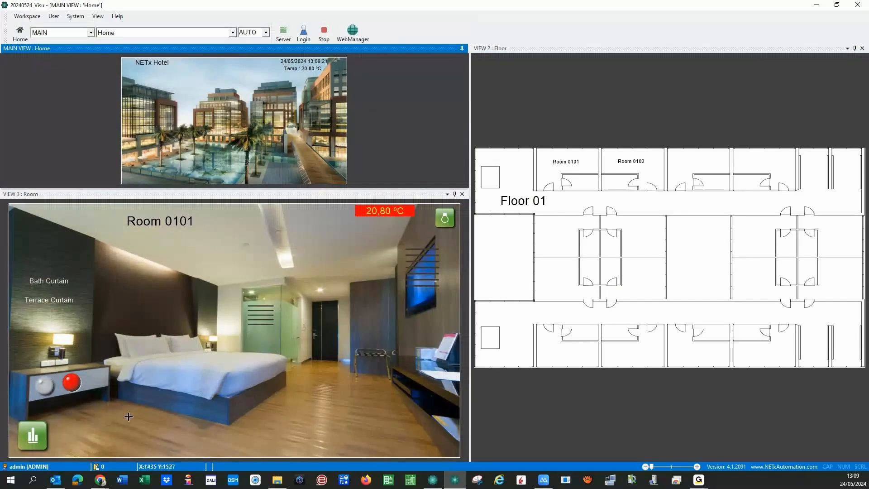
click(32, 435)
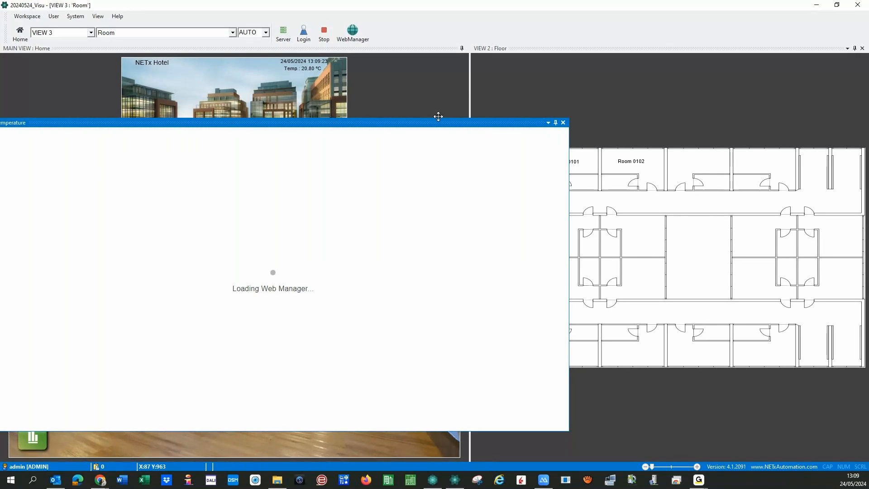
drag(501, 127, 526, 125)
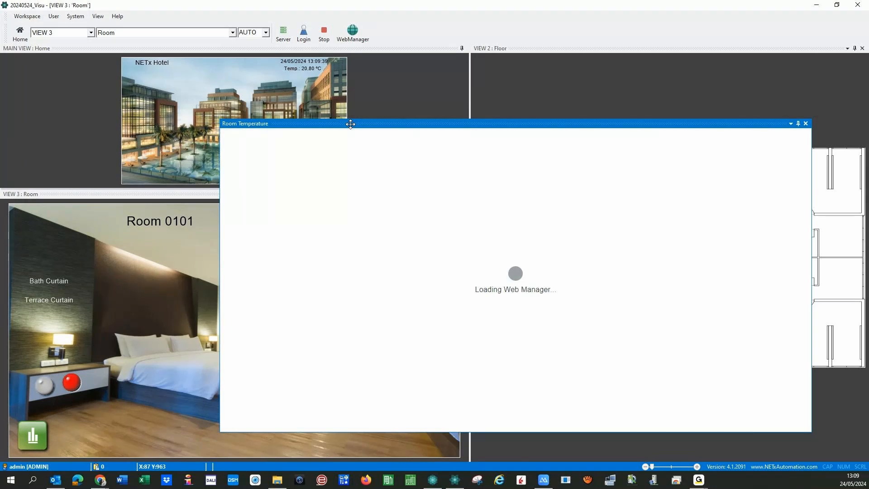
drag(350, 123, 152, 69)
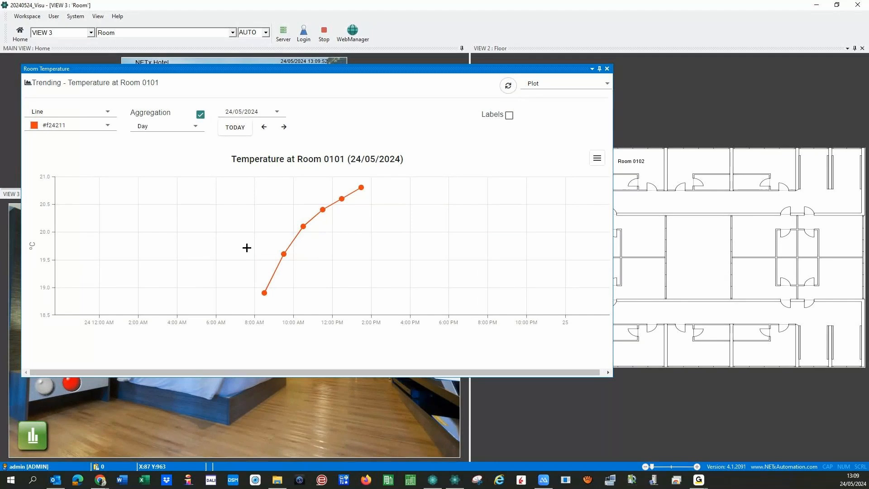
- Show Room 0102 and load its temperature trend
click(647, 167)
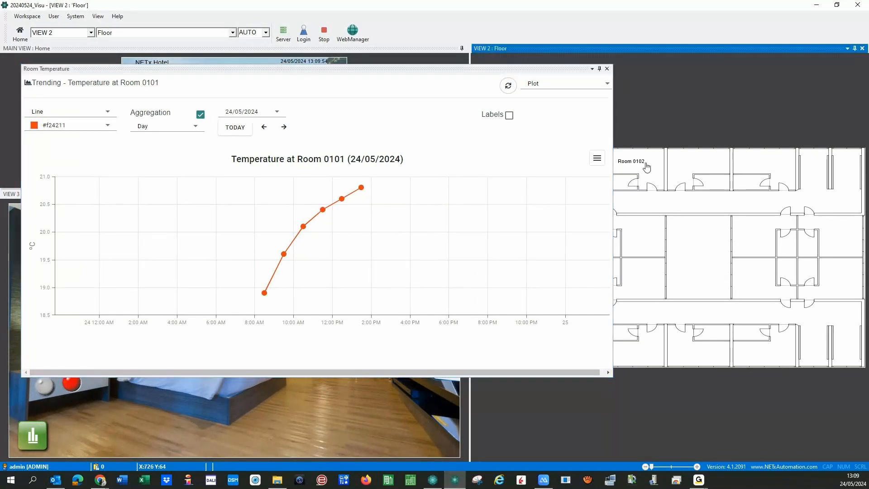
click(644, 175)
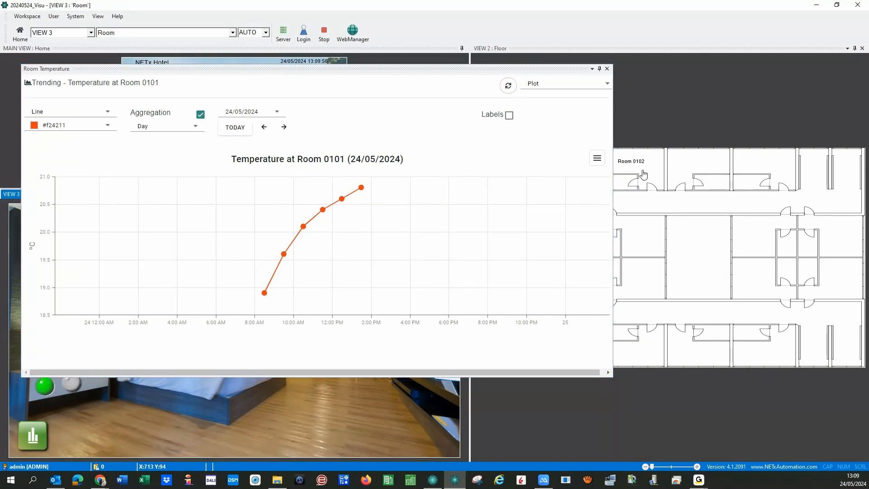
click(36, 438)
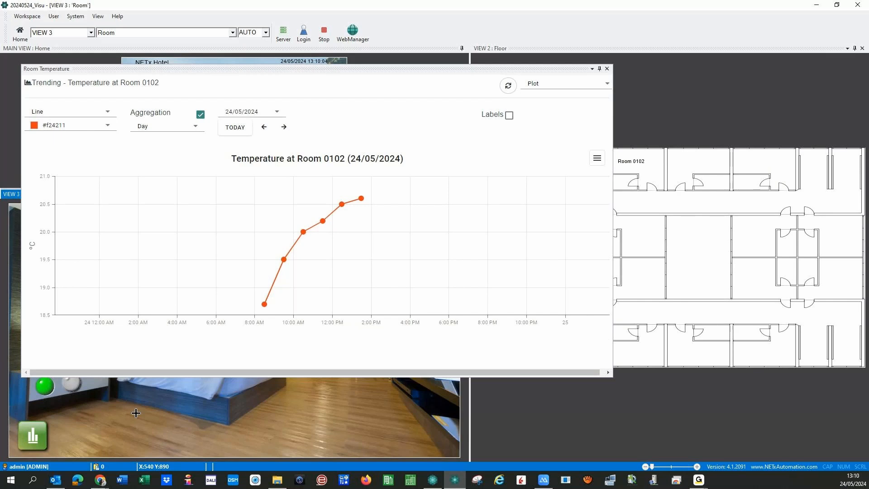
- Undock and redock the trend window, load Room 0402's trend, then close the window
click(232, 69)
drag(256, 91, 396, 131)
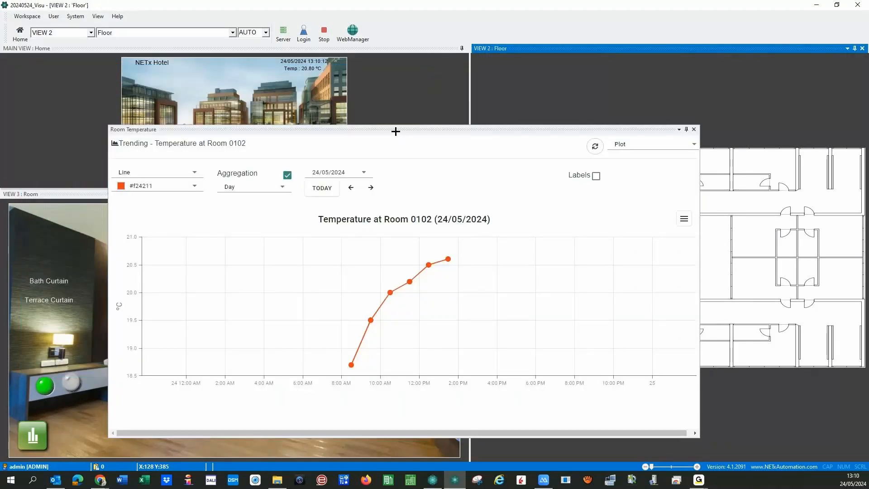
click(395, 131)
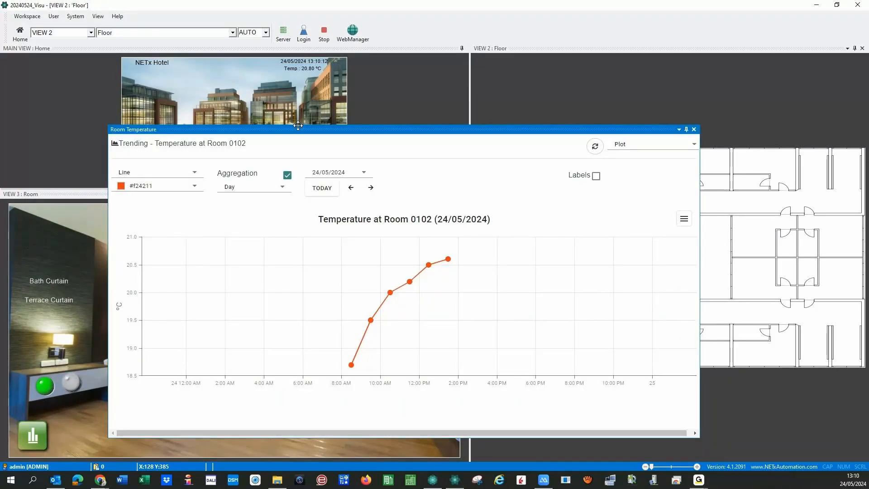
double_click(297, 125)
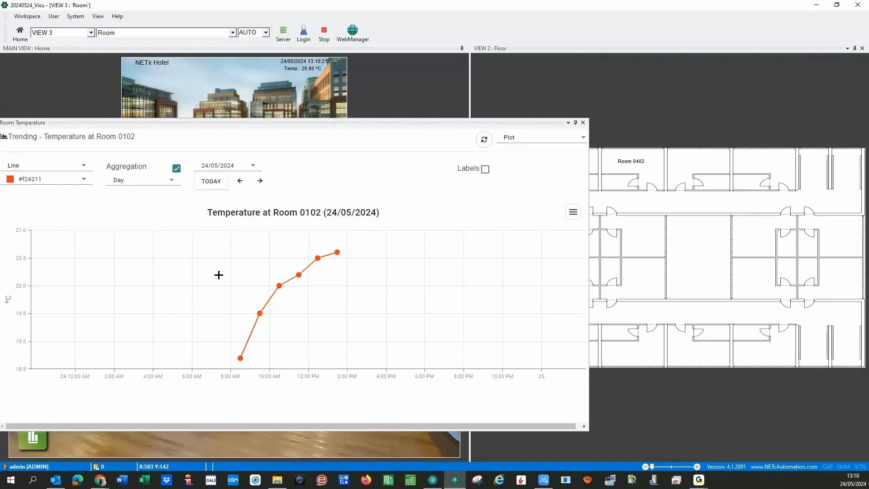
click(32, 438)
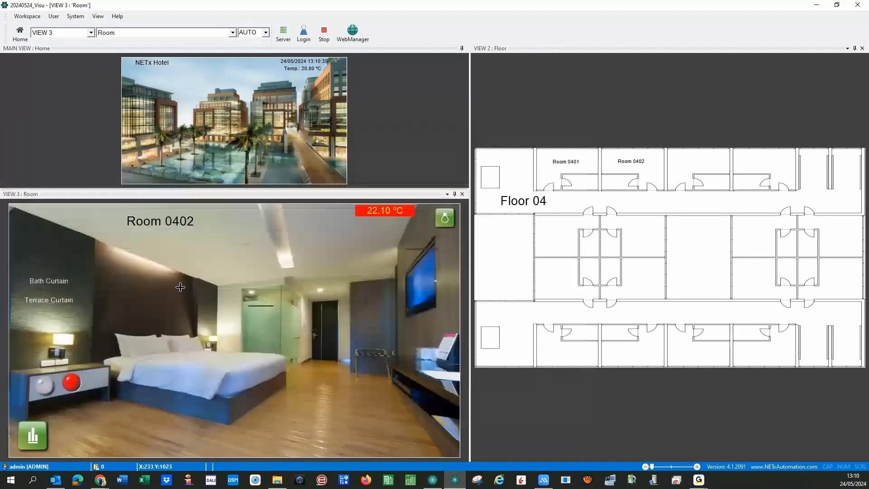
click(583, 122)
- Stop the runtime and place a Button-Alarm-Rect2 next to the trending button
click(327, 35)
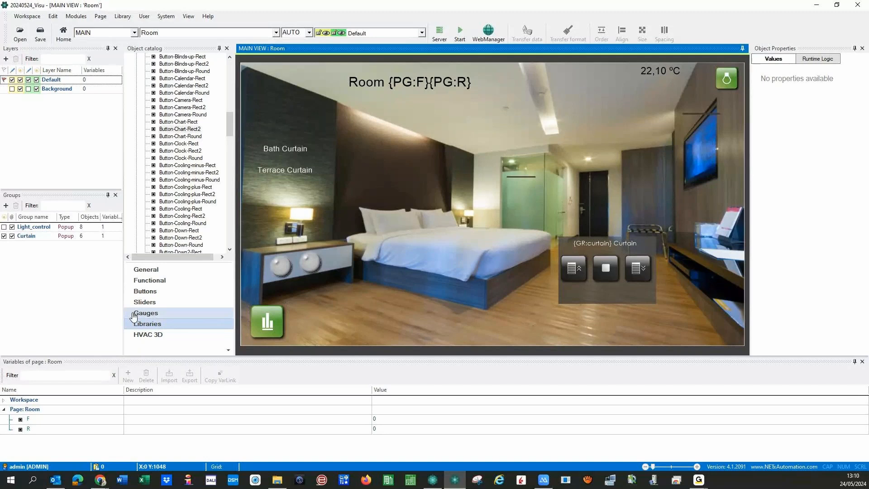
drag(229, 113, 229, 81)
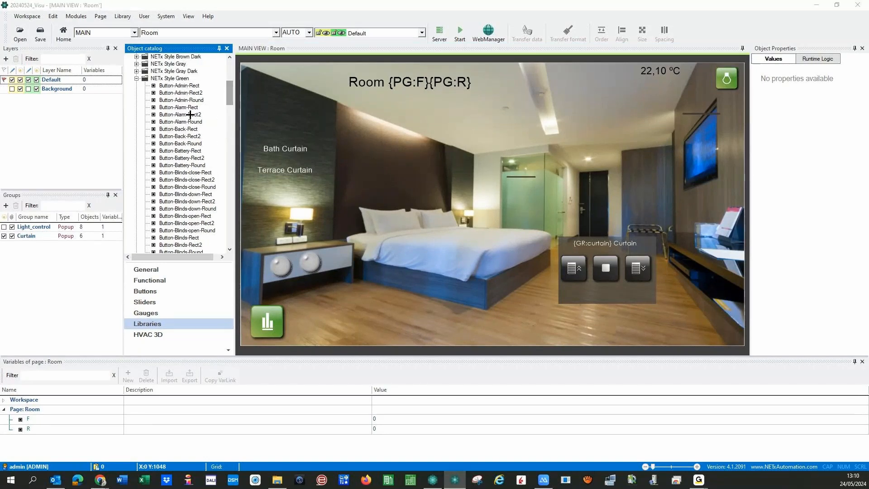
drag(190, 115, 302, 322)
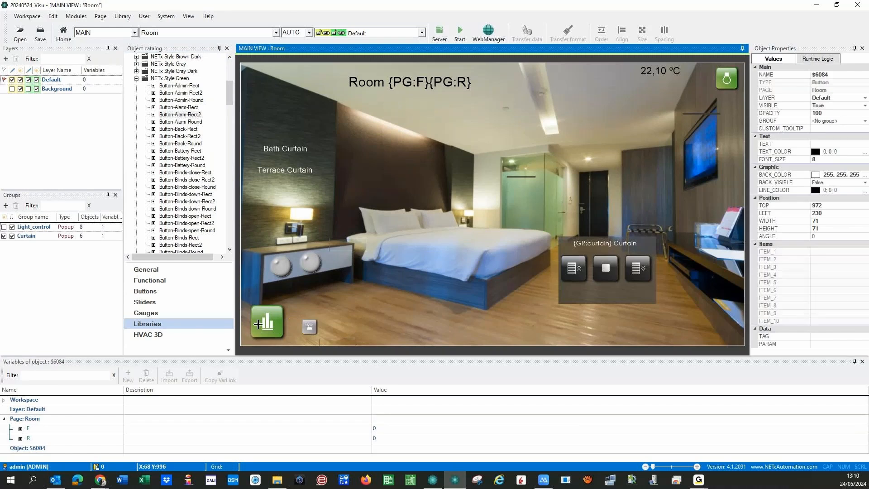
- Give the alarm button the same size as the trending button and nudge it alongside
ctrl+click(309, 326)
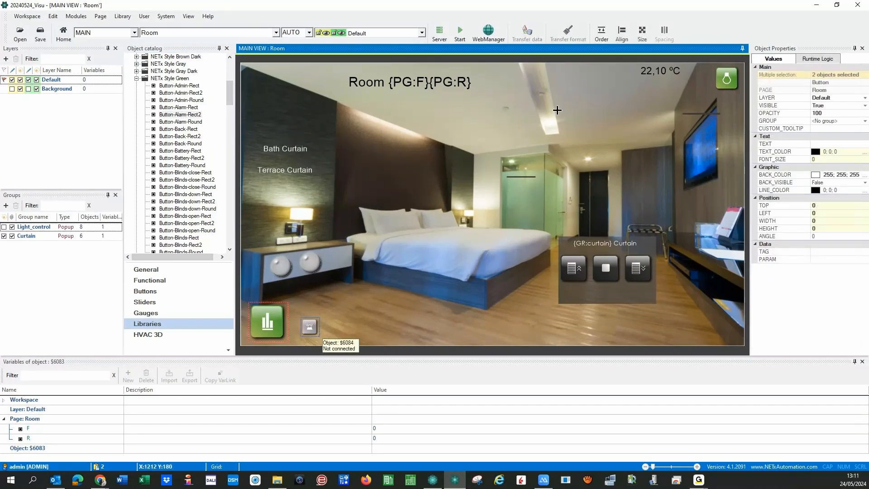
click(645, 34)
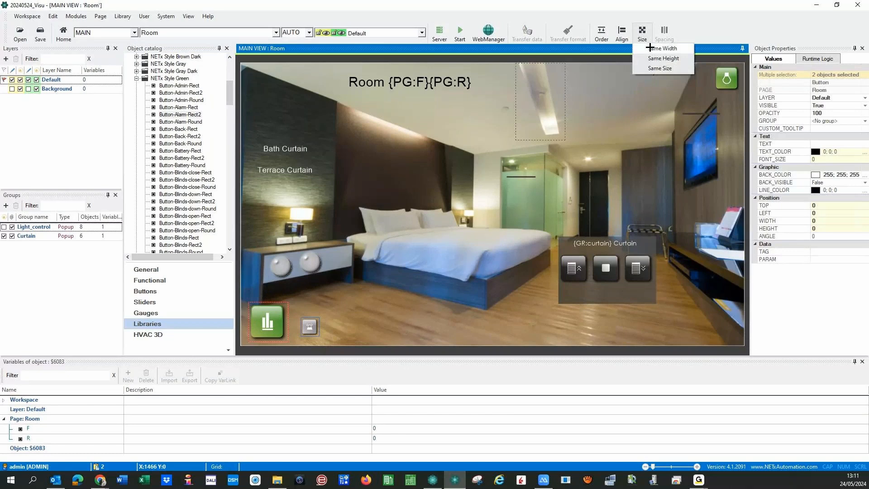
click(659, 68)
click(314, 330)
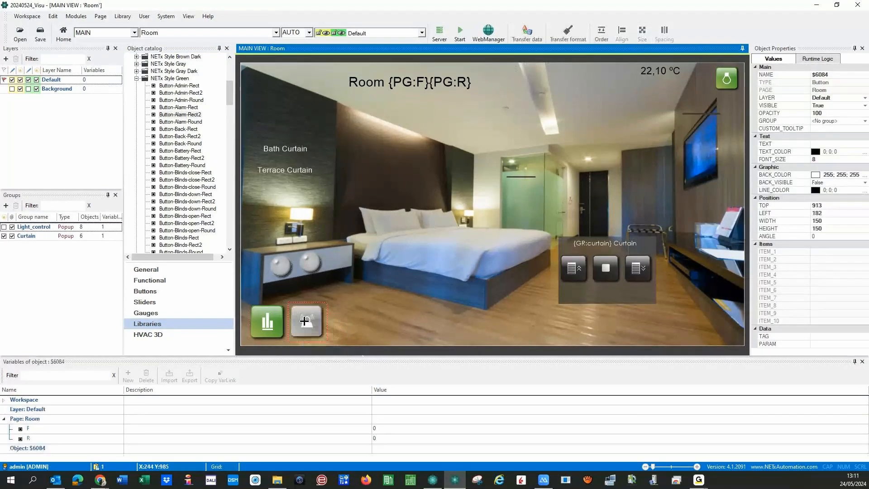
drag(304, 320, 301, 324)
- Top-align the alarm button with the trending button and open its parameters
click(268, 321)
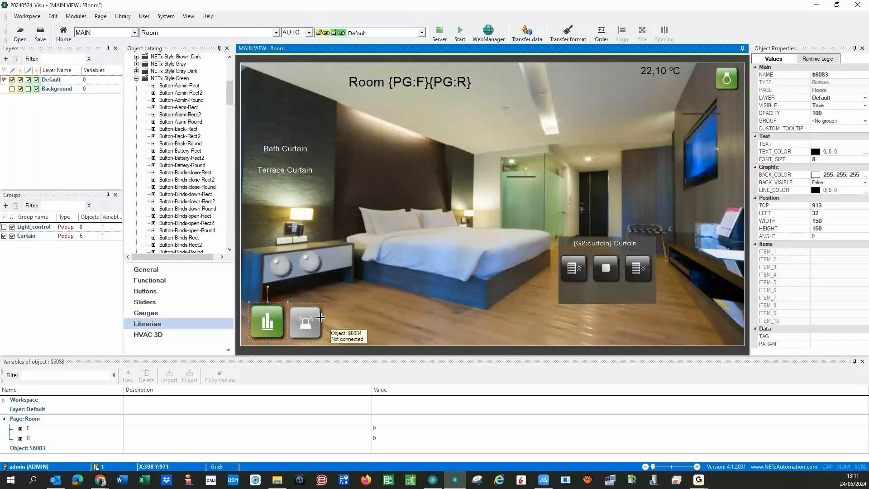
ctrl+click(305, 321)
click(622, 32)
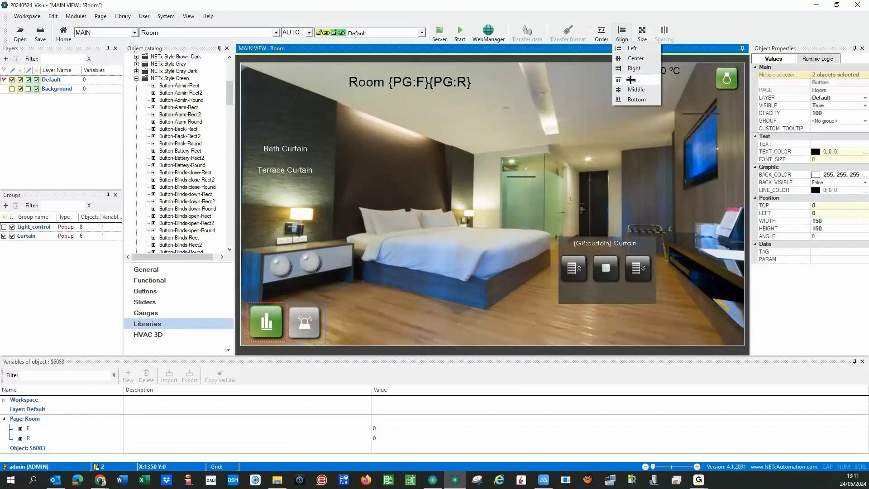
click(630, 80)
click(304, 325)
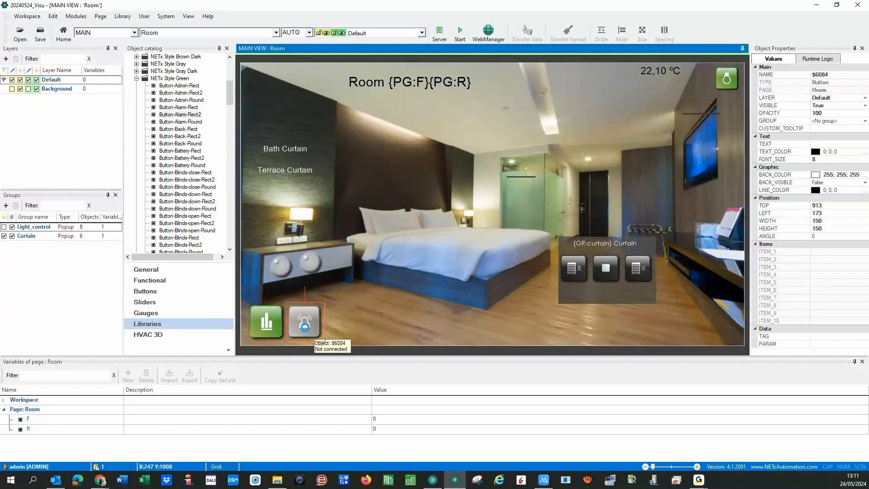
double_click(304, 326)
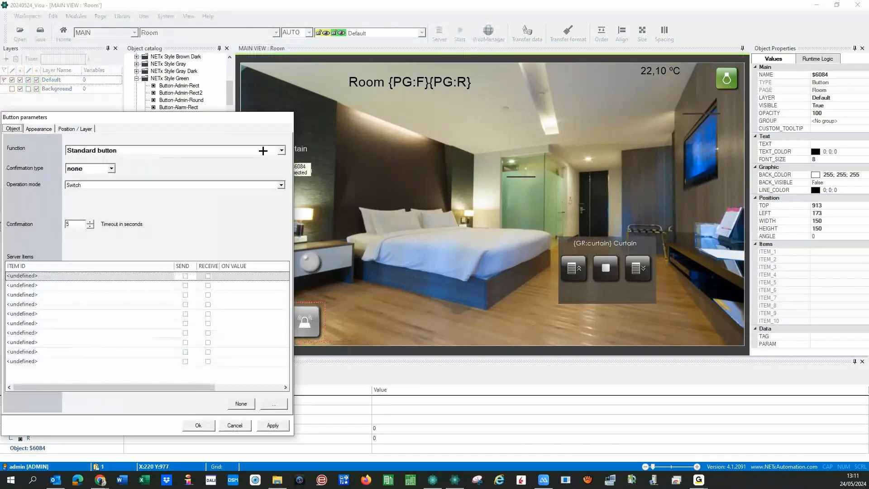
- Set the button function to WebManager Window with element type Alarm list
click(90, 150)
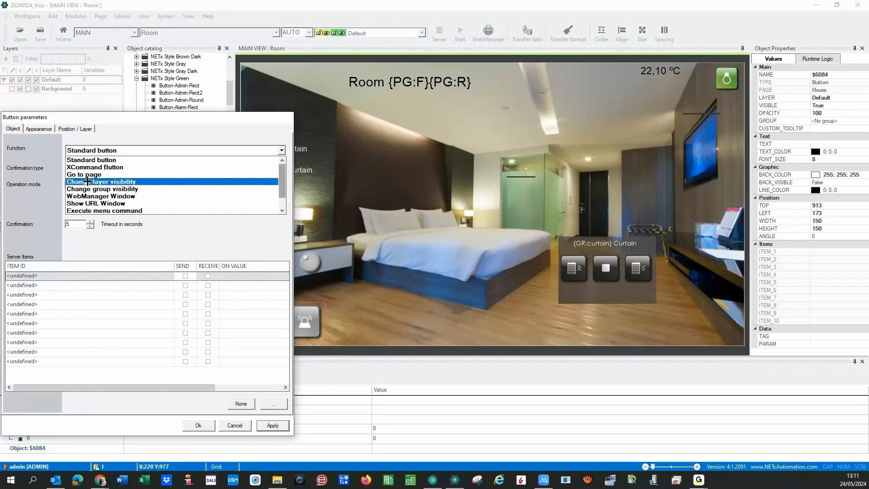
click(90, 196)
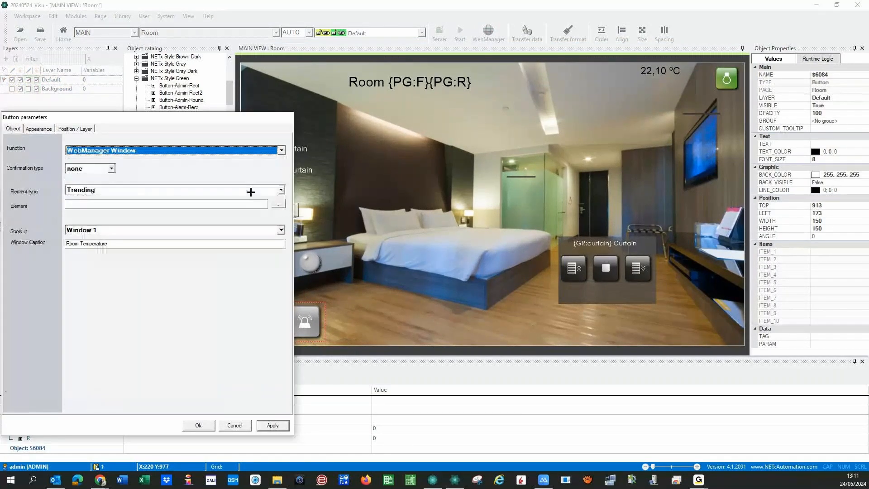
click(281, 189)
click(88, 198)
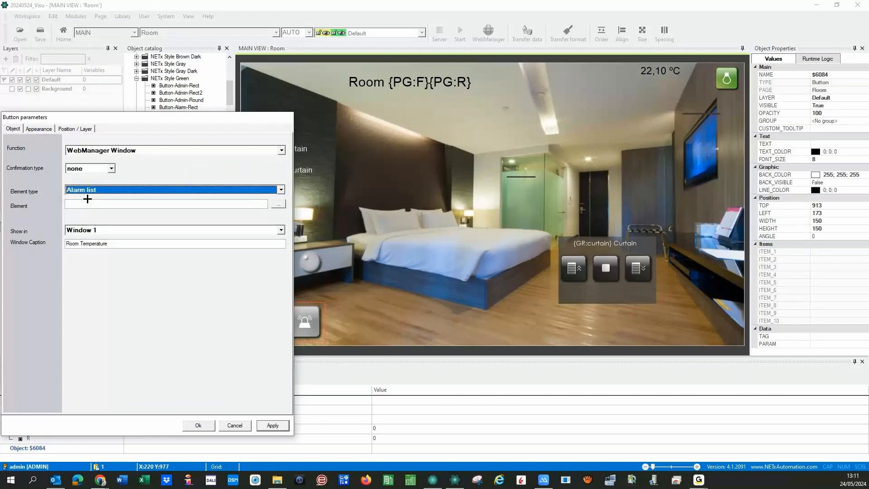
- Set the element to \01 - Alarms\Lights\Room {PG:F}{PG:R} using the floor and room placeholders
click(279, 204)
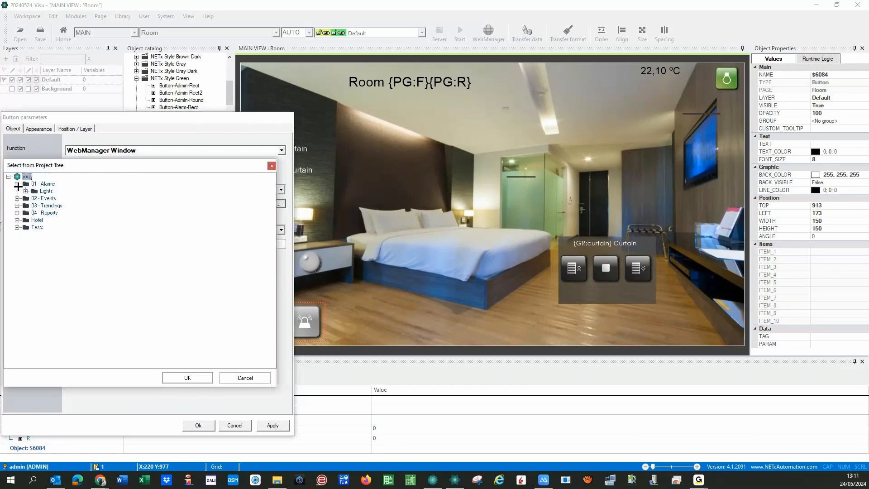
click(25, 191)
click(58, 199)
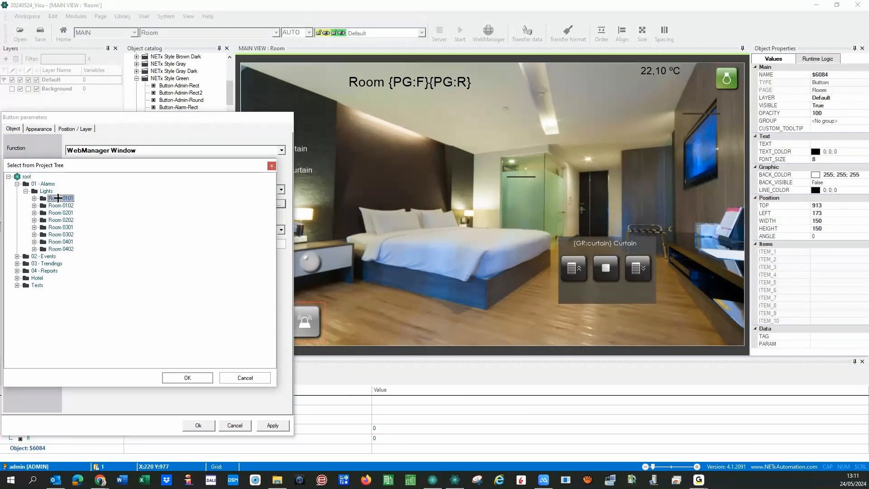
click(34, 198)
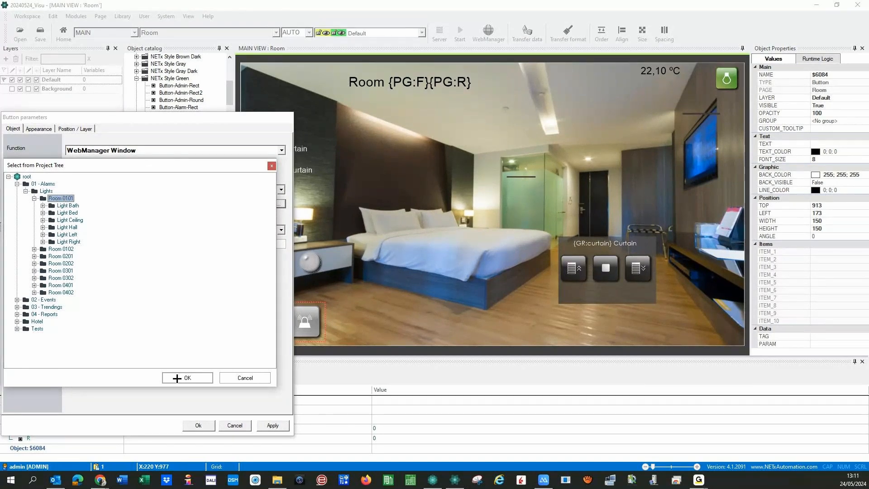
click(177, 378)
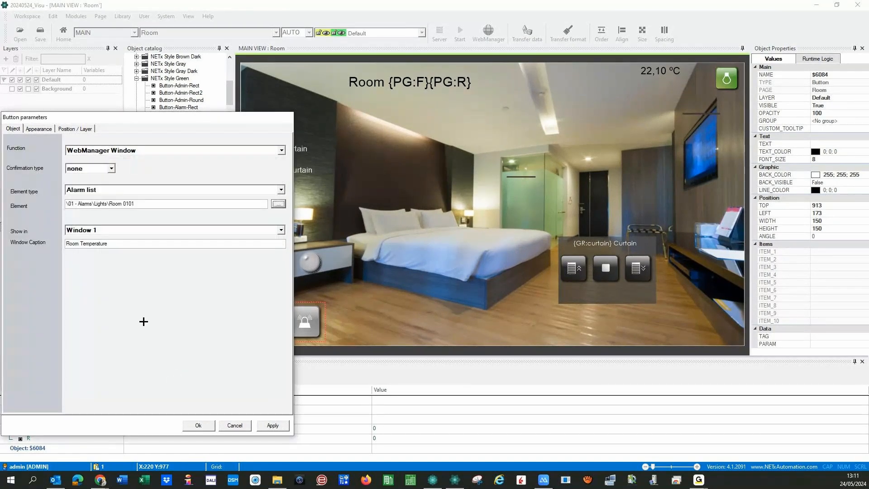
click(124, 203)
key(BackSpace)
key(BackSpace)
key(BackSpace)
text({PG:F}{PG:R})
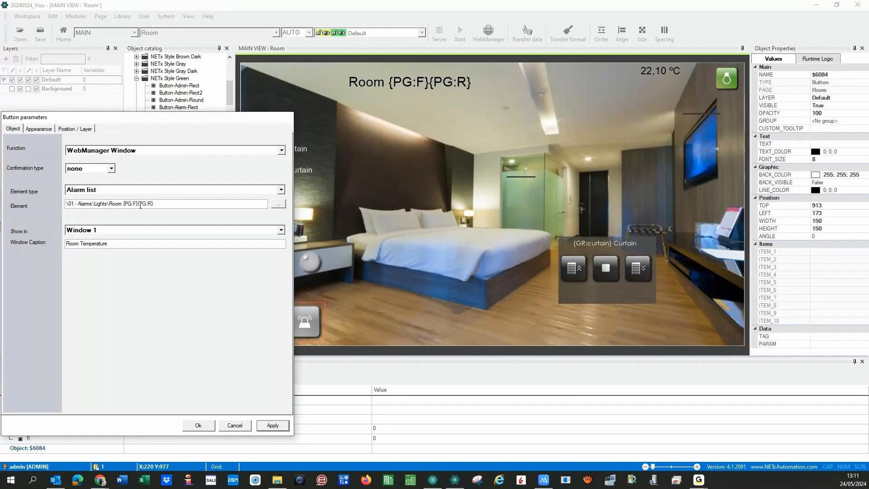
- Show the alarm list in Window 2 with caption 'Room Alarms', then apply and close
click(281, 230)
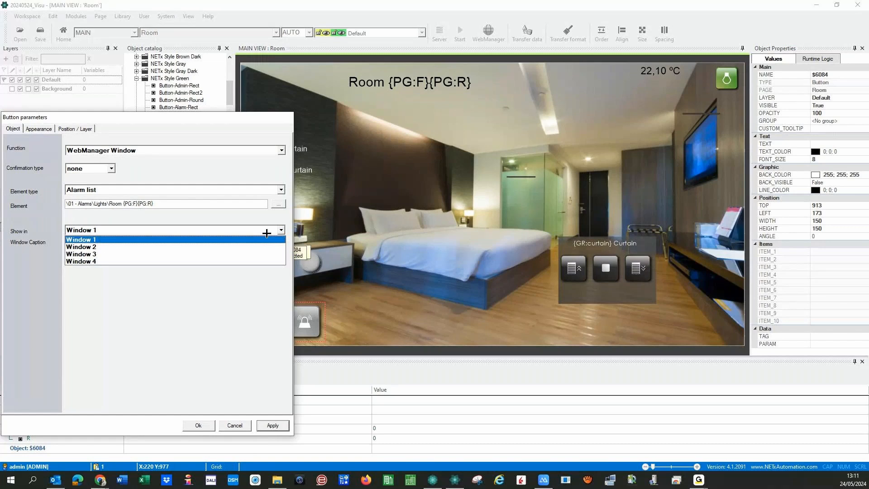
click(67, 247)
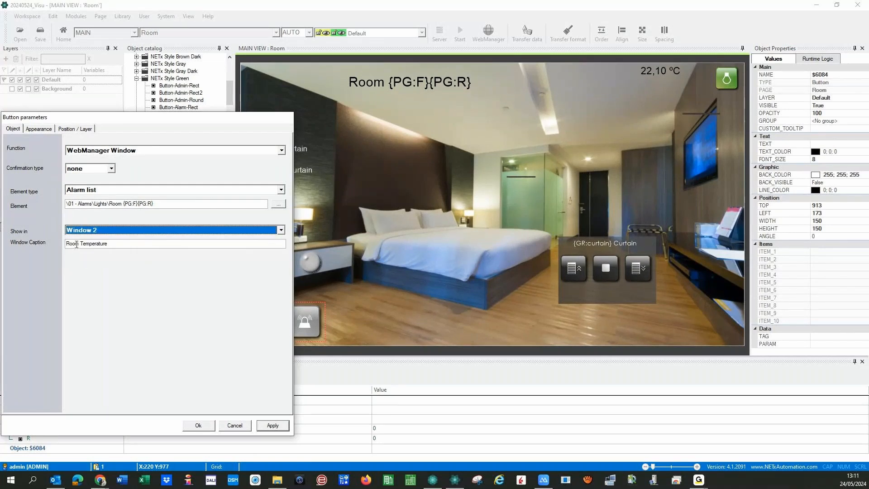
double_click(77, 244)
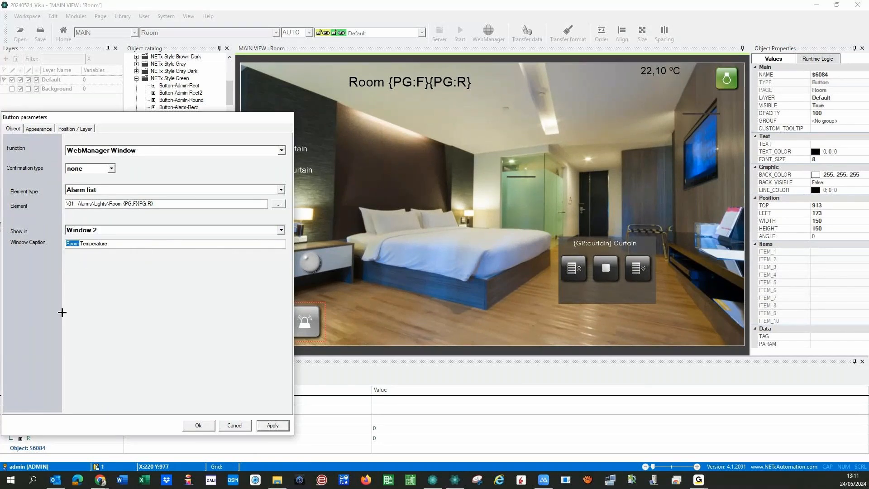
key(Right)
drag(109, 244, 82, 247)
text(Alarms)
click(268, 426)
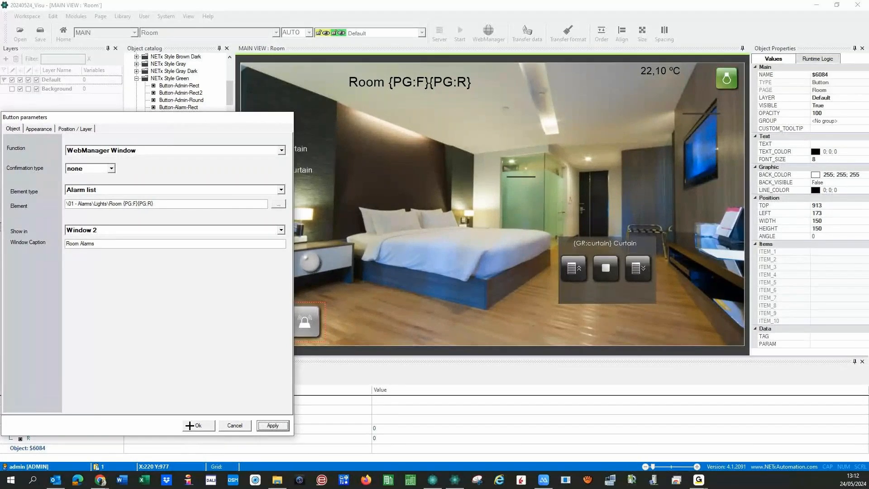
click(189, 425)
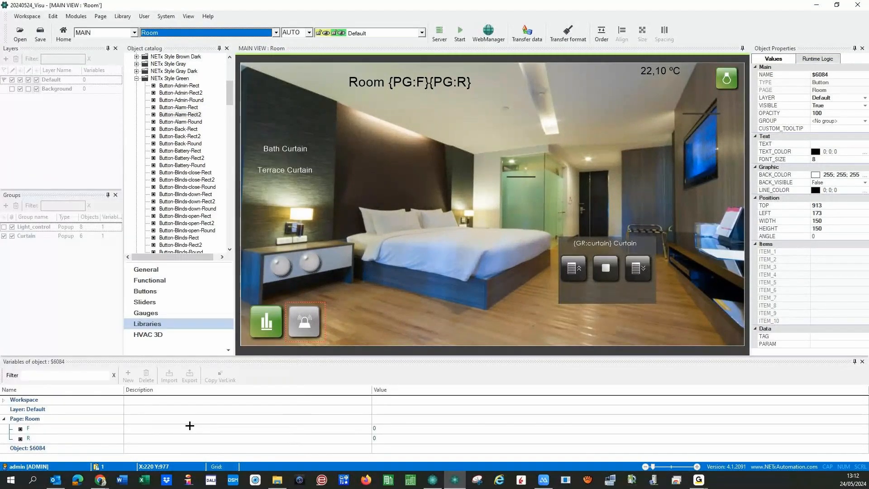
- Paste the Room page's alarm button onto the Home page and move it to the lower right
click(276, 33)
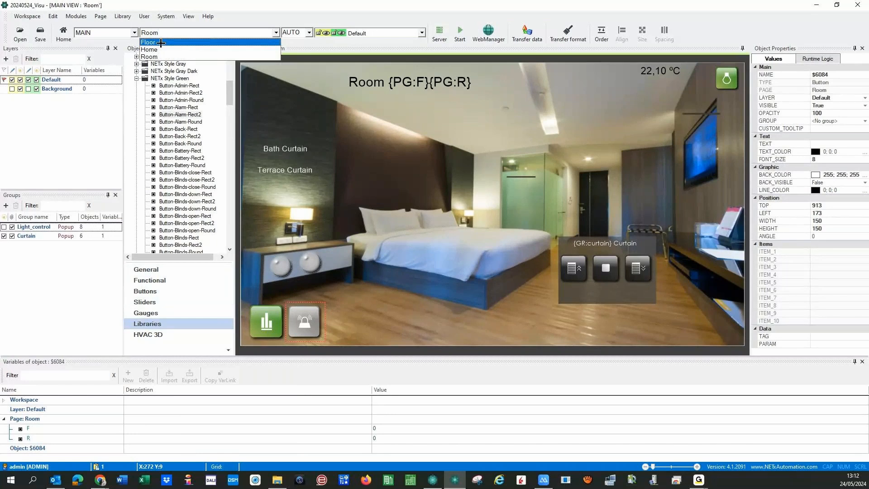
click(164, 42)
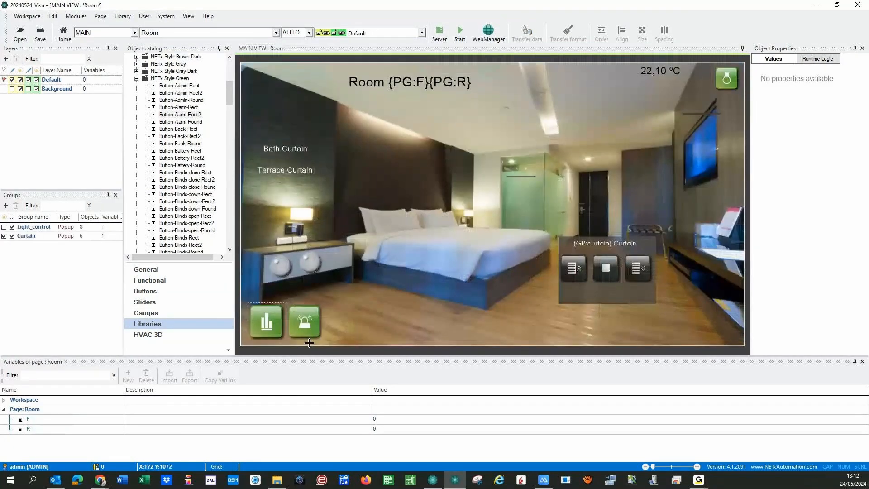
click(302, 329)
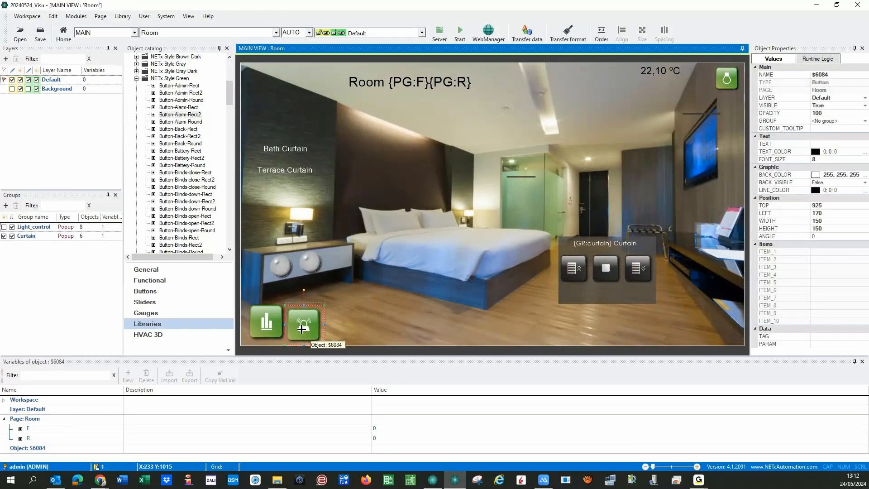
drag(301, 329, 303, 327)
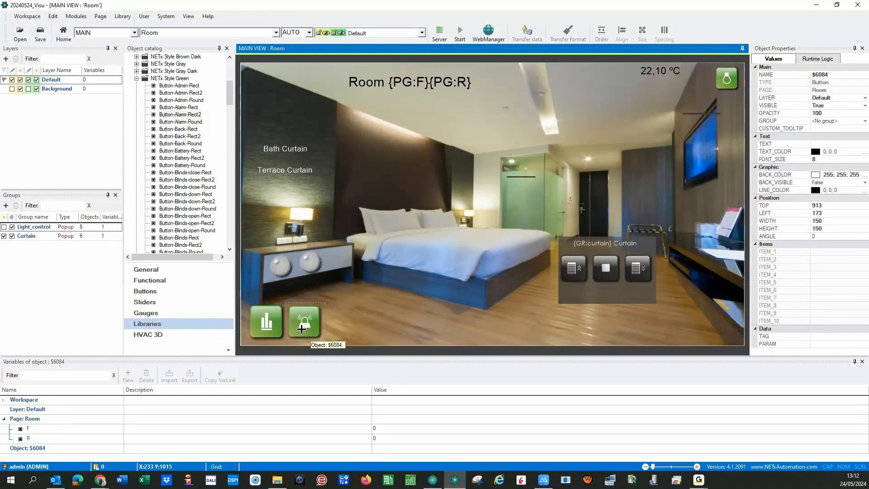
click(176, 34)
click(175, 41)
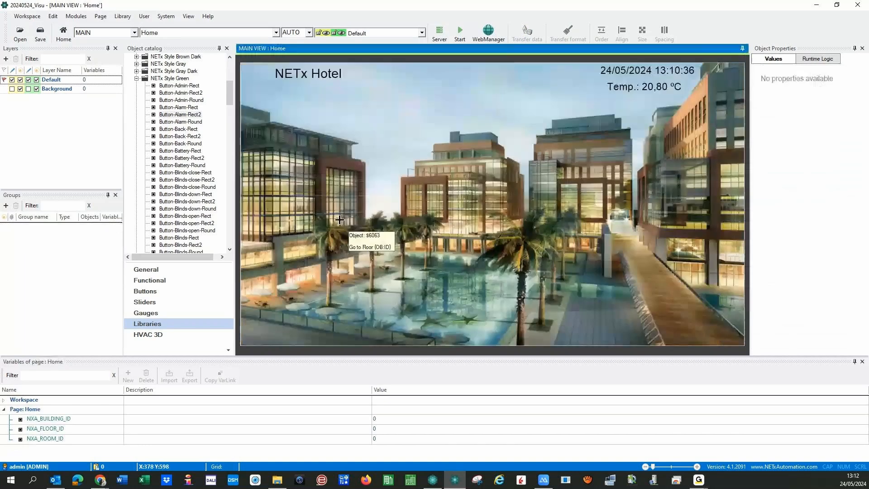
key(ctrl+v)
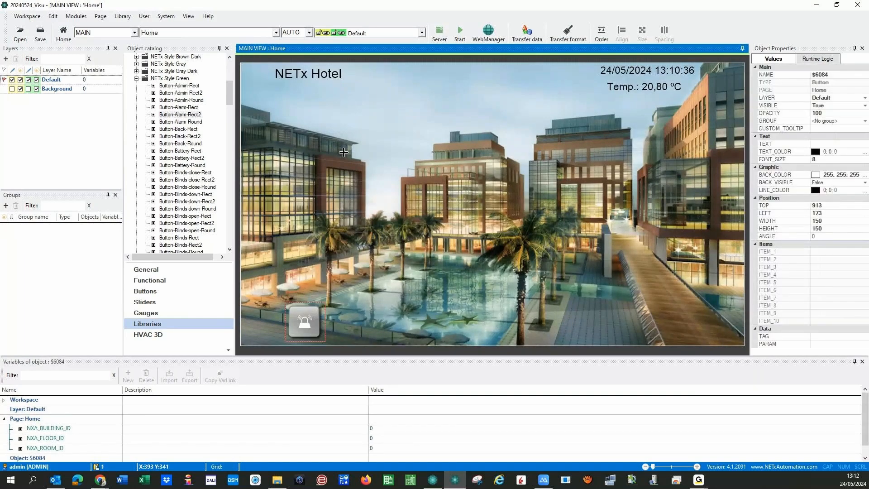
drag(302, 325, 709, 316)
- Set the alarm button's element to Light Right under \01 - Alarms\Lights\Room 0402
double_click(709, 317)
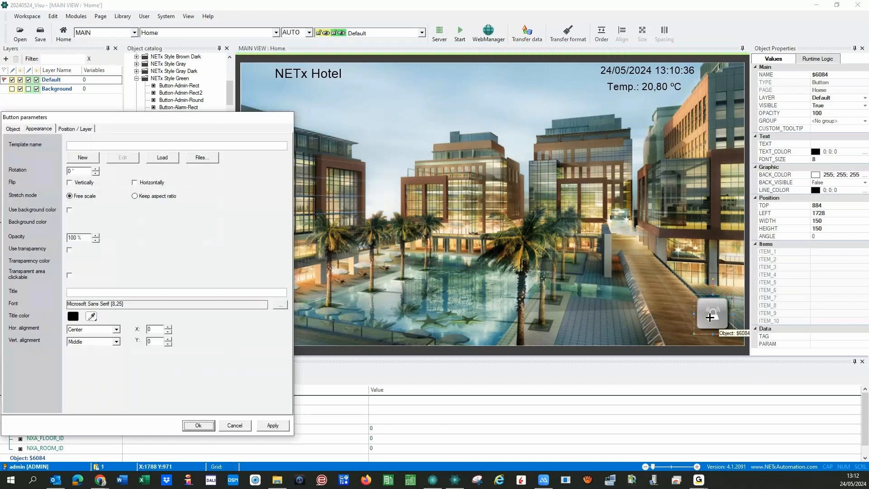
click(13, 129)
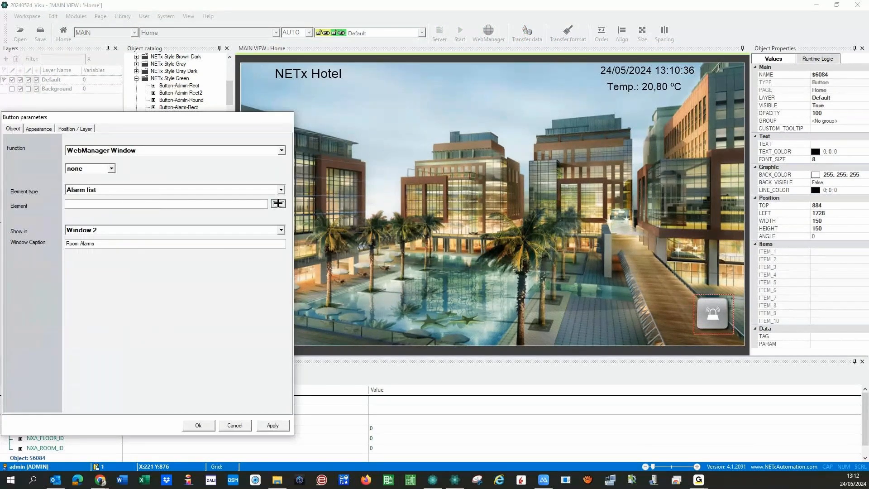
click(278, 204)
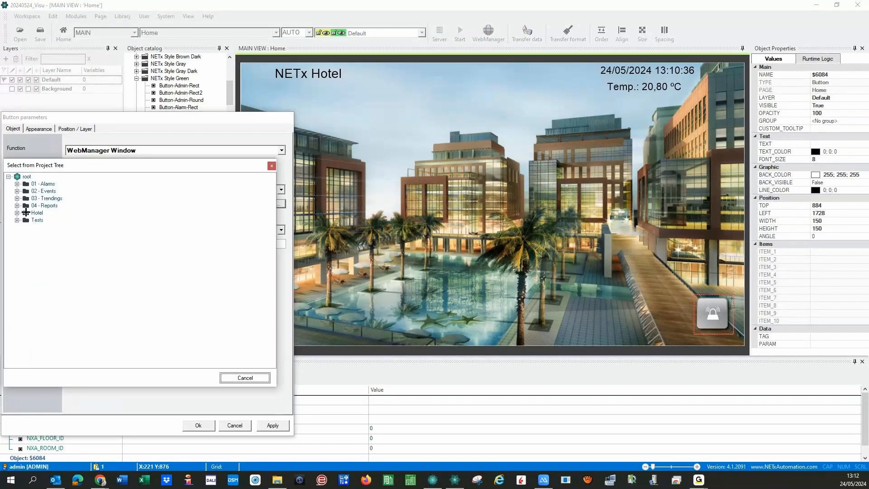
click(16, 184)
click(26, 191)
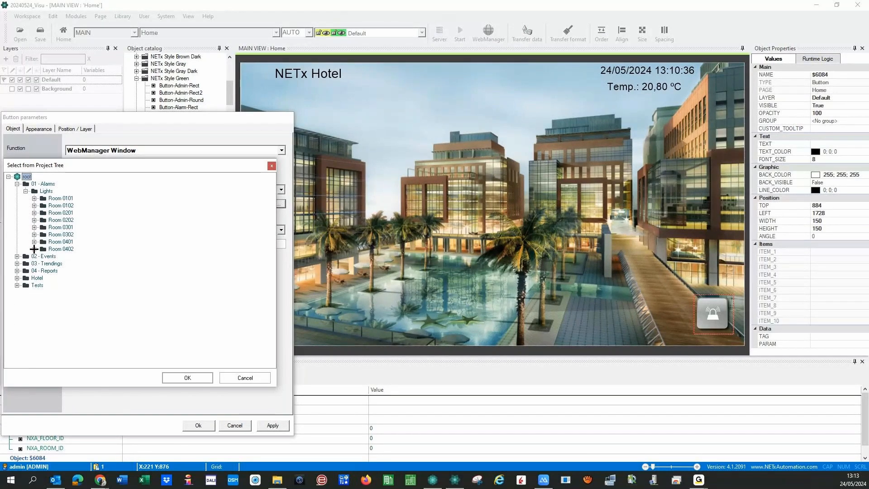
click(33, 249)
click(68, 292)
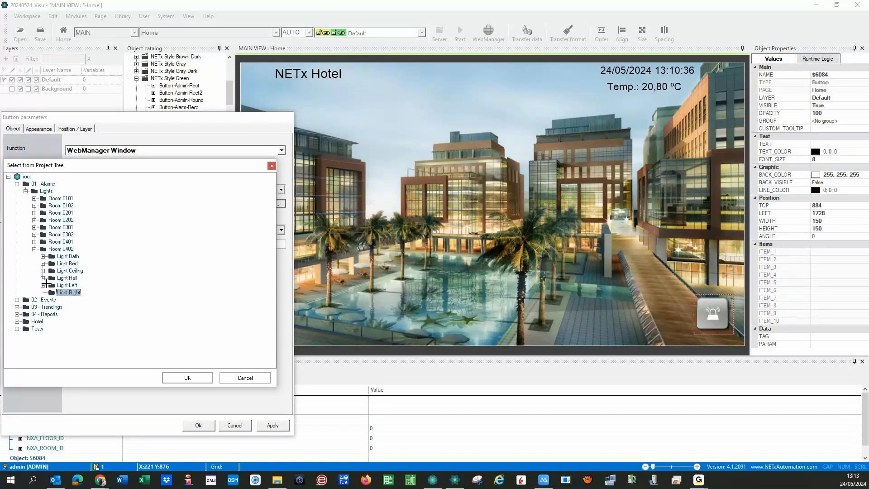
click(181, 378)
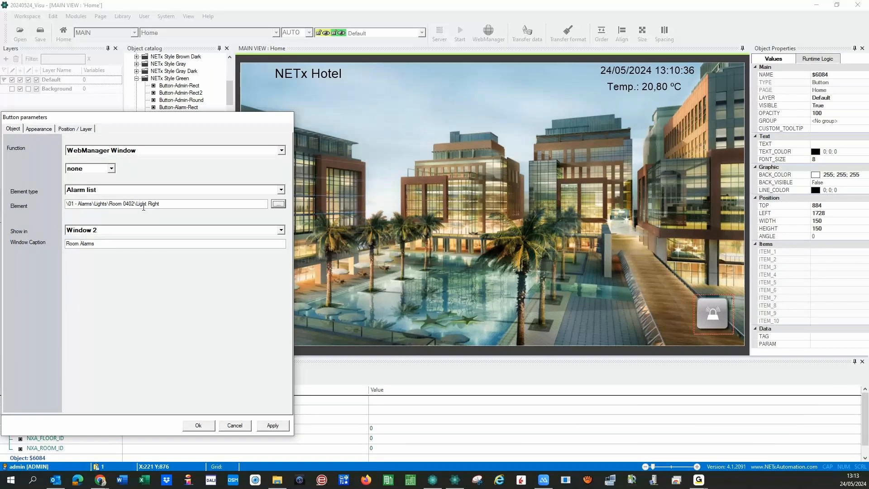
- Show it in Window 3 captioned 'Bed Light at Room 0402 Alarm' and confirm
click(280, 230)
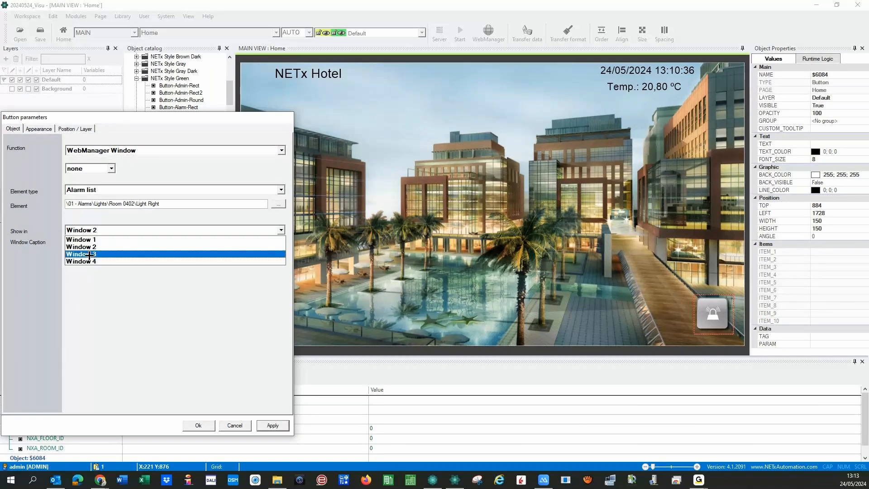
click(93, 253)
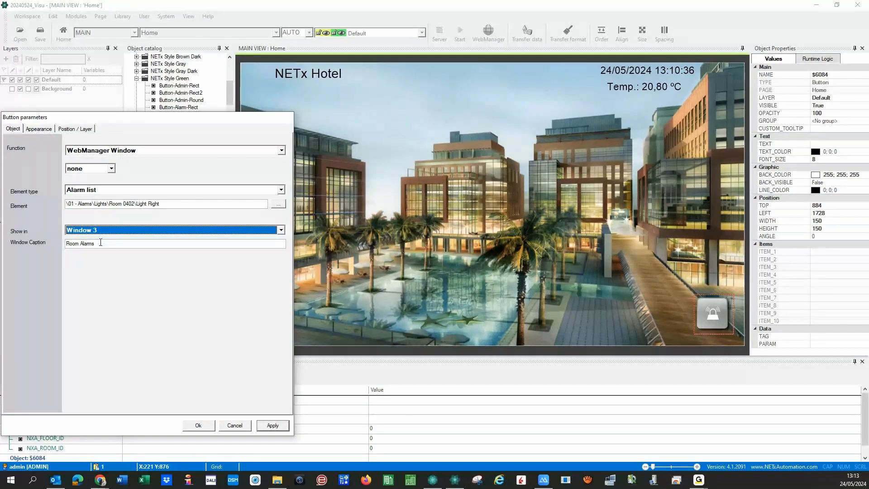
key(Tab)
text(Light)
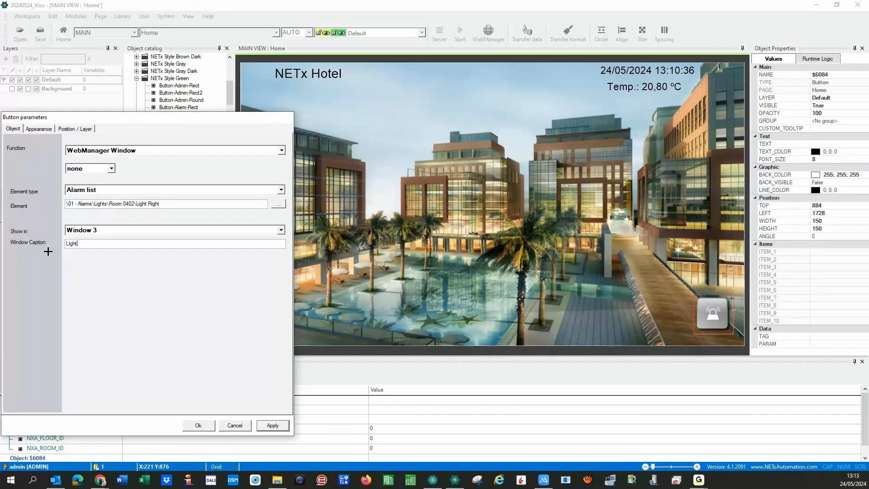
key(Home)
text(Bed)
key(BackSpace)
key(BackSpace)
key(BackSpace)
key(BackSpace)
text(Bed Light )
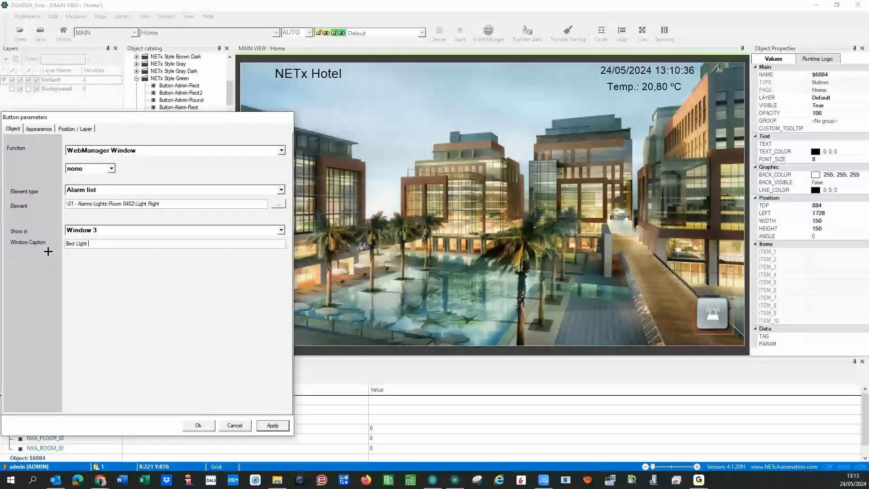
text(at )
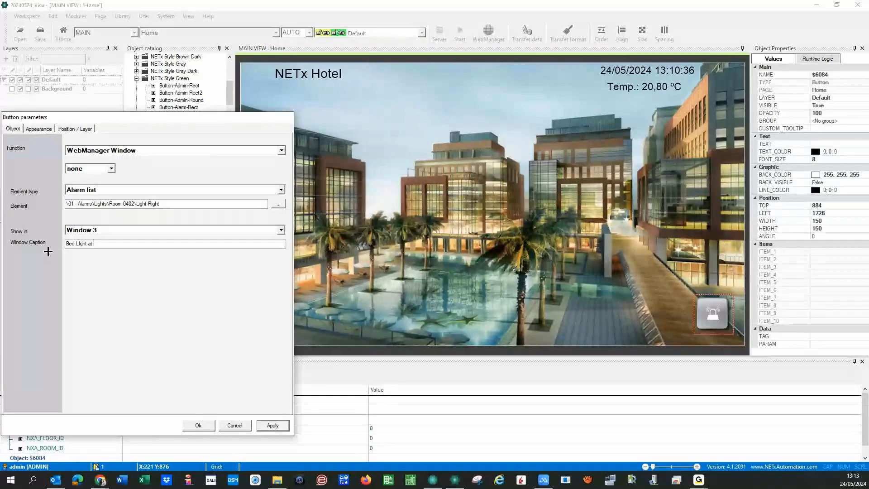
text(Room 0402 Alarm)
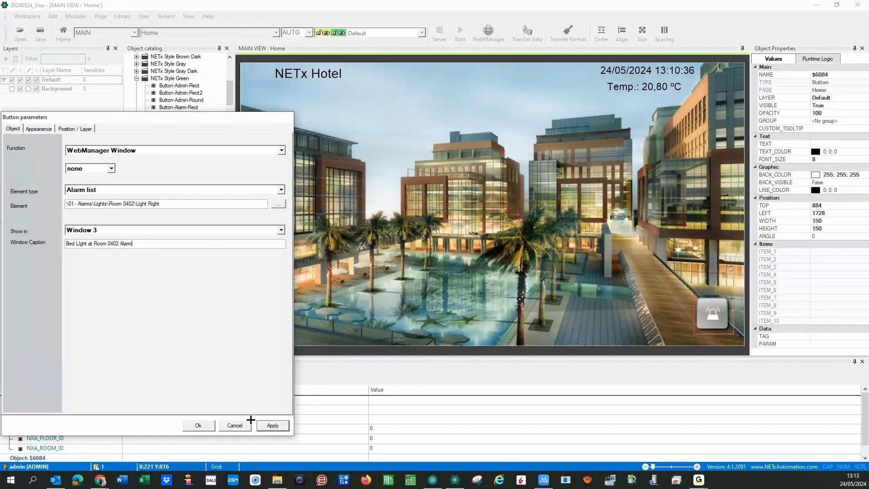
click(199, 425)
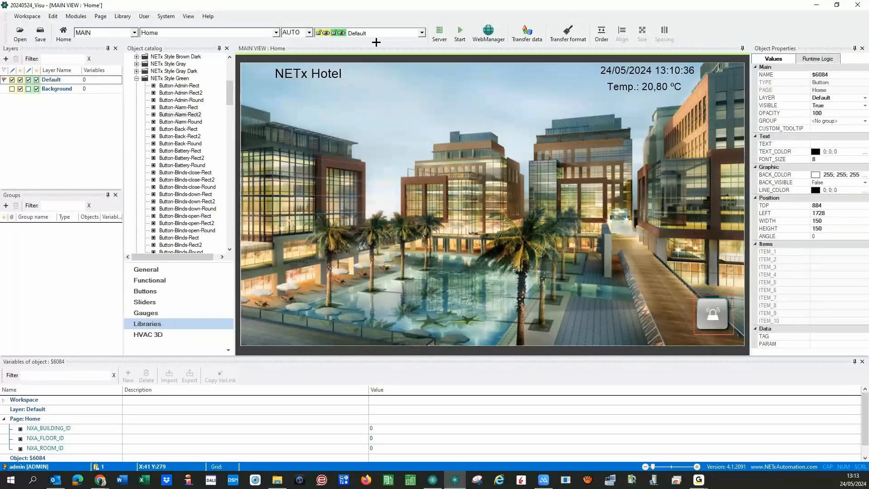
- Start the runtime after saving the workspace, go to the floor, and open Room 0101's alarm list
key(F5)
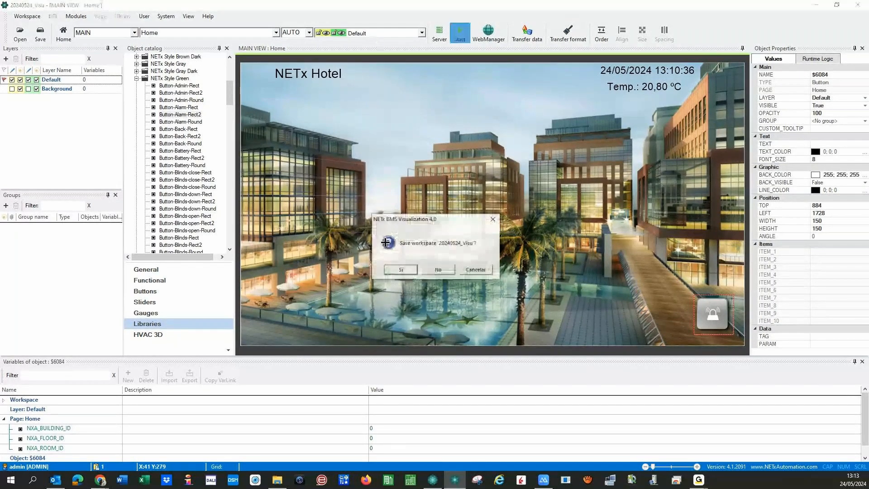
click(391, 270)
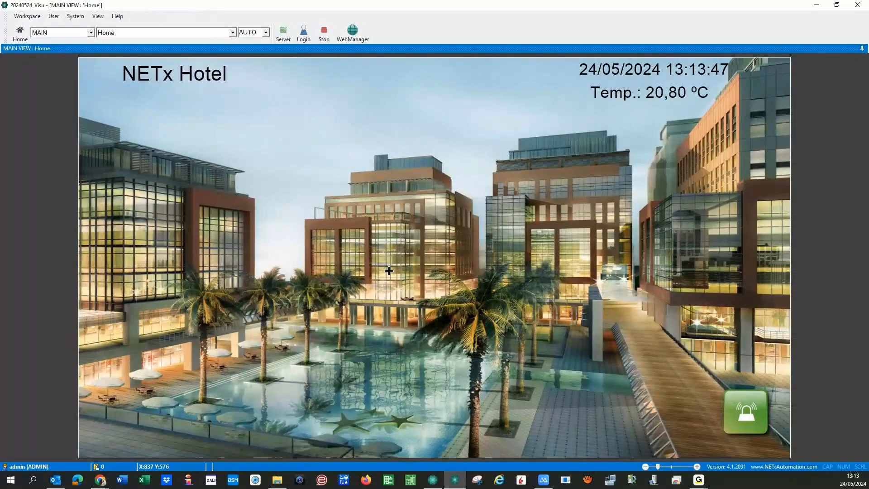
click(119, 286)
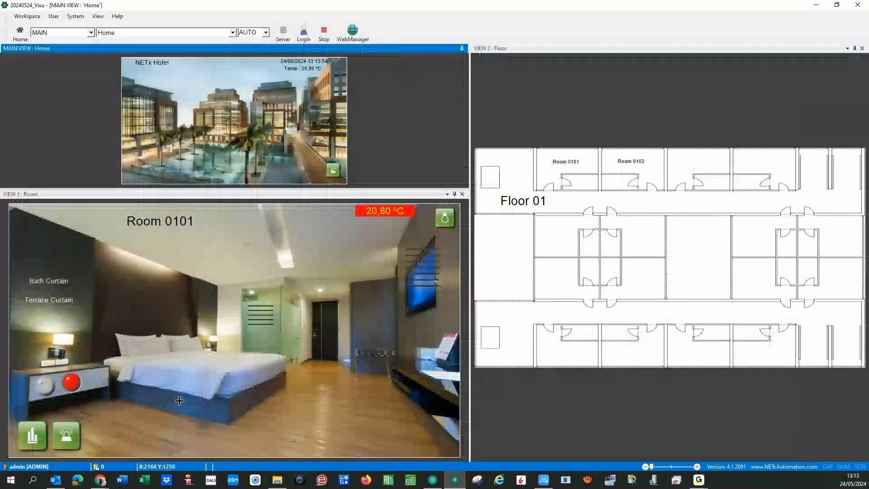
click(32, 436)
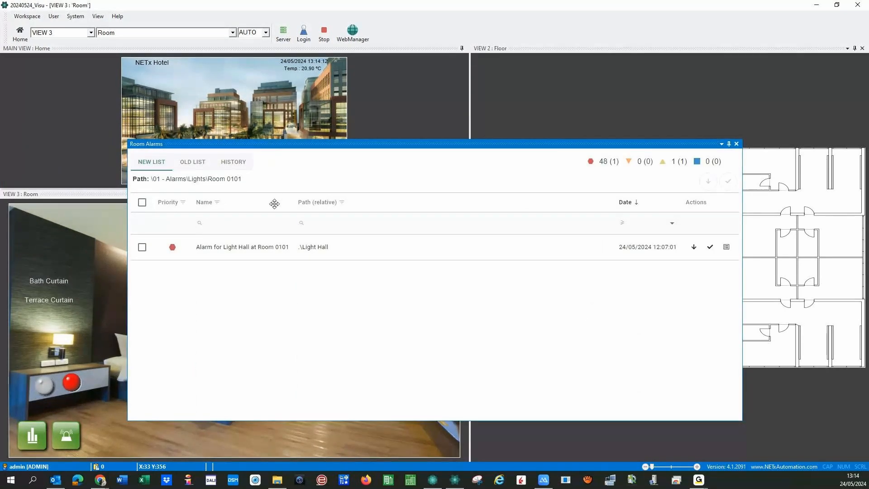
- Open Room 0102's alarm list and switch its lights on and off to raise alarms
drag(274, 204, 271, 229)
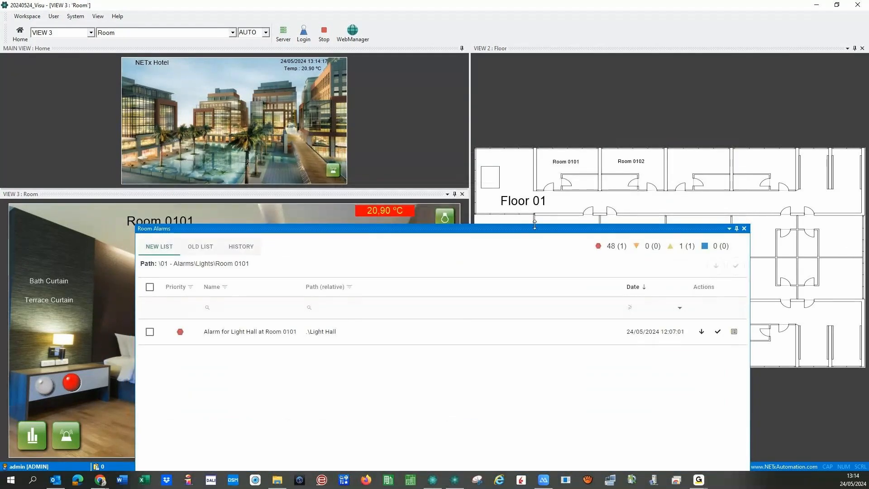
click(625, 171)
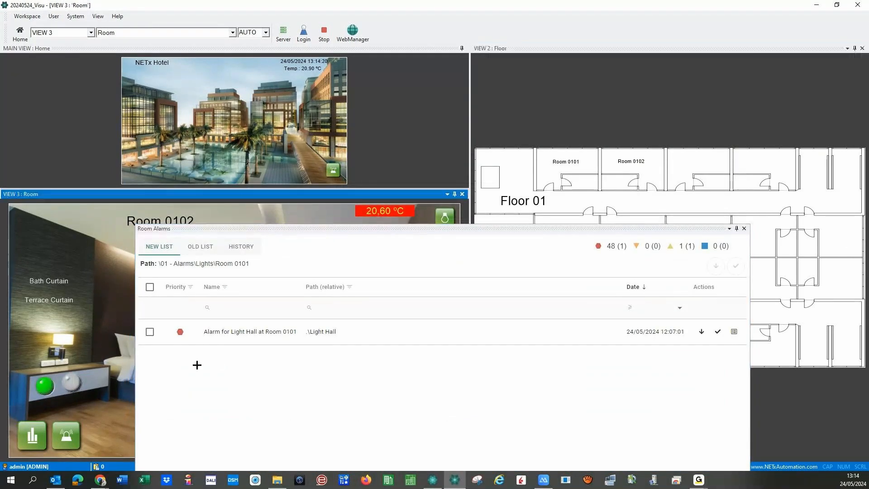
click(80, 433)
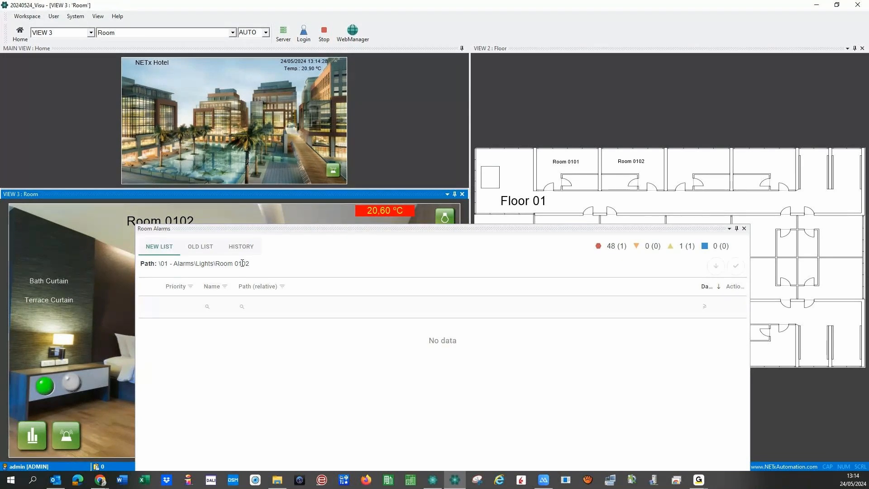
click(446, 220)
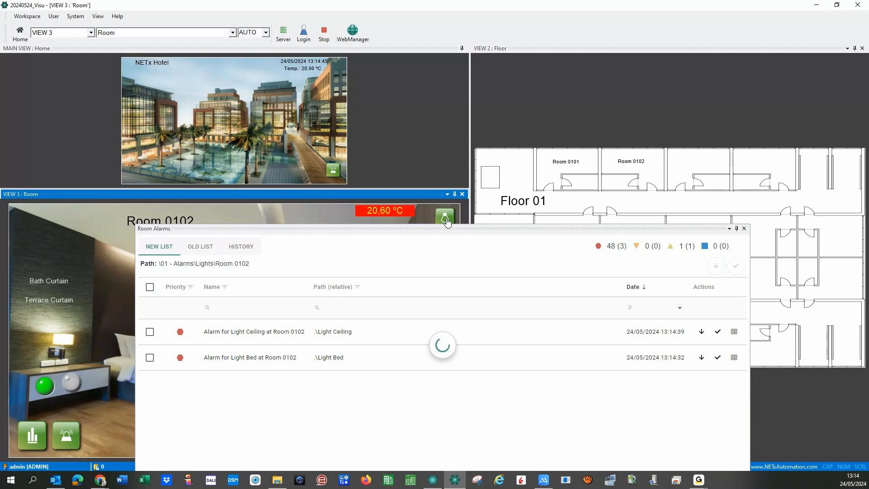
click(198, 267)
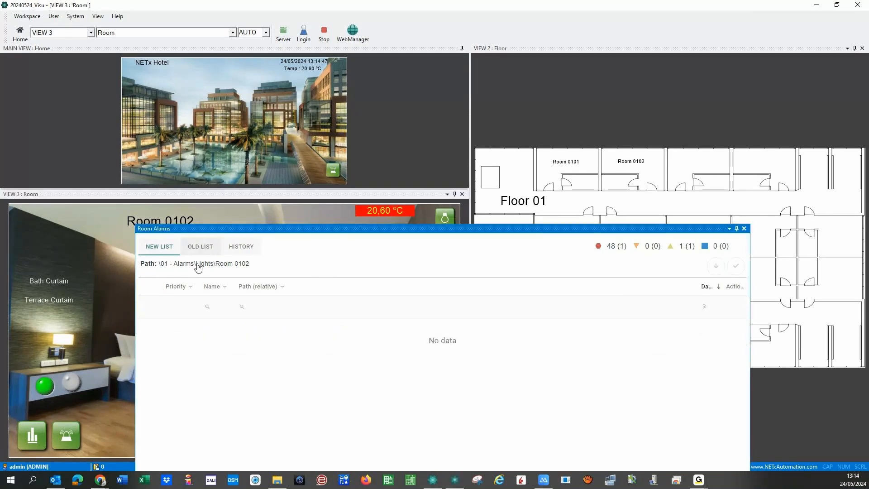
- Review the OLD LIST and HISTORY tabs, then open the Bed Light at Room 0402 alarm window
click(201, 247)
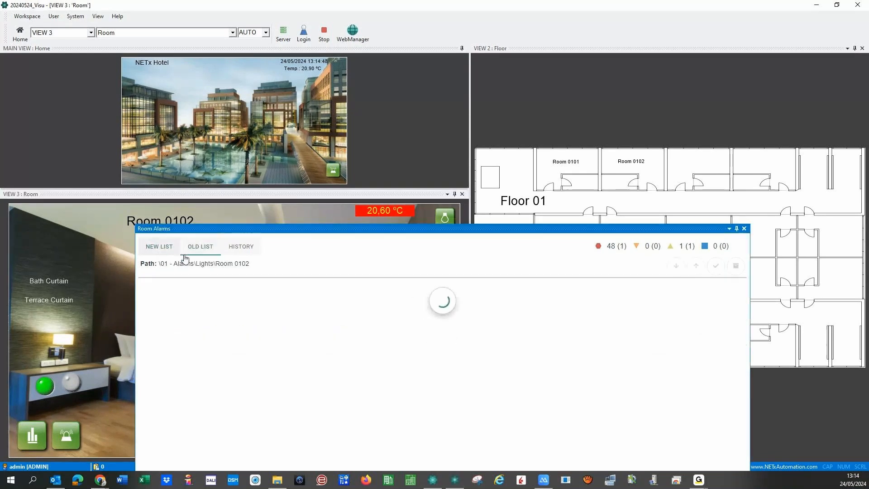
click(240, 249)
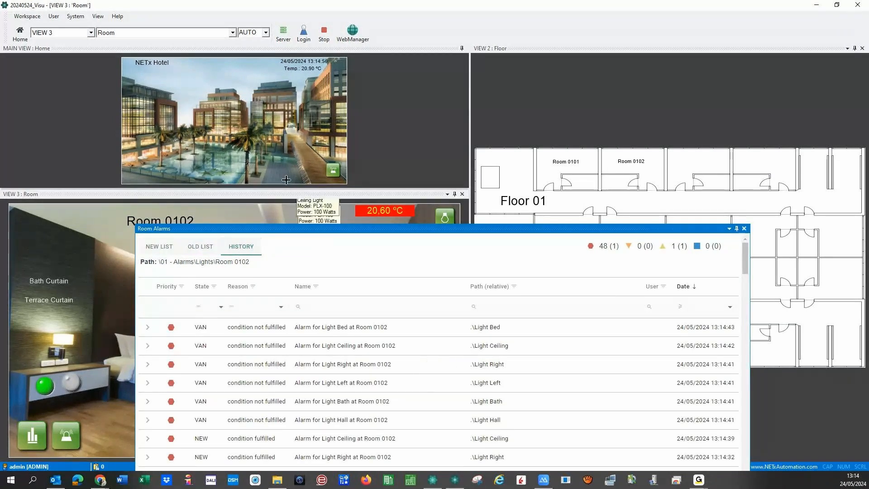
click(333, 173)
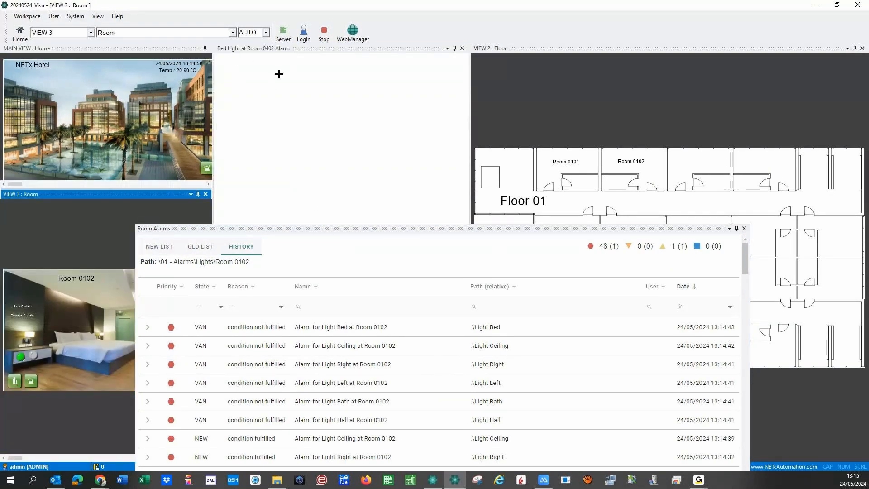
- Float and enlarge the Bed Light alarm window, close both alarm windows, and stop the runtime
drag(354, 49, 452, 201)
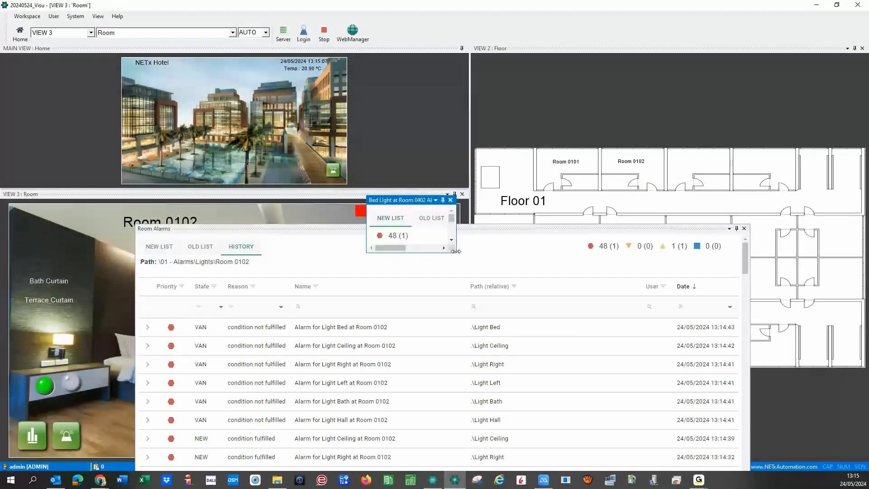
drag(456, 251, 736, 252)
drag(524, 252, 515, 426)
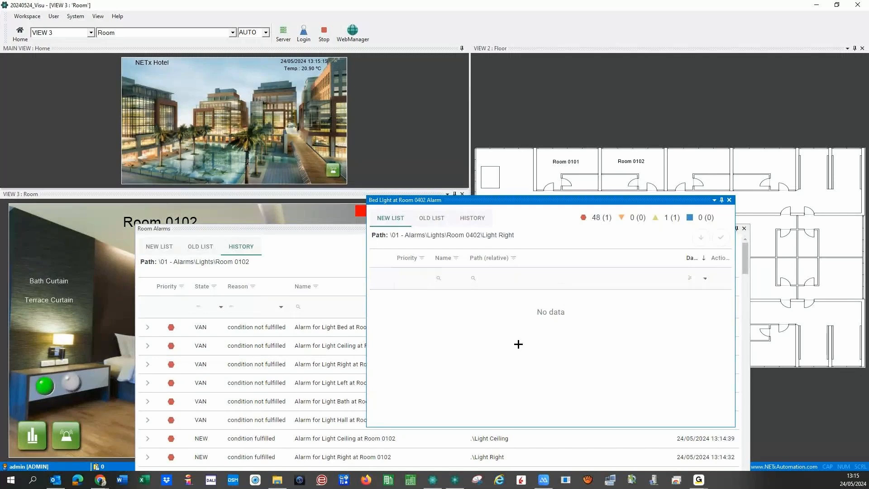
click(729, 199)
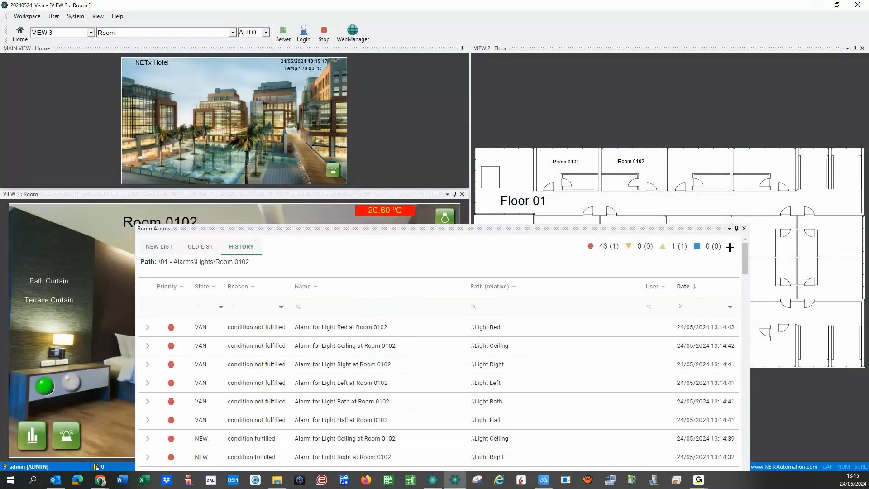
click(744, 228)
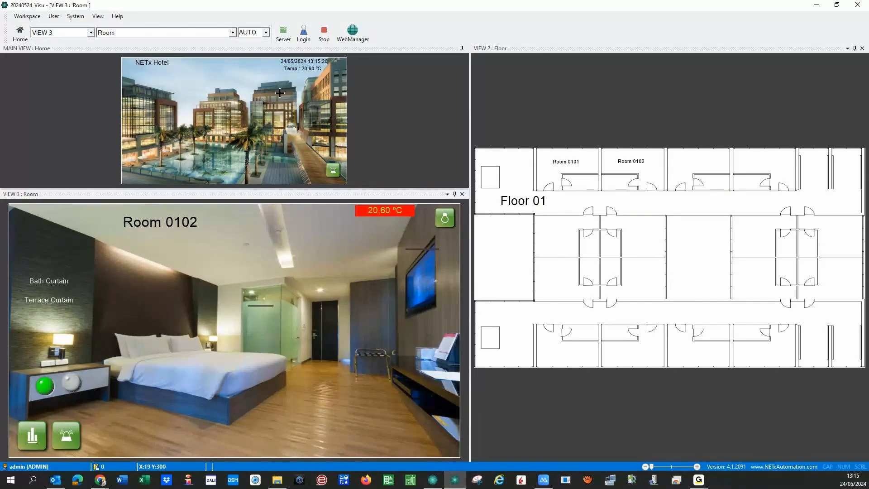
click(324, 34)
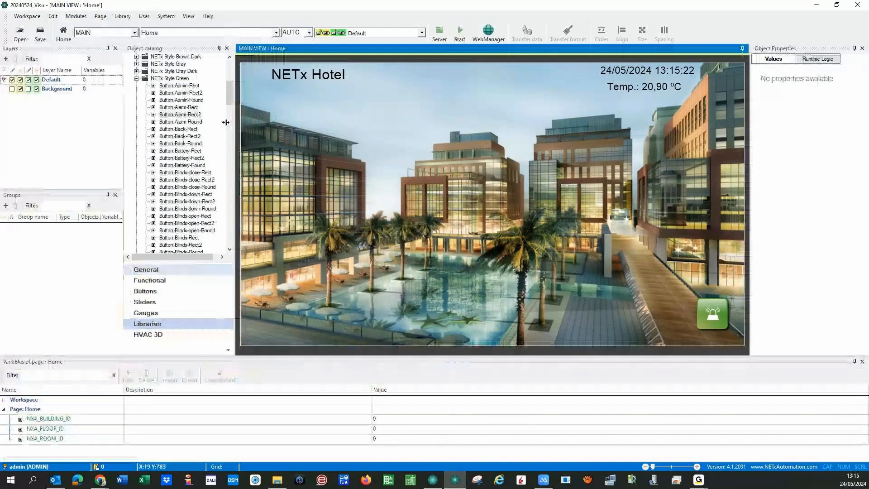
- Switch to the Room page and select its alarm button
click(264, 33)
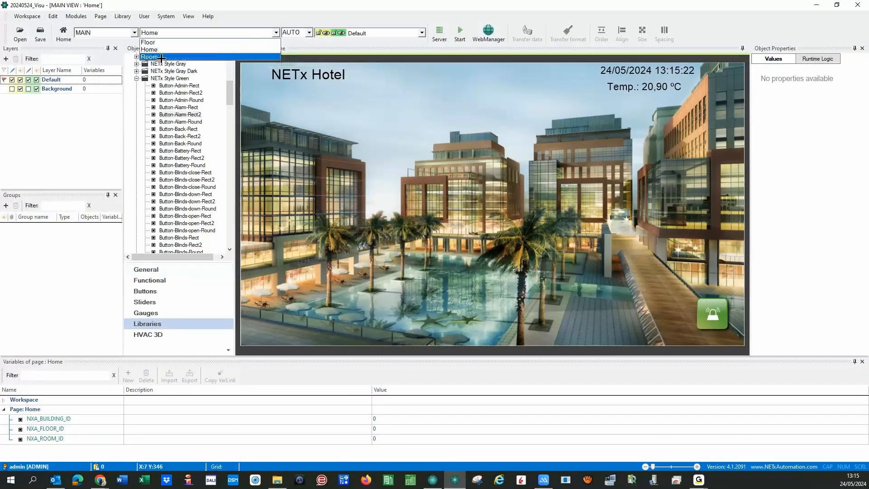
click(698, 309)
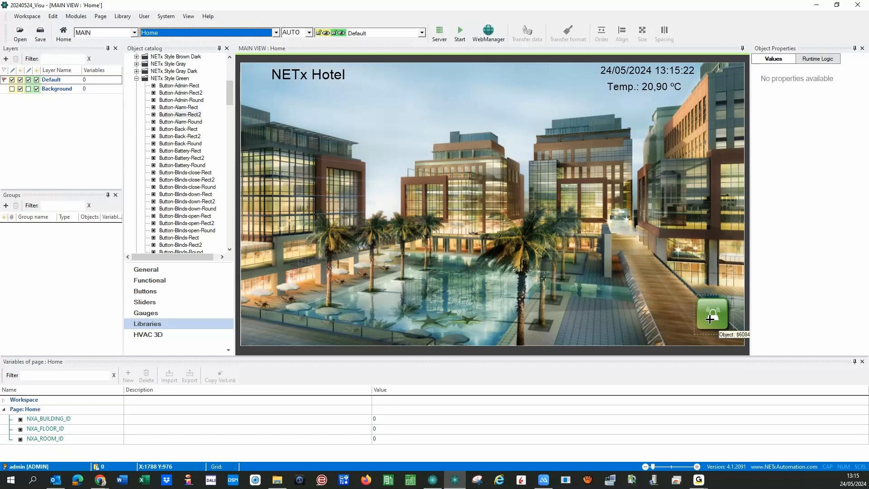
click(162, 33)
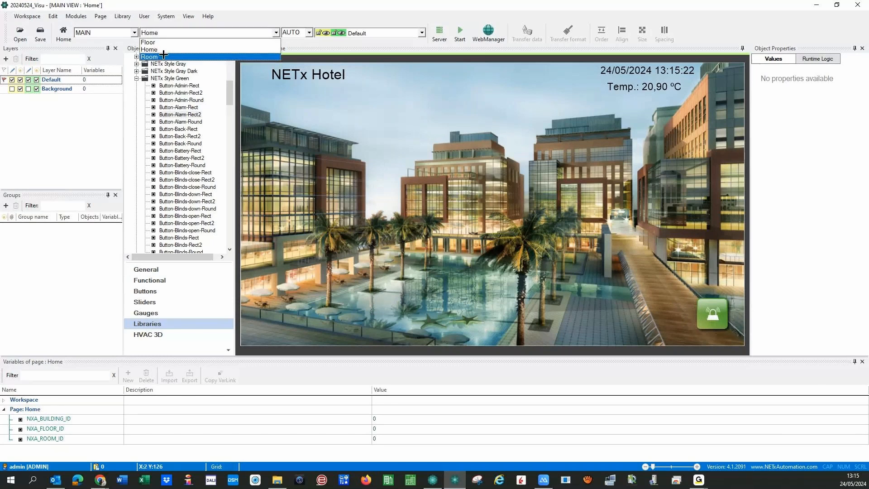
click(159, 57)
click(304, 327)
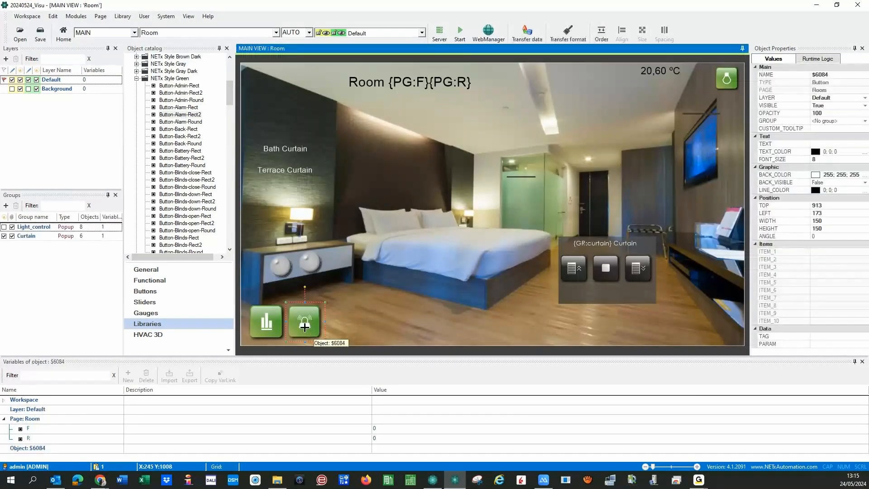
- Paste the alarm button into the Floor page's upper-left room and open its parameters
click(276, 33)
click(271, 49)
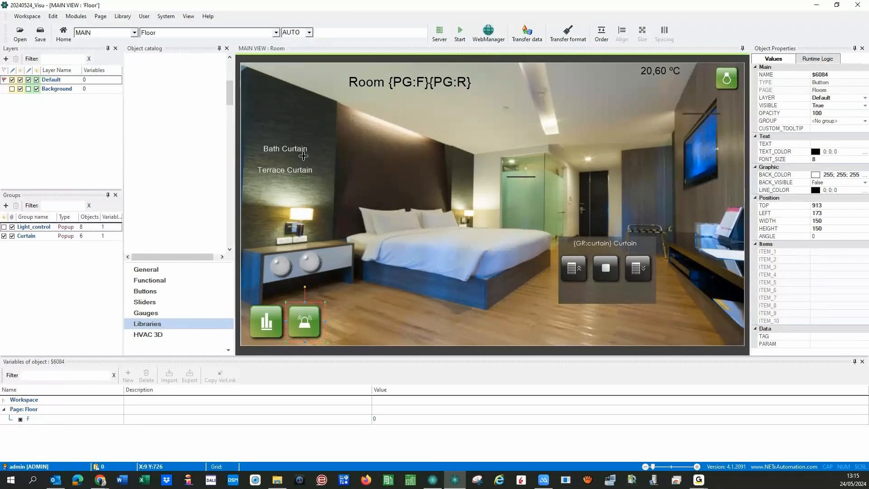
key(ctrl+v)
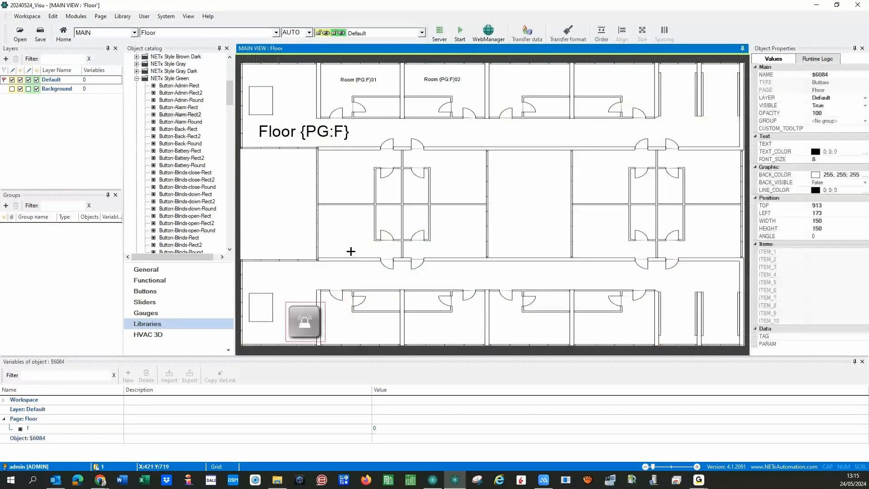
drag(303, 325, 275, 175)
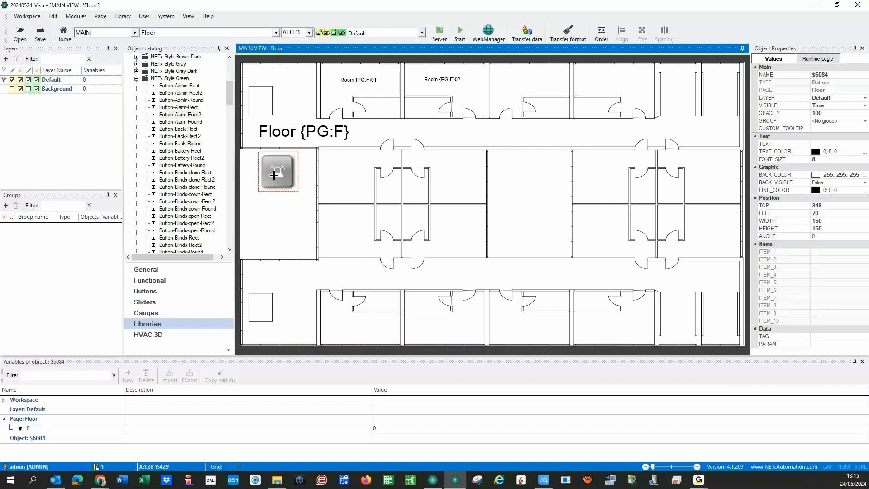
double_click(275, 176)
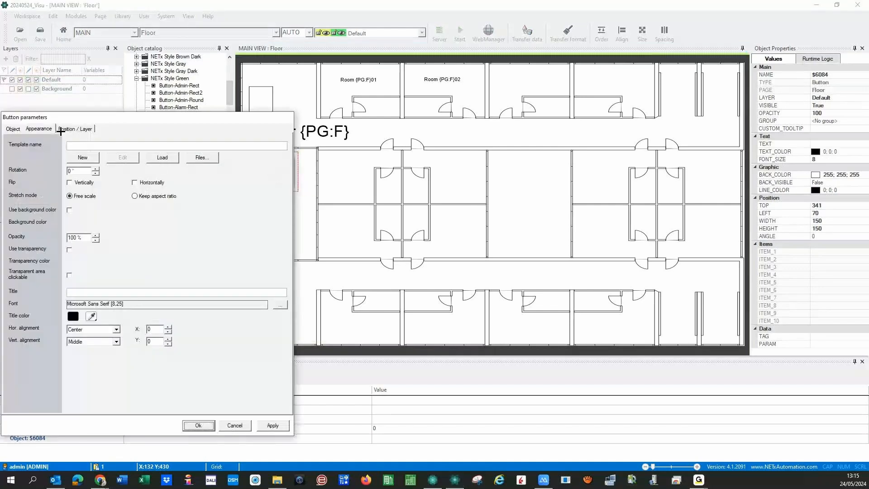
- Browse the button's element under 01 - Alarms > Lights, cancel without changes, and select the button
click(11, 129)
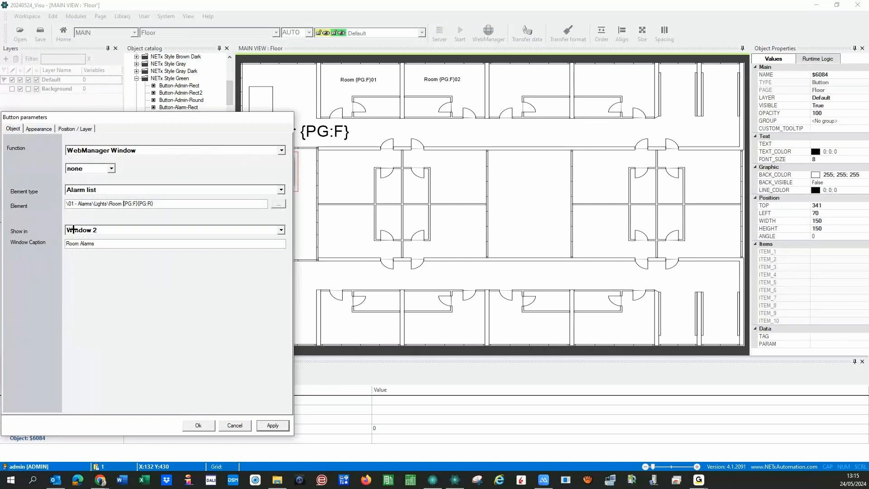
click(278, 204)
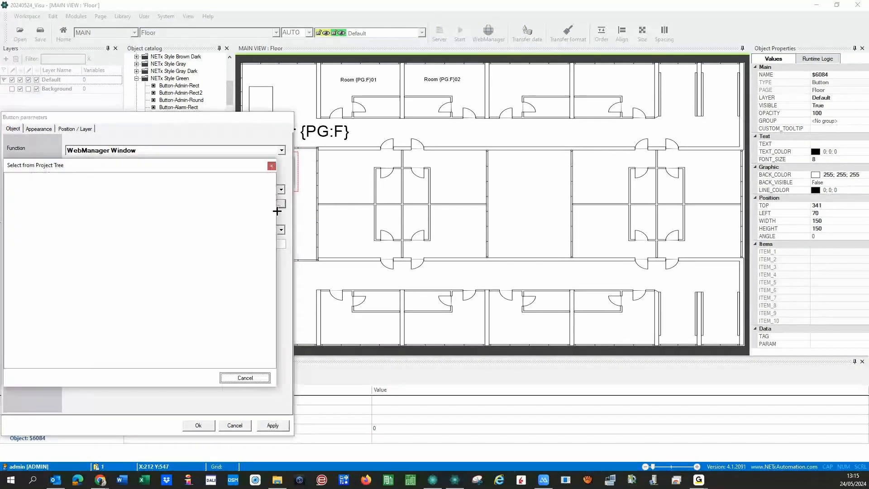
click(17, 184)
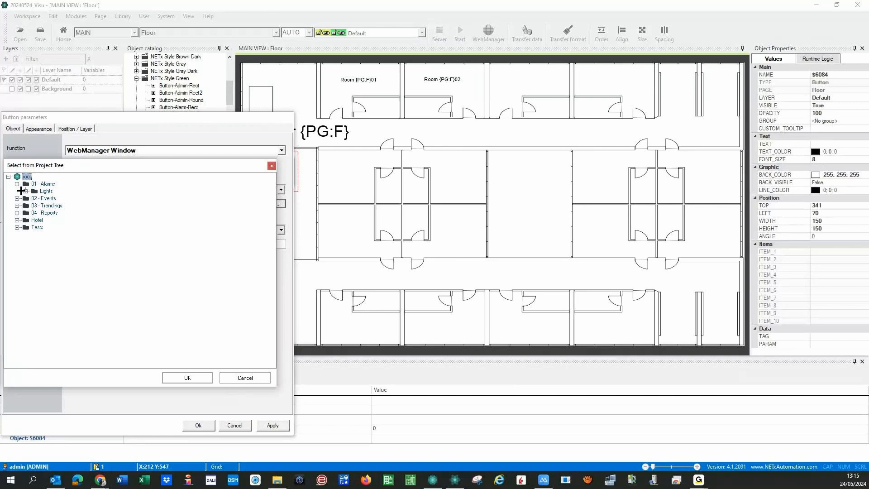
click(26, 191)
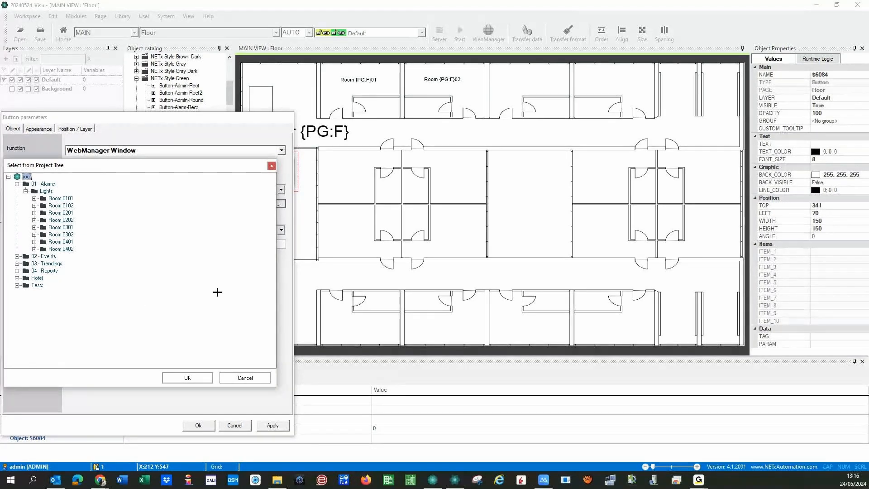
click(228, 380)
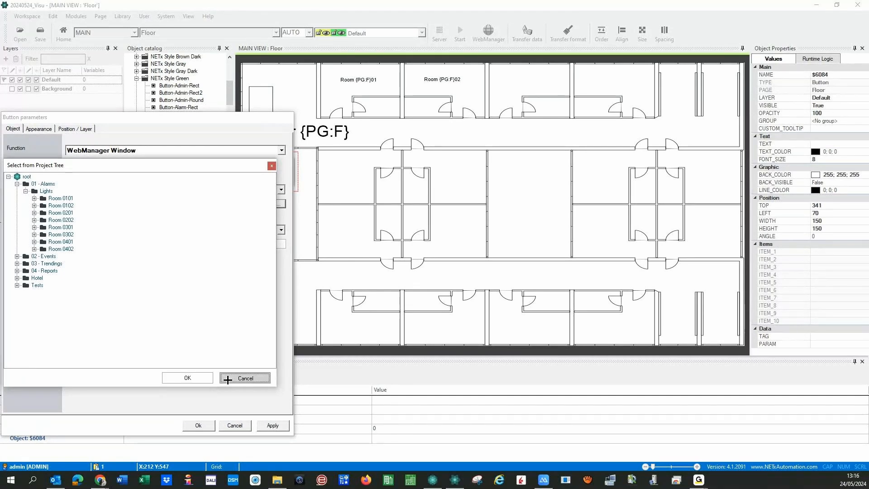
click(233, 424)
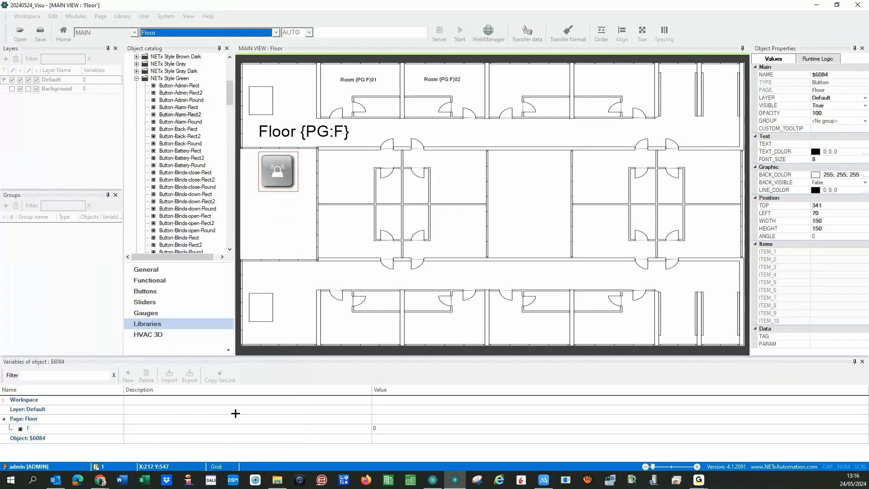
click(273, 173)
- Delete the alarm button from Floor, paste it onto the Home page and open its parameters
key(Delete)
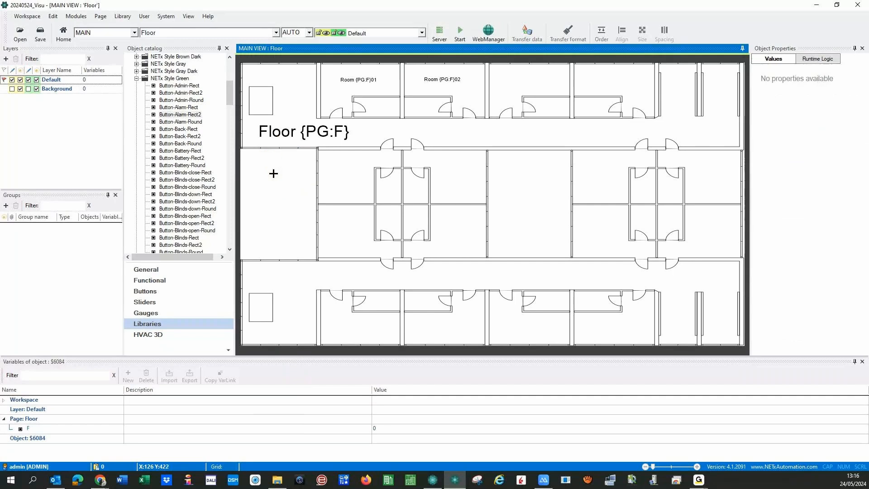
click(276, 33)
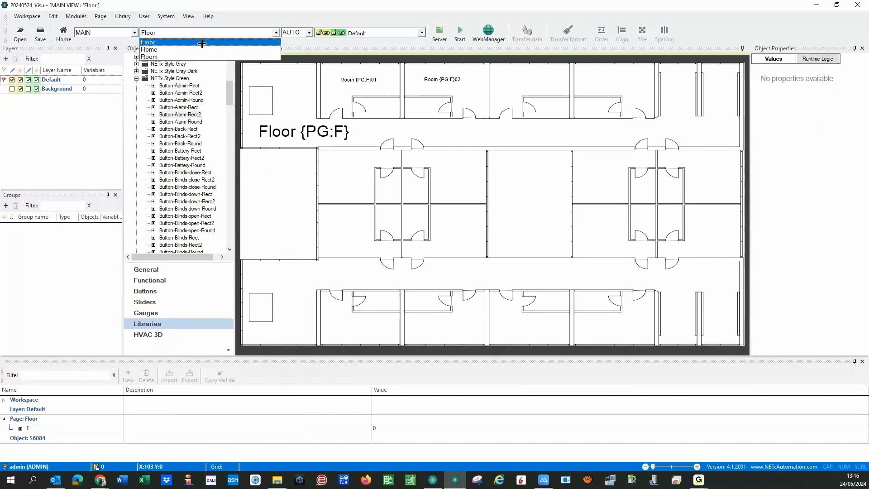
click(150, 49)
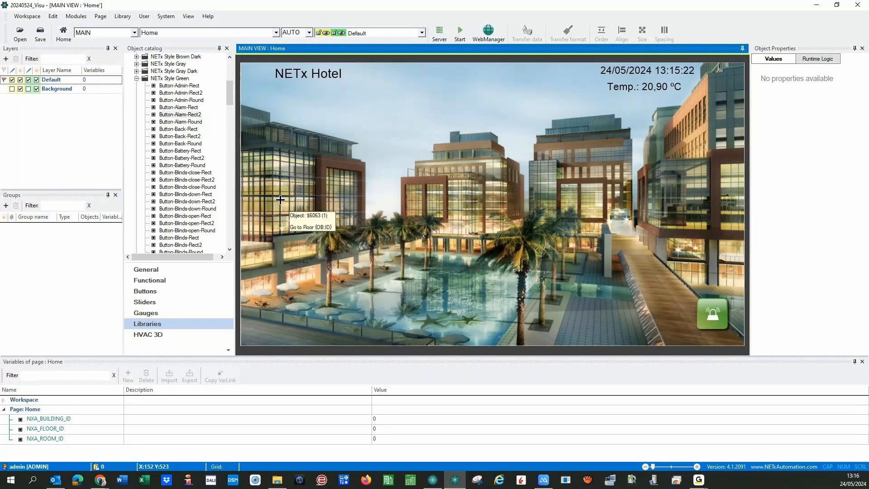
key(ctrl+v)
double_click(267, 325)
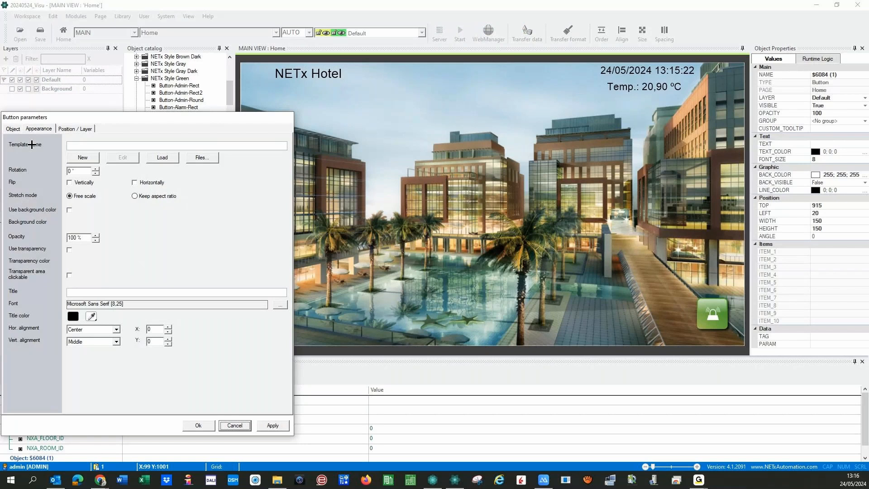
- Point the button at the \01 - Alarms\Lights element, shown in Window 4
click(13, 128)
click(281, 204)
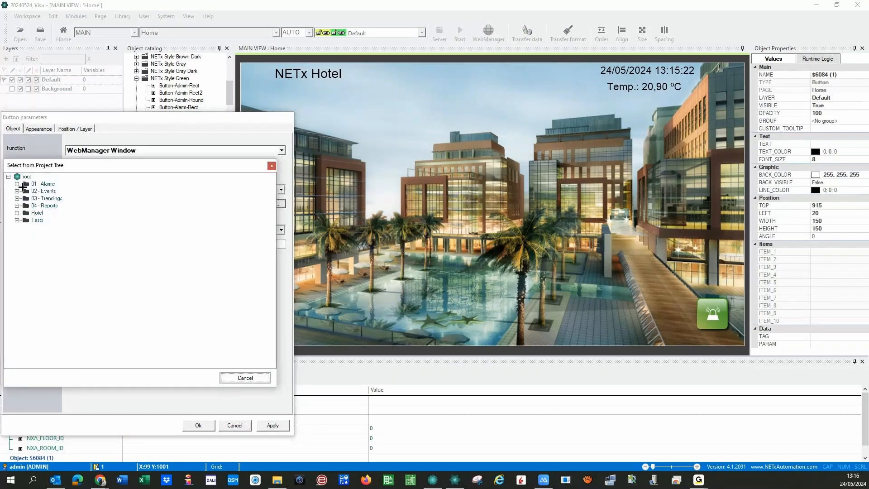
click(17, 184)
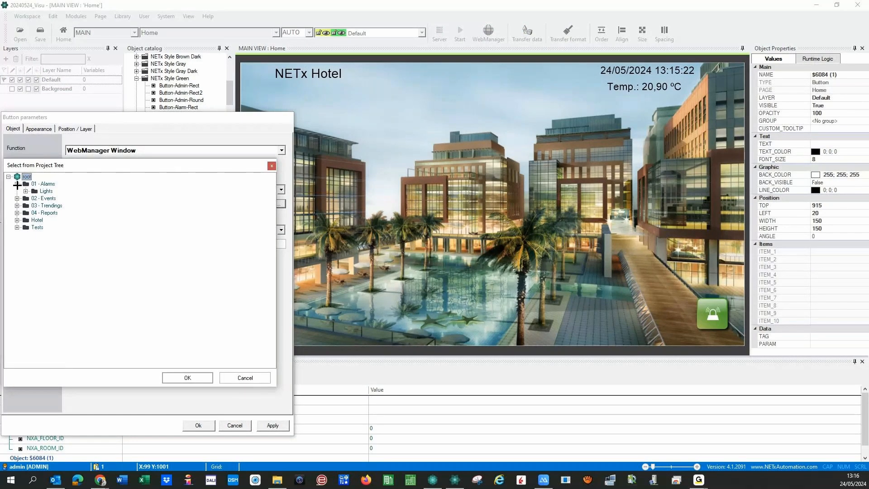
double_click(36, 191)
click(186, 378)
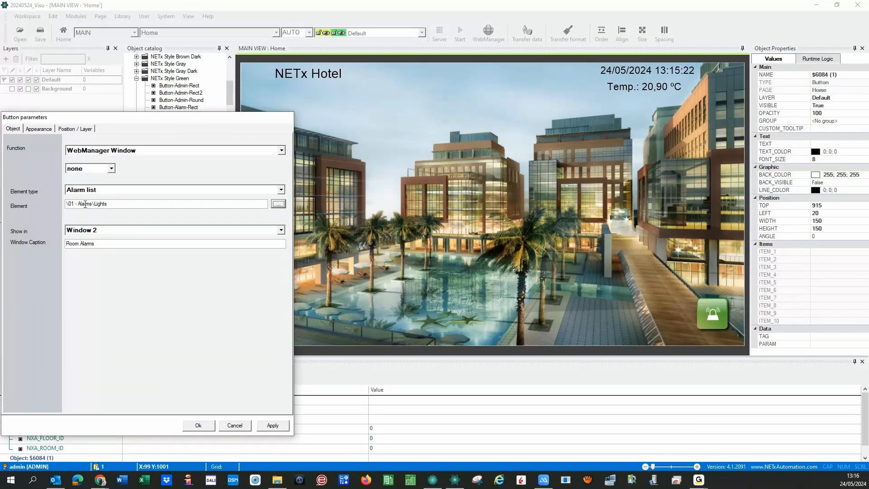
click(282, 231)
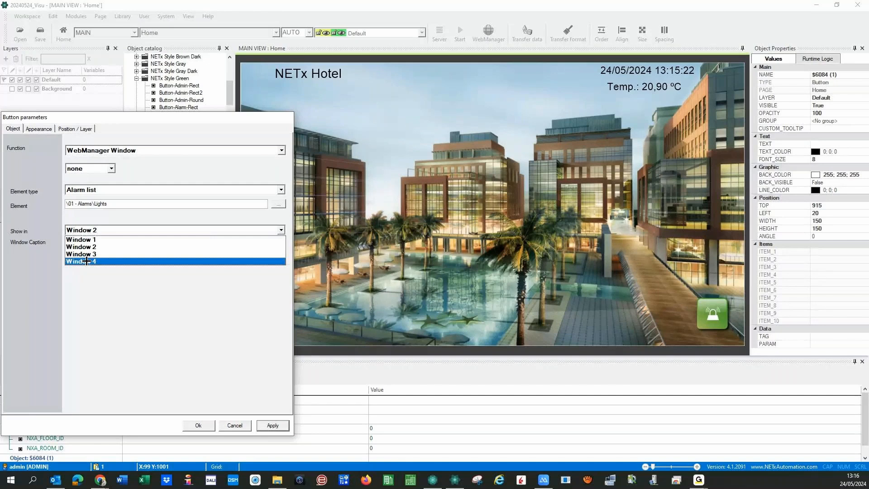
click(86, 262)
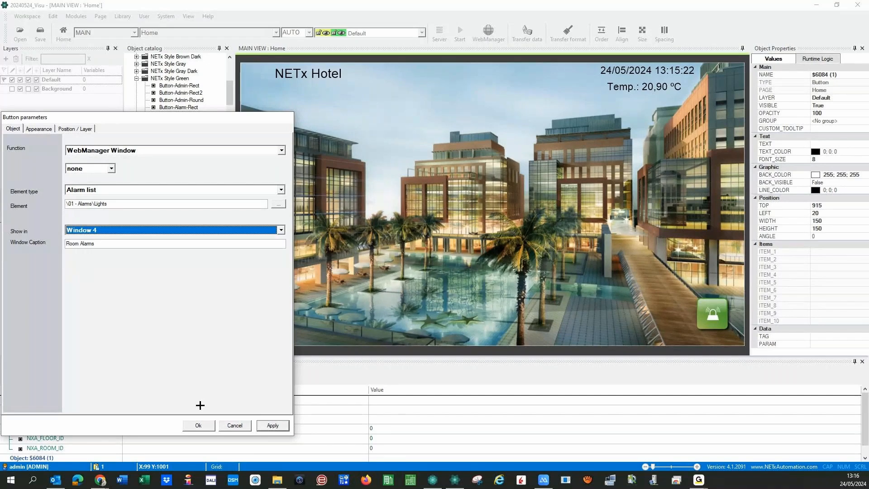
- Change the button caption to 'Light Alarms - General'
click(269, 428)
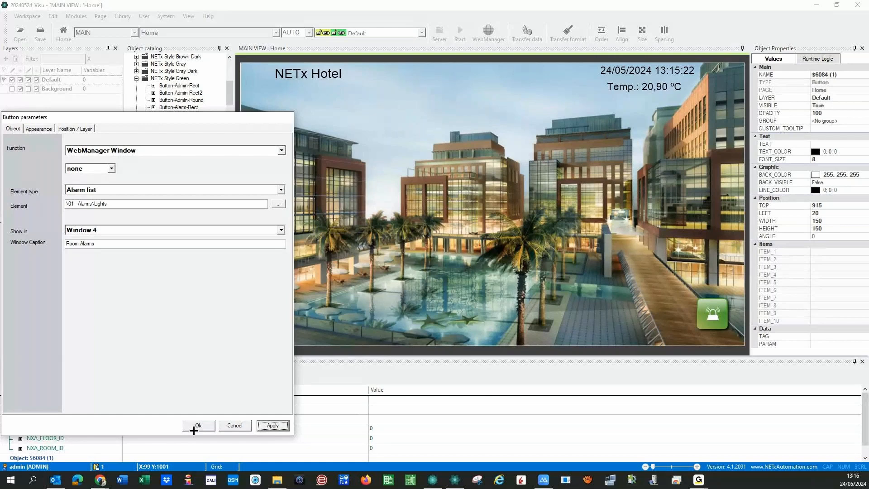
double_click(73, 243)
text(Light Alarms - General)
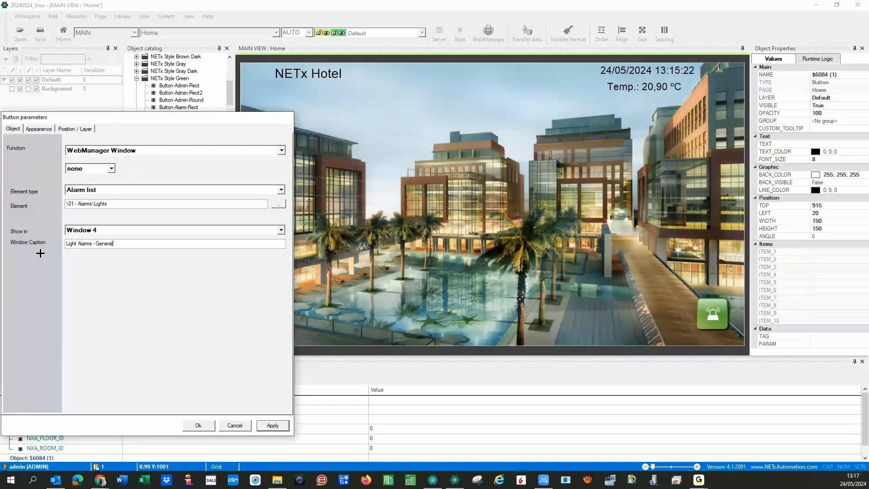
- Confirm the button settings and start the live view, saving the 20240524_Visu workspace
click(197, 424)
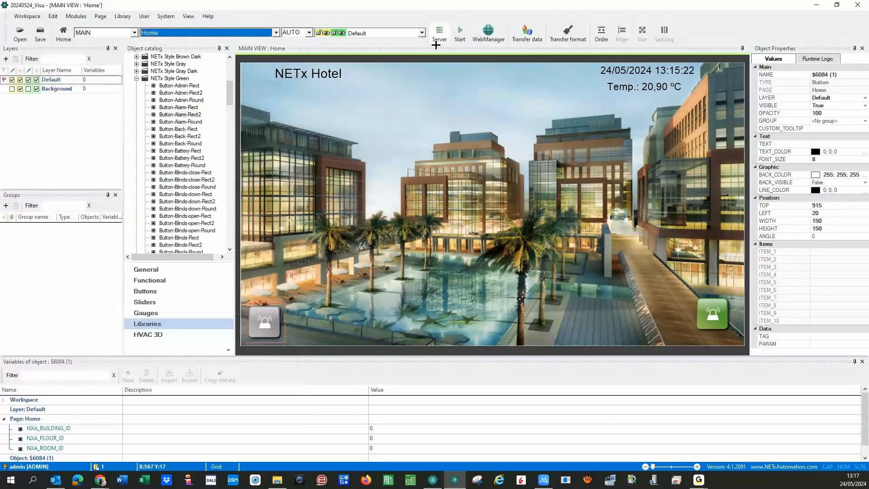
click(460, 31)
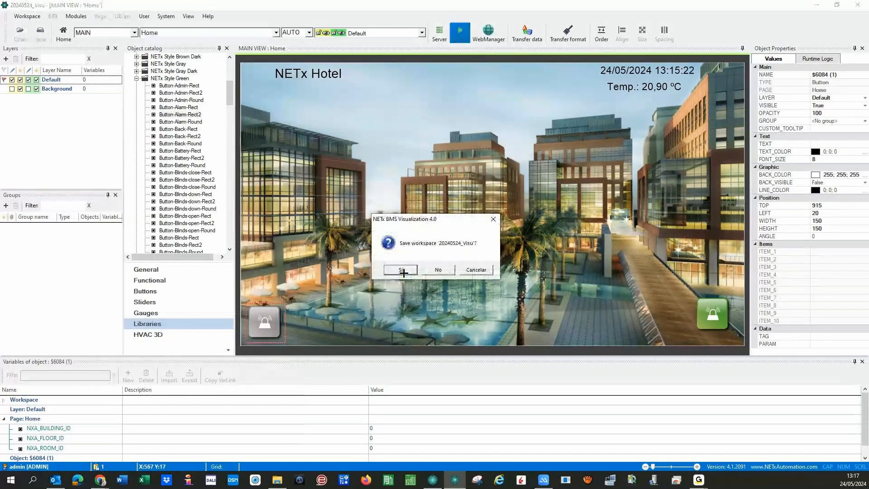
click(401, 270)
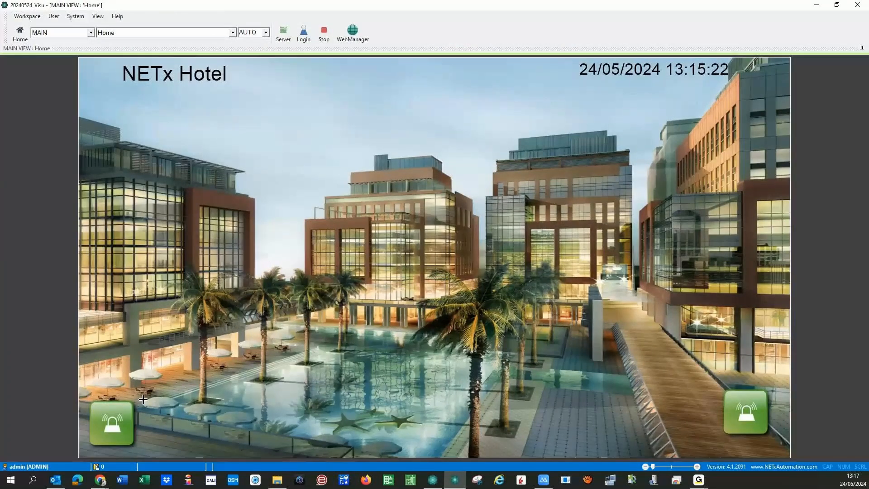
- Open the Light Alarms - General list live, close it, and stop back to edit mode
click(106, 421)
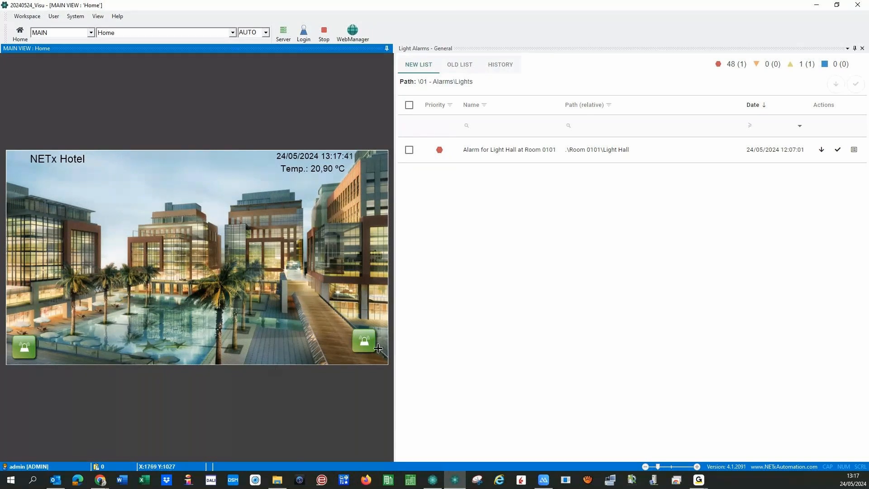
click(862, 49)
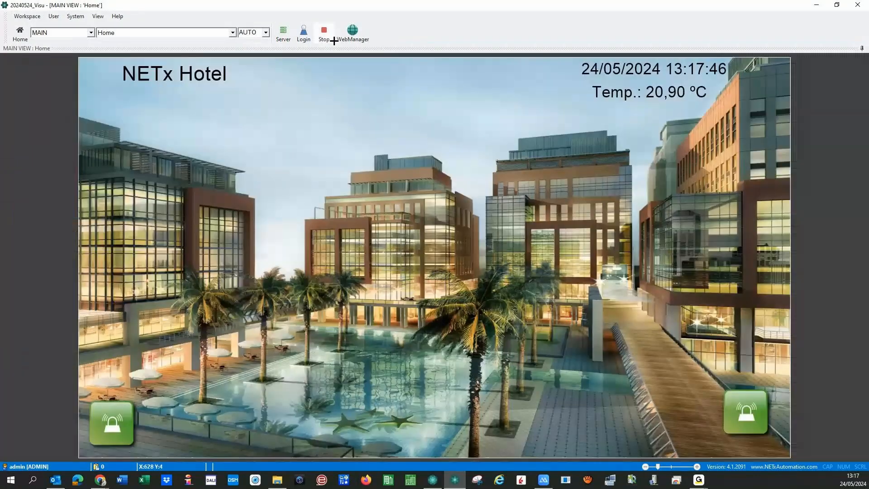
click(323, 32)
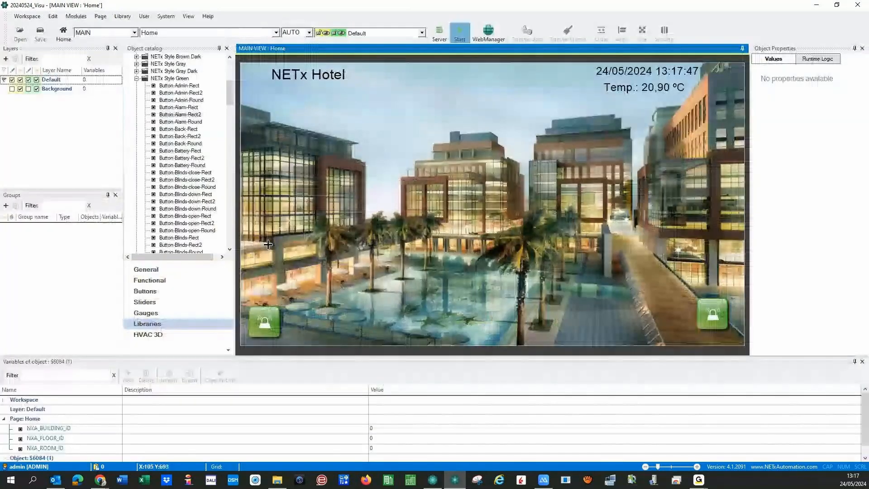
- Browse the Scheduler's 02 - Events > Time schedules, then return to the dashboard
mouse_move(100, 478)
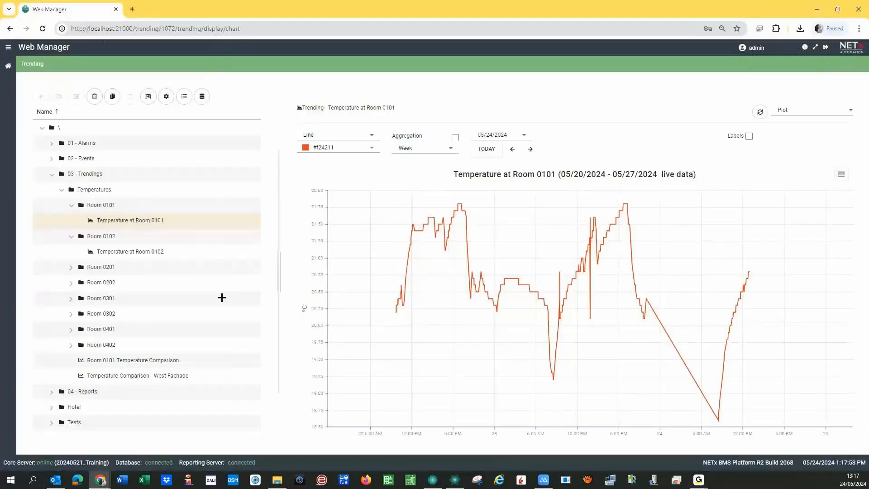
click(9, 70)
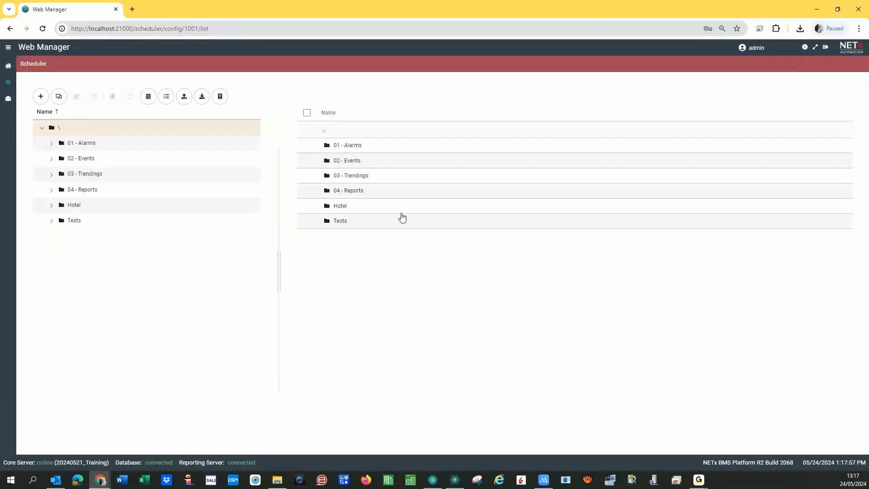
click(52, 158)
click(78, 175)
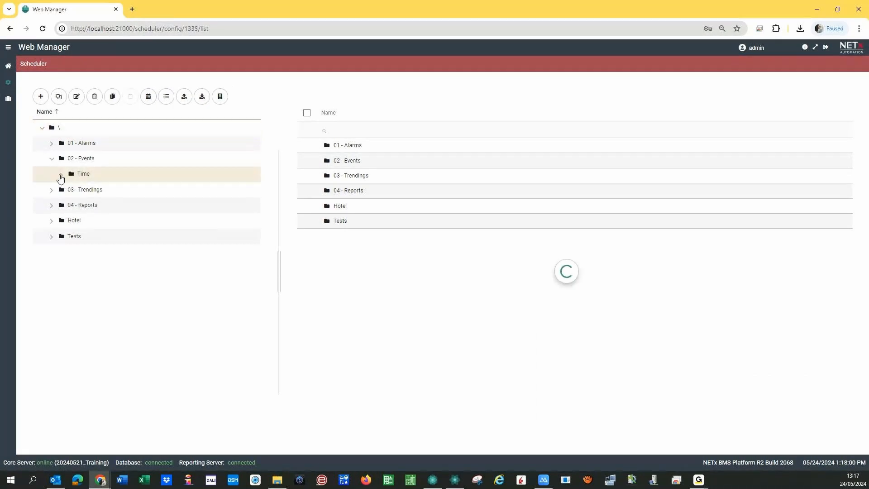
click(61, 174)
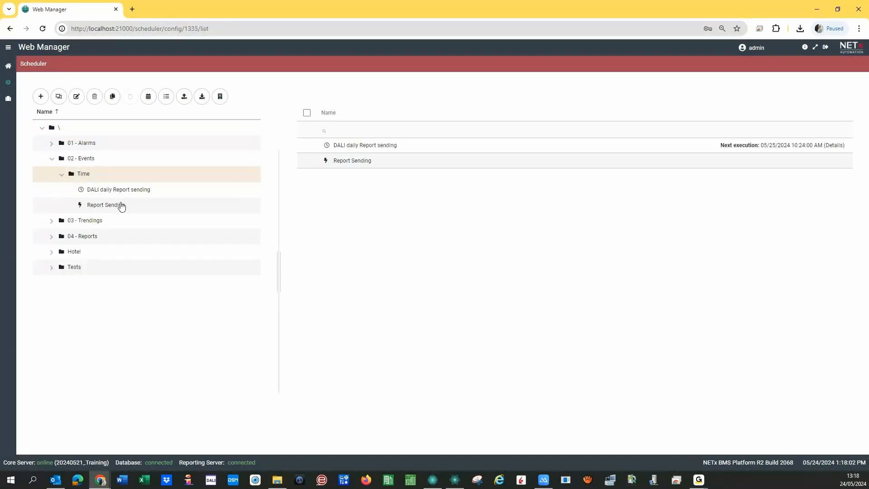
click(61, 174)
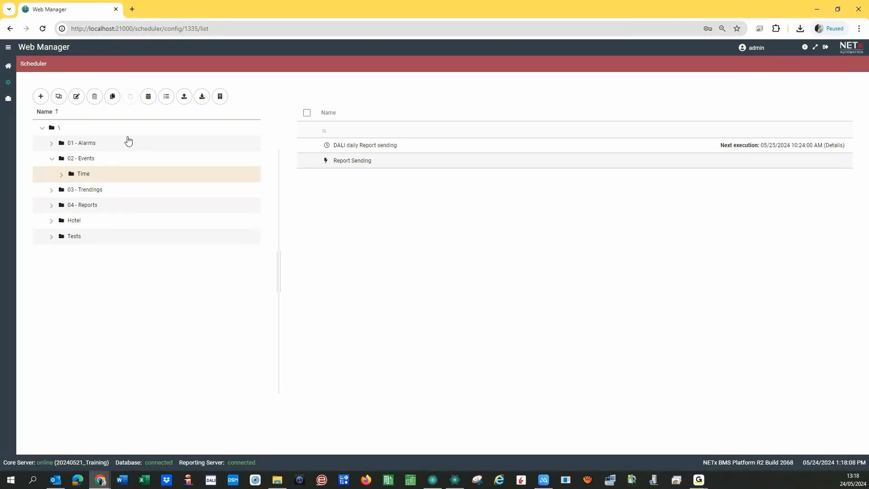
click(8, 68)
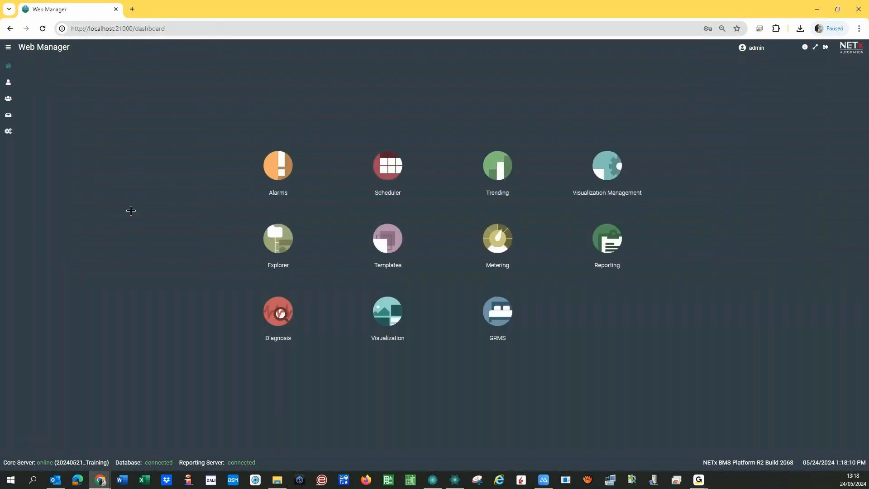
- Create a new Start-Stop Time Event template named 'Light control'
click(366, 265)
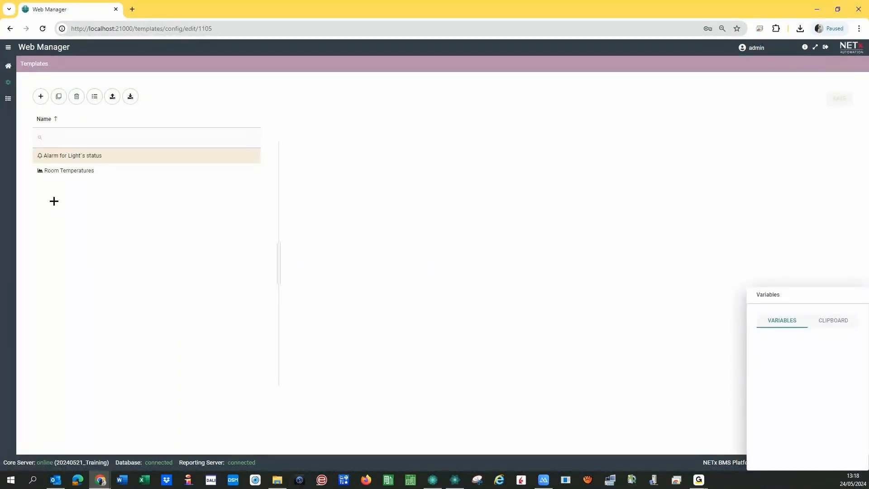
click(41, 96)
click(34, 135)
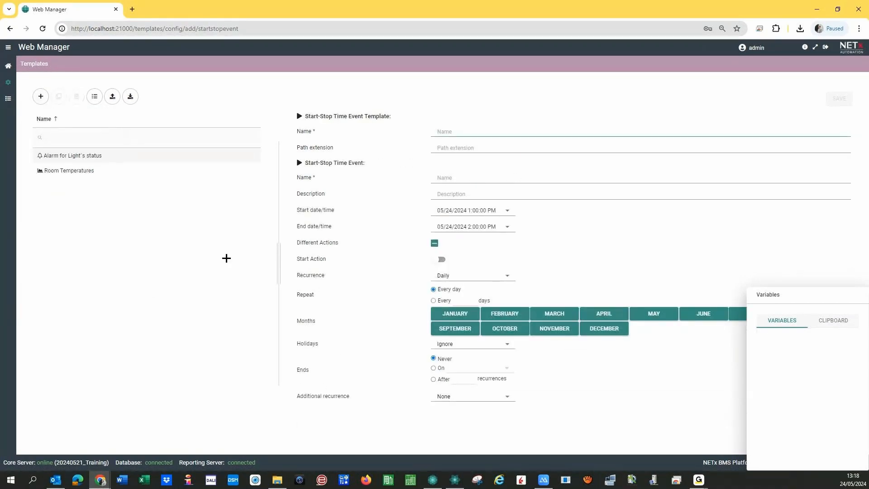
text(Ligh)
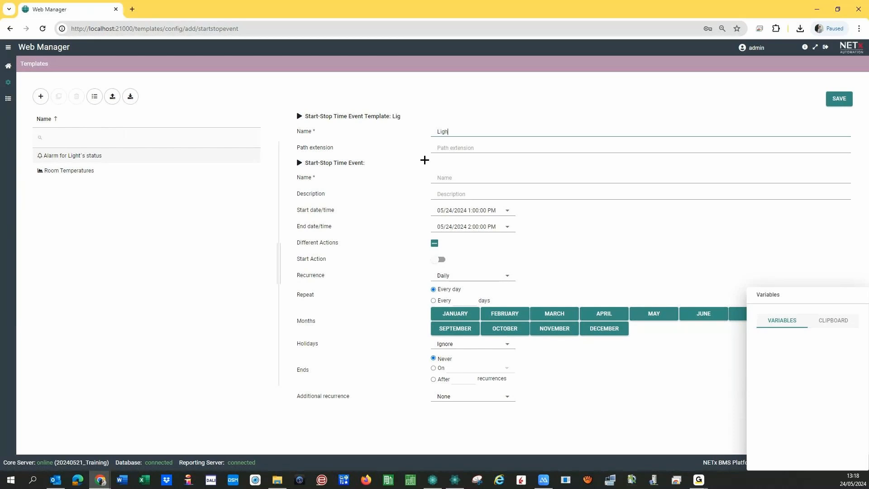
text(t control)
click(458, 180)
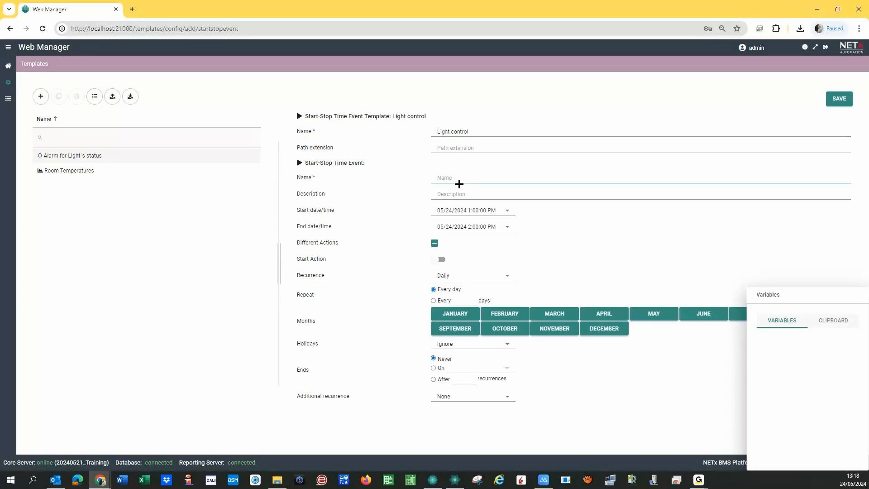
- Set path extension '02 - Calendars\Room {F}{R}' and event name 'Calendar for Light {L}'
click(452, 149)
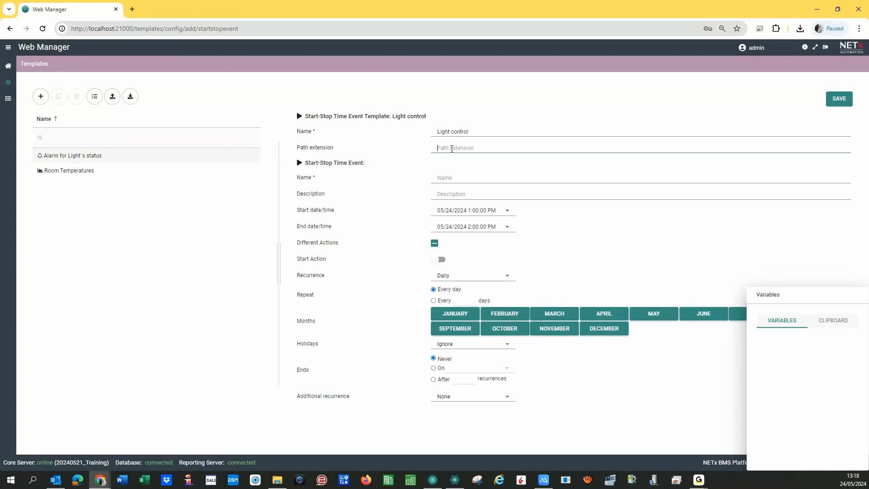
text(02 - Calendars\Room)
drag(787, 294, 107, 222)
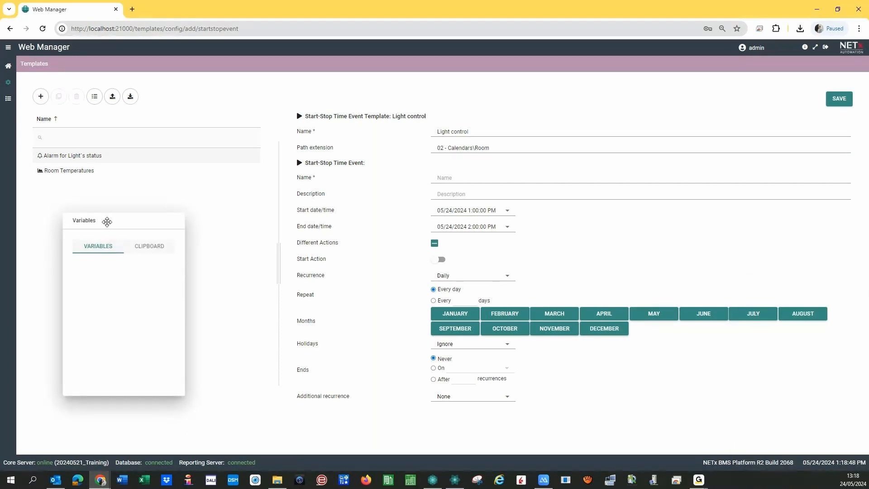
click(512, 151)
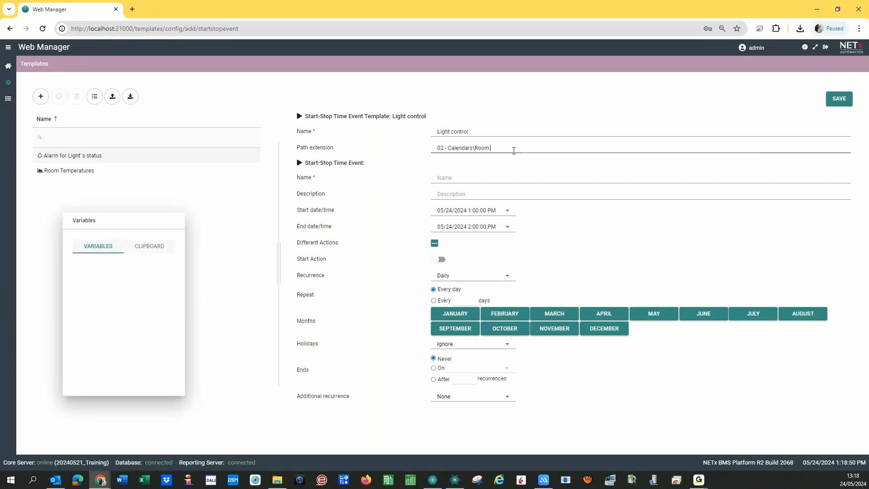
text({)
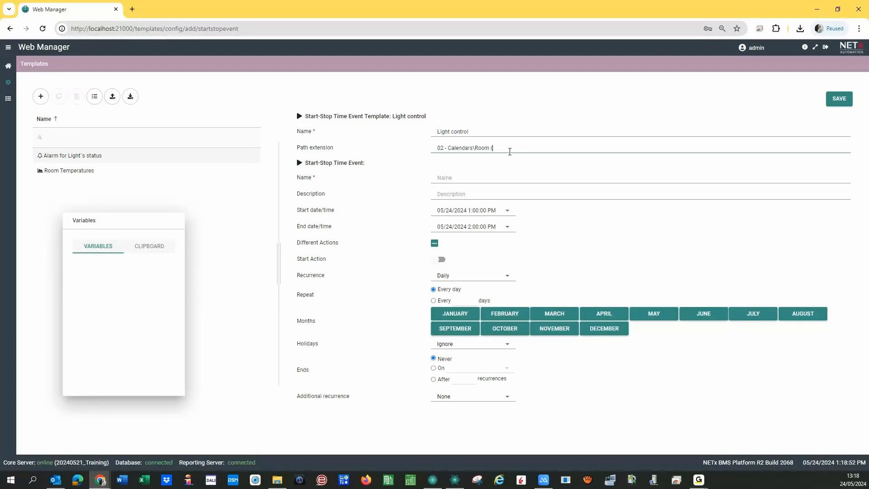
text(F)
text(}{R)
text(\)
text(L)
text(ight )
text({L})
key(BackSpace)
key(BackSpace)
key(BackSpace)
key(BackSpace)
key(BackSpace)
key(BackSpace)
key(BackSpace)
key(BackSpace)
key(BackSpace)
key(BackSpace)
key(BackSpace)
click(454, 177)
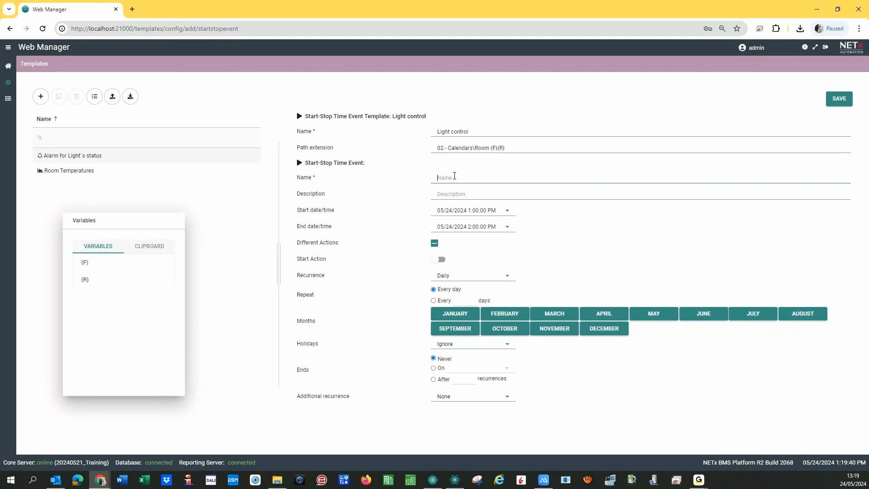
text(Calendarfor  Light {L})
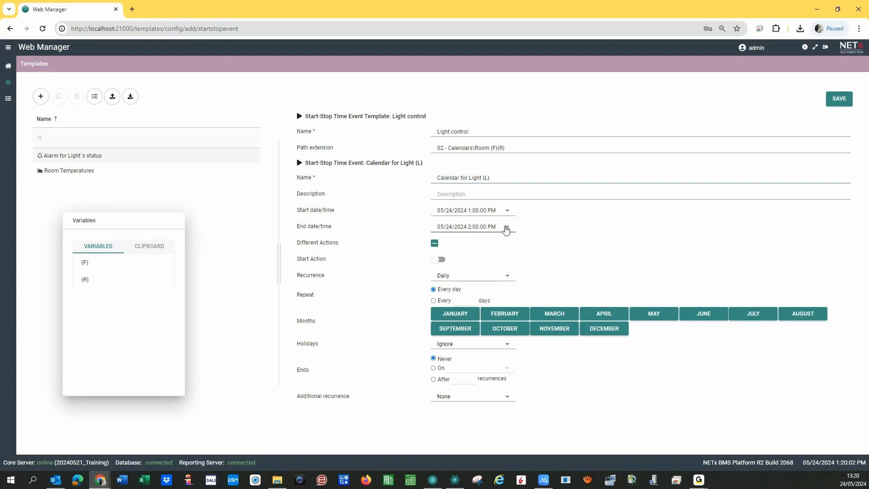
- Enable the start action, name it 'ON Light', and add an empty XCommand row
click(439, 261)
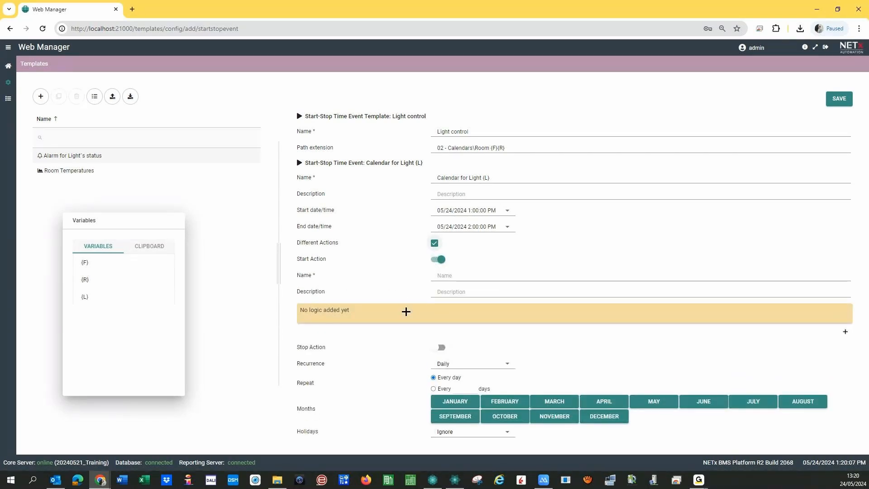
click(452, 276)
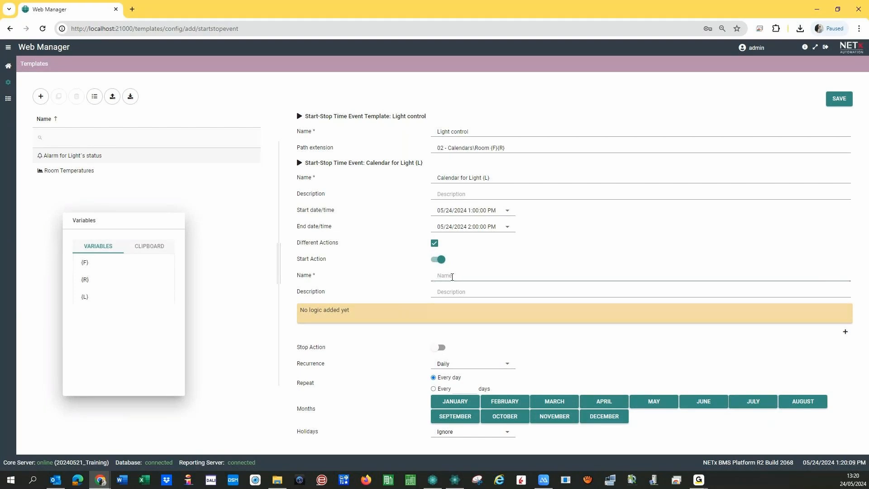
text(ON Light {L)
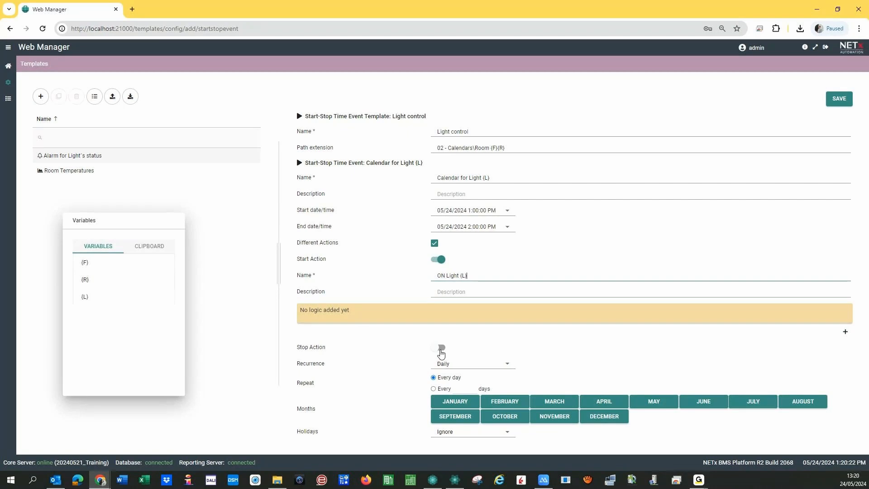
click(845, 331)
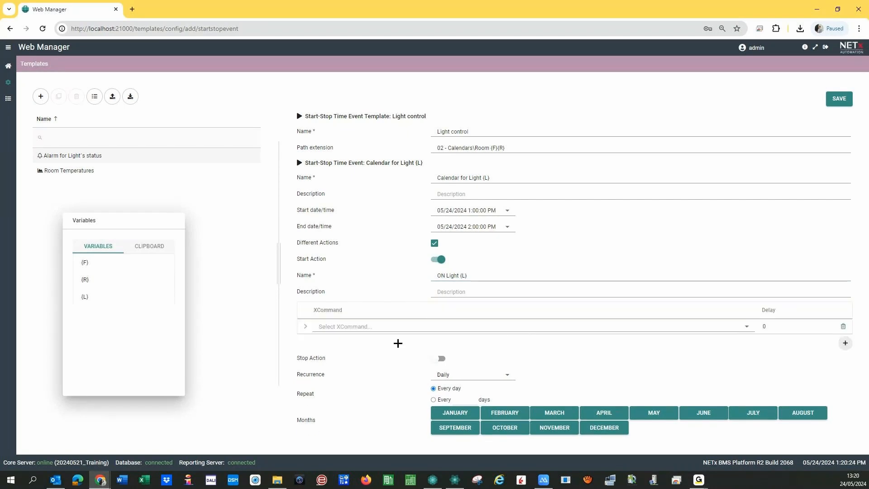
- Make the start command a WRITE to Aliases > Room 0101 > Lights > ON/OFF Hall
click(747, 327)
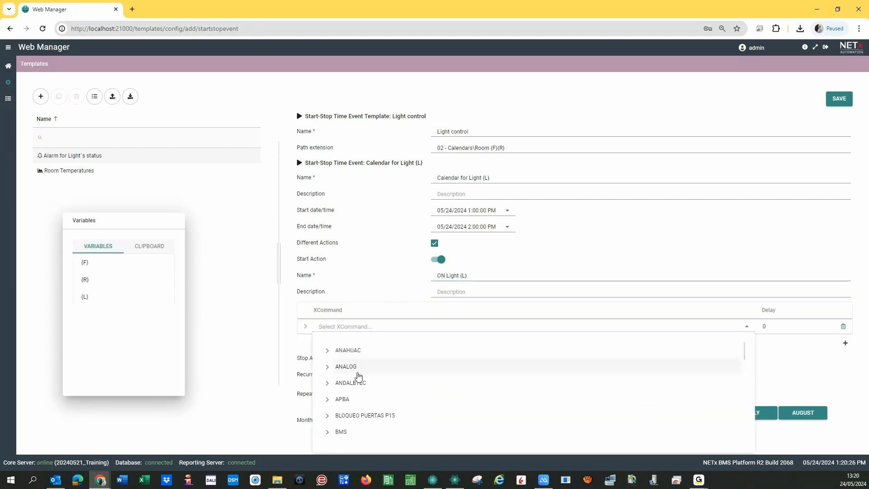
scroll(364, 382, down, 5)
click(343, 419)
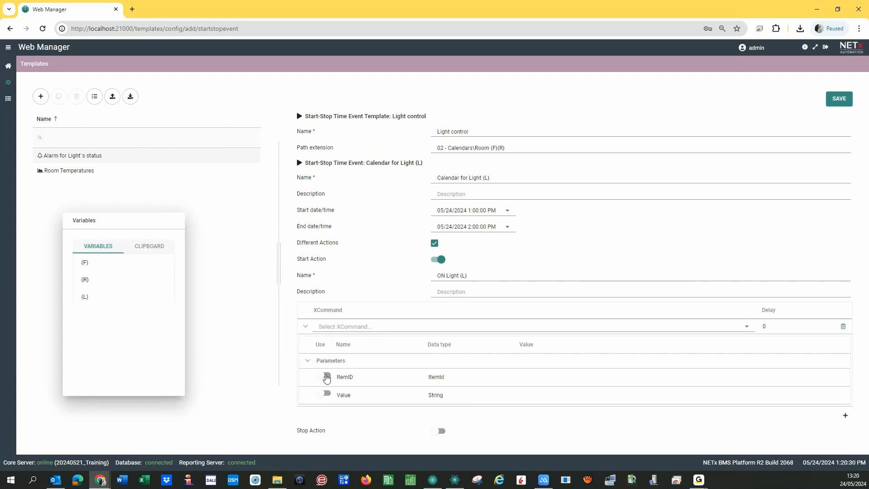
click(326, 378)
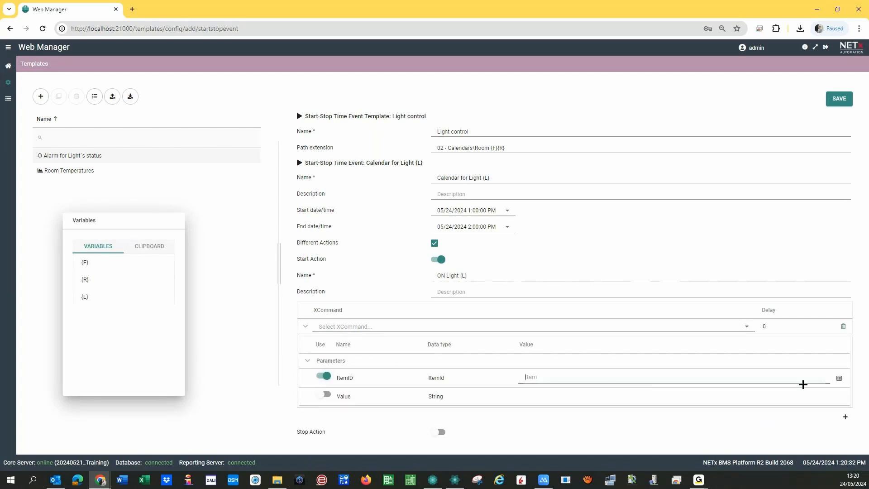
click(839, 378)
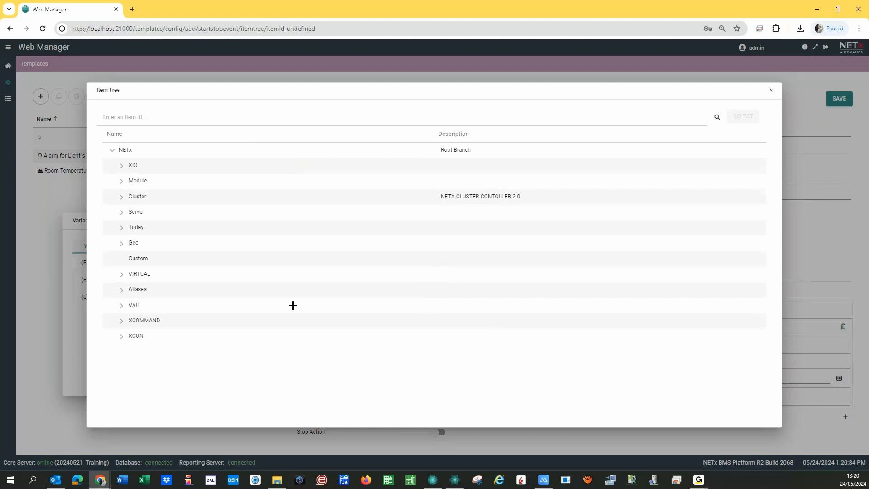
click(122, 290)
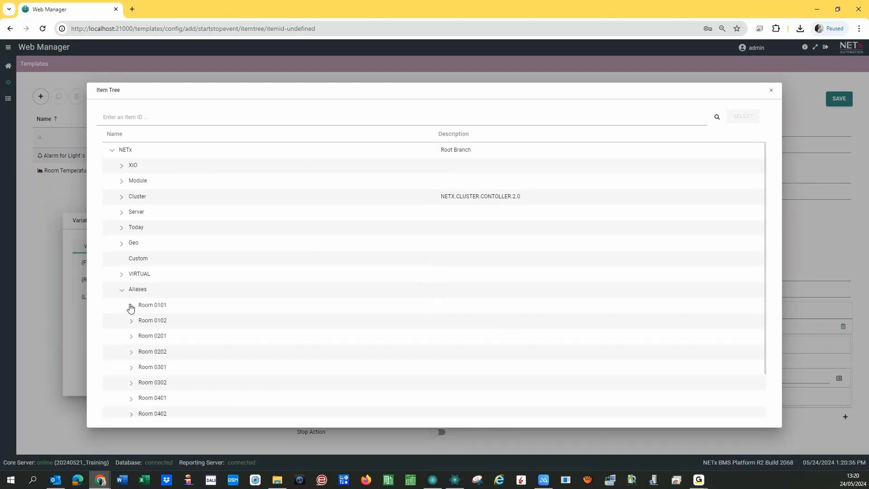
click(130, 306)
scroll(200, 381, down, 5)
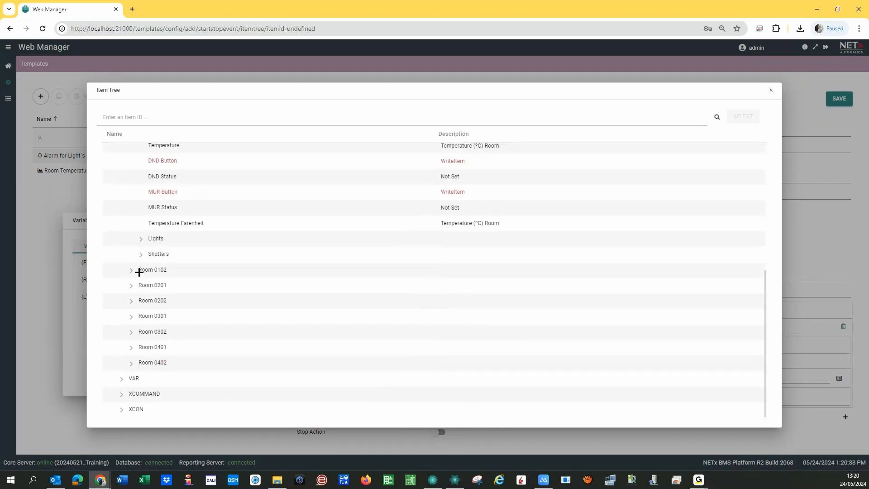
click(143, 243)
click(213, 254)
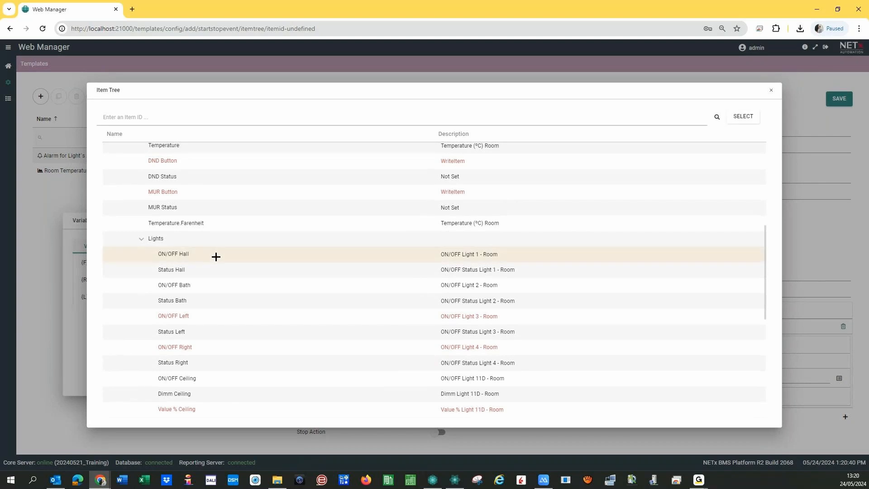
click(743, 117)
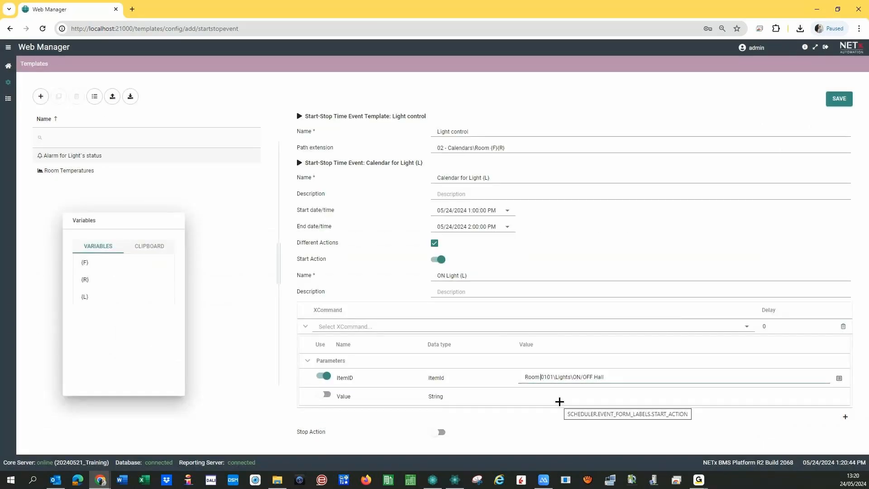
- Parameterise the item path as Room {F}{R}\Lights\ON/OFF {L} using the Variables panel
click(84, 264)
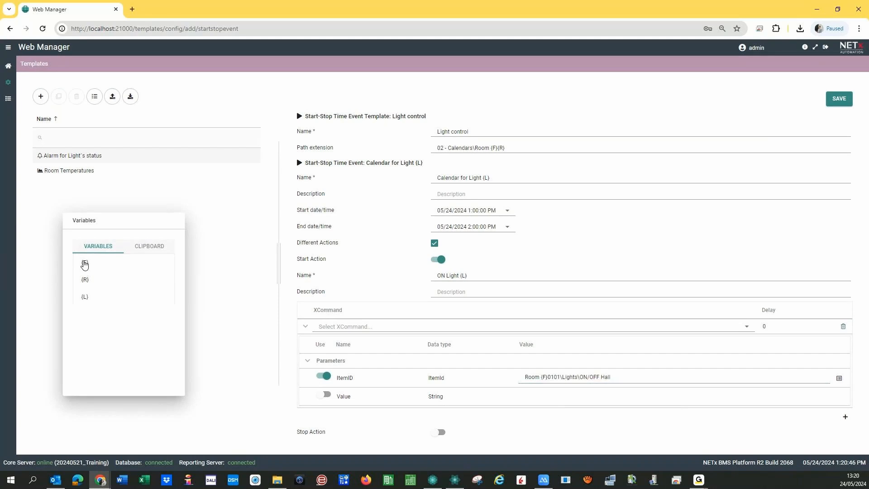
click(550, 395)
click(548, 377)
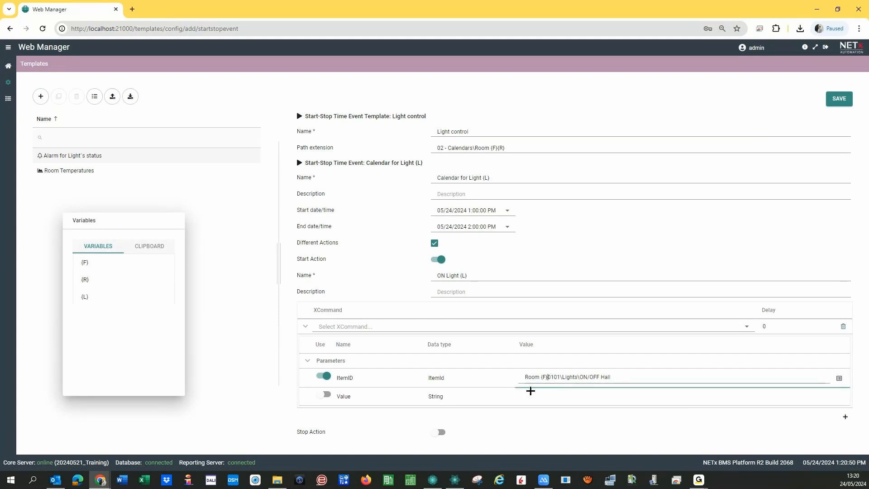
key(BackSpace)
key(Delete)
key(Delete)
key(Delete)
key(Delete)
click(86, 280)
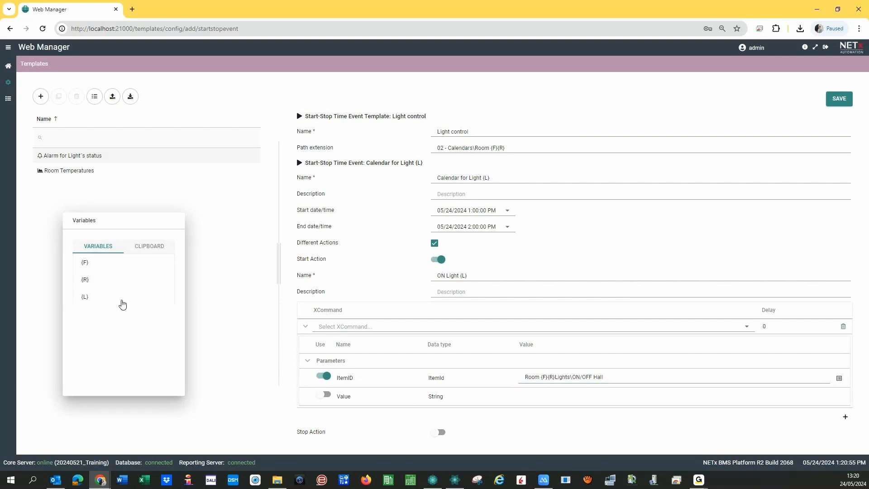
click(557, 378)
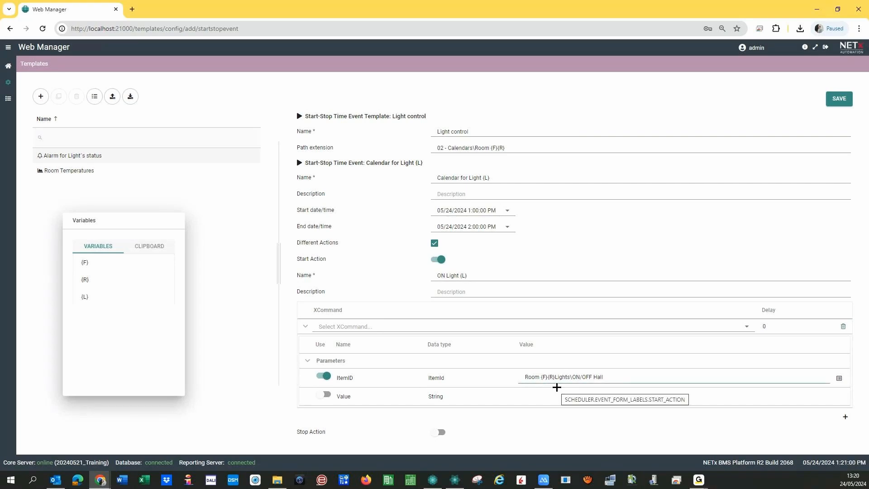
text(\)
key(BackSpace)
key(BackSpace)
key(BackSpace)
key(BackSpace)
key(BackSpace)
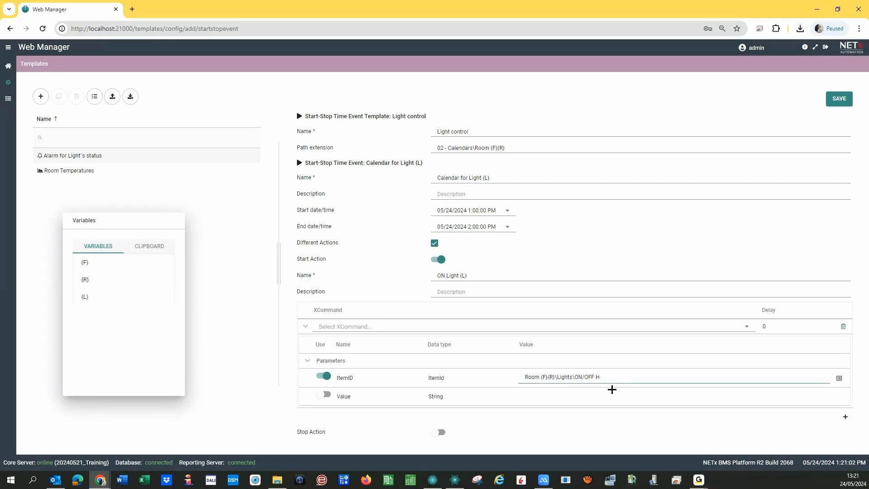
drag(86, 300, 533, 378)
- Select the item path, enable the Value parameter at 1, and turn on the stop action
drag(612, 376, 508, 378)
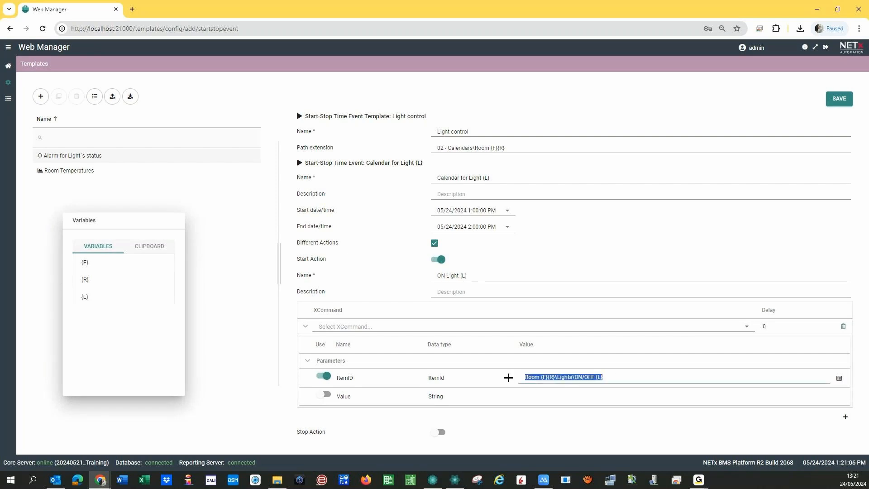
click(324, 395)
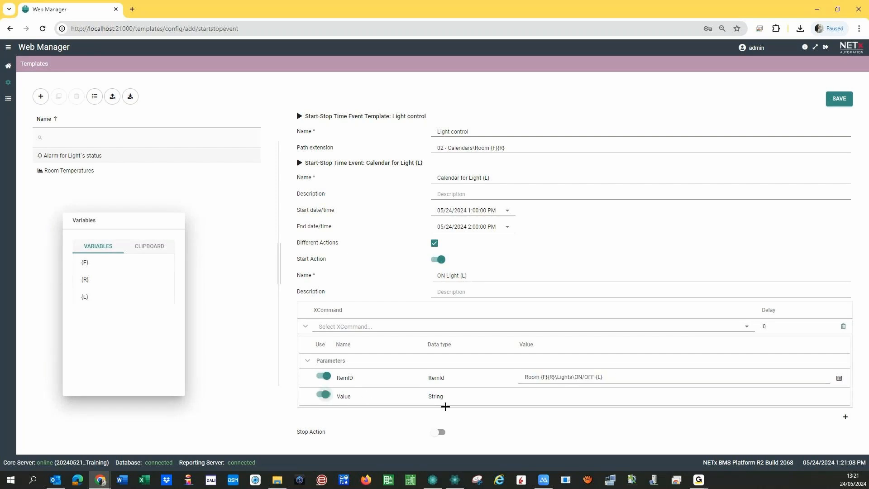
click(436, 435)
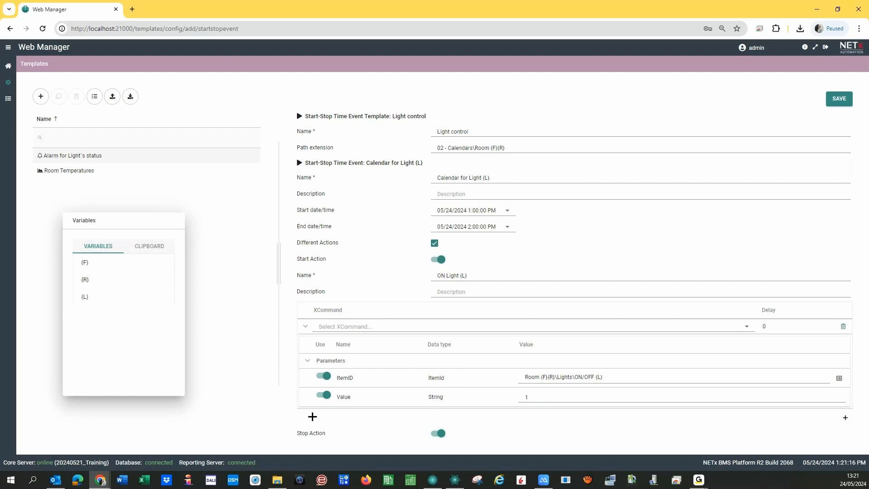
- Name the stop action 'OFF Light {L}'
scroll(381, 365, down, 5)
click(461, 239)
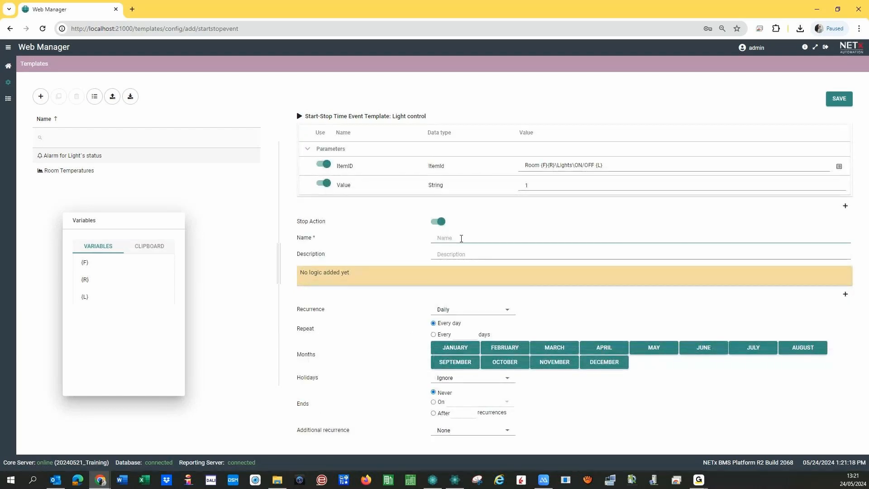
text(OFF Light)
click(86, 297)
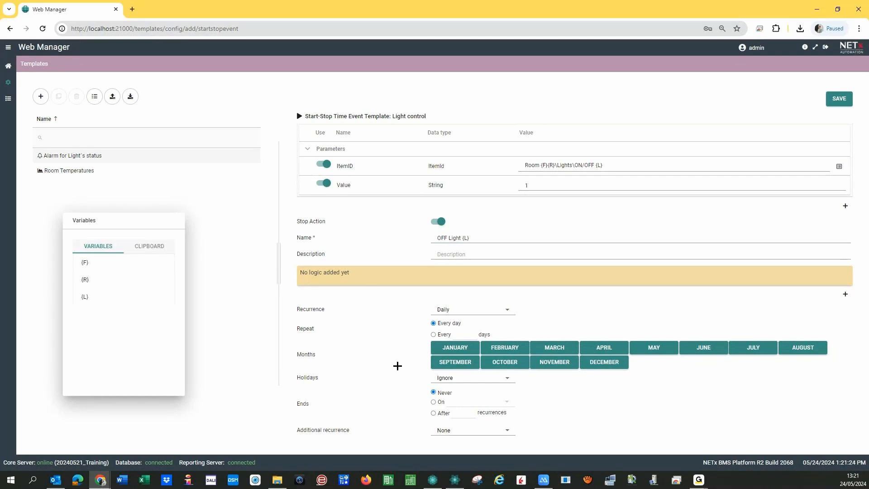
- Add a stop WRITE command to the pasted Room {F}{R}\Lights\ON/OFF {L} path with value 0
click(845, 294)
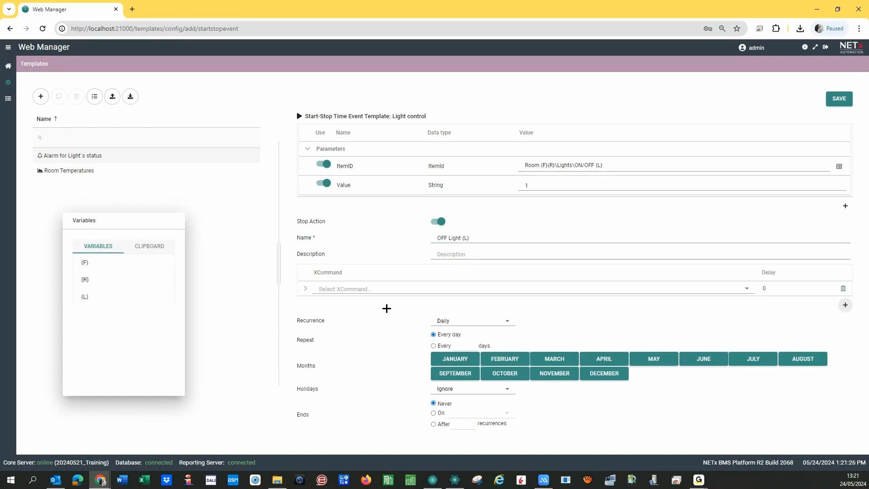
click(747, 289)
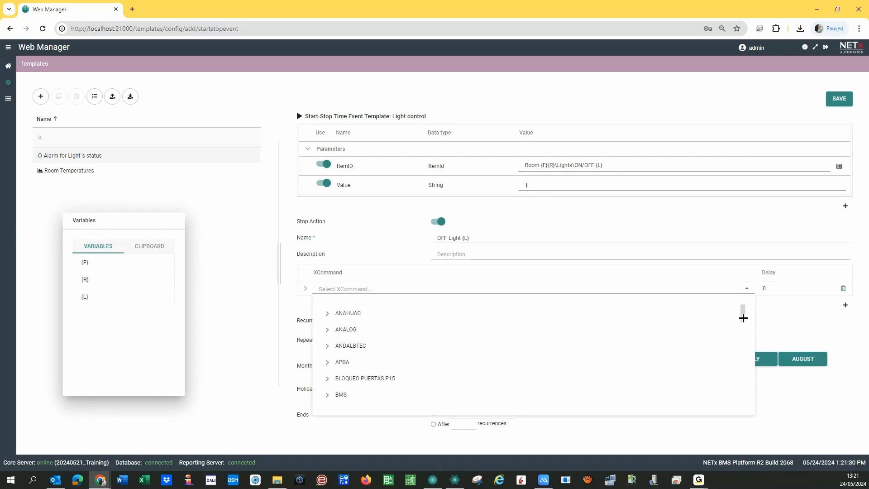
drag(743, 318, 745, 406)
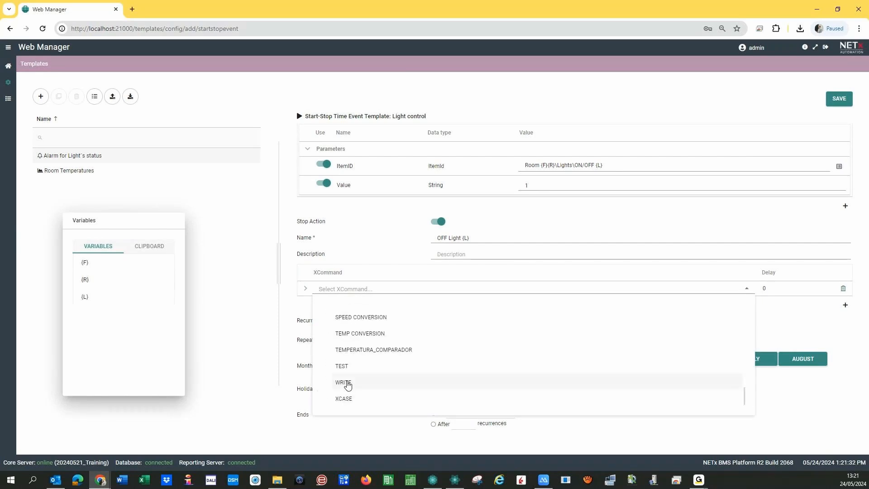
click(347, 383)
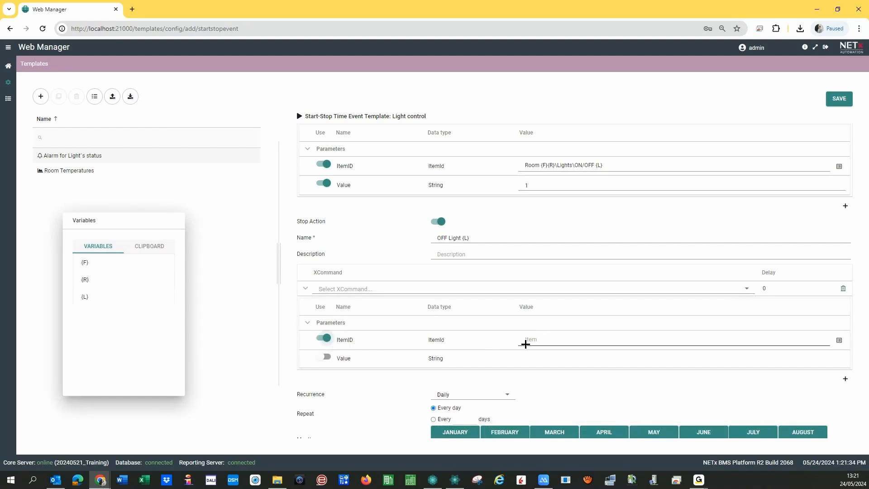
click(526, 343)
text(Room {F}{R}\Lights\ON/OFF {L})
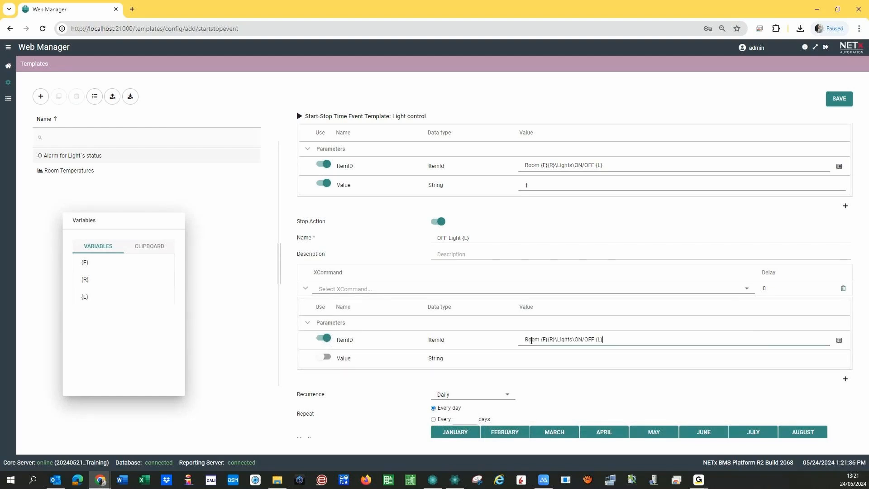
click(323, 357)
click(548, 364)
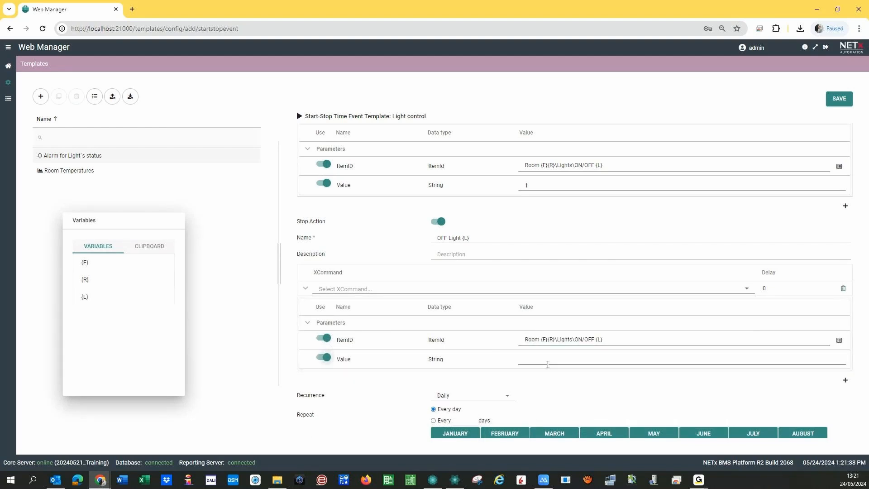
text(0)
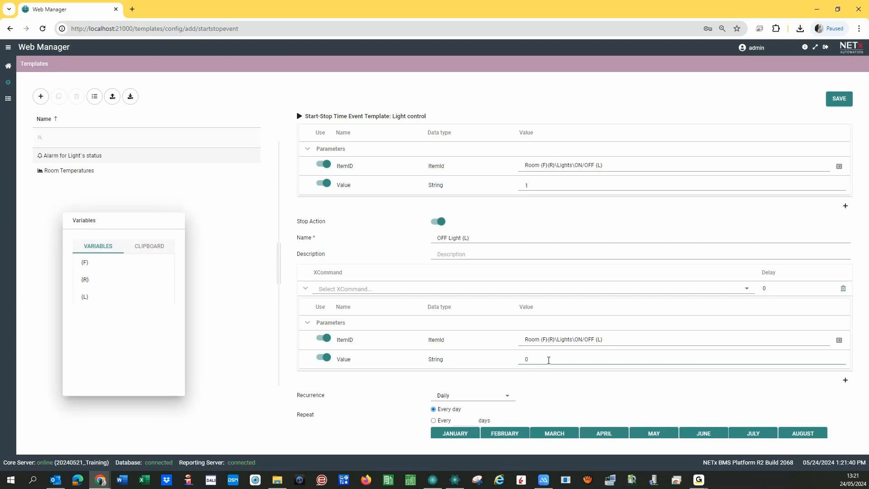
scroll(444, 353, down, 2)
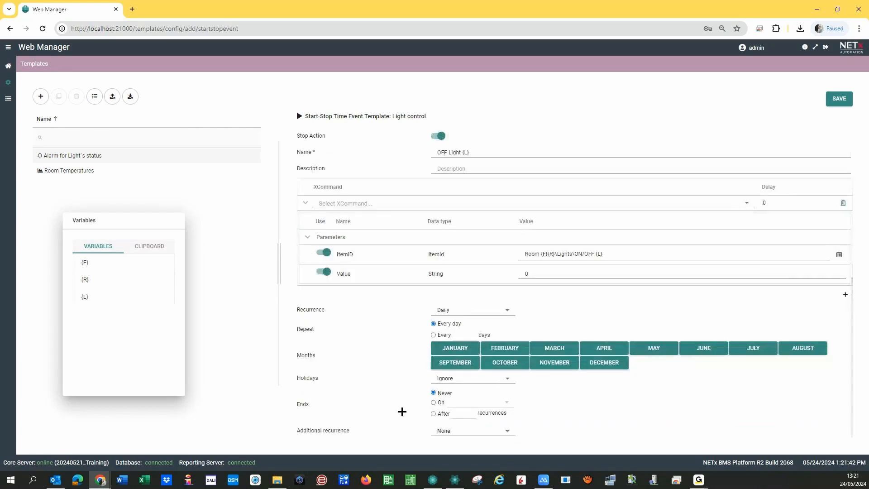
- Save the 'Light control' template, then open the Scheduler tile from the dashboard
scroll(575, 355, up, 6)
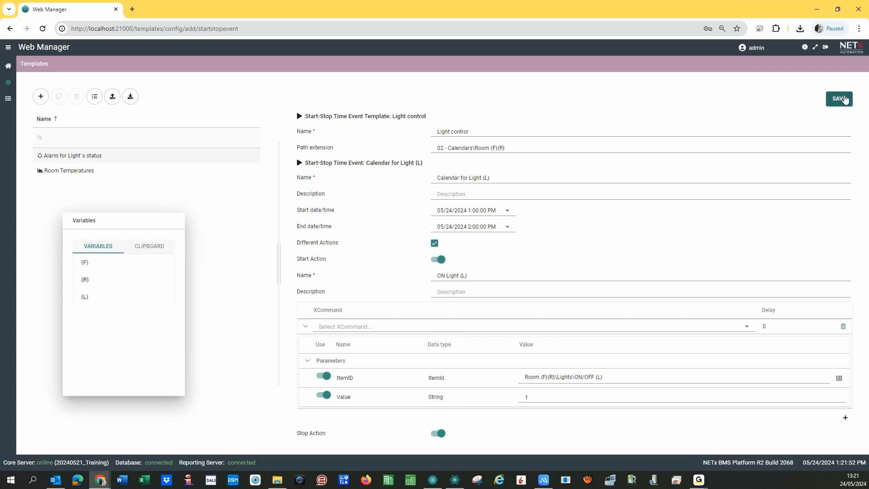
click(844, 96)
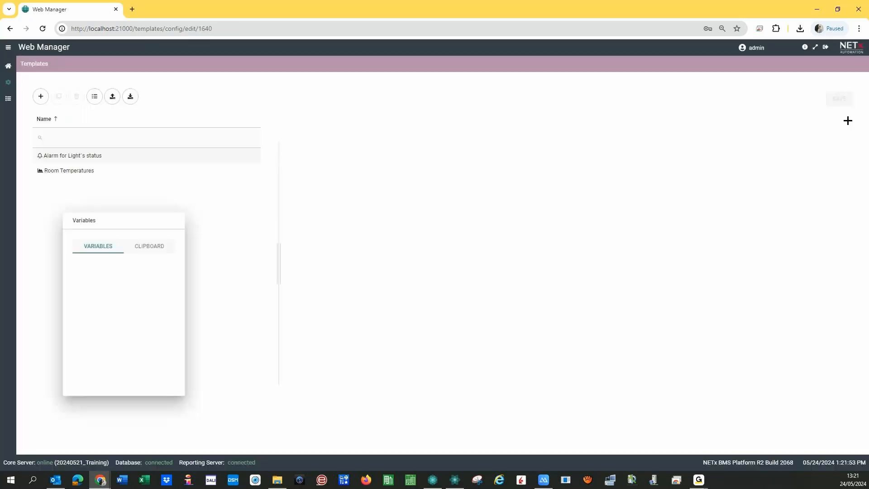
click(8, 69)
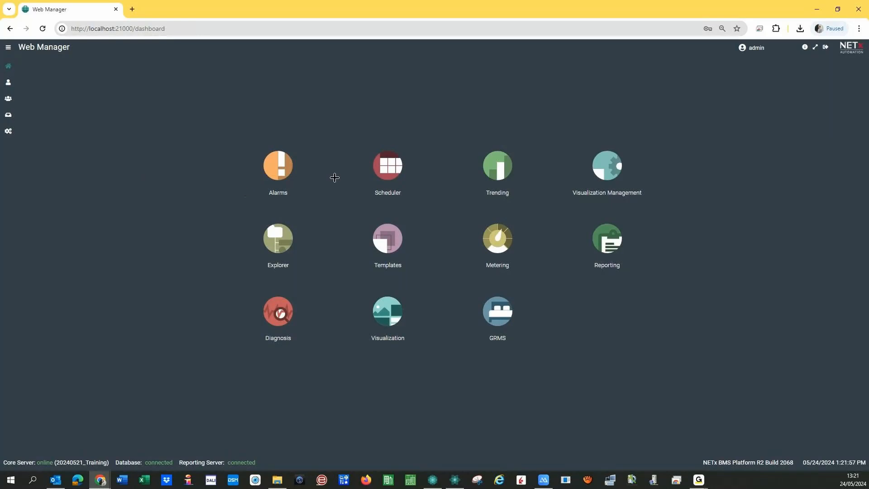
click(392, 170)
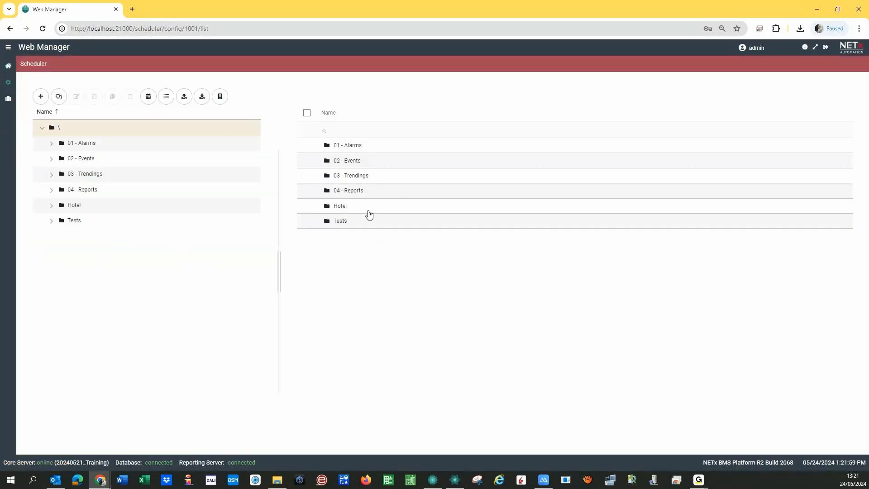
- Pick the Light control template for import and start browsing for a file to load
click(58, 96)
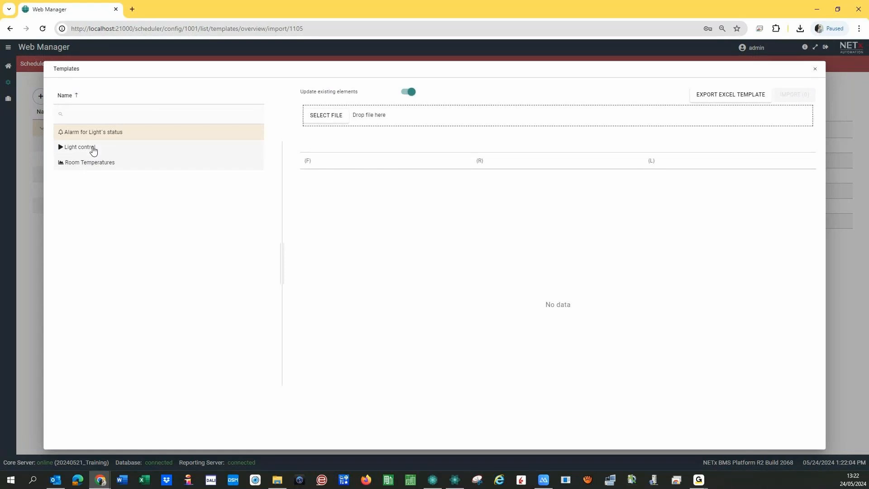
click(79, 146)
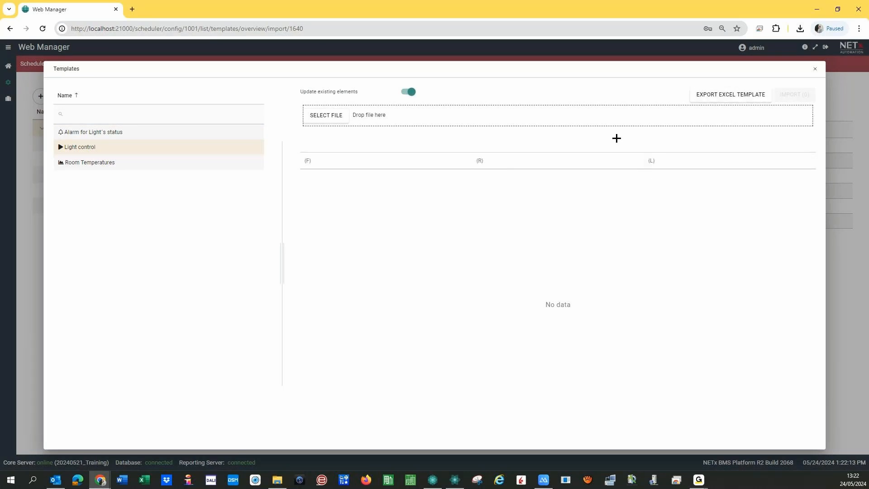
click(328, 121)
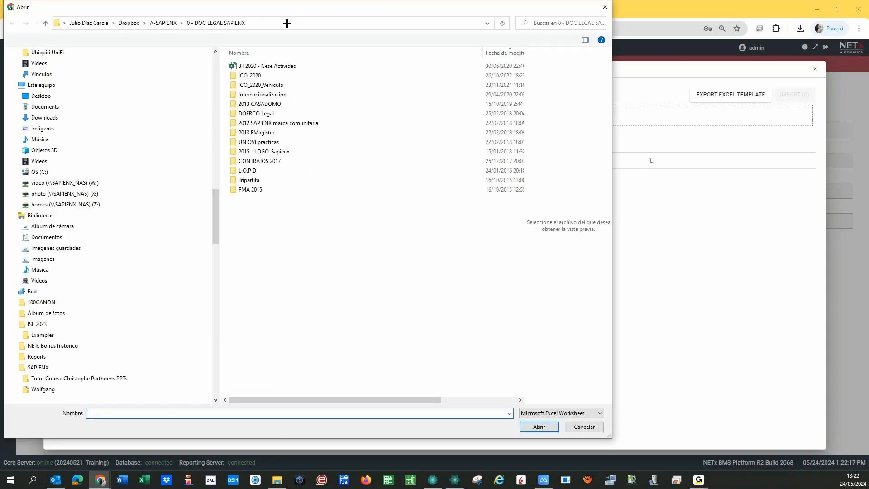
drag(327, 6, 0, 13)
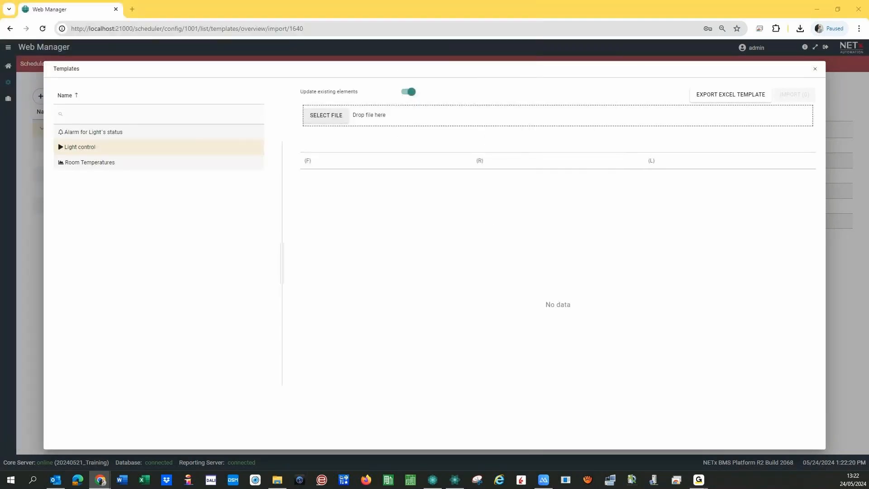
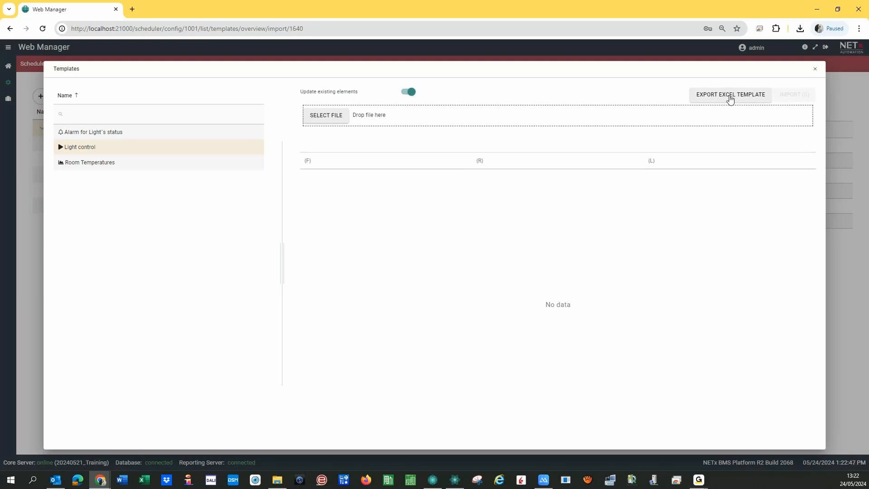
- Export the Light control template as an Excel file with its {F}, {R} and {L} columns
click(730, 97)
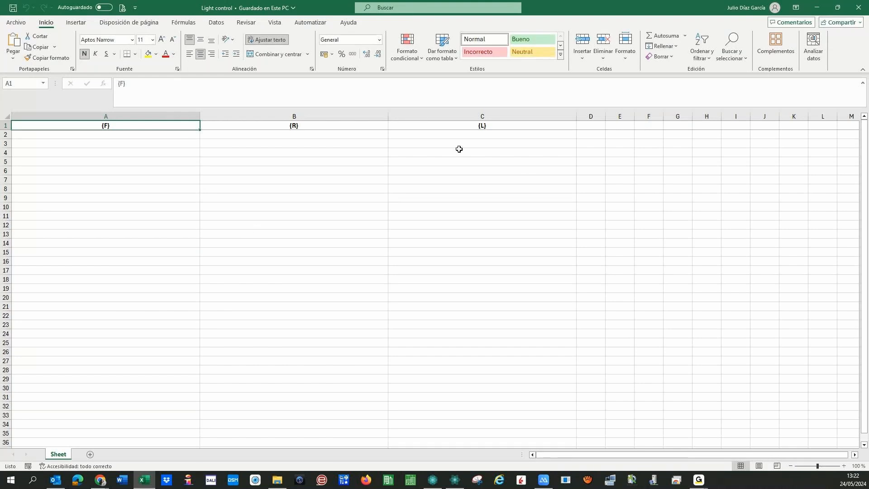
- Enter the light names Hall, Bath, Left, Right, Bed and Ceiling in C2:C7 under {L}
click(461, 138)
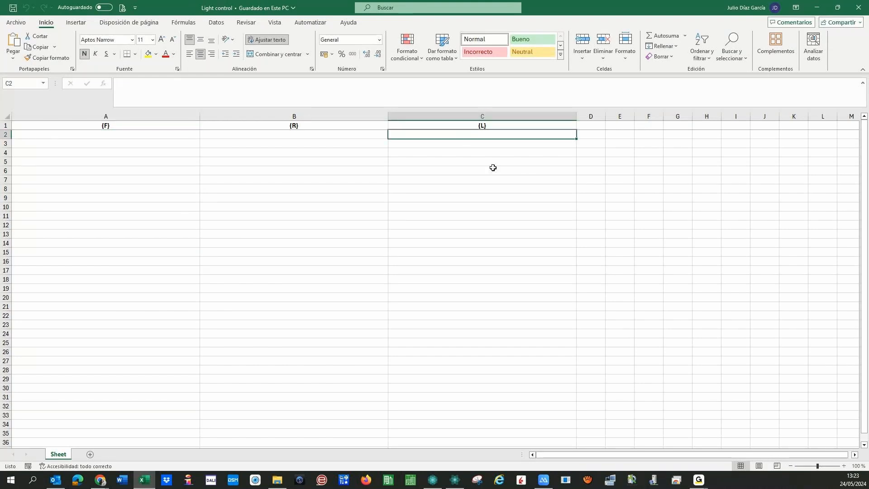
text(Hall)
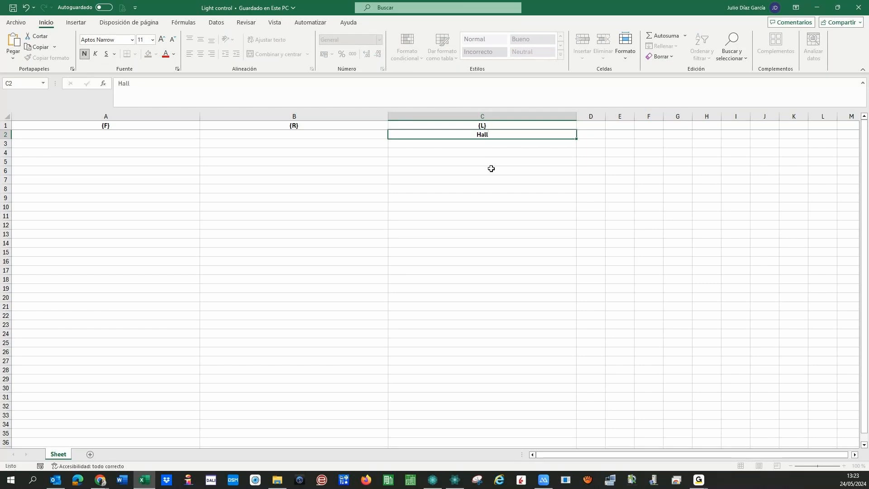
key(Return)
text(Bath)
key(Return)
text(Left)
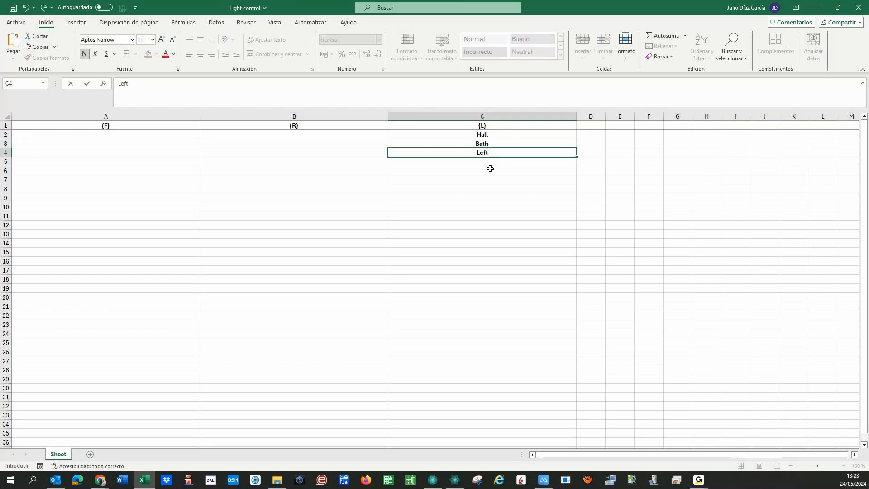
key(Return)
text(Right)
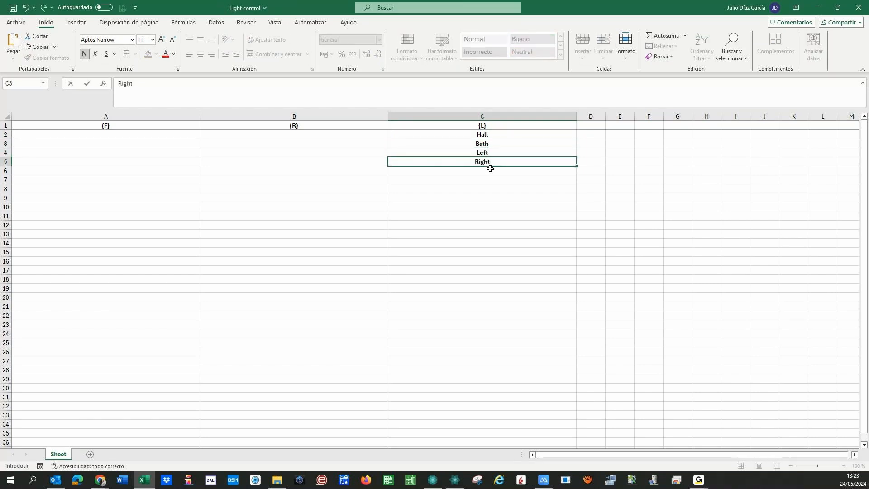
key(Return)
text(Bed)
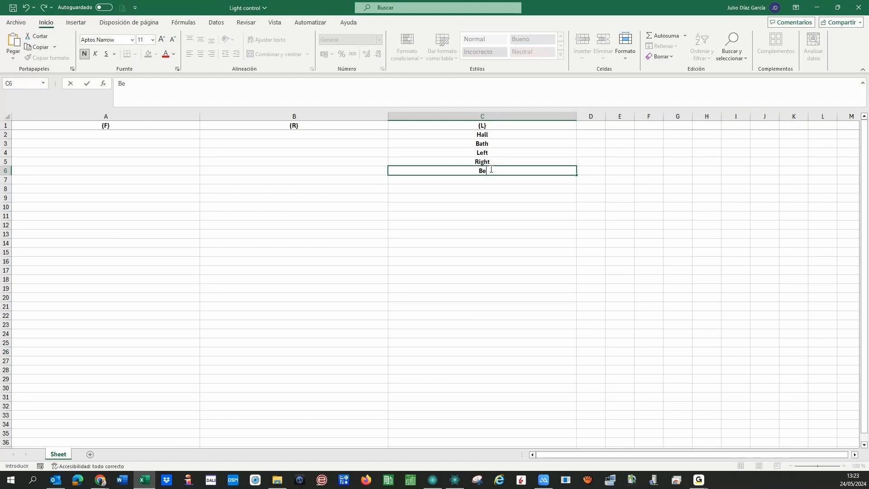
key(Return)
text(Ceiling)
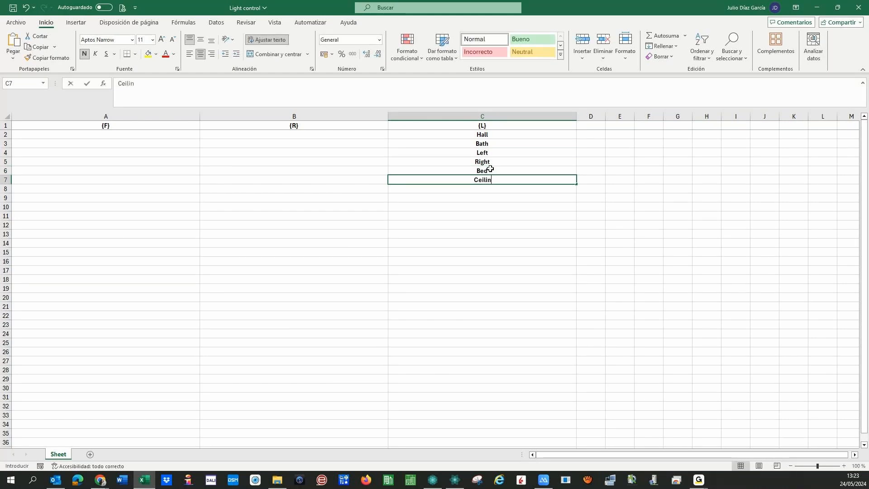
key(Return)
- Enter room '01 in B2 and copy it down through B7 under {R}
click(232, 135)
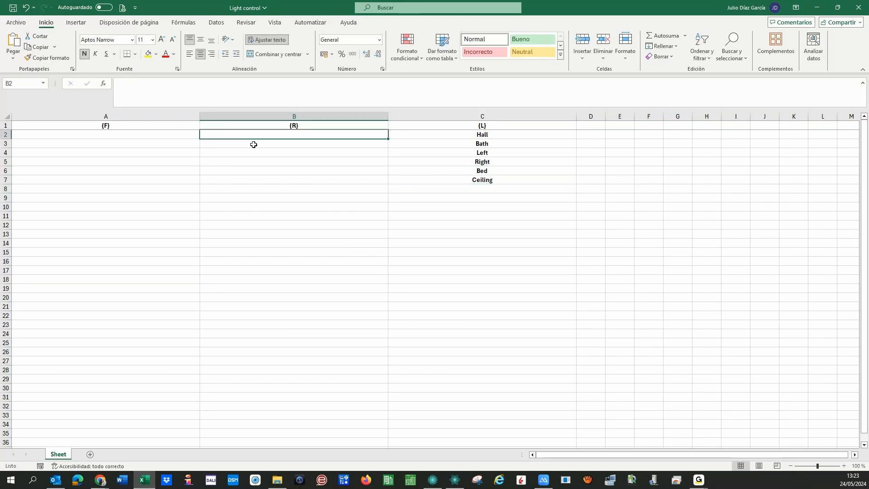
text('01)
key(Return)
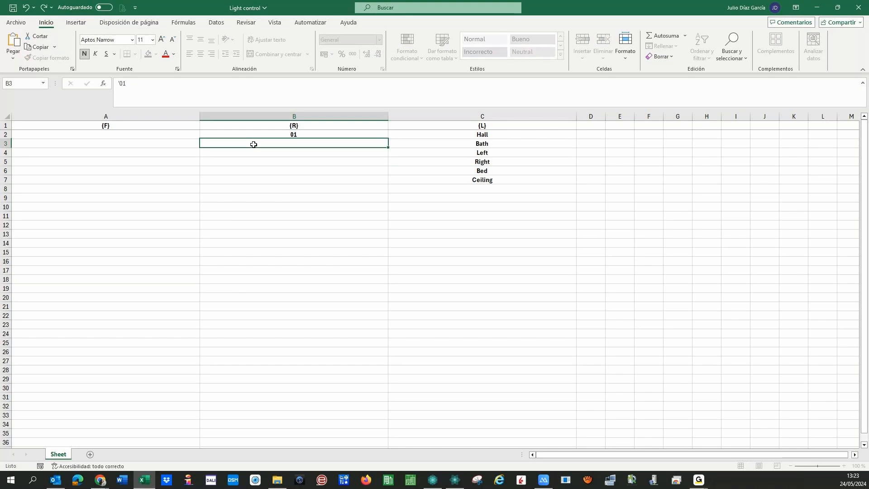
key(Up)
key(ctrl+c)
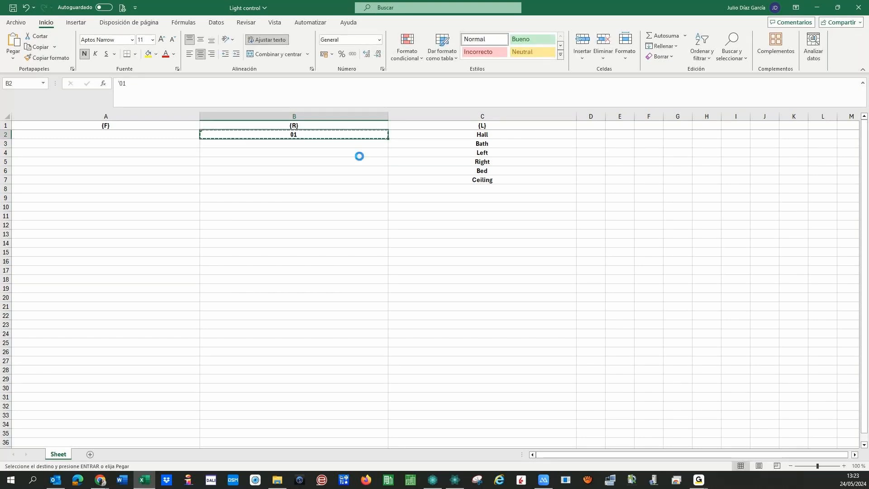
key(Down)
key(Return)
key(Up)
key(Up)
key(Down)
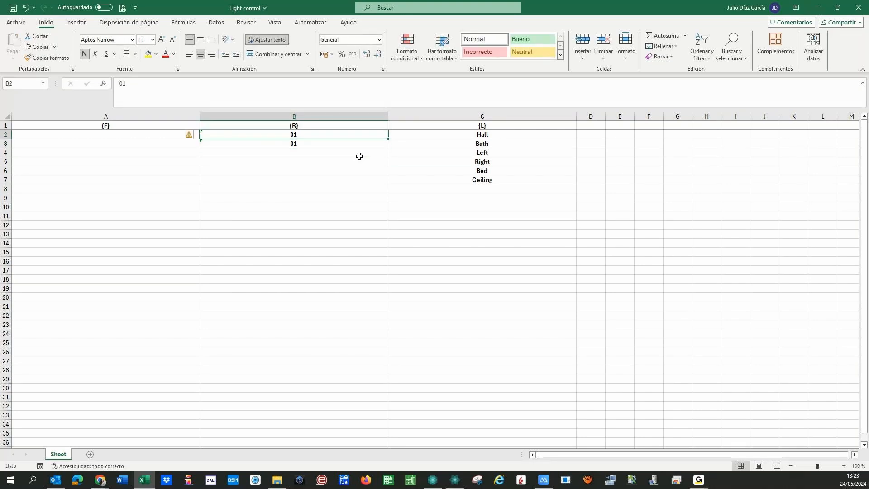
key(shift+Down)
key(ctrl+c)
key(Tab)
key(Down)
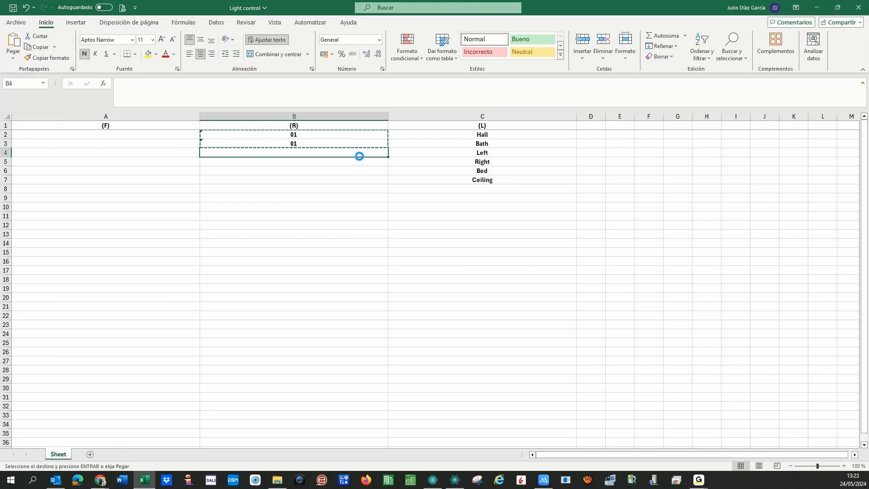
key(Return)
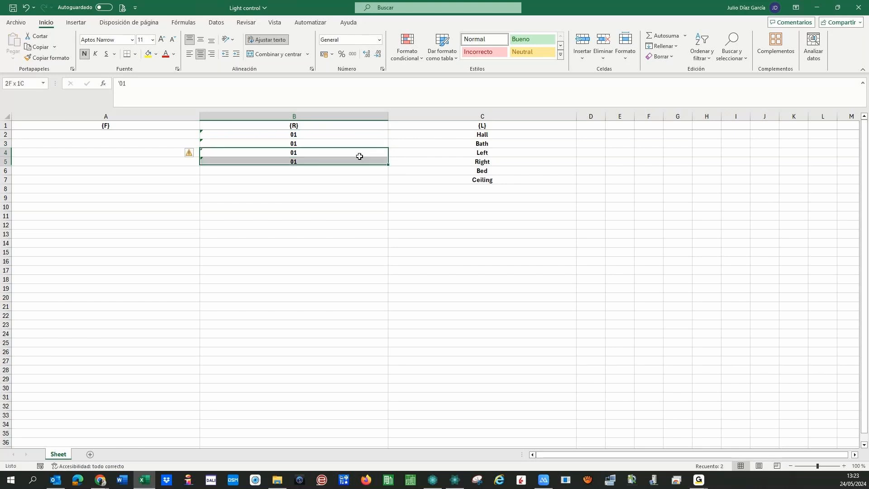
key(ctrl+c)
key(Tab)
key(Down)
key(Return)
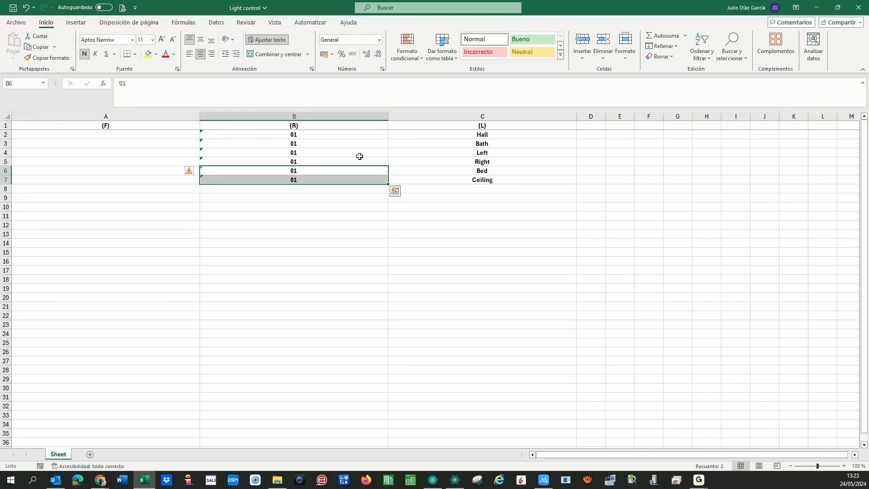
- Fill floor 01 into A2:A13 under {F} by copying the room 01 cells
click(274, 135)
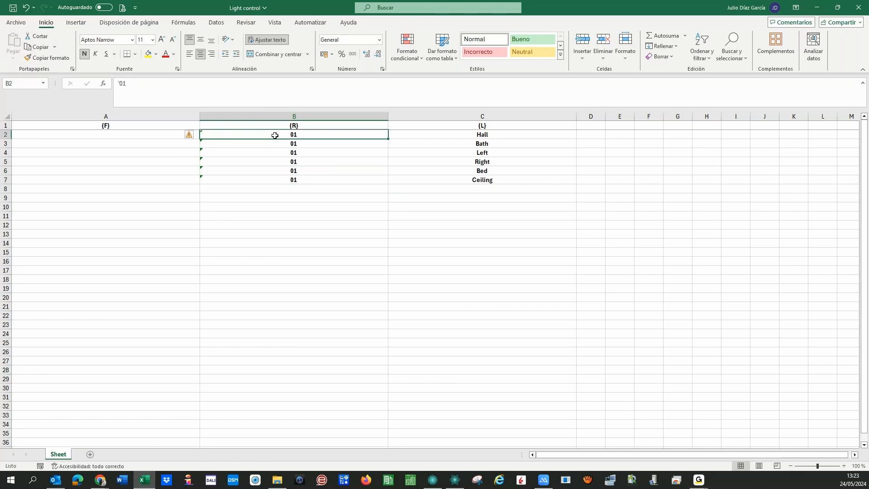
key(shift+Down)
key(shift+Down)
key(shift+Down)
key(shift+Down)
key(shift+Down)
key(ctrl+c)
key(Left)
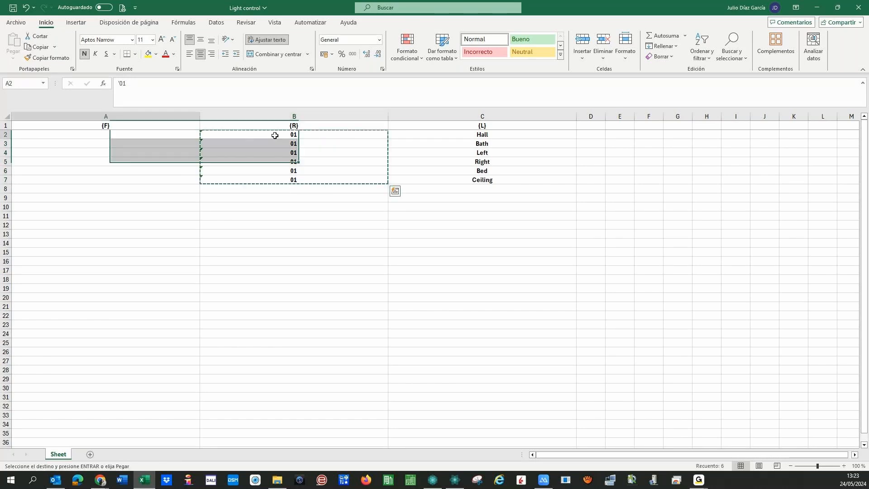
key(Return)
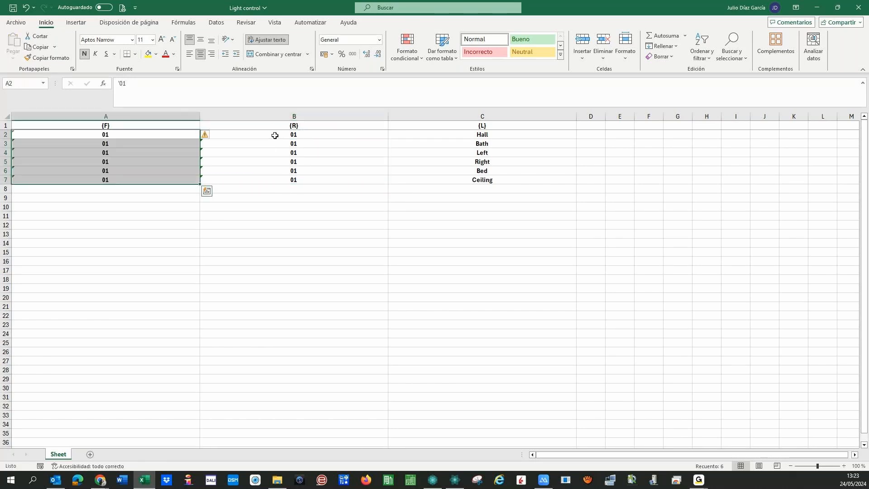
key(ctrl+c)
key(Down)
key(Down)
key(Down)
key(Down)
key(Down)
key(Down)
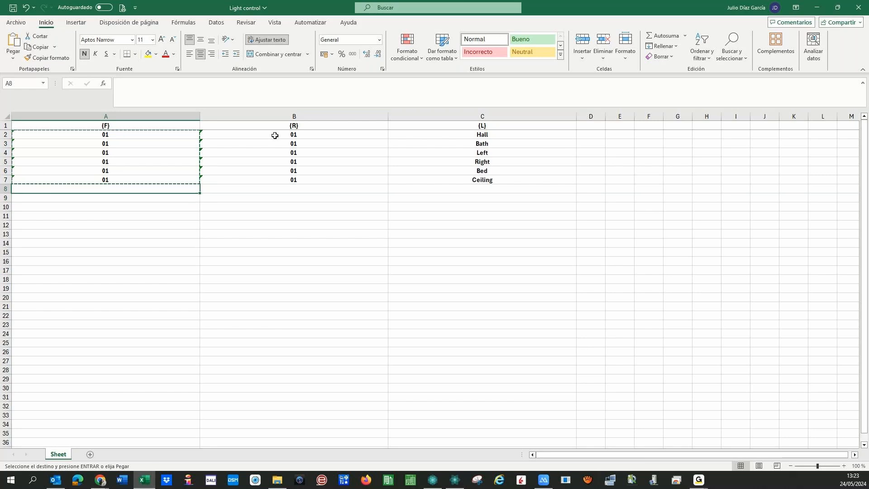
key(Return)
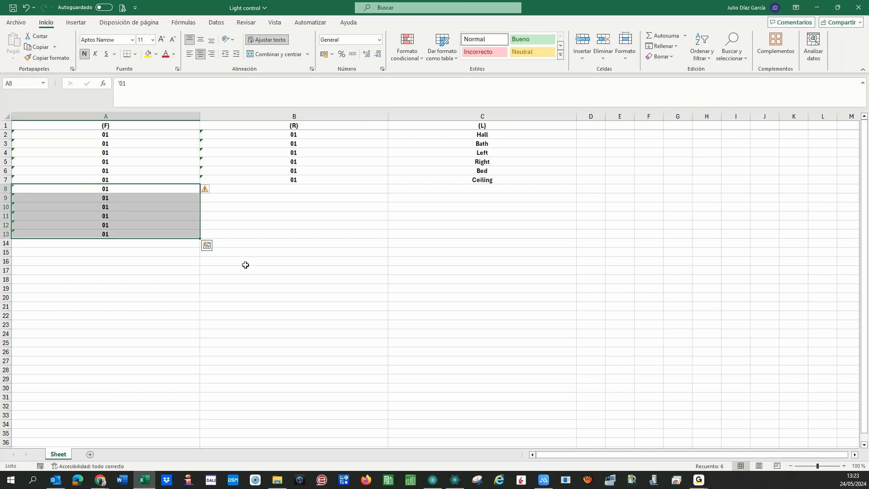
- Extend the room numbering to 02 in B8 and copy it through B8:B13
click(382, 181)
drag(390, 188, 385, 194)
key(ctrl+c)
click(385, 194)
key(ctrl+v)
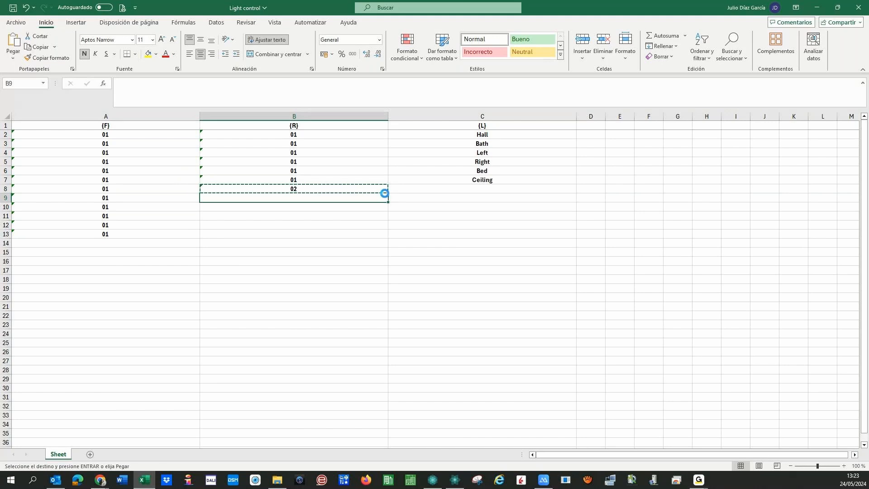
key(Escape)
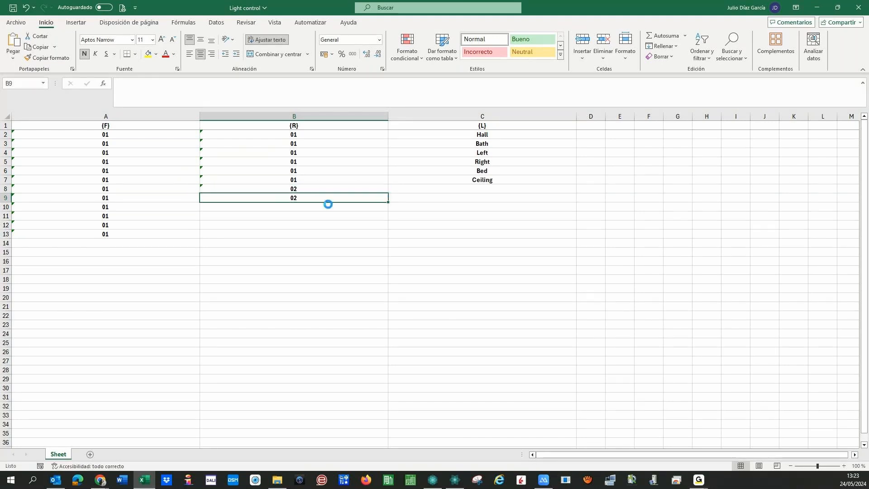
drag(281, 189, 281, 194)
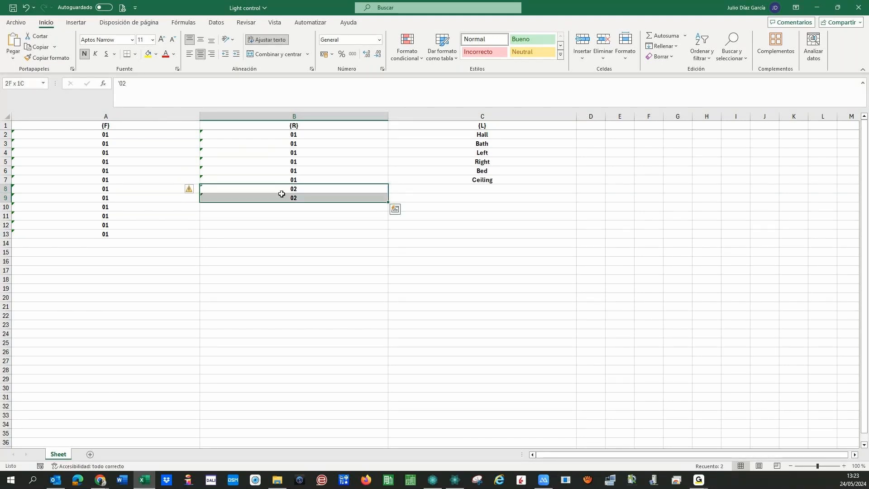
key(ctrl+c)
key(Down)
key(Down)
key(Return)
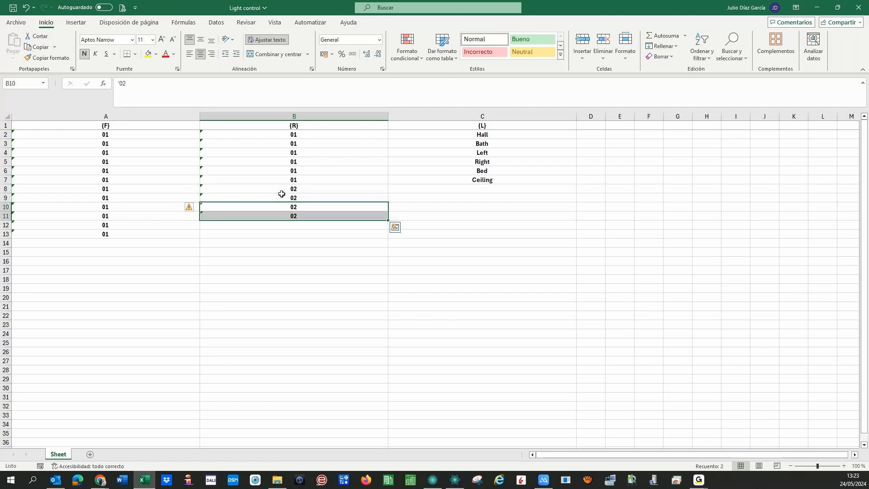
key(ctrl+c)
key(Down)
key(Down)
key(Return)
- Undo a stray 02 added in A14, then copy the room 02 values B8:B13
key(Left)
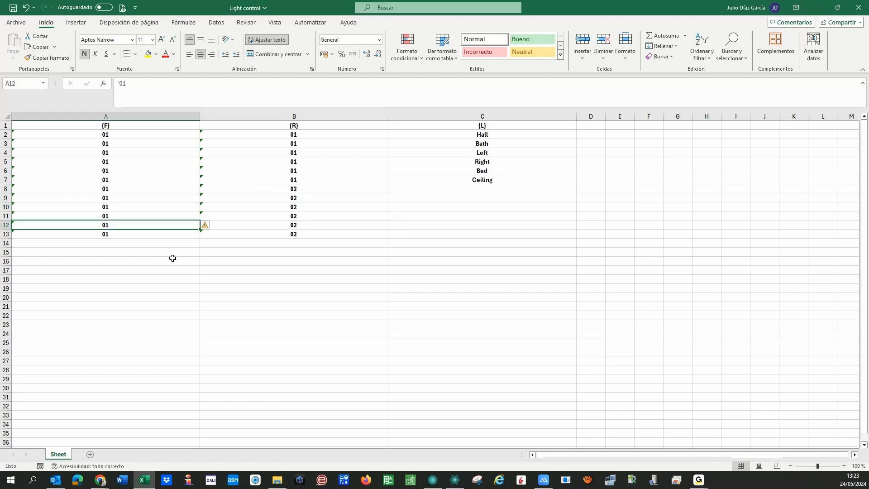
key(Down)
drag(199, 238, 198, 245)
key(Down)
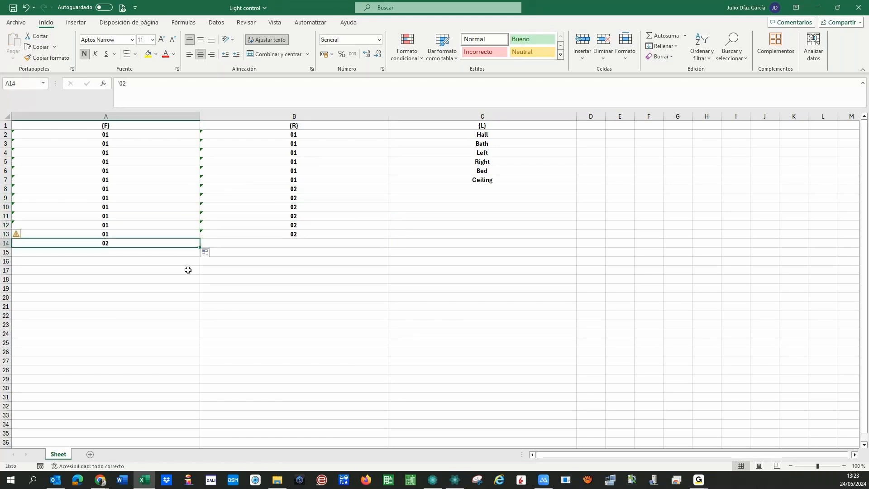
key(Up)
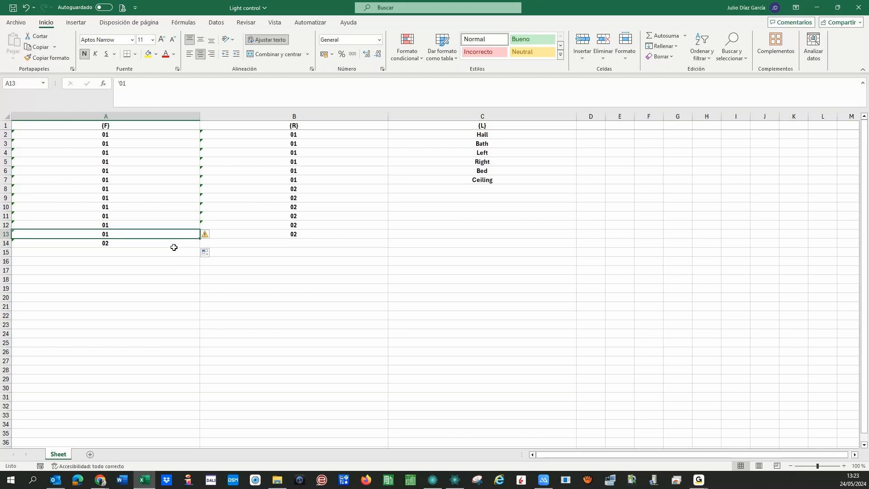
key(ctrl+z)
drag(227, 189, 227, 234)
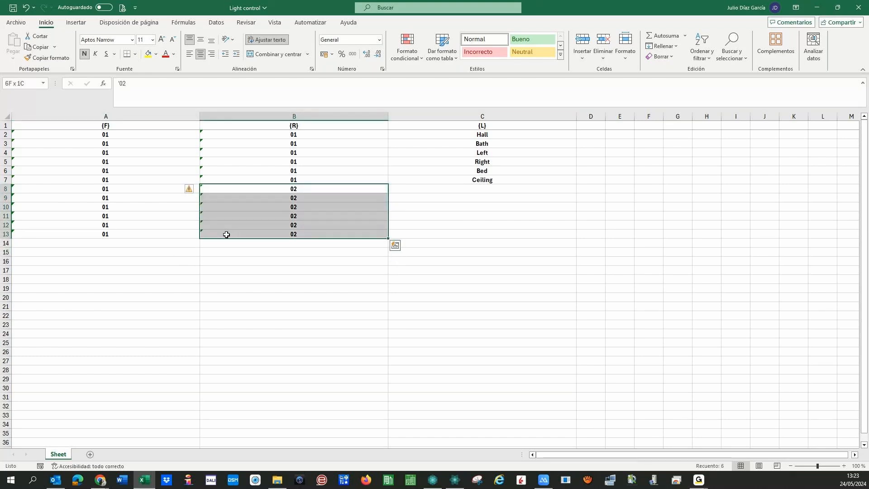
key(ctrl+c)
- Paste floor 02 into A14:A25 under {F}
click(226, 235)
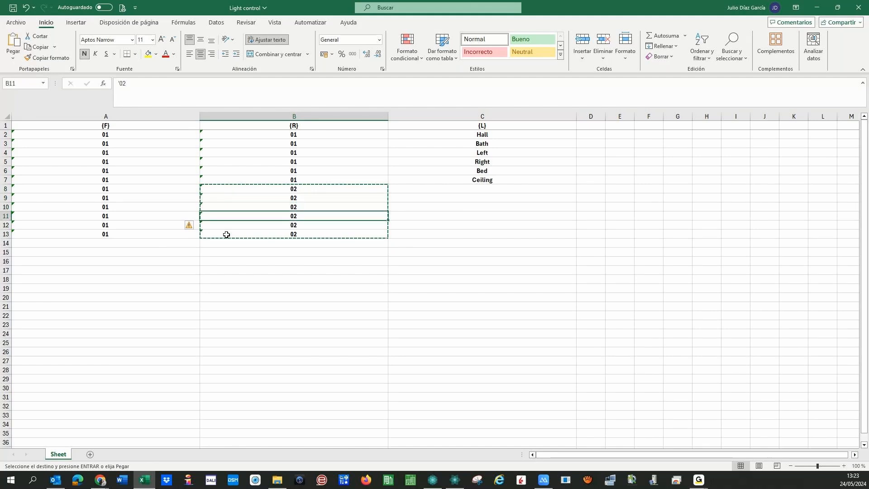
key(Left)
key(Down)
key(ctrl+v)
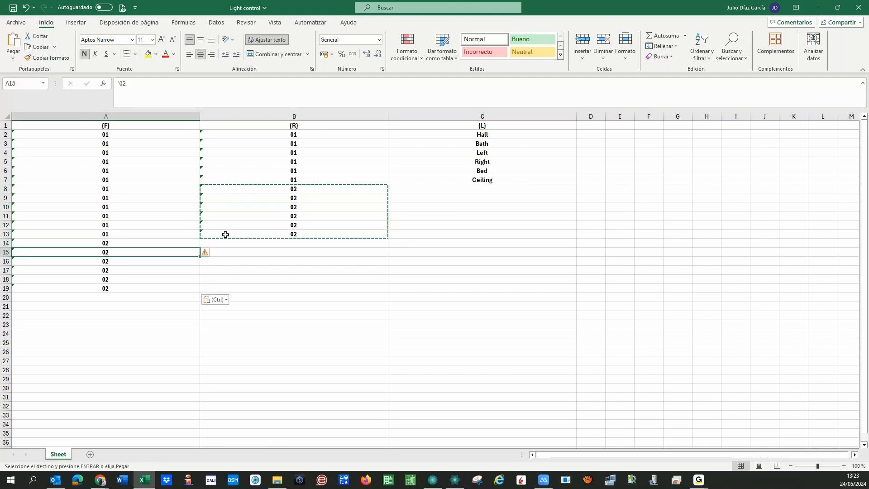
key(ctrl+Down)
key(Down)
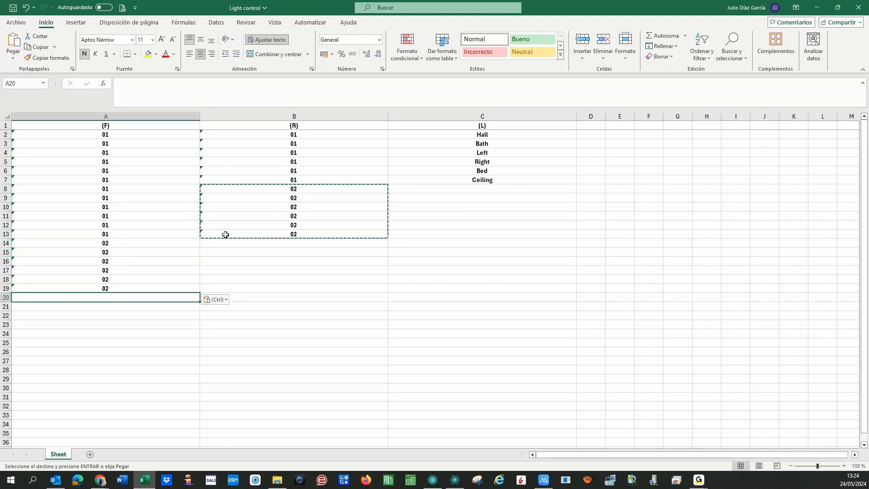
key(ctrl+v)
key(Down)
key(Down)
key(Down)
- Fill floor 03 into A26:A37 using the fill handle and repeated copy-paste
key(Down)
key(Down)
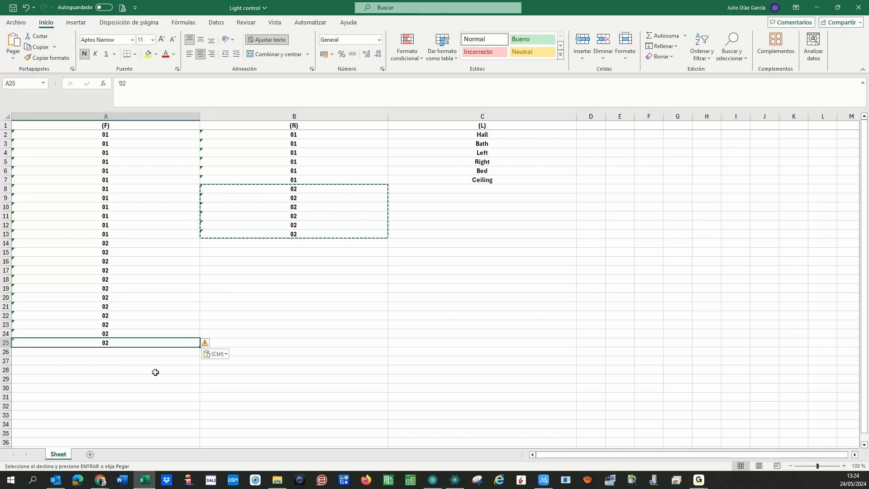
drag(200, 347, 194, 360)
key(Down)
key(ctrl+c)
key(Down)
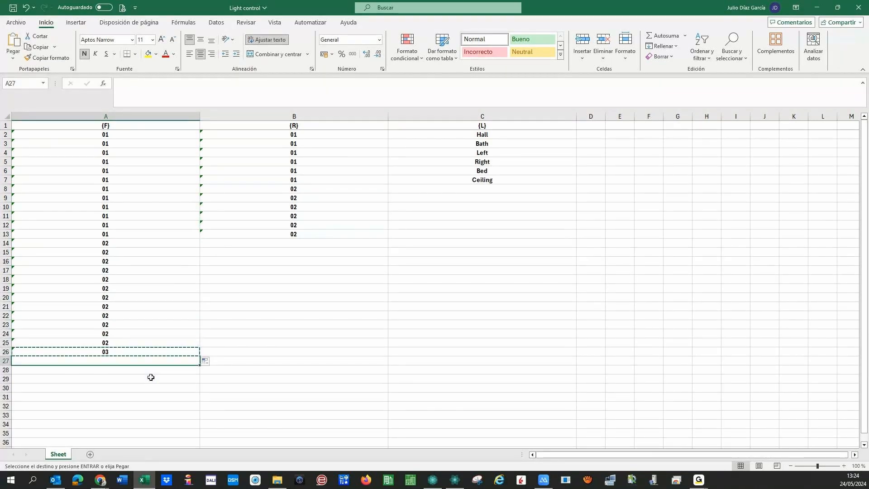
key(Return)
key(Up)
key(shift+Down)
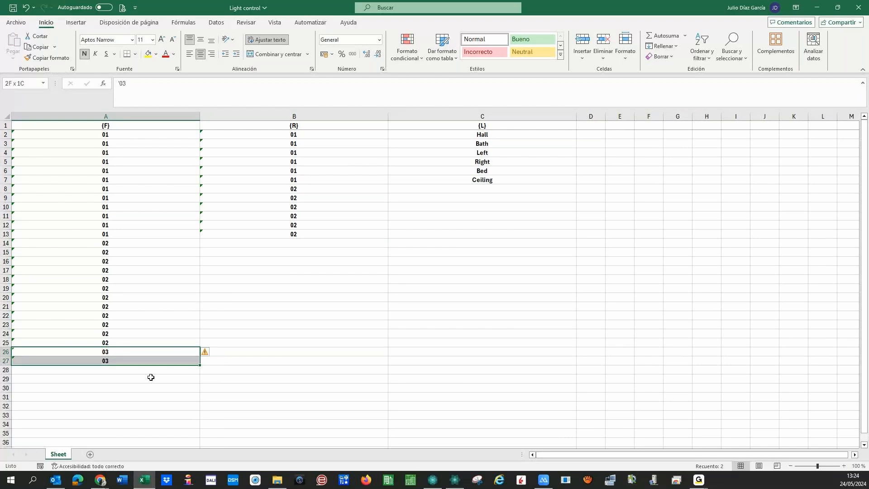
key(ctrl+c)
key(Down)
key(Down)
key(Return)
key(Up)
key(Up)
key(shift+Down)
key(shift+Down)
key(shift+Down)
key(ctrl+c)
key(Down)
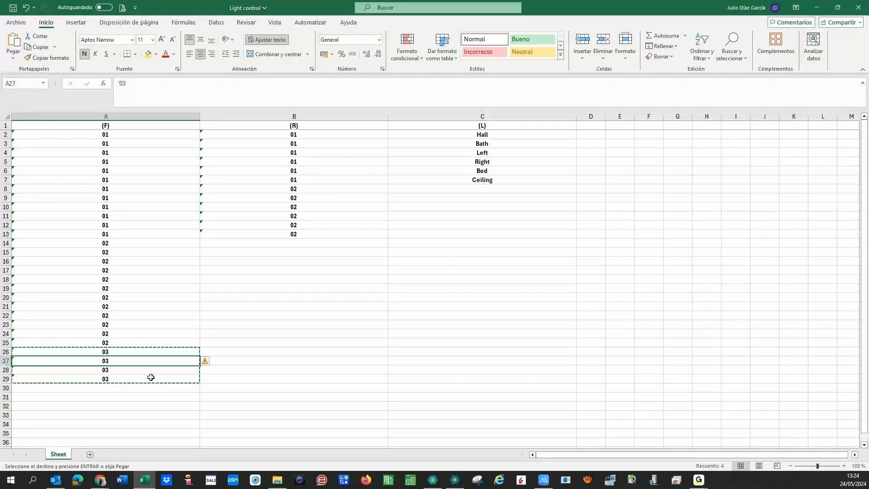
key(Down)
key(Down)
key(Down)
key(ctrl+v)
key(Down)
key(Down)
key(Down)
key(Down)
key(Return)
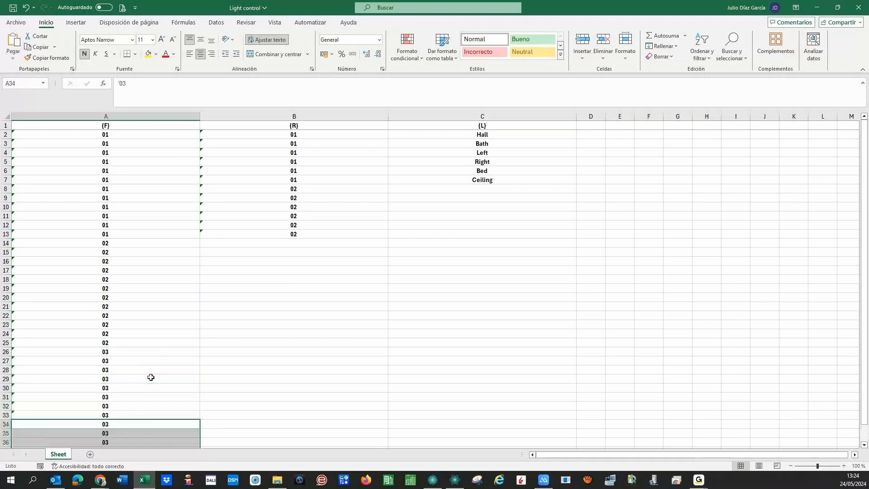
- Fill floor 04 into A38:A45 using the fill handle and repeated copy-paste
scroll(135, 358, down, 5)
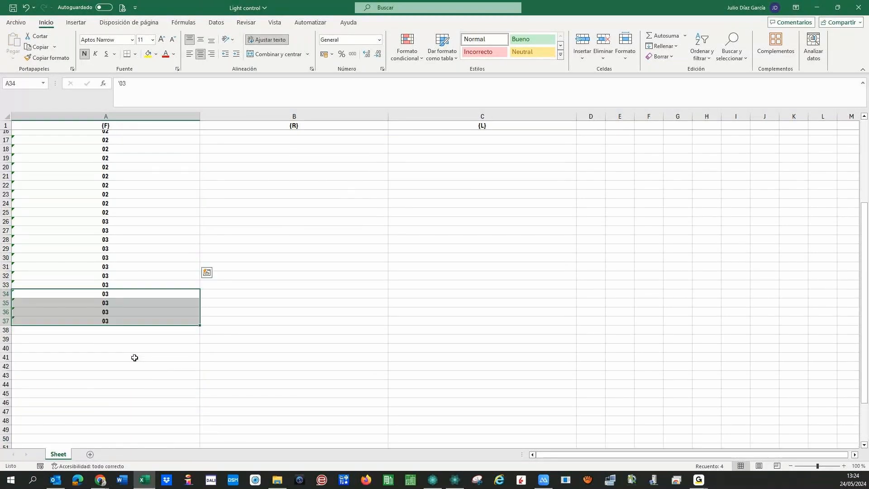
scroll(134, 358, down, 2)
click(192, 261)
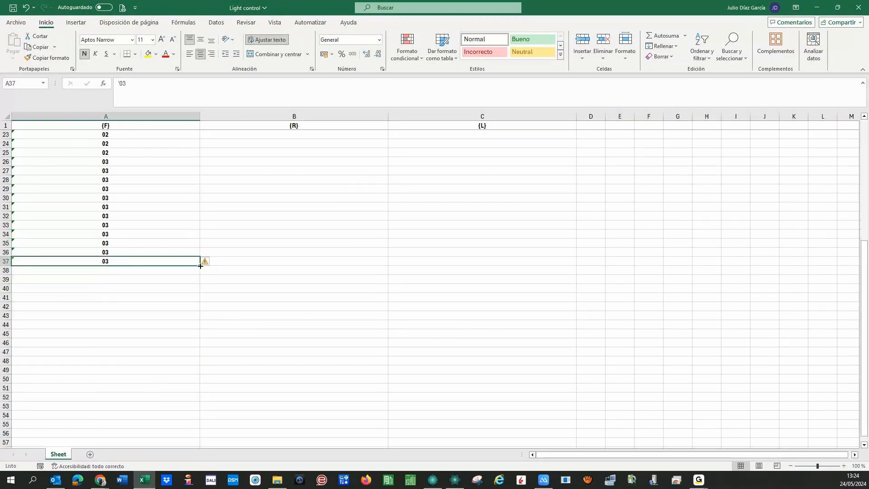
drag(200, 265, 192, 272)
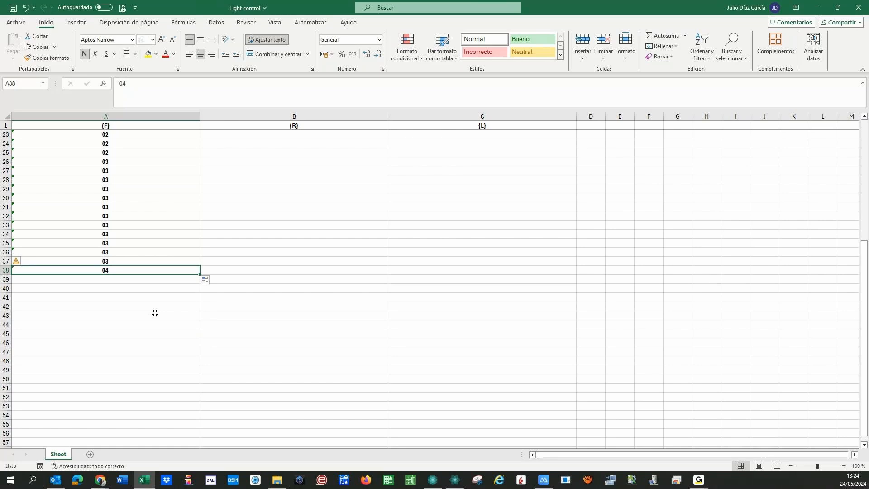
key(ctrl+c)
key(Down)
key(Return)
key(Up)
key(shift+Down)
key(ctrl+c)
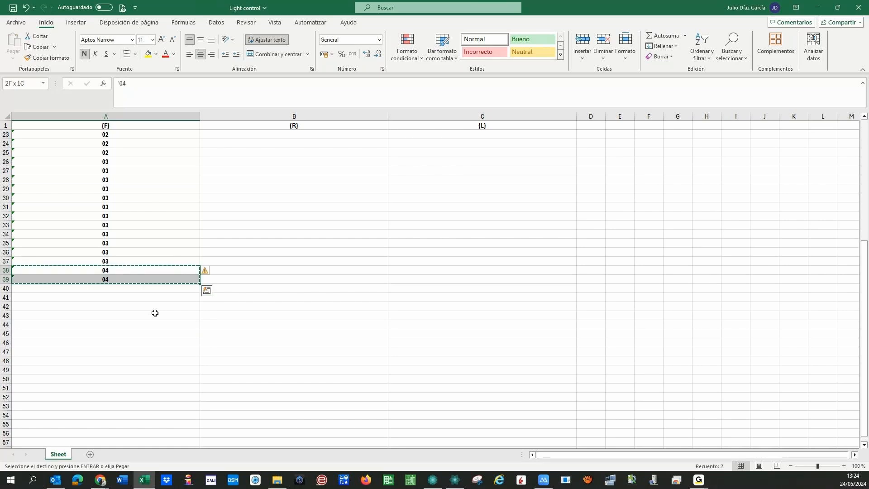
key(Down)
key(Return)
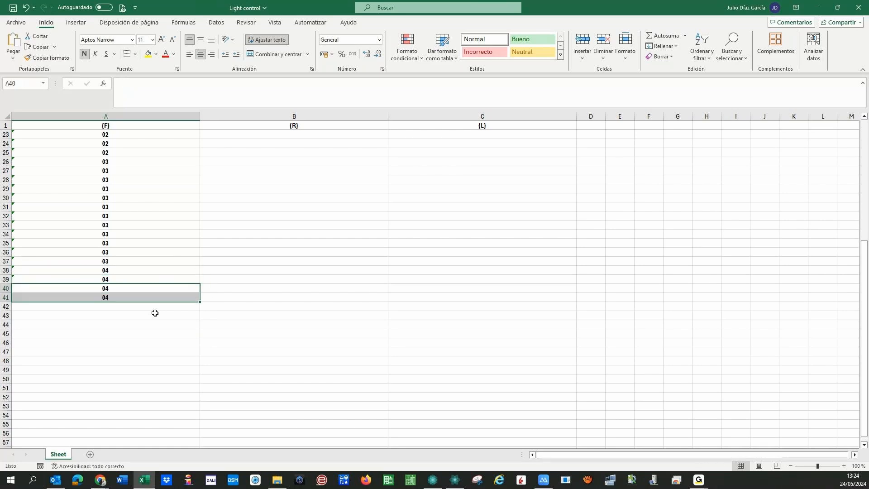
key(Up)
key(Up)
key(shift+Down)
key(shift+Down)
key(shift+Down)
key(ctrl+c)
key(Down)
key(Down)
key(Down)
key(Down)
key(Return)
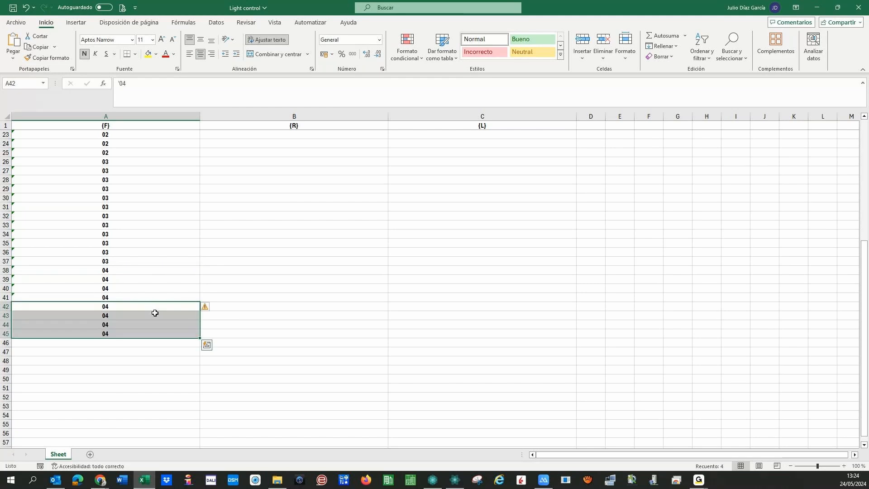
key(ctrl+c)
key(Down)
key(Down)
key(Down)
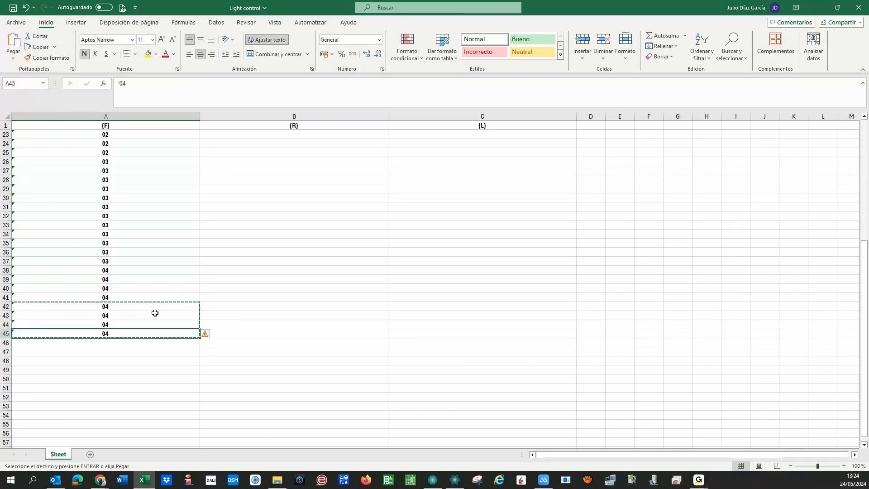
key(Down)
- Finish floor 04 in A46:A49 and copy the six light names into C8:C13
key(Return)
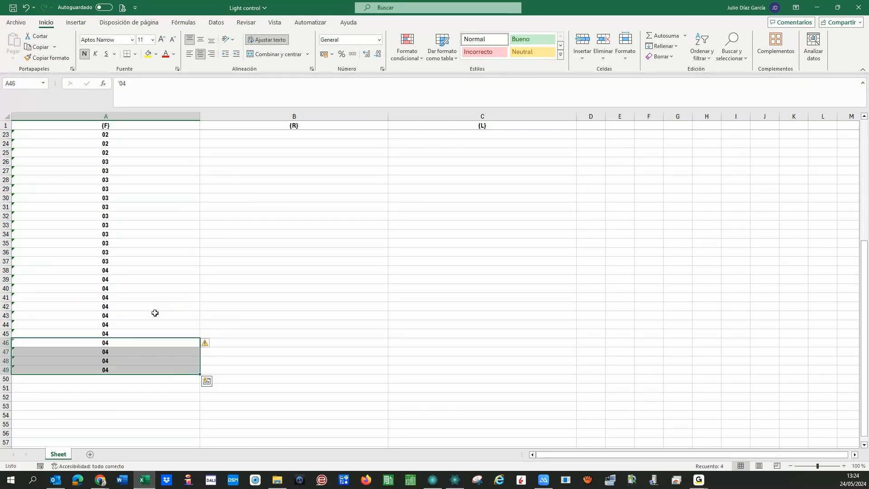
key(Up)
scroll(155, 313, up, 7)
drag(264, 137, 266, 154)
drag(267, 216, 268, 237)
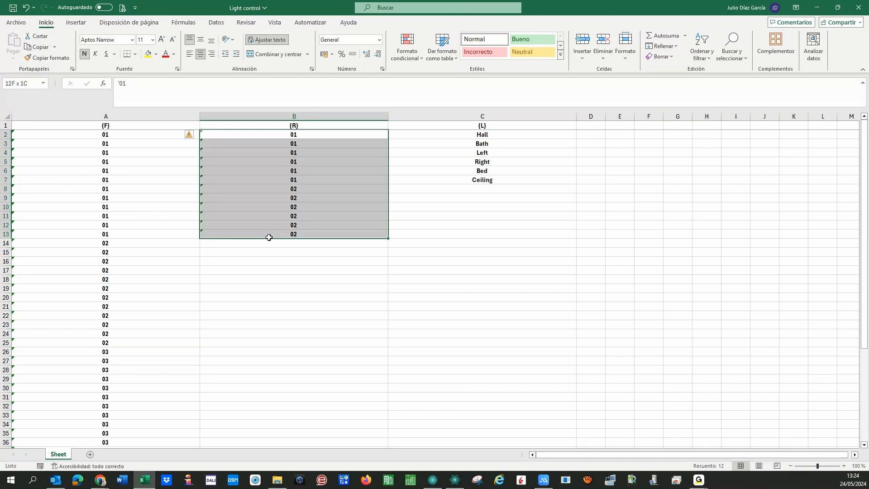
key(Down)
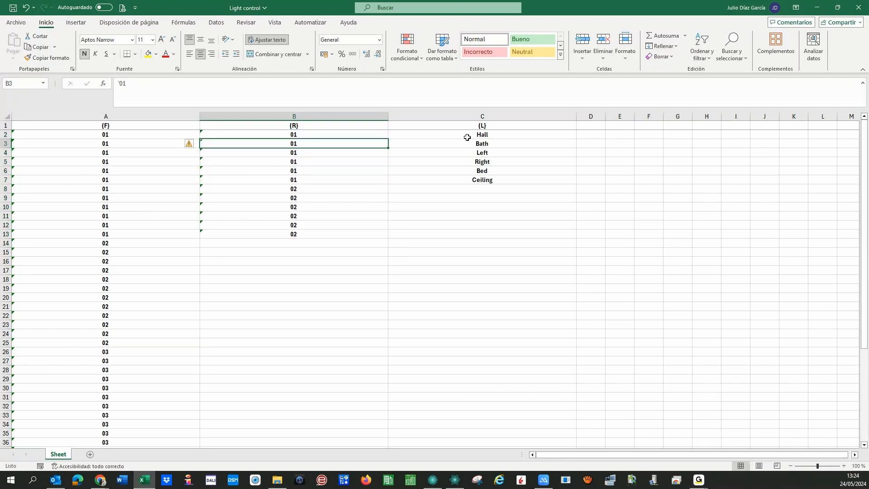
drag(467, 134, 417, 182)
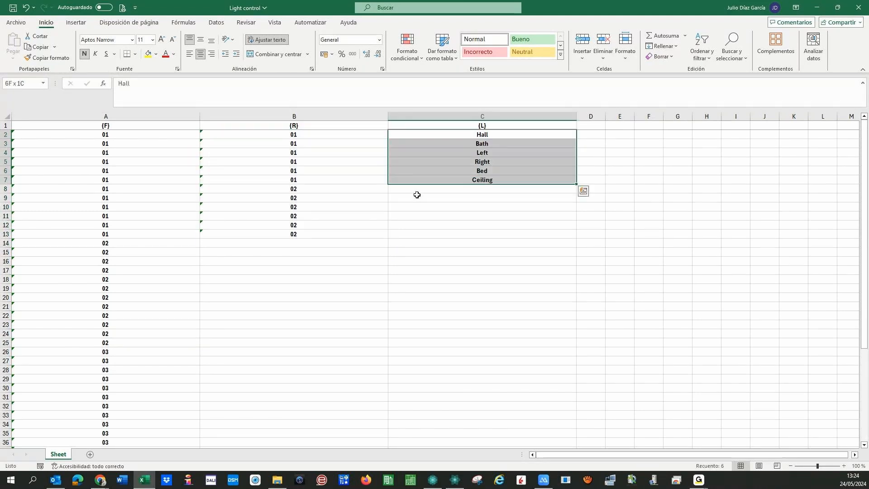
key(ctrl+c)
click(416, 195)
key(Return)
key(Left)
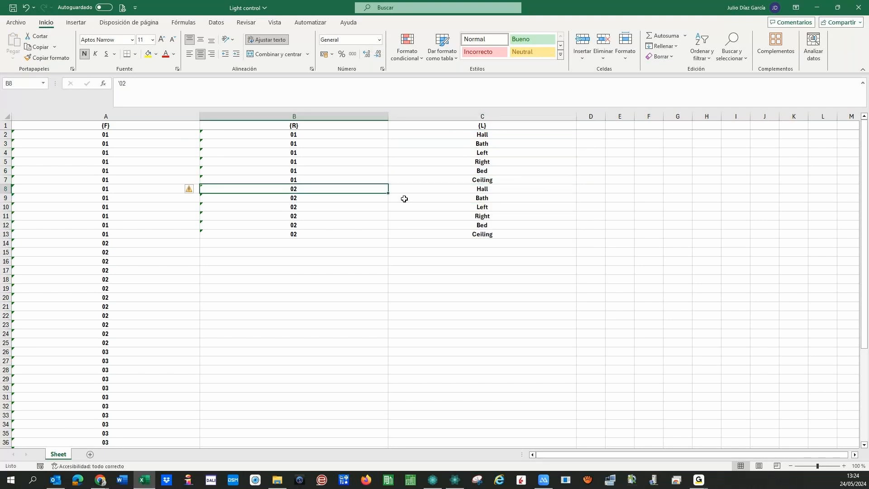
- Copy the B2:C13 room and light block into B14:C25
click(282, 137)
key(shift+Right)
key(shift+Down)
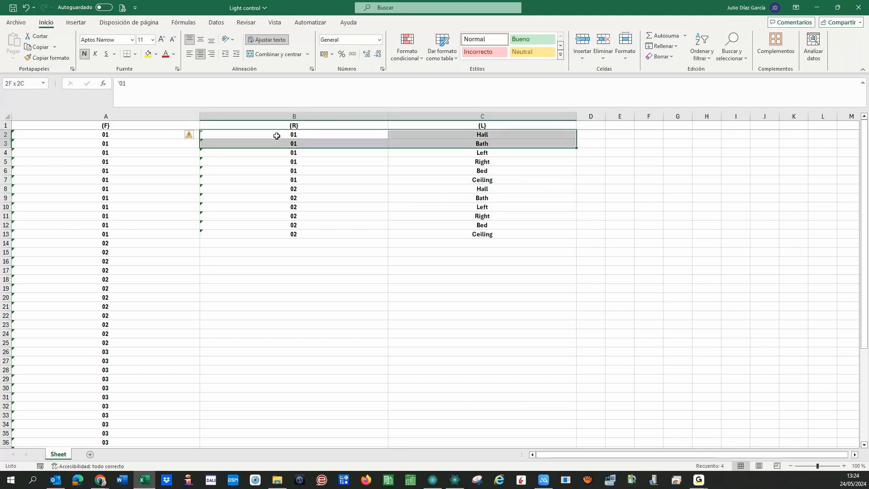
key(shift+Down)
key(ctrl+shift+Down)
key(ctrl+c)
key(Down)
key(Down)
key(Down)
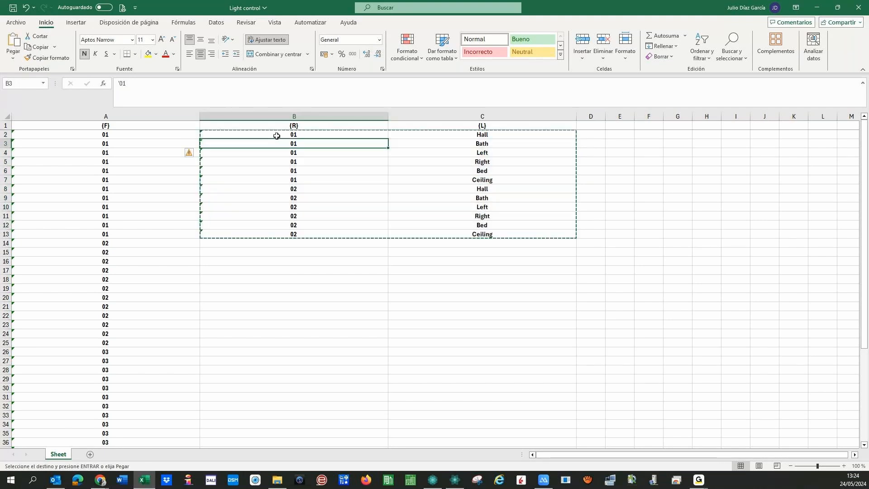
key(ctrl+Down)
key(Down)
key(Down)
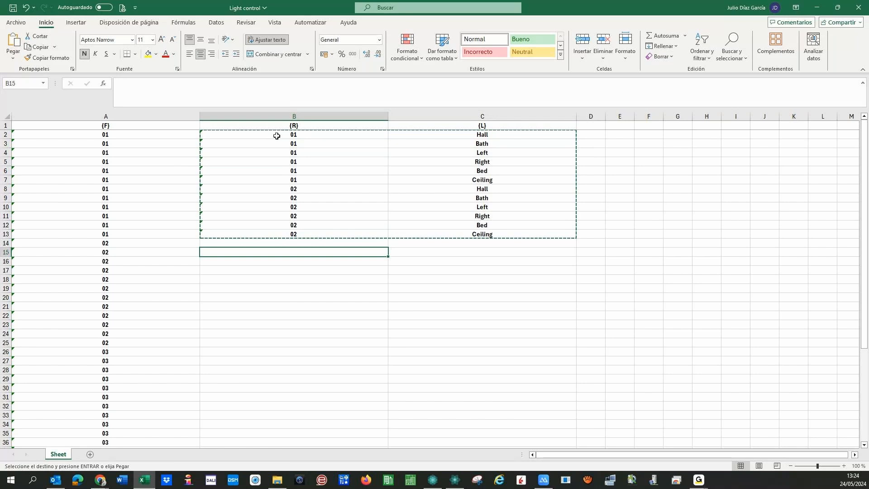
key(Up)
key(ctrl+v)
- Copy the B2:C25 block into B26:C49 to complete all 48 rows
drag(277, 136, 460, 347)
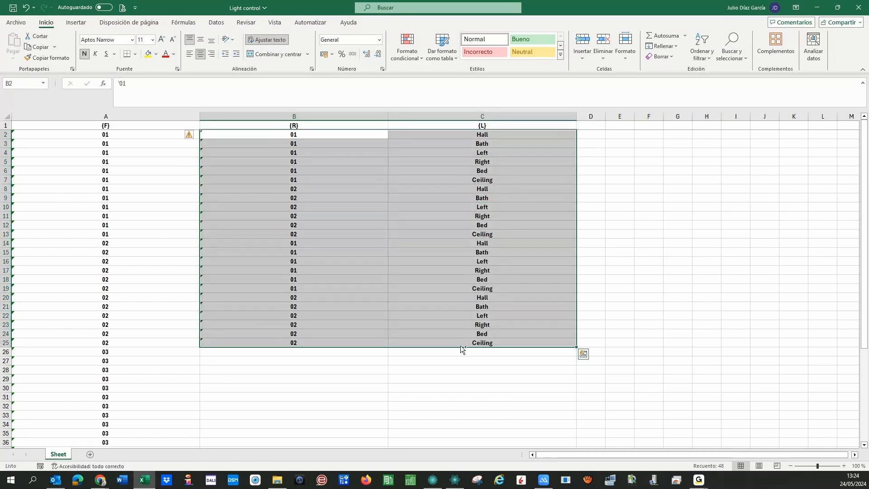
key(ctrl+c)
click(380, 354)
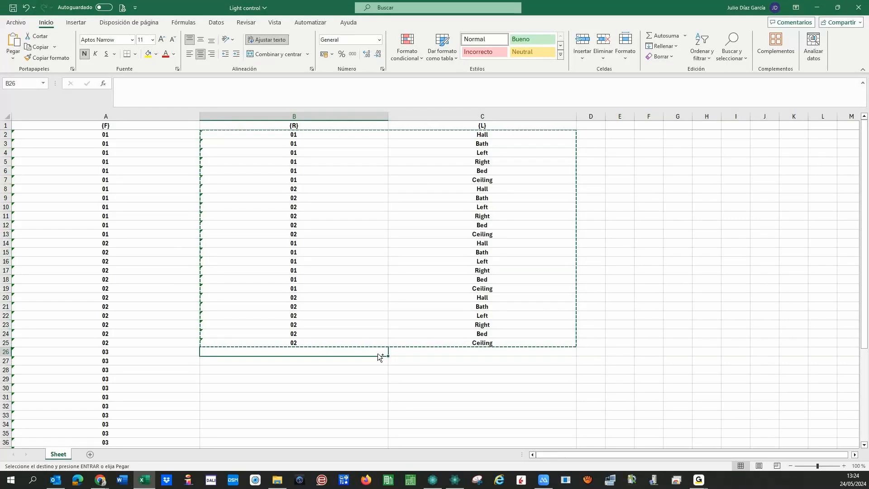
key(ctrl+v)
- Close the Light control workbook, saving the changes with Guardar
scroll(244, 344, down, 7)
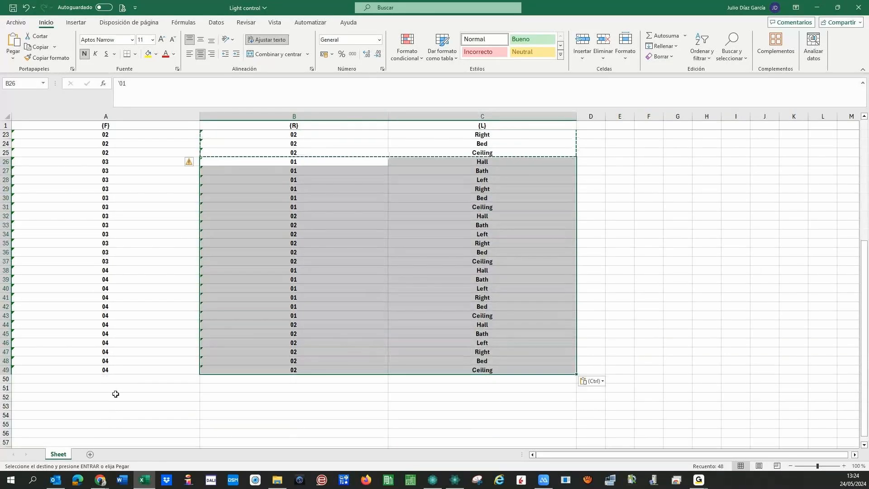
click(115, 394)
scroll(135, 264, up, 7)
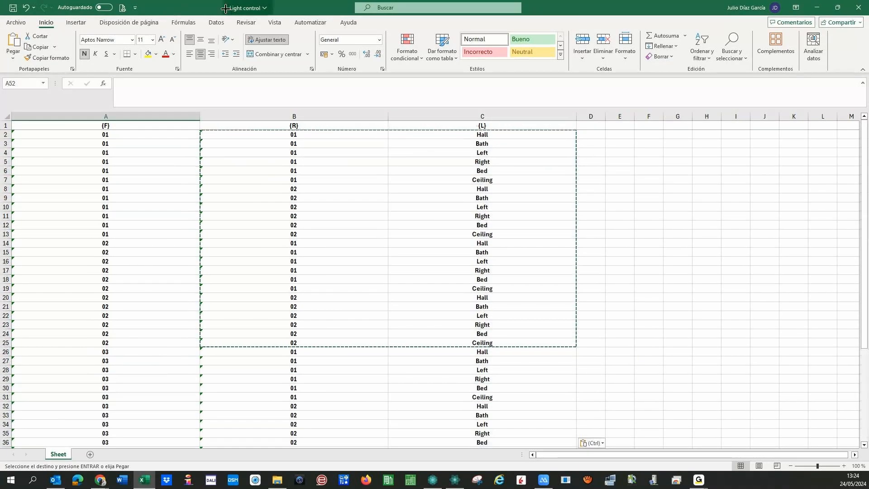
click(865, 11)
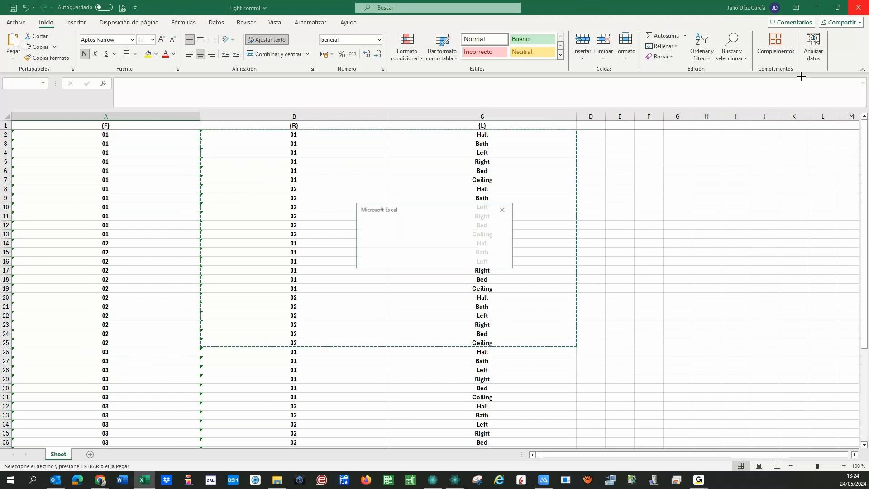
click(406, 250)
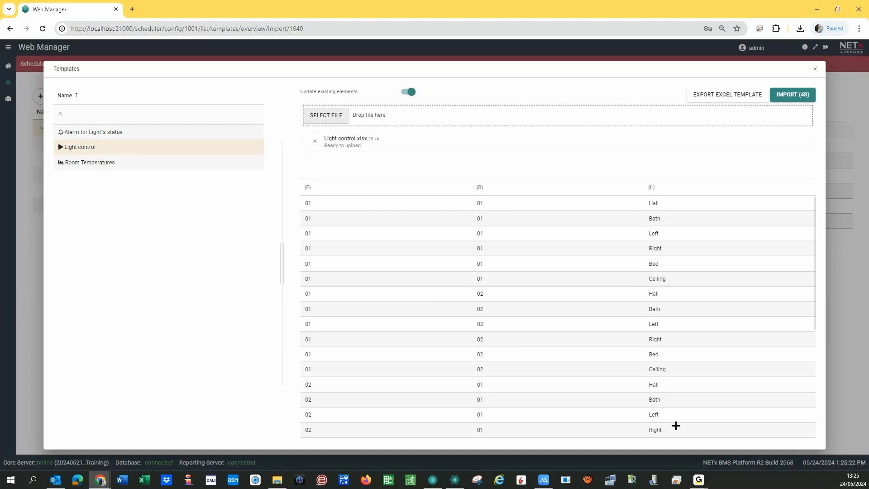
- Import all 48 rows, creating 96 actions and 48 start-stop time events, then close the summary
click(788, 95)
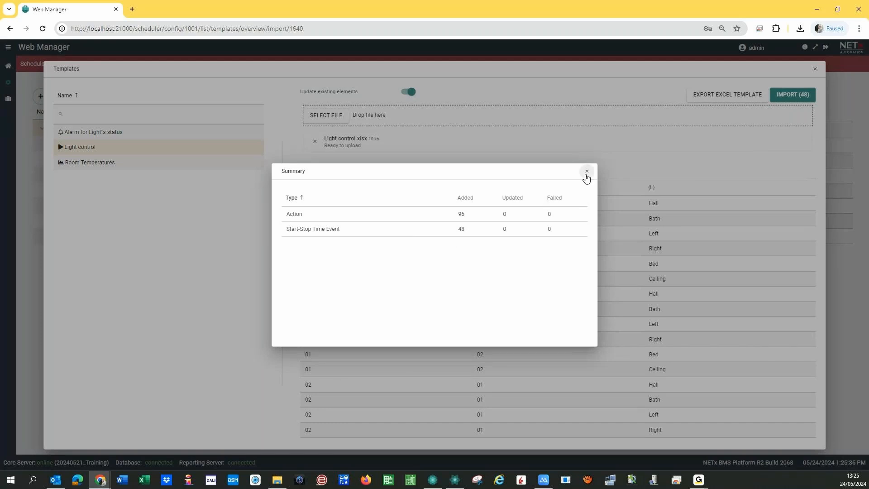
click(586, 171)
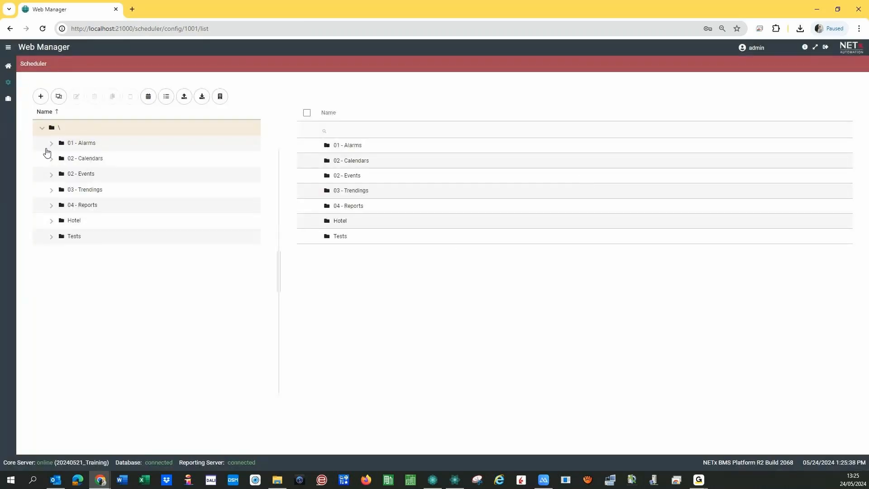
- Expand 02 - Calendars and Room 0101 and show Room 0101's light schedules as a calendar
click(51, 159)
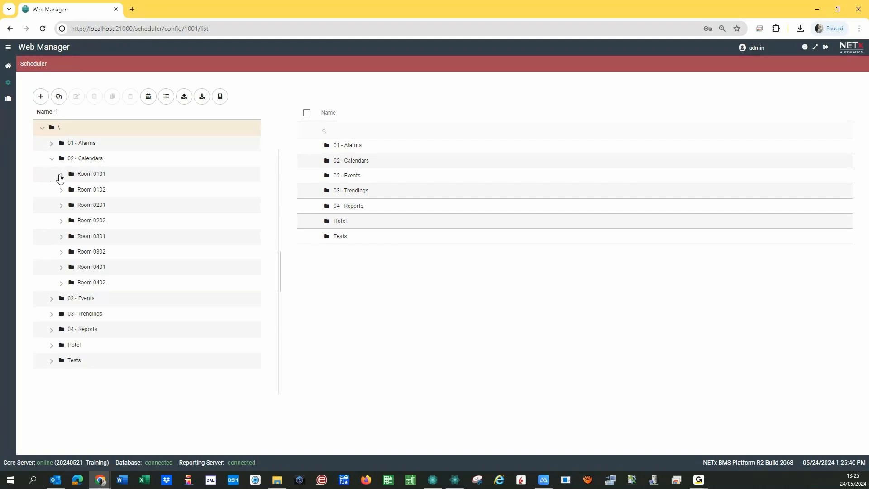
click(61, 177)
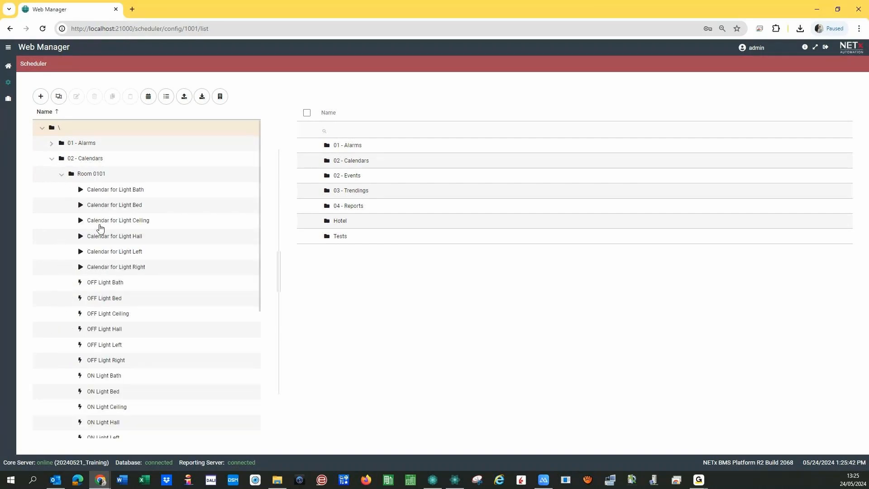
click(91, 176)
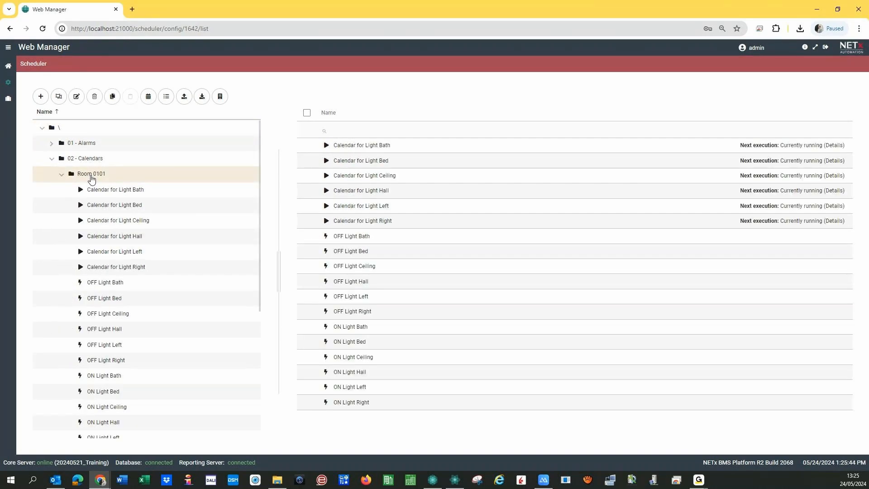
click(149, 97)
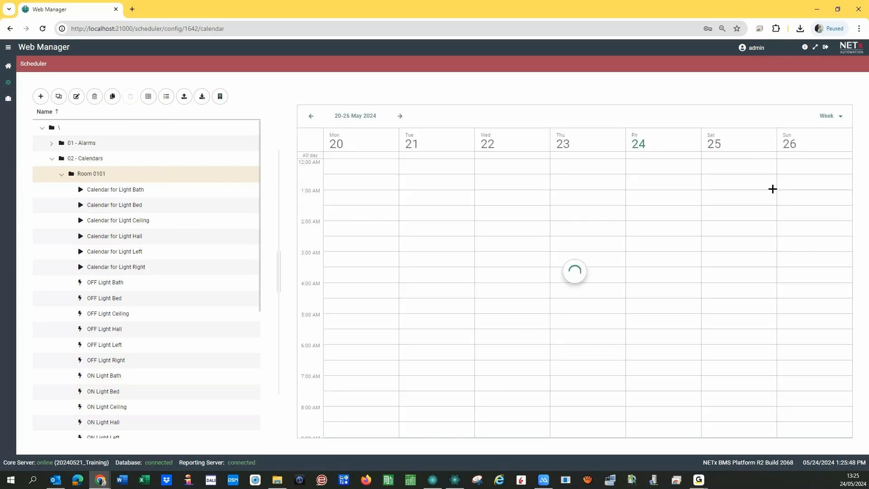
- Switch the view to Agenda, then to the May 2024 month grid, and collapse both folders
click(828, 116)
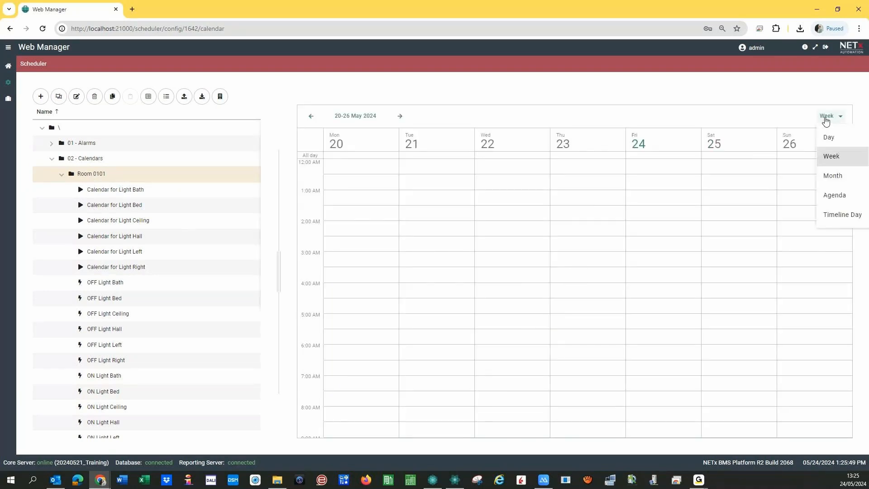
click(828, 194)
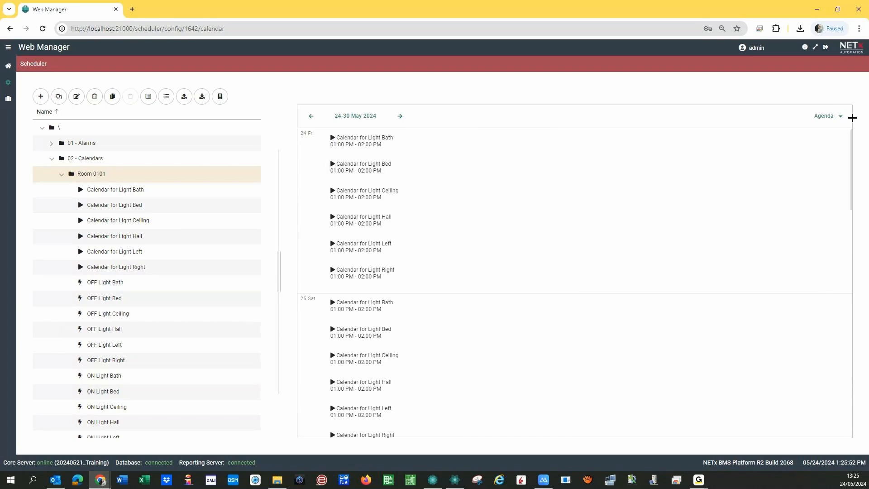
click(824, 124)
click(828, 174)
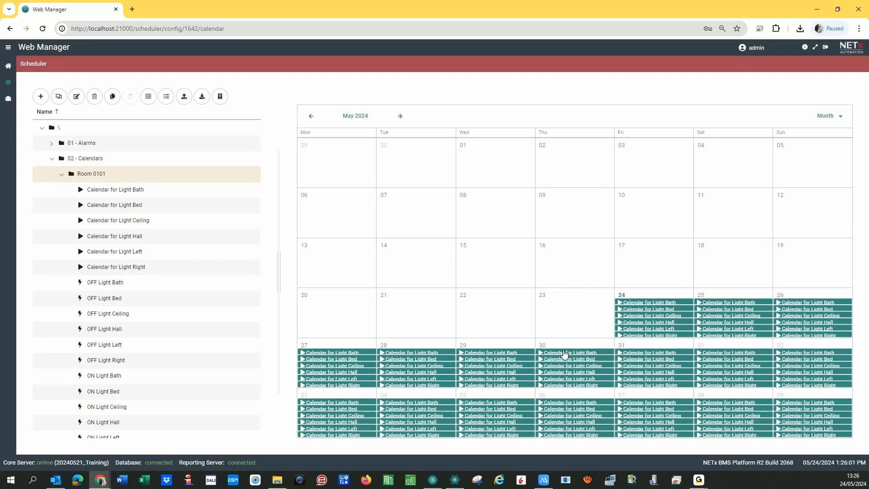
click(62, 175)
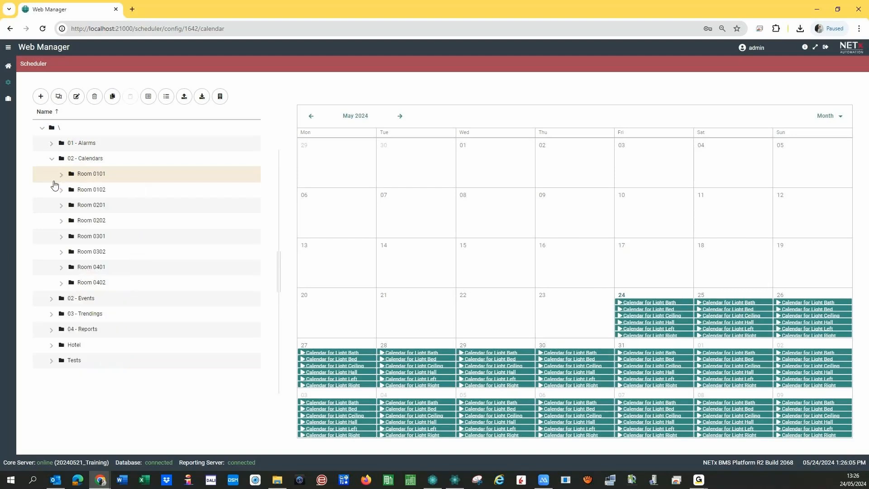
click(52, 159)
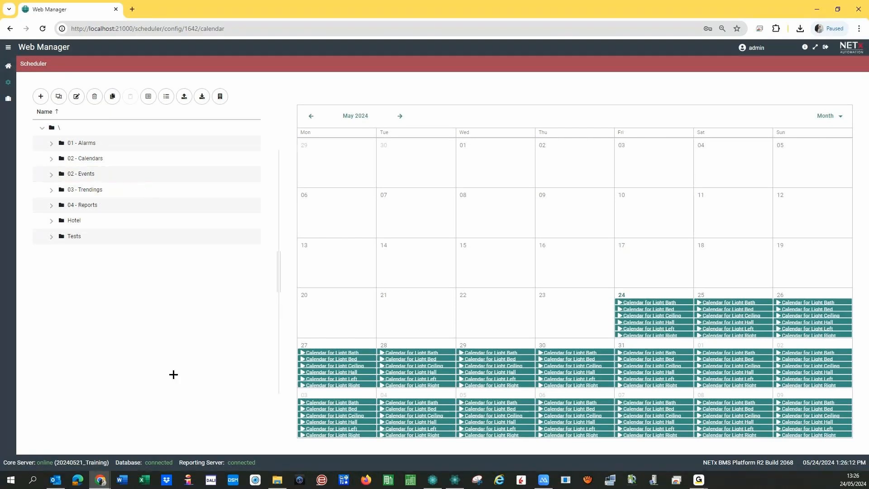
- Open the Room page and drop a Button-Calendar-Rect2 from the Object catalog onto it
click(455, 484)
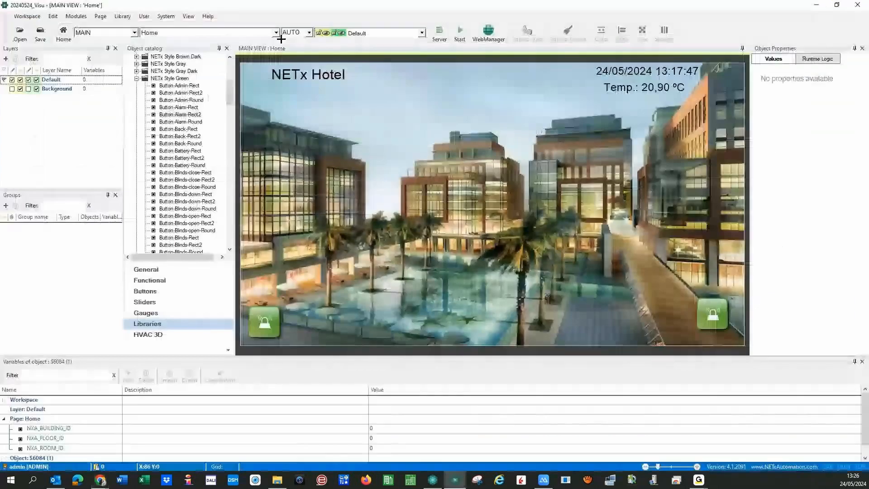
click(277, 33)
click(267, 56)
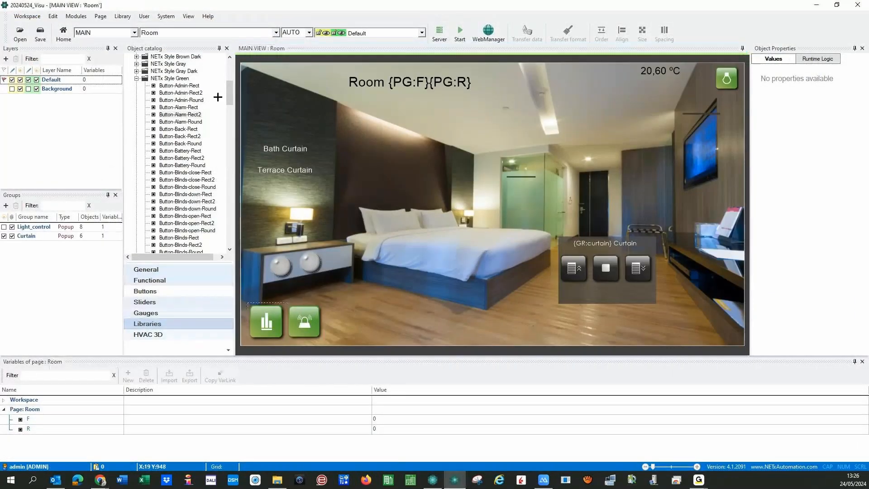
click(229, 94)
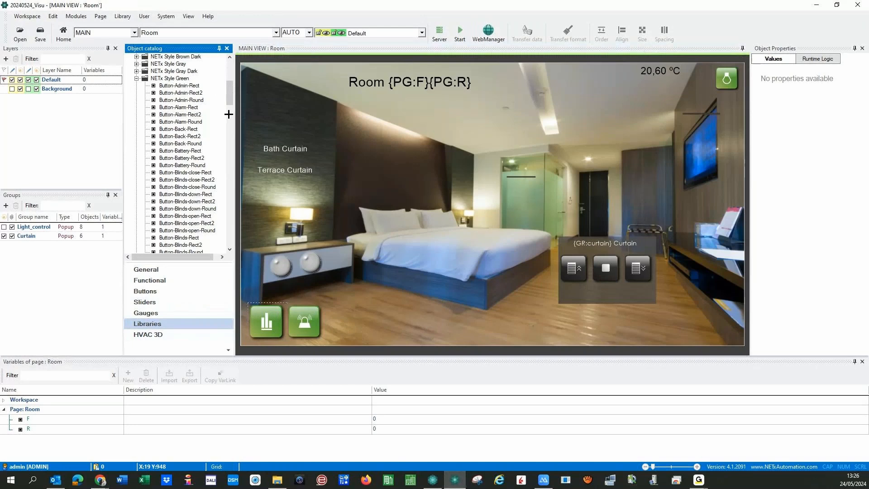
click(229, 120)
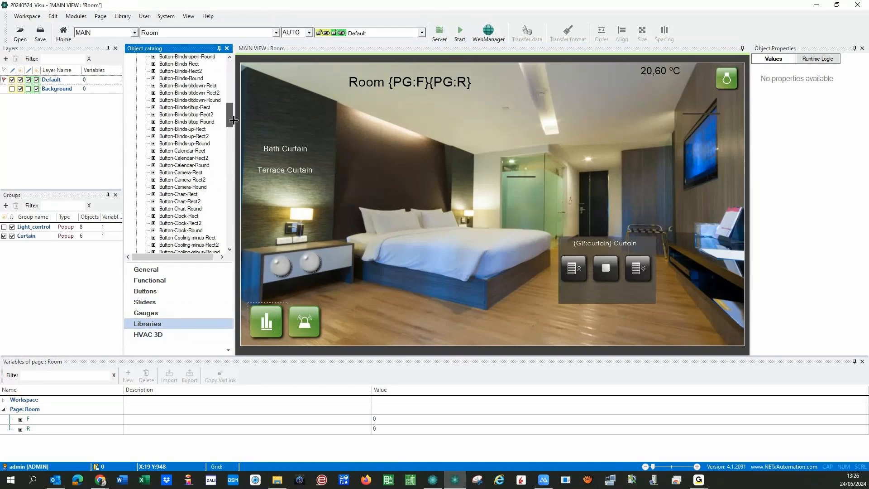
mouse_move(186, 151)
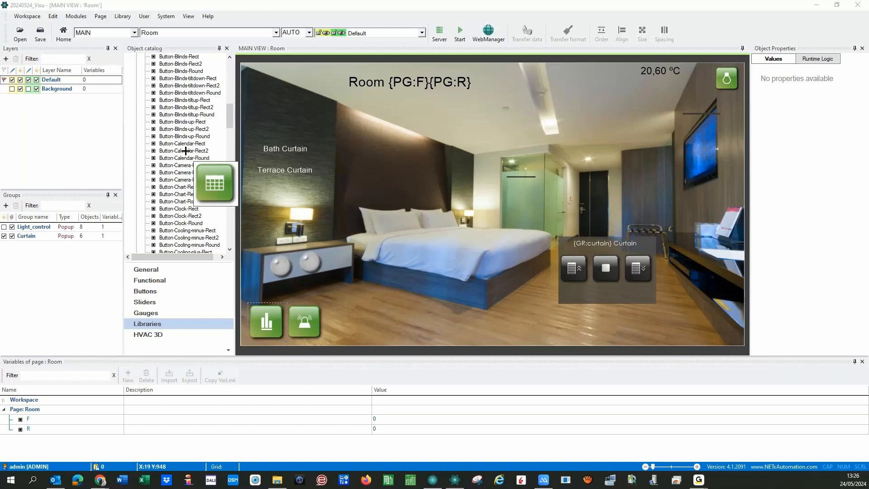
drag(185, 150, 342, 320)
- Top-align the three bottom buttons, space them equally horizontally, then select the calendar button
click(253, 304)
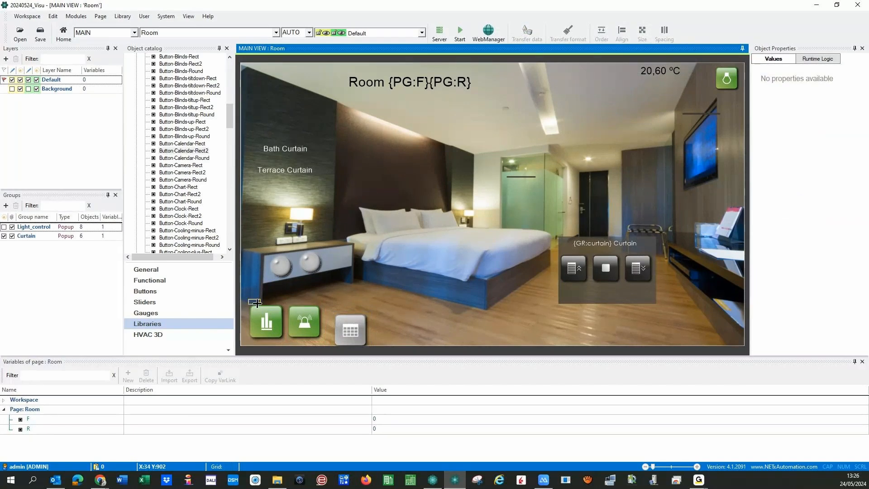
drag(249, 300, 372, 347)
click(622, 33)
click(627, 80)
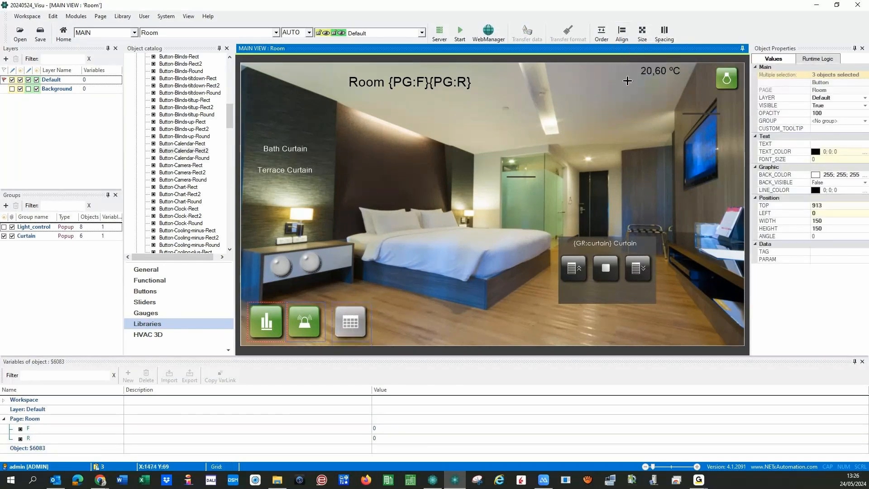
click(663, 31)
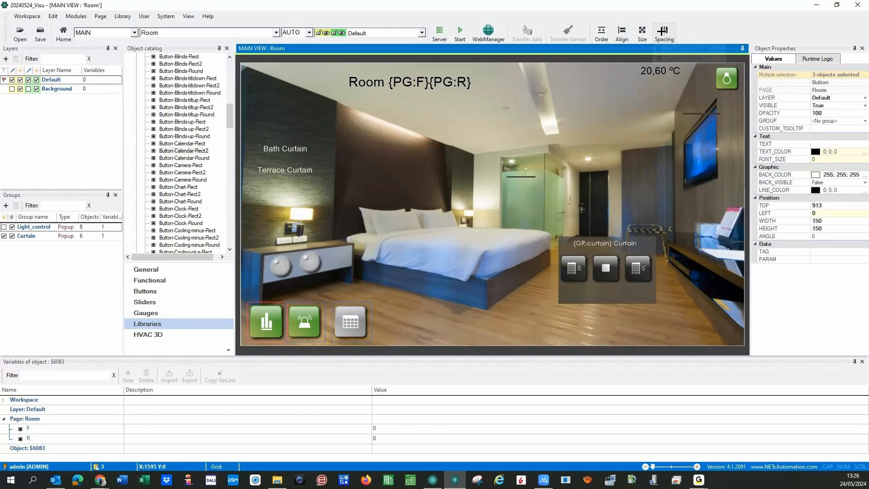
click(662, 32)
click(666, 38)
click(675, 48)
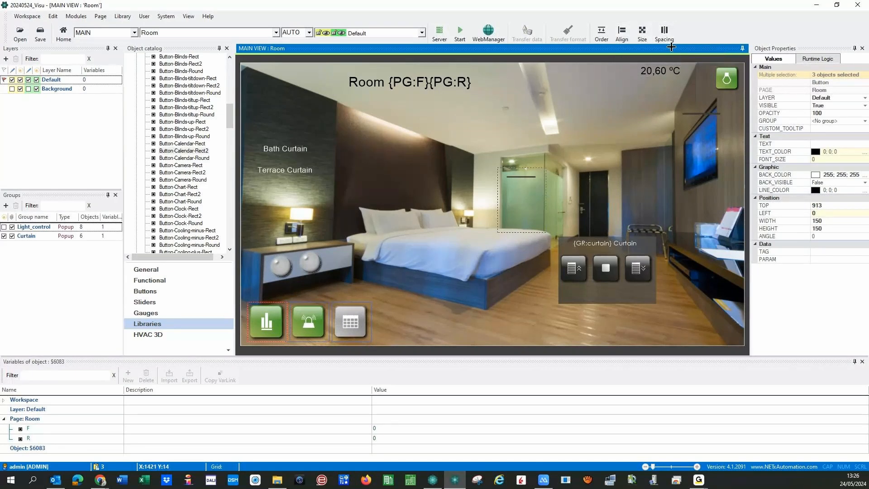
click(561, 231)
click(352, 326)
- Set the button's function to WebManager Window showing the Calendar element Room 0101
double_click(351, 326)
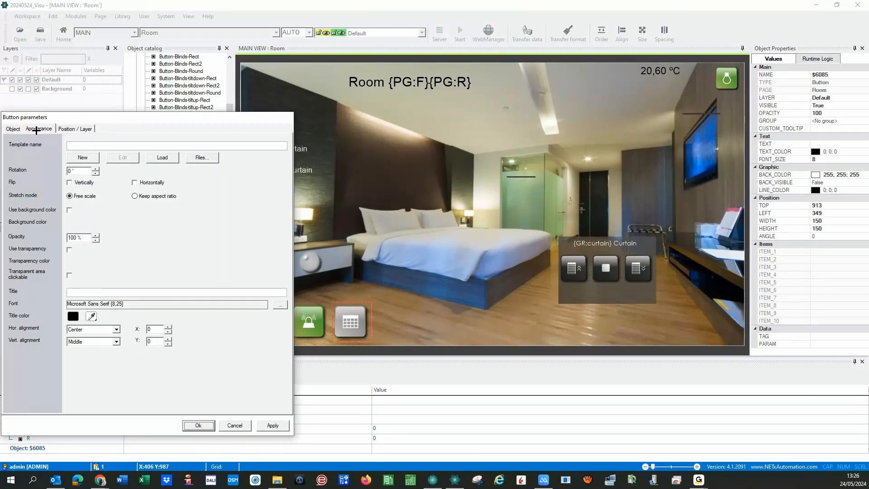
click(13, 129)
click(172, 151)
click(105, 196)
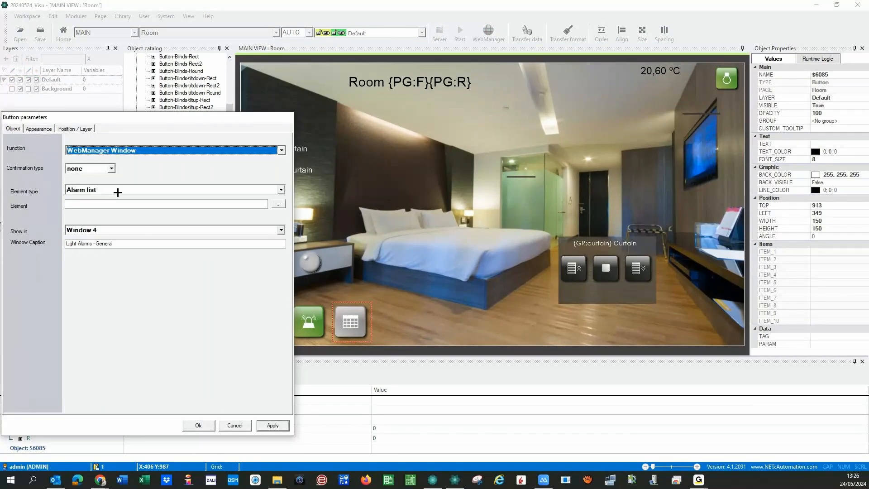
click(281, 190)
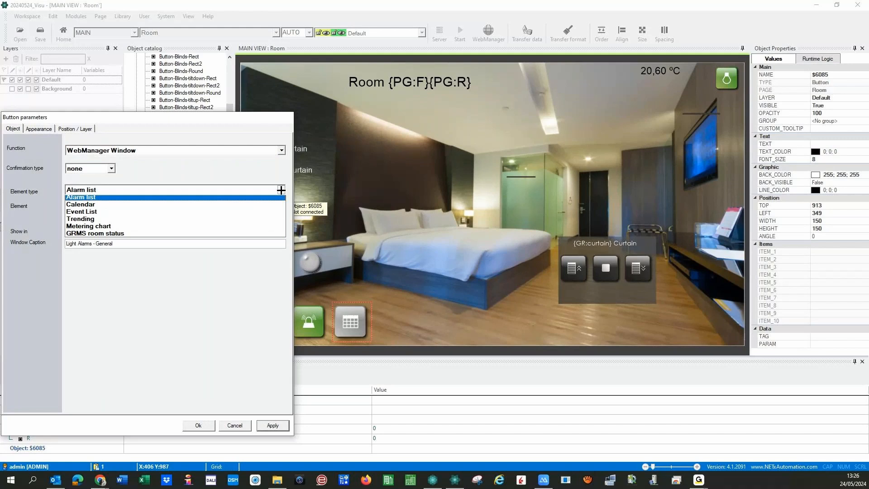
click(176, 204)
click(278, 204)
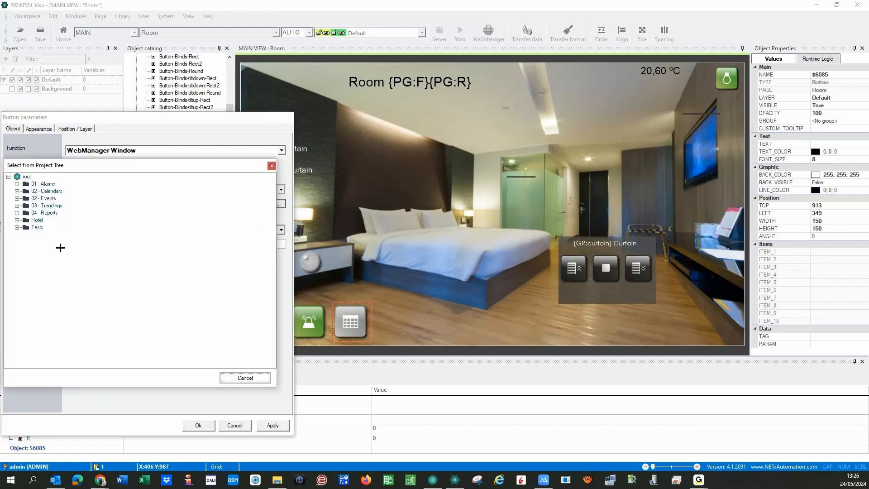
click(17, 191)
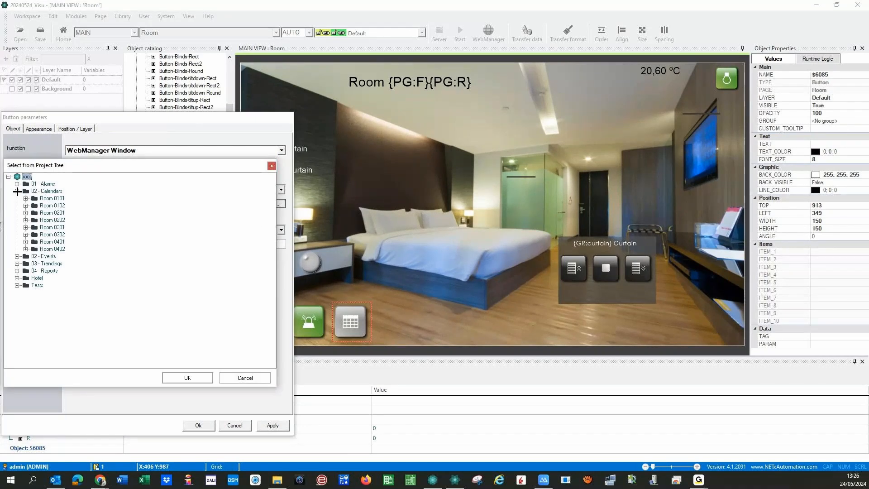
click(184, 378)
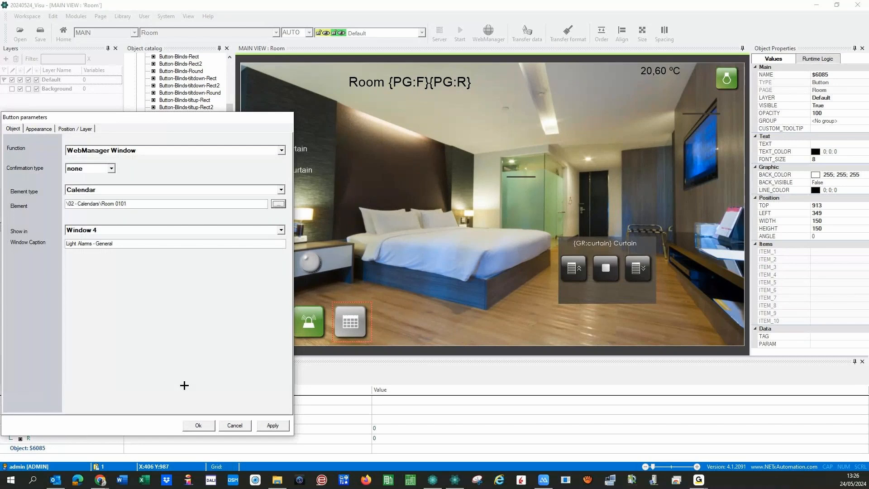
- Replace 0101 in the calendar path with the page variables {PG:F}{PG:R}
double_click(121, 203)
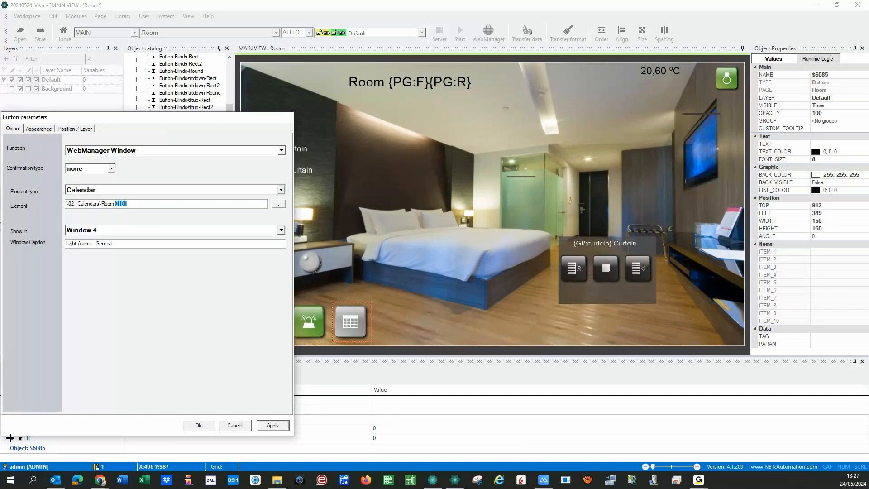
click(9, 438)
drag(123, 115, 470, 124)
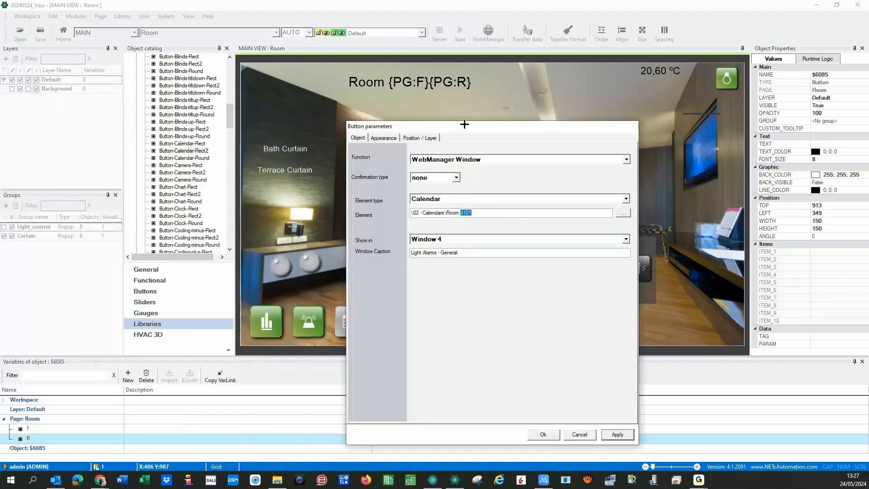
click(50, 428)
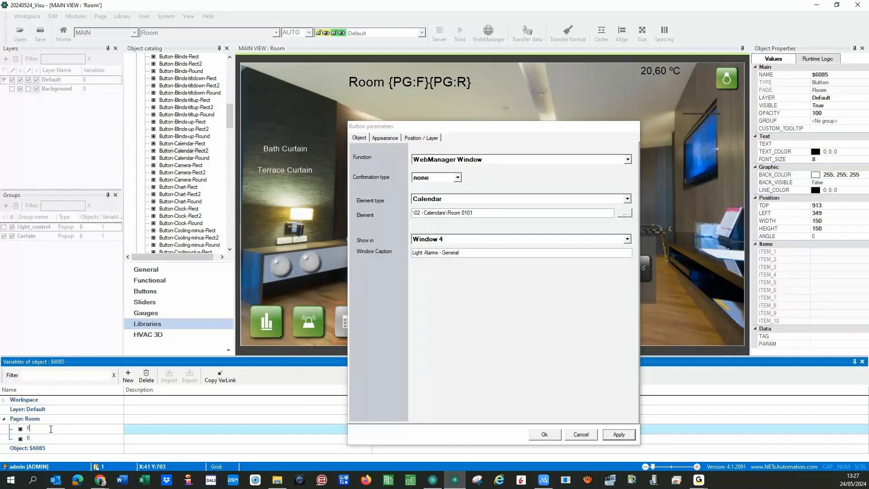
click(472, 213)
key(BackSpace)
key(BackSpace)
key(BackSpace)
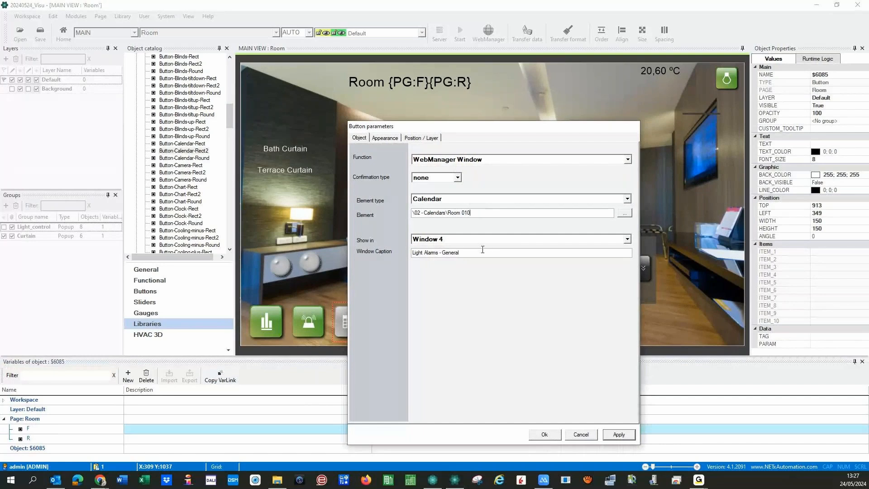
key(BackSpace)
text({PG:F}{PG:R})
- Caption the window 'Lights Calendar Room' and apply the button settings
triple_click(446, 254)
text(Cale)
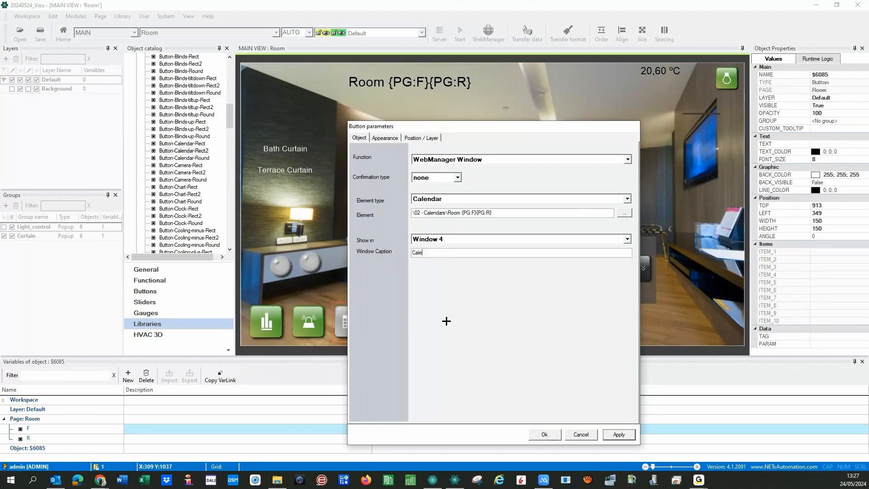
text(nda)
text(r)
key(Home)
text(Lights Calendar Room)
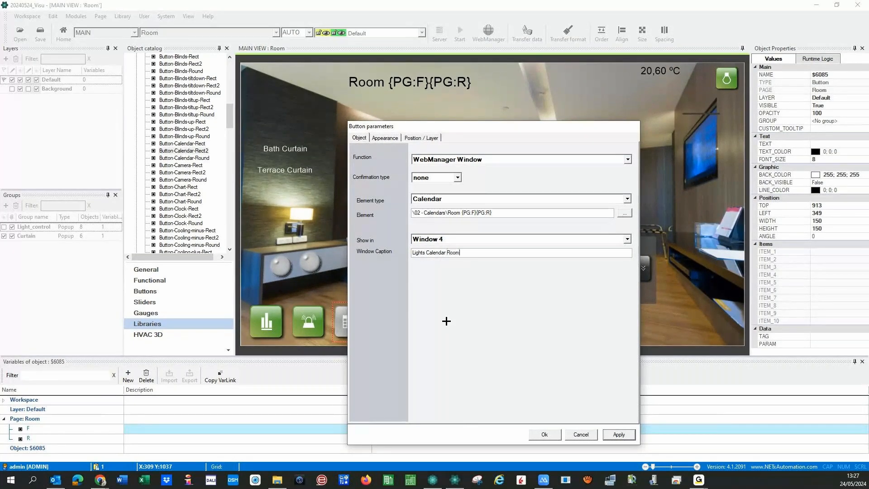
click(619, 435)
click(545, 433)
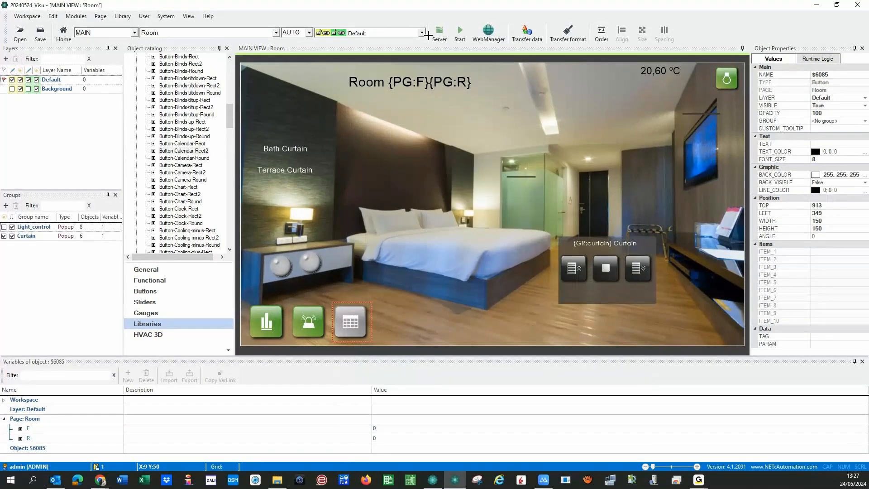
- Select the Home page, save and start runtime, and open a room page's Lights Calendar Room
click(277, 33)
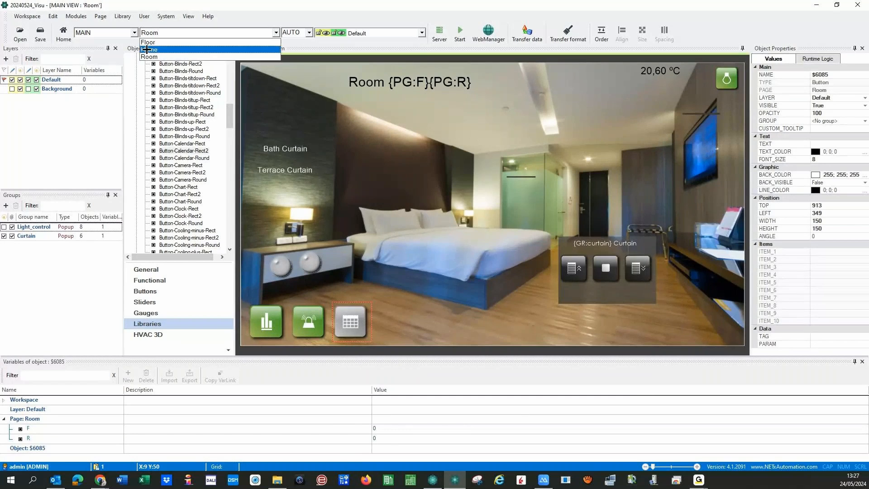
click(267, 48)
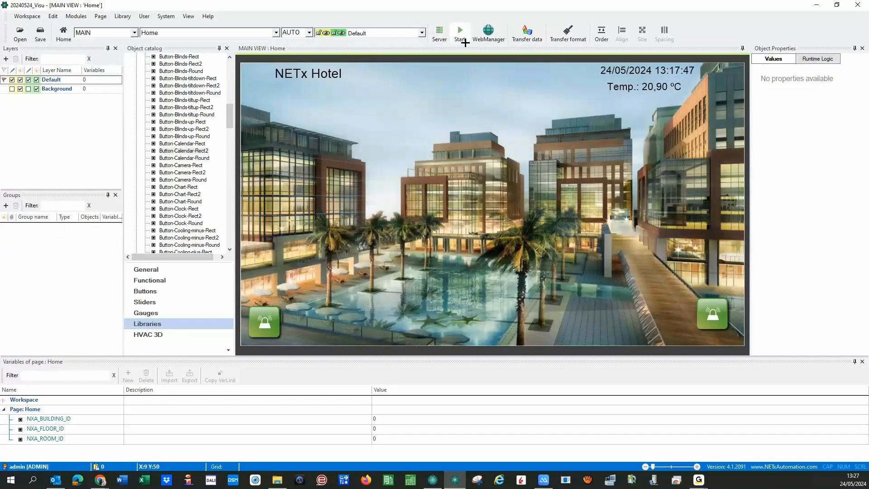
click(457, 34)
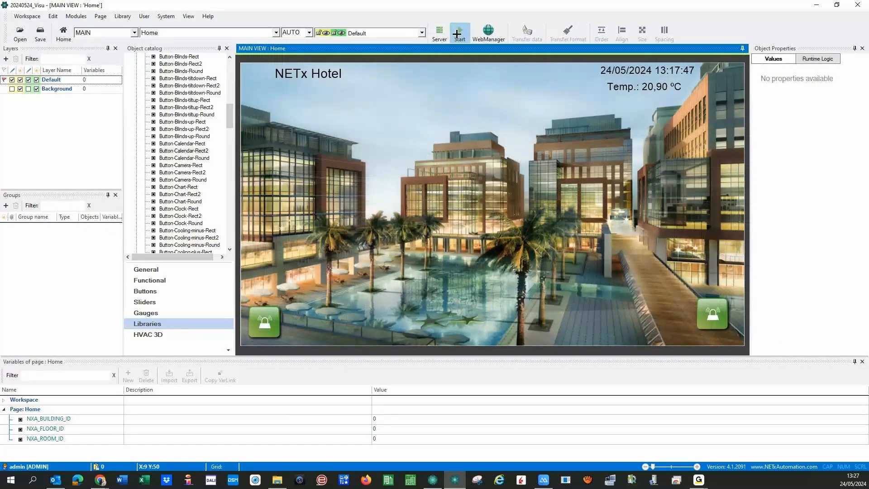
click(404, 270)
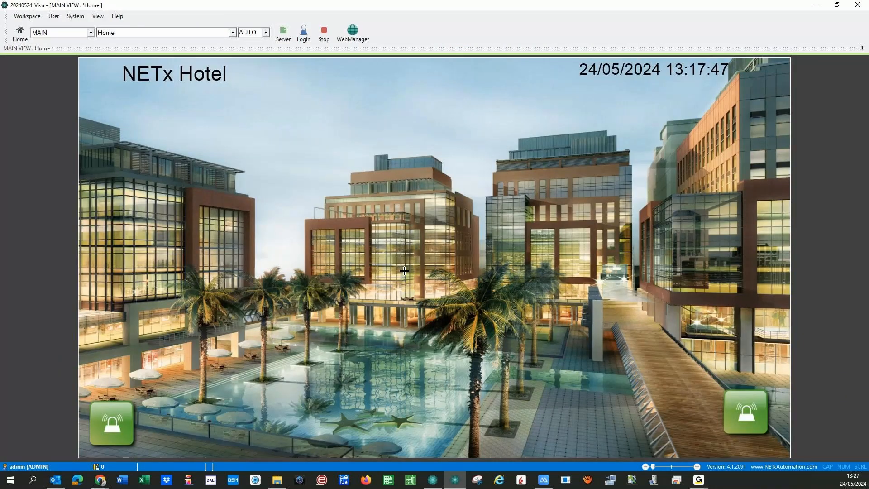
click(233, 32)
click(144, 71)
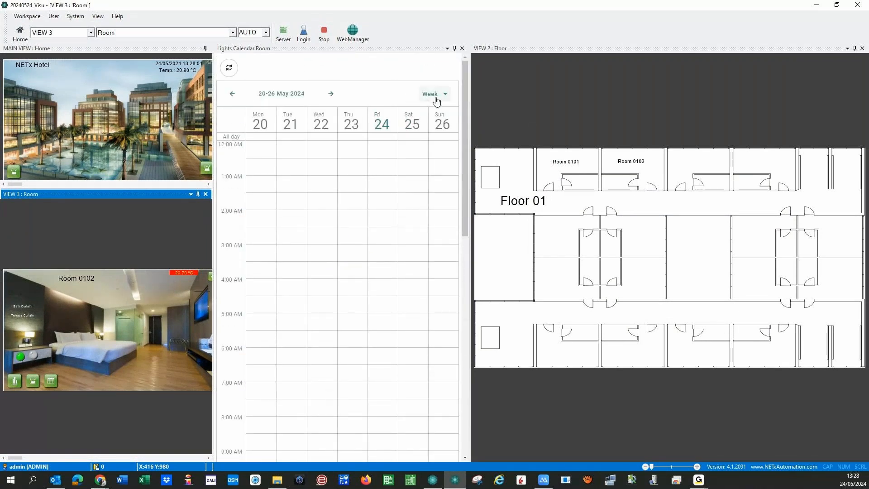
- Switch the lights calendar from Week to Month view, undock it and enlarge the floating window
click(437, 100)
click(418, 160)
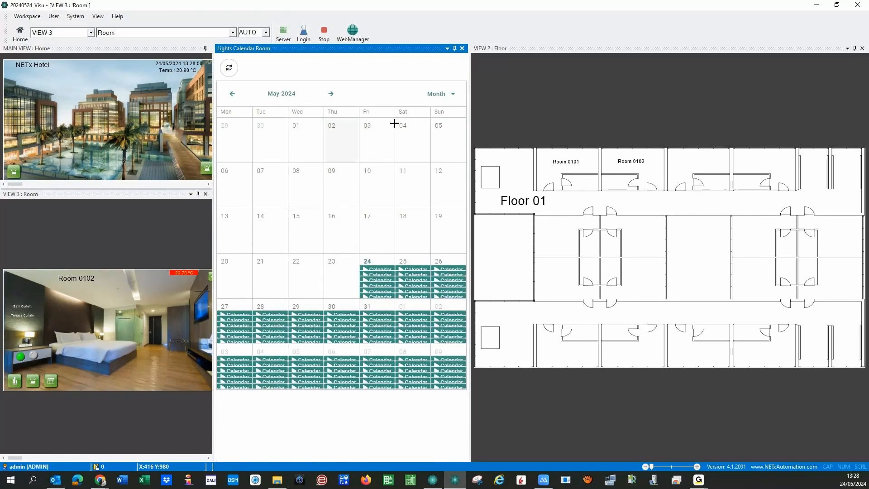
drag(423, 50, 444, 229)
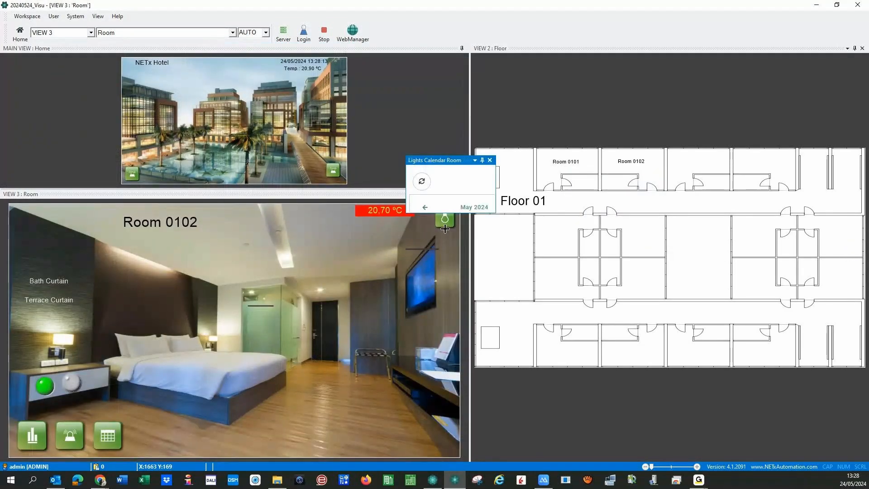
drag(495, 213, 817, 424)
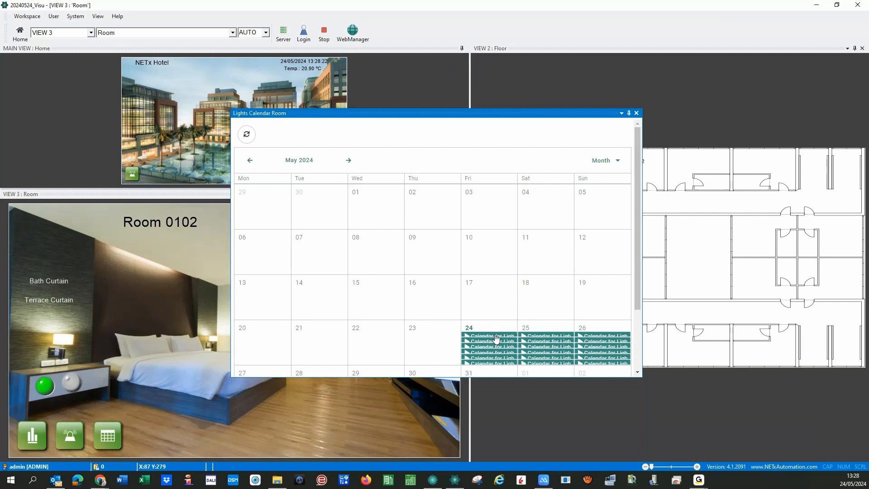
- Inspect the Light Bath occurrence's edit form, close it unchanged, and stretch the window wider and taller
click(496, 338)
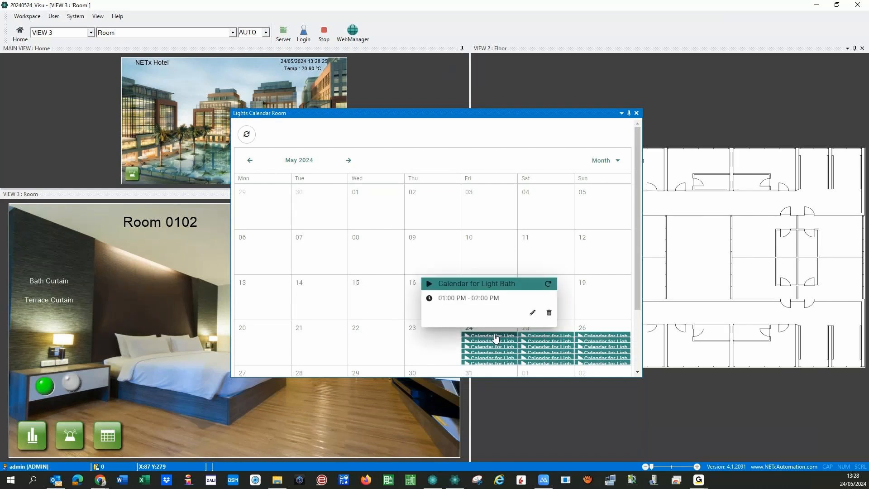
right_click(496, 339)
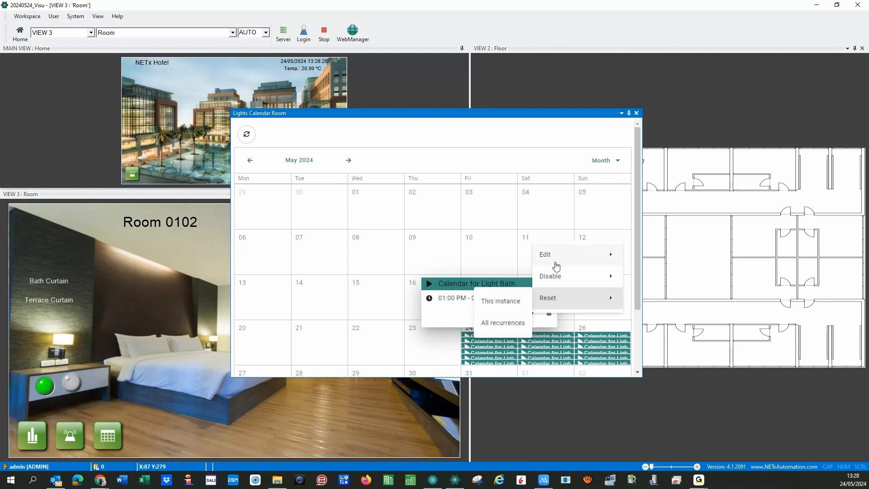
mouse_move(548, 254)
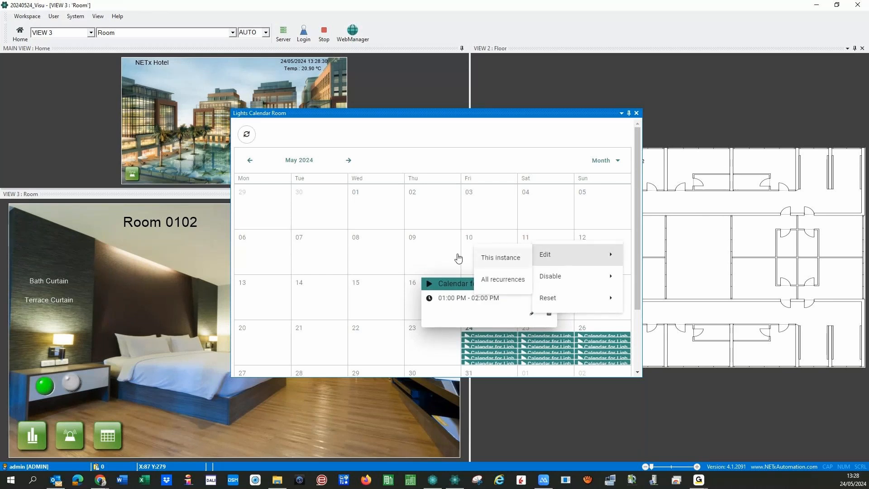
click(500, 257)
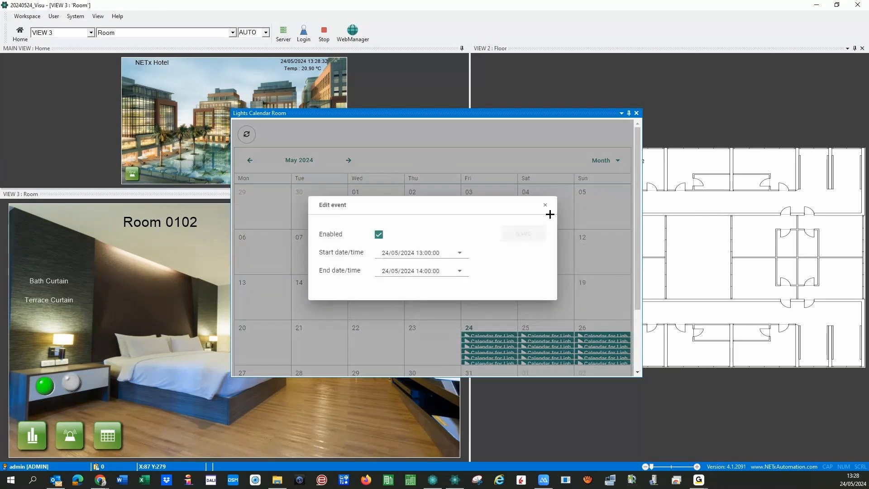
click(544, 206)
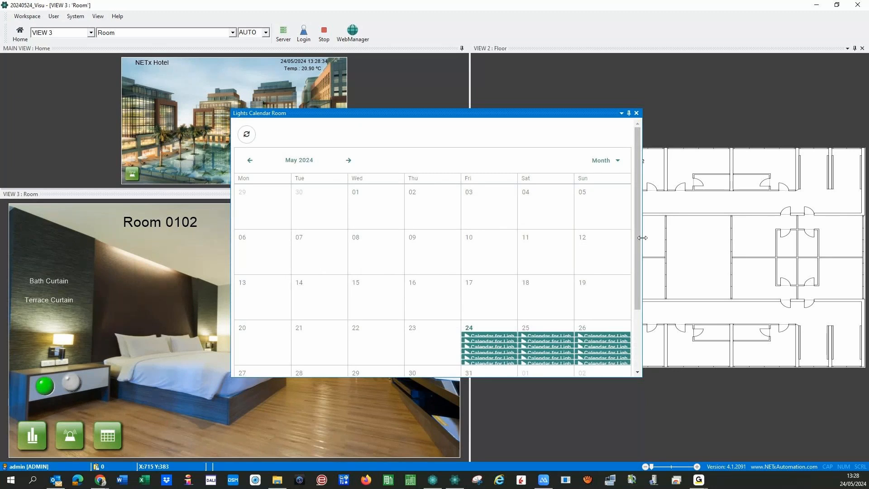
drag(643, 237, 790, 237)
drag(455, 377, 450, 464)
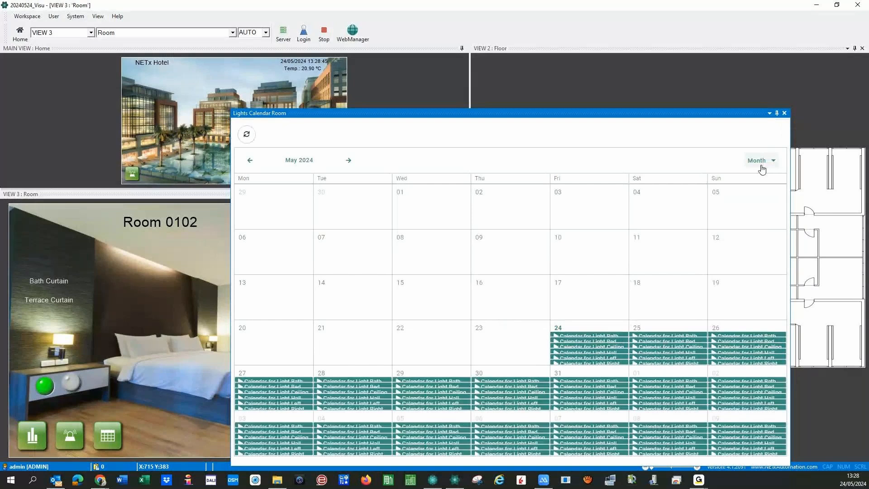
- Switch the lights calendar to the Day view
click(768, 165)
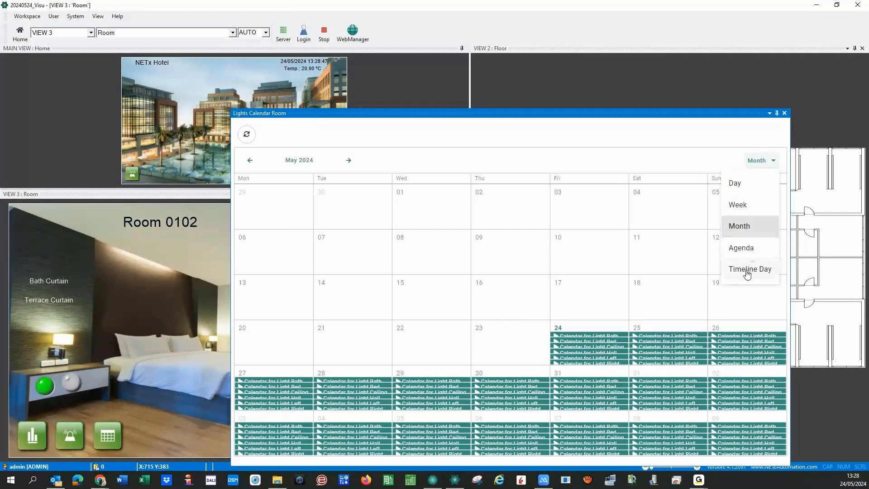
click(742, 184)
scroll(573, 265, down, 10)
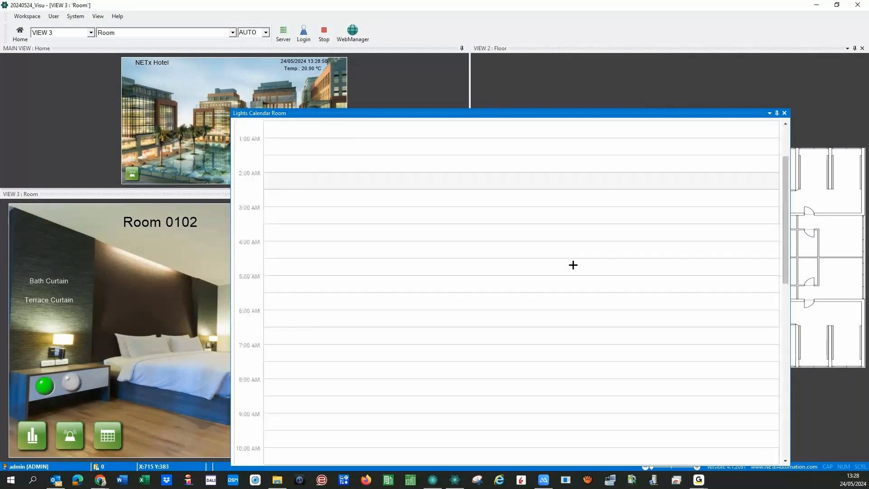
scroll(573, 262, up, 5)
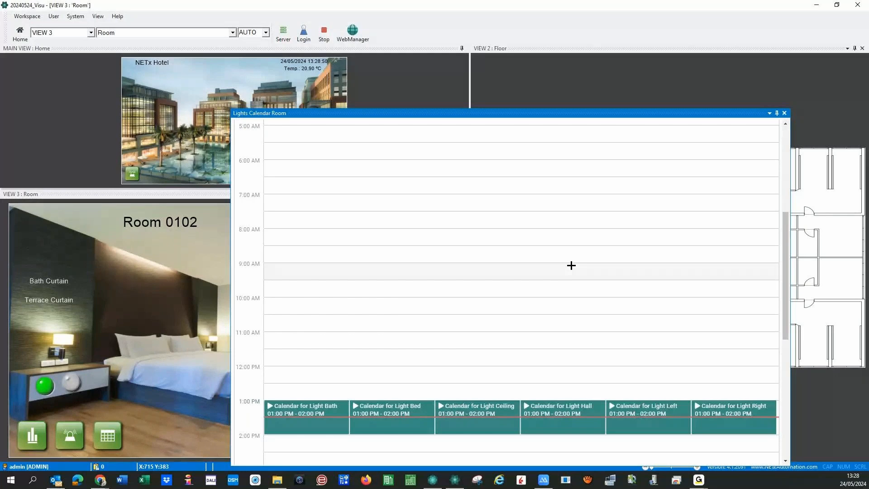
- View the Light Bath event's details and its Edit/Disable/Reset options, then dismiss the menu
click(277, 427)
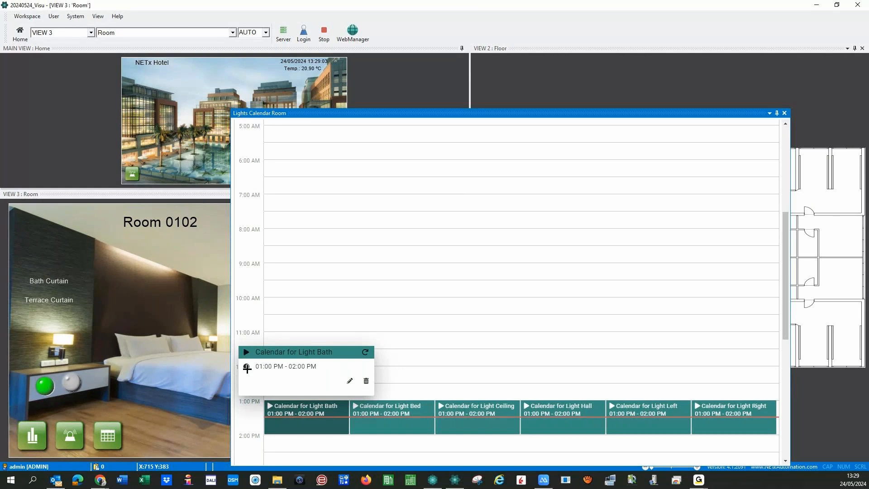
click(349, 381)
mouse_move(371, 420)
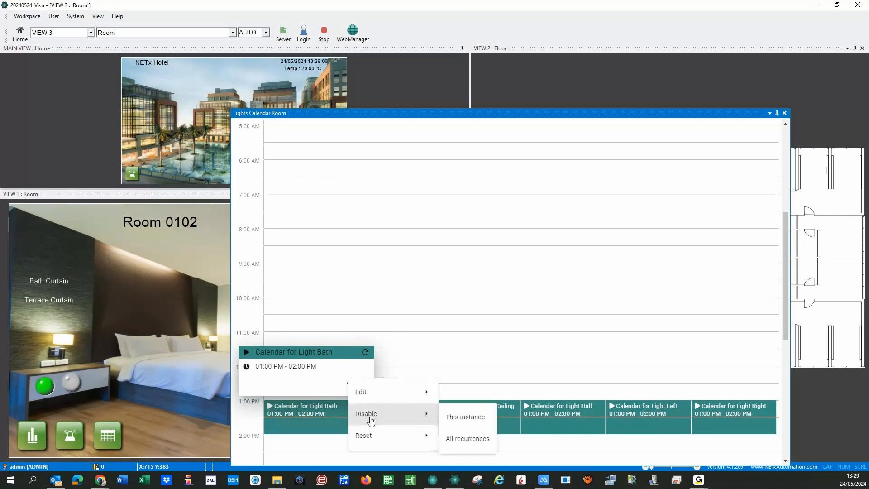
mouse_move(371, 436)
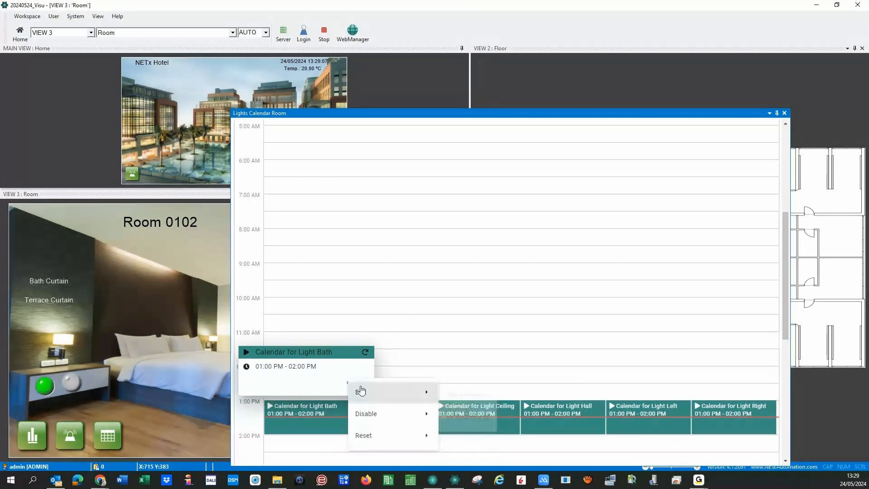
click(416, 357)
- Start an Add event at 11:30 and browse the Start Action list without choosing one
double_click(430, 341)
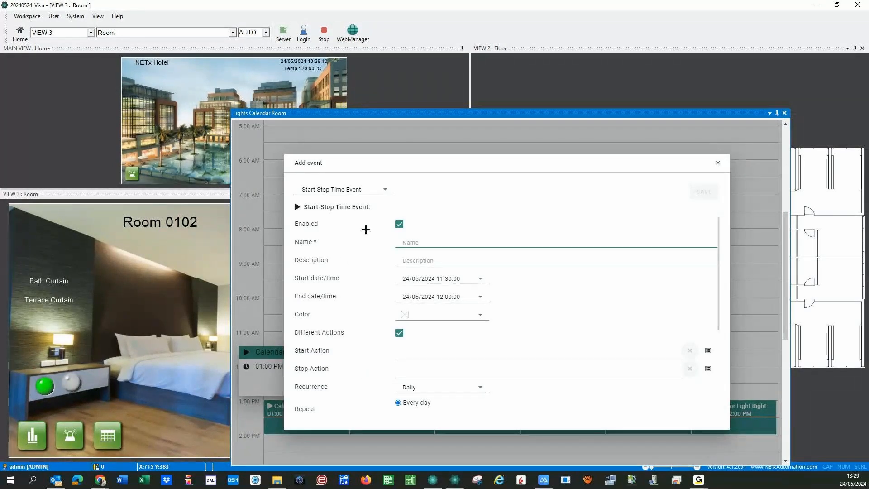
scroll(335, 328, down, 3)
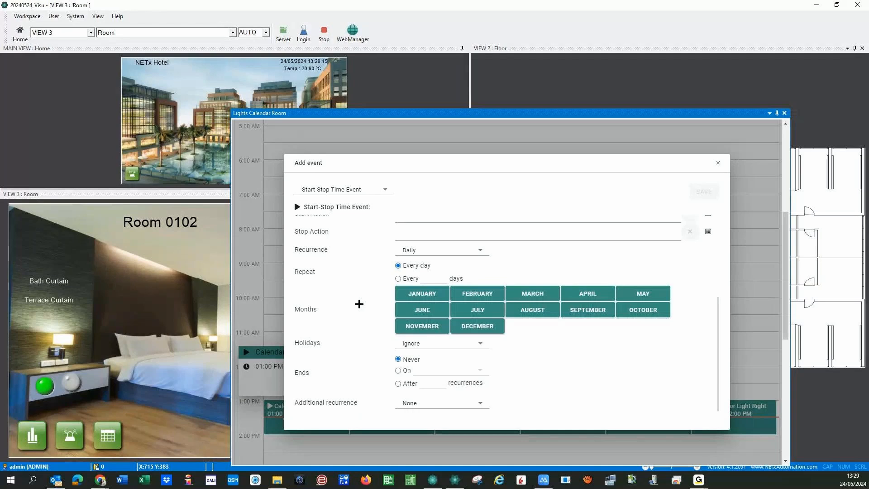
scroll(510, 234, up, 3)
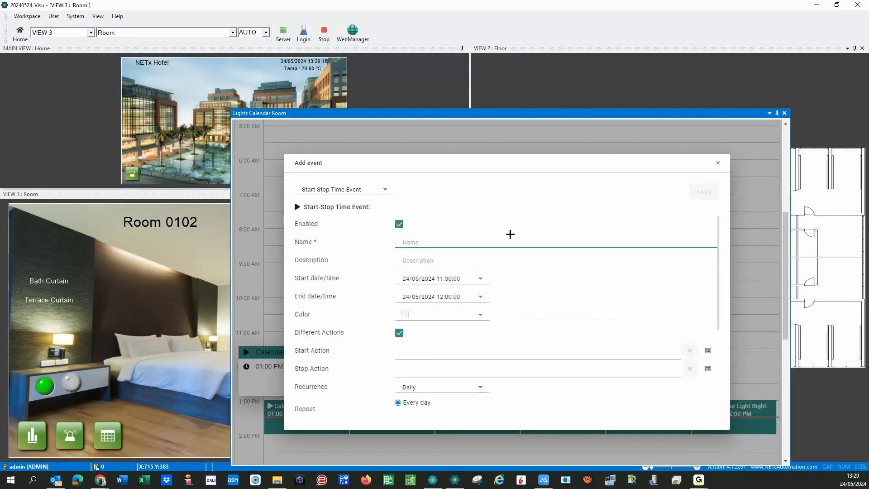
click(628, 358)
click(709, 353)
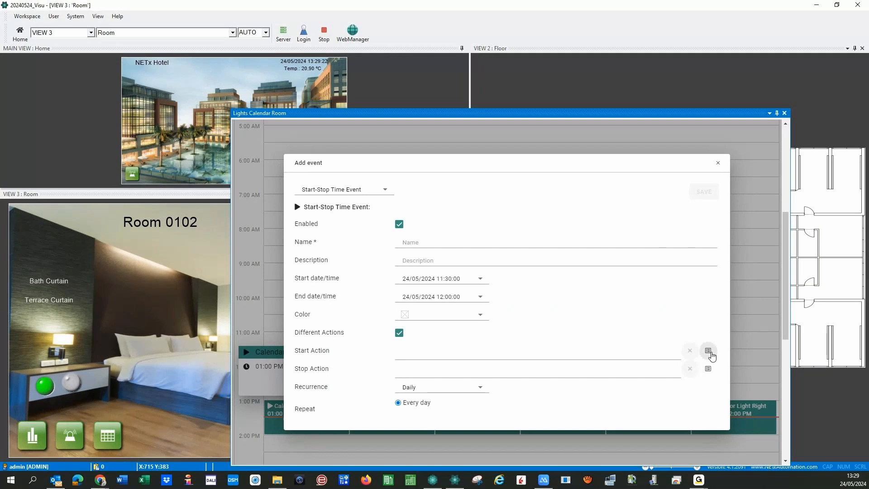
click(708, 352)
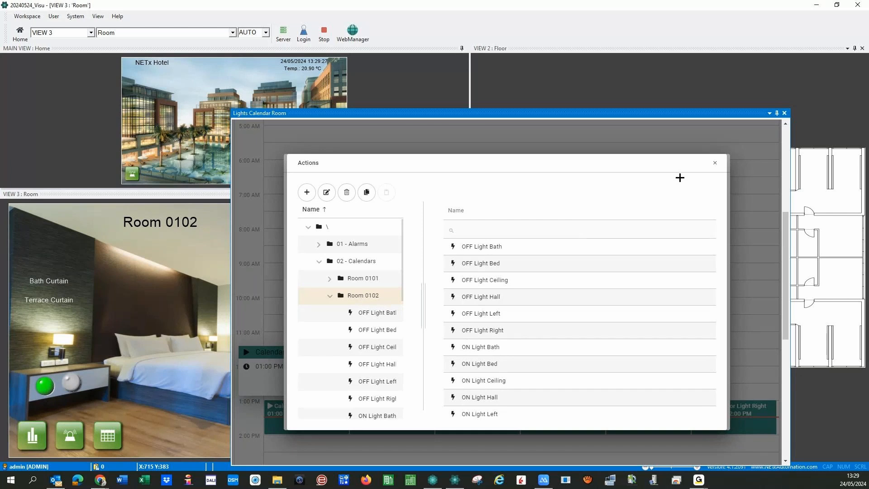
click(715, 163)
- Cancel the new event, close the lights calendar window, and switch to the MAIN Home view
click(719, 163)
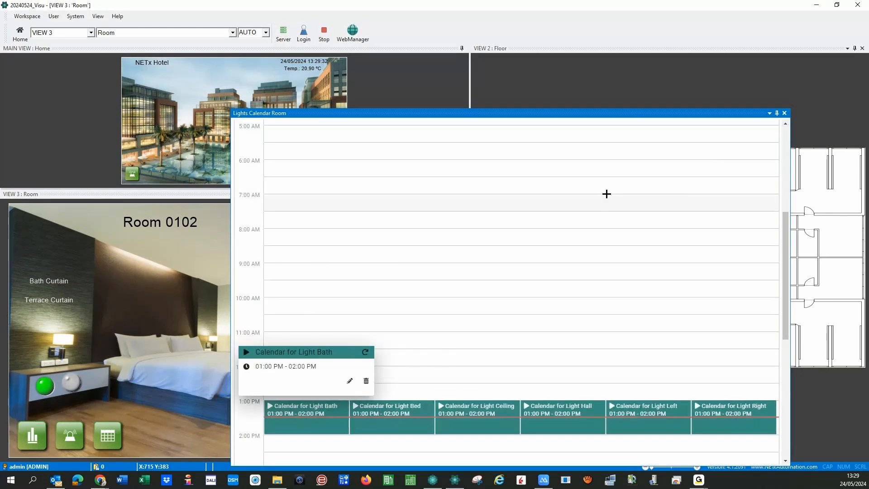
click(785, 114)
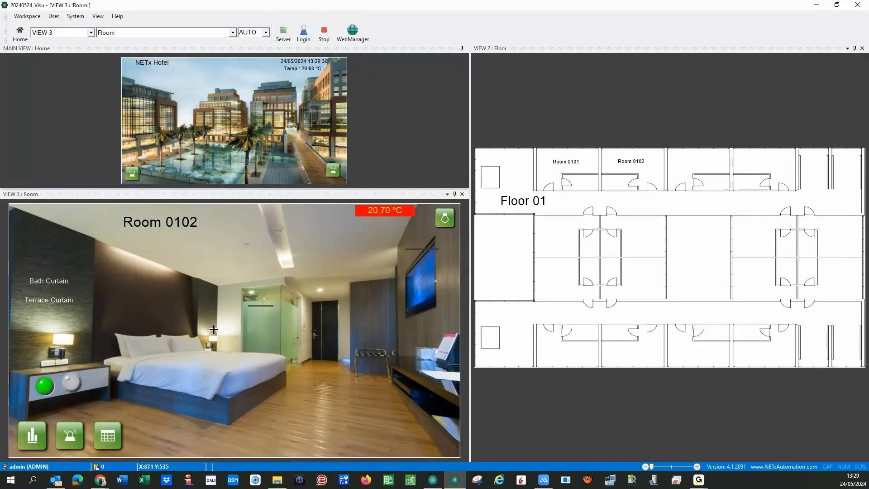
click(324, 33)
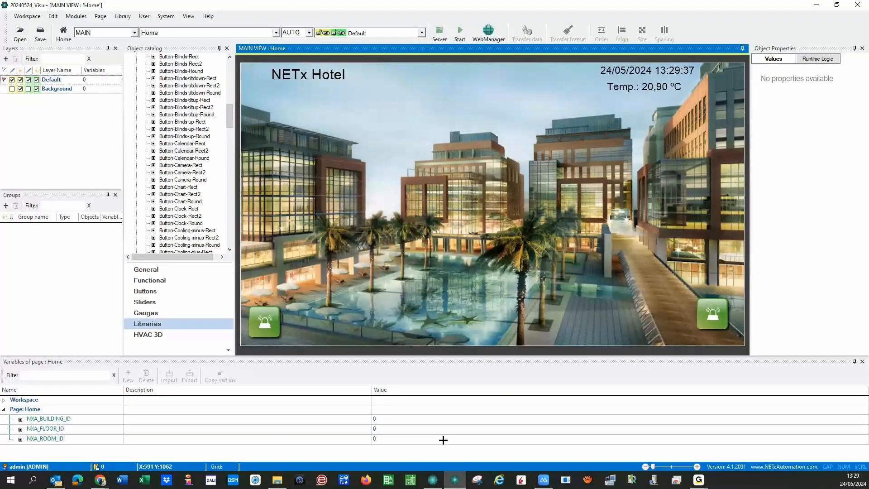
- Open and close Fidelio/Opera Room definitions in Core Server Studio, then expand the Module branch
click(433, 480)
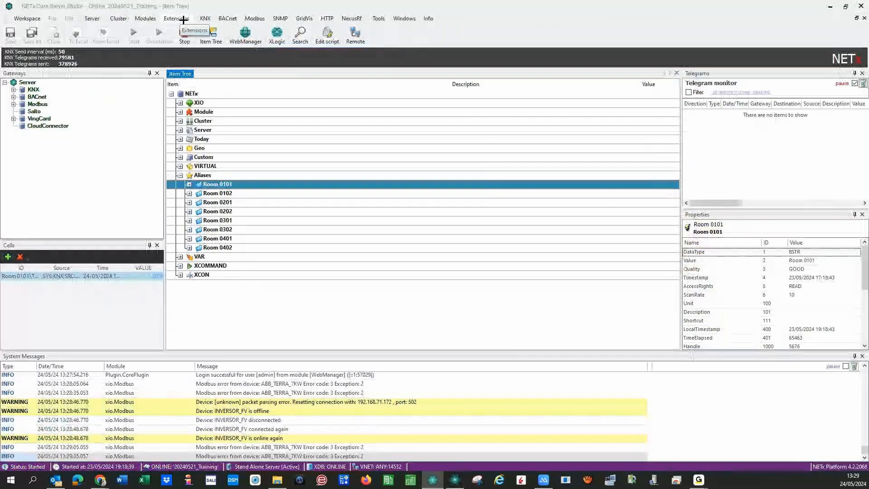
click(145, 18)
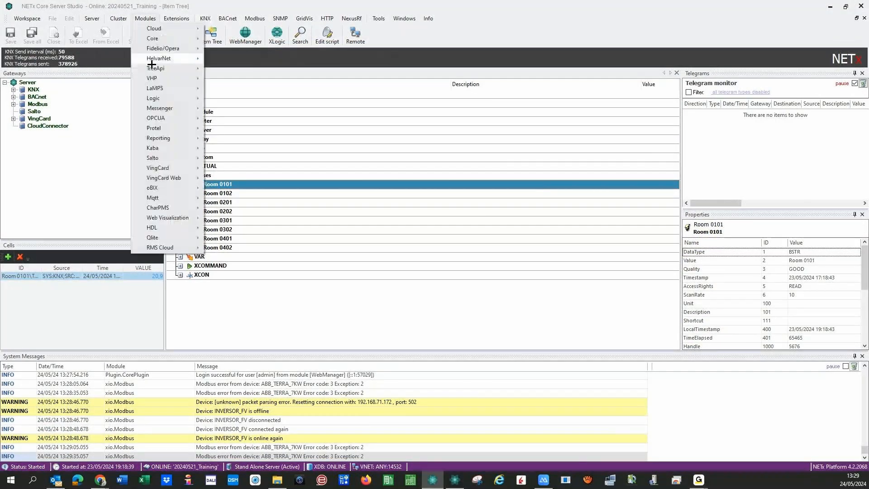
mouse_move(157, 49)
click(240, 60)
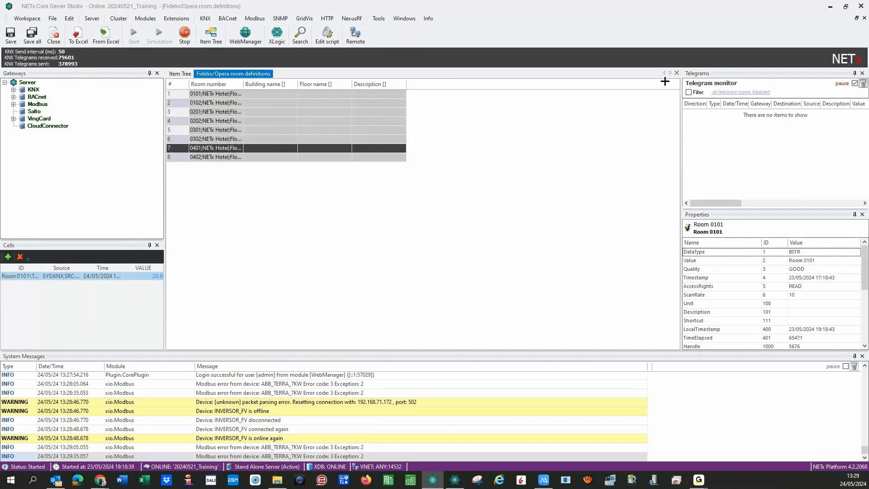
click(677, 72)
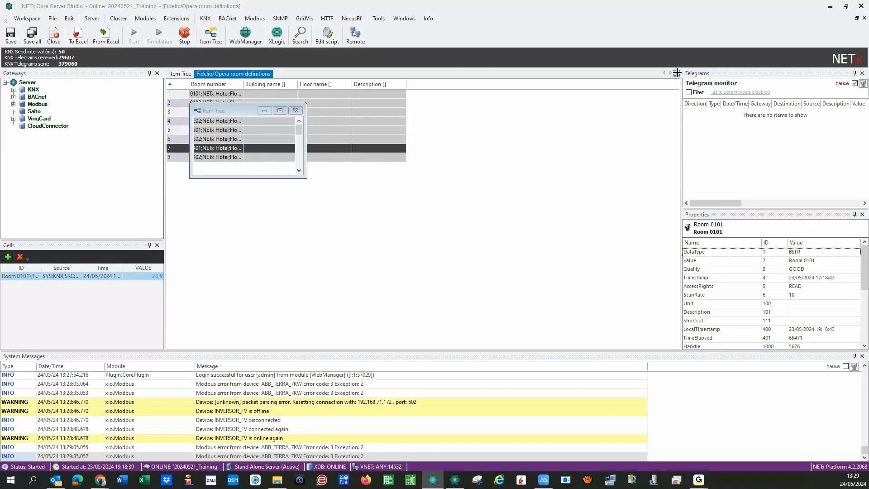
click(180, 111)
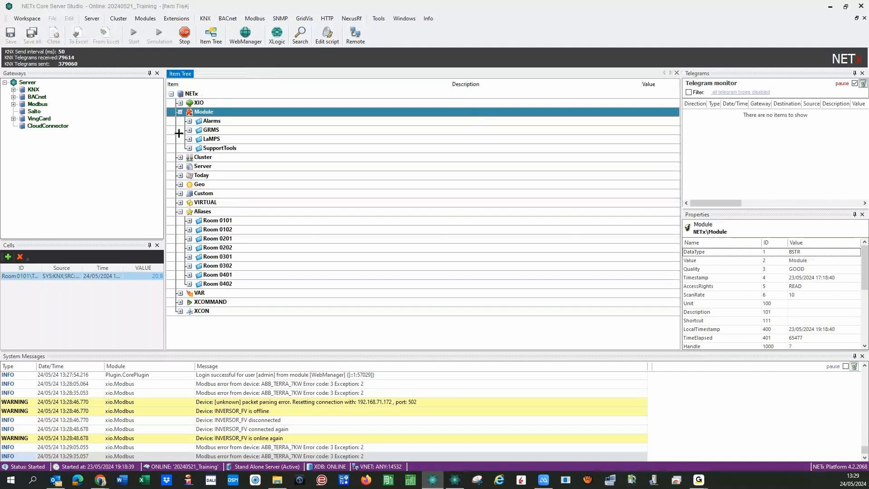
click(189, 131)
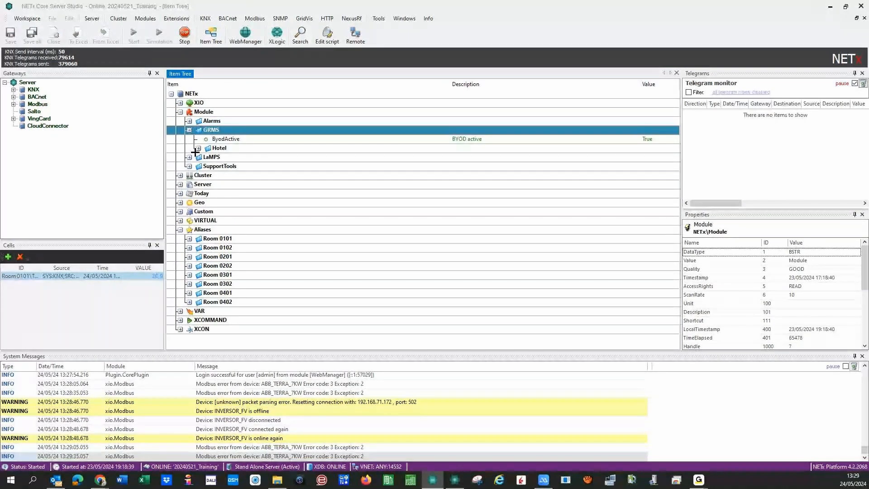
click(198, 149)
click(207, 157)
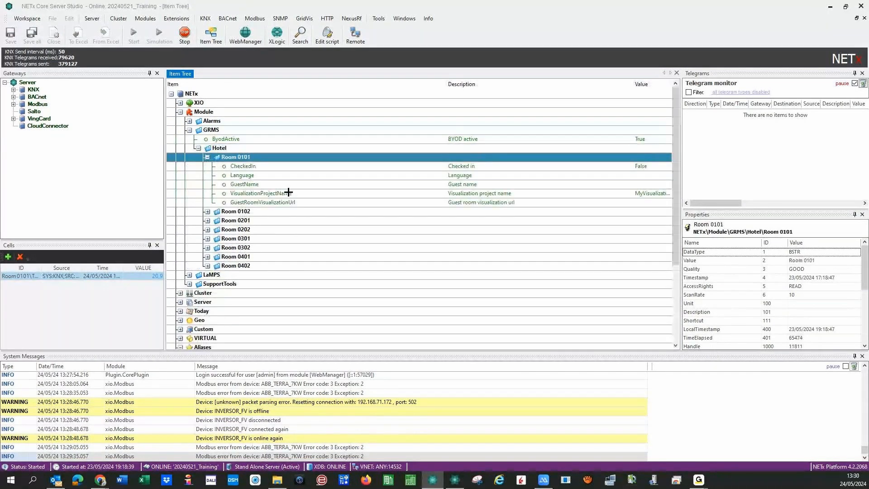
click(256, 166)
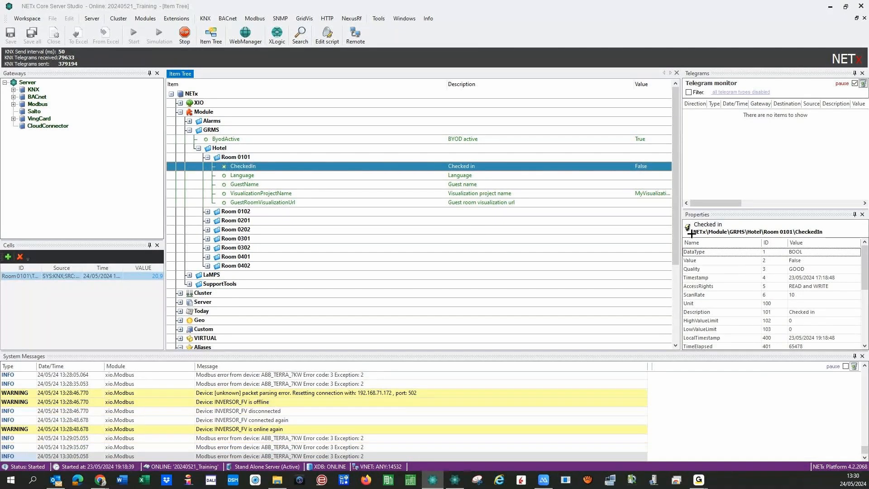
drag(814, 231, 675, 235)
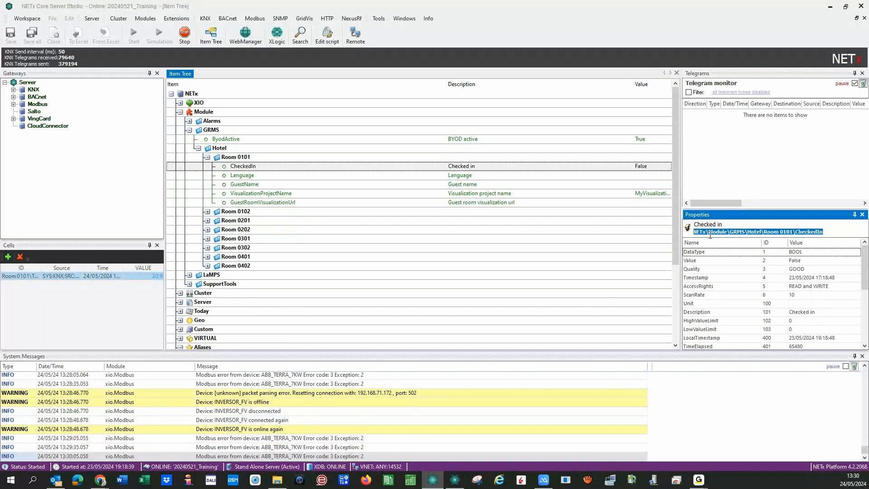
click(317, 177)
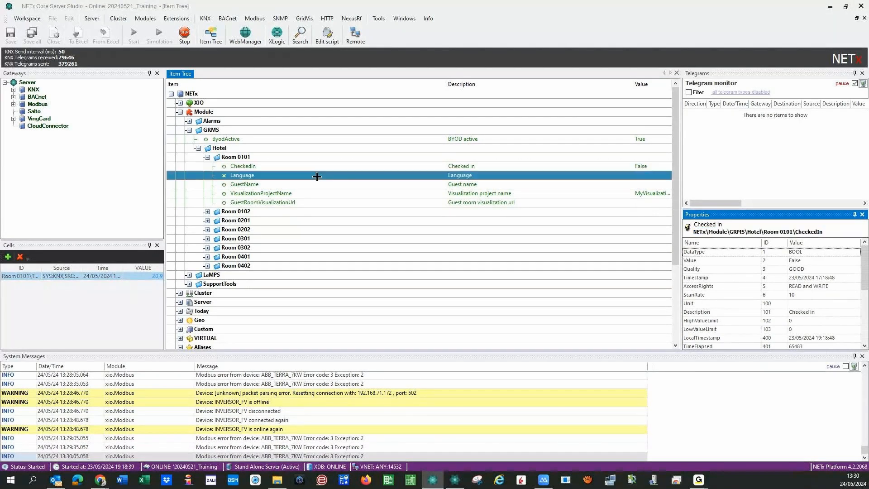
click(354, 186)
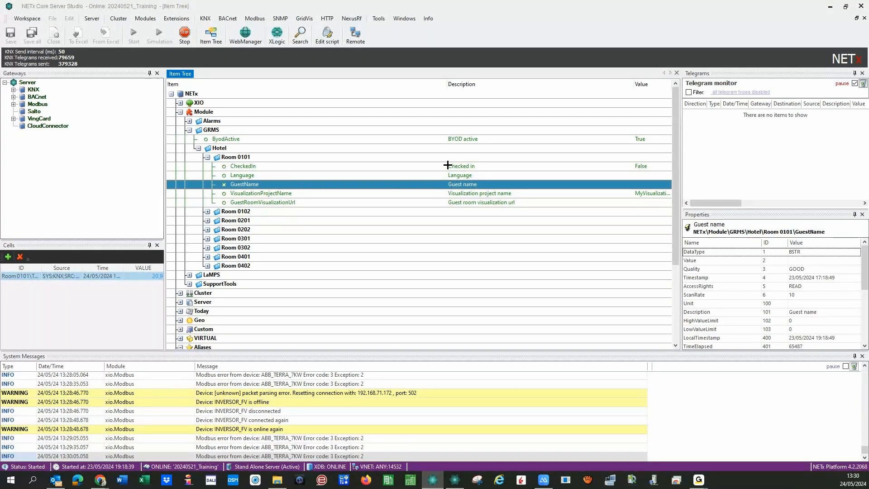
drag(826, 232, 722, 241)
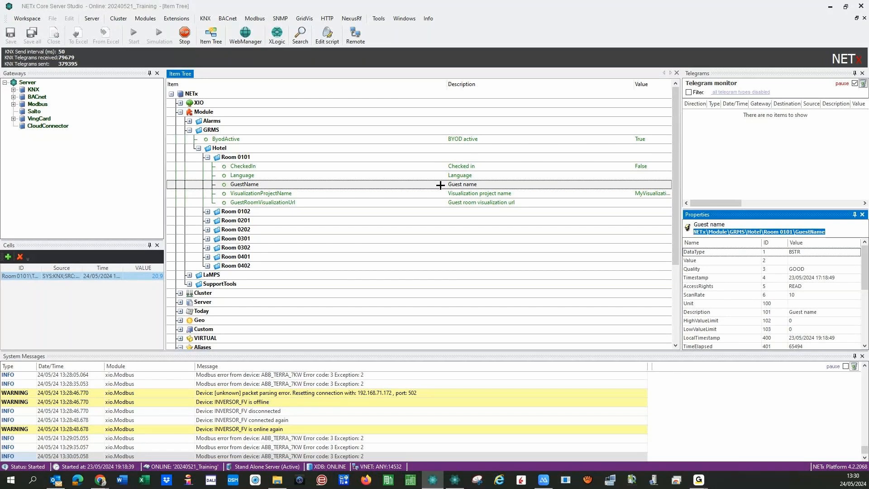
key(Up)
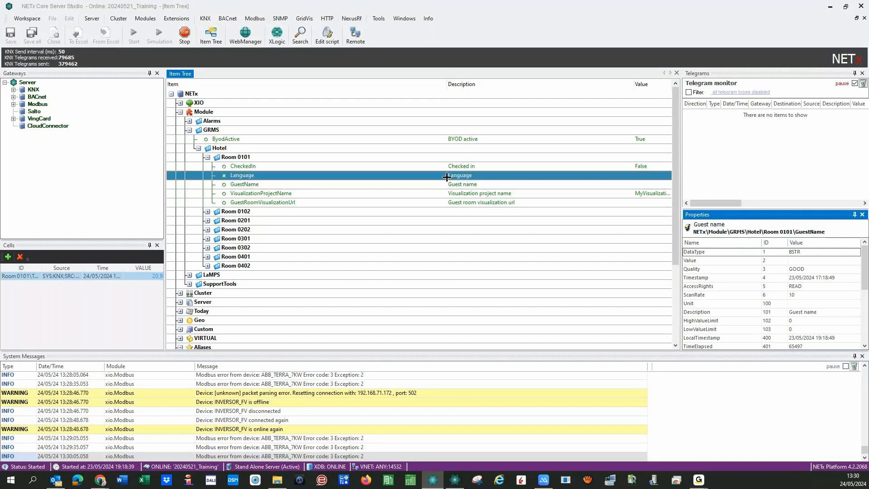
key(Up)
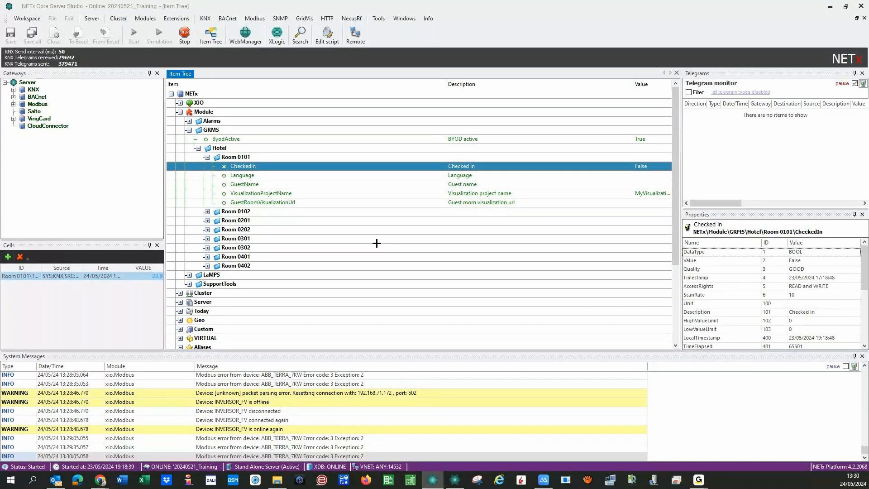
click(409, 482)
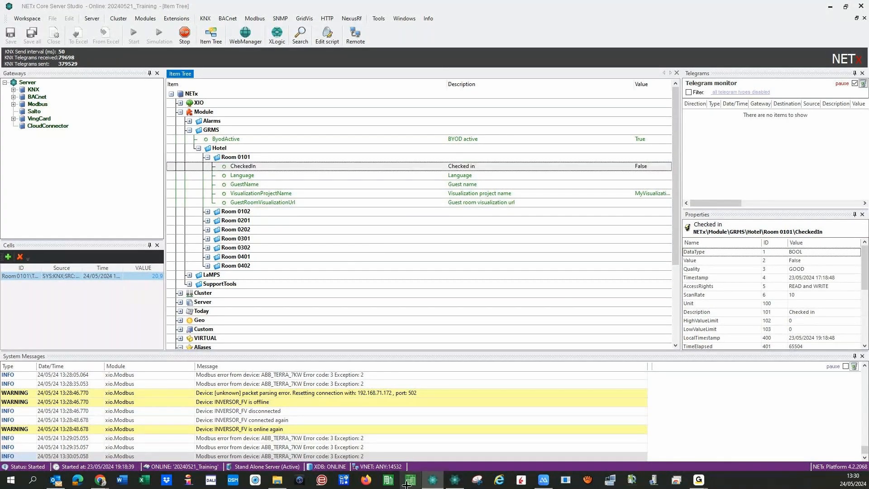
- Place a Multi Text on the Room page bound to GRMS Hotel\Room 0101\CheckedIn
click(455, 481)
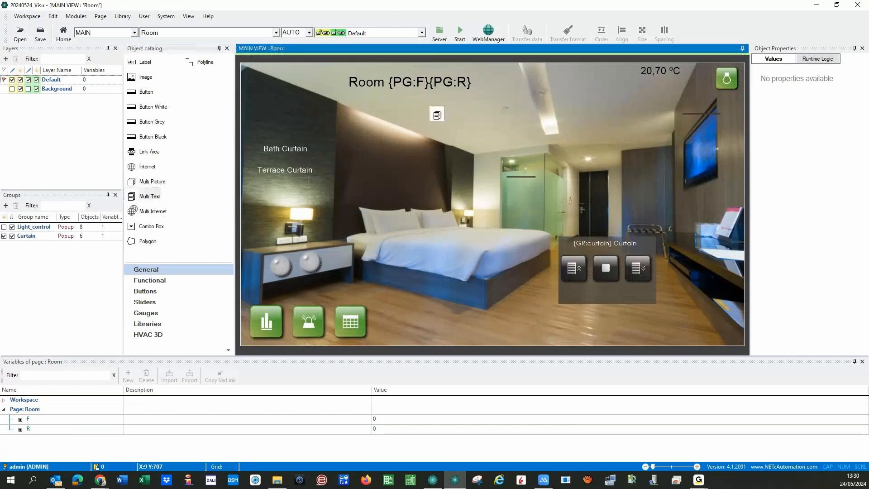
drag(436, 115, 437, 114)
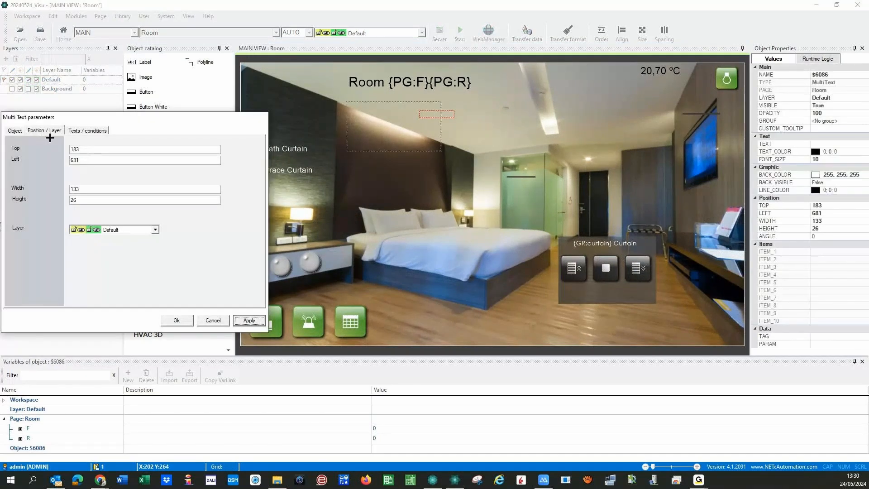
click(16, 130)
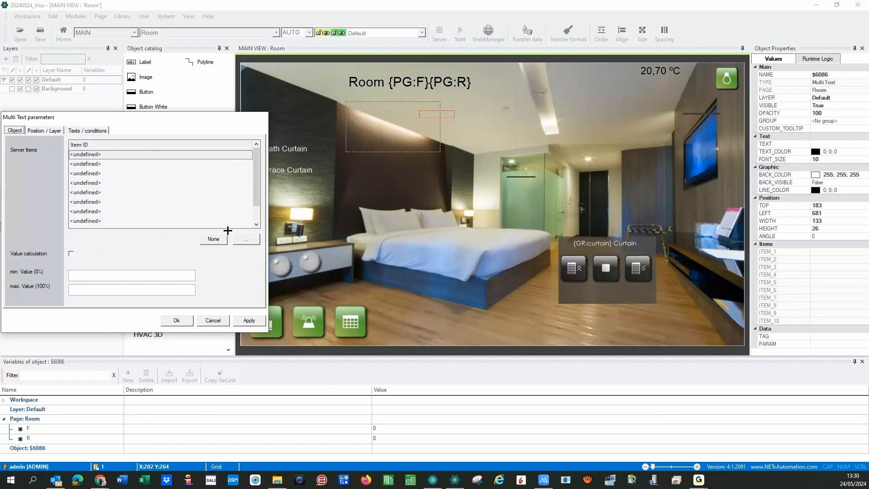
click(246, 239)
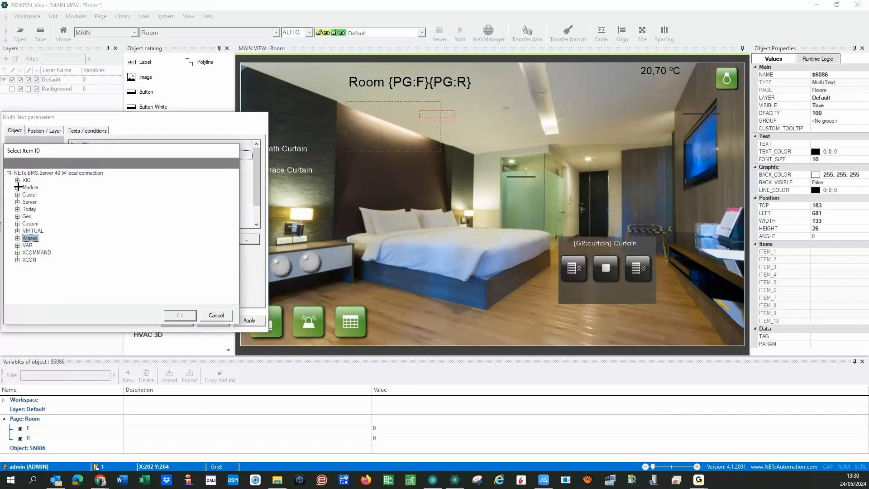
click(18, 187)
click(26, 202)
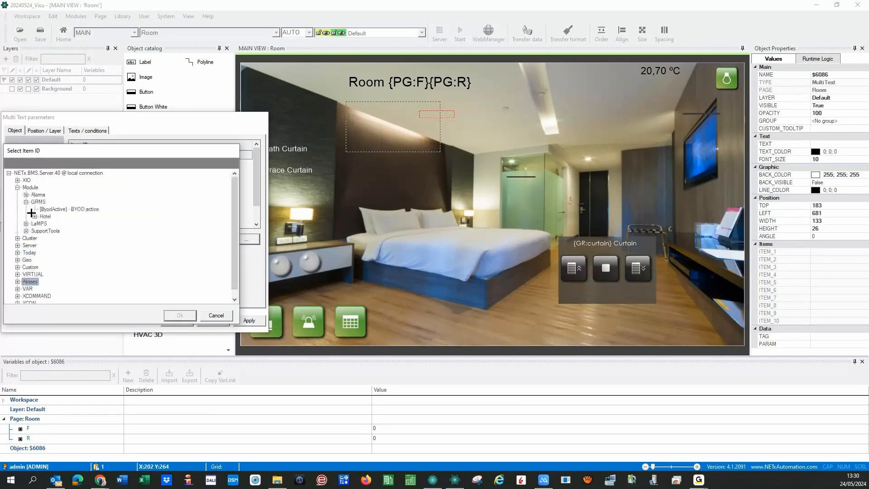
click(35, 217)
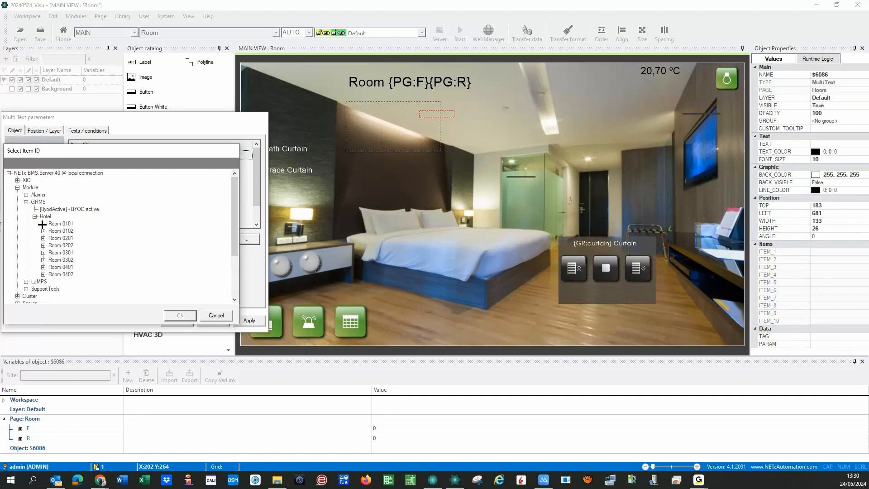
click(43, 223)
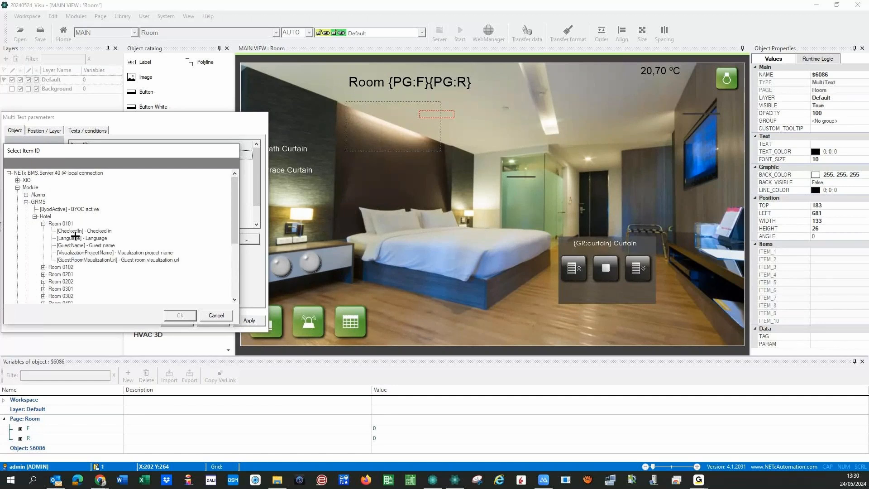
double_click(106, 232)
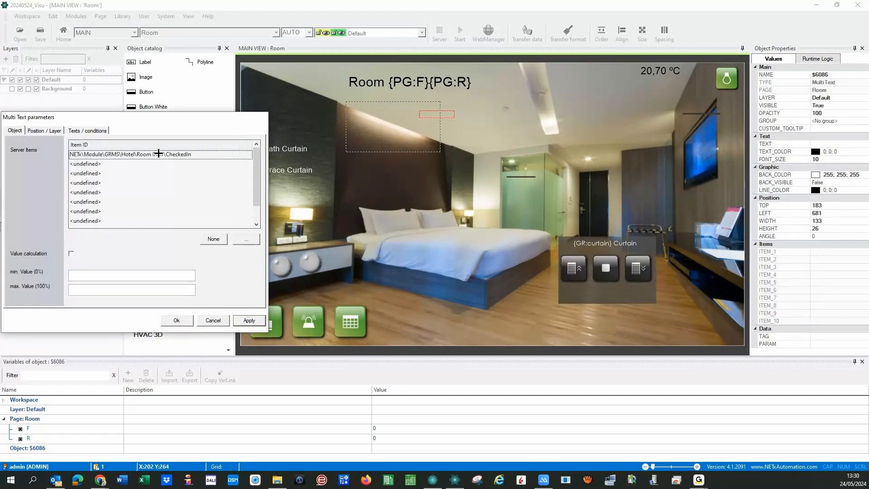
- Replace the 0101 in the server item path with the page variables {PG:F}{PG:R}
click(12, 432)
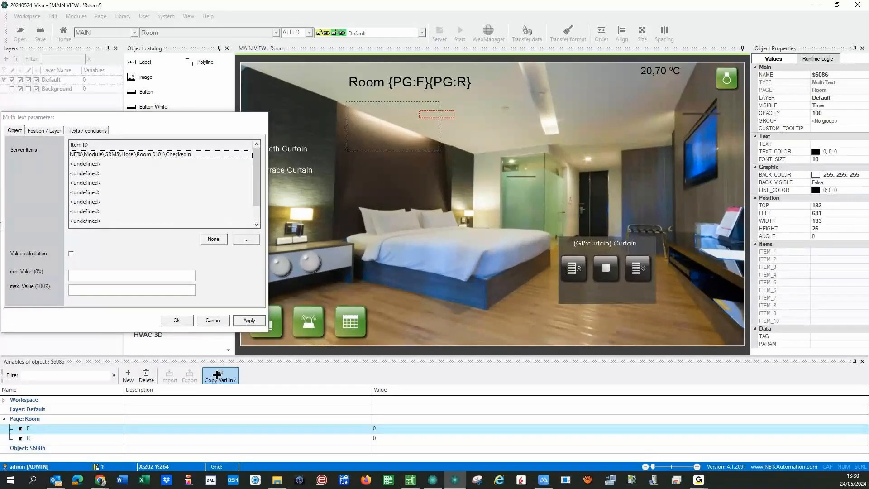
double_click(153, 156)
click(156, 154)
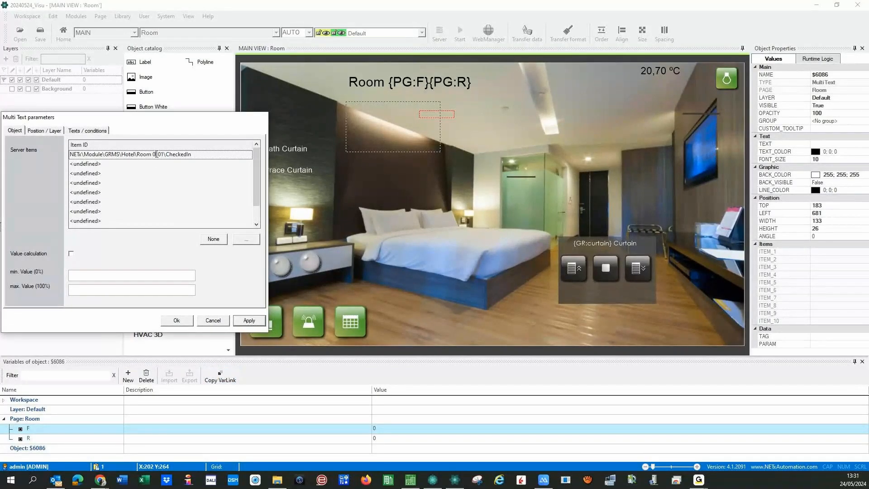
drag(152, 155, 158, 154)
text({PG:F})
key(shift+Right)
key(shift+Right)
text({PG:F})
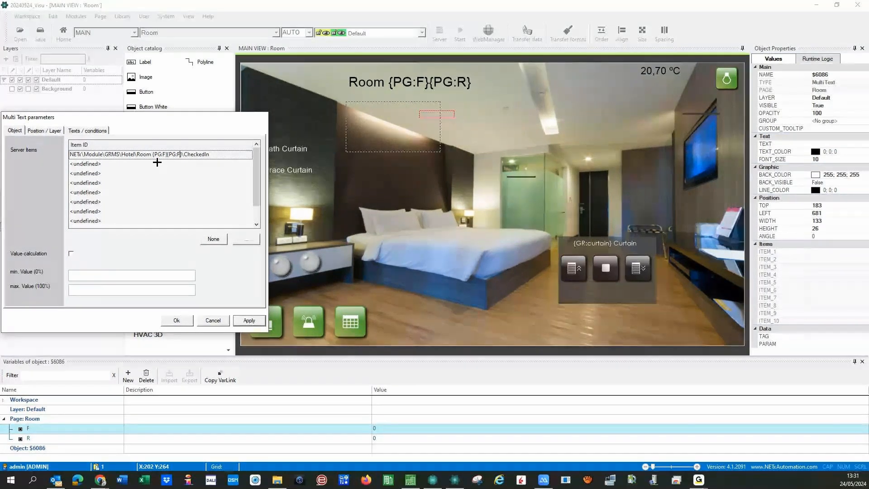
key(BackSpace)
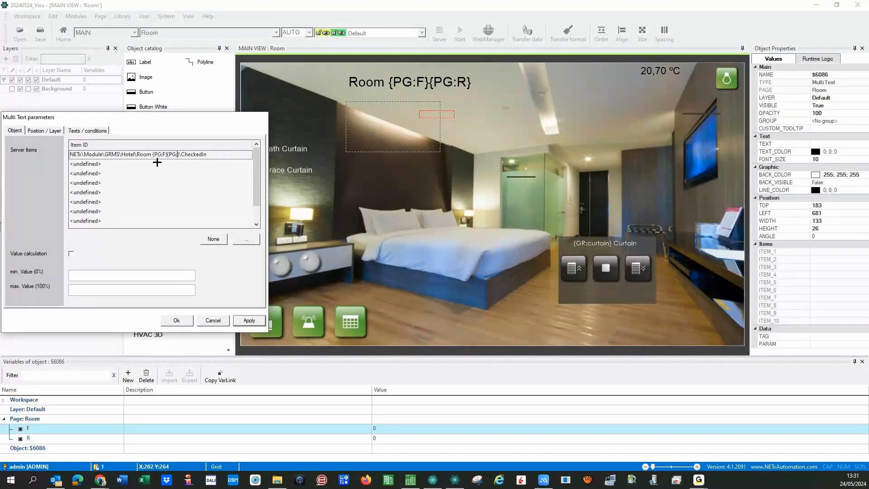
- Make Text 1 'FREE' show when the value equals 0
click(88, 130)
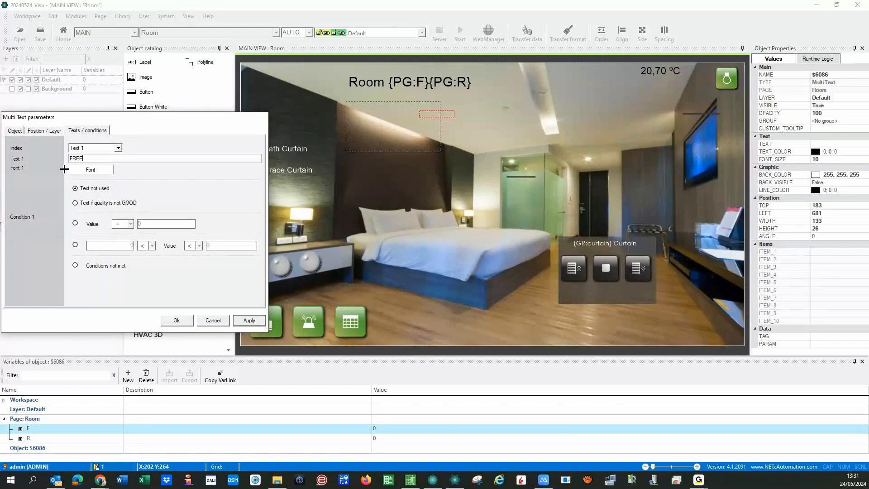
click(75, 222)
click(244, 320)
- Set Text 2 to 'OCCUPIED' shown when the value equals 1
click(91, 148)
click(93, 158)
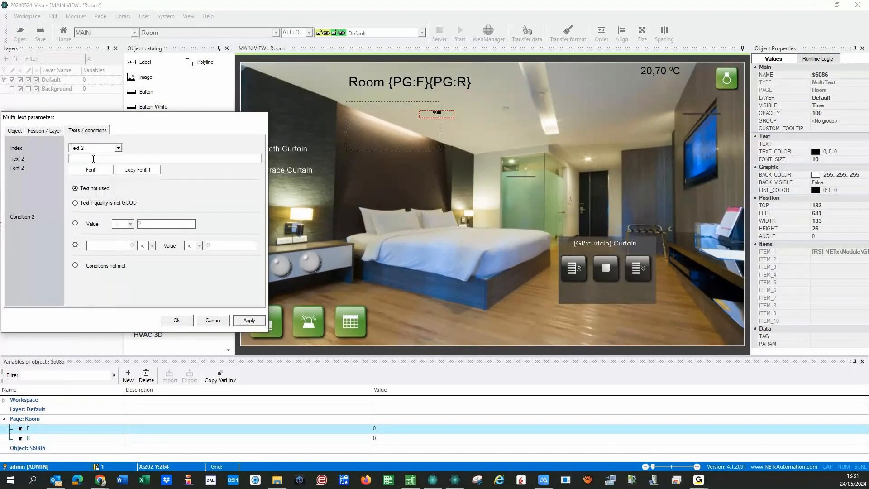
text(OCCUPIED)
click(75, 223)
text(1)
click(246, 320)
- Set Text 3 to '???' for data quality not GOOD, then return to Text 1
click(118, 148)
click(89, 163)
click(98, 161)
text(???)
click(75, 203)
click(239, 320)
click(118, 148)
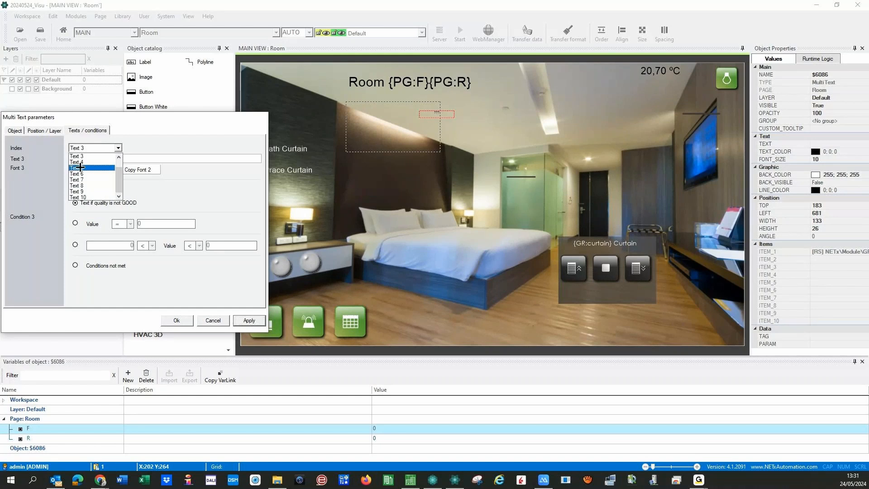
drag(120, 176, 120, 164)
click(86, 157)
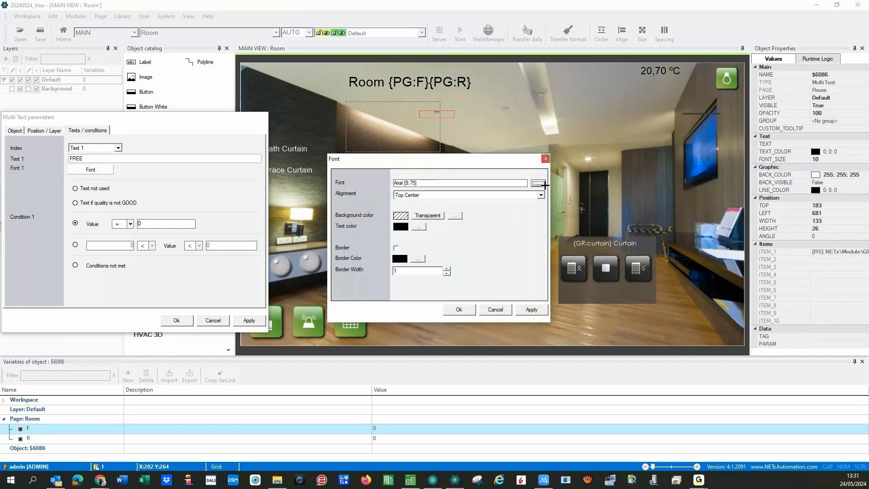
click(539, 183)
click(508, 190)
click(419, 226)
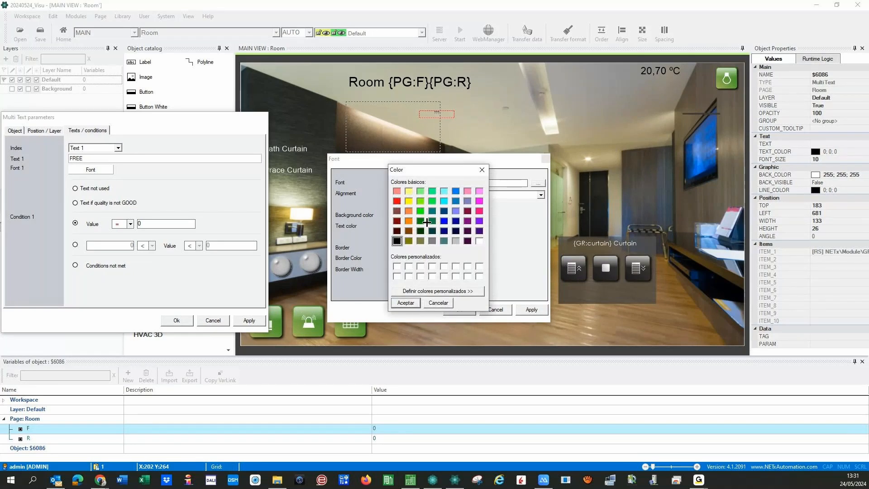
click(420, 221)
click(402, 303)
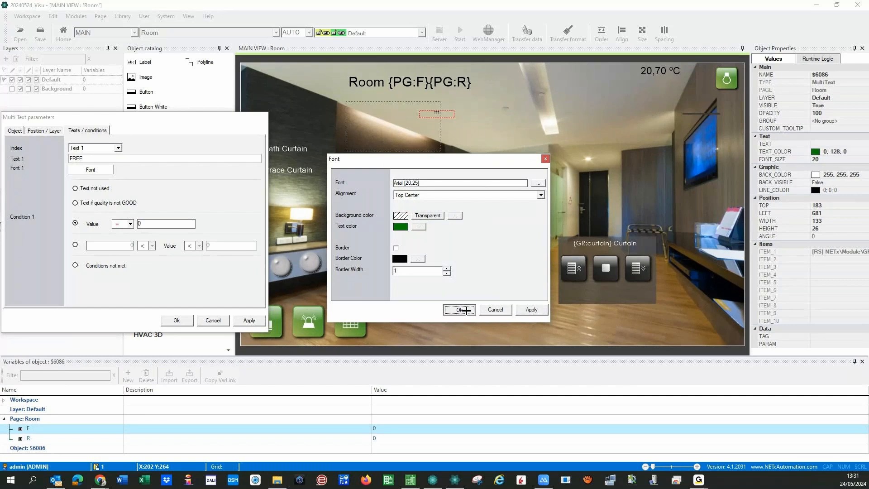
click(458, 310)
click(118, 147)
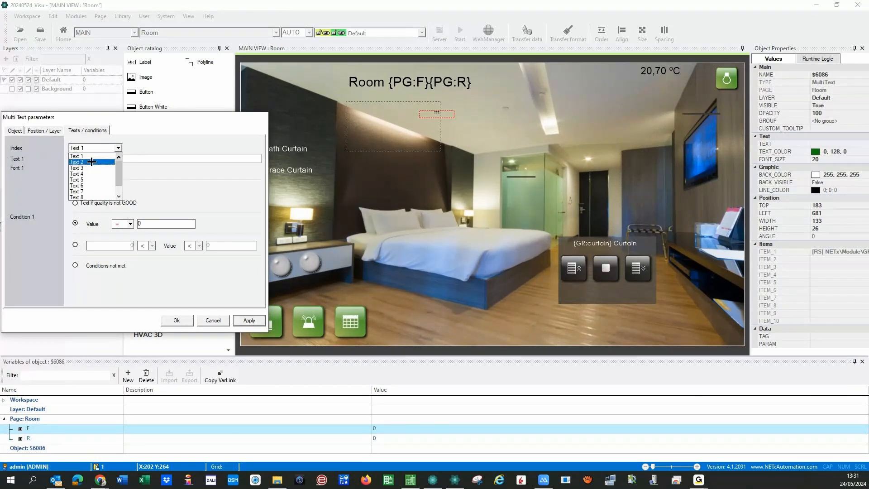
click(91, 161)
click(126, 169)
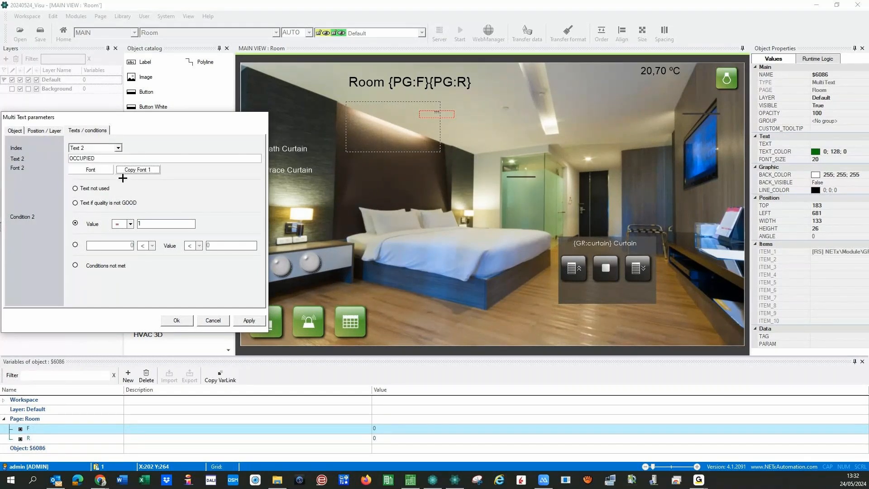
click(100, 170)
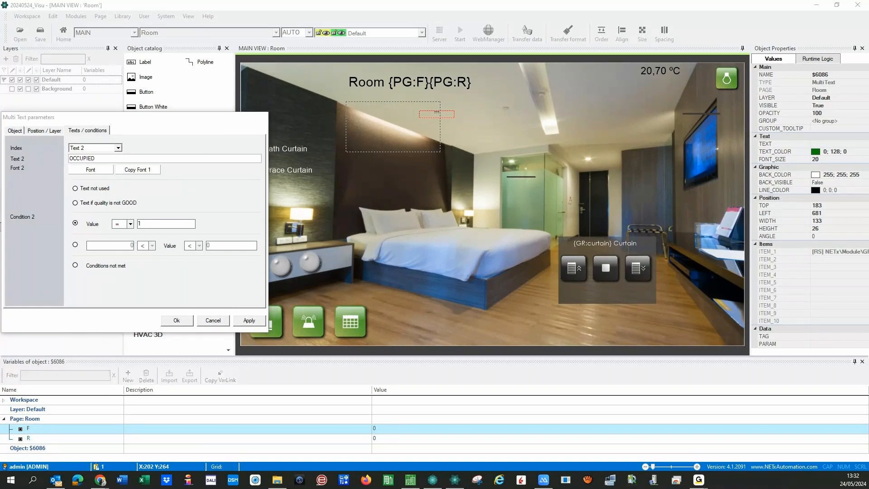
click(396, 265)
click(374, 242)
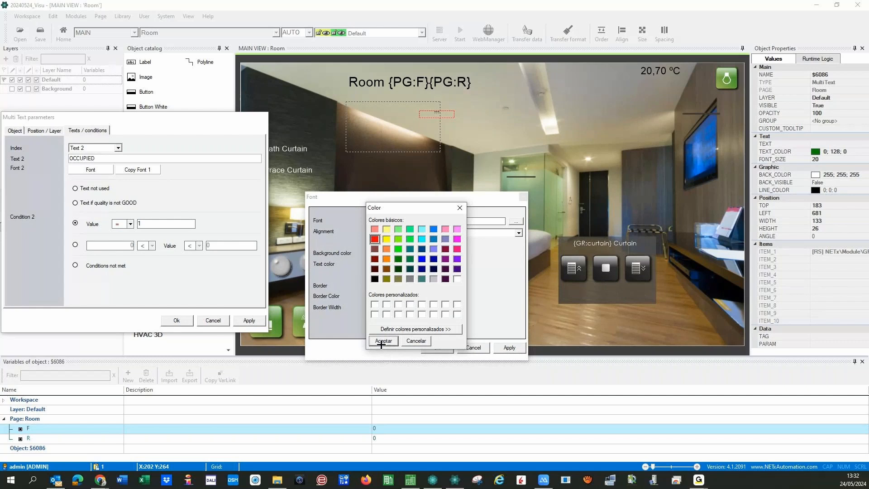
click(381, 342)
click(435, 347)
click(245, 319)
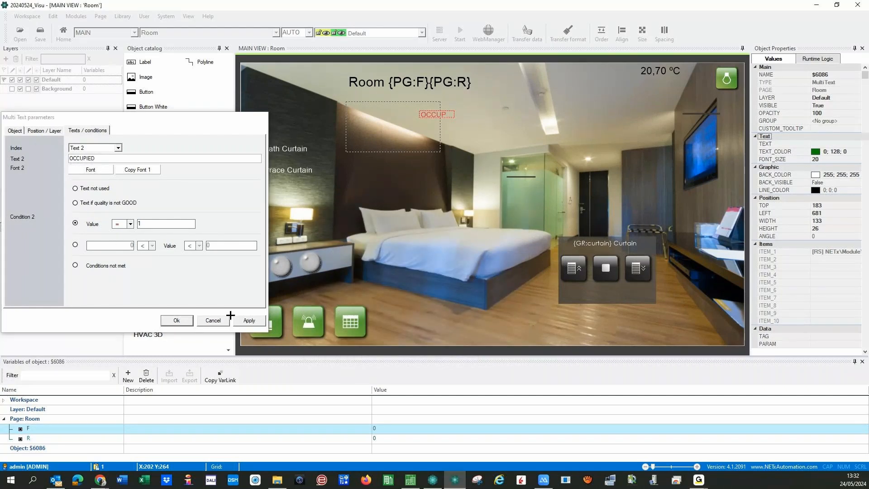
click(178, 320)
drag(457, 124, 508, 128)
drag(468, 124, 588, 74)
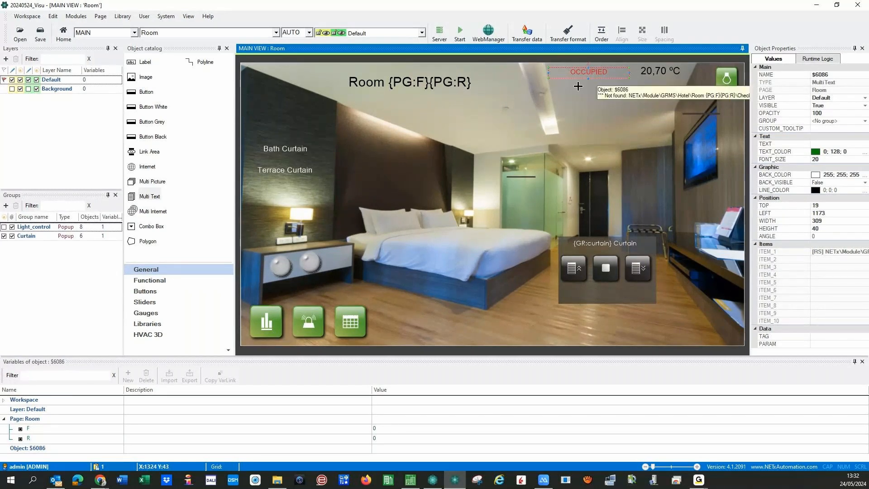
click(474, 128)
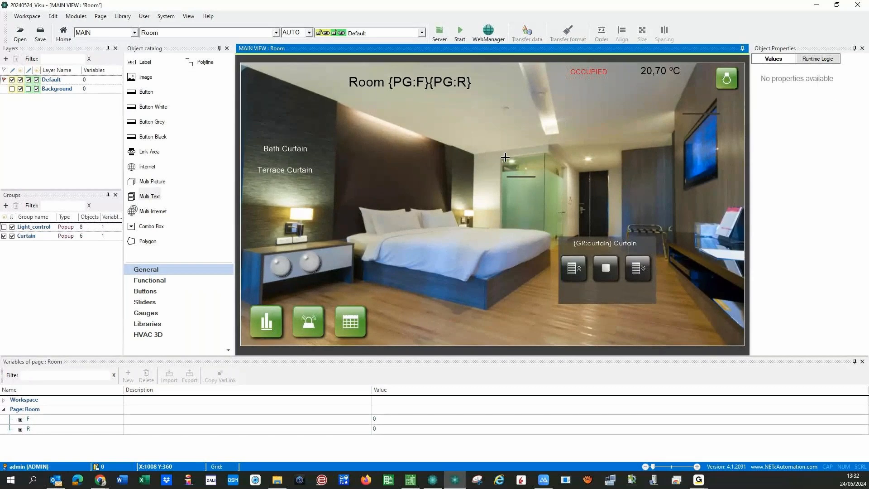
click(584, 75)
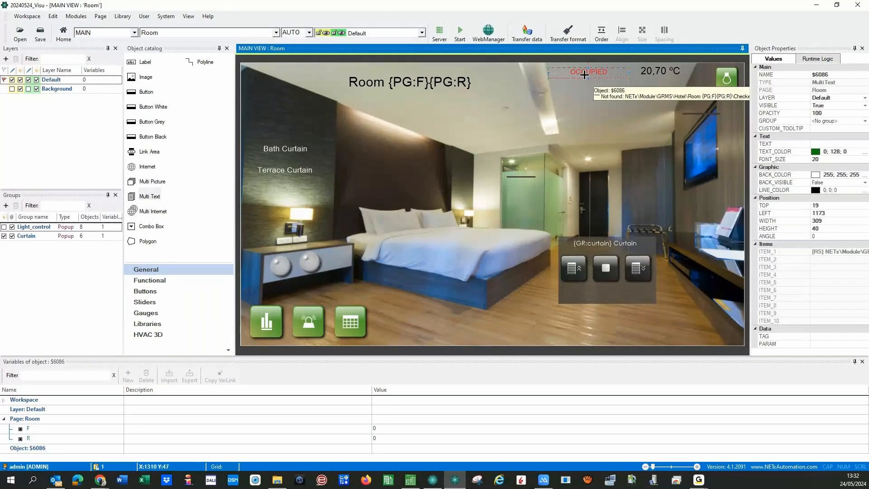
key(ctrl+v)
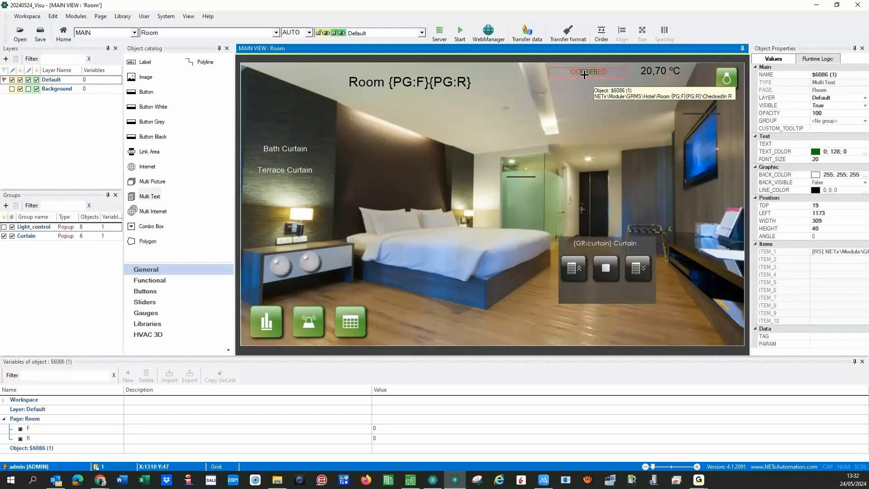
drag(587, 74, 576, 93)
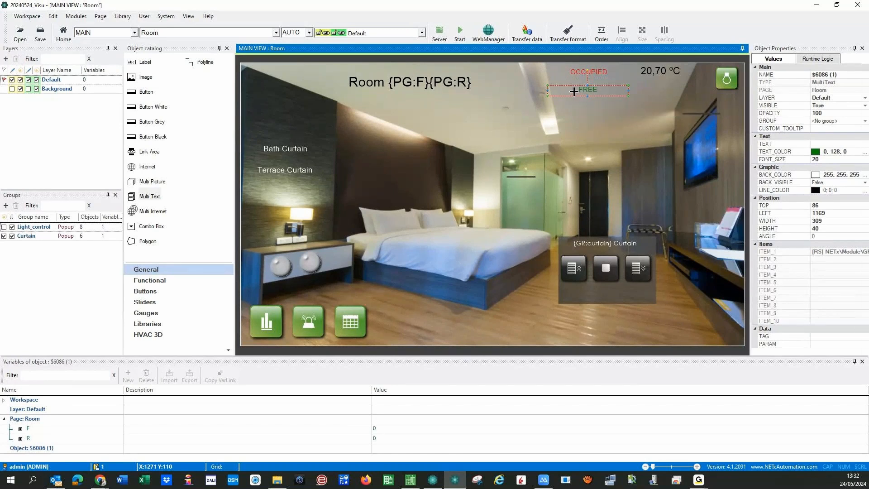
key(Delete)
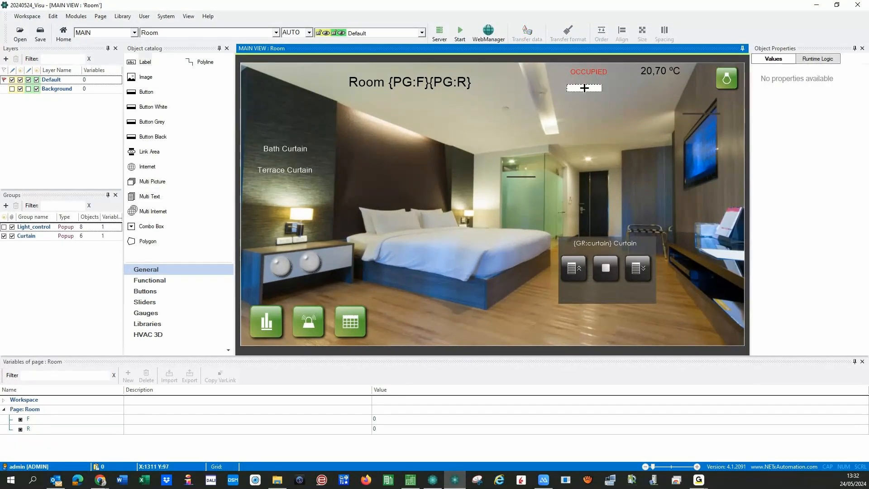
- Place a new Indicator label below OCCUPIED bound to the Room {PG:F}{PG:R}\GuestName item
click(584, 88)
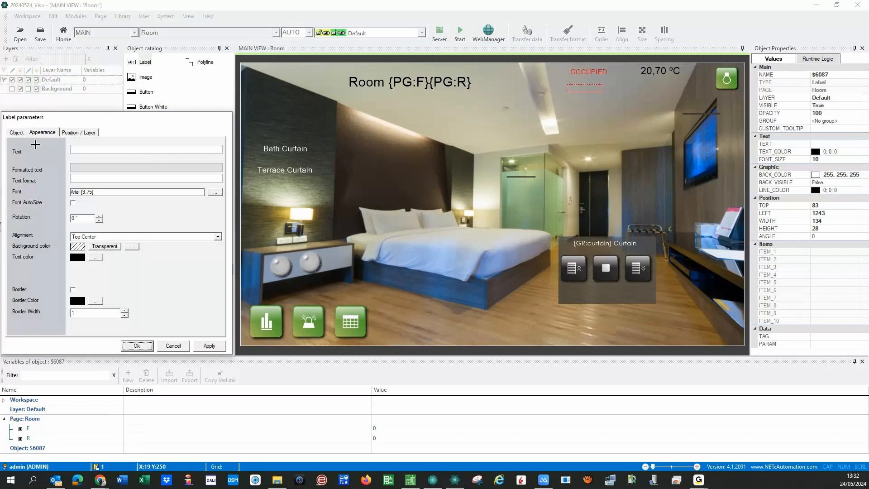
click(16, 130)
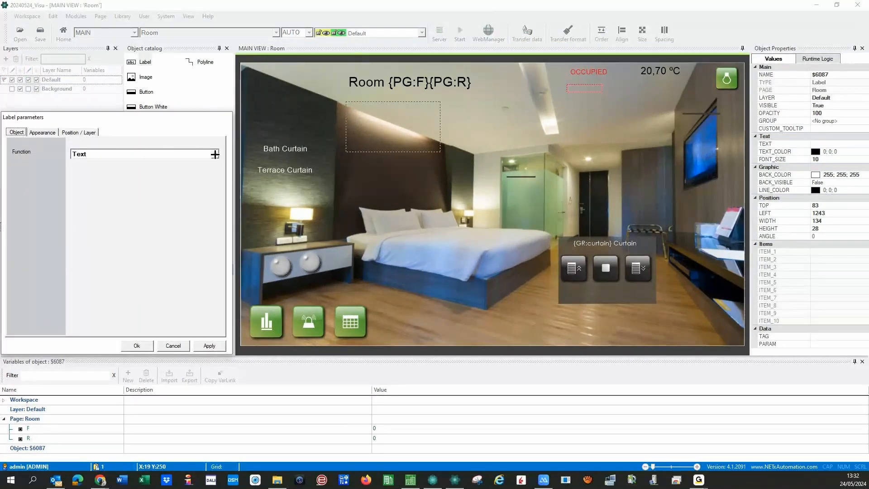
click(215, 154)
click(105, 173)
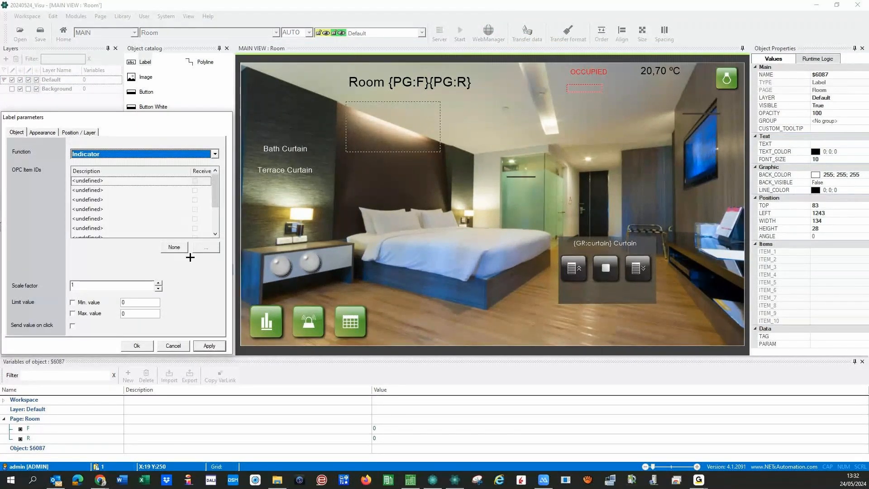
click(203, 247)
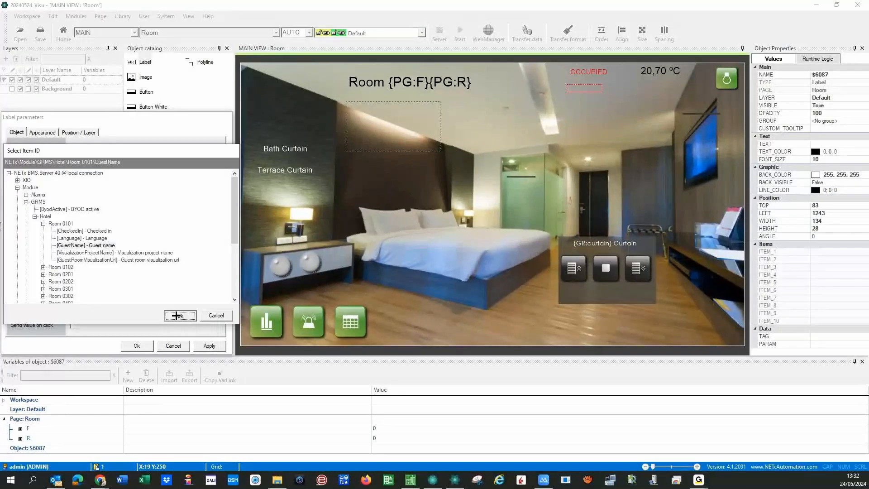
click(176, 316)
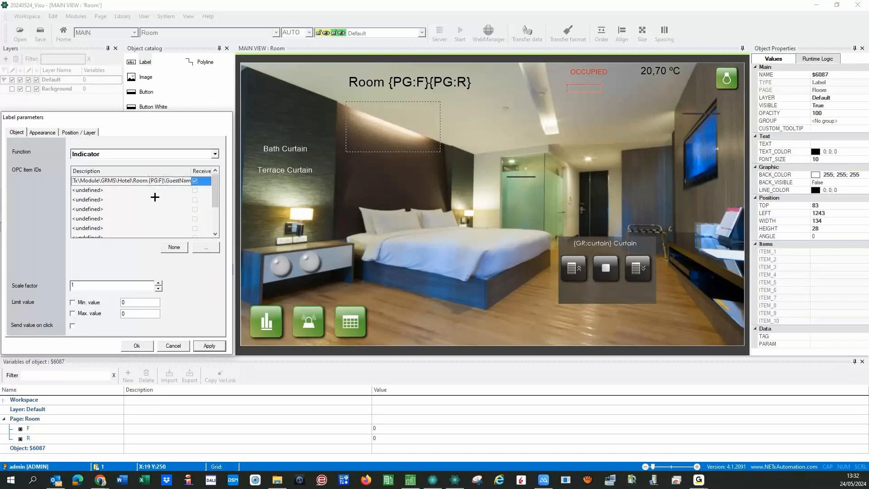
text({PG:R})
- Give the guest-name label an Arial 21.75 font and position it under OCCUPIED
click(42, 133)
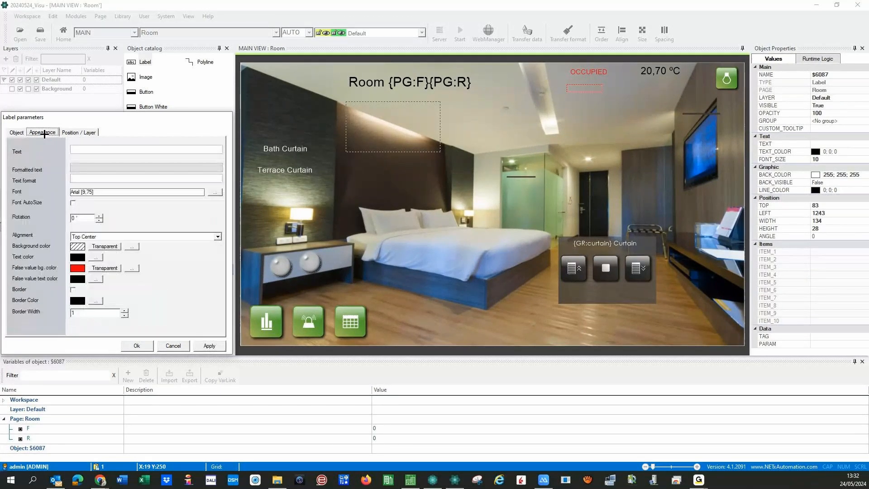
click(215, 192)
click(157, 226)
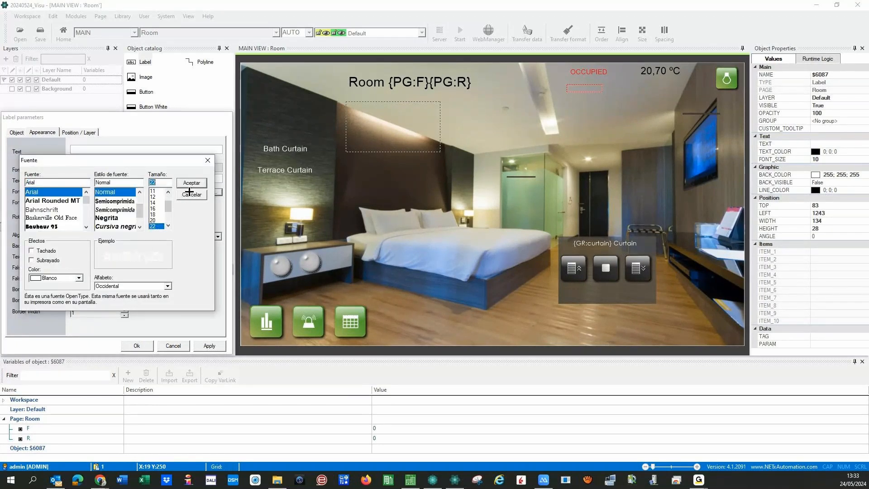
click(191, 183)
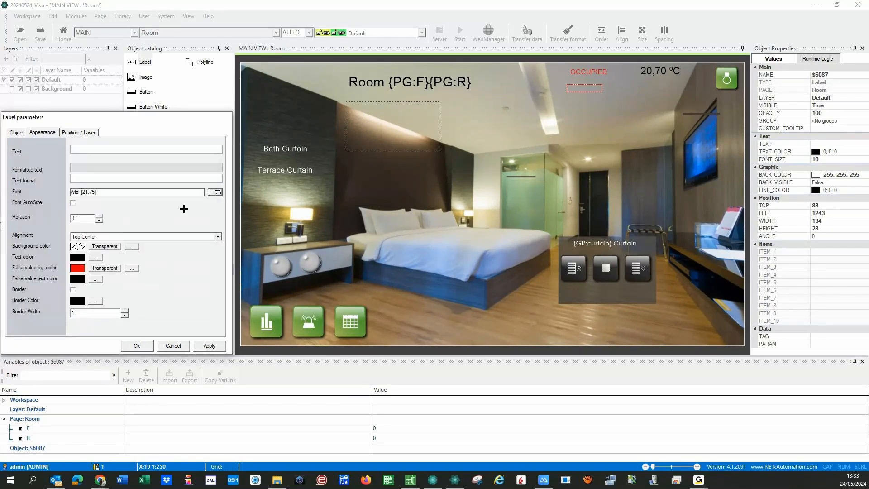
click(206, 345)
click(134, 346)
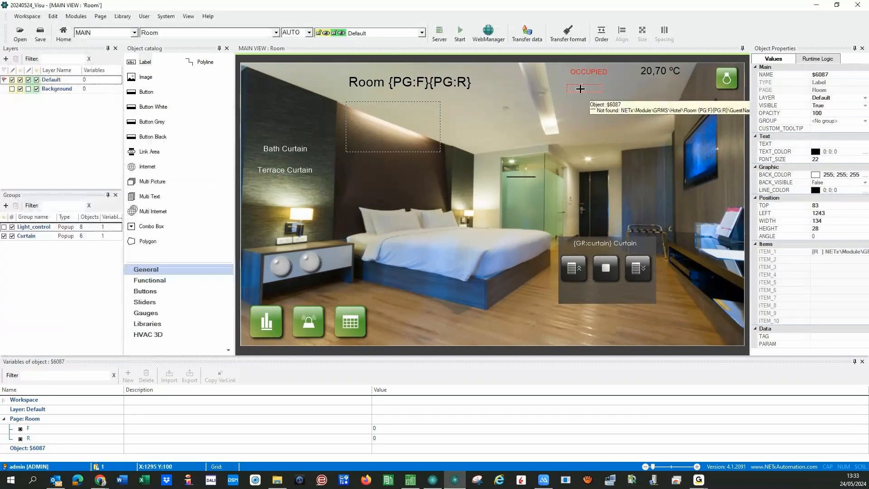
drag(582, 89, 653, 92)
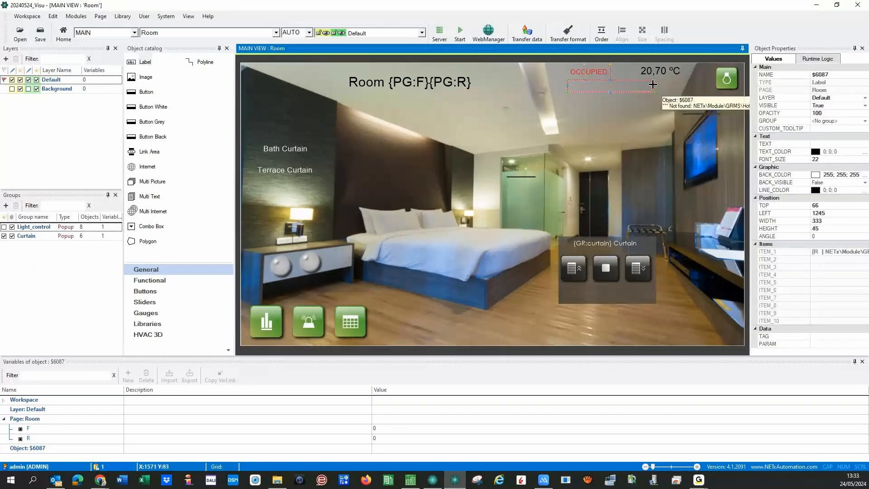
click(636, 118)
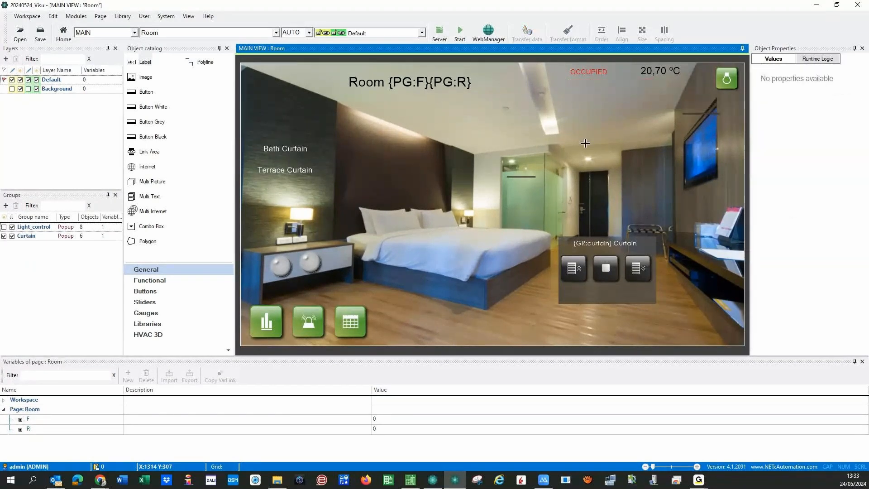
drag(441, 152, 345, 101)
- Save the workspace, start the visualisation runtime on the Home page, and return to Core Server Studio
click(275, 33)
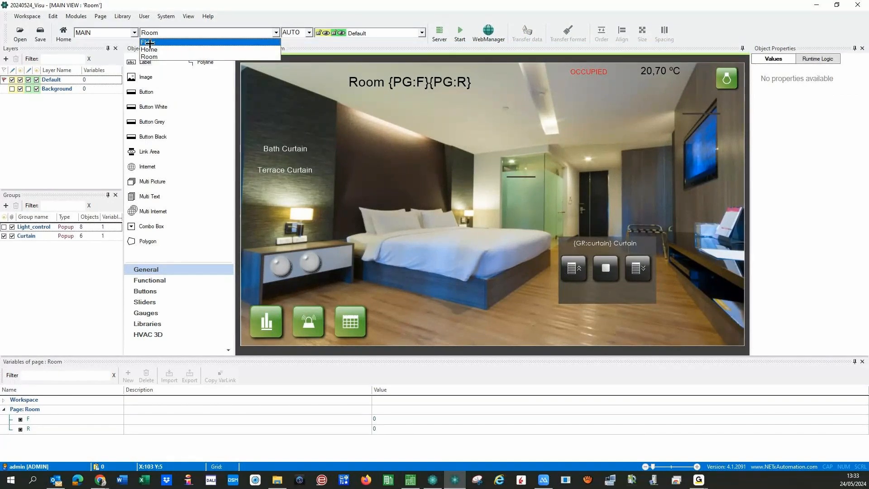
click(149, 49)
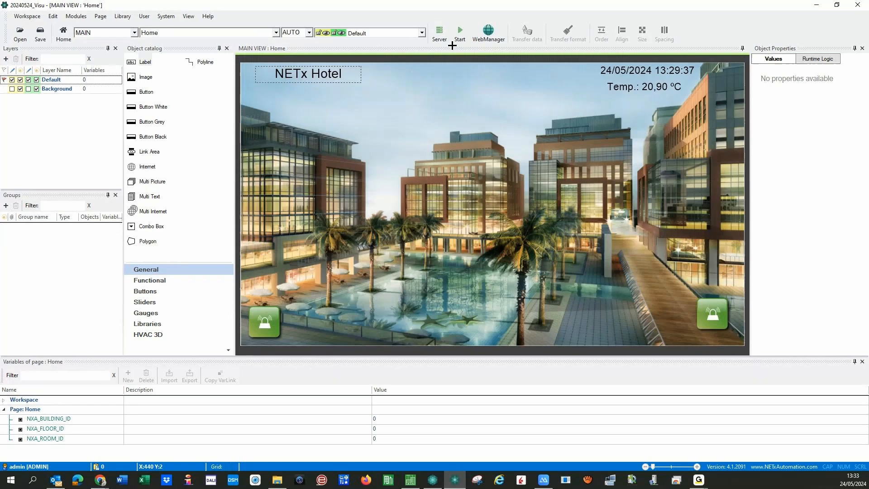
click(458, 34)
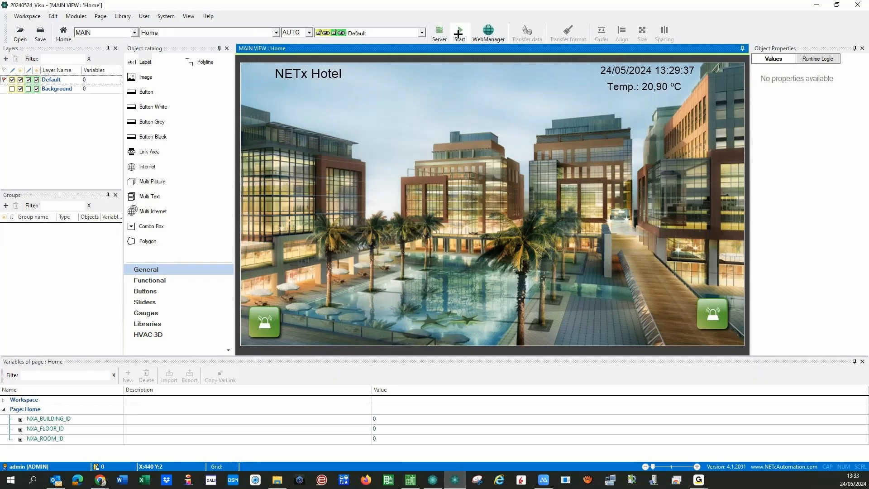
click(458, 34)
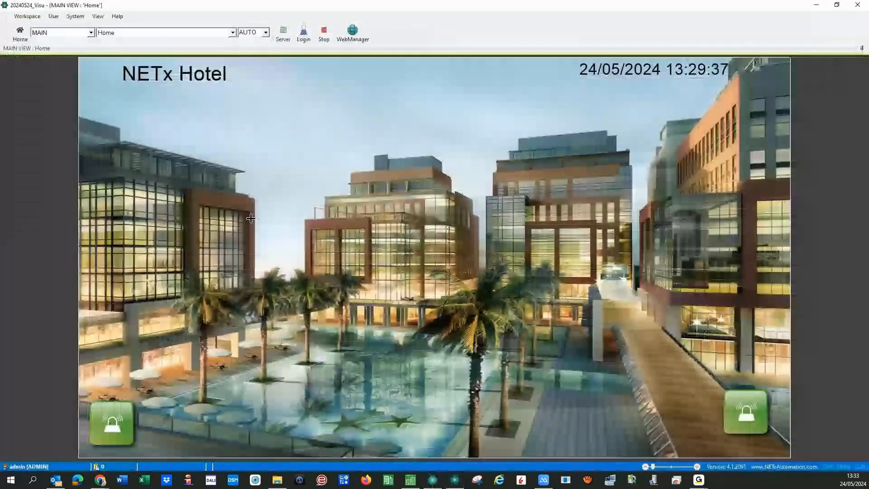
click(432, 475)
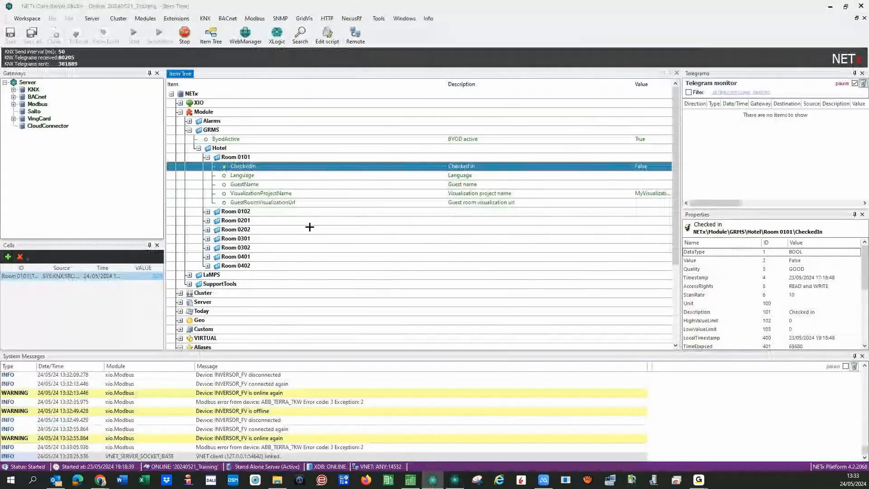
- Write a new value to Room 0101's CheckedIn item so it reads True
right_click(320, 166)
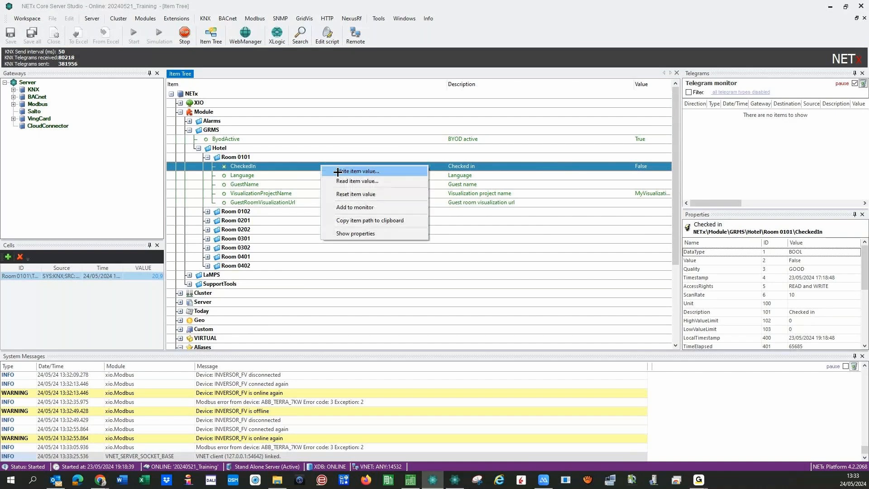
double_click(347, 172)
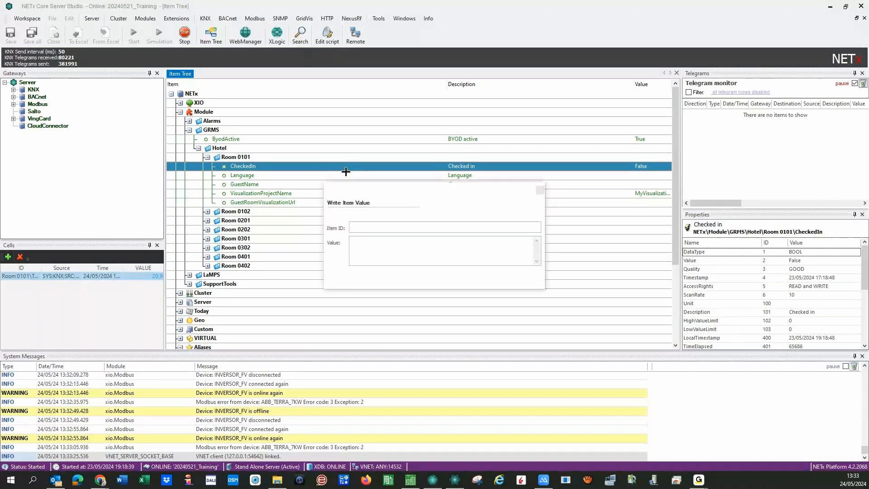
click(421, 250)
text(q)
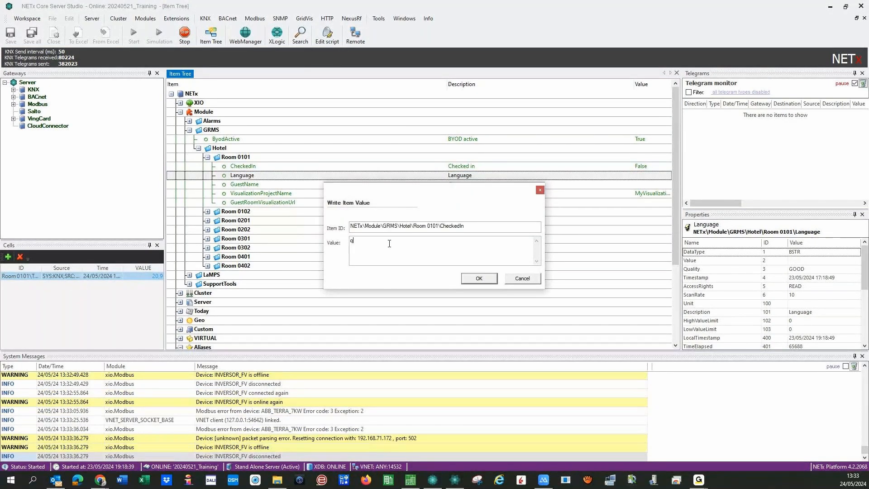
click(473, 278)
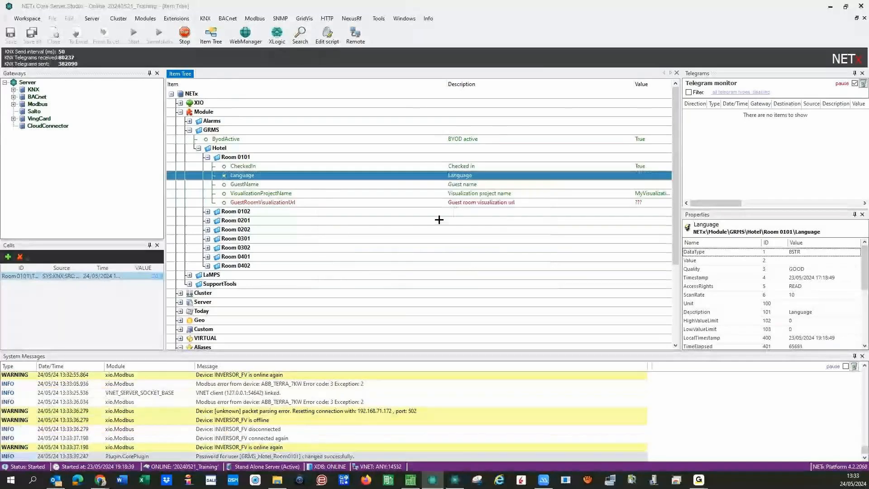
- Inspect Room 0101's Language, GuestName and VisualizationProjectName items, then return to the Web Manager dashboard
right_click(421, 176)
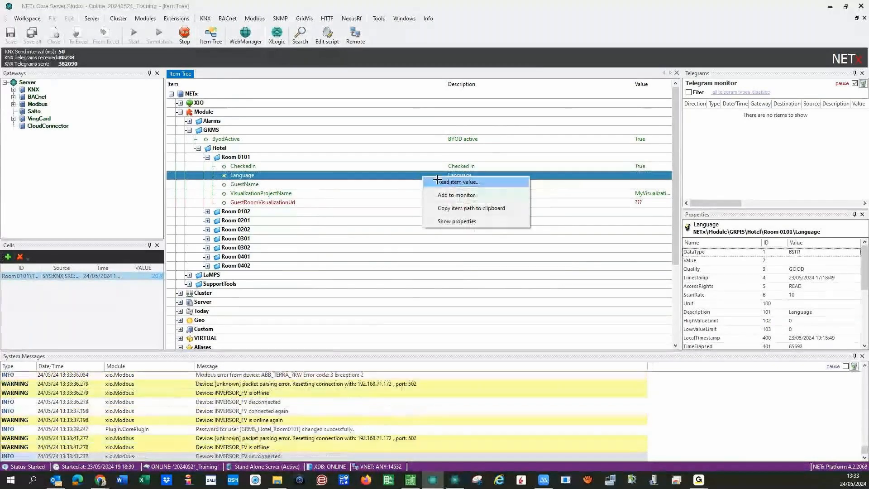
click(352, 193)
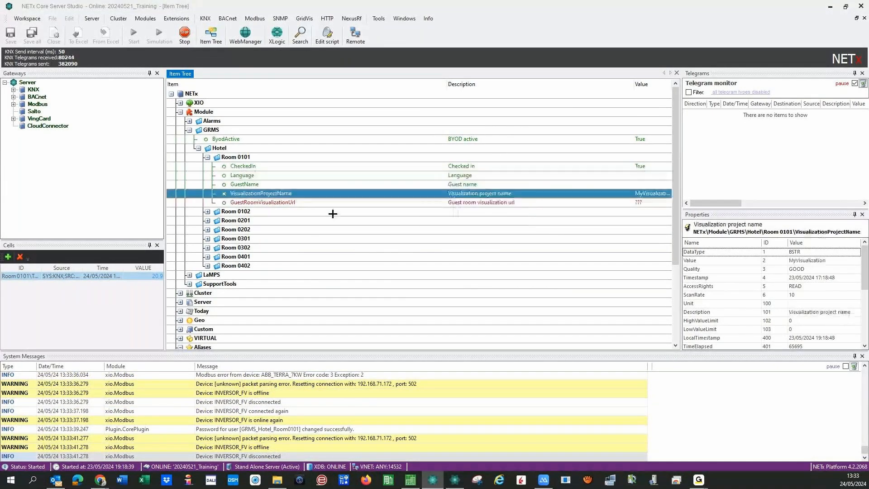
click(339, 205)
click(525, 193)
click(479, 175)
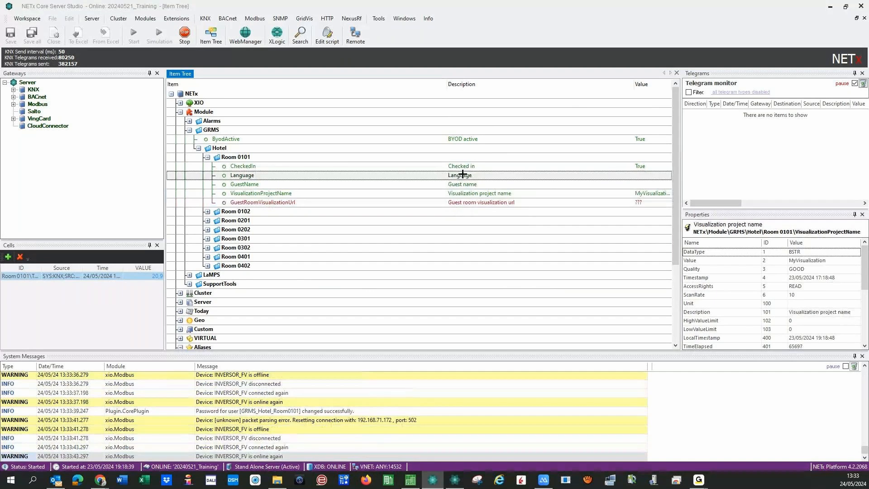
click(468, 181)
right_click(457, 181)
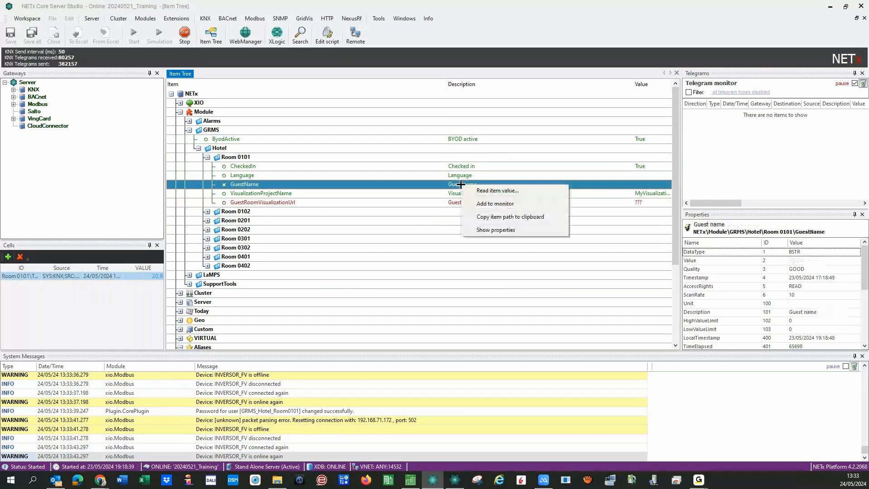
click(412, 189)
click(411, 190)
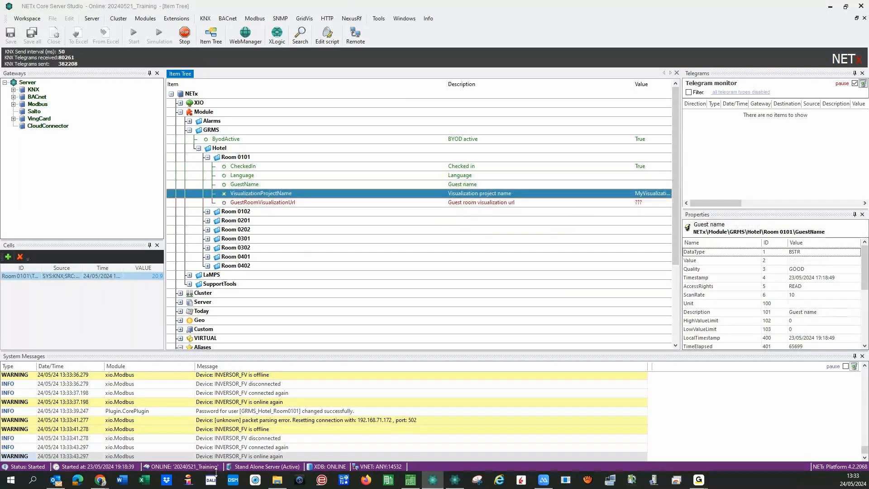
click(100, 479)
click(4, 66)
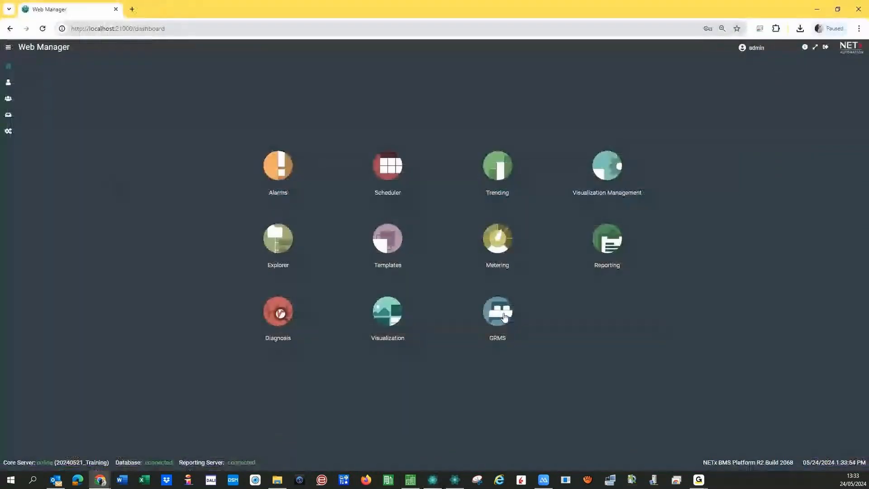
- In GRMS Room status, open Room 0101 under Hotel and check out its current guest
click(502, 325)
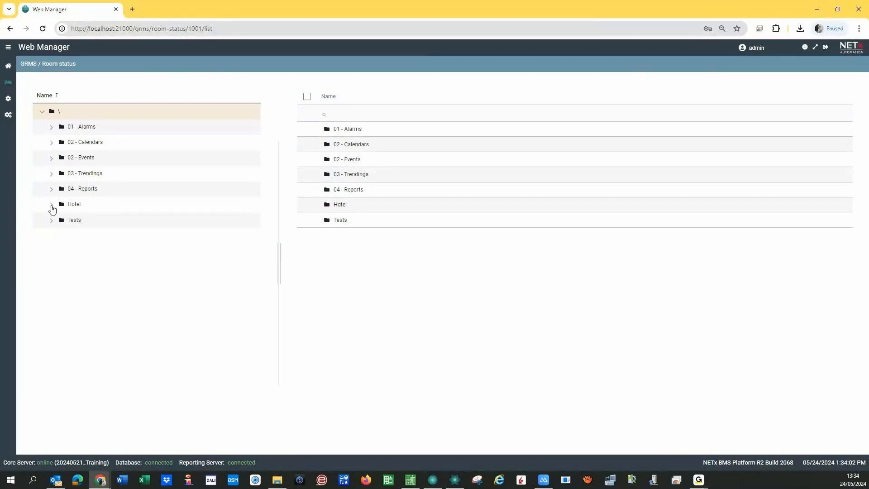
click(52, 208)
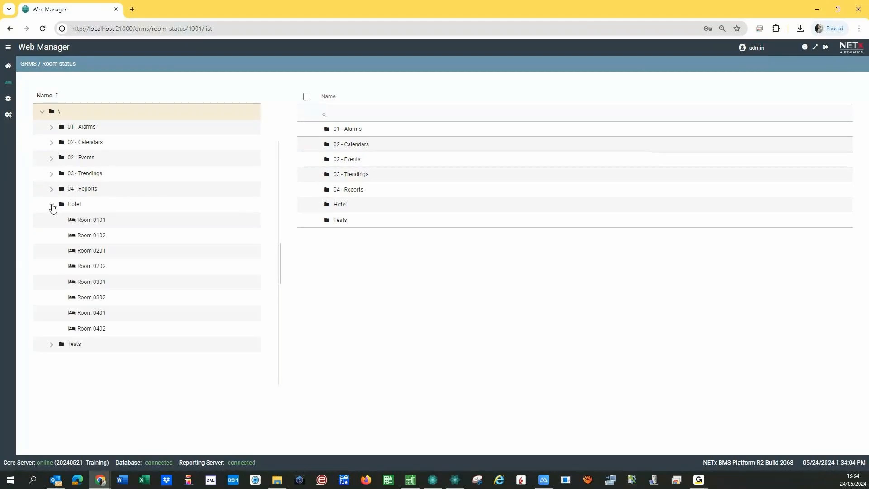
click(82, 221)
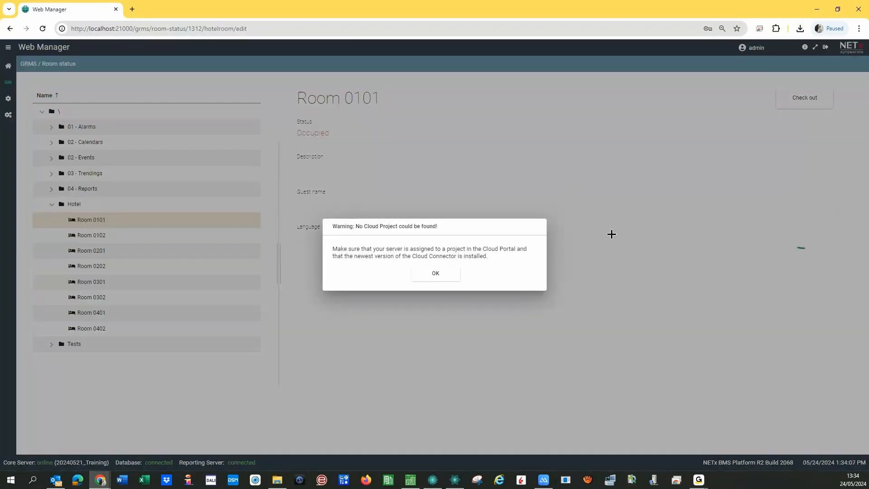
click(431, 279)
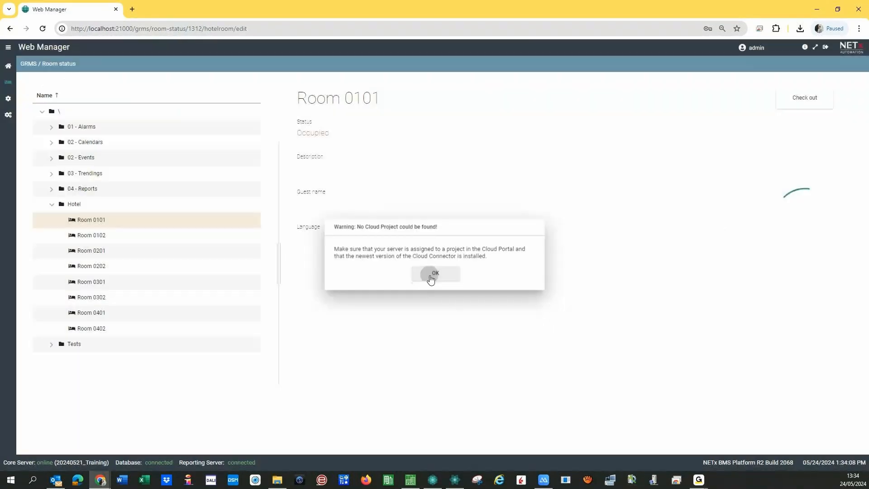
click(791, 103)
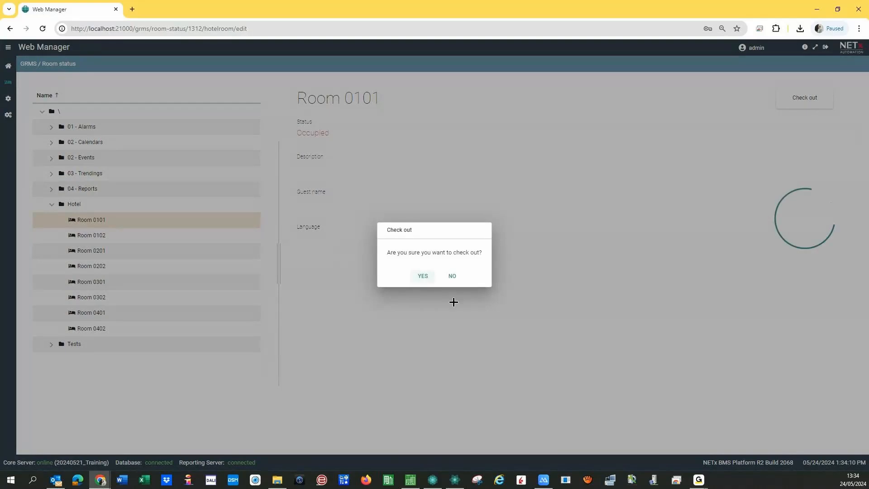
click(421, 277)
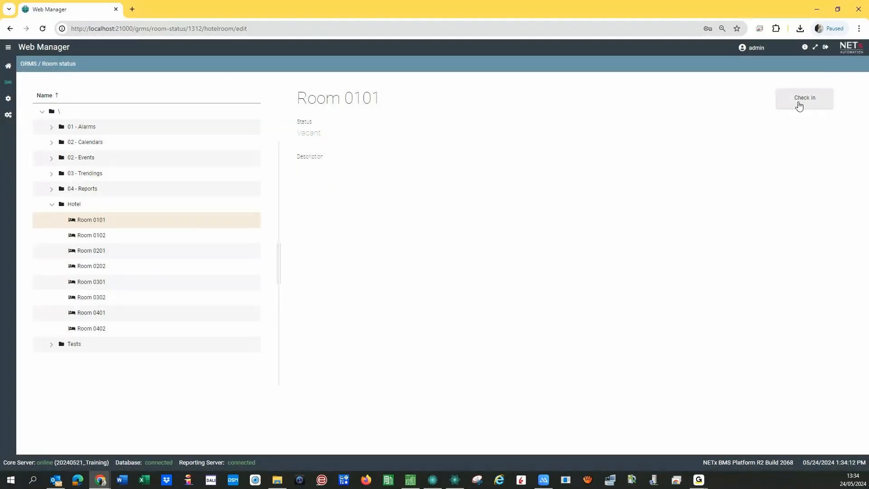
- Check a new guest into Room 0101 with language ES
click(799, 105)
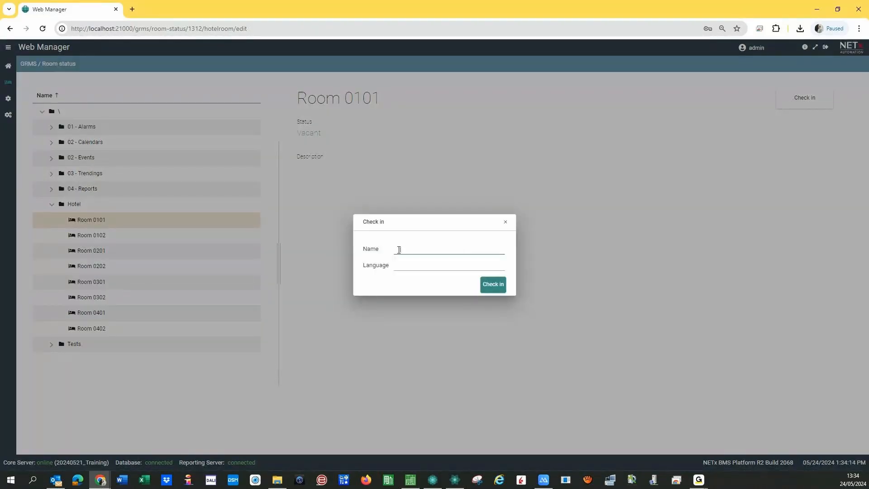
text(Julio)
click(436, 265)
text(EN)
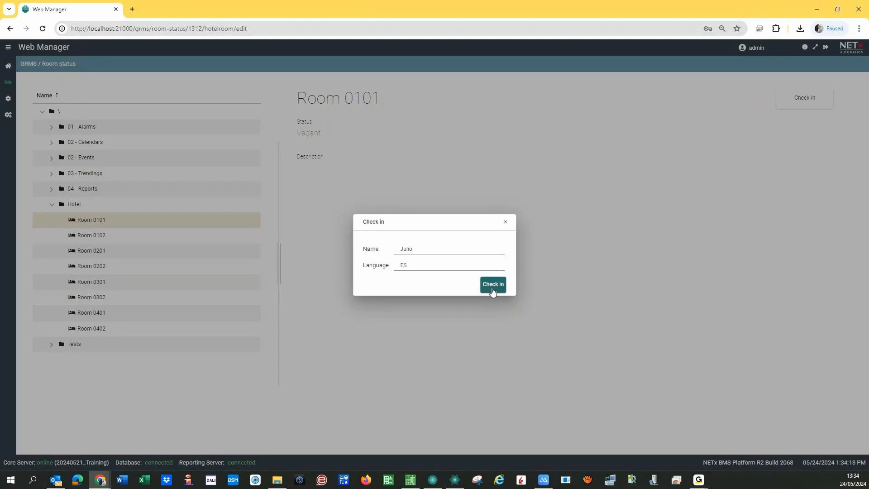
click(492, 290)
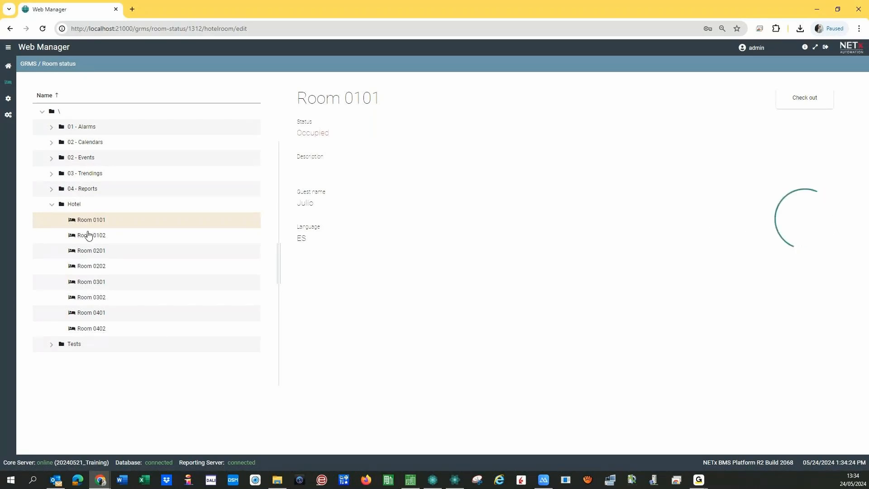
click(89, 236)
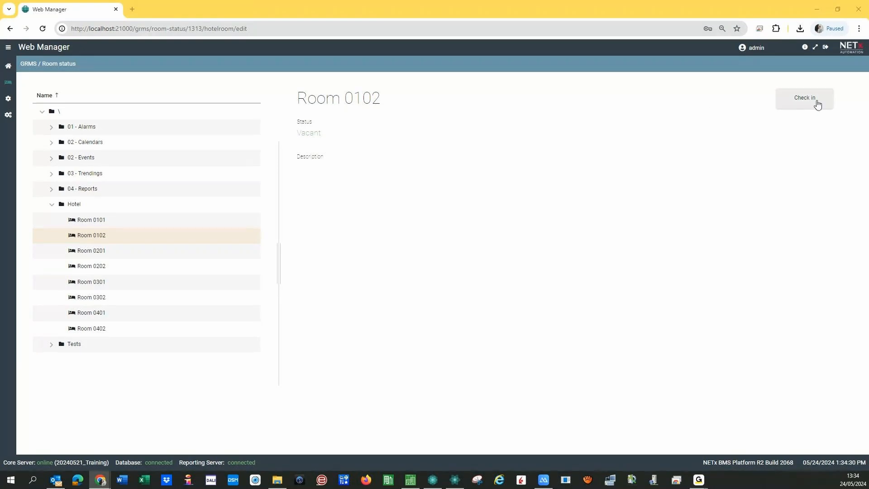
- Check a guest into Room 0102 with language IN
click(818, 104)
text(4)
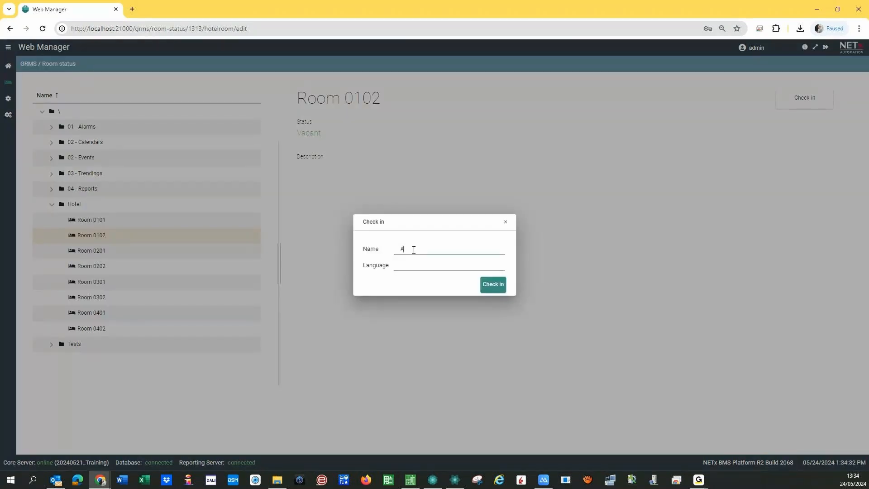
text(kshay)
click(434, 266)
text(nl)
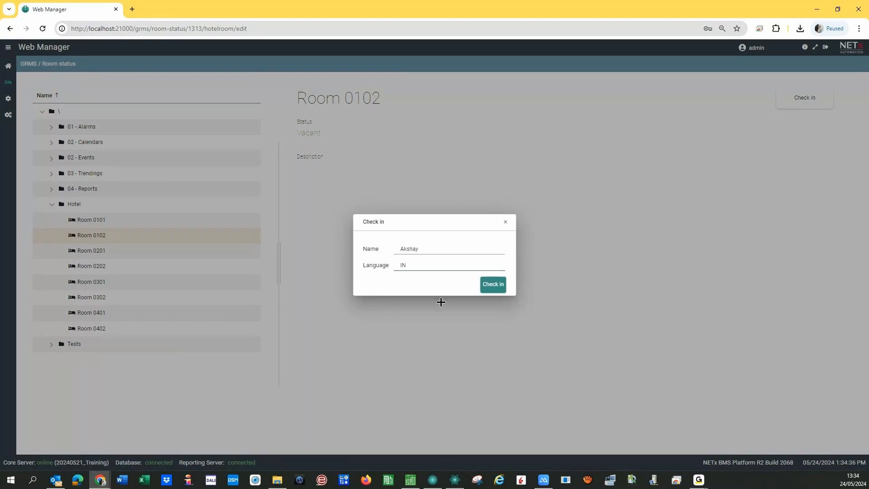
click(484, 288)
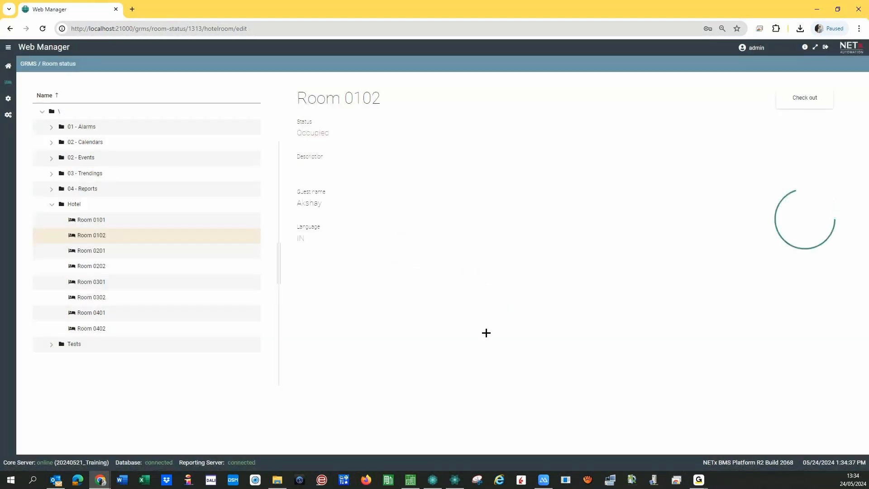
- Check a guest into Room 0201 with language DE, then leave the browser
click(90, 251)
click(805, 97)
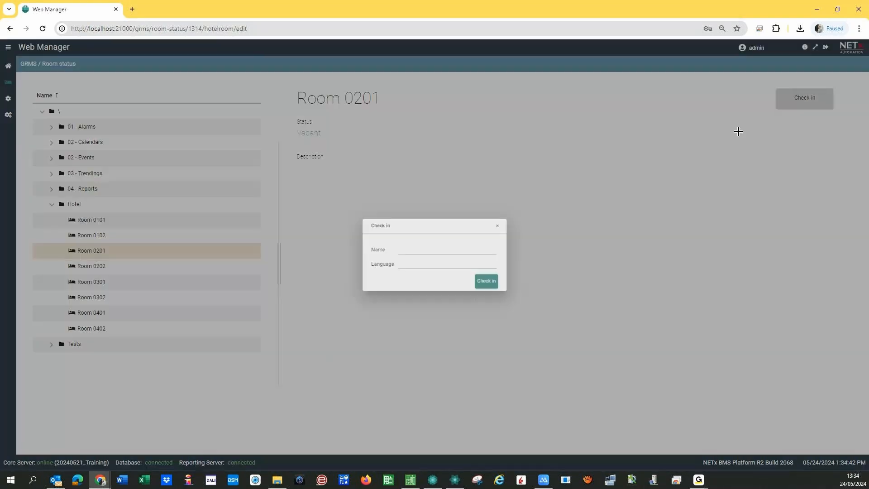
text(Robert)
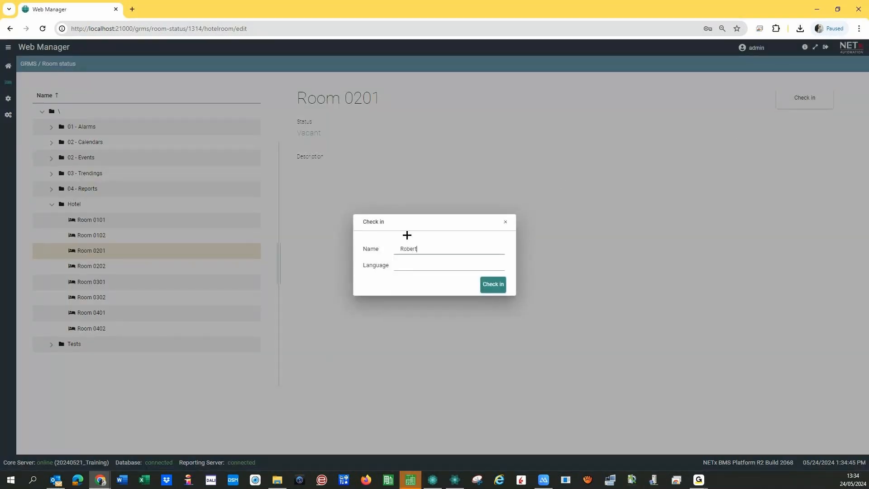
click(412, 270)
click(493, 285)
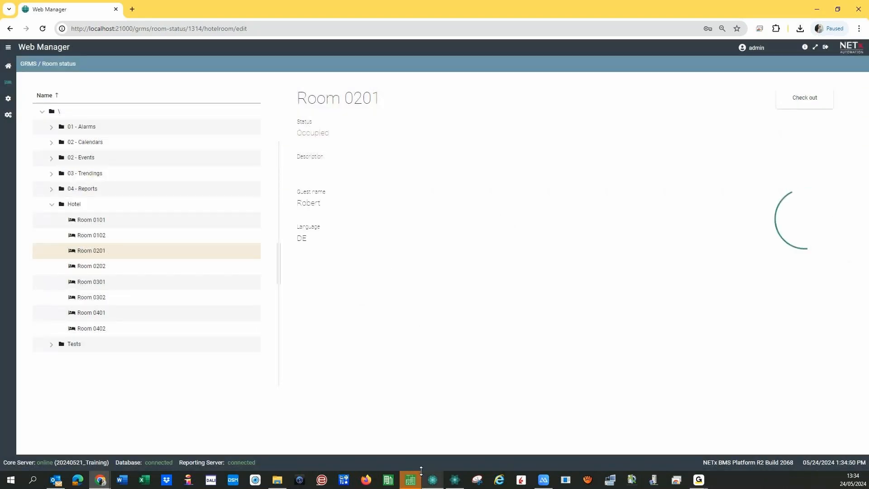
click(388, 480)
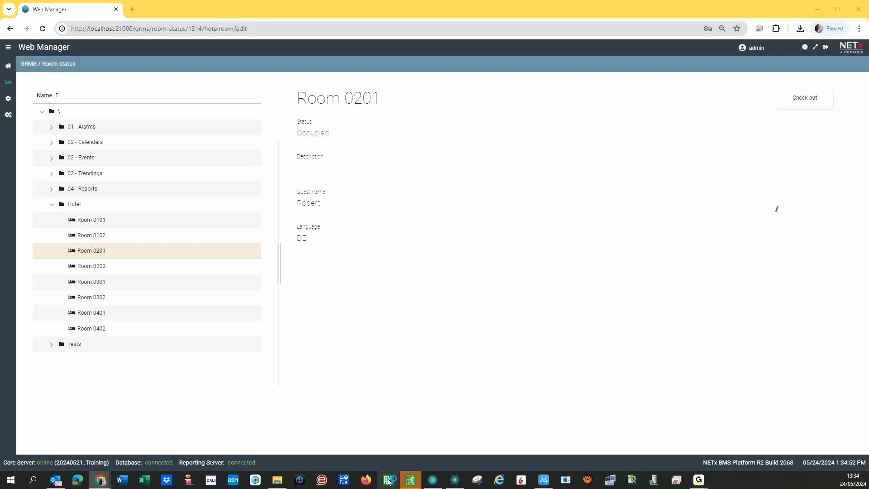
click(433, 480)
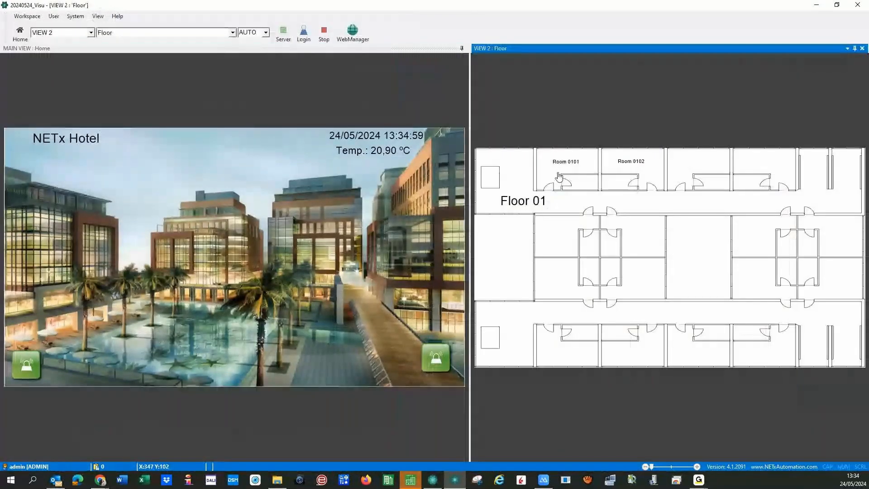
- Open Rooms 0101 and 0102 on the Floor 01 plan to check their OCCUPIED status and guest names
click(558, 186)
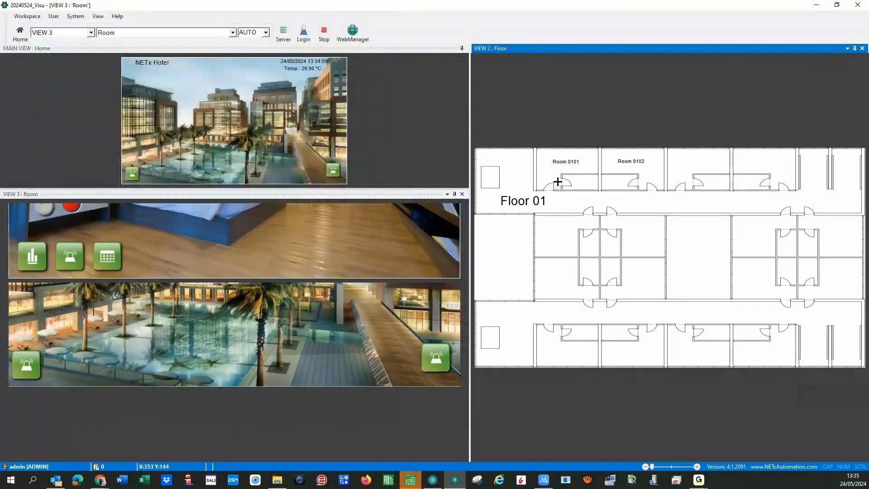
click(633, 177)
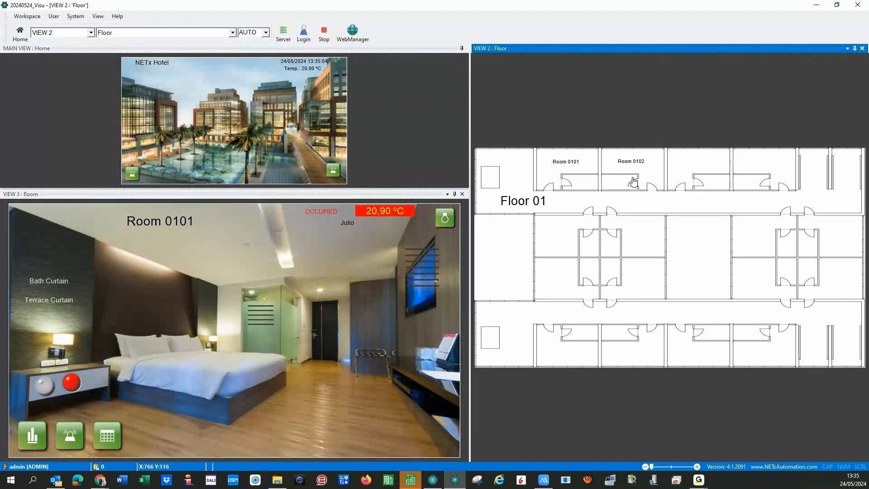
click(633, 176)
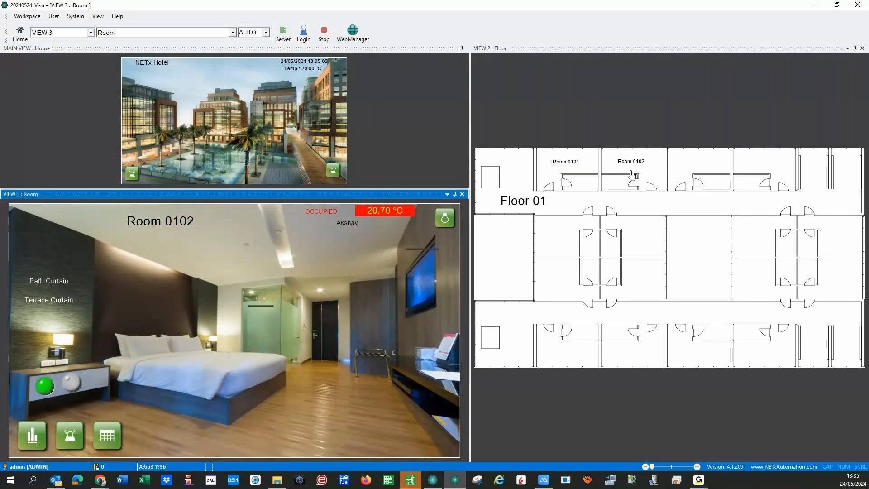
- Switch to the Floor 02 plan and open Rooms 0201 and 0202
click(133, 123)
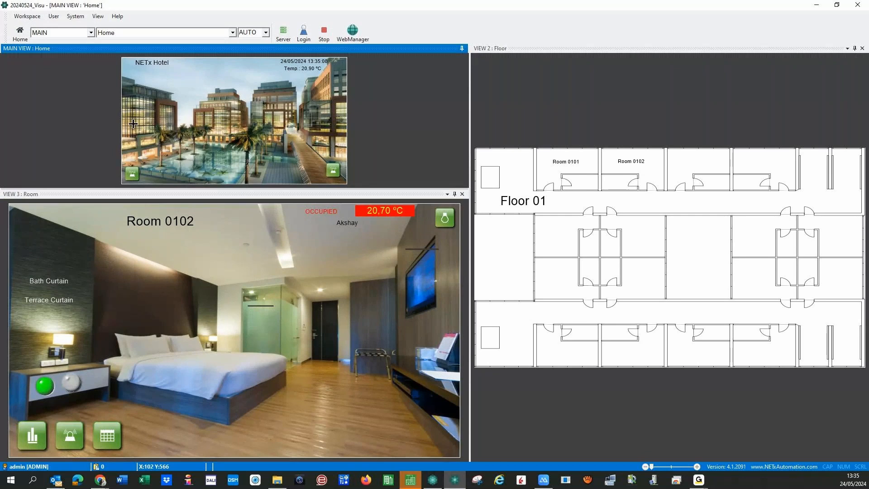
click(133, 124)
click(573, 167)
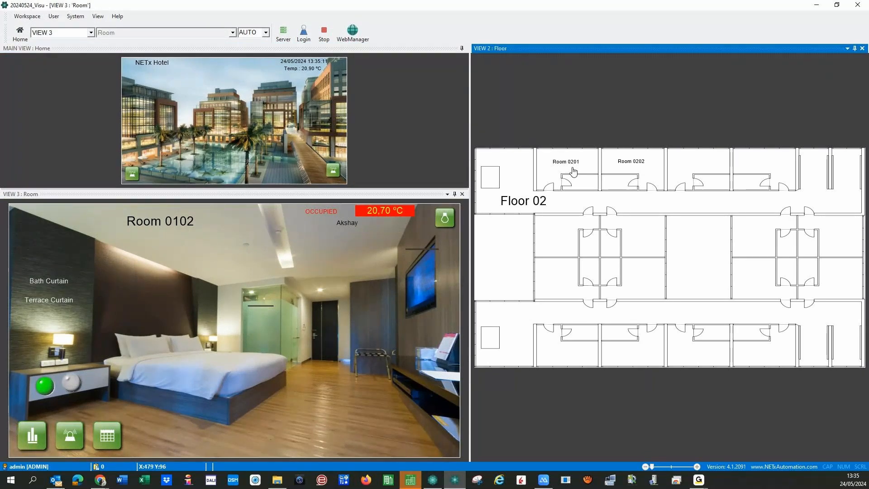
click(612, 178)
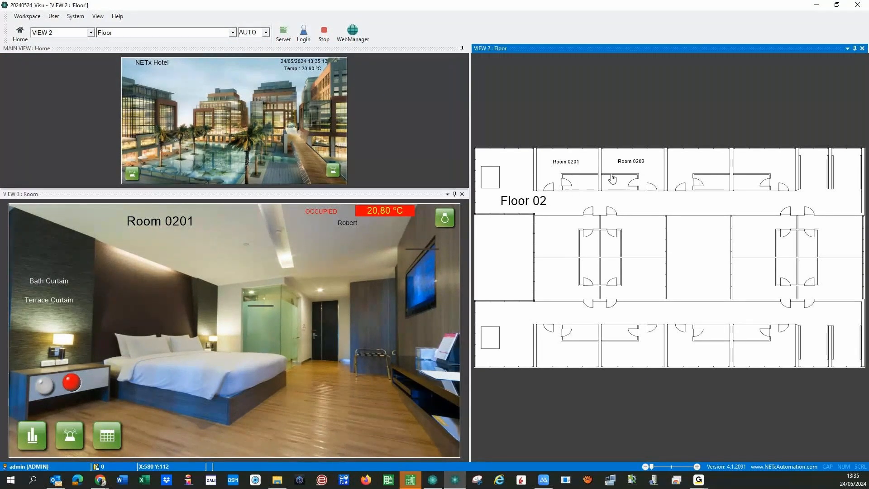
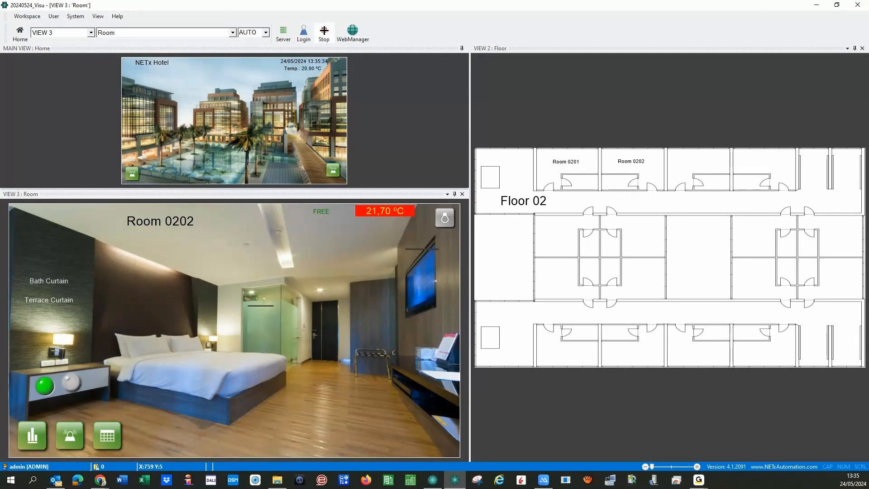
- Stop the running hotel visualization and go back to the Voyager editor's Home page
click(324, 31)
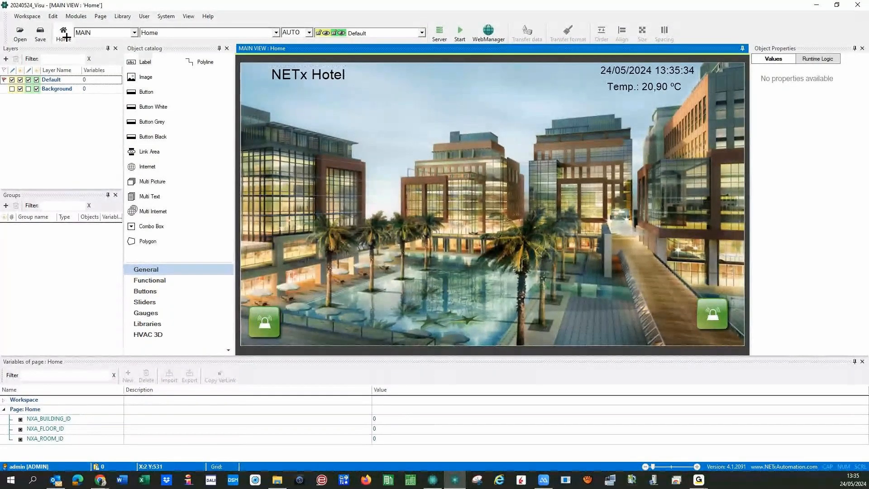
- Save and transfer the 20240524_Visu workspace to the Core Server, then dismiss the confirmation
click(28, 16)
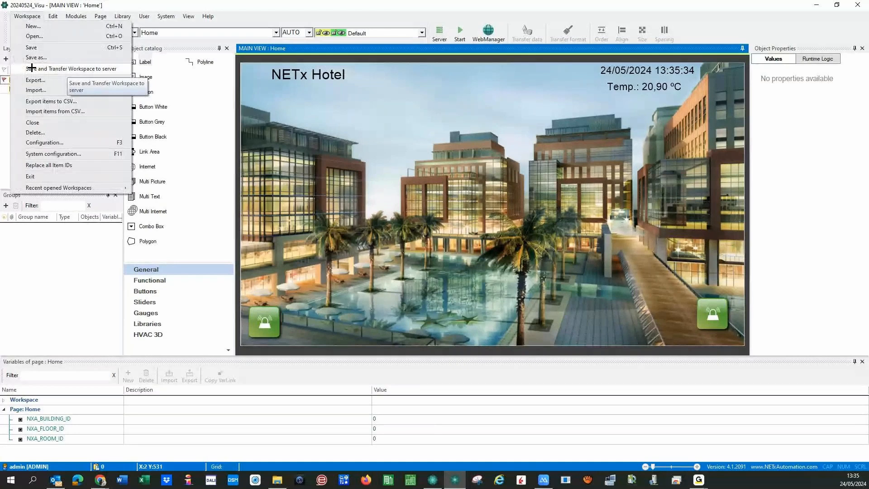
click(32, 68)
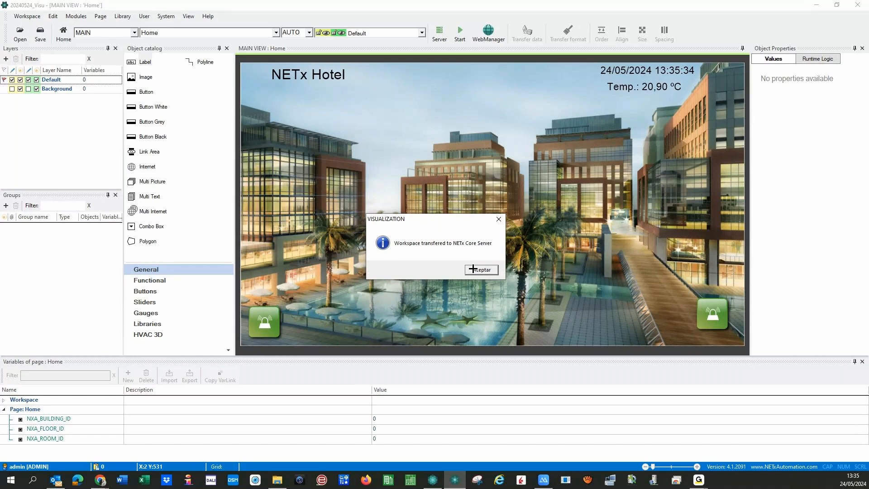
click(473, 270)
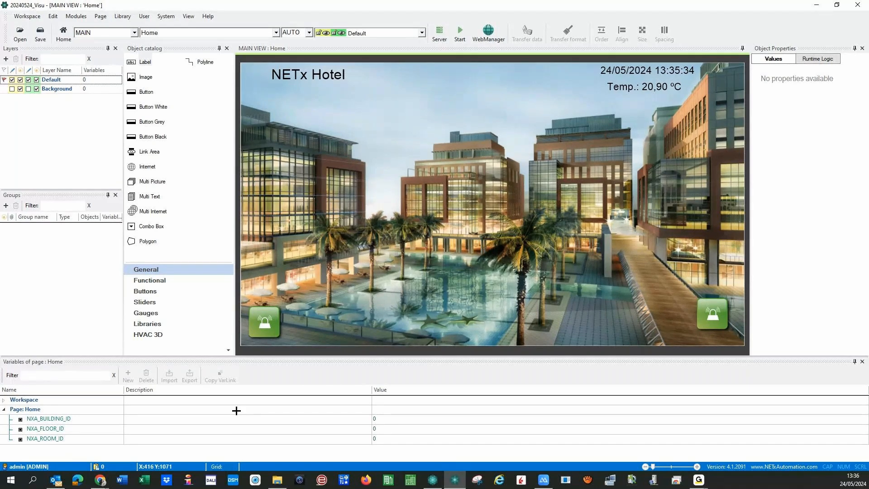
mouse_move(97, 469)
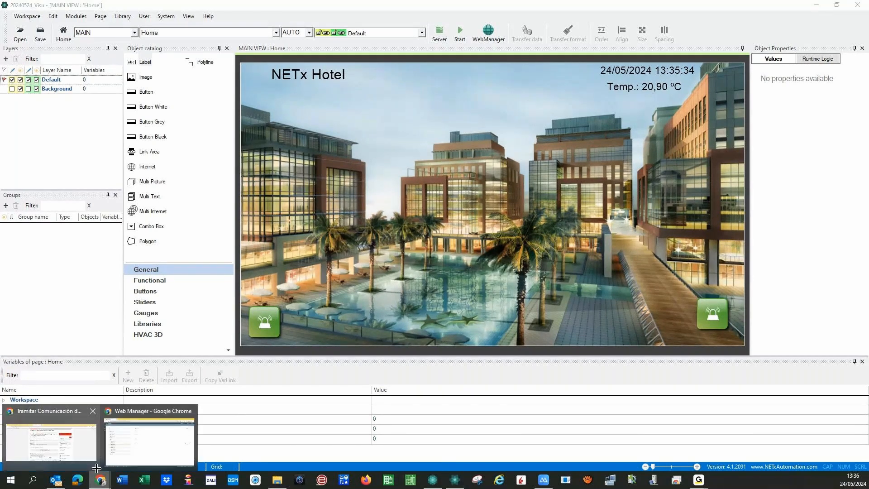
- Delete the Airport-Demo and MyVisualization projects in Visualization Management, then return to Voyager
click(113, 444)
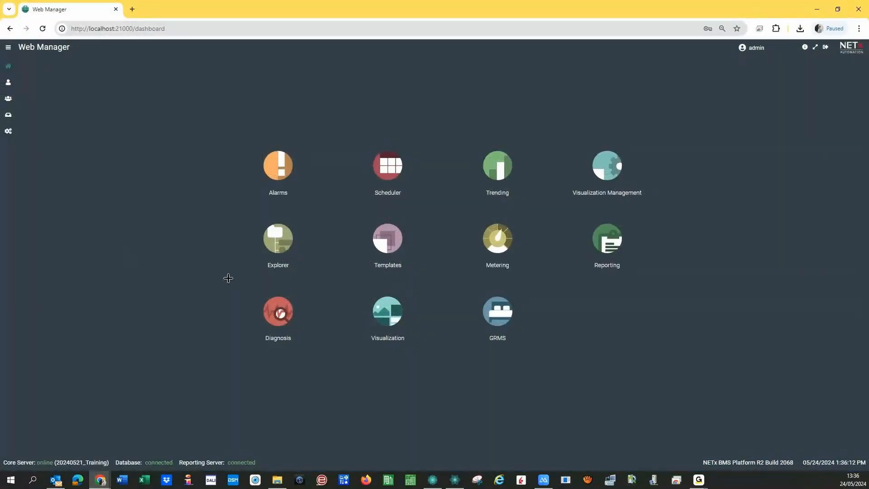
click(602, 166)
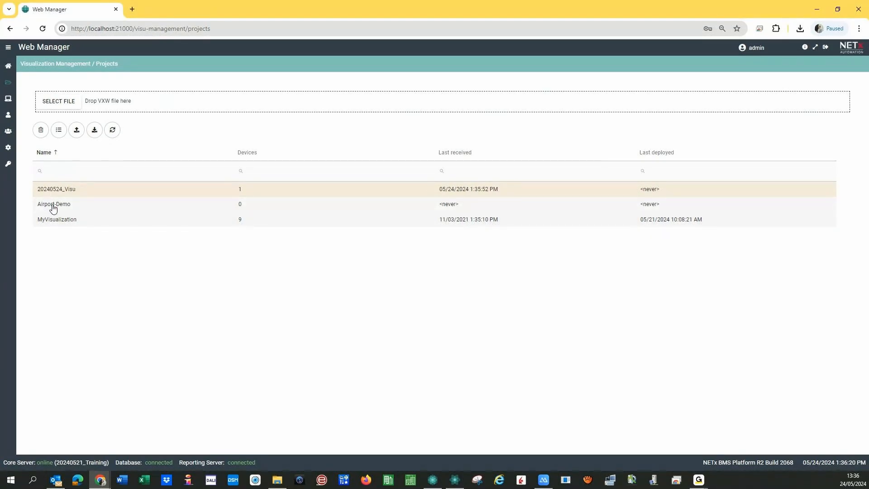
click(89, 209)
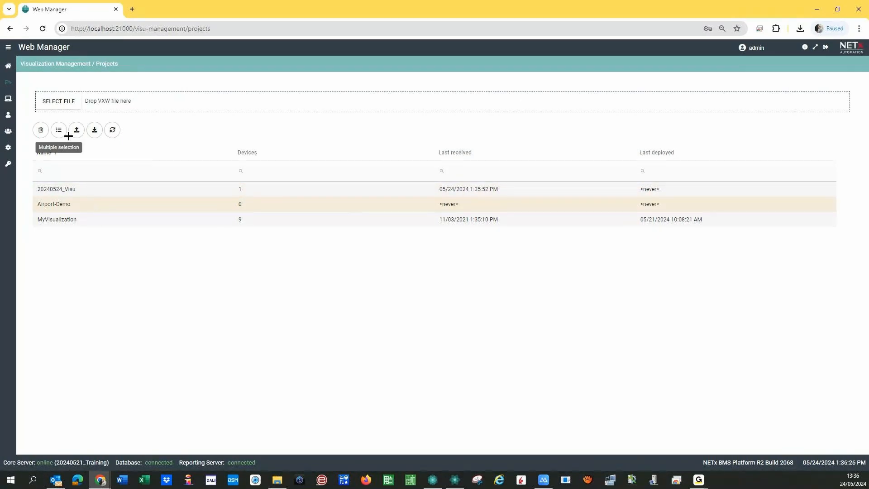
click(41, 130)
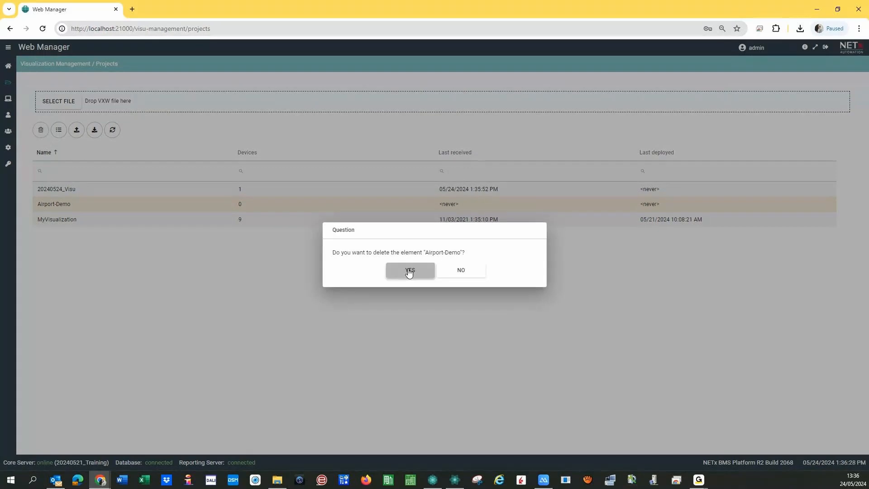
click(410, 271)
click(94, 208)
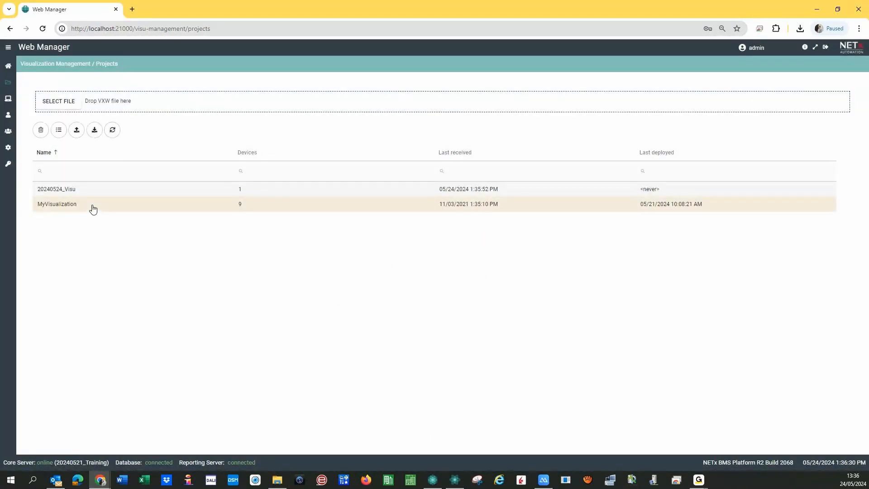
click(40, 129)
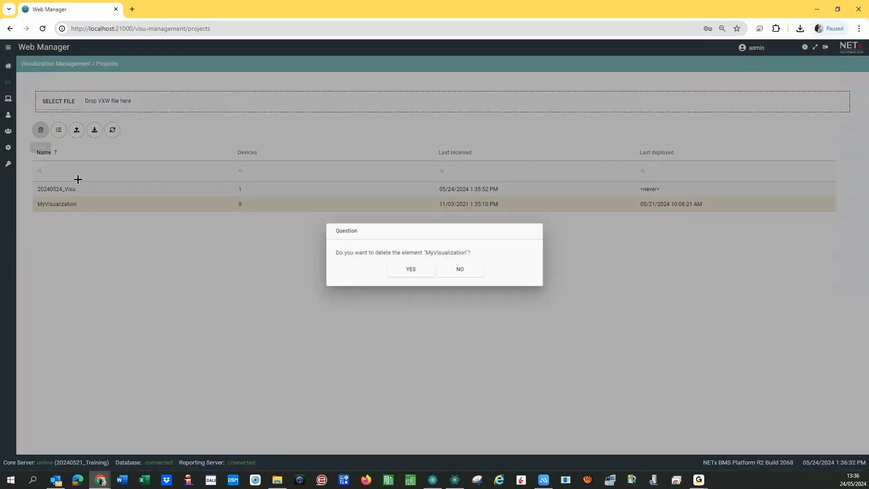
click(402, 272)
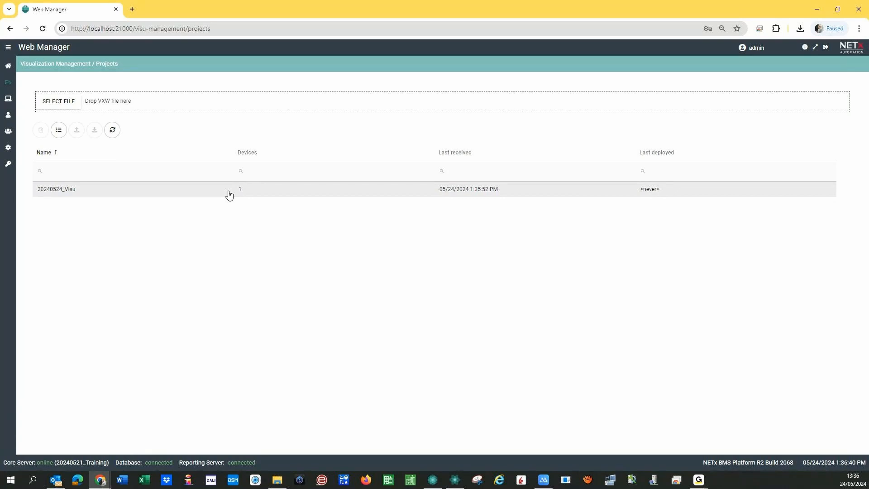
click(455, 481)
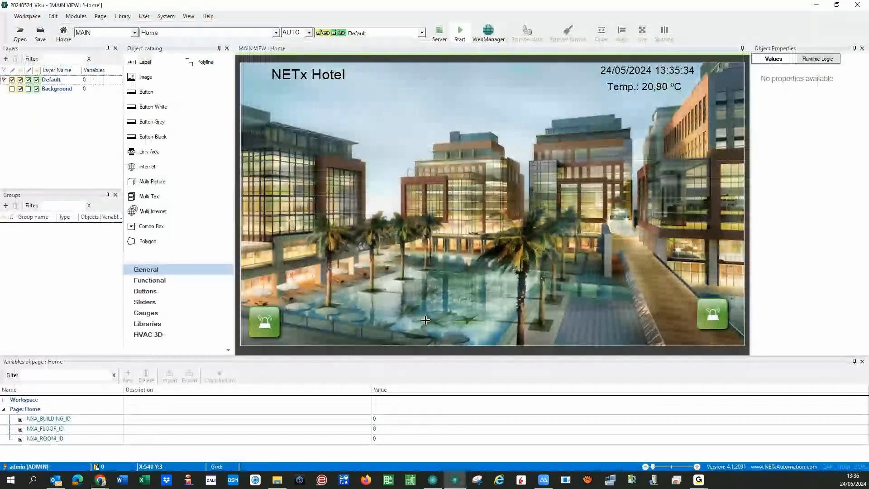
- Deploy 20240524_Visu and refresh the list to show last deployed 05/24/2024 1:37:01 PM
mouse_move(100, 480)
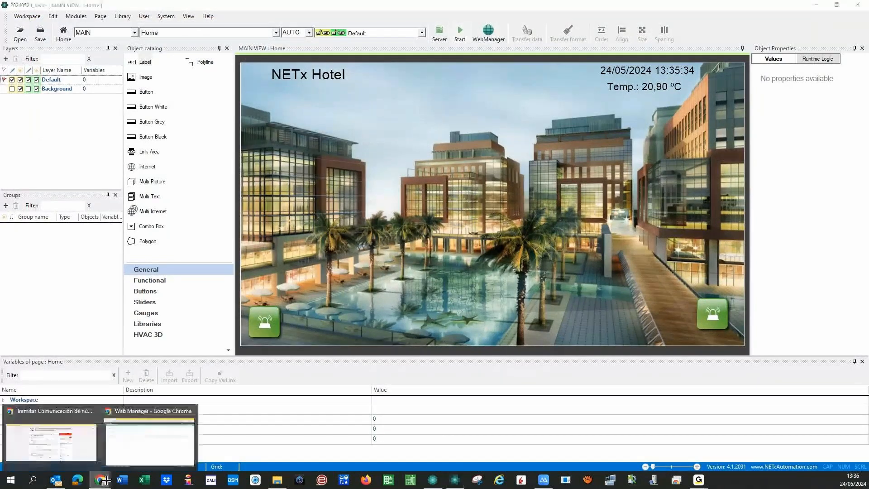
click(135, 449)
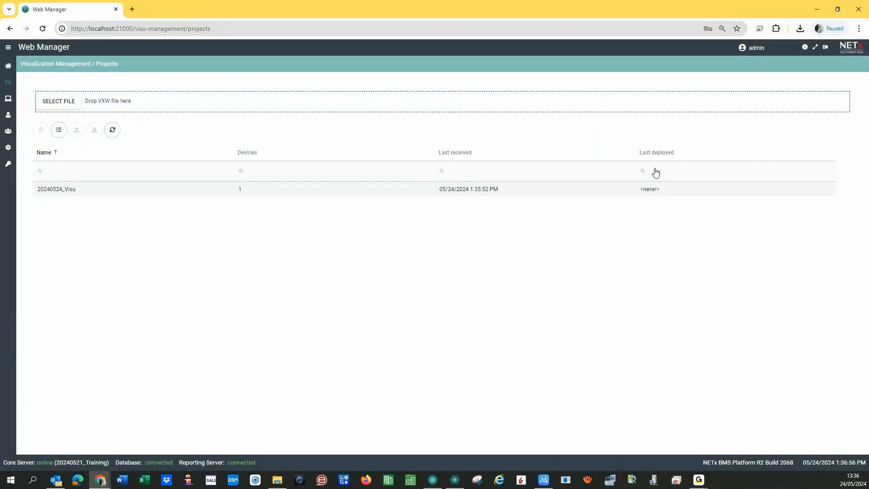
click(90, 191)
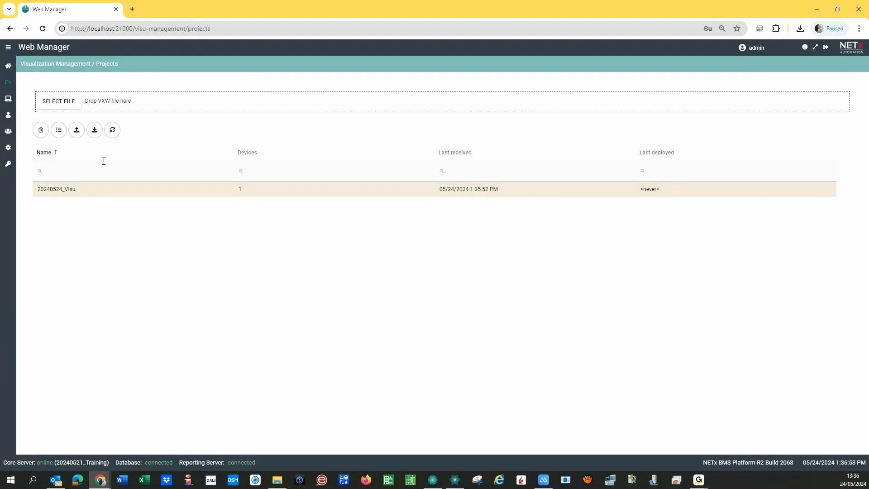
click(77, 132)
click(111, 131)
- In Devices, rename the 20240524_Visu_1 device to WEB and save it
click(8, 99)
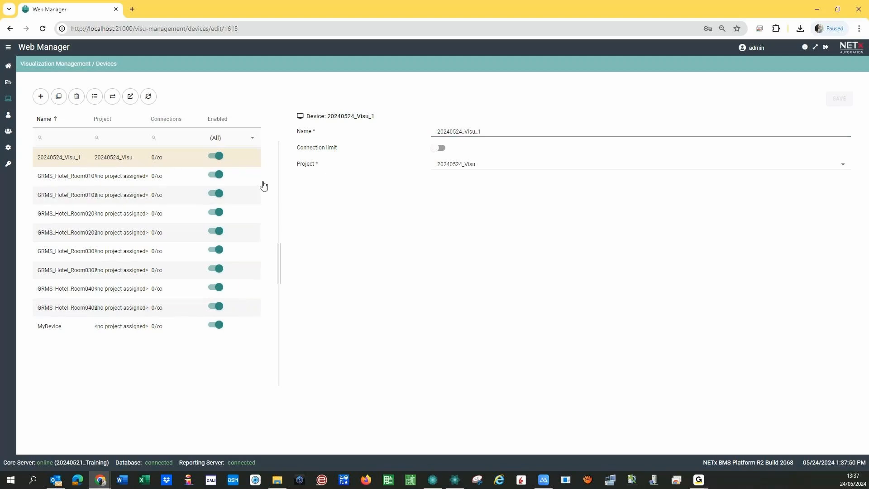
drag(497, 131, 423, 131)
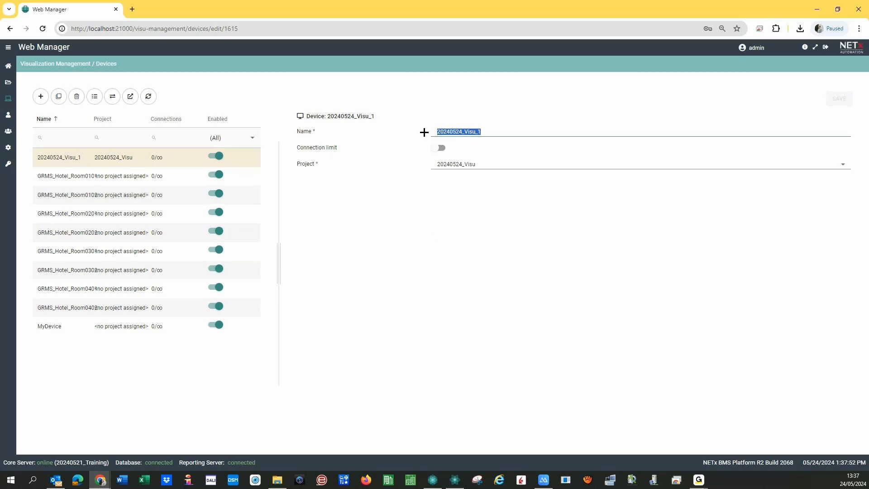
text(WEB)
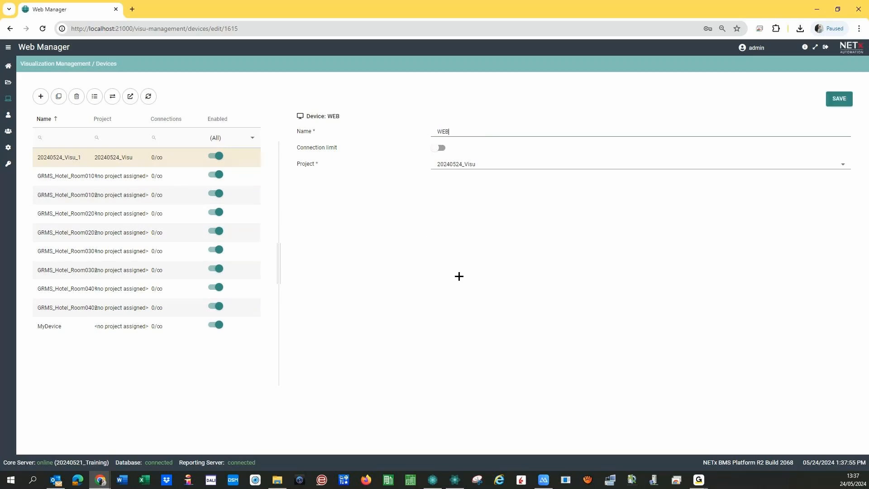
click(838, 99)
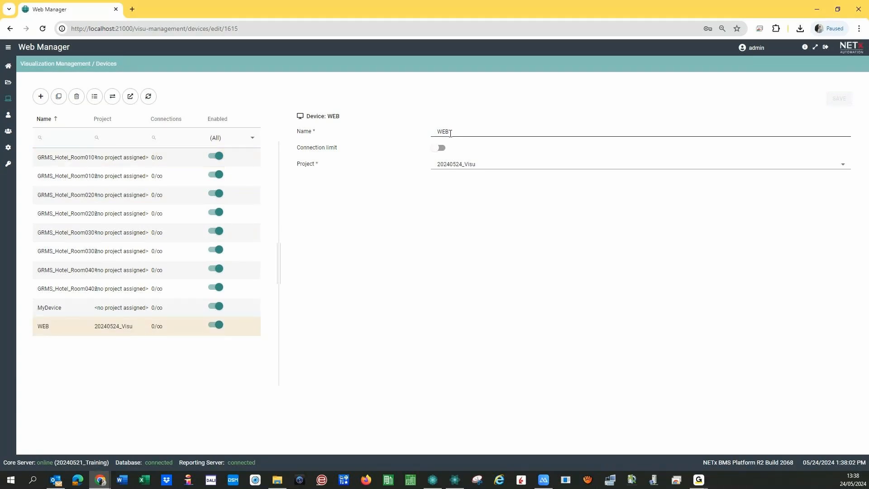
- Rename the WEB device to Ipad and save it
click(432, 132)
drag(432, 132, 450, 146)
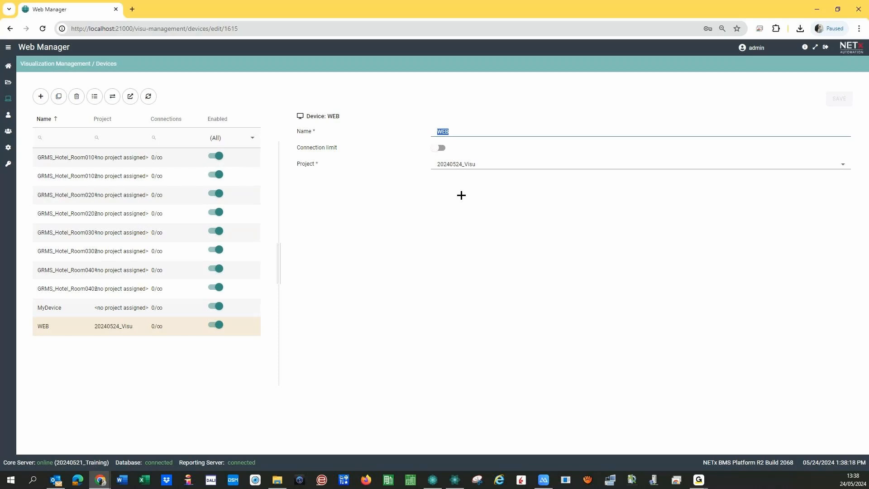
text(Ipad)
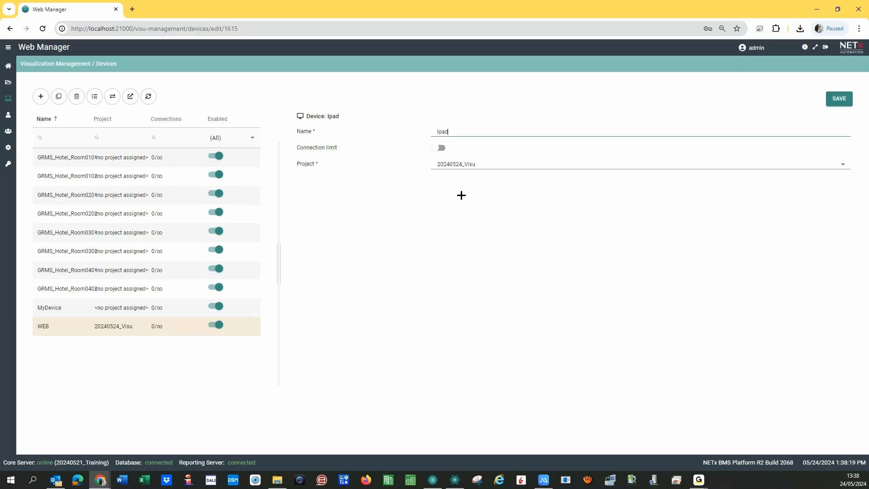
click(839, 101)
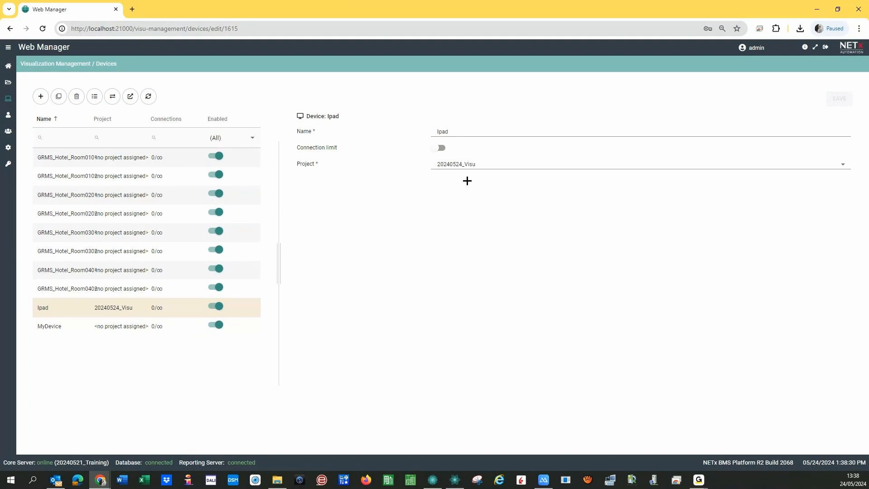
- Keep 20240524_Visu as the Ipad's project and save a connection limit of 1
click(505, 169)
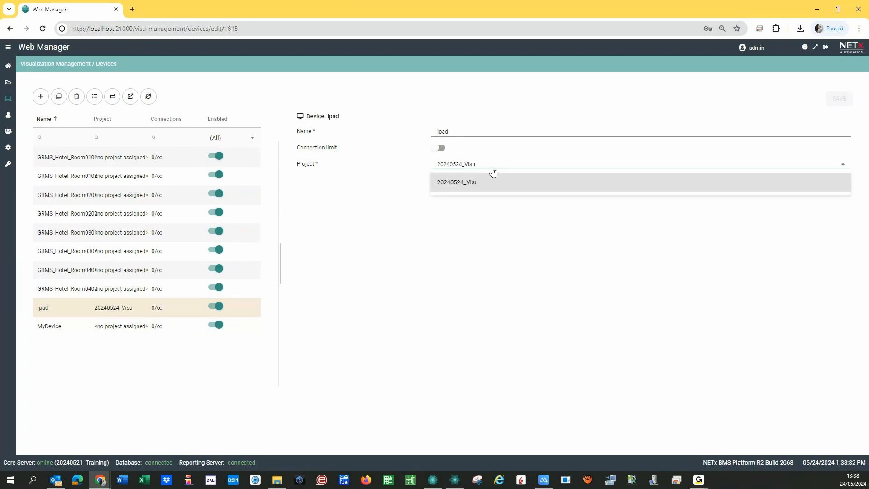
click(468, 177)
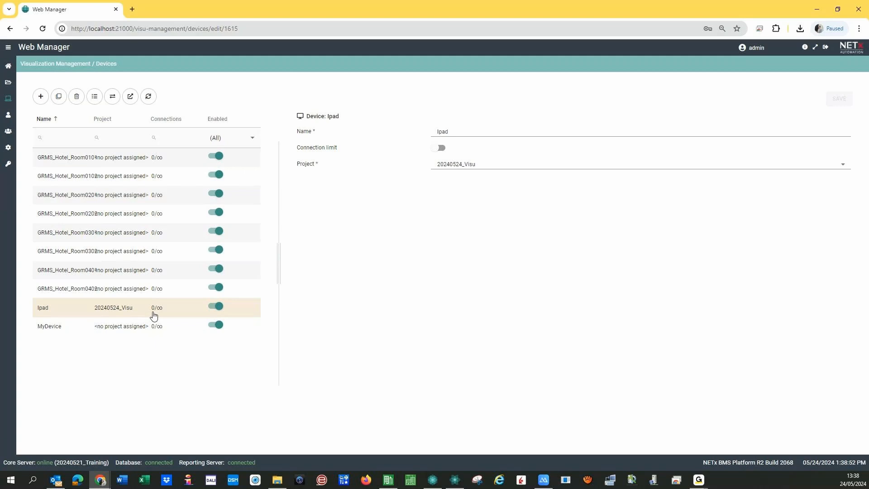
click(441, 148)
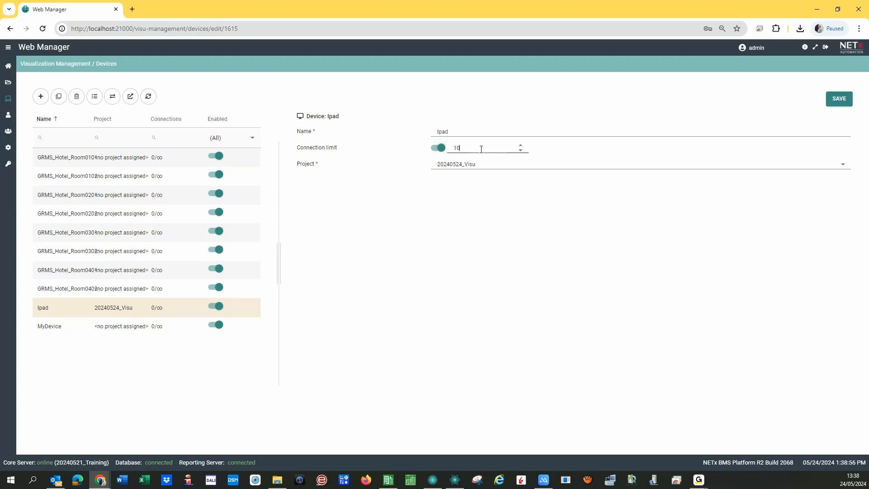
key(BackSpace)
click(838, 100)
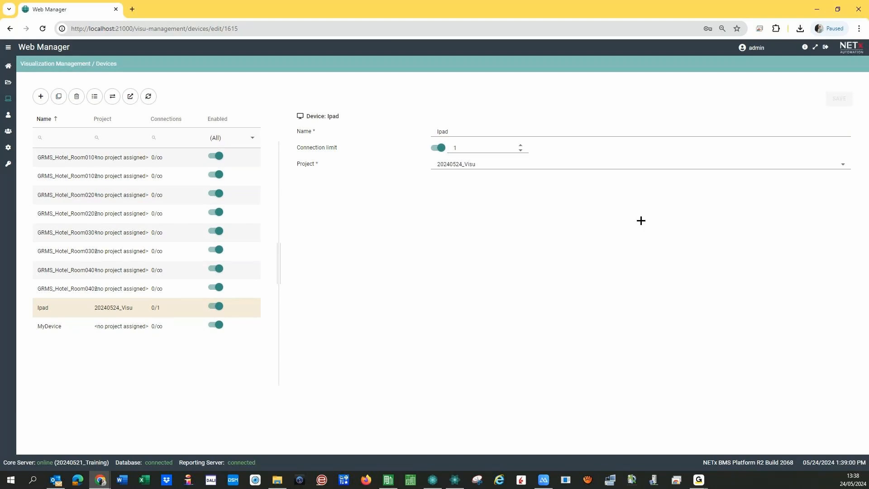
- Change the limit to 10, then switch the connection limit off for unlimited connections and save
click(461, 150)
text(0)
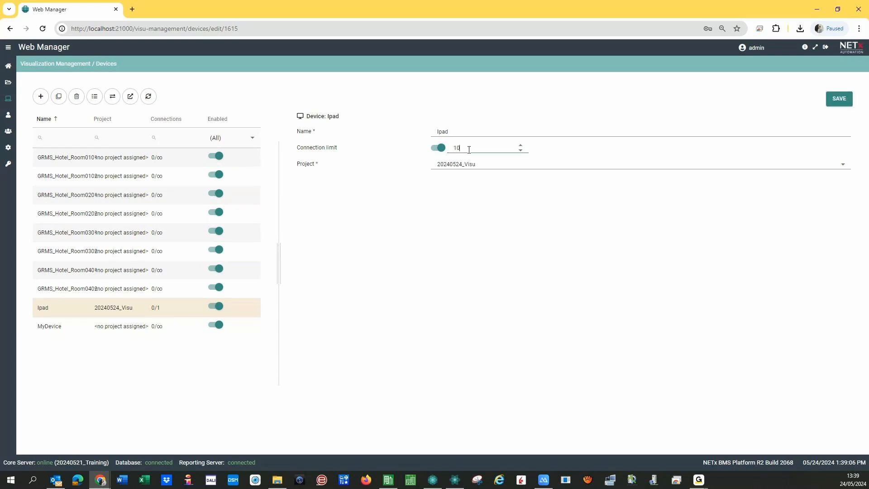
click(838, 100)
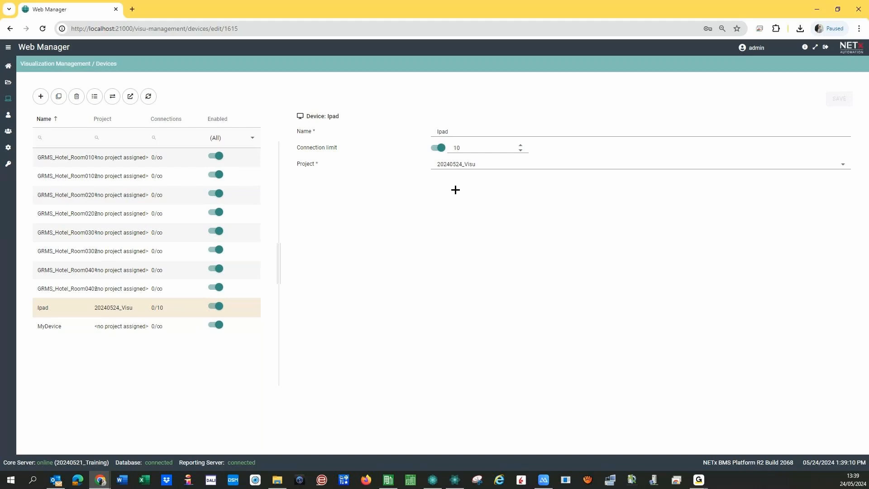
click(438, 148)
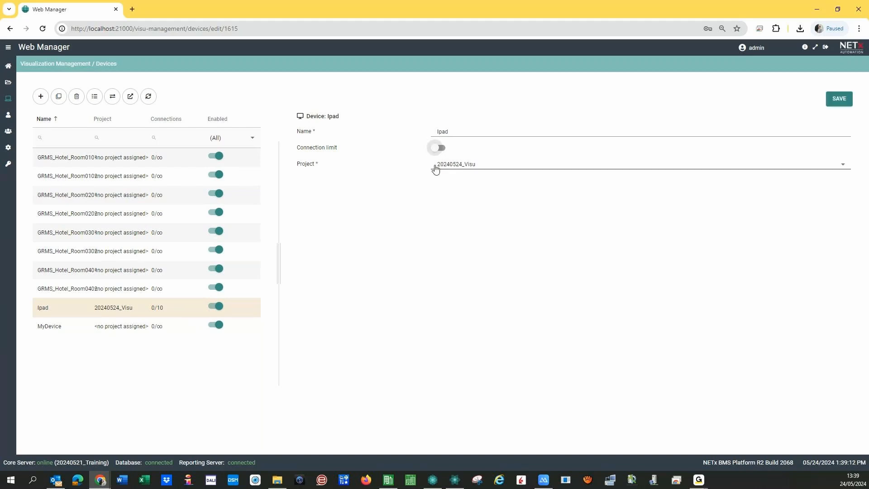
click(839, 99)
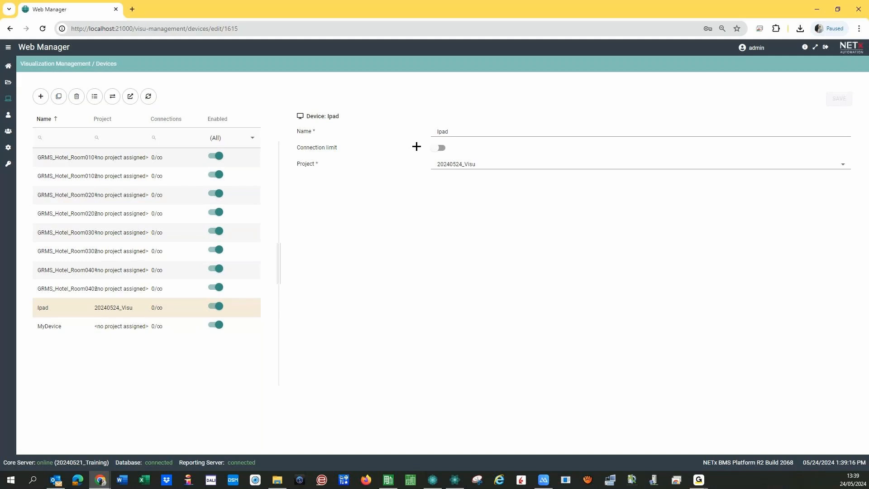
click(129, 97)
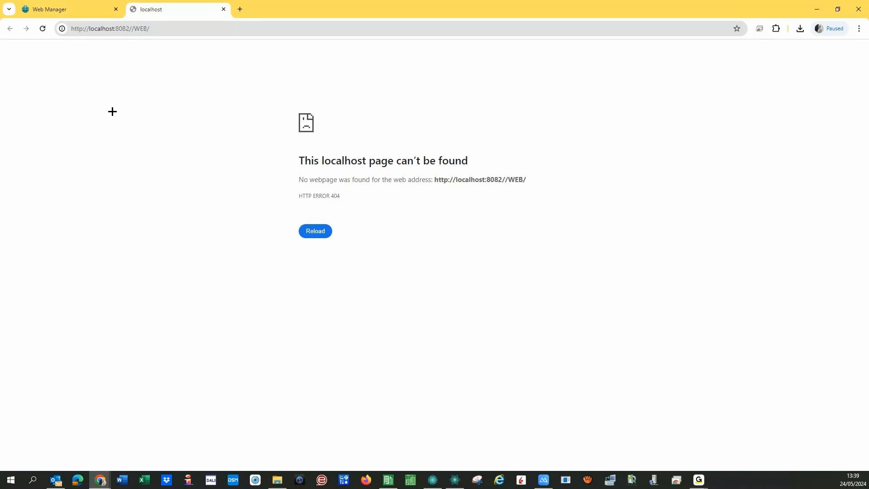
click(119, 28)
click(144, 29)
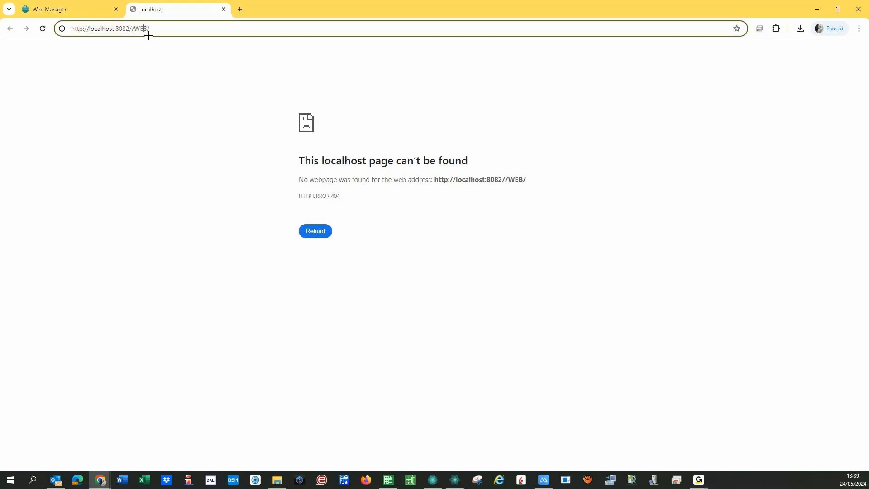
key(BackSpace)
key(BackSpace)
key(BackSpace)
key(BackSpace)
key(BackSpace)
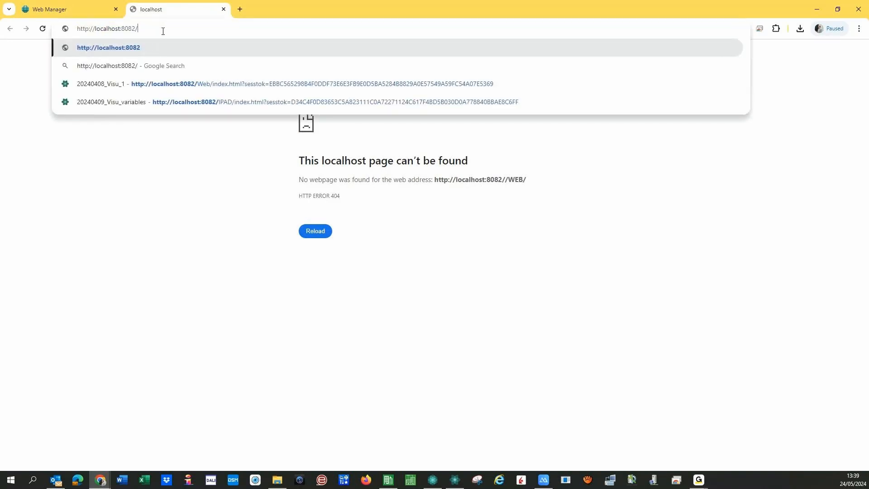
text(ipa)
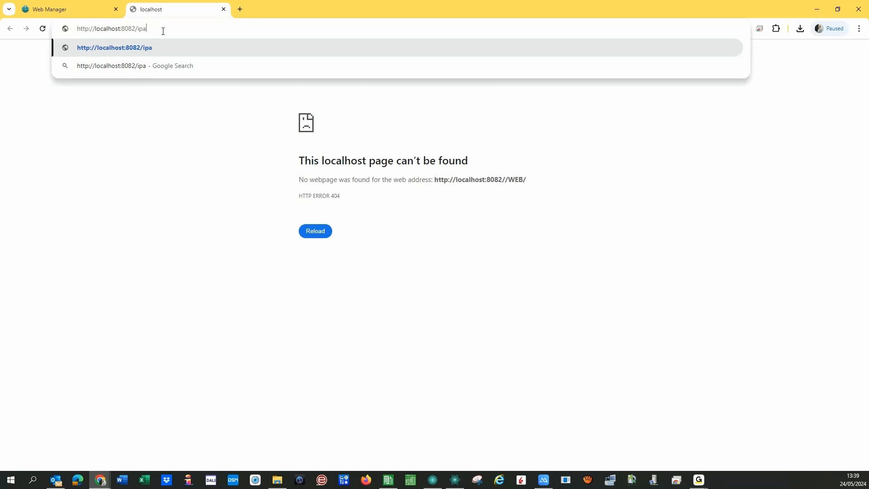
key(Return)
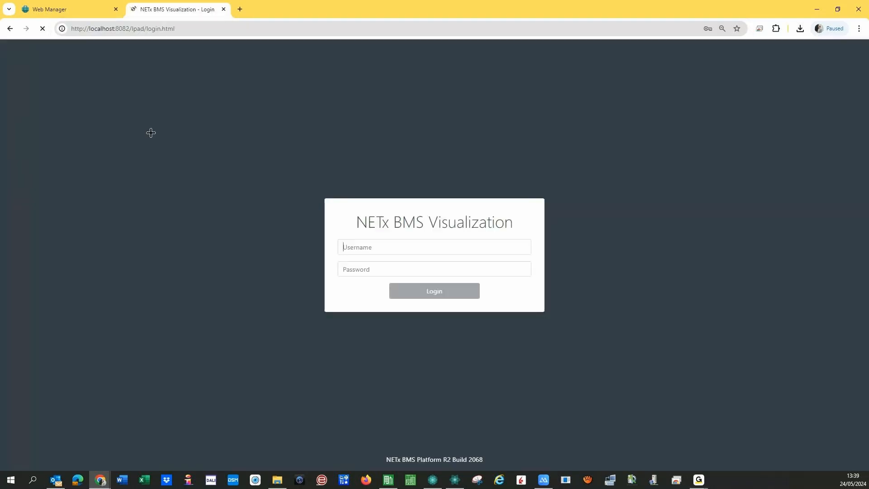
click(74, 9)
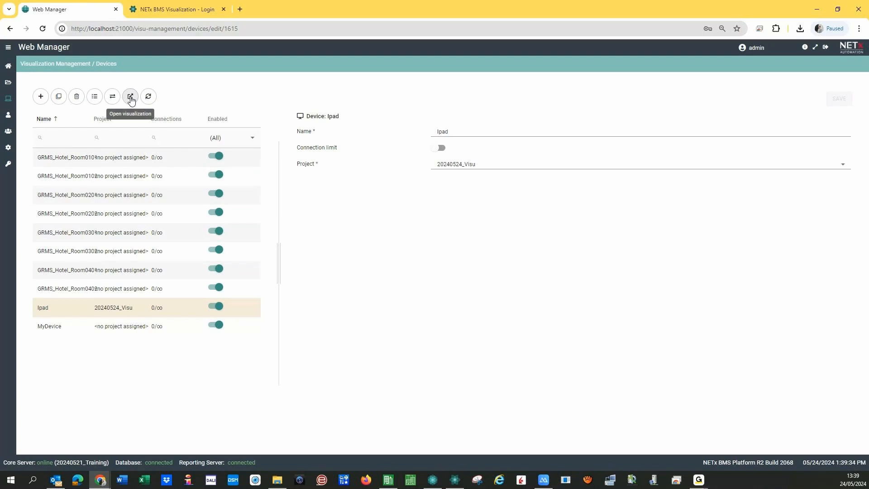
click(170, 9)
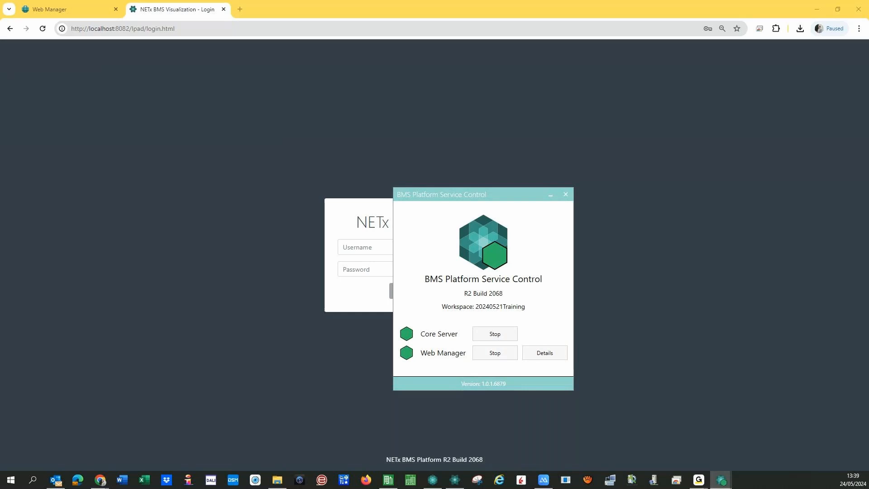
drag(0, 145, 231, 222)
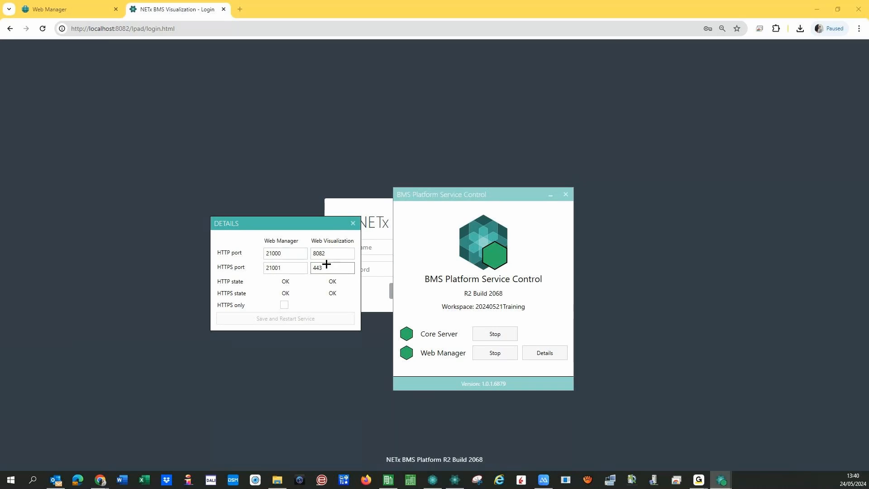
click(82, 29)
click(83, 29)
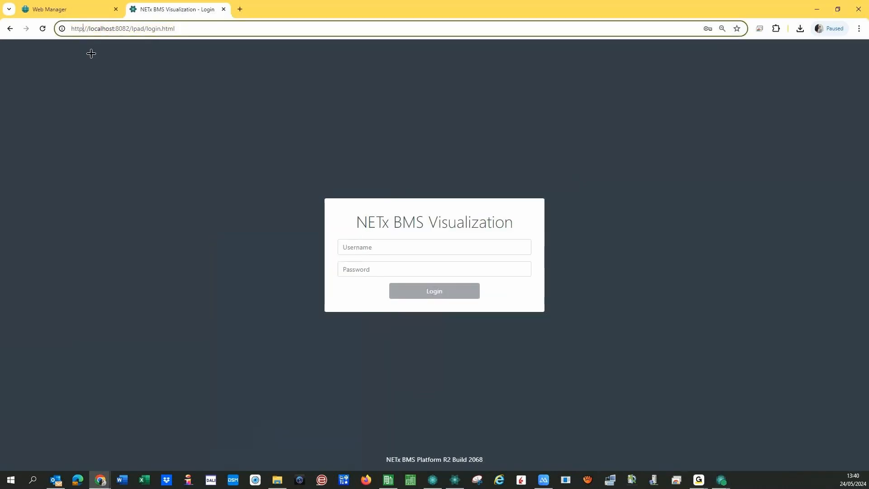
text(s)
key(Right)
key(Right)
key(Right)
key(Right)
key(Right)
key(Right)
key(Right)
key(Right)
key(Right)
key(Right)
key(Right)
key(Right)
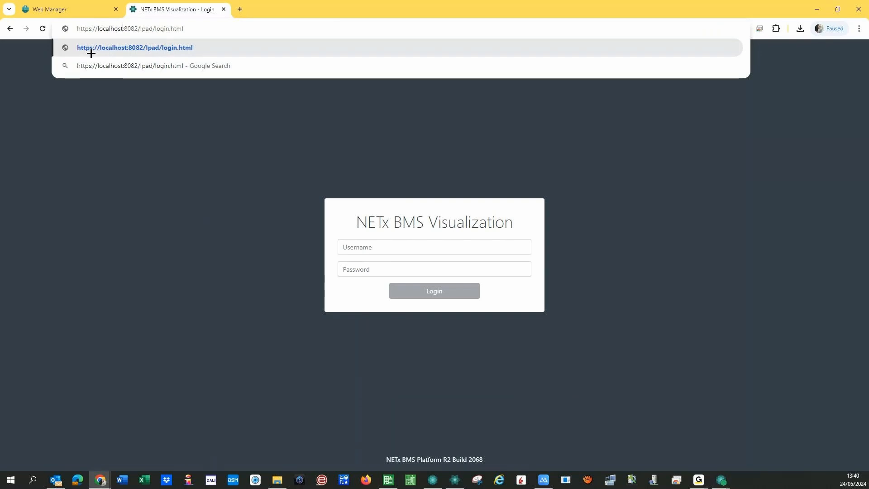
key(Right)
key(Delete)
key(Delete)
key(Delete)
key(Delete)
text(443)
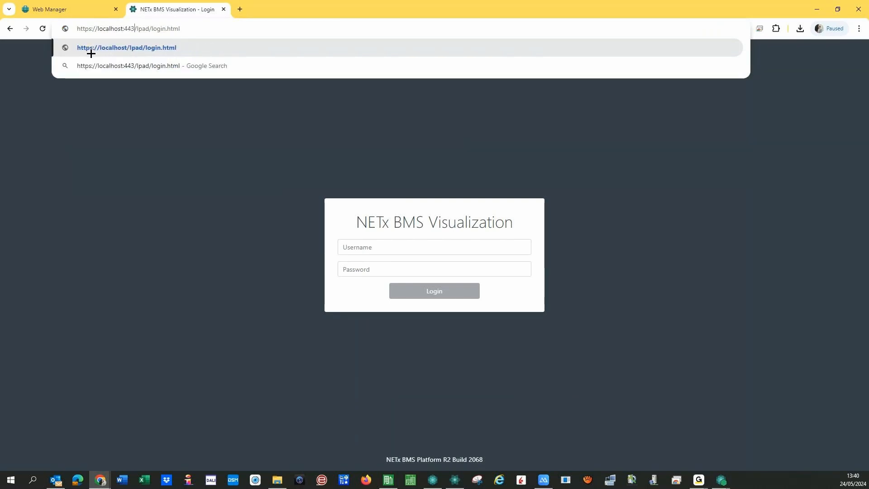
click(91, 54)
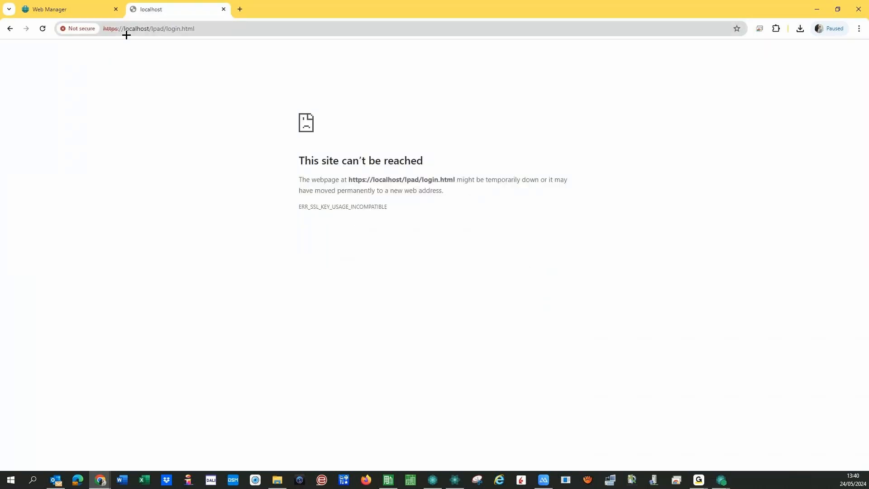
click(116, 28)
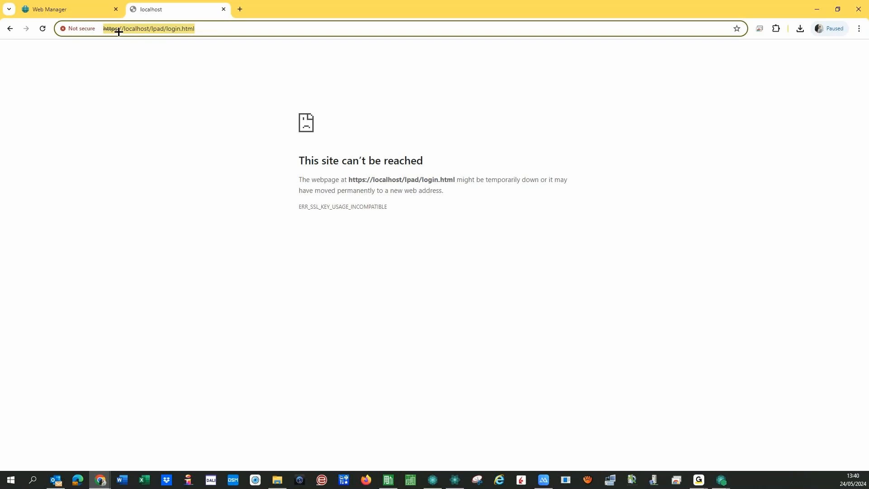
click(118, 29)
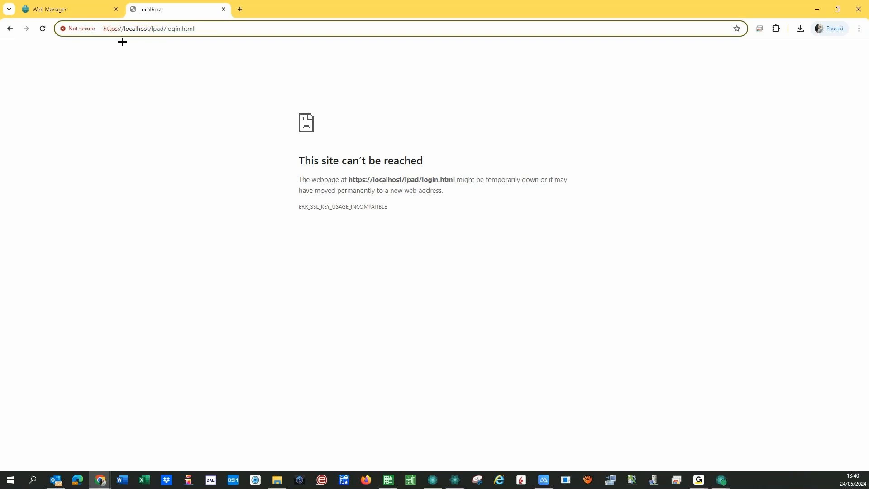
click(10, 32)
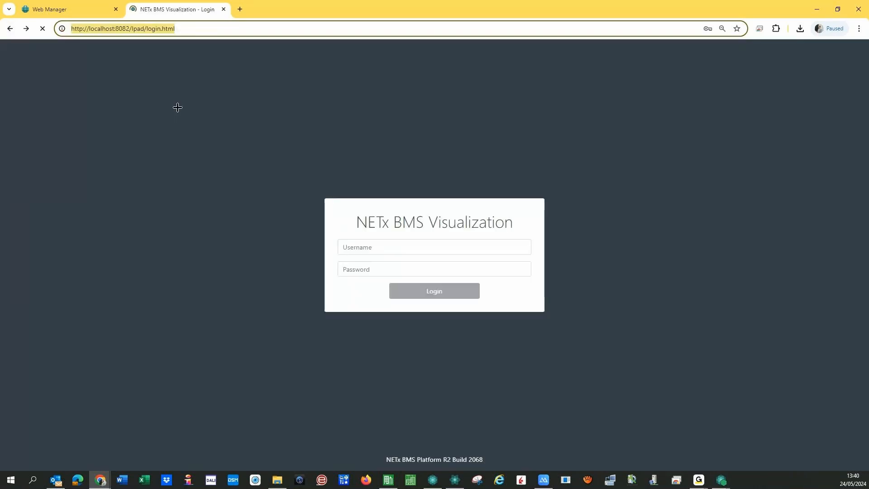
click(363, 248)
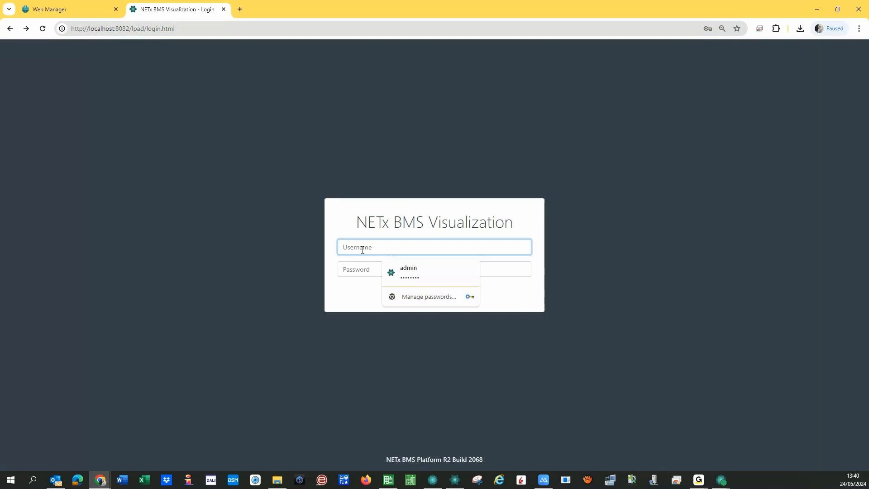
text(admin)
click(358, 271)
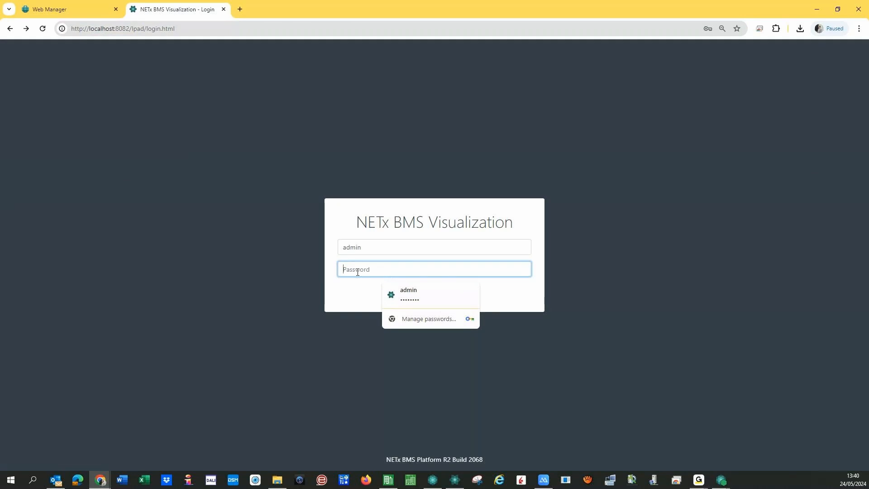
text(ad)
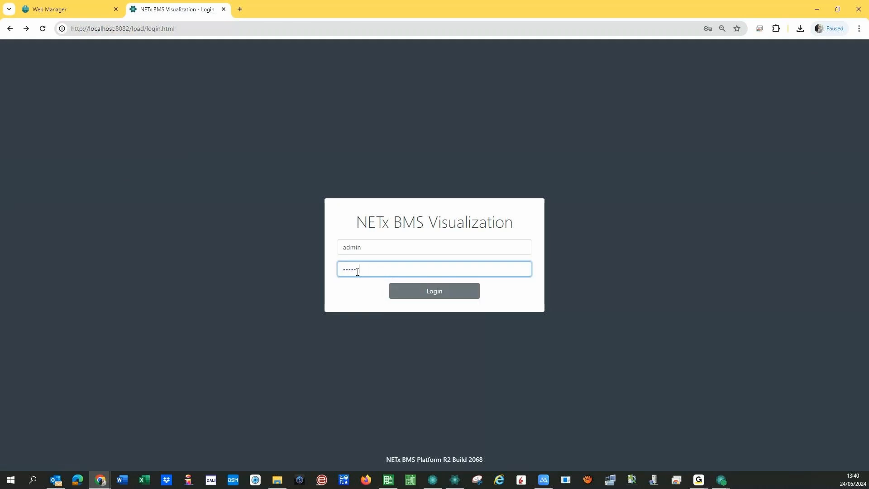
key(Return)
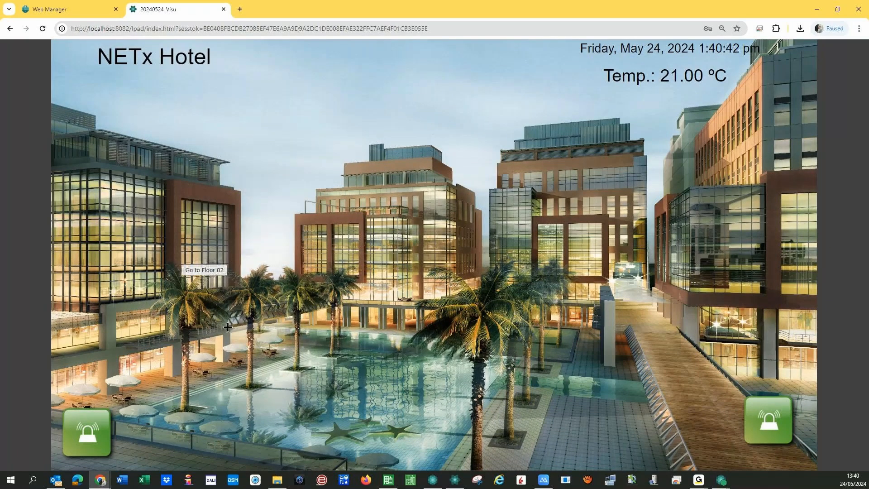
- Open the Floor 01 plan and detach it into its own smaller window on the right
click(228, 326)
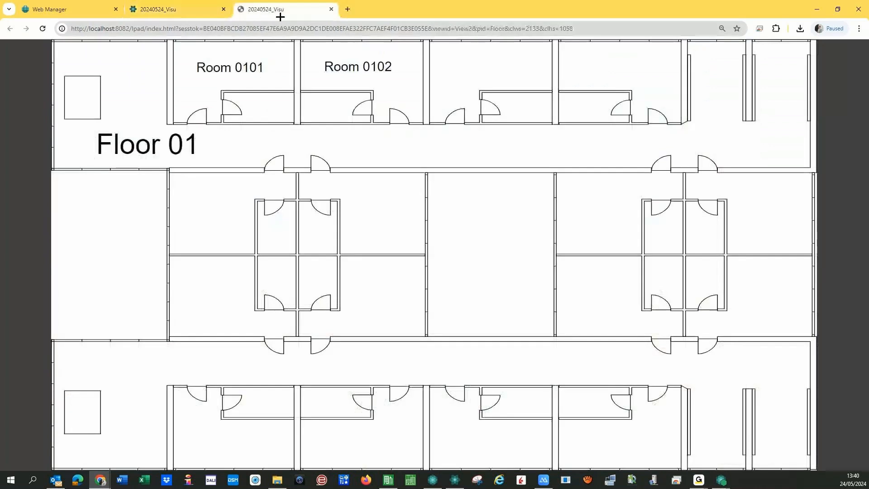
drag(310, 10, 408, 97)
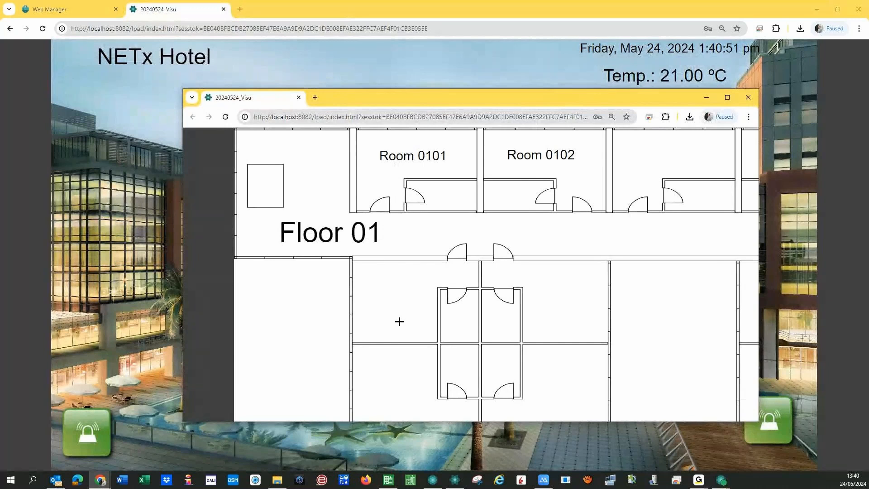
key(F5)
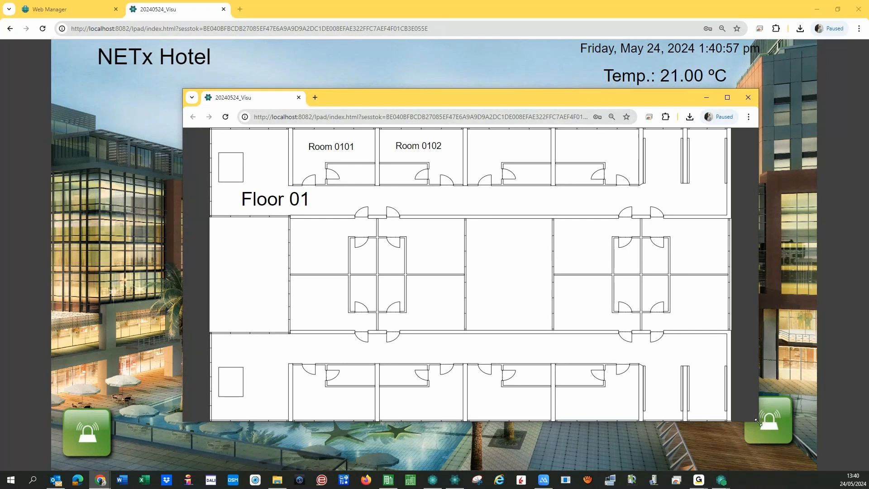
drag(758, 421, 550, 372)
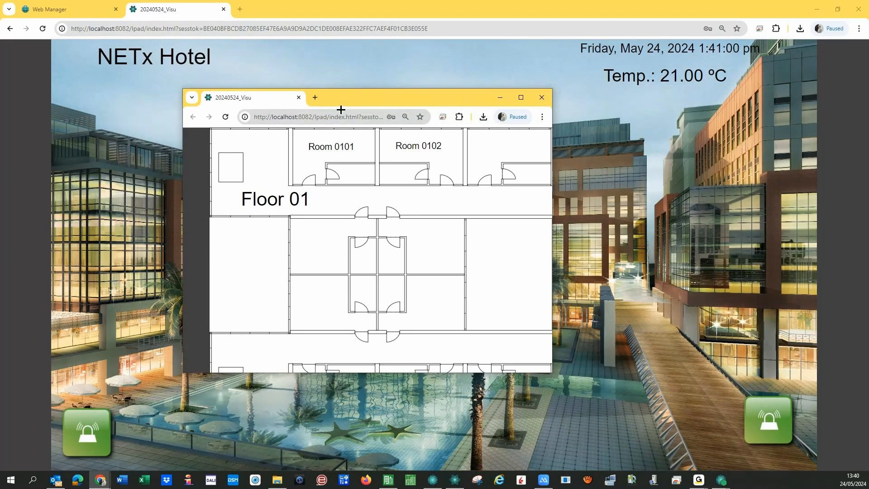
drag(342, 100, 644, 111)
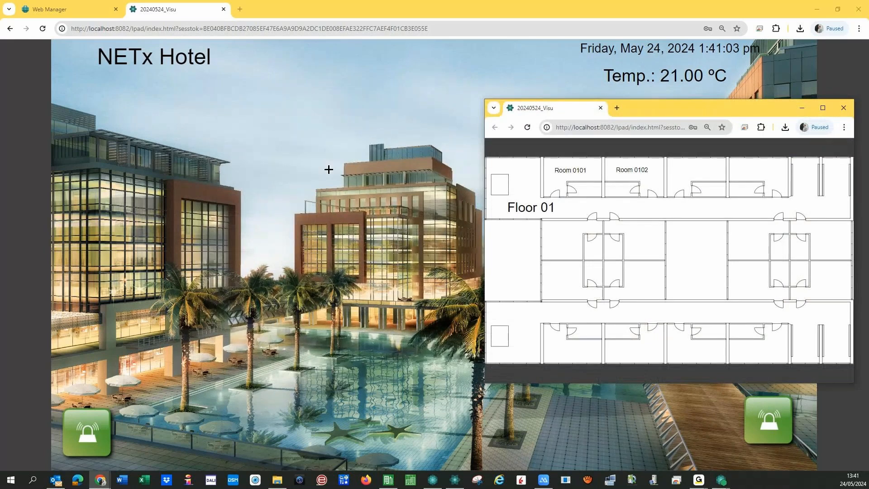
- Open Room 0101 in a separate window and turn on its do not disturb
click(571, 171)
drag(682, 108, 267, 114)
click(114, 298)
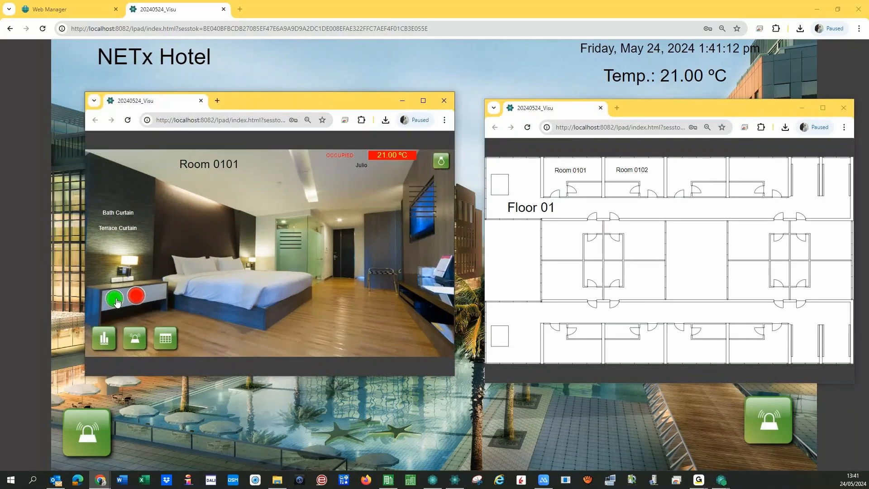
- Toggle Room 0101's make-up-room and do-not-disturb status indicators, and stop the bath curtain
click(116, 300)
click(134, 301)
click(119, 307)
click(116, 299)
click(115, 305)
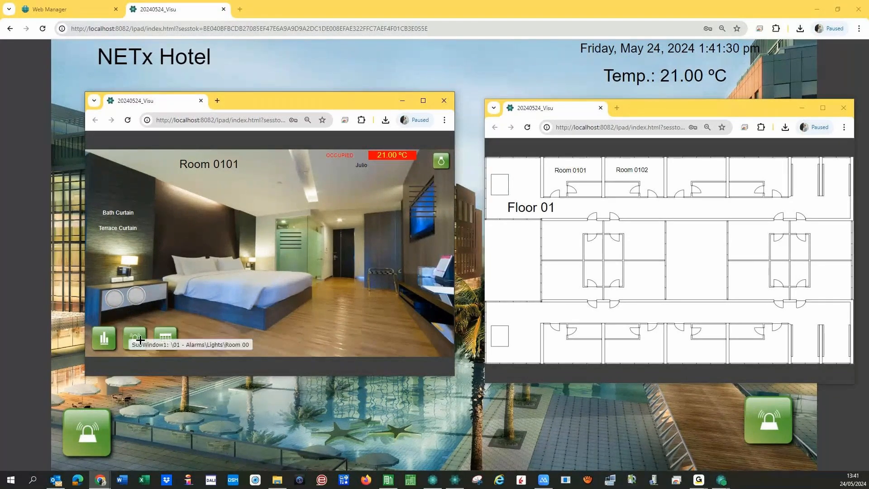
click(118, 212)
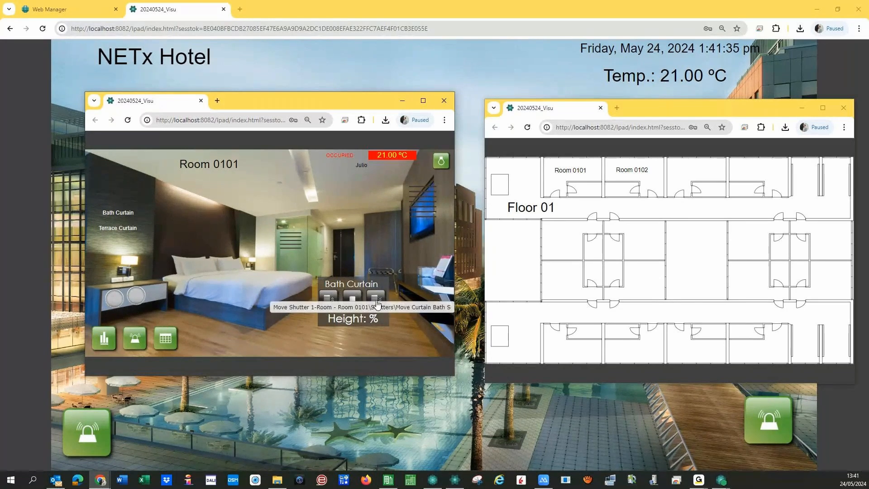
click(353, 299)
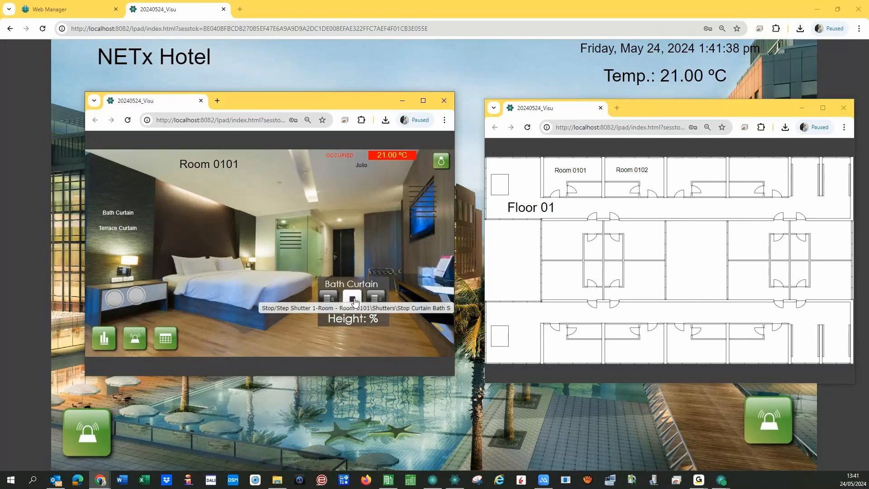
- Switch on the right and bed lights and raise the bed light to about 58%
click(130, 262)
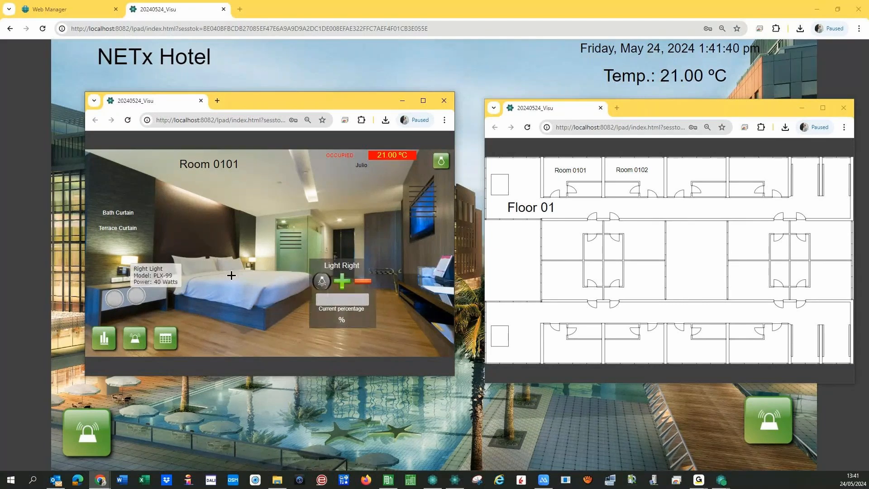
click(318, 286)
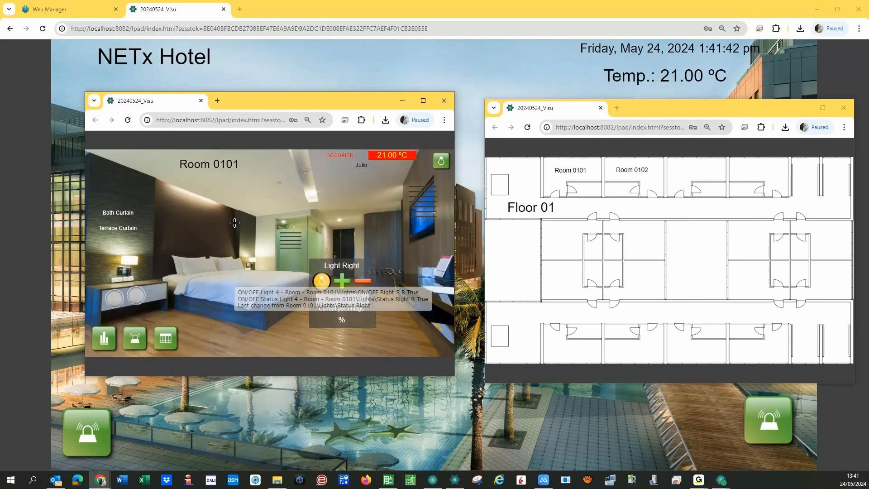
click(213, 189)
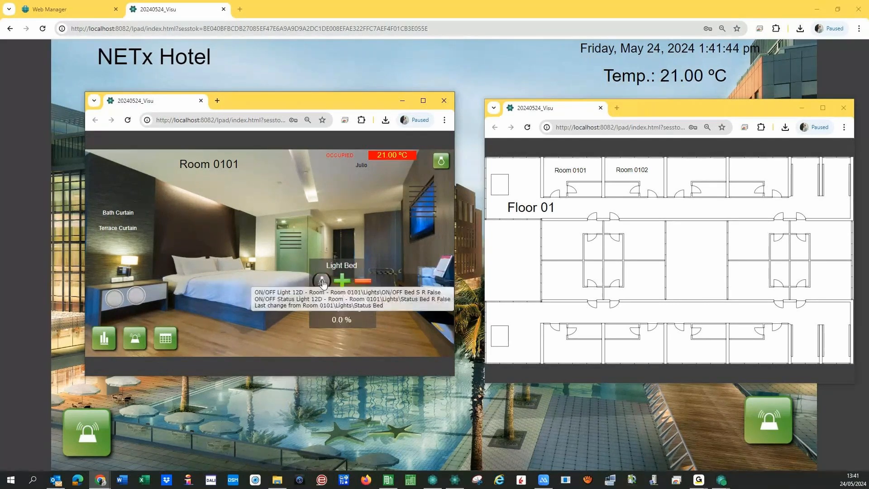
click(321, 283)
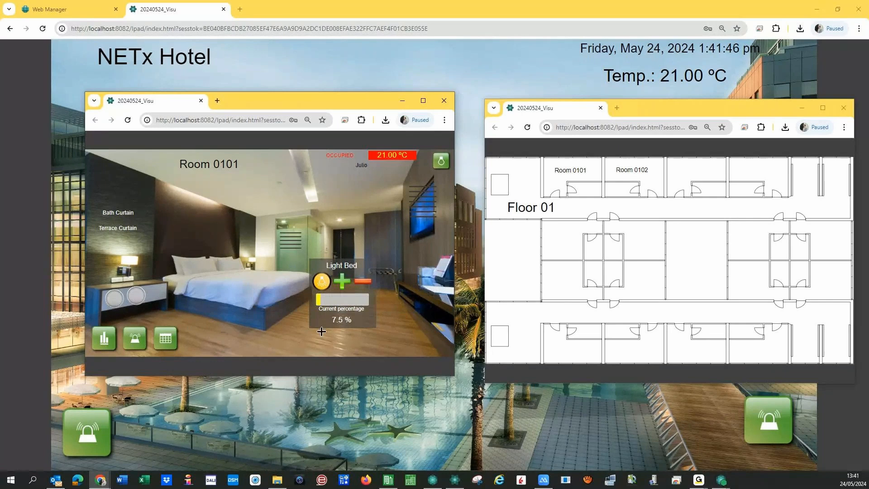
click(346, 299)
- Check the ceiling light and terrace curtain panels, then request the room's temperature trend
click(304, 186)
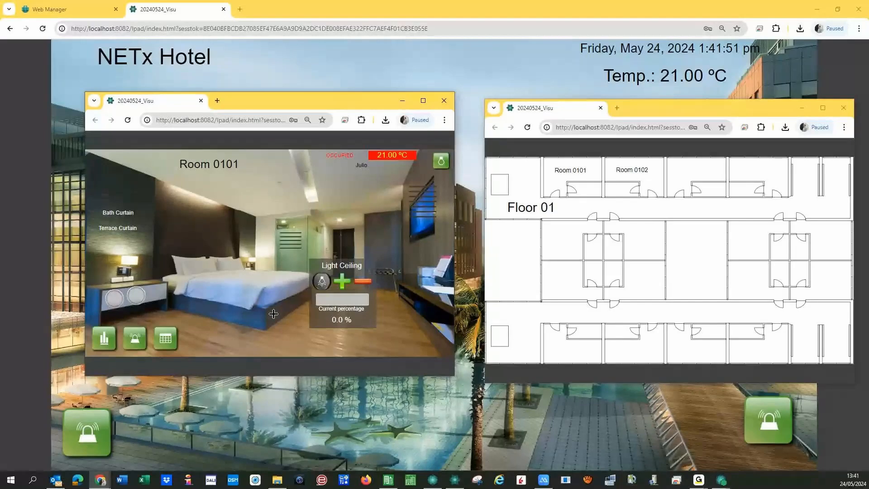
click(133, 232)
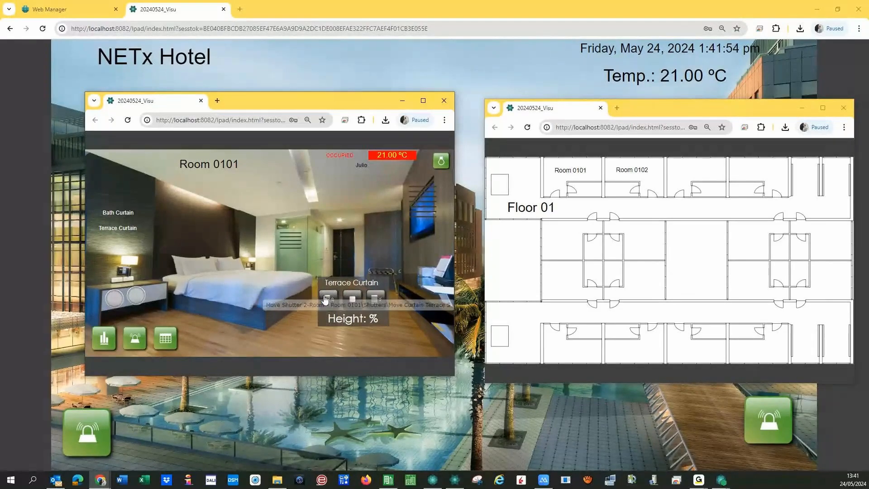
click(242, 316)
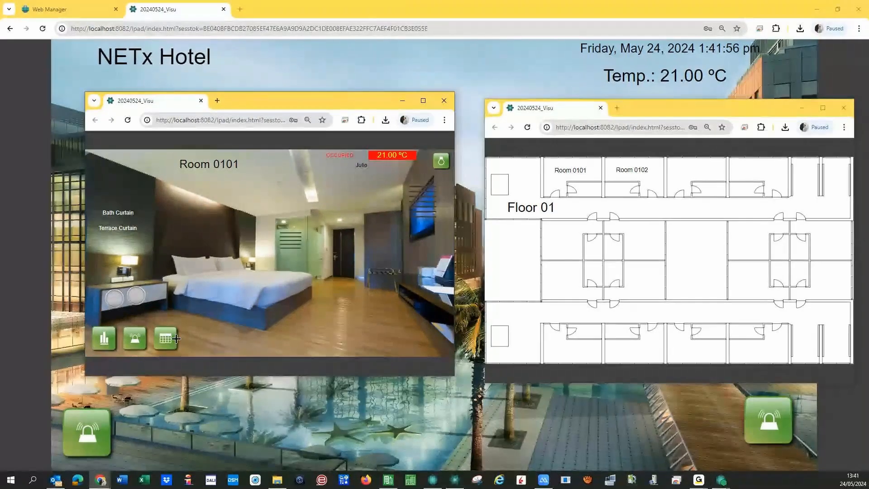
click(107, 345)
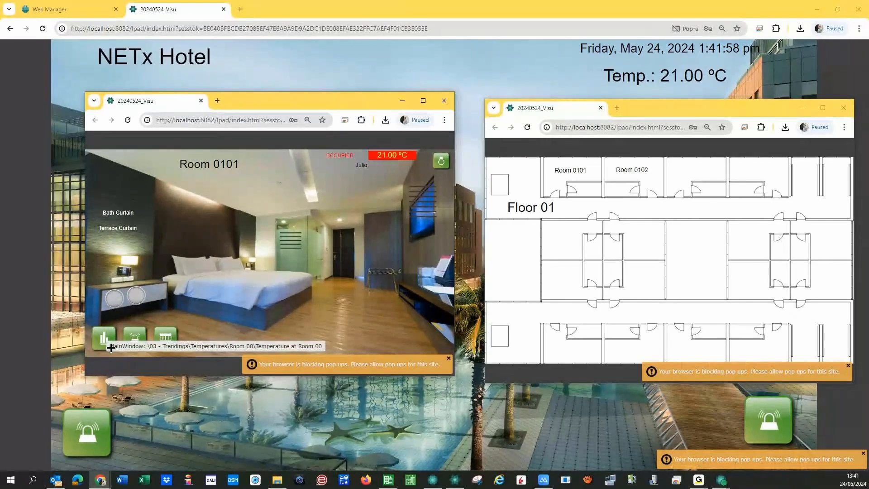
- Always allow pop-ups for the site, then reopen Room 0101's temperature trend
click(691, 29)
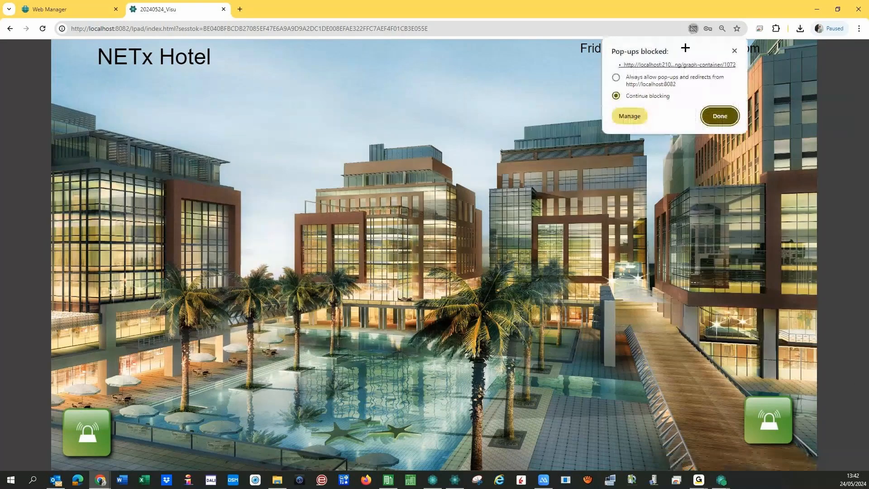
click(616, 77)
click(720, 116)
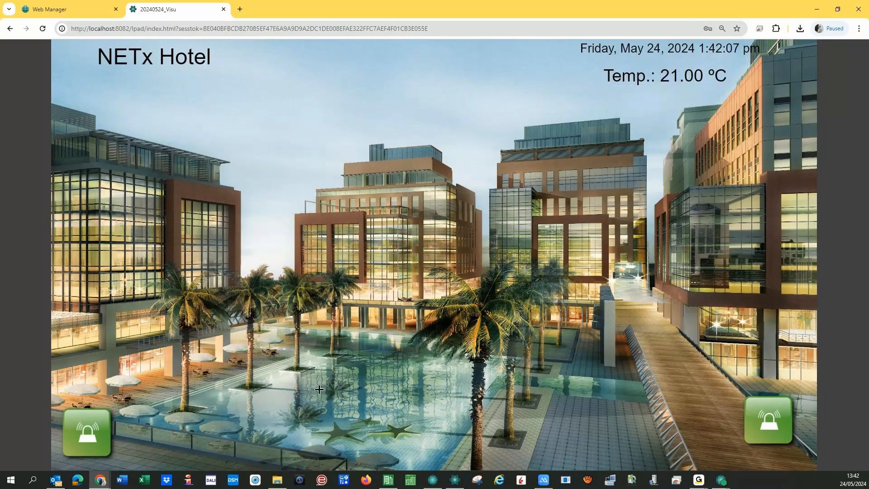
click(100, 479)
click(169, 441)
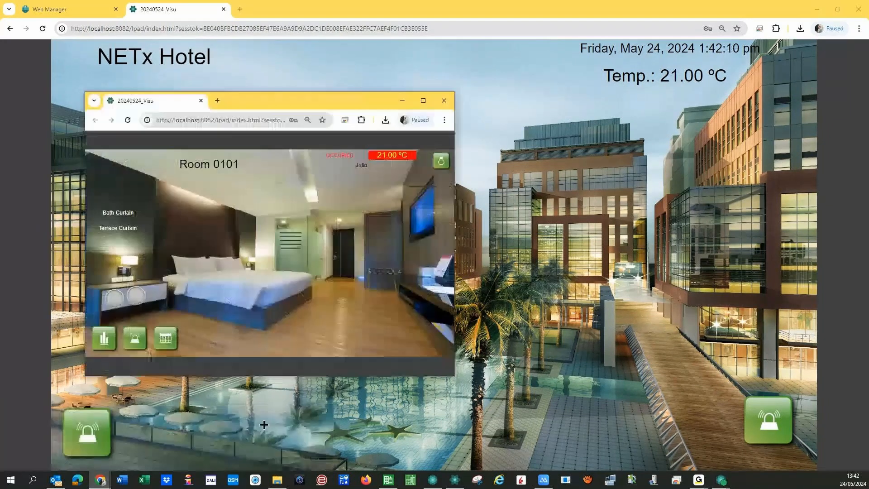
click(104, 335)
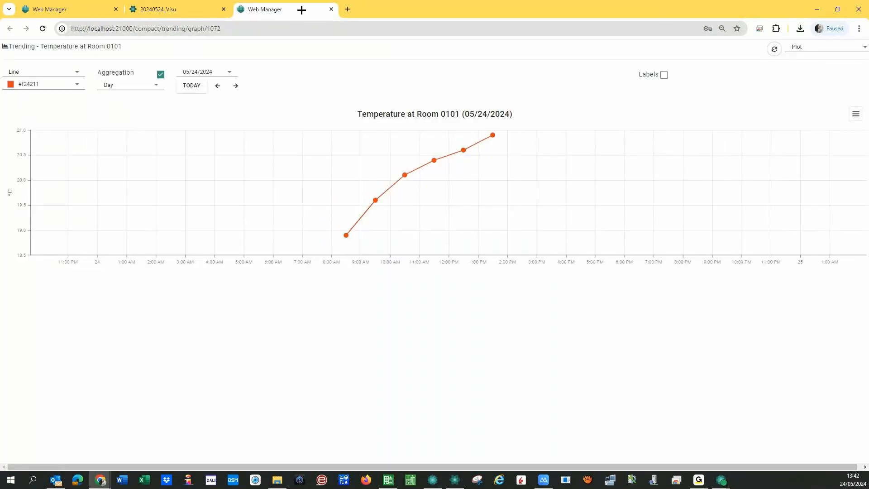
- Detach the Room 0101 trend into a narrower window zoomed to TODAY, and restore down the visualization
drag(301, 10, 420, 111)
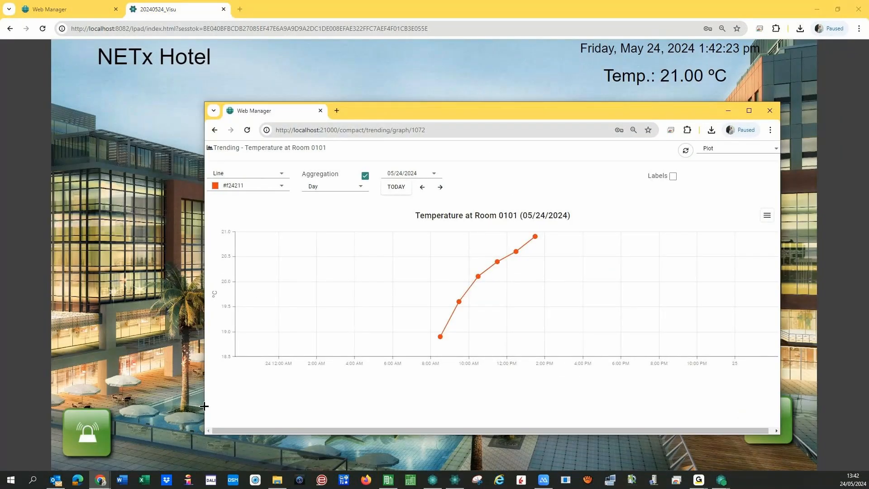
drag(204, 406, 376, 394)
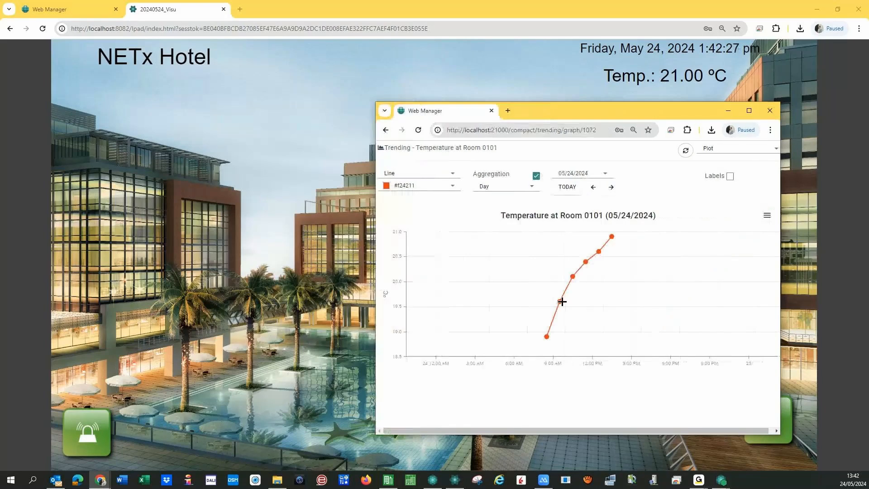
click(565, 190)
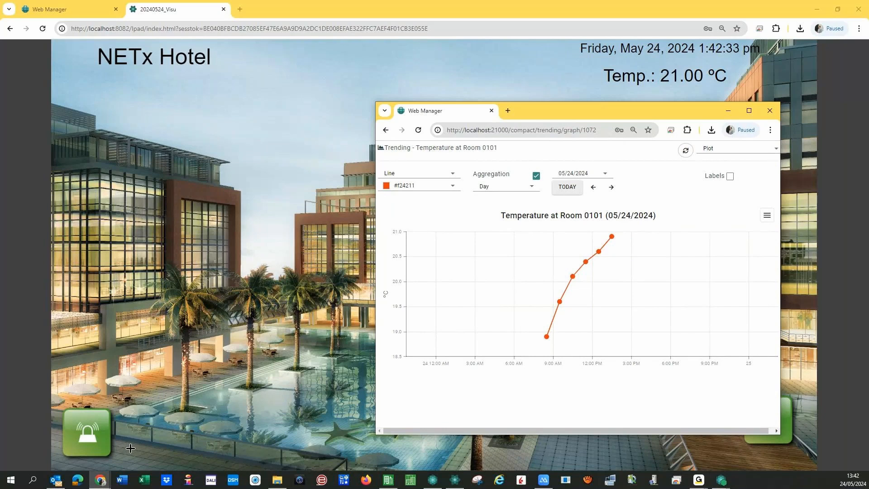
click(837, 10)
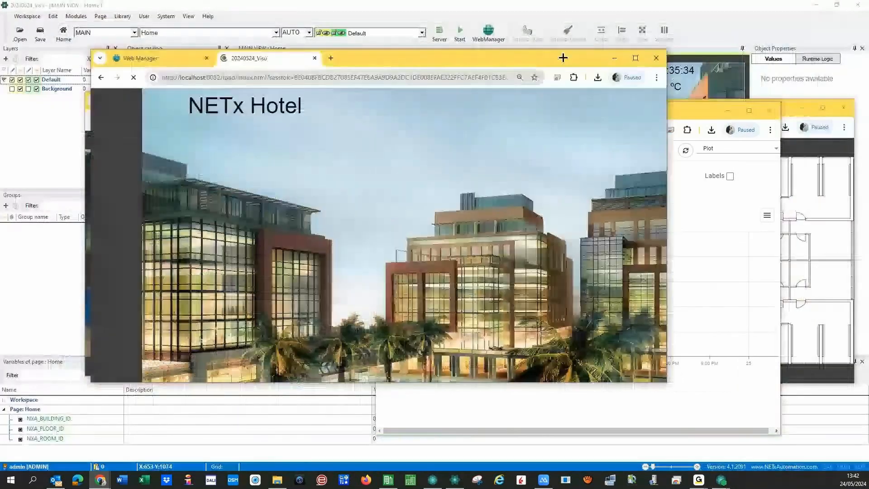
- Shrink the hotel visualization window, minimize the Visu editor and Core Server Studio, and close ETS
drag(563, 58, 473, 33)
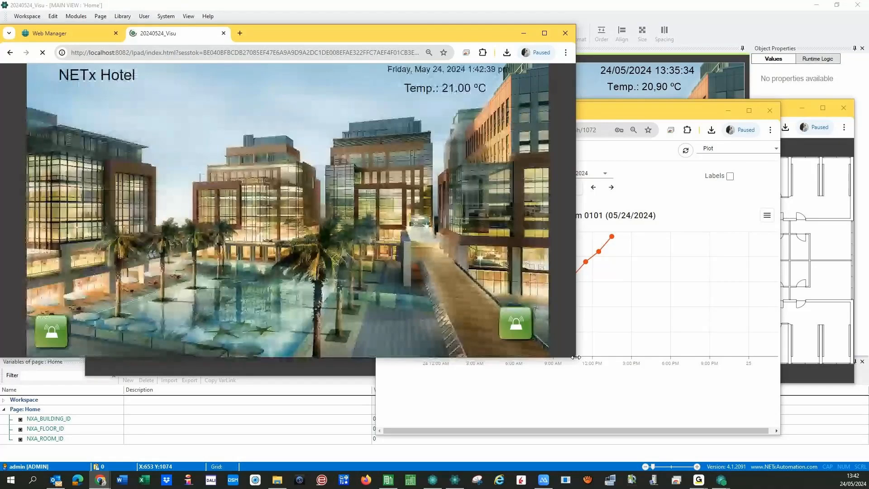
drag(552, 358, 303, 245)
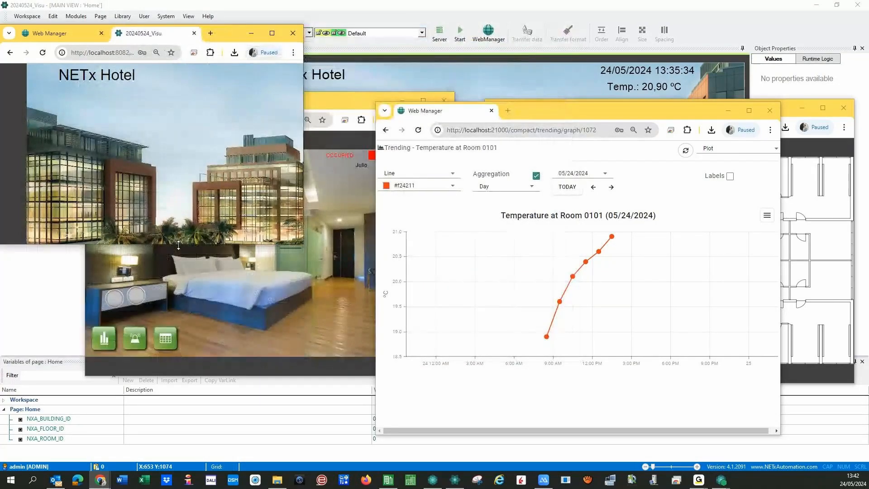
click(816, 5)
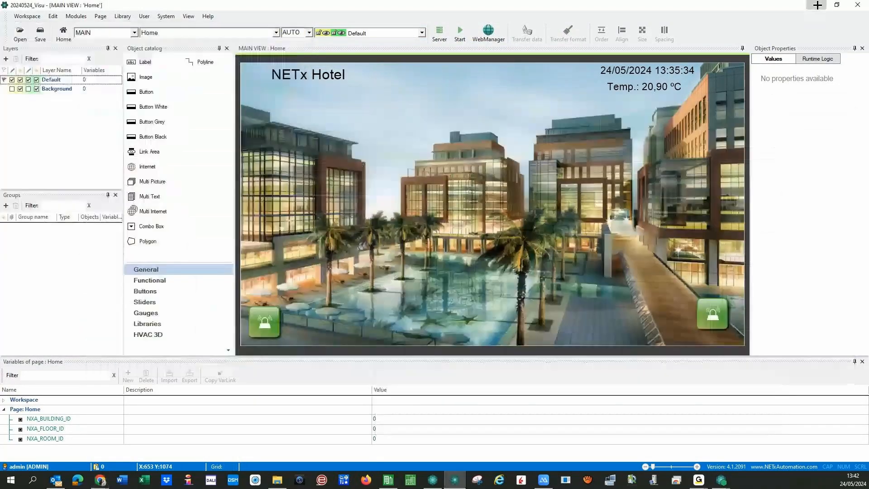
click(859, 9)
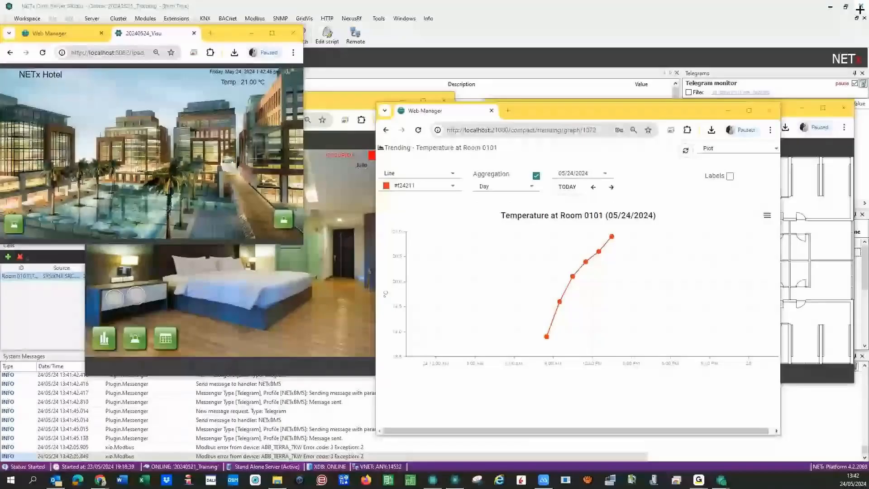
click(831, 8)
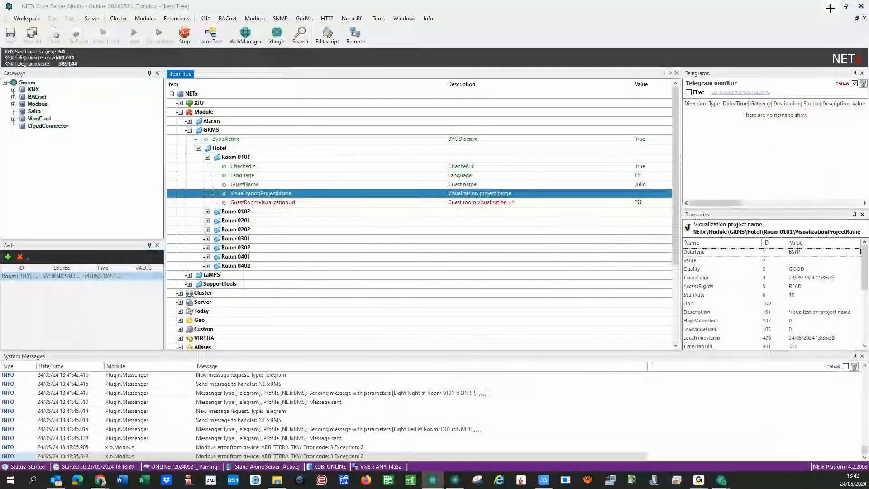
click(830, 8)
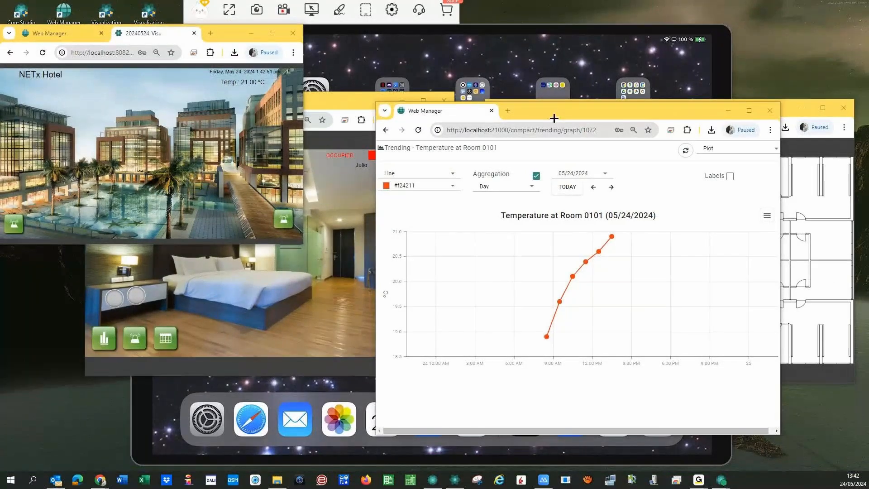
- Shorten the trend window and open the Room 0101 lights alarm list in its own window
drag(554, 118, 630, 38)
drag(477, 355, 477, 259)
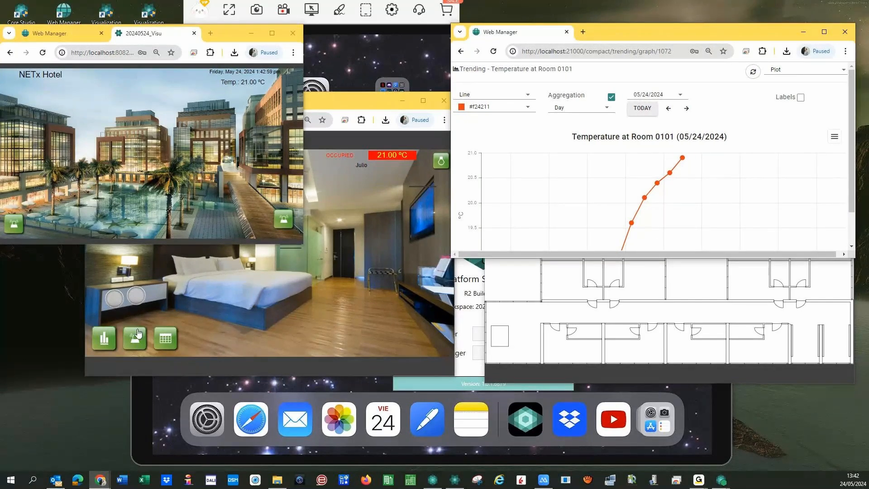
click(138, 334)
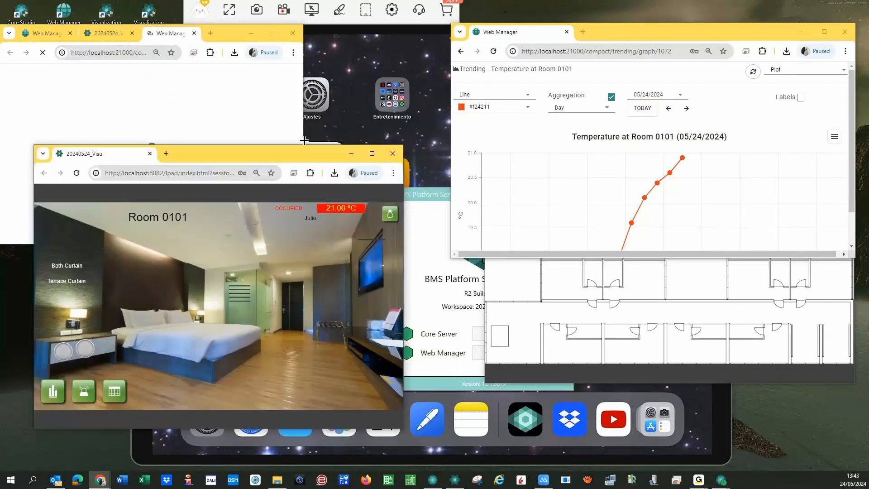
drag(292, 151, 267, 202)
click(192, 37)
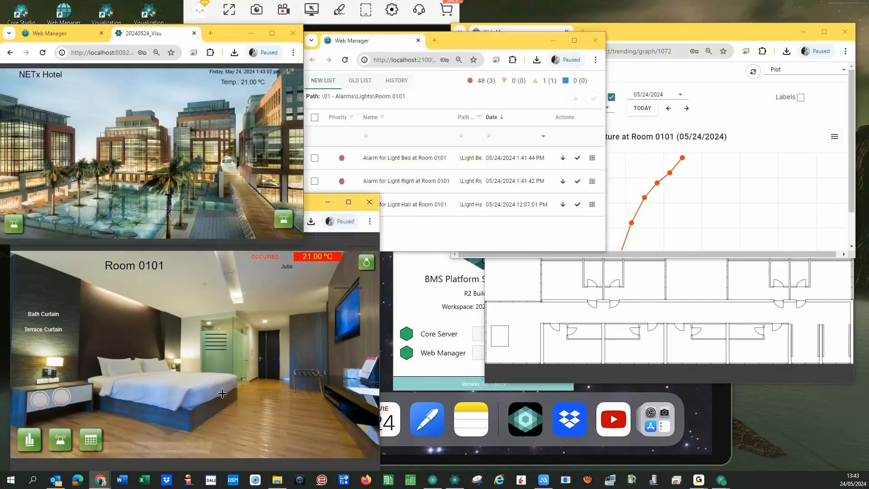
click(91, 439)
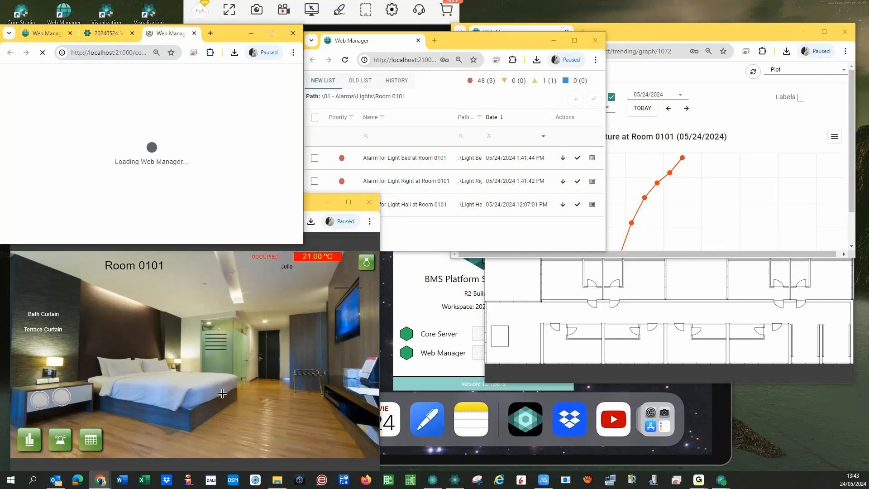
- Move the calendar into its own window and switch it to Month view
drag(170, 33, 707, 190)
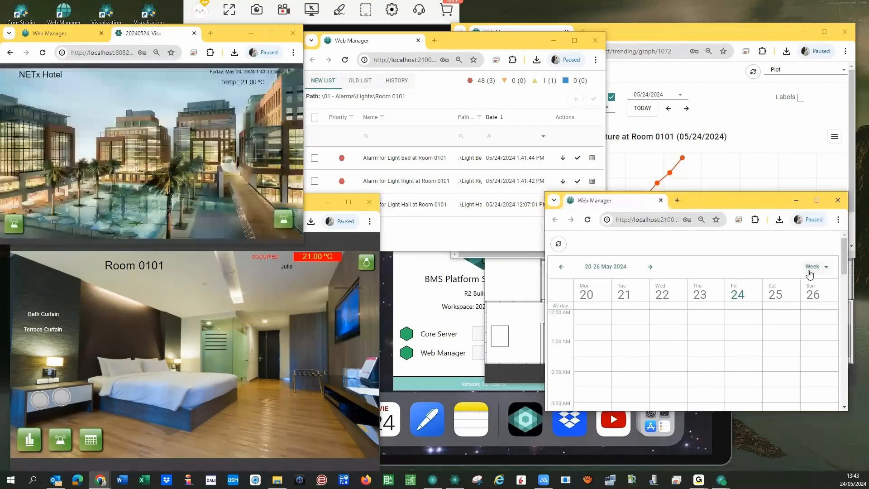
click(810, 270)
click(793, 328)
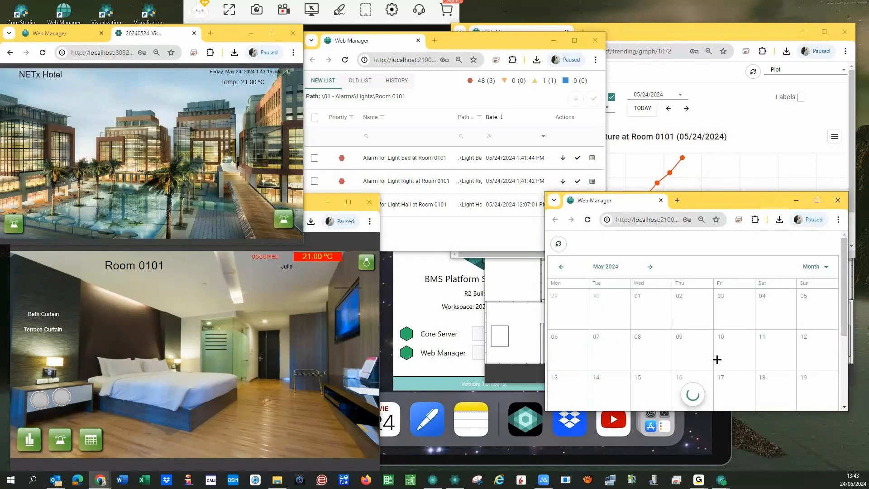
scroll(717, 359, down, 3)
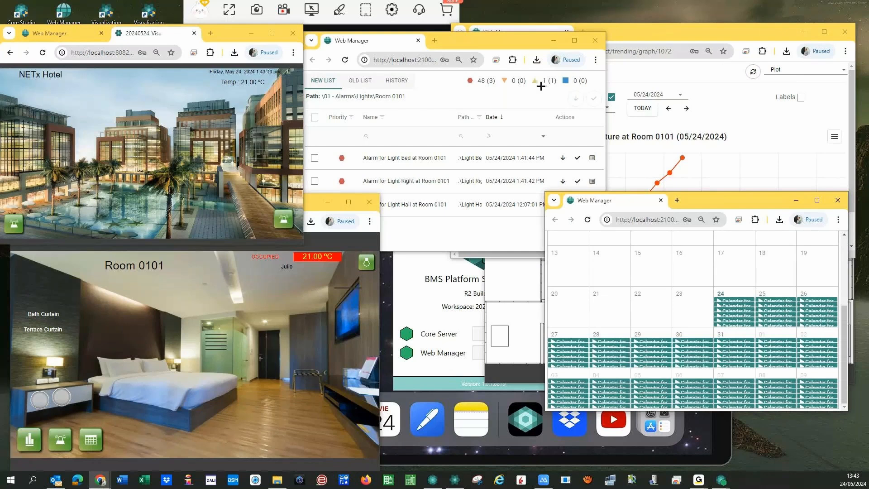
- Close the trend, alarm, calendar, floor plan and Room 0101 windows
click(845, 32)
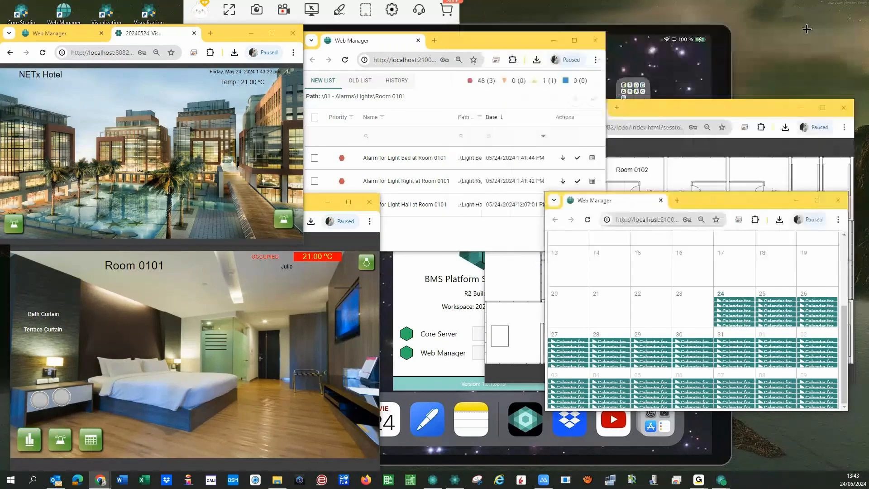
click(595, 40)
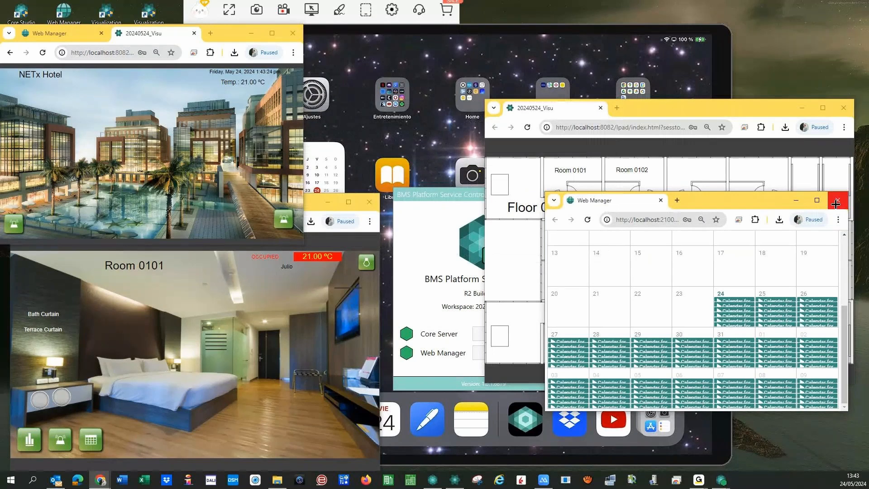
click(836, 204)
click(843, 108)
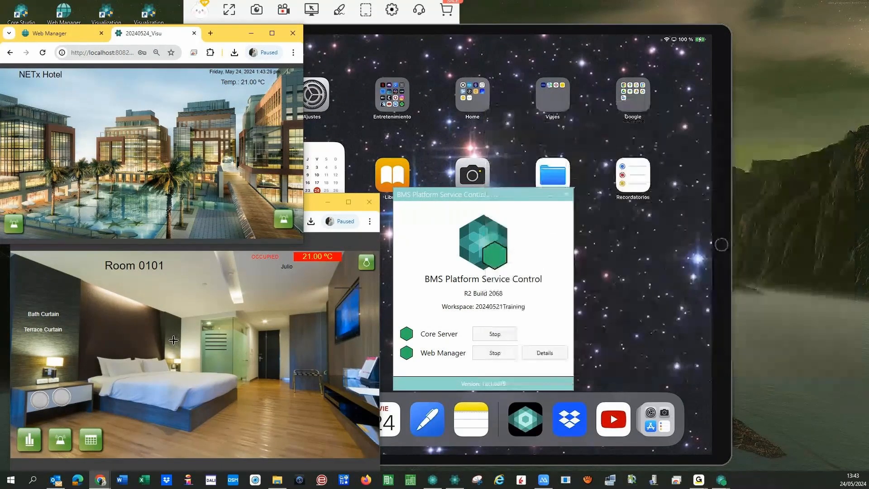
click(173, 339)
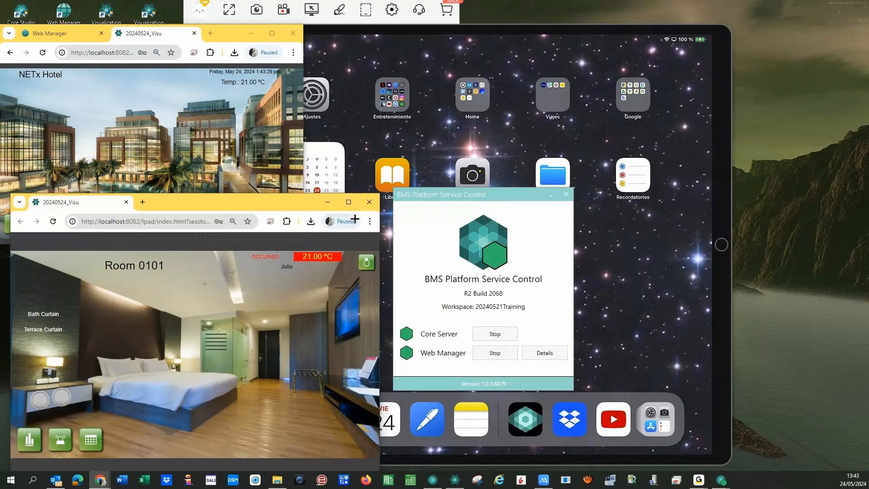
click(379, 203)
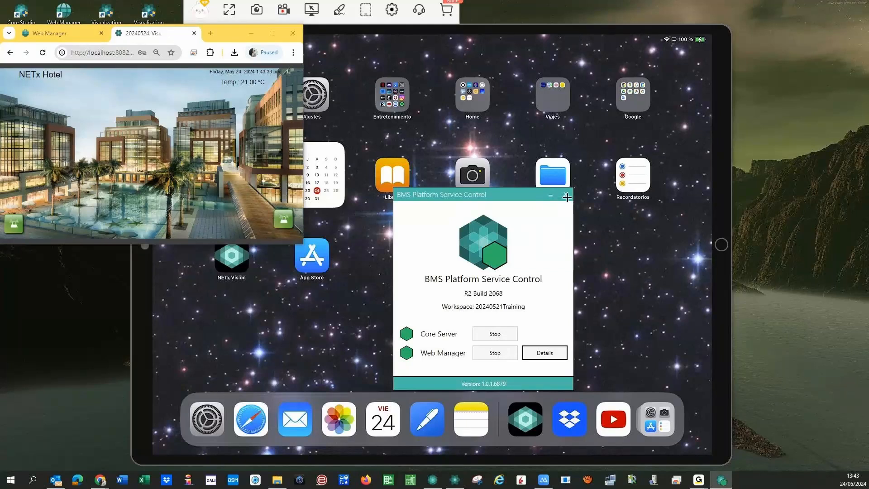
- Maximize the Web Manager window and open Visualization Management Projects, showing 20240524_Visu
click(129, 36)
click(63, 33)
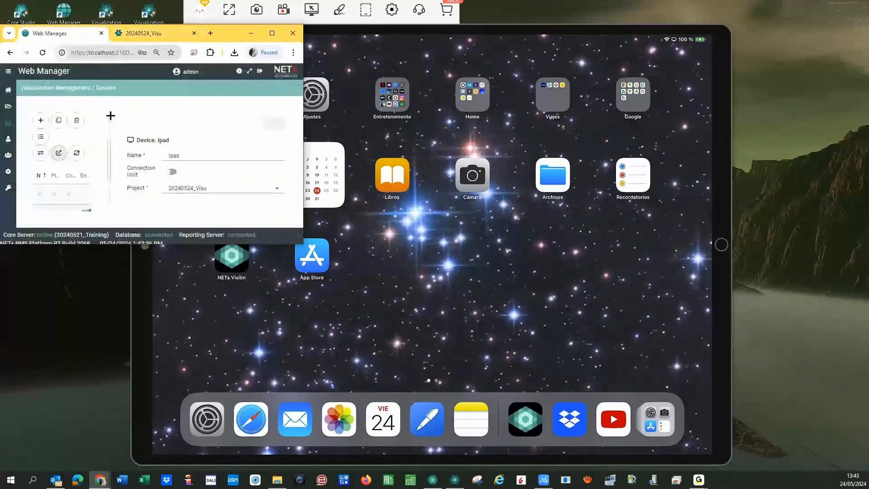
click(271, 36)
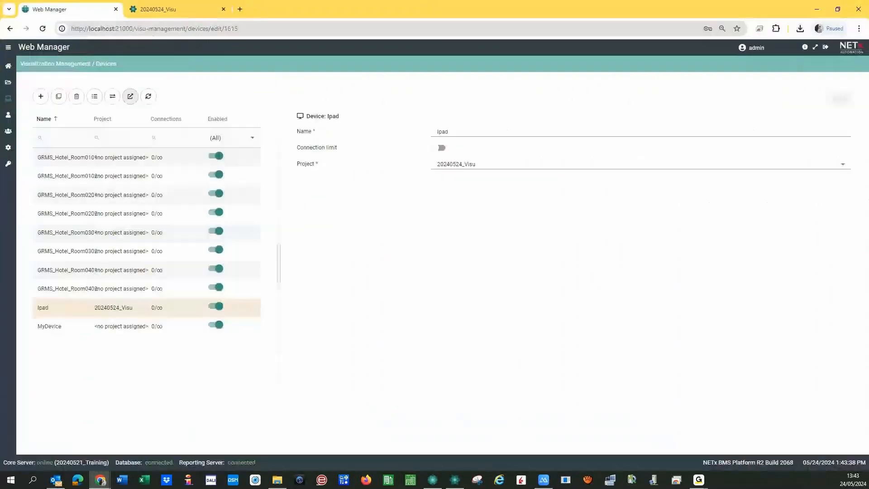
click(8, 66)
click(607, 168)
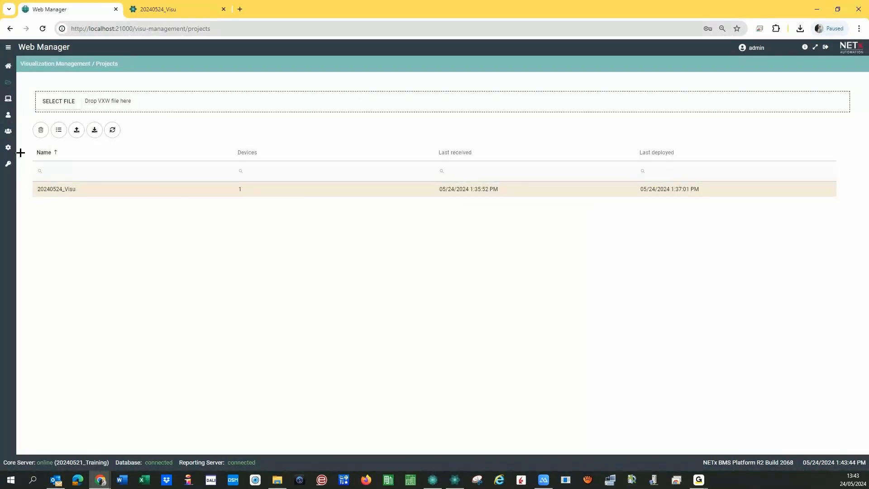
- Inspect the devices assigned to user_1 and admin, then view the empty Groups list
click(7, 117)
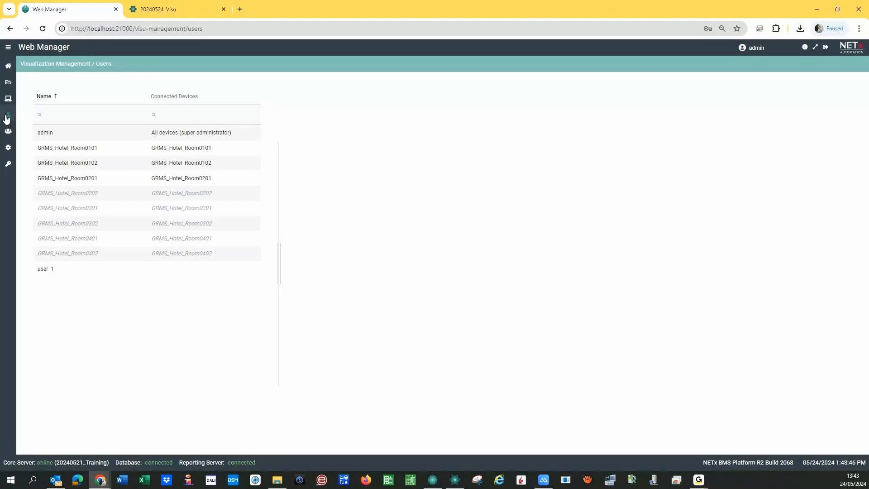
click(62, 266)
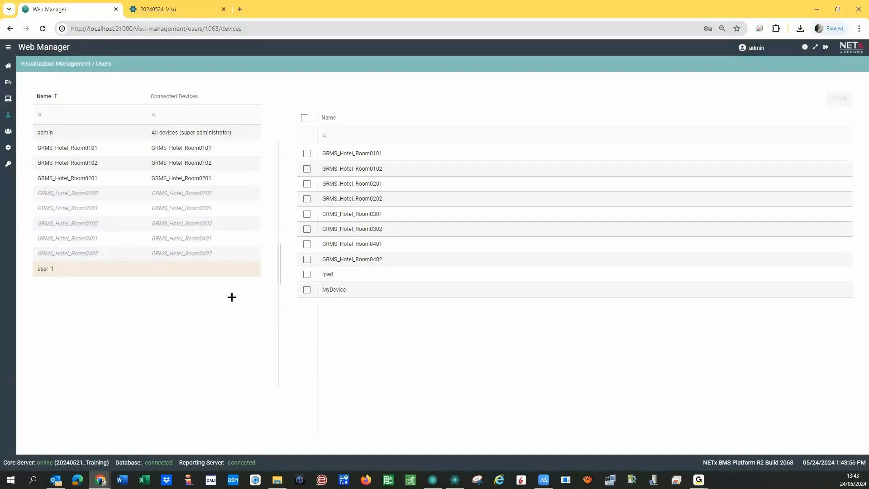
click(49, 136)
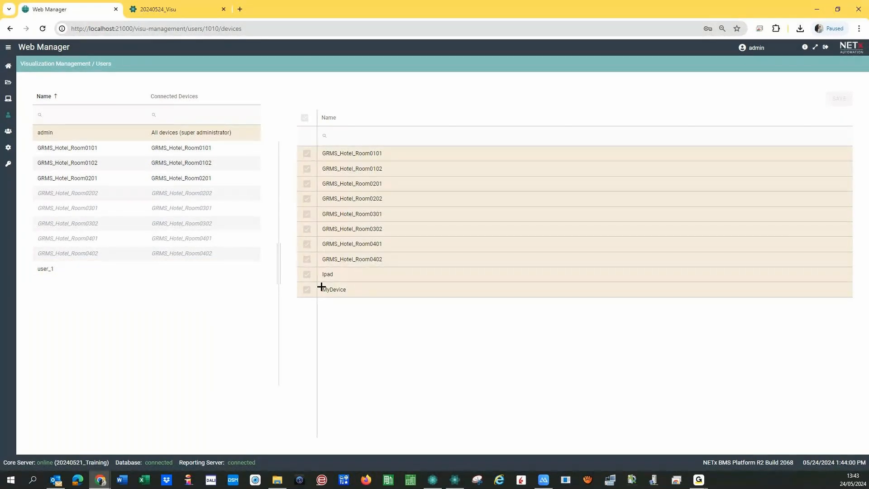
click(46, 271)
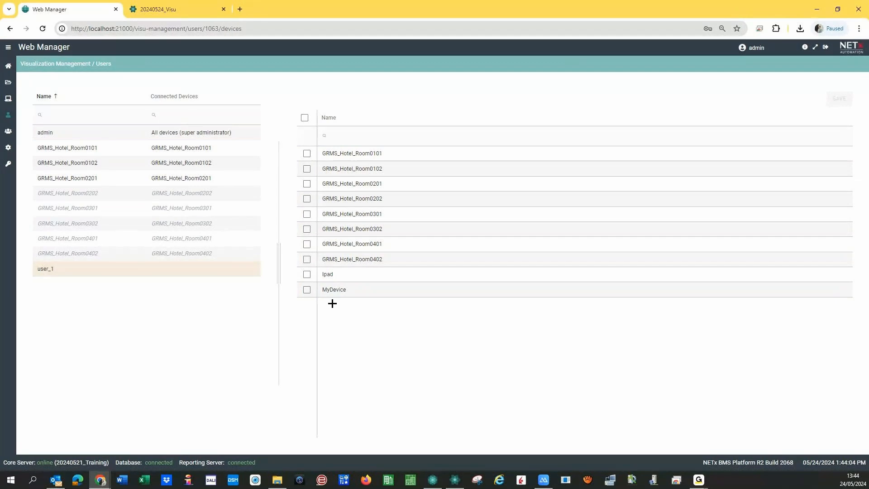
click(9, 132)
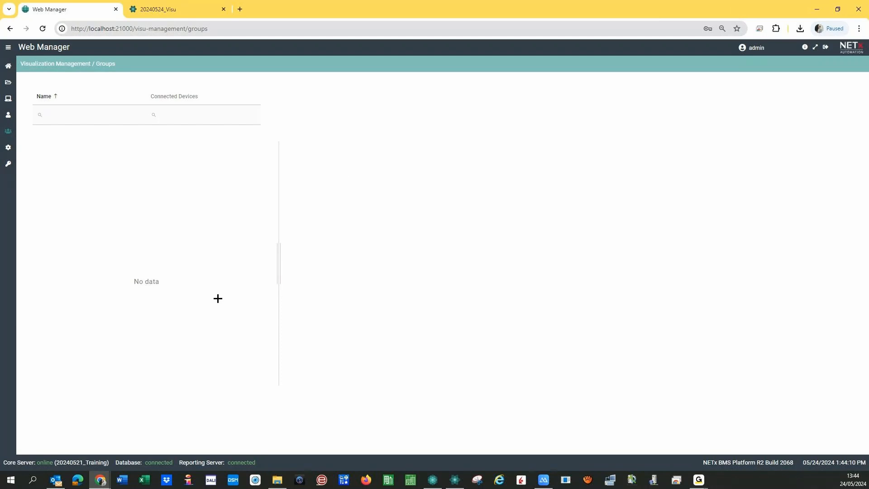
- Open Configurations with GRMS_Hotel_Room0101 selected, visiting Access Tokens briefly before returning
click(10, 149)
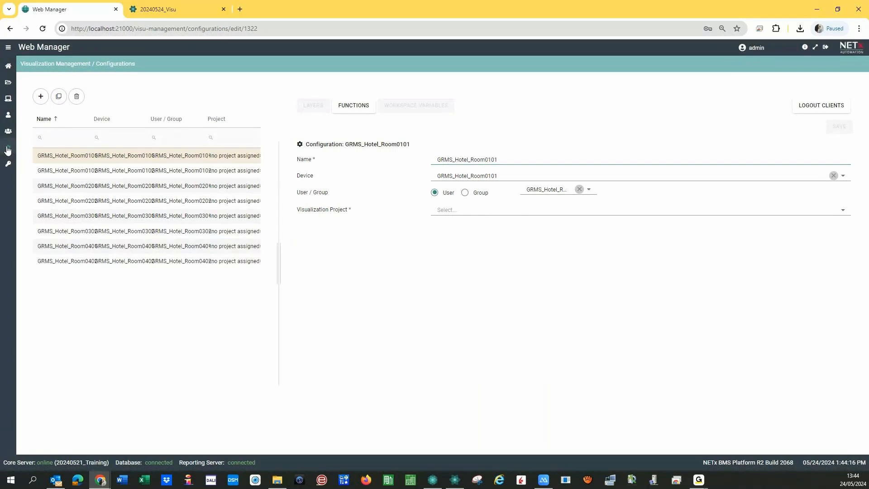
click(50, 158)
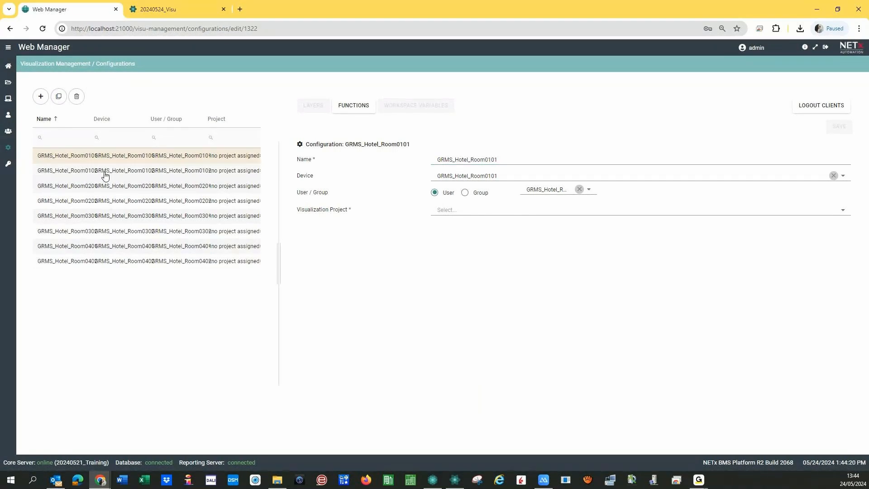
click(8, 166)
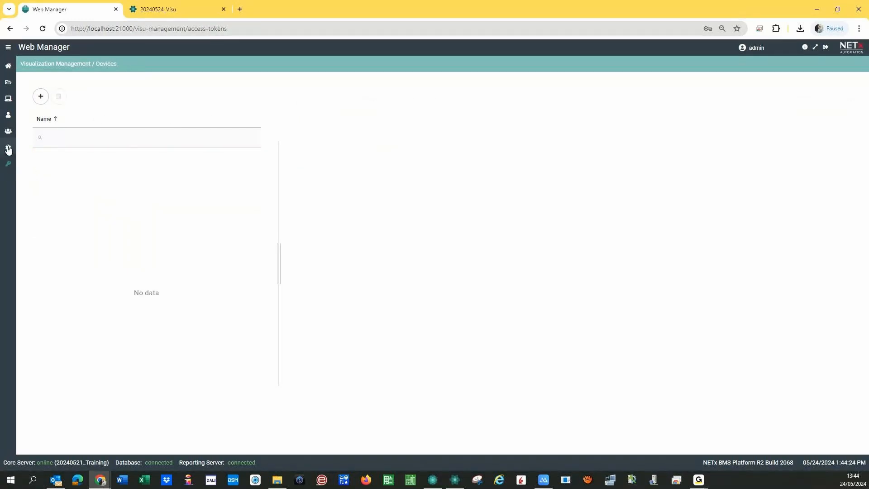
click(8, 148)
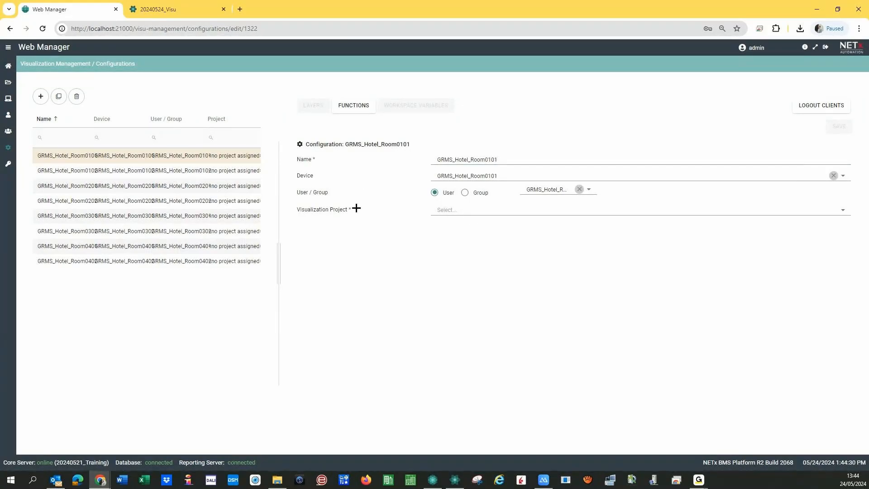
- Assign project 20240524_Visu to GRMS_Hotel_Room0101 and open its layers
click(67, 172)
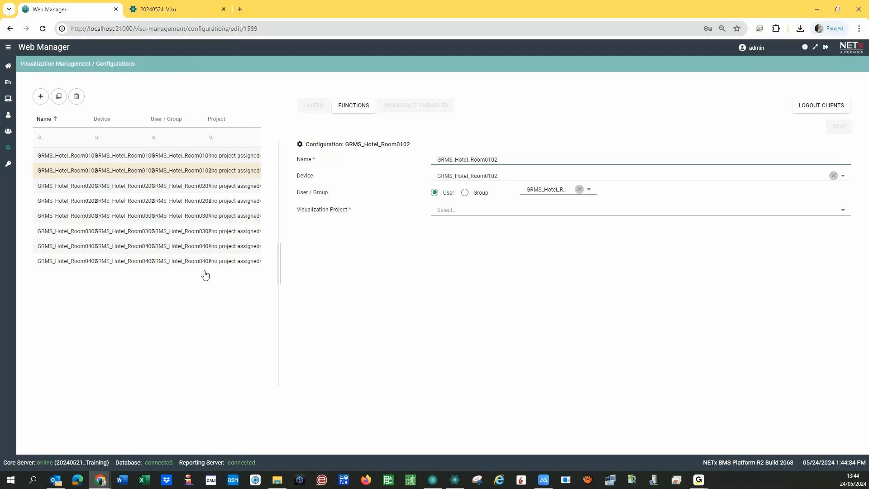
click(39, 97)
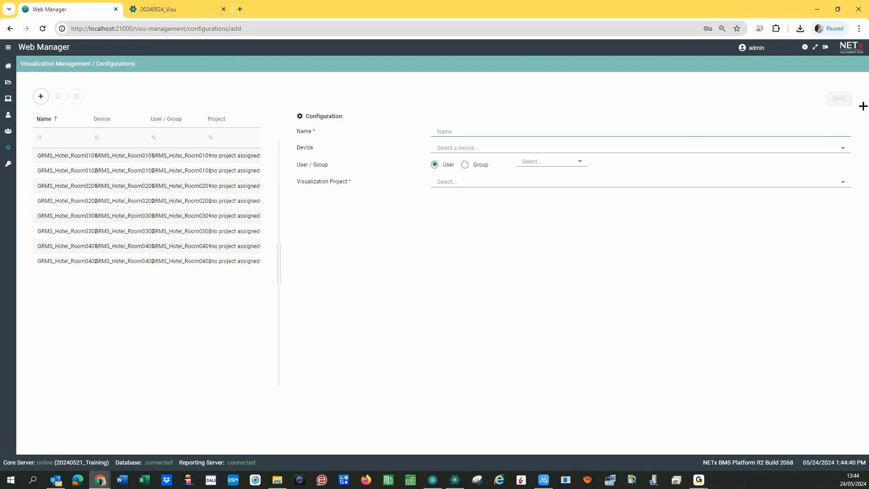
click(56, 156)
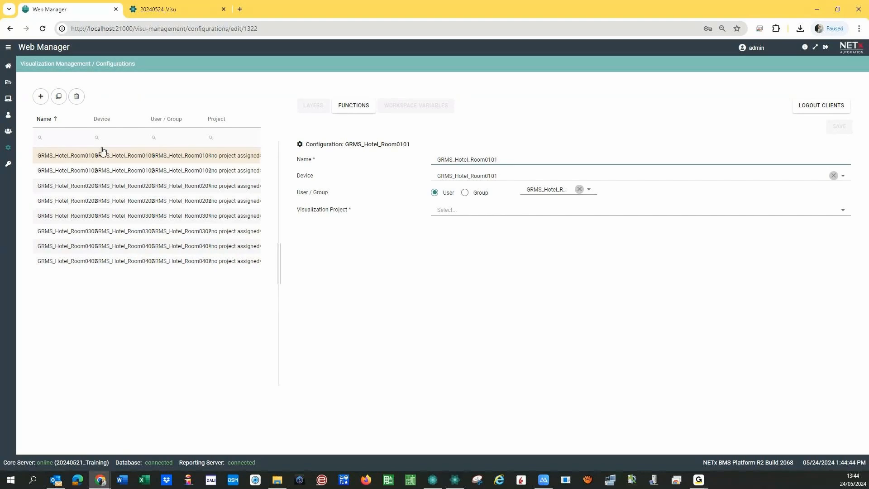
drag(93, 121, 179, 121)
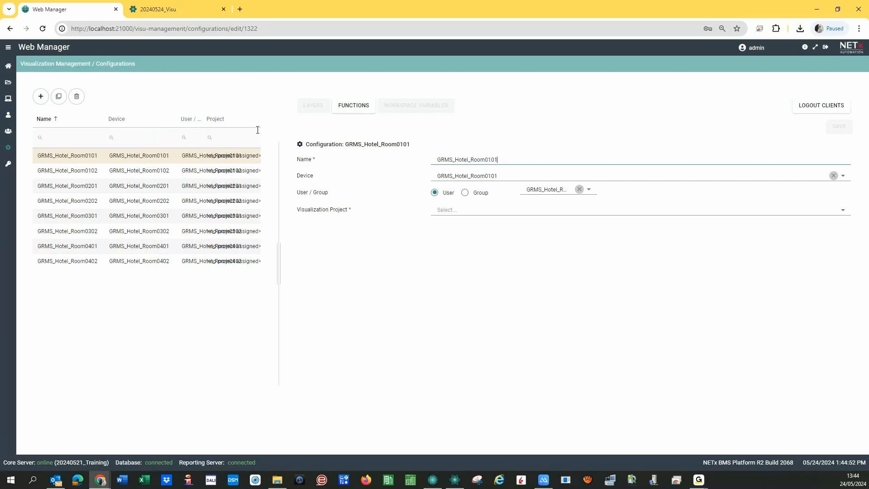
click(475, 213)
click(450, 233)
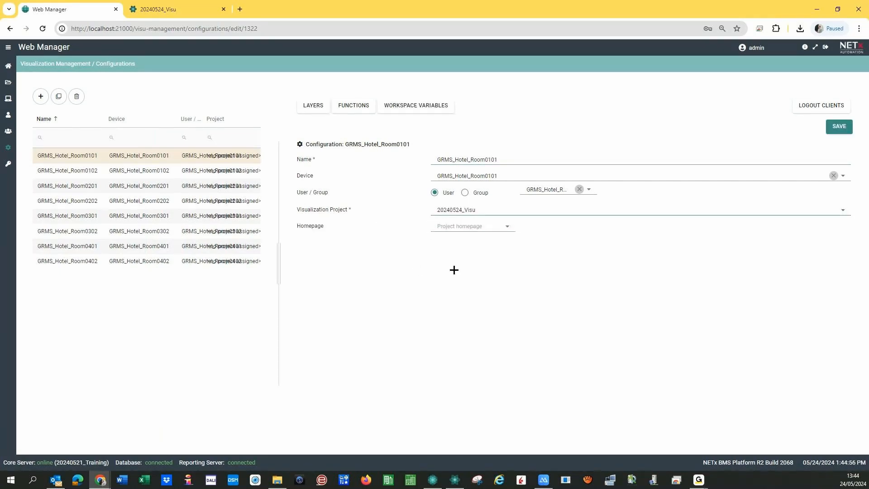
click(313, 106)
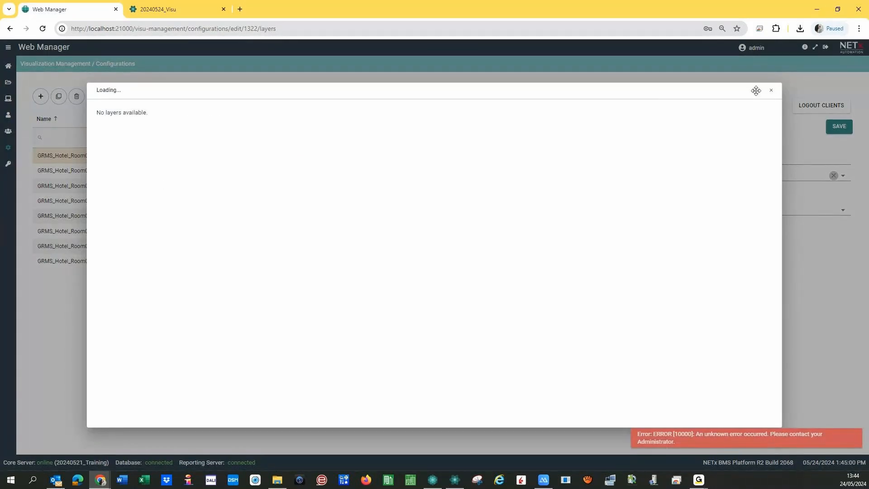
- Close the Layers and Workspace Variables views and switch to Room0102, discarding unsaved Room0101 changes
click(771, 90)
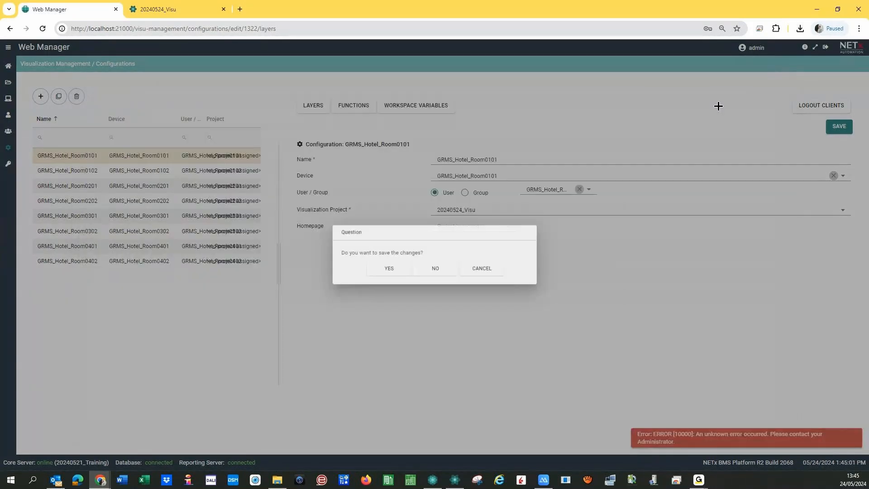
click(423, 272)
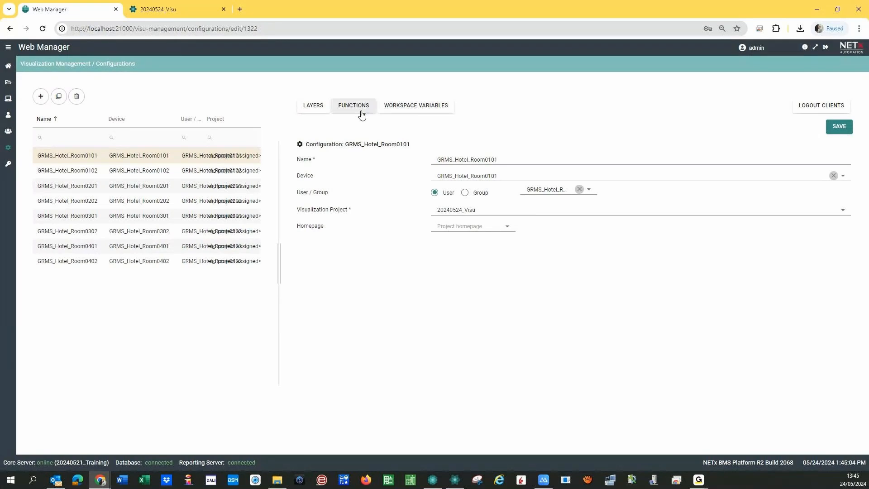
click(392, 109)
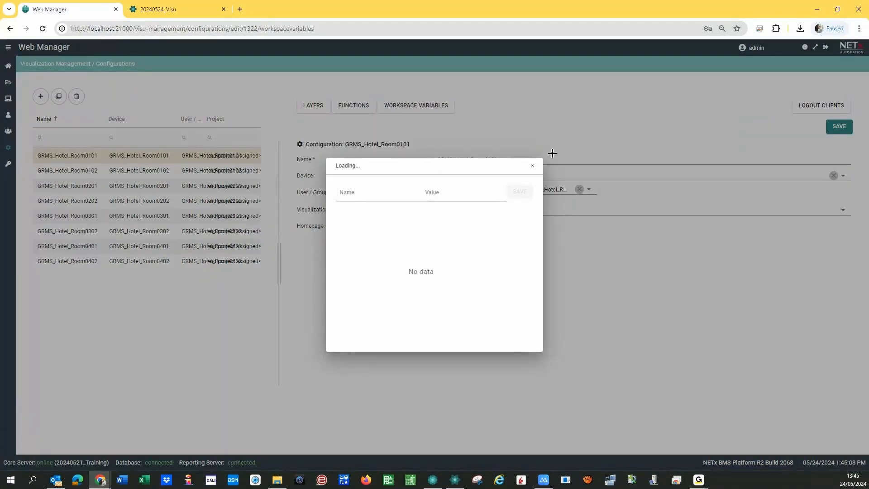
click(533, 166)
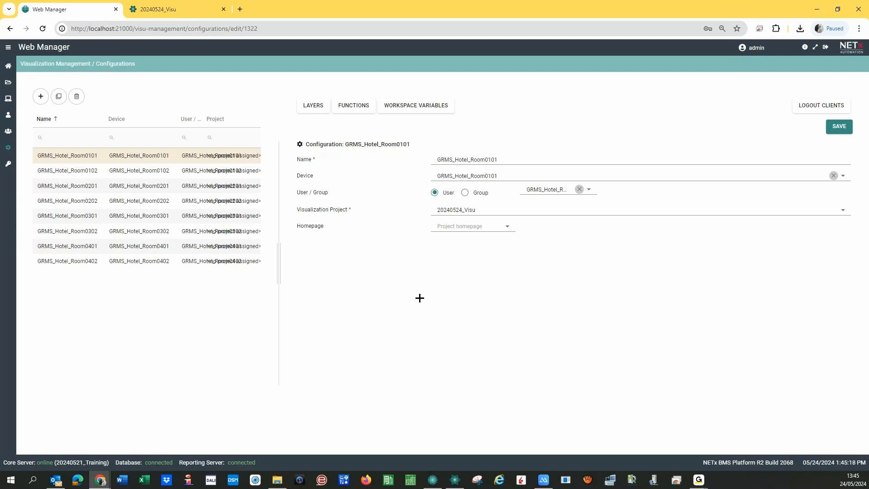
click(104, 168)
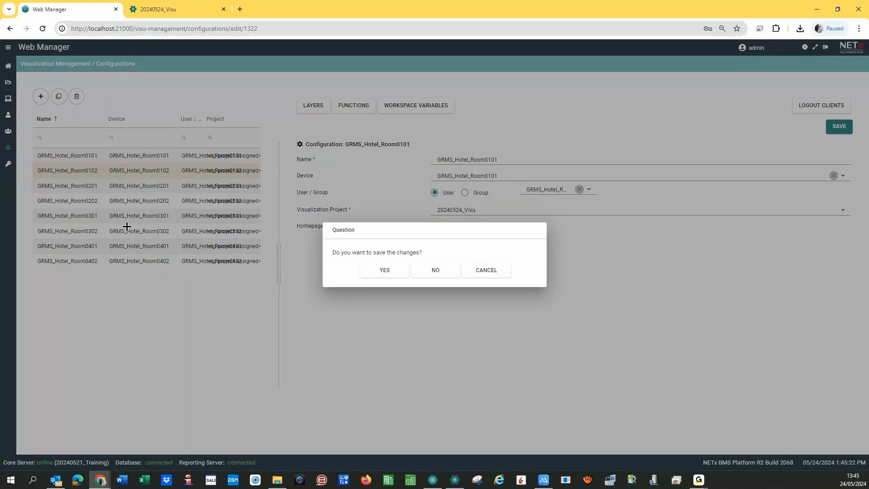
click(431, 274)
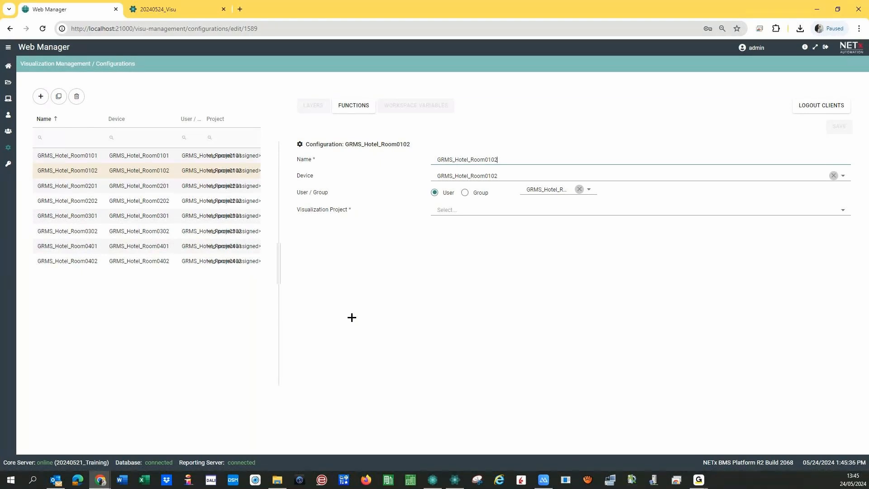
- Log out all GRMS_Hotel_Room0102 clients and show user_1's device assignments on the Users page
click(824, 111)
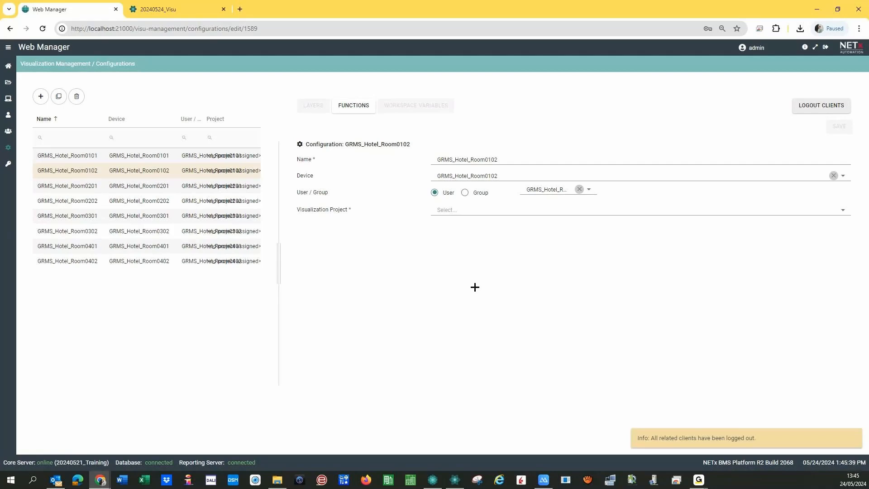
click(8, 113)
click(69, 271)
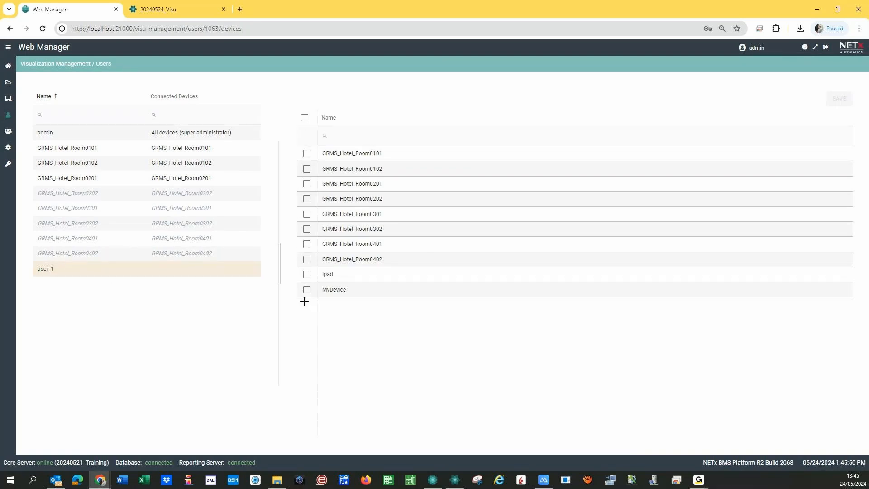
- Review the assigned devices of the GRMS_Hotel_Room0101 through Room0402 users
click(115, 149)
click(116, 163)
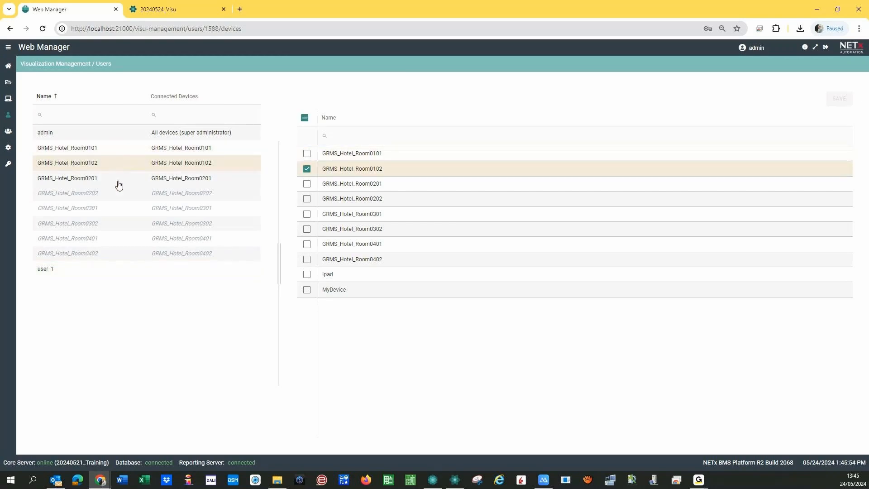
click(118, 185)
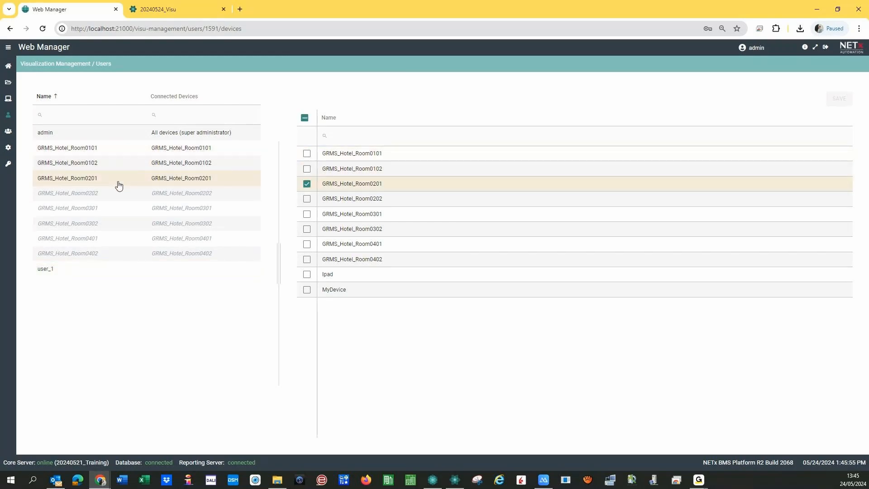
click(121, 195)
click(122, 213)
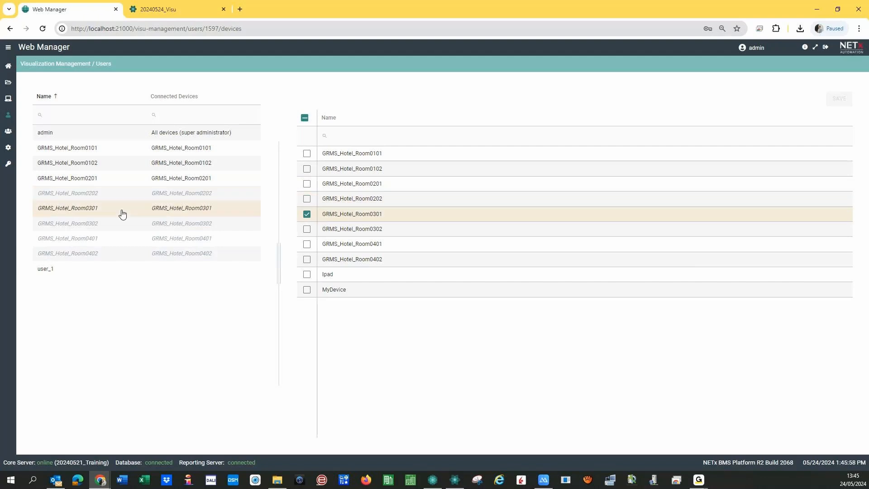
click(123, 231)
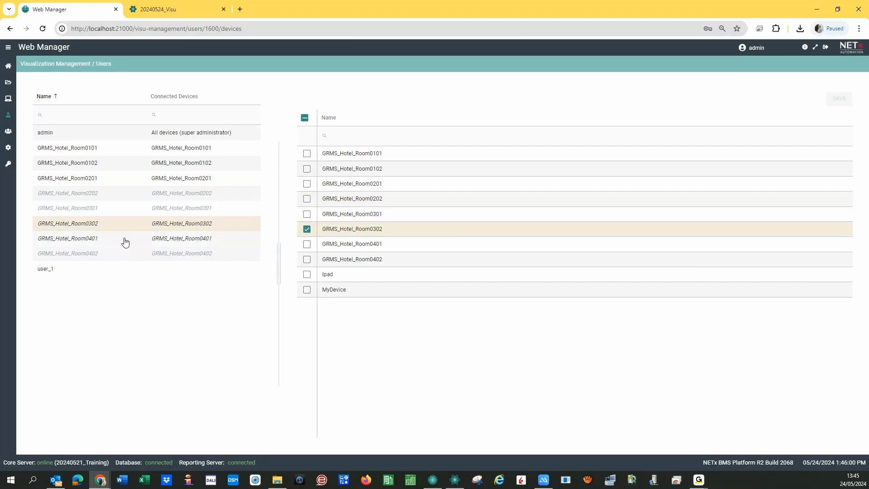
click(122, 240)
click(130, 255)
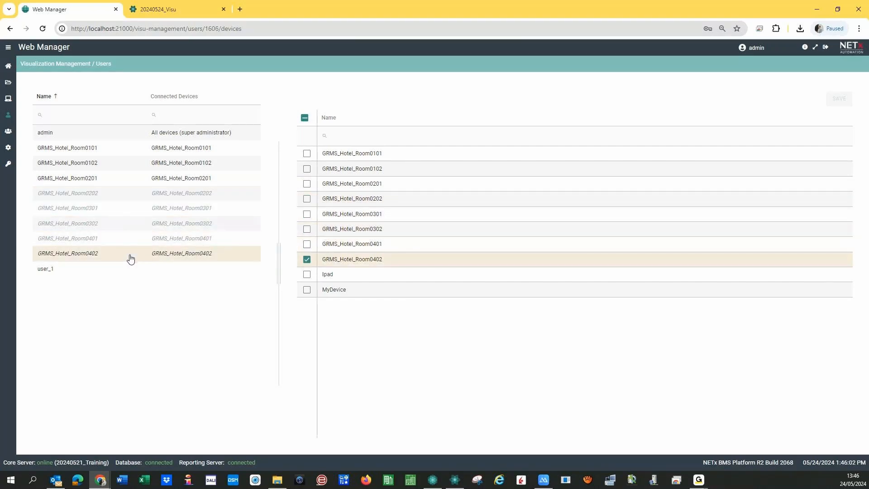
click(134, 149)
click(128, 166)
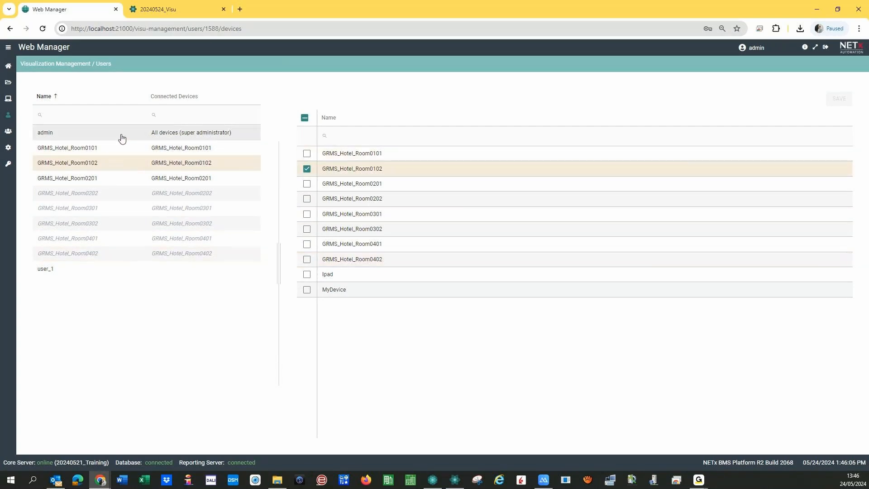
- Give user_1 the Ipad and MyDevice devices, save, and return to the dashboard
click(55, 271)
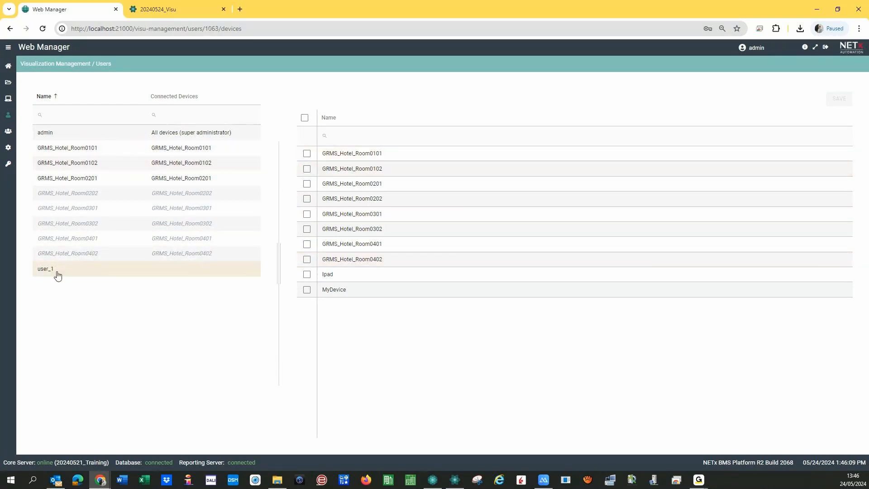
click(307, 275)
click(306, 291)
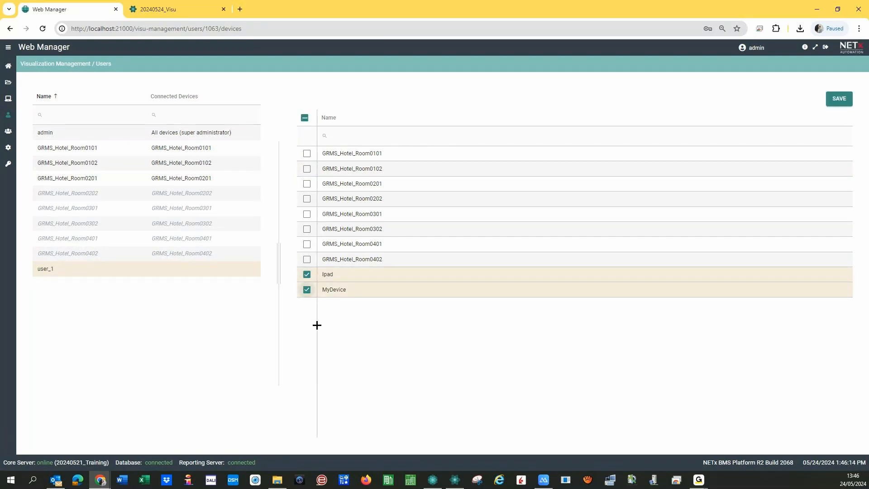
click(58, 131)
click(391, 274)
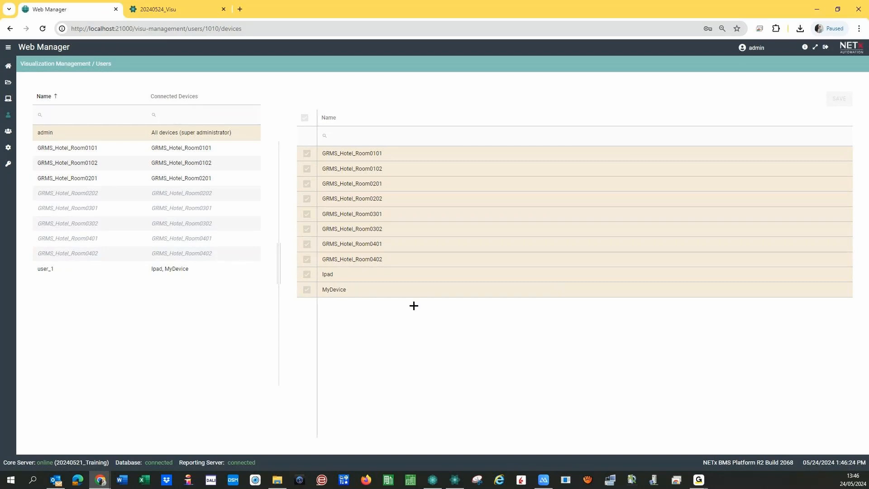
click(8, 67)
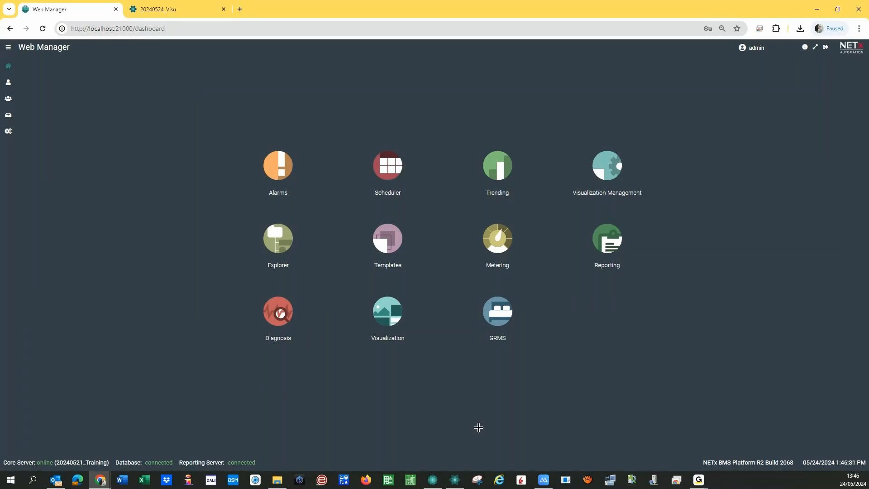
- Bring up the mirrored iPad screen in ApowerMirror from the taskbar
click(544, 480)
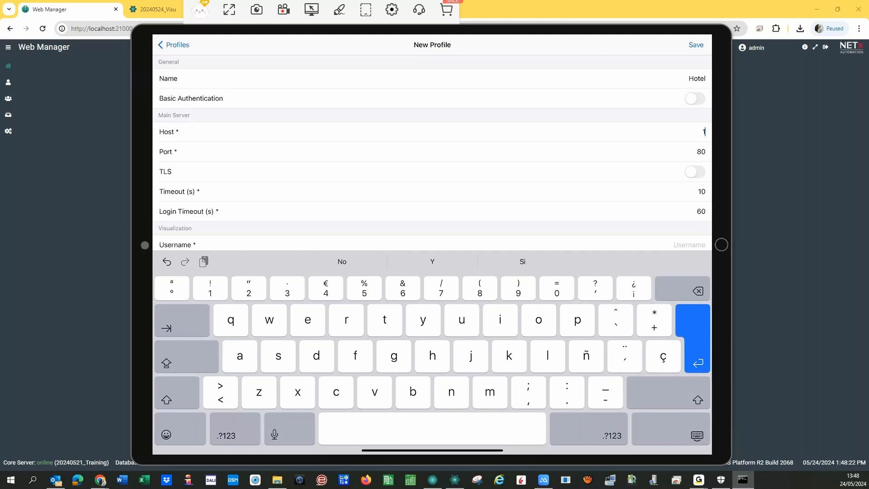
- Enter host 192.168.71.216, port 8082, and the administrator username and password for the Hotel profile
text(192.168.71.216)
click(698, 152)
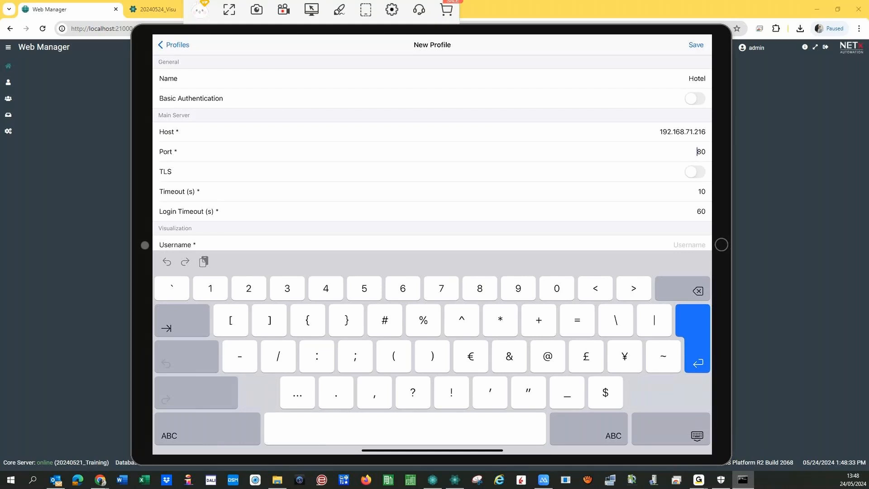
double_click(701, 152)
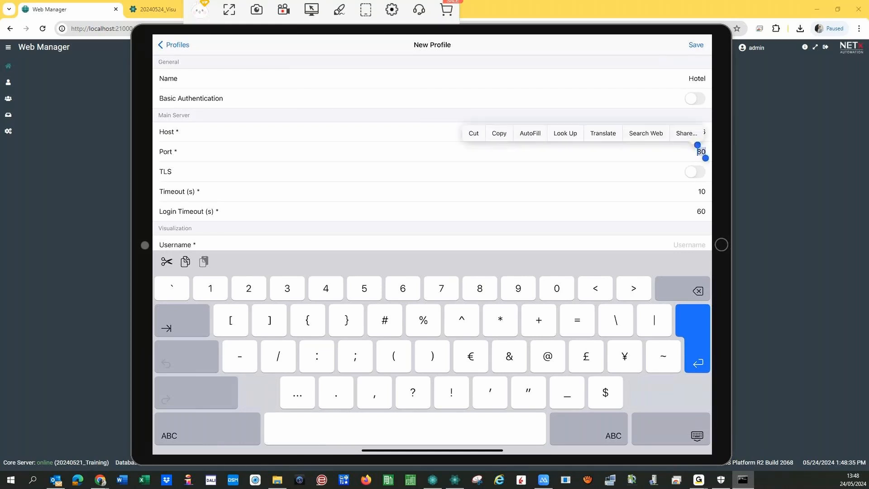
text(80)
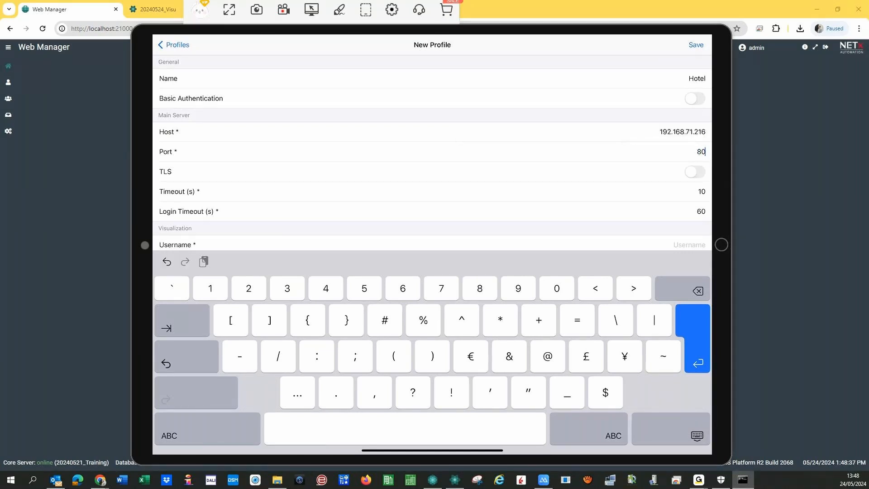
text(82)
scroll(432, 152, down, 1)
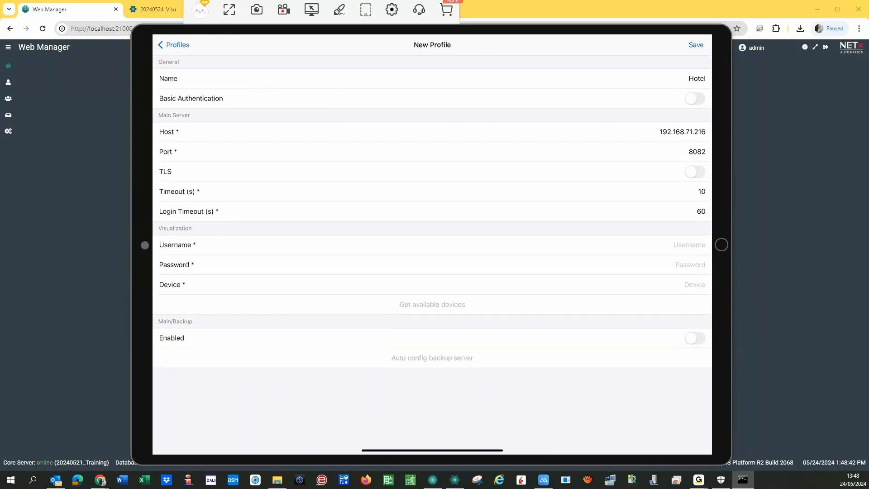
click(689, 245)
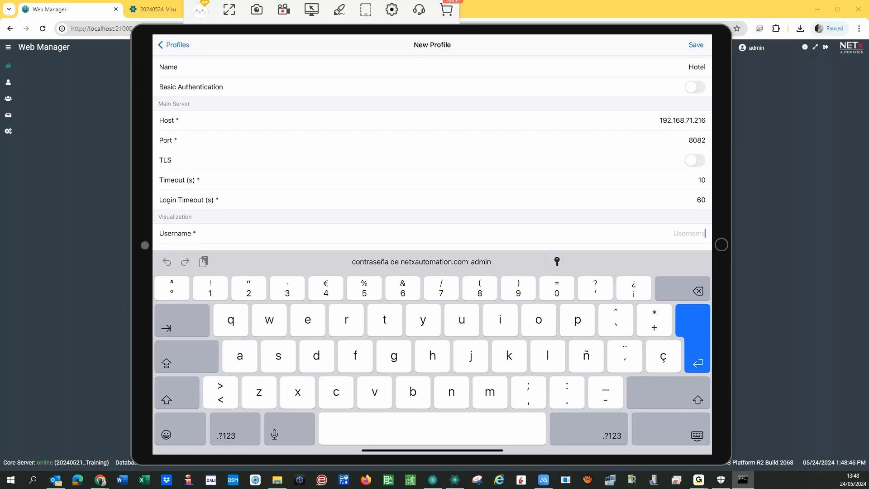
text(admin)
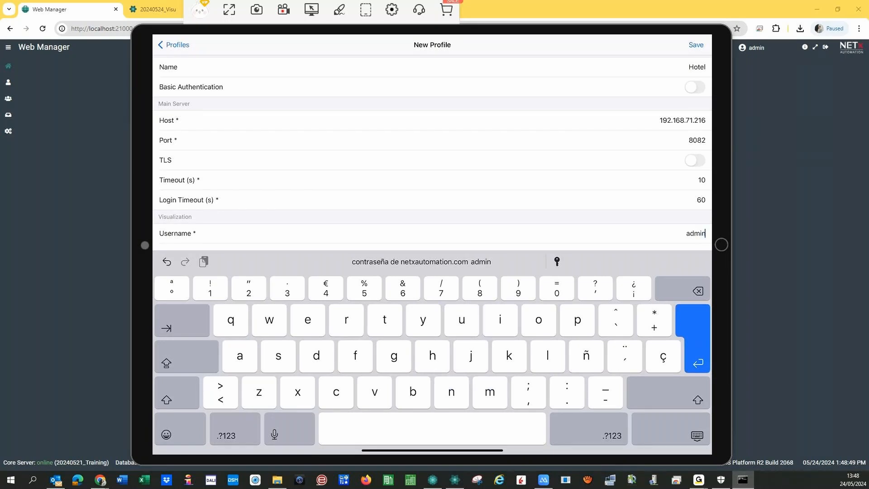
key(Return)
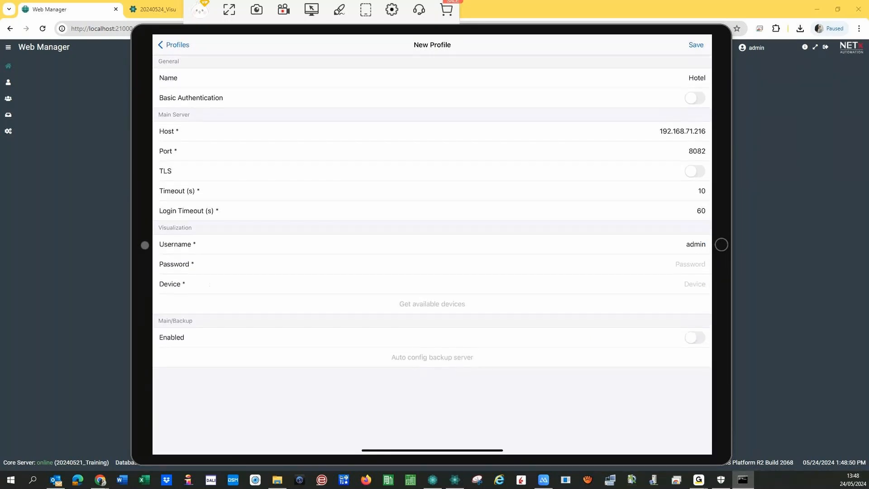
click(689, 264)
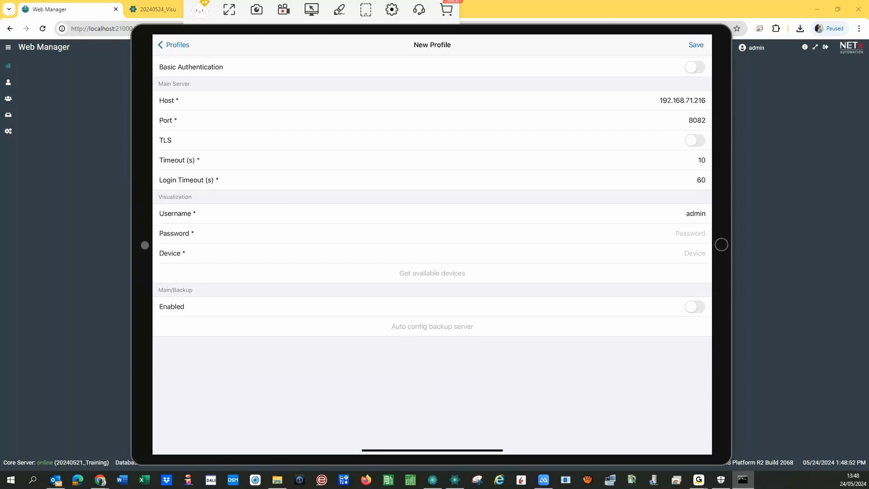
text(a)
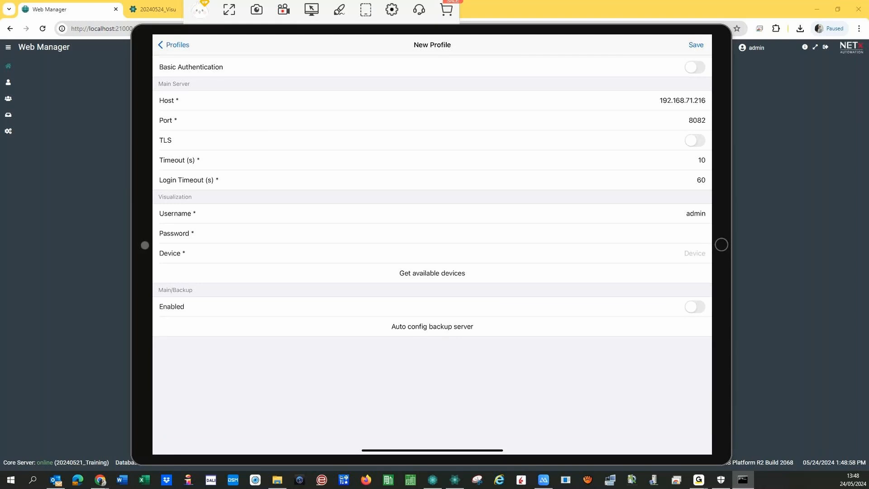
key(Return)
- Assign the Ipad device, save the Hotel profile, and open it from the profiles list
click(432, 304)
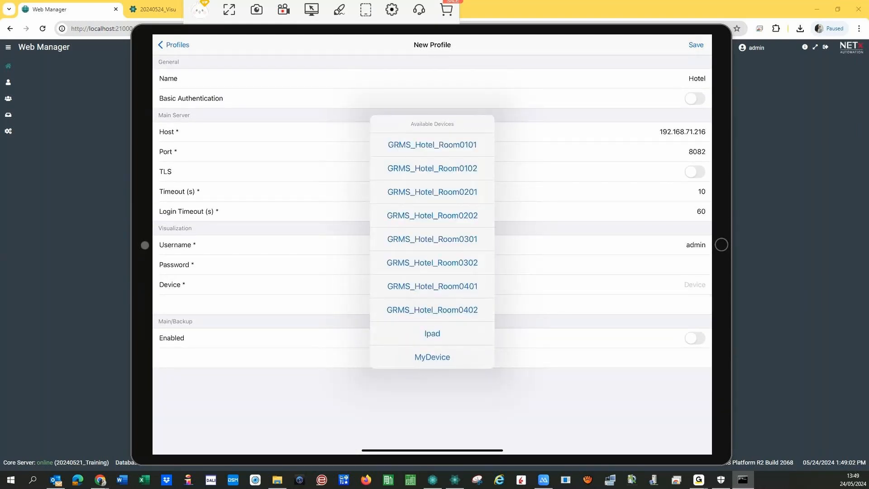
click(432, 334)
click(432, 304)
click(432, 334)
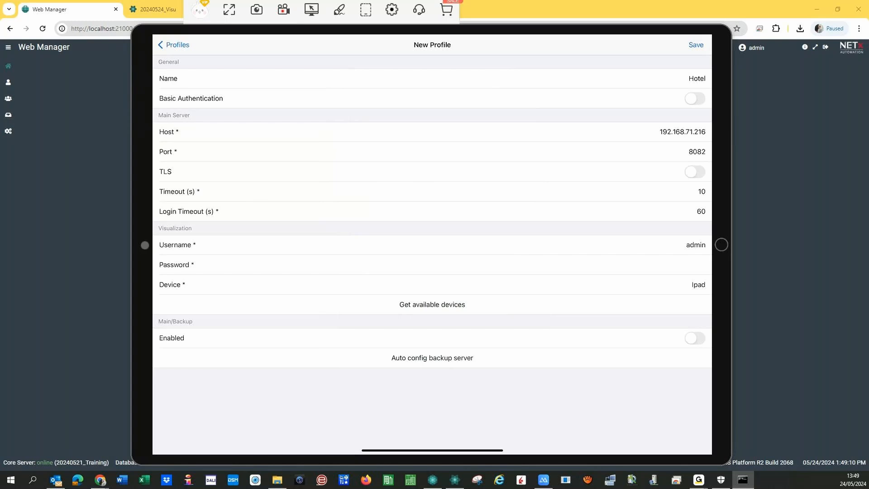
click(696, 45)
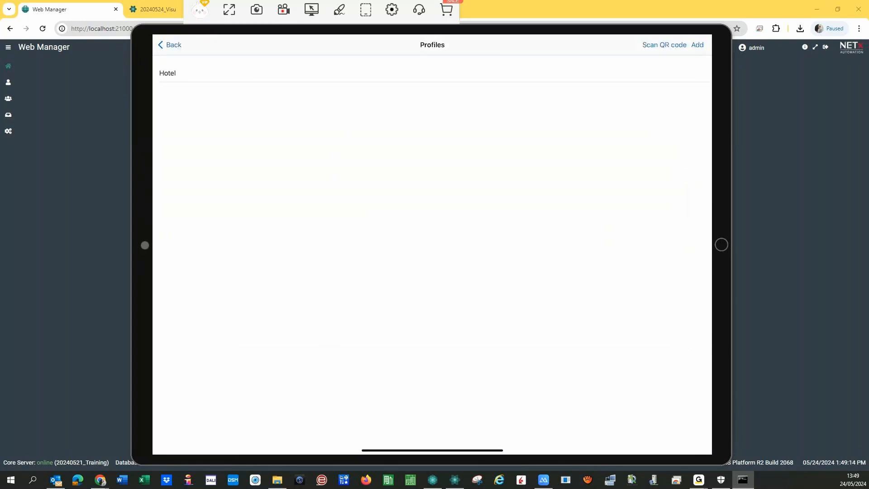
click(168, 73)
click(174, 45)
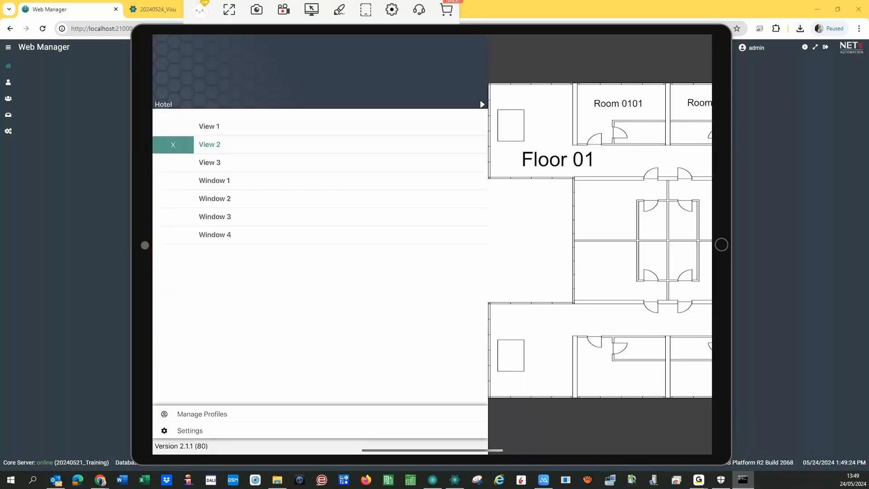
- Navigate from the NETx Hotel overview through Floor 01 to the Room 0101 page
click(209, 126)
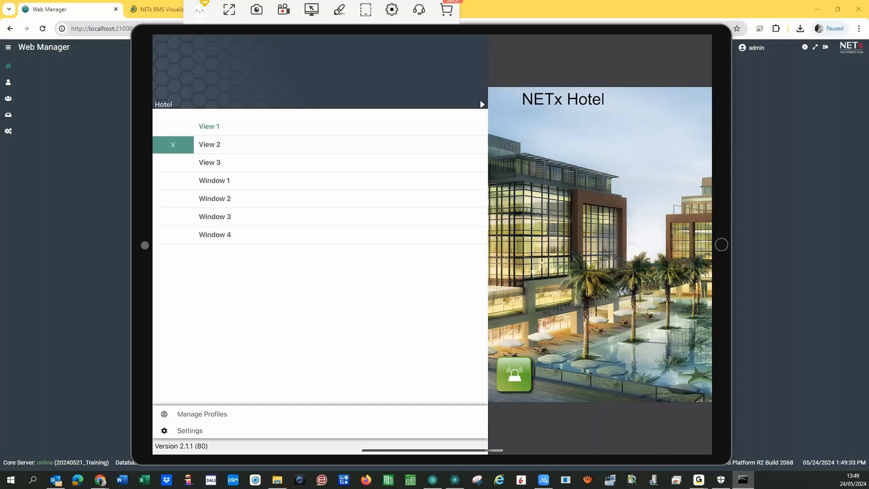
click(209, 144)
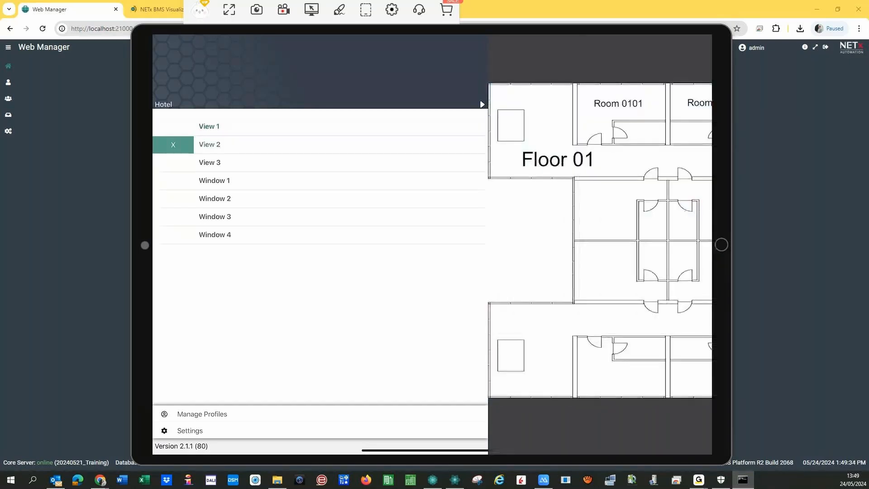
click(600, 244)
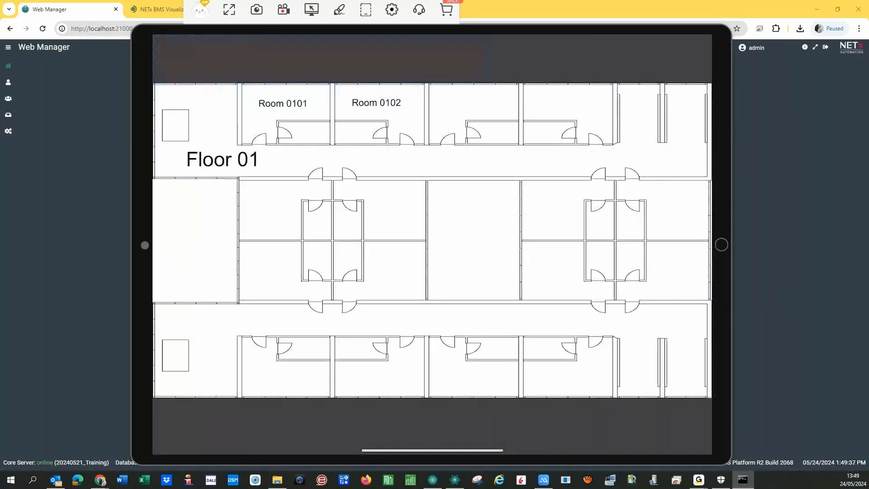
click(284, 103)
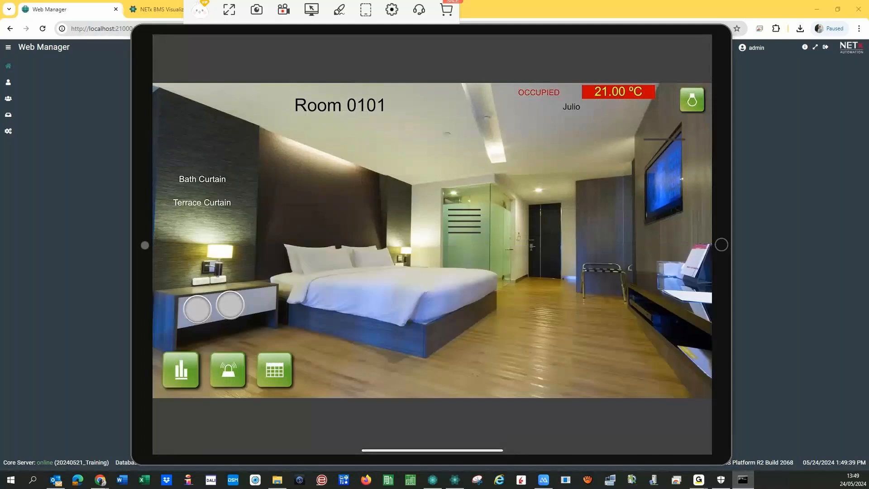
drag(155, 245, 408, 244)
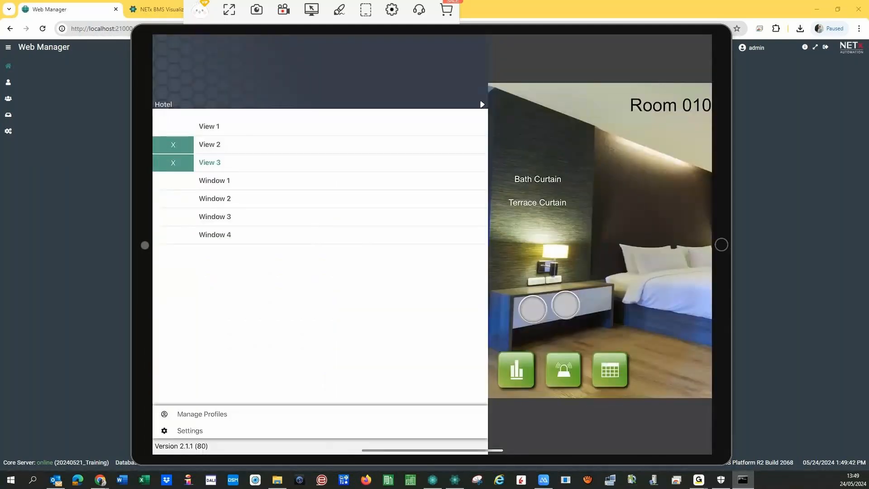
click(209, 127)
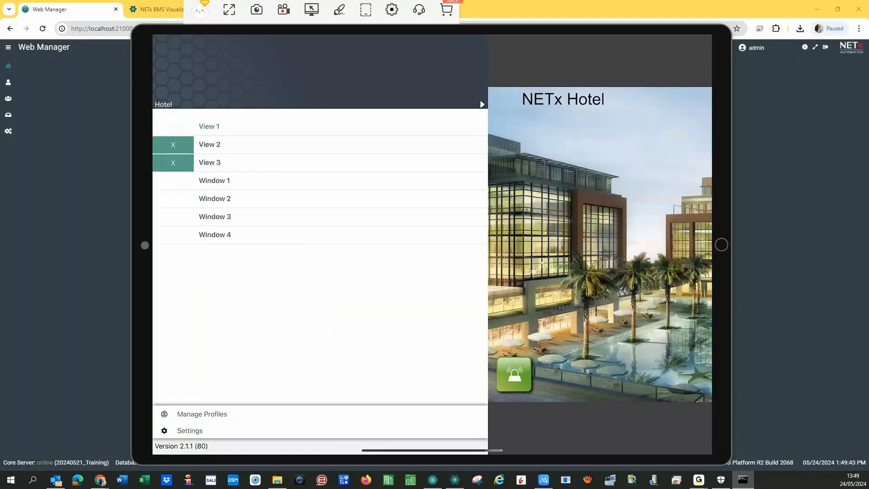
click(210, 145)
click(209, 163)
drag(488, 245, 485, 244)
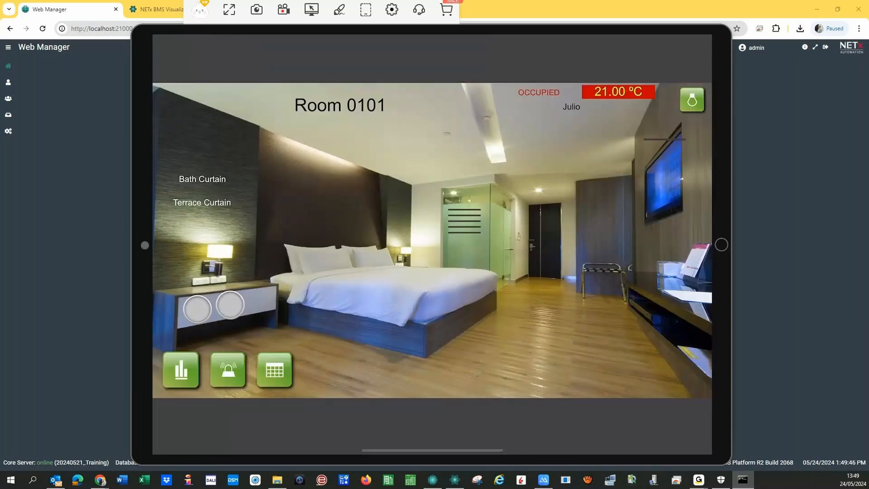
- Switch Room 0101's bed light off and ceiling light on, then operate both bedside controls
click(220, 251)
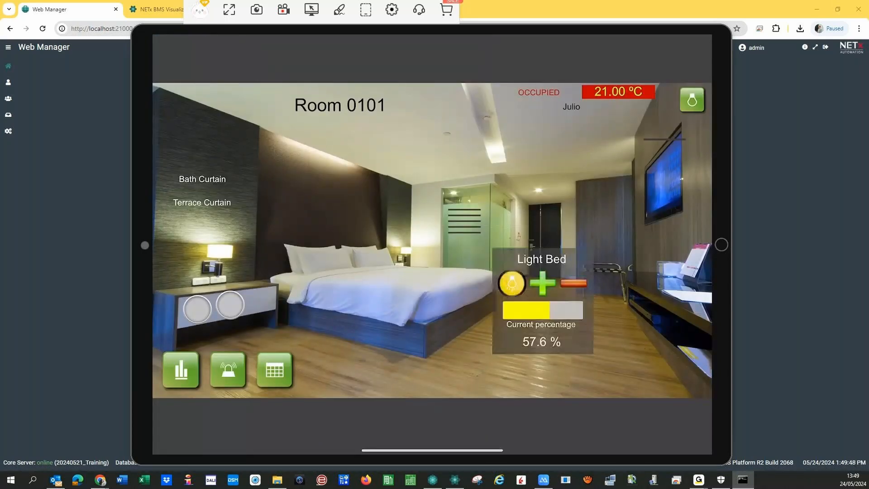
click(512, 283)
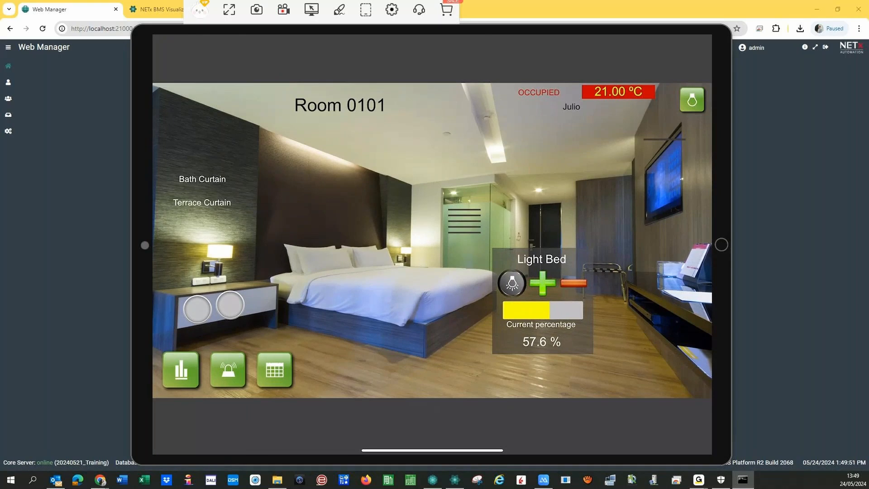
click(497, 153)
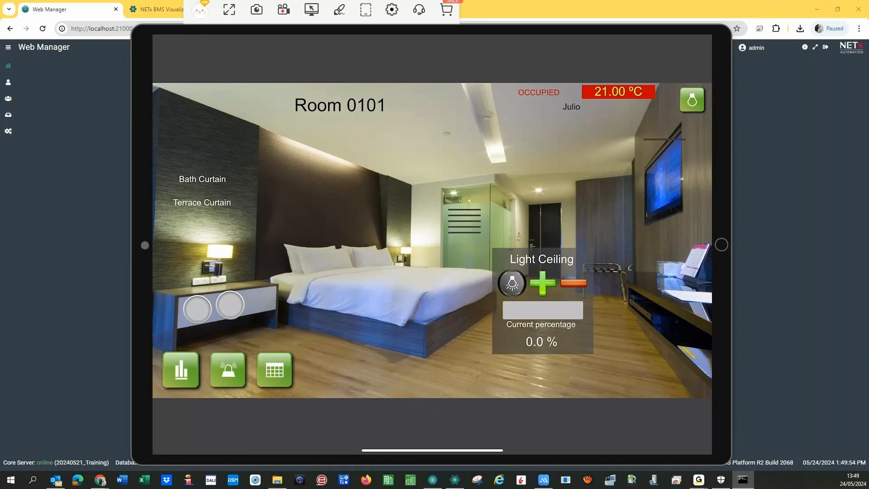
click(511, 283)
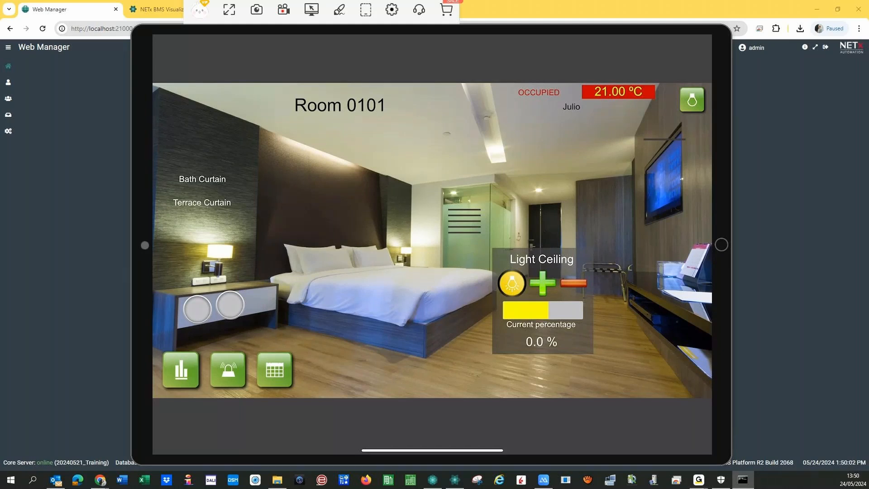
click(197, 309)
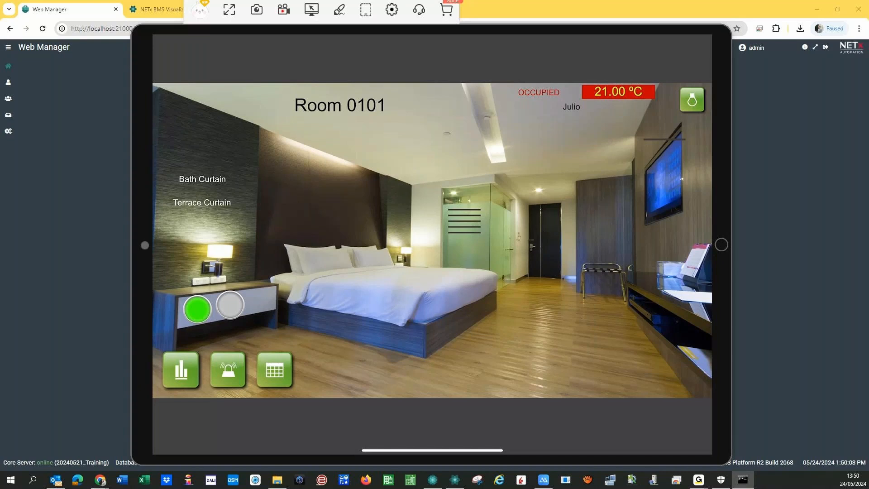
click(230, 305)
click(230, 305)
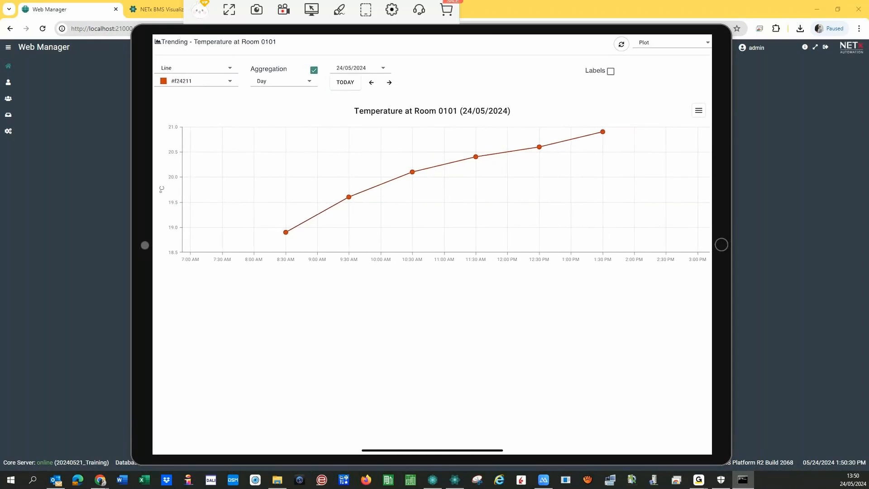
- Turn off aggregation and set the temperature trend period to Month for May 2024
click(314, 70)
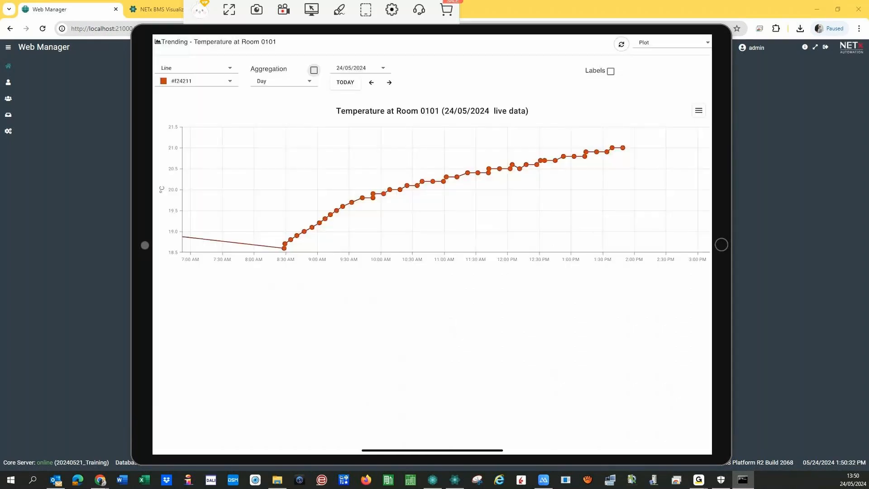
click(282, 81)
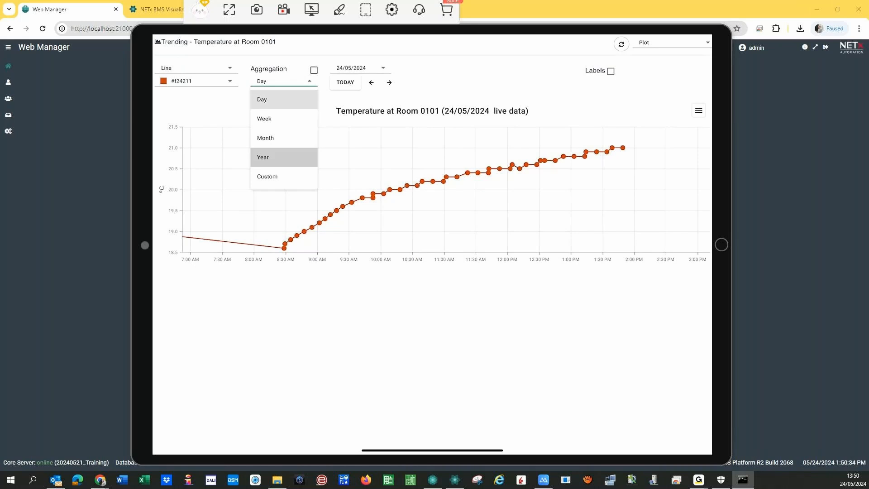
click(271, 157)
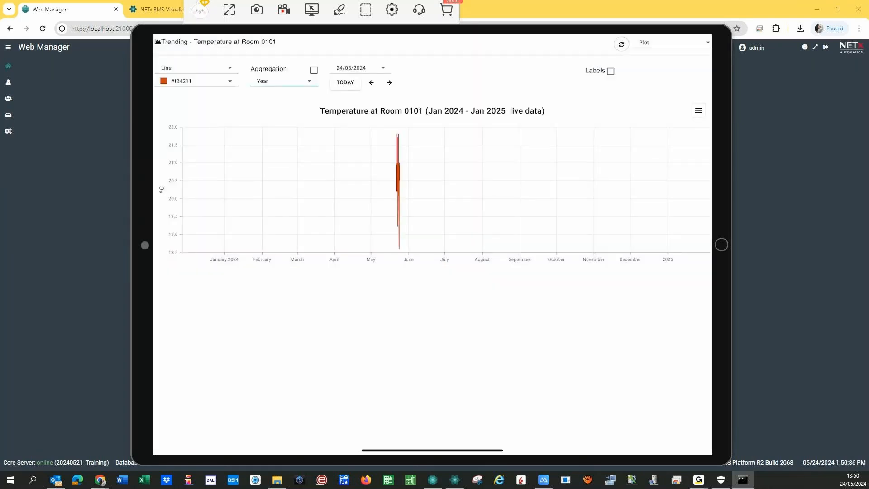
click(283, 81)
click(265, 138)
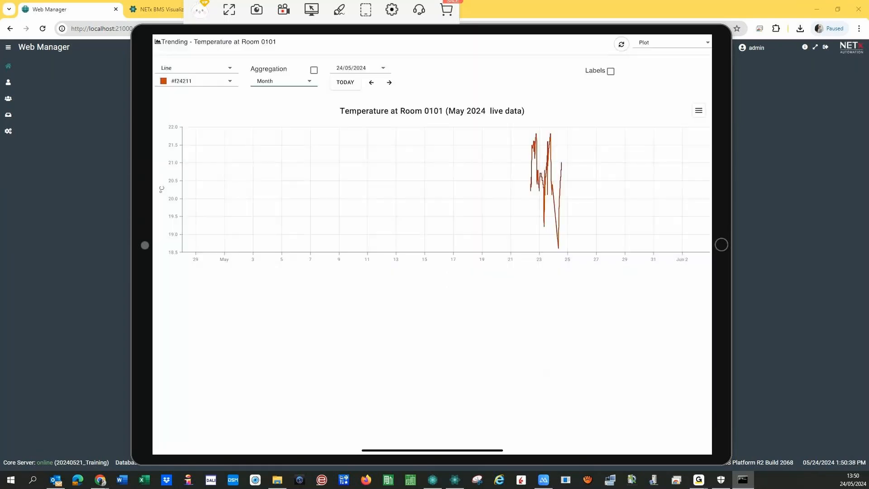
scroll(551, 191, up, 10)
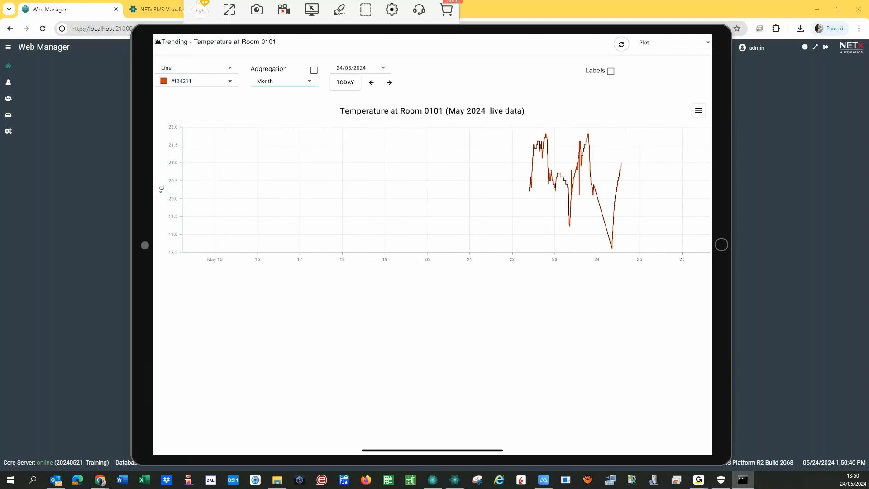
scroll(551, 190, up, 3)
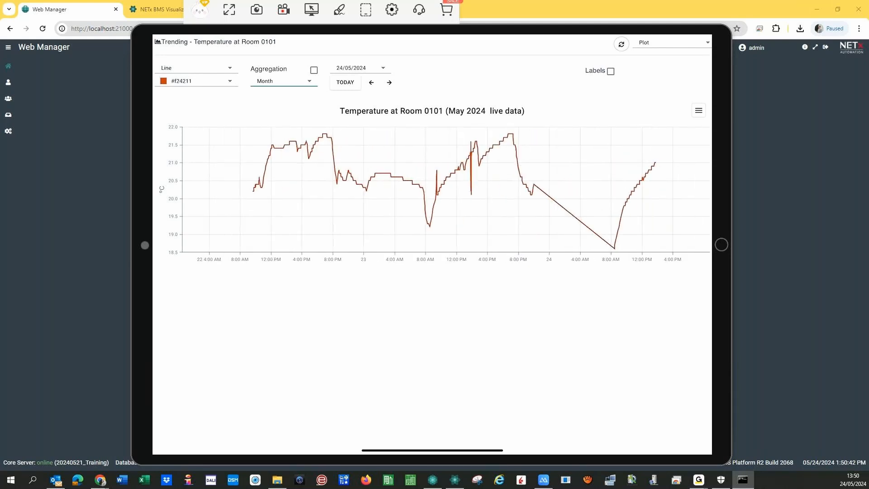
- Display the readings as a table, export it, and open the Hotel navigation menu
click(698, 111)
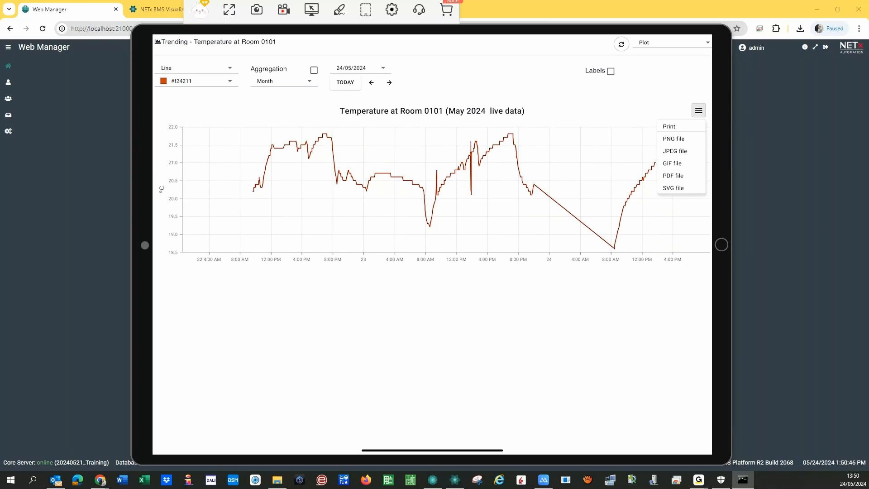
click(672, 42)
click(648, 65)
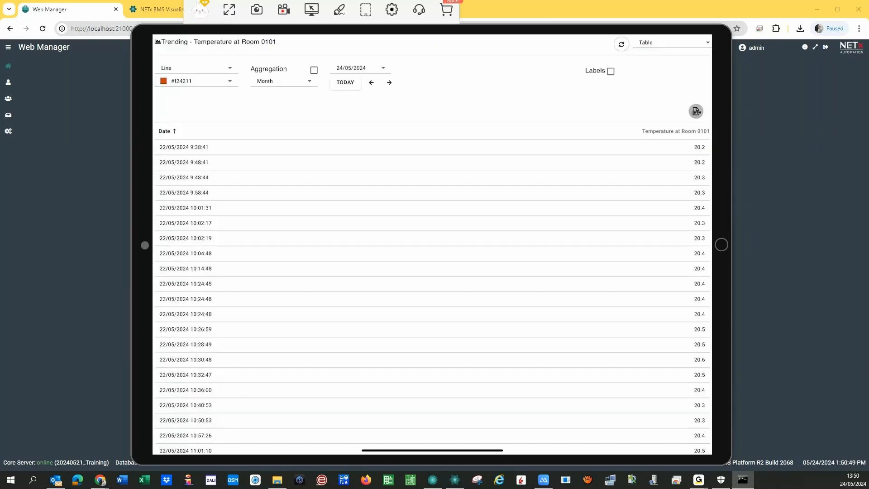
click(696, 112)
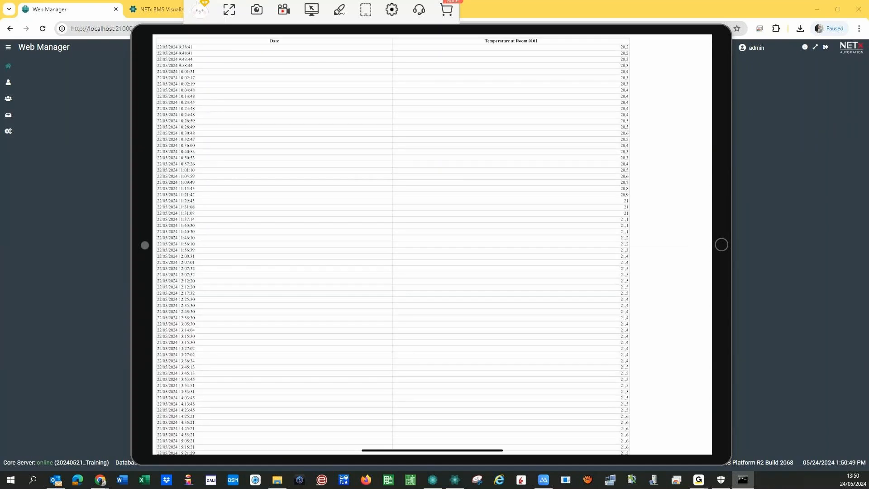
scroll(432, 244, down, 10)
scroll(432, 245, down, 10)
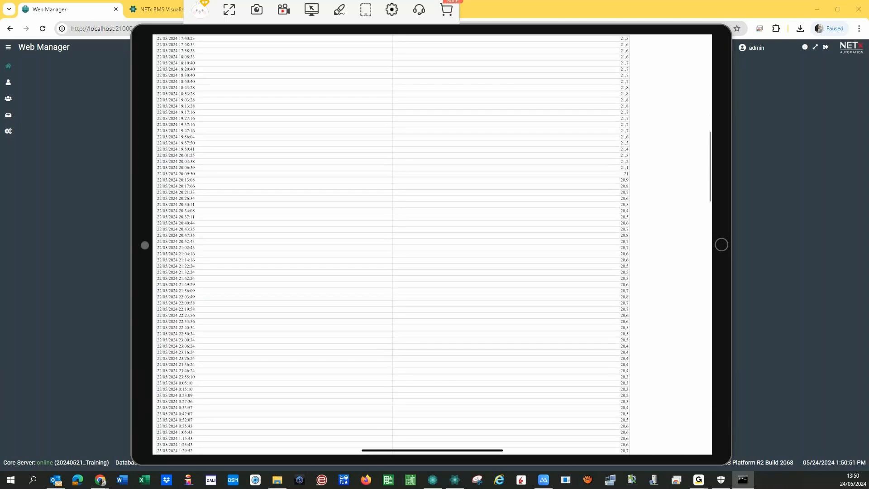
scroll(432, 244, down, 10)
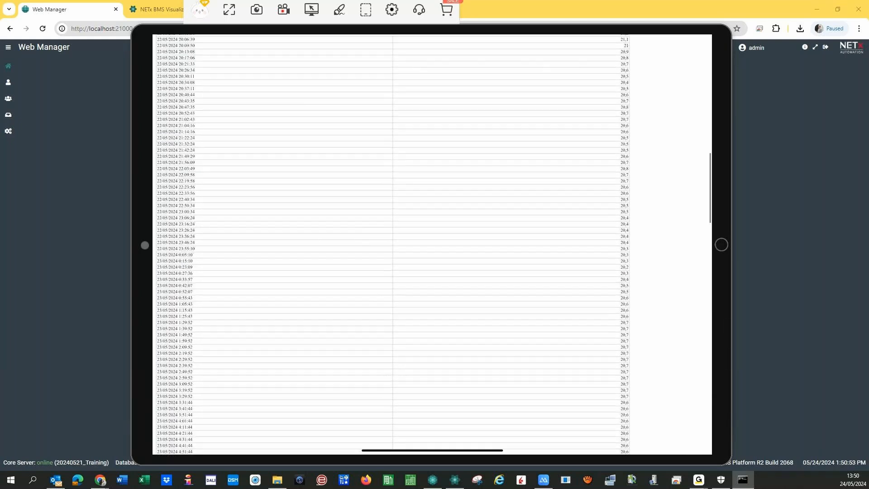
scroll(432, 245, down, 5)
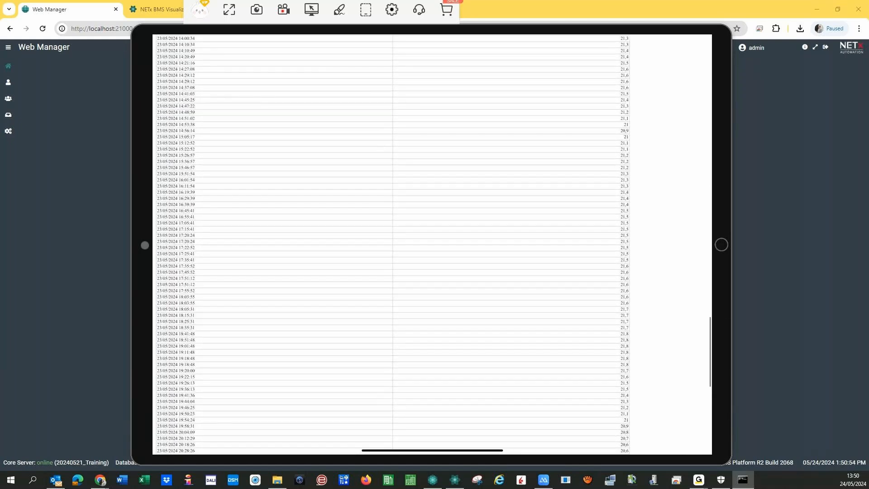
scroll(432, 244, up, 20)
drag(154, 245, 488, 244)
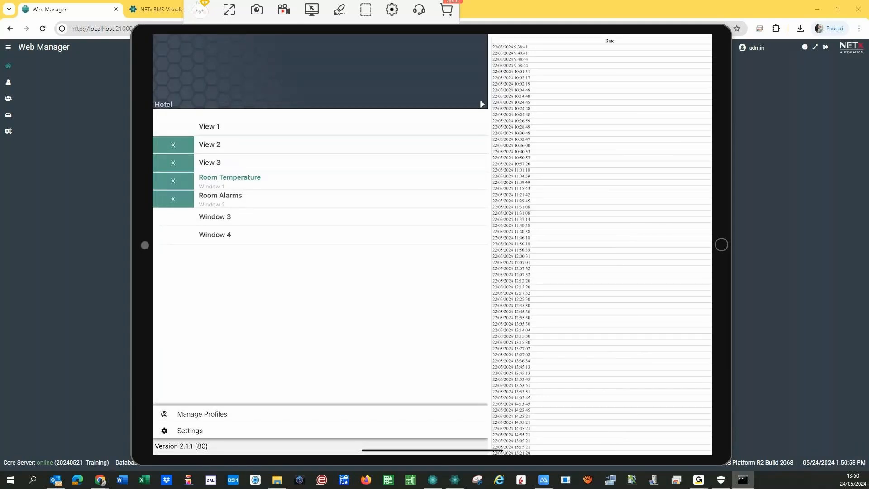
- Browse Room 0401's schedule calendar in month view and inspect its Light Bath schedule
click(209, 126)
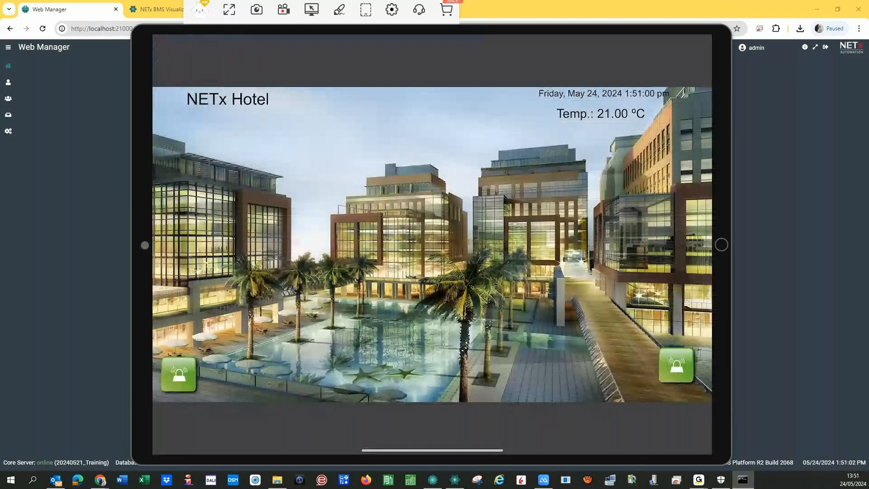
click(178, 374)
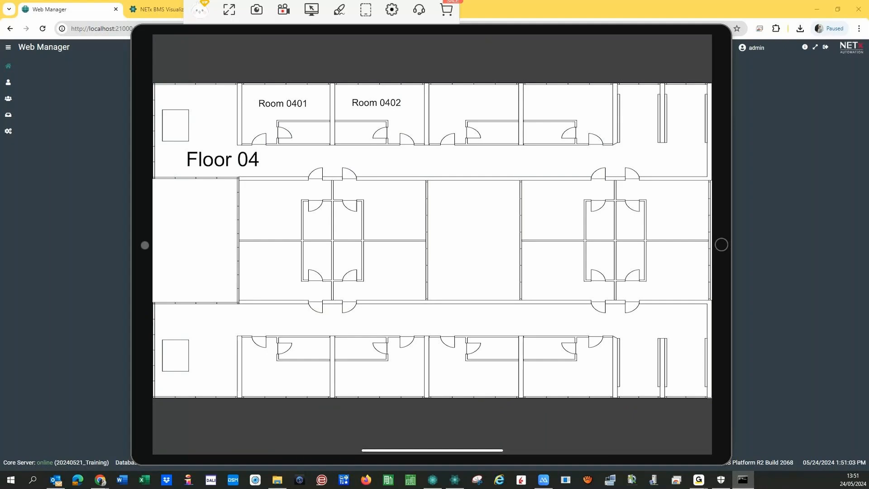
click(283, 104)
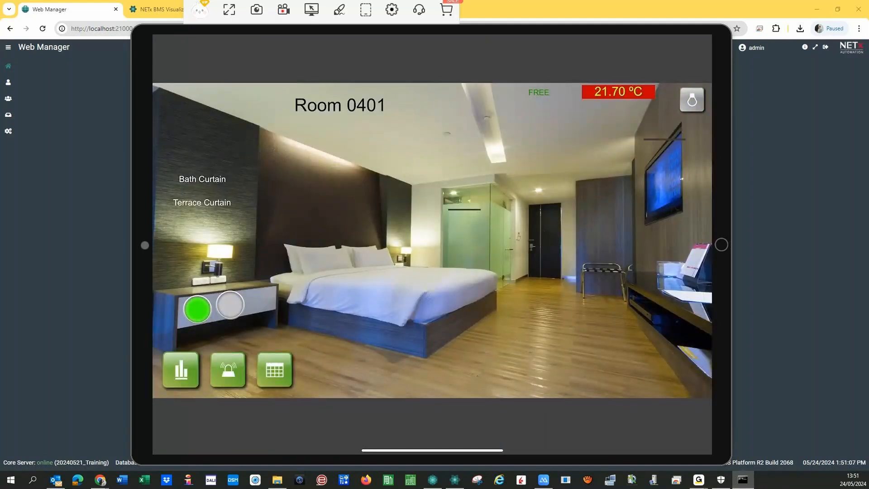
click(275, 370)
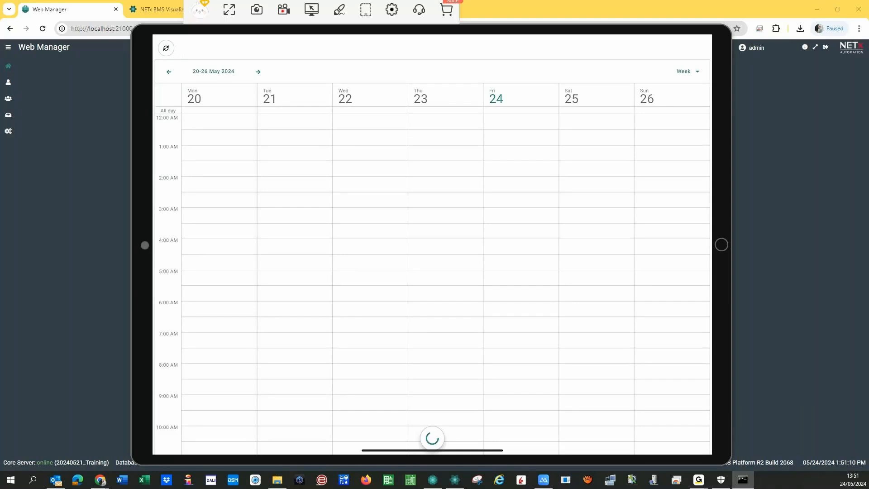
click(688, 72)
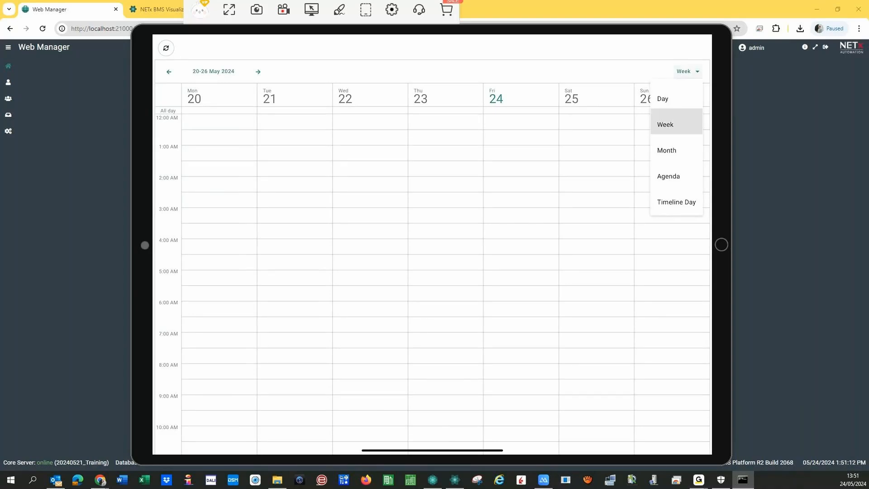
click(666, 150)
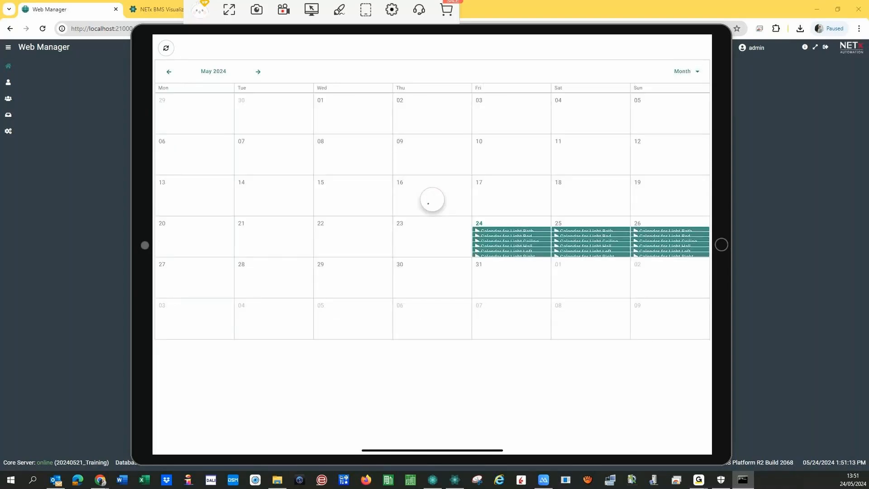
scroll(544, 242, up, 5)
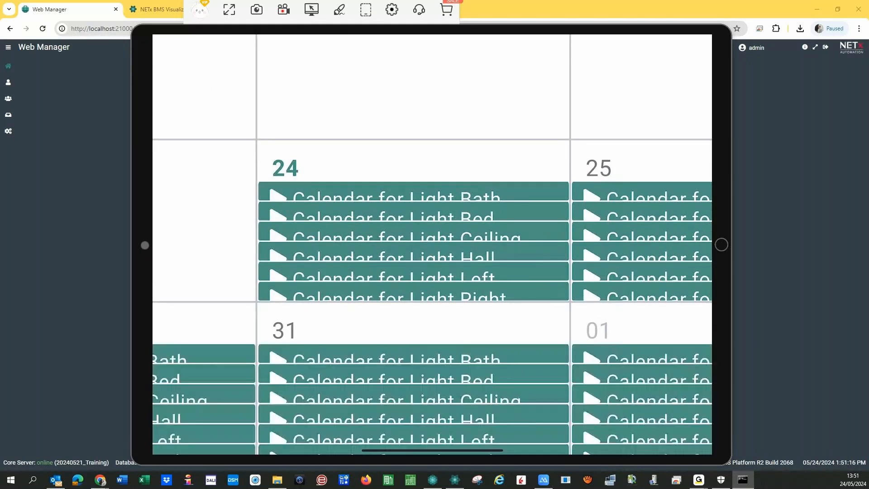
click(414, 191)
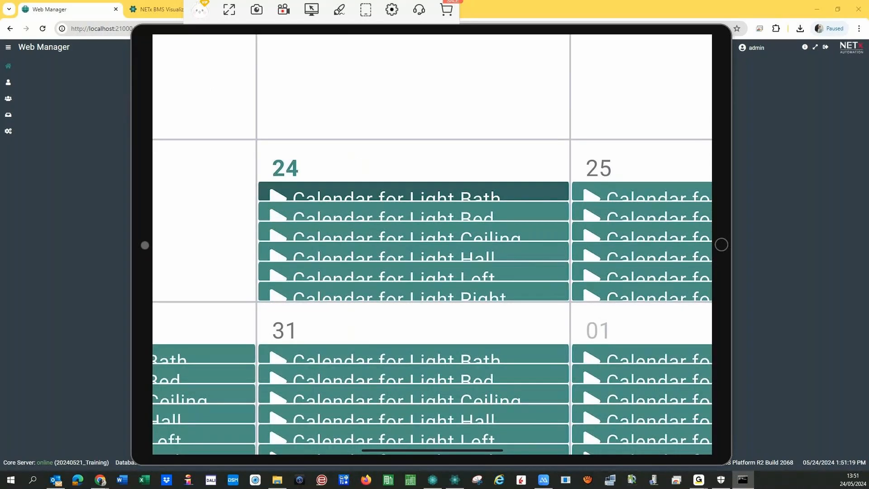
click(568, 345)
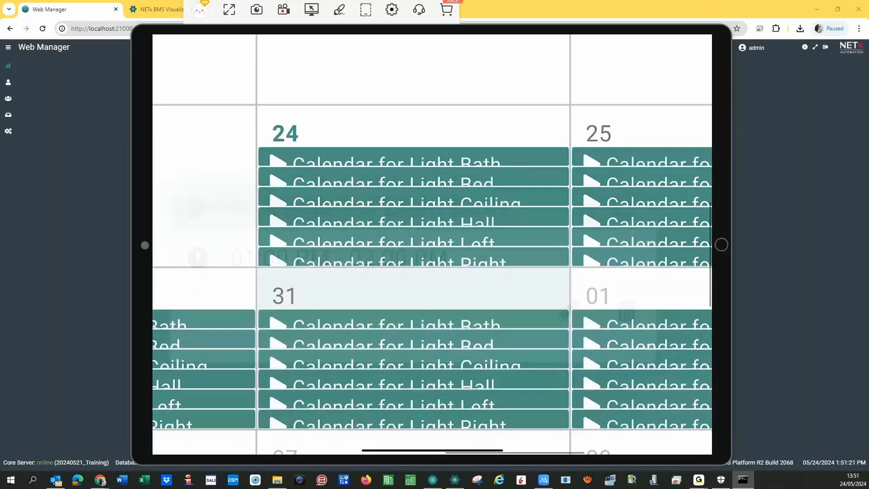
drag(414, 312, 413, 344)
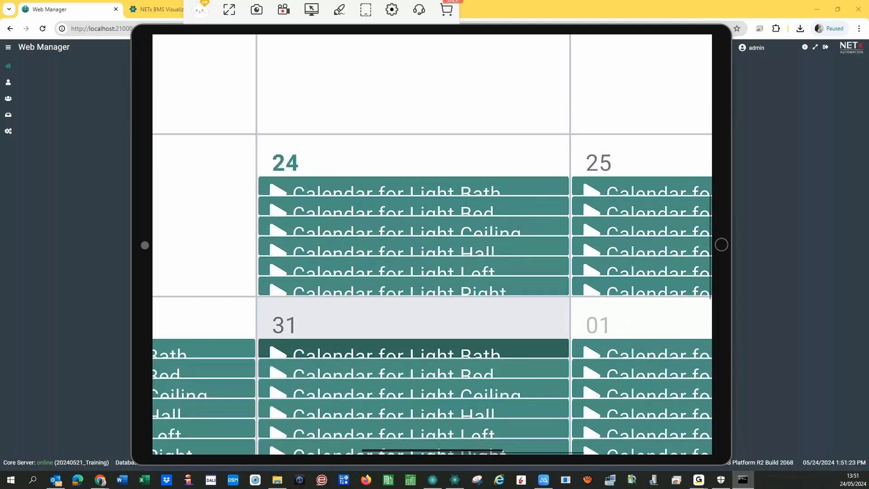
drag(414, 286, 413, 326)
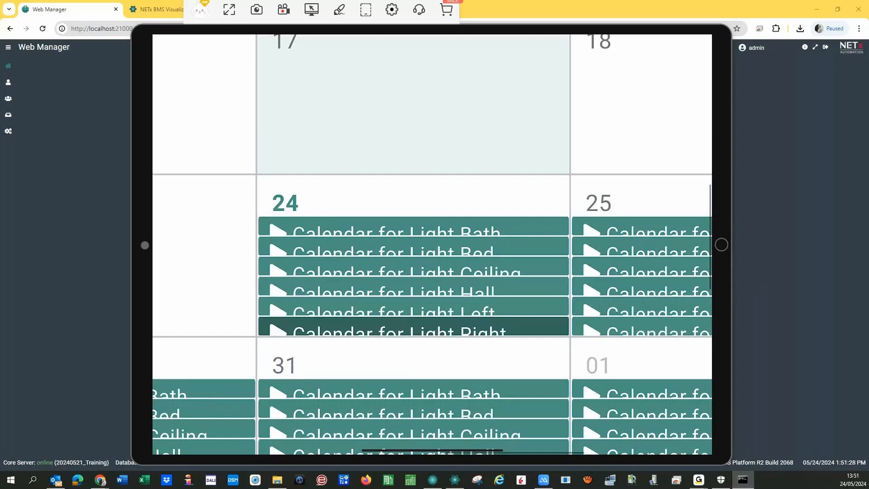
drag(204, 113, 204, 153)
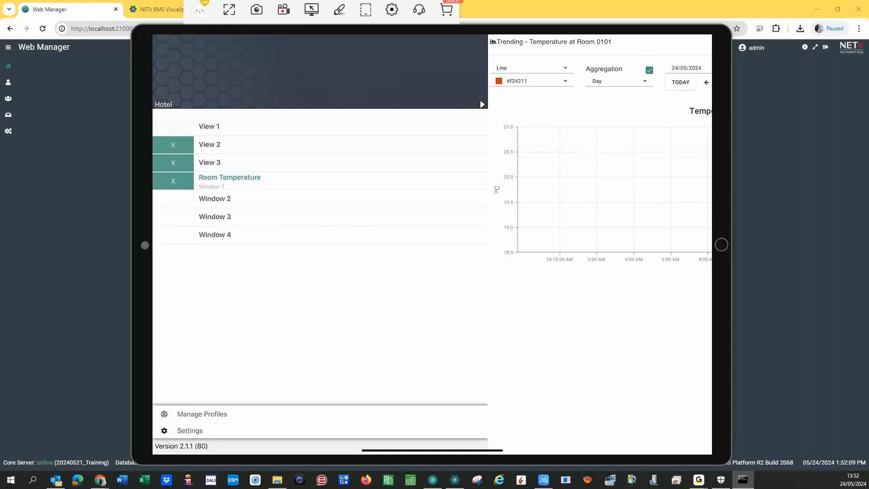
- Open Room 0101's schedule calendar and scroll to the 1 PM entries
click(210, 163)
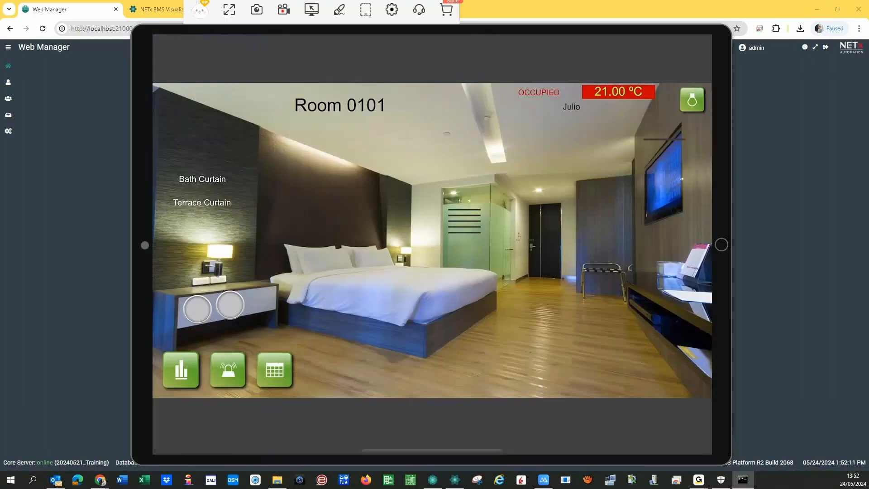
click(275, 370)
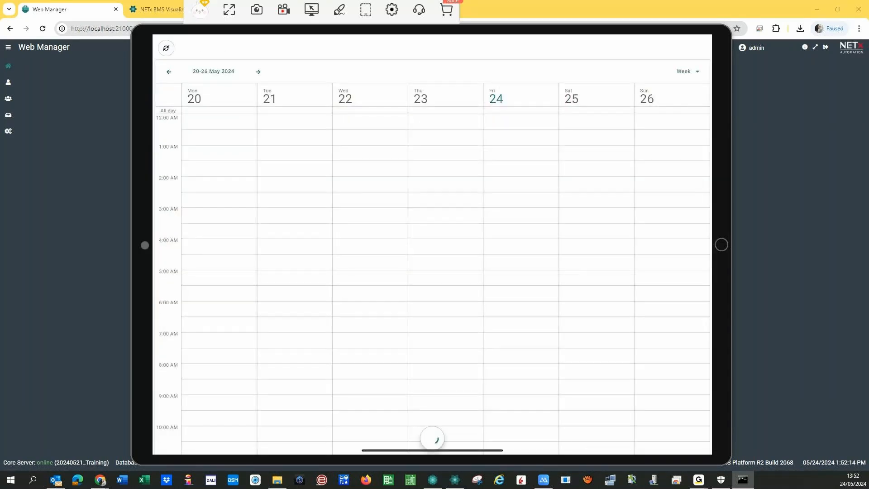
scroll(219, 325, down, 8)
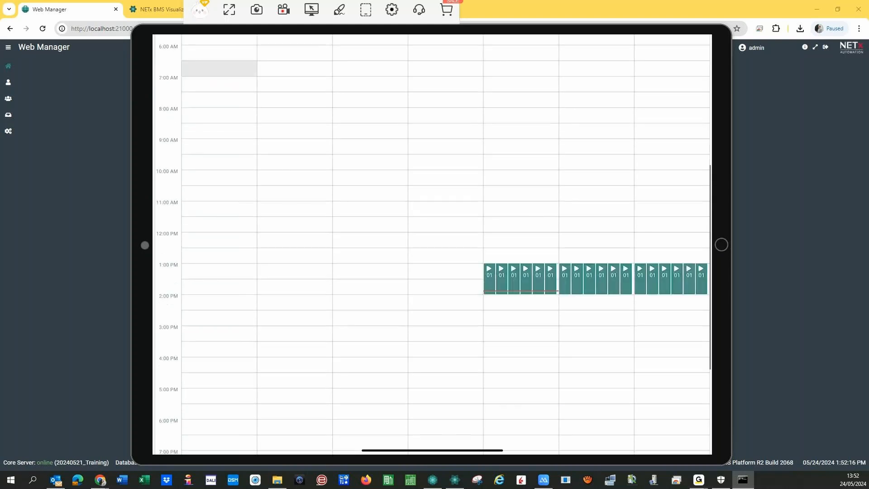
scroll(219, 325, up, 1)
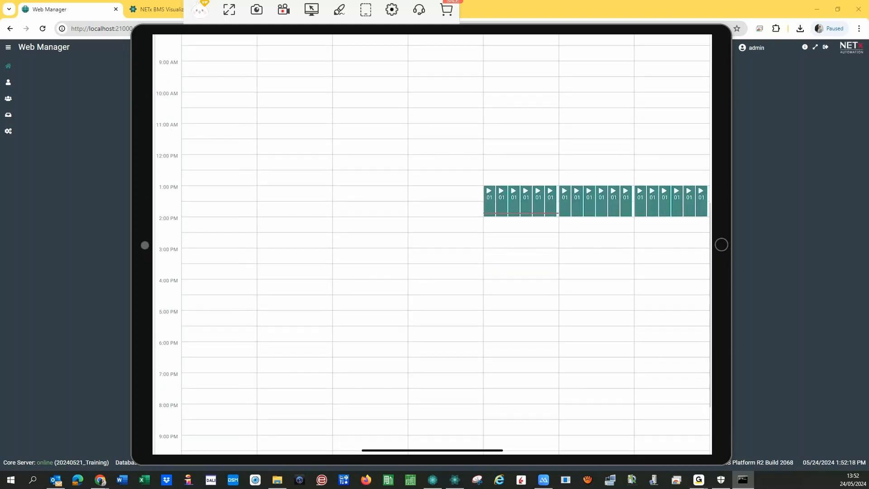
- Open a single occurrence of the 1 PM light schedule for editing, then close it unchanged
click(489, 201)
click(528, 253)
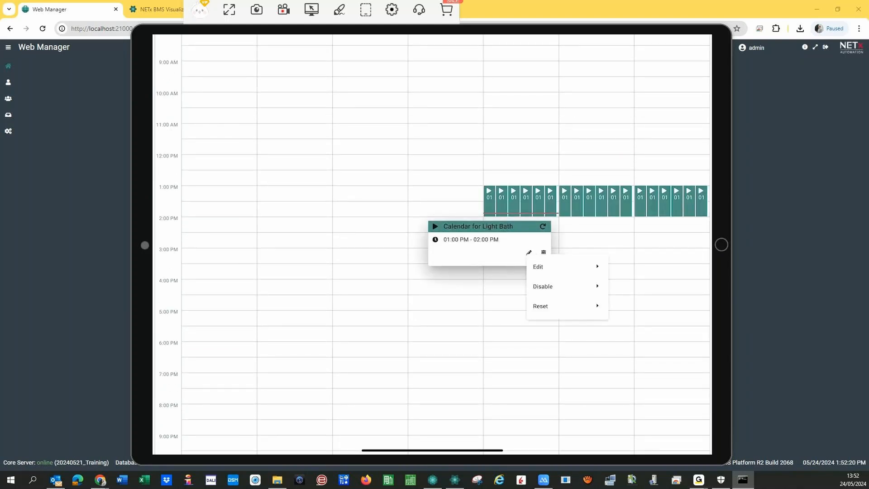
click(538, 267)
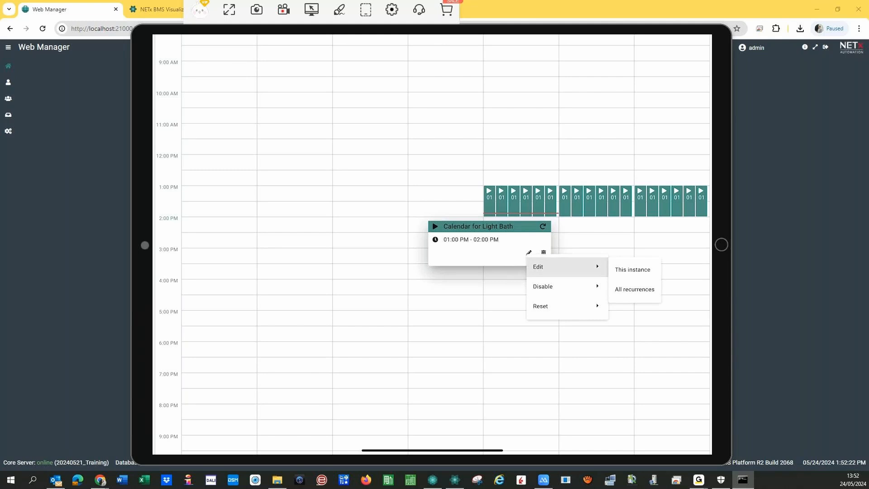
click(633, 270)
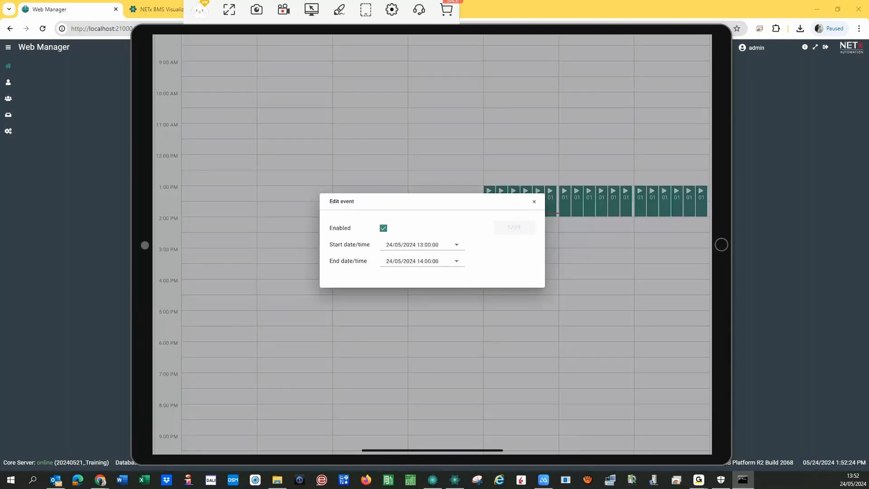
click(457, 261)
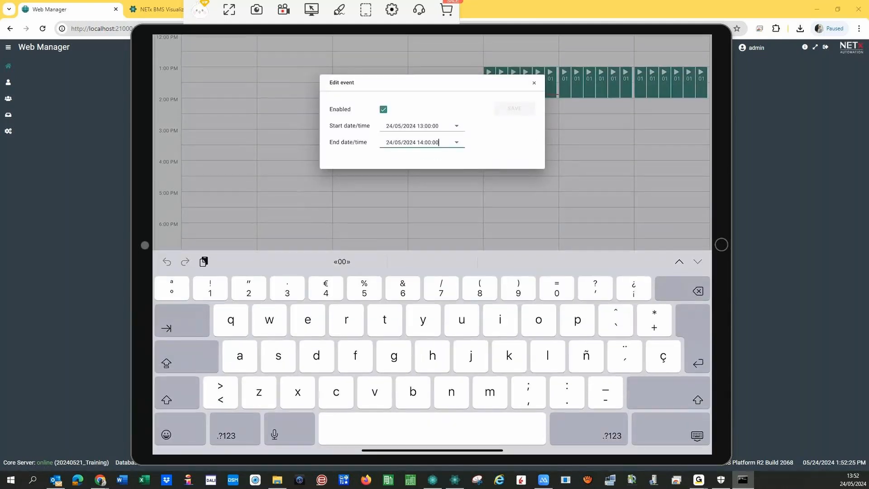
double_click(398, 142)
click(457, 142)
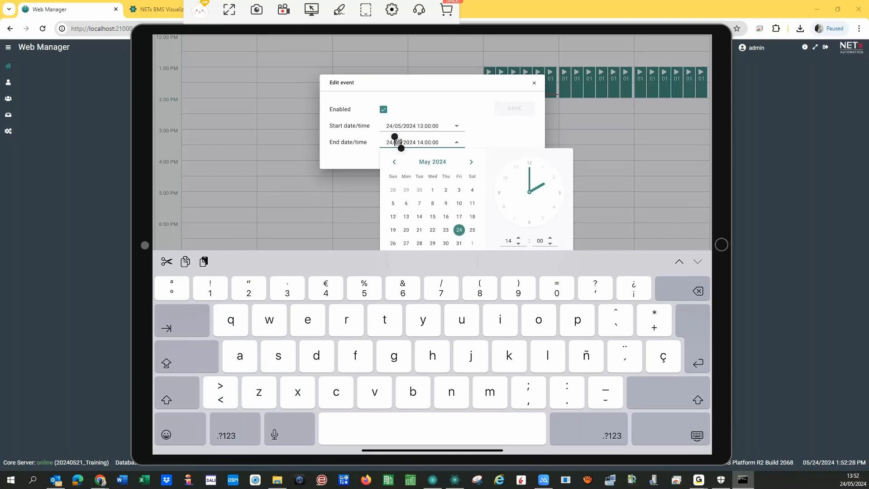
click(534, 83)
click(535, 201)
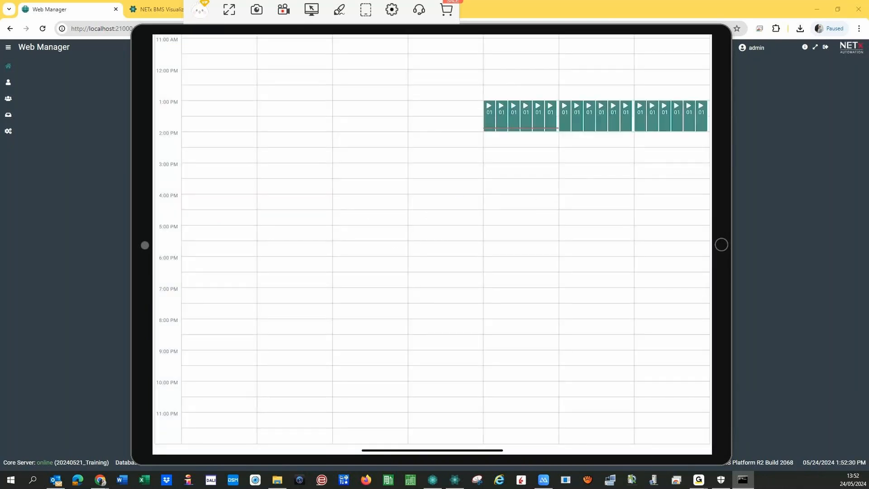
- Edit all recurrences of Calendar for Light Bath, removing August and setting recurrence to Weekly
click(489, 117)
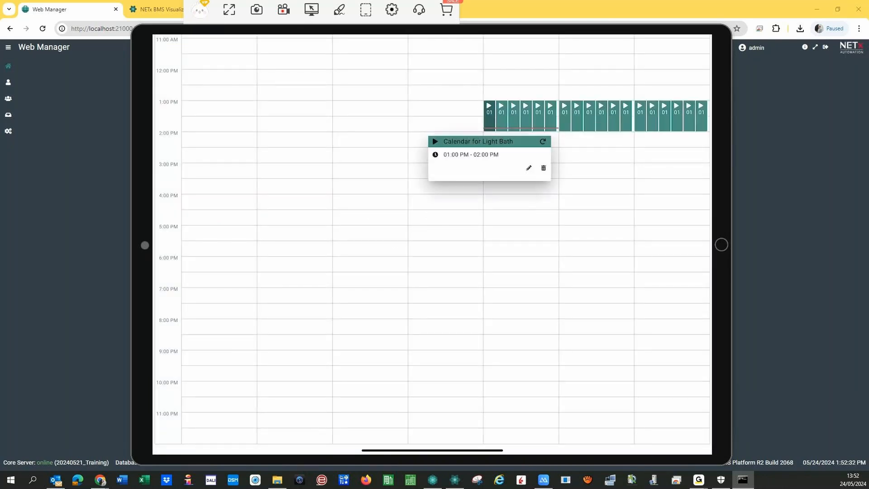
click(529, 168)
click(565, 181)
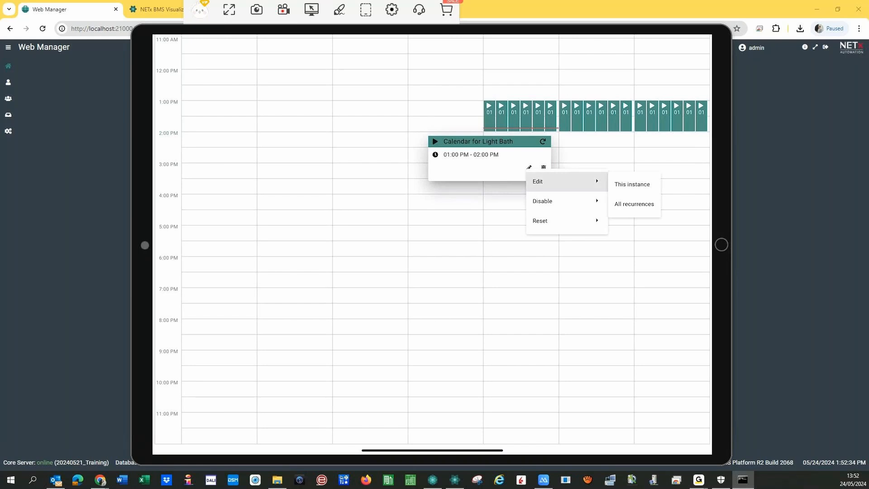
click(634, 204)
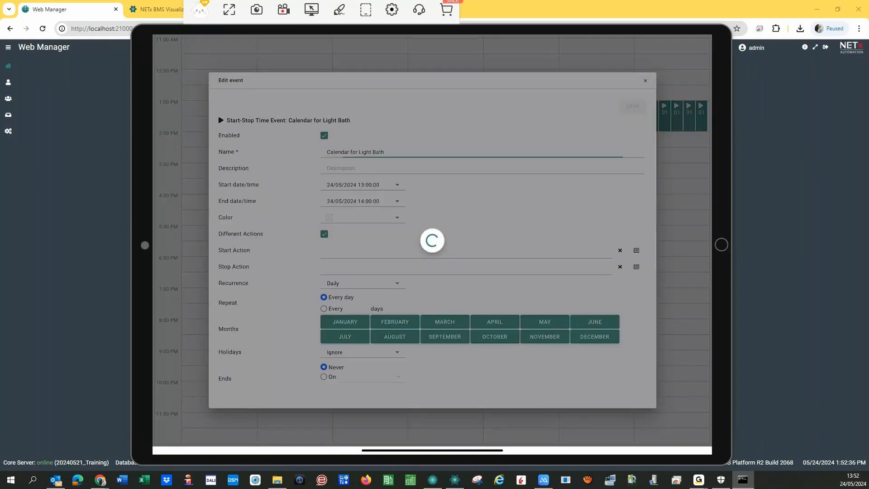
scroll(432, 255, down, 2)
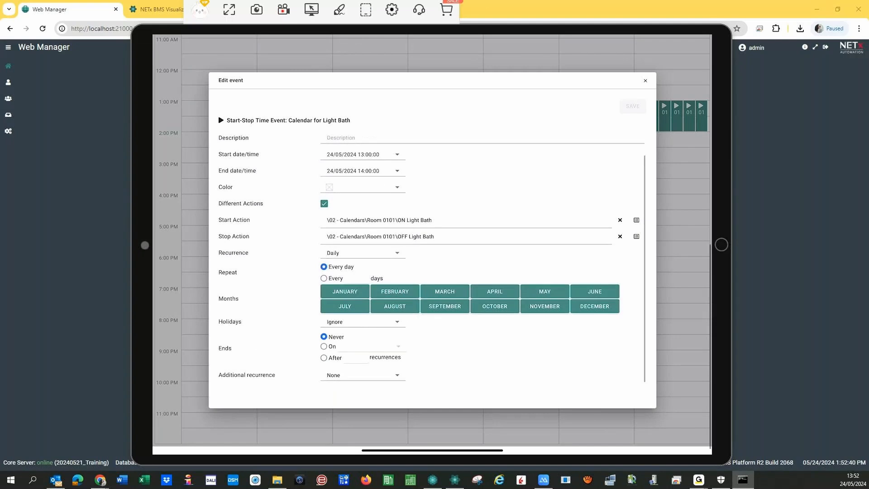
click(395, 306)
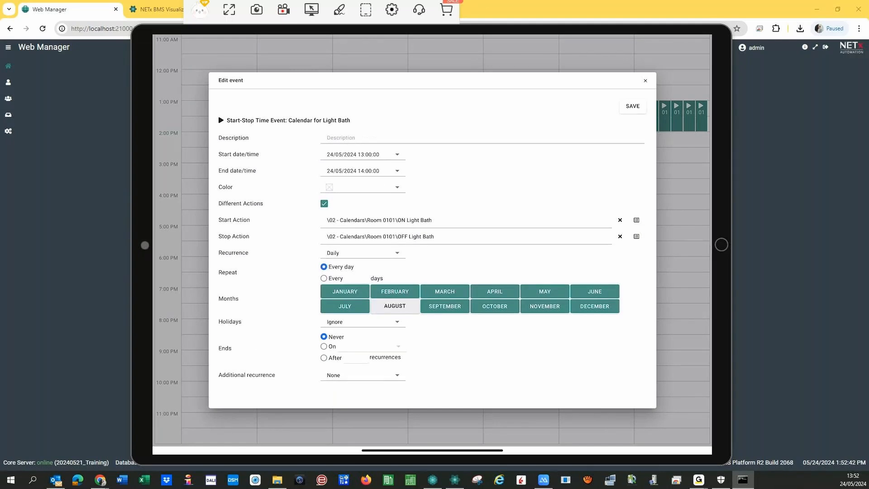
click(363, 253)
click(337, 310)
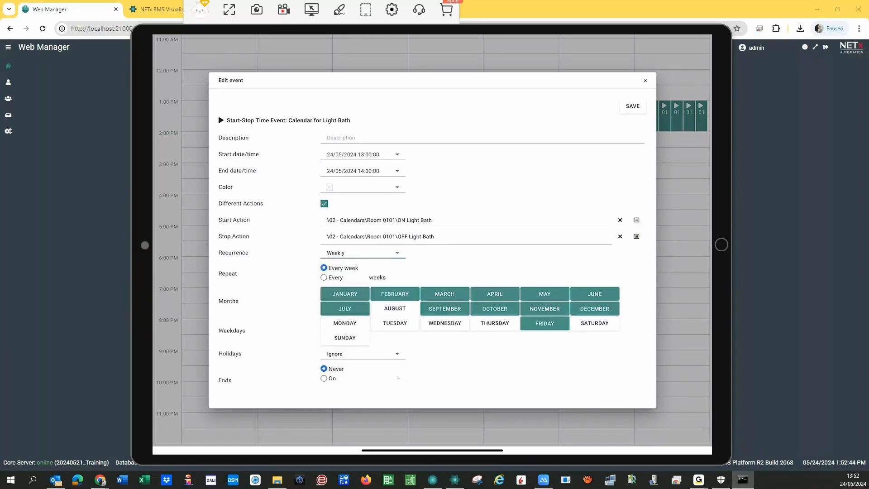
- Add Monday through Thursday as repeat days, exclude holidays, and save the recurrence
click(344, 323)
click(395, 323)
click(445, 323)
click(495, 323)
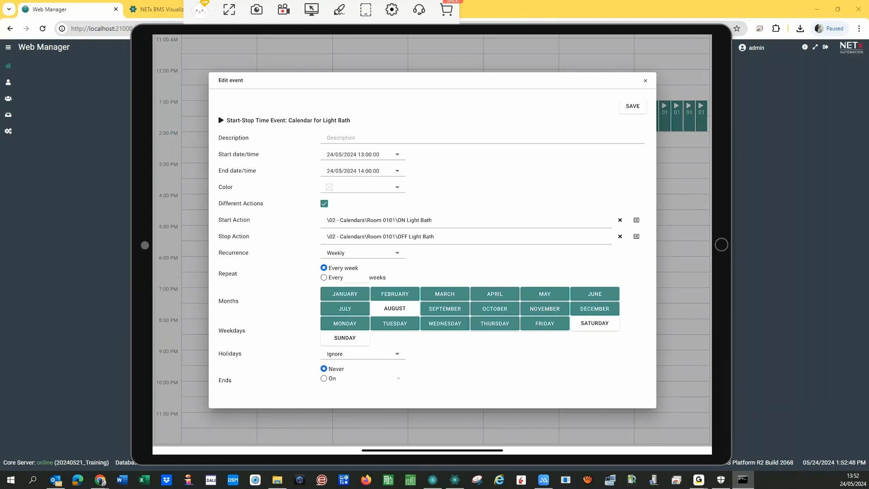
scroll(431, 255, down, 1)
click(363, 338)
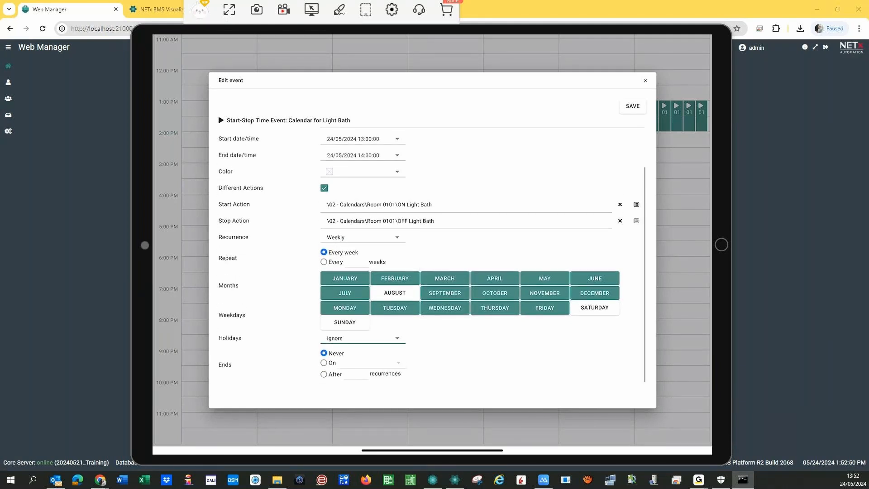
click(363, 395)
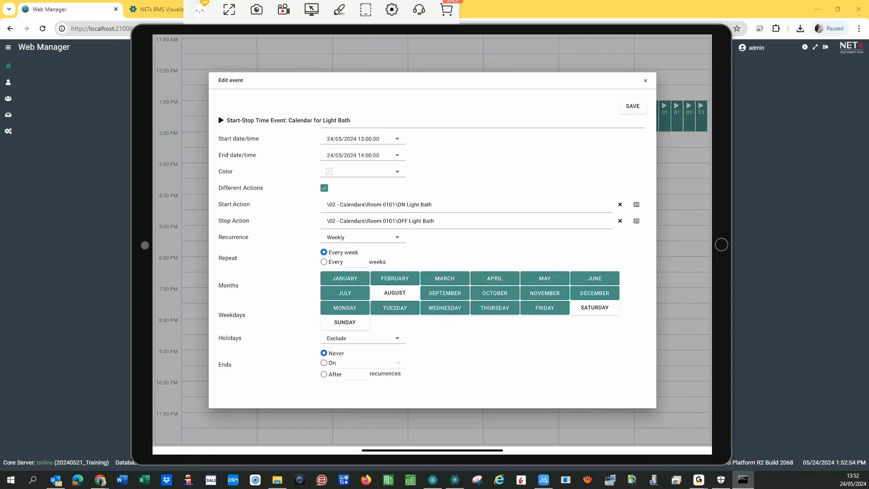
click(633, 106)
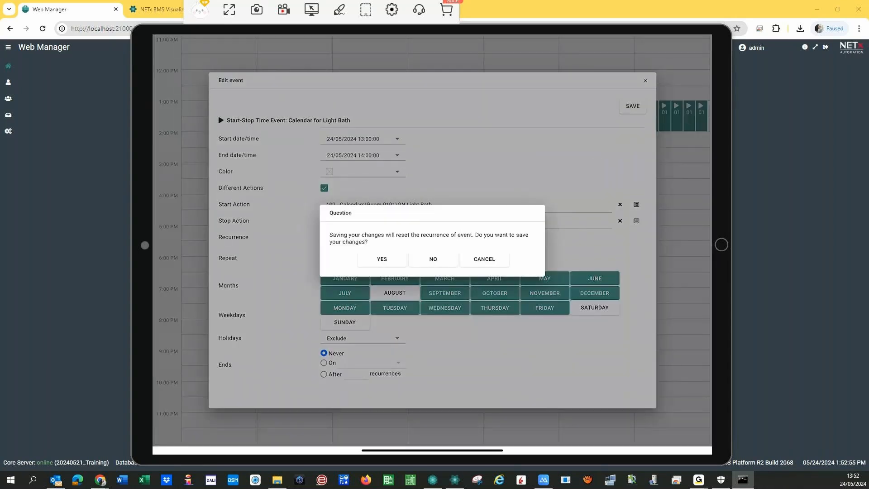
click(382, 259)
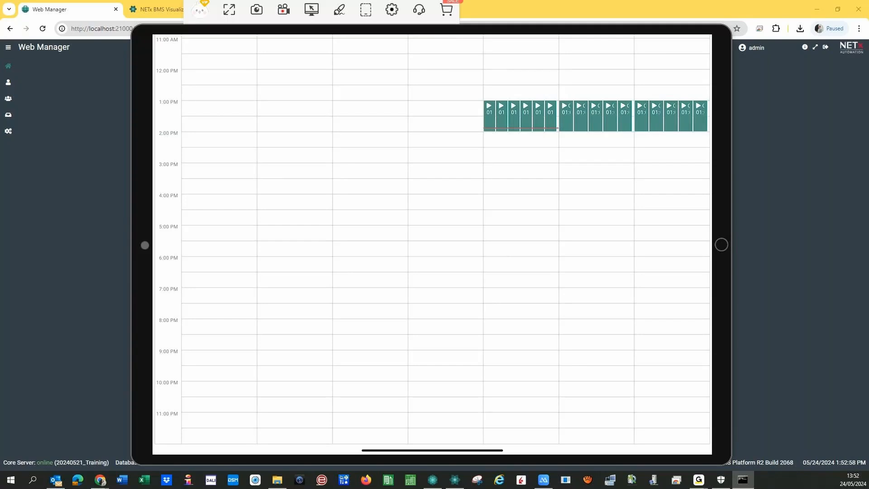
- Reveal the navigation drawer and close the lights calendar window
click(294, 218)
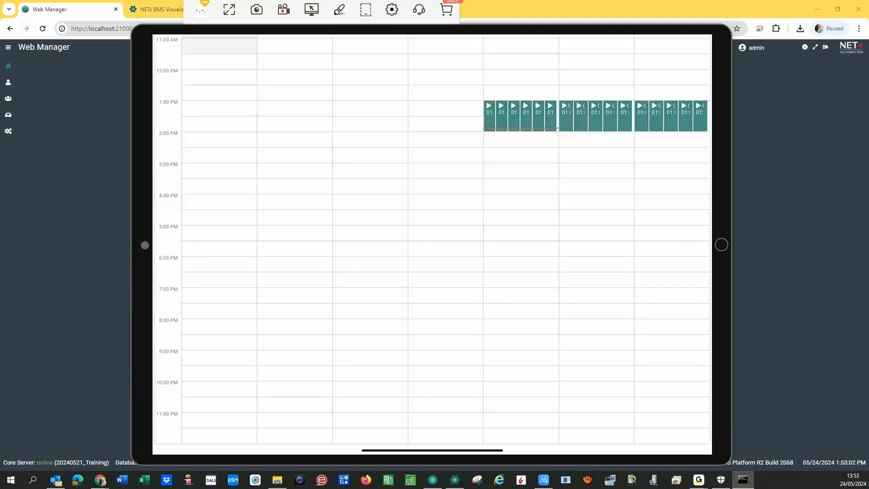
drag(153, 244, 489, 245)
click(173, 235)
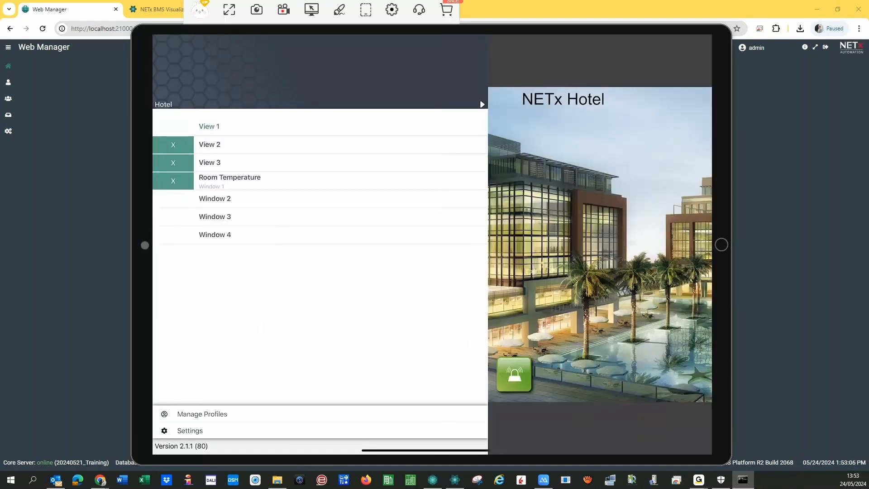
drag(489, 244, 235, 245)
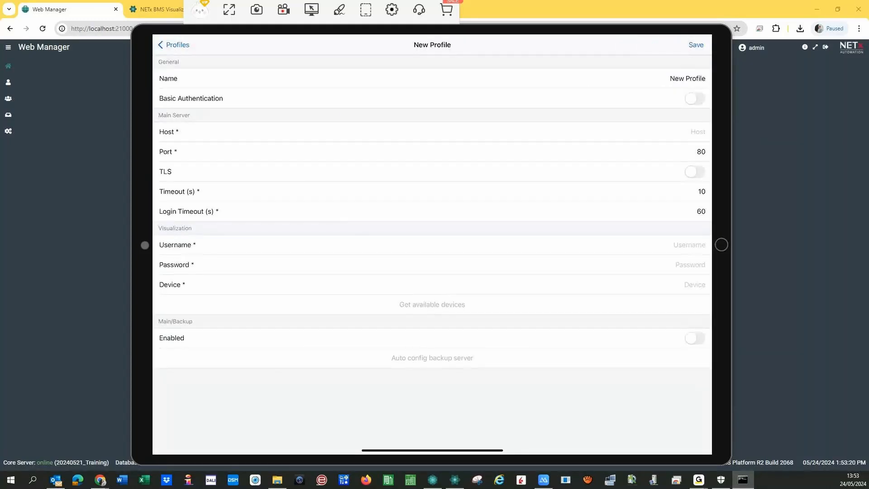
- Name the new profile Home with host 192.168.71.152
click(694, 79)
key(BackSpace)
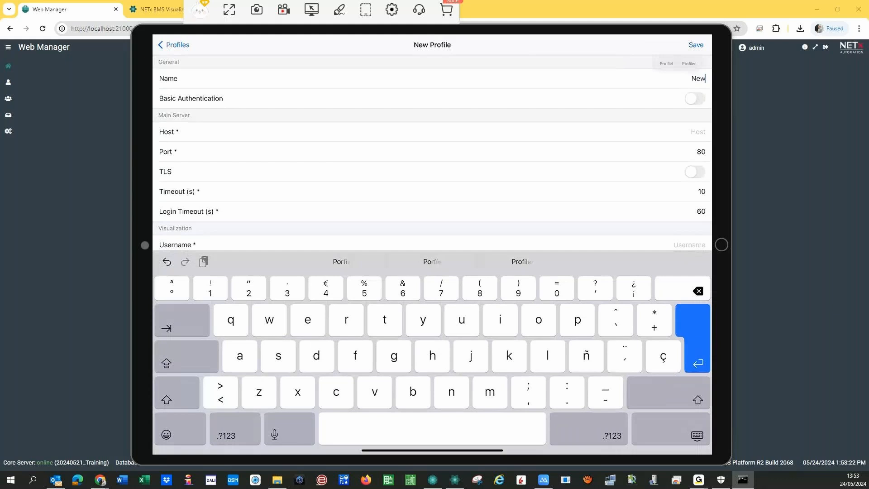
key(BackSpace)
key(BackSpace)
key(BackSpace)
text(Home)
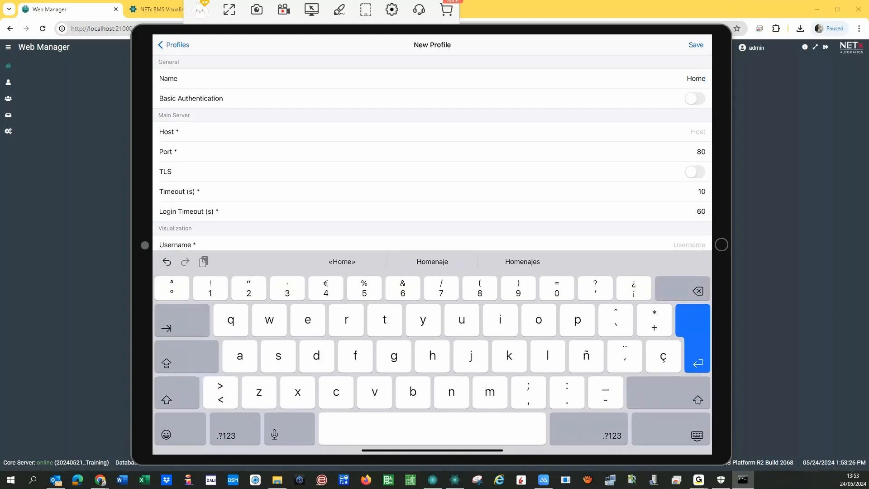
click(698, 132)
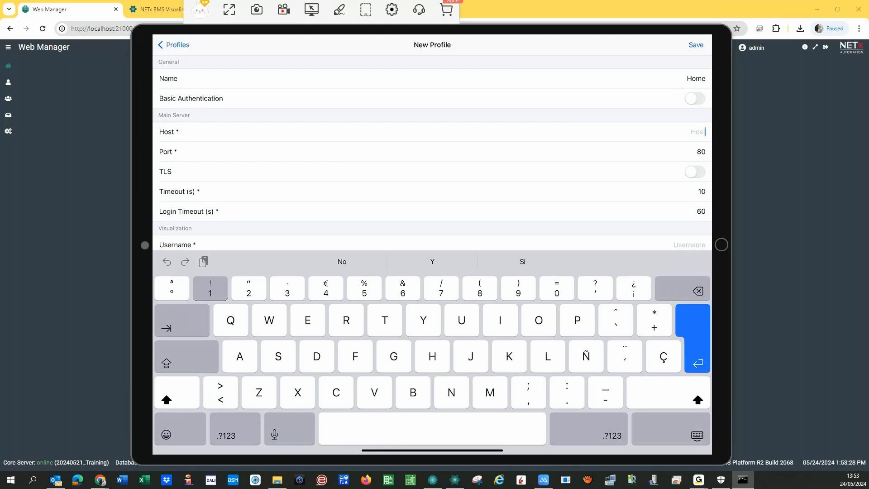
text(192)
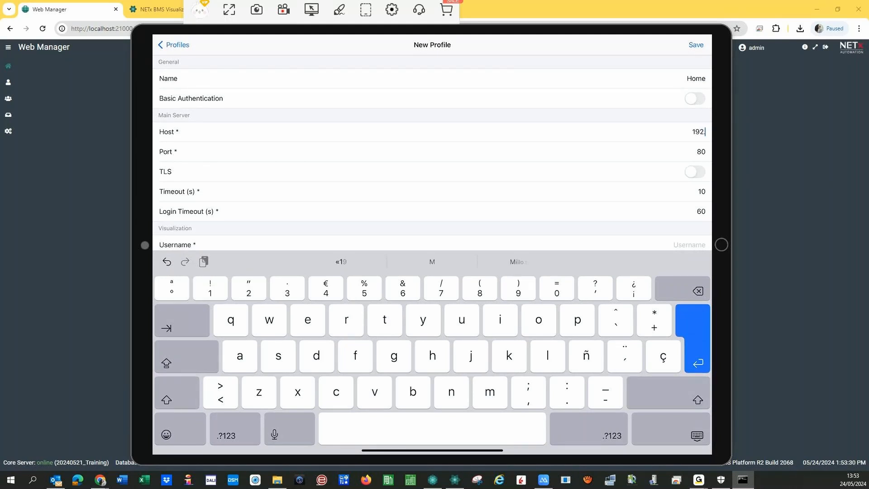
text(.16)
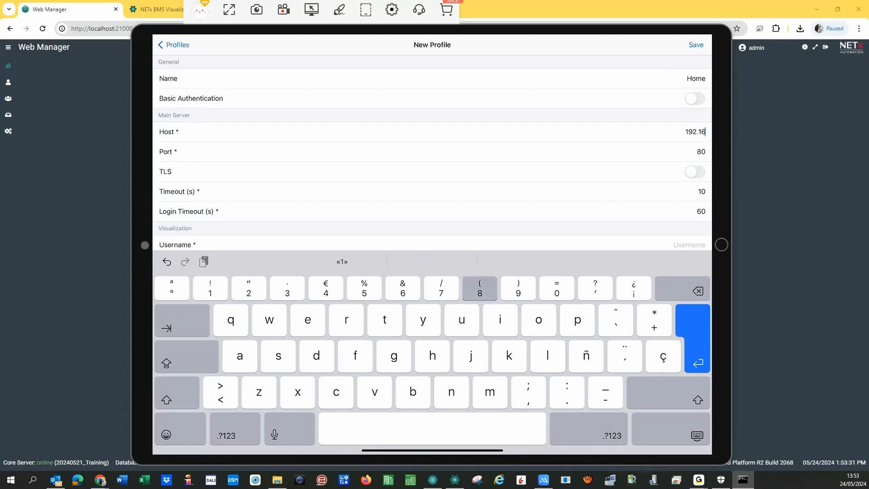
text(8.71)
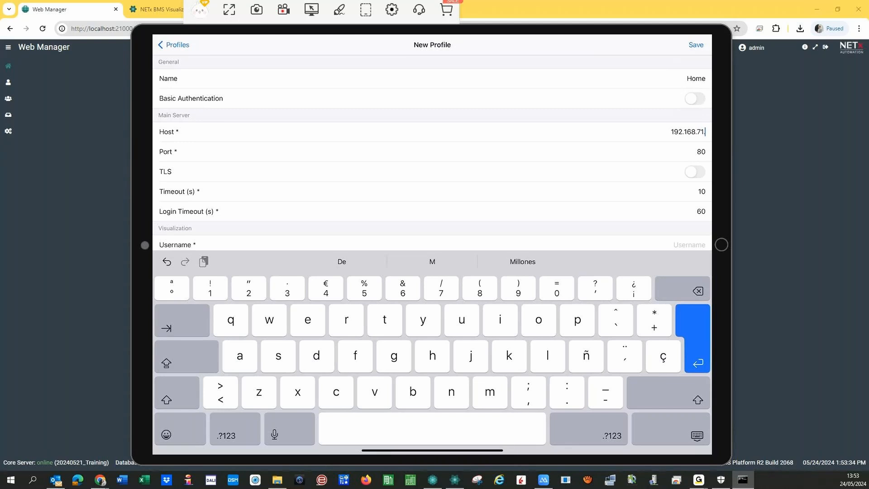
text(.152)
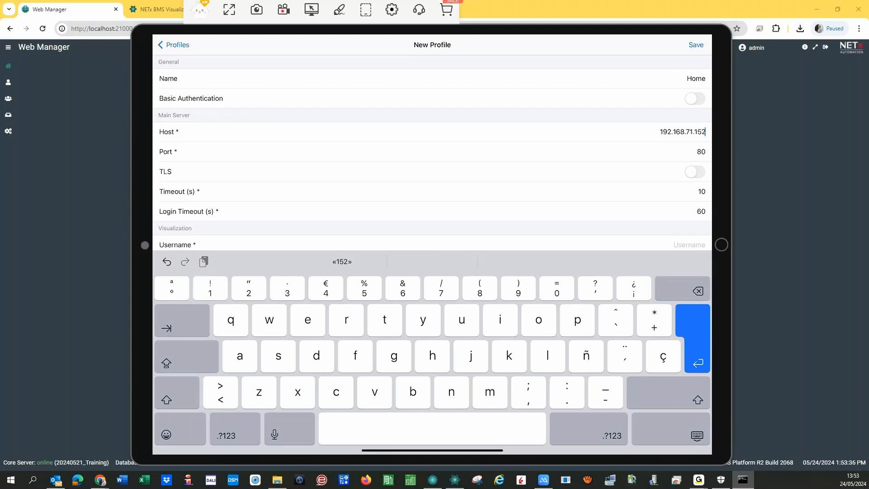
key(Return)
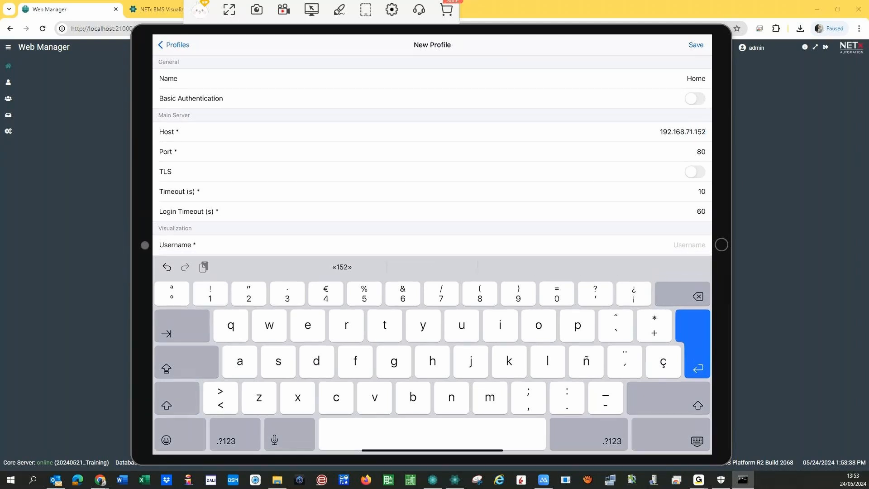
- Enter the login credentials, choose the Ipad device, and enable Main/Backup to show backup server fields
click(689, 245)
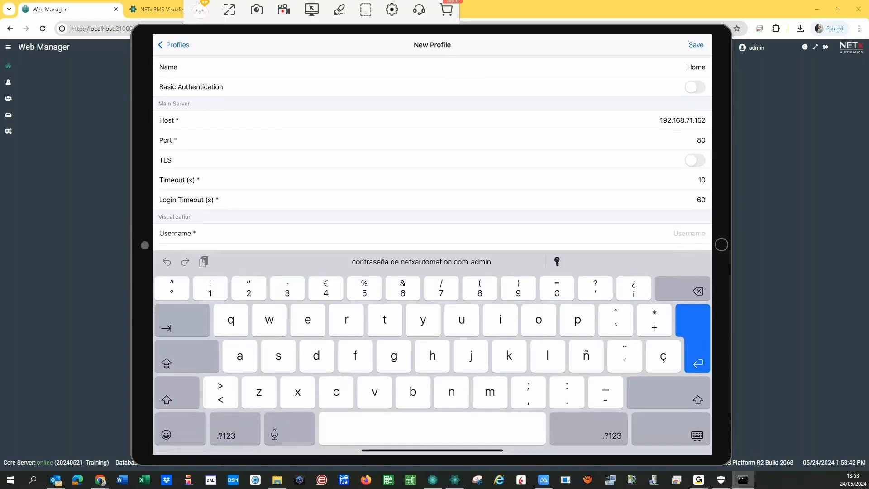
text(admin)
key(Return)
click(690, 265)
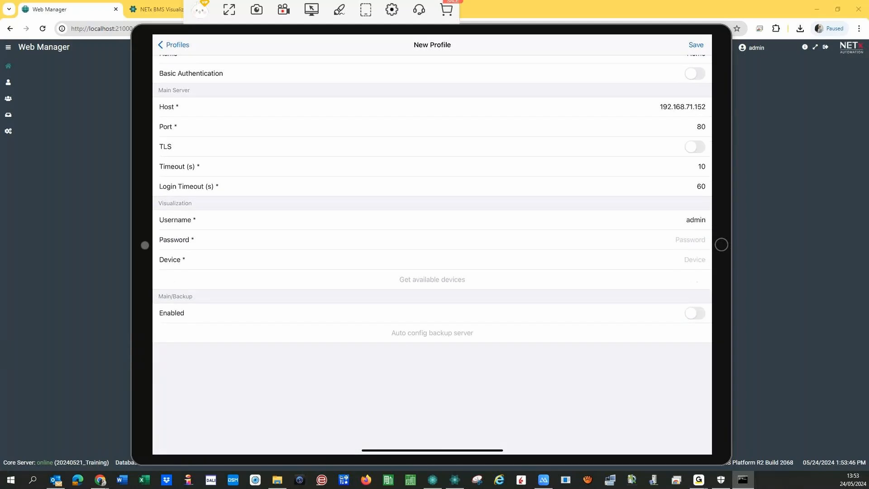
text(a)
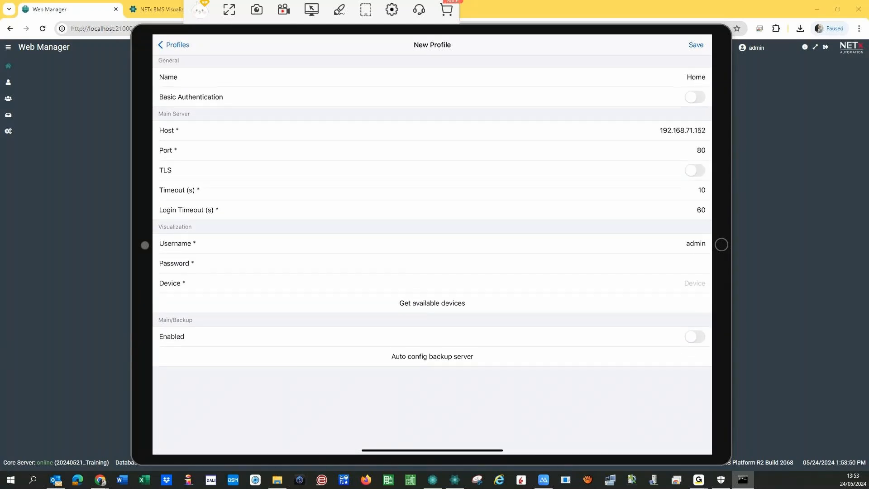
click(433, 304)
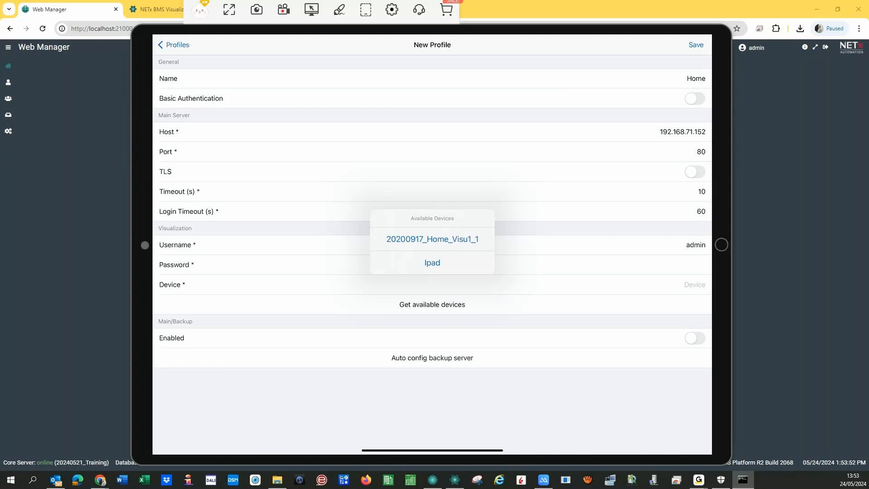
click(432, 262)
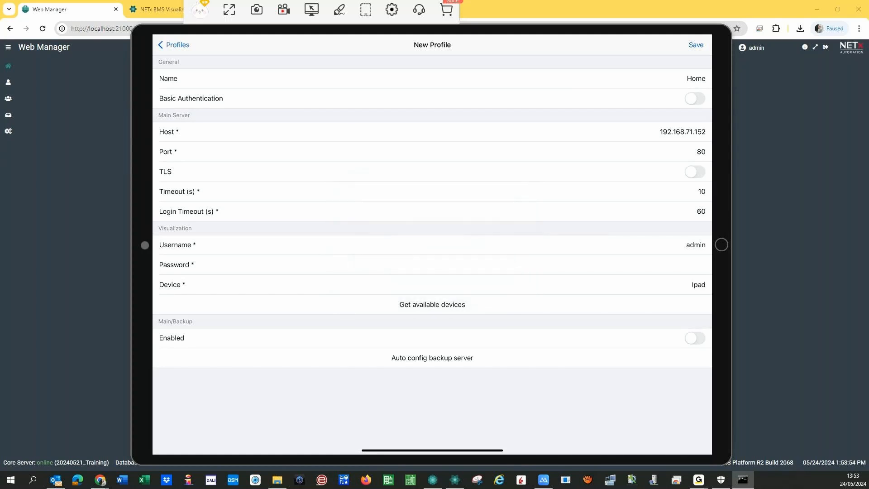
click(695, 338)
scroll(432, 254, down, 2)
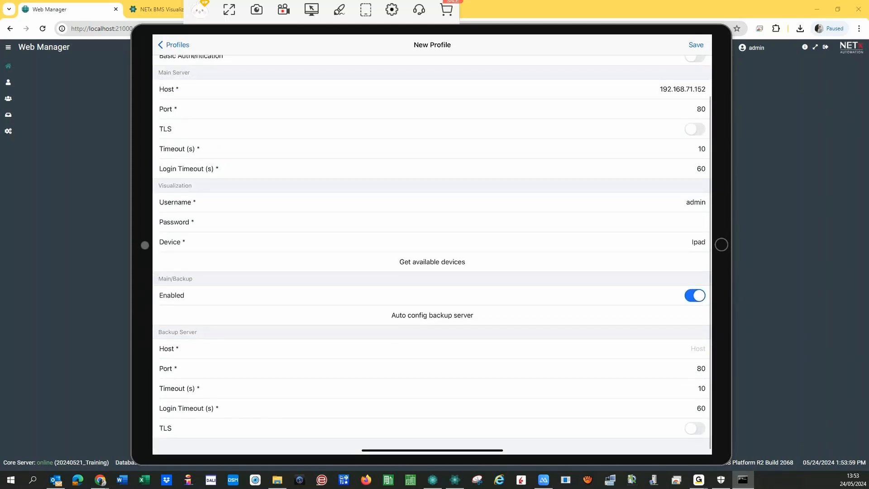
- Give the Home profile backup host 192.168.71.179 with auto-configured backup server, and save it
click(698, 349)
text(192)
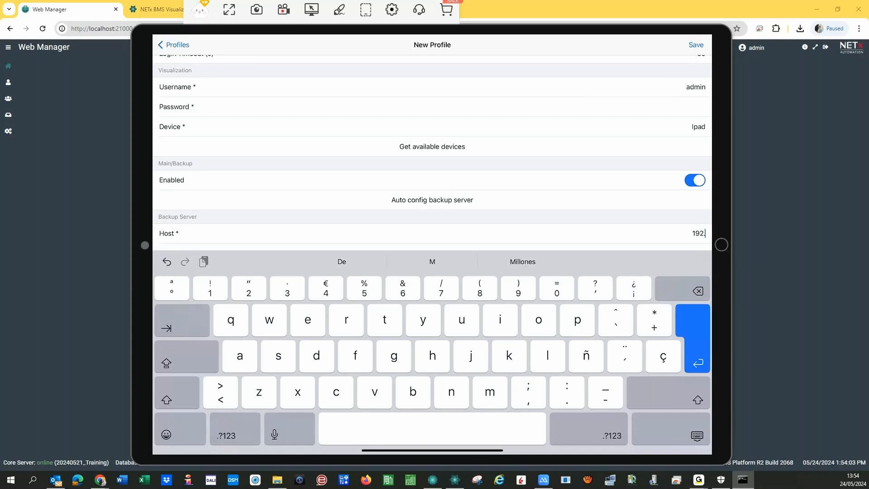
text(.168.71.179)
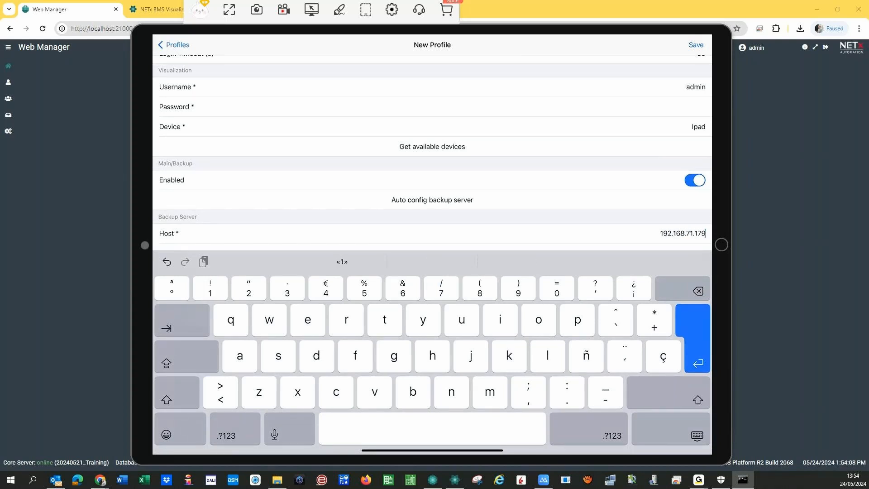
key(Return)
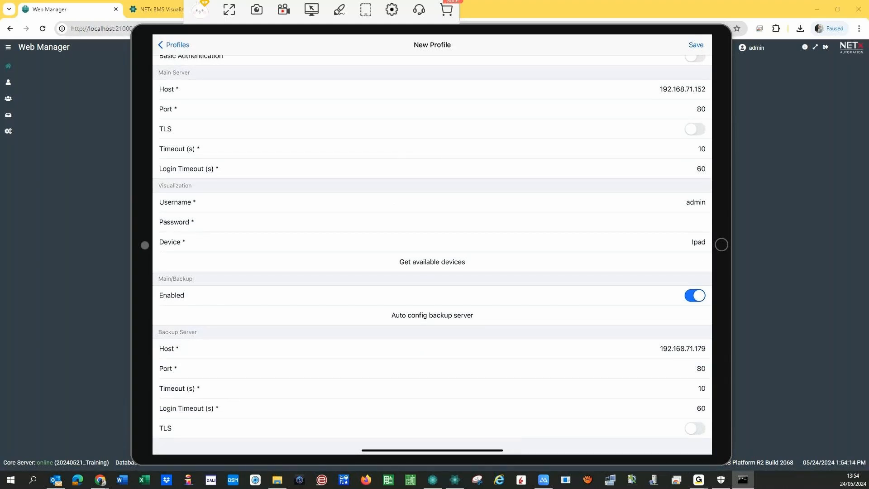
click(432, 315)
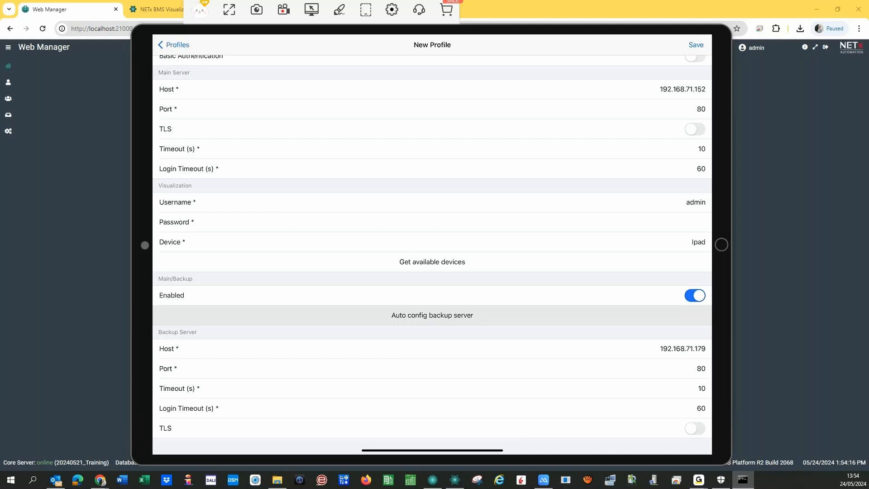
click(696, 45)
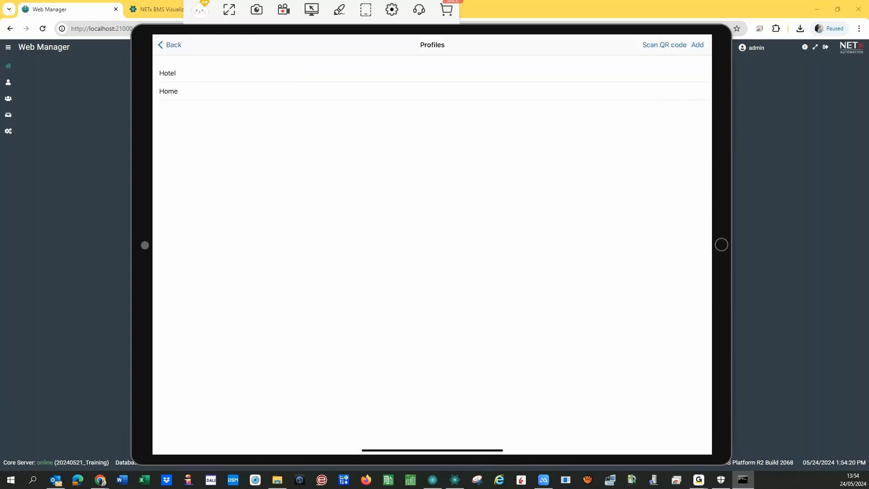
- Connect to the Home profile, load its visualization and open the navigation menu
click(168, 91)
click(174, 45)
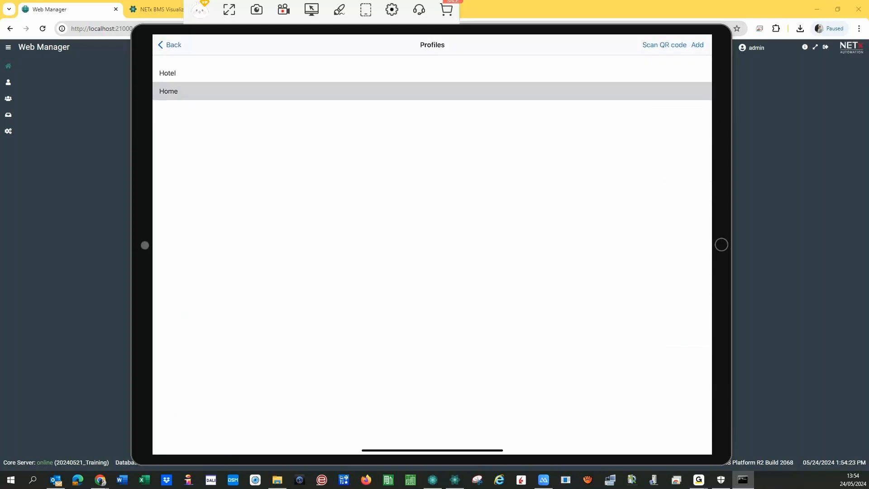
click(170, 44)
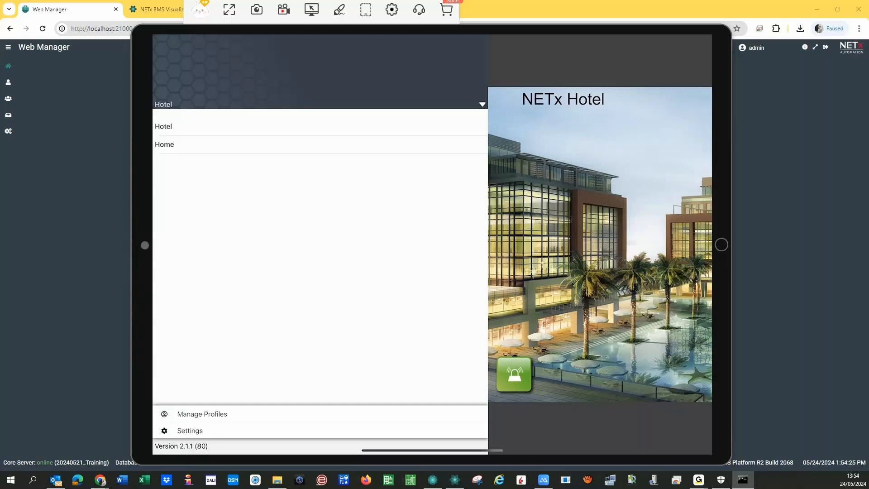
click(164, 144)
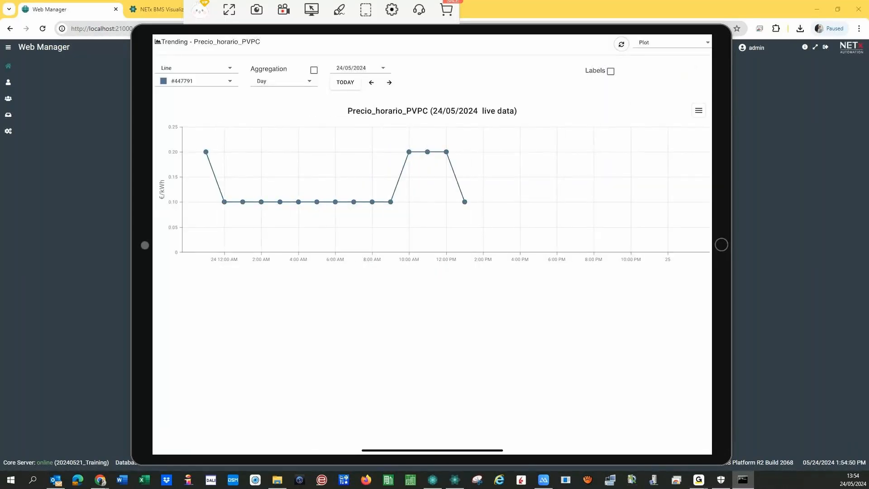
drag(154, 244, 488, 245)
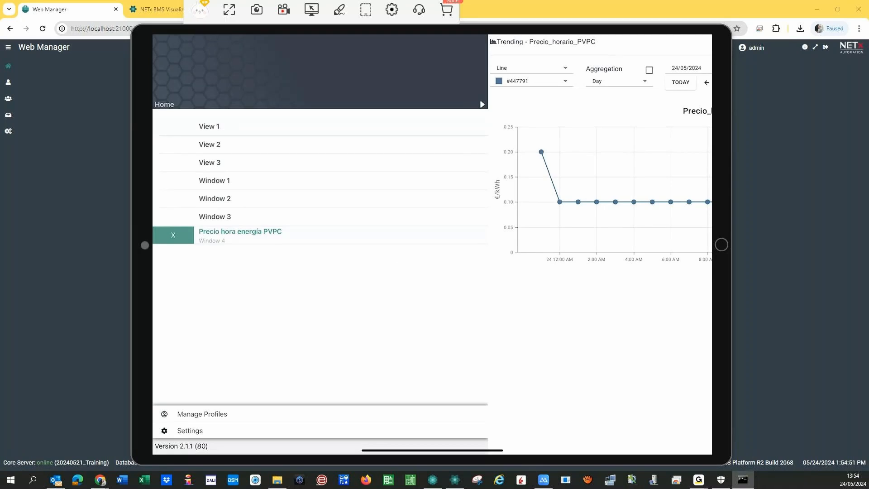
- View the View 1 house page, the CGMP panel and IGA breaker measurements, then close mirroring
click(209, 127)
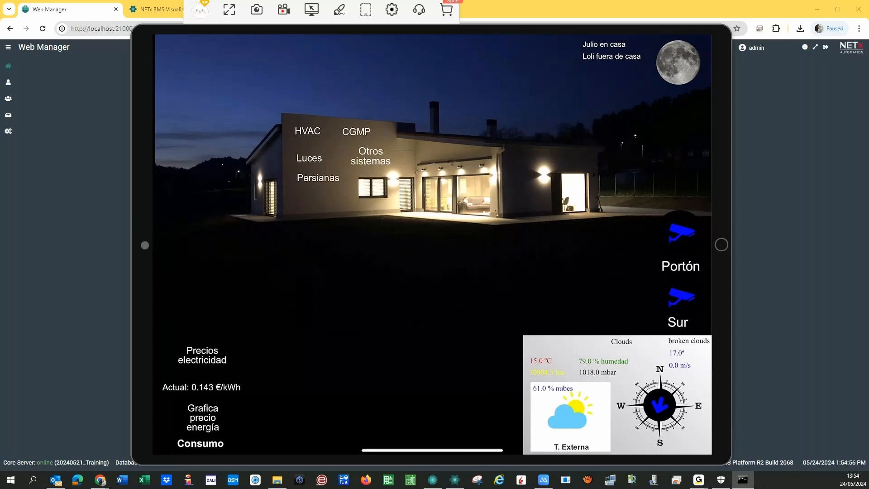
click(356, 132)
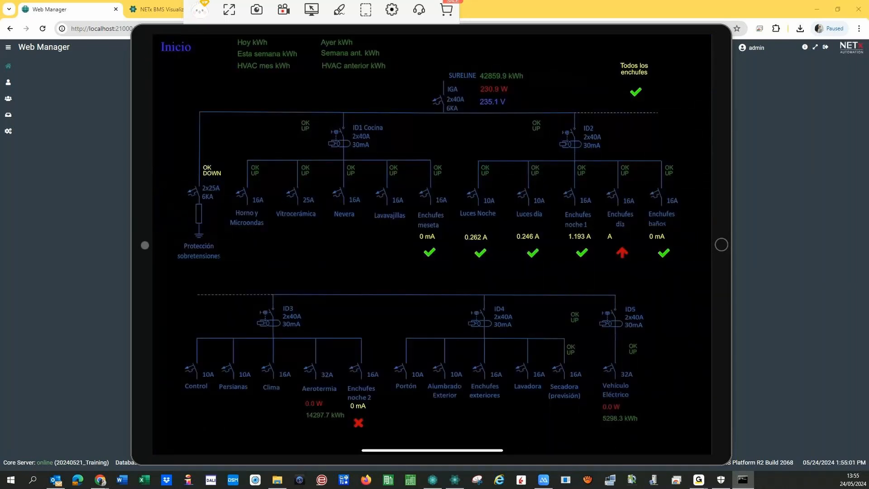
click(446, 98)
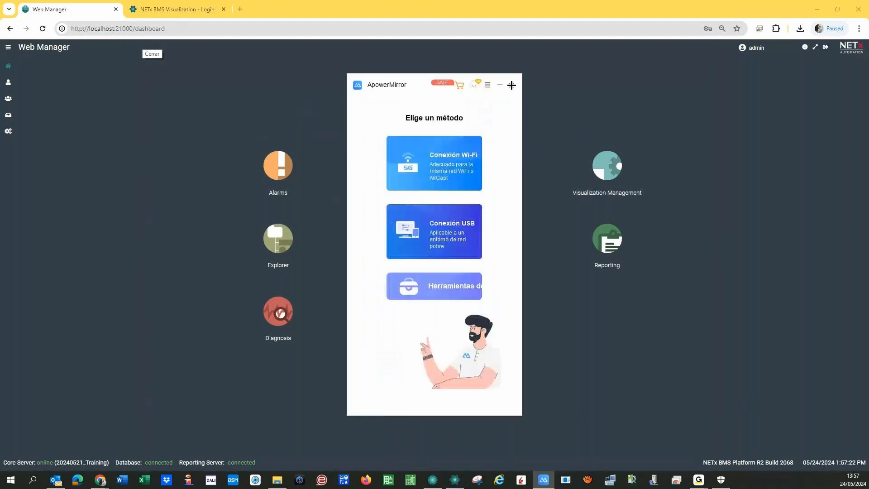
click(511, 85)
- Close the mirroring app window and the Chrome Web Manager page
click(174, 96)
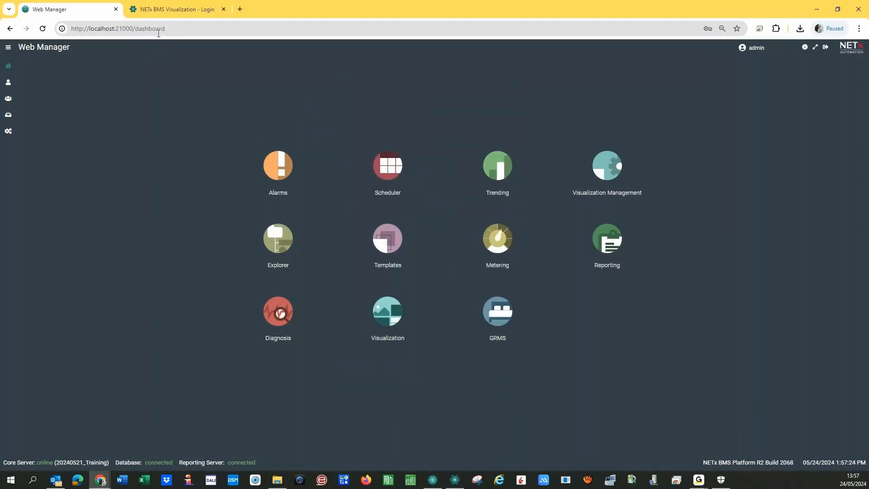
click(115, 9)
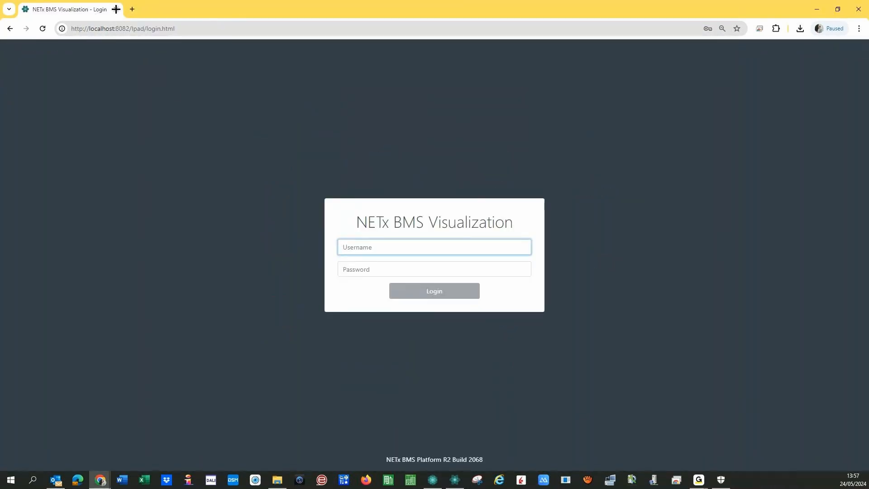
click(116, 9)
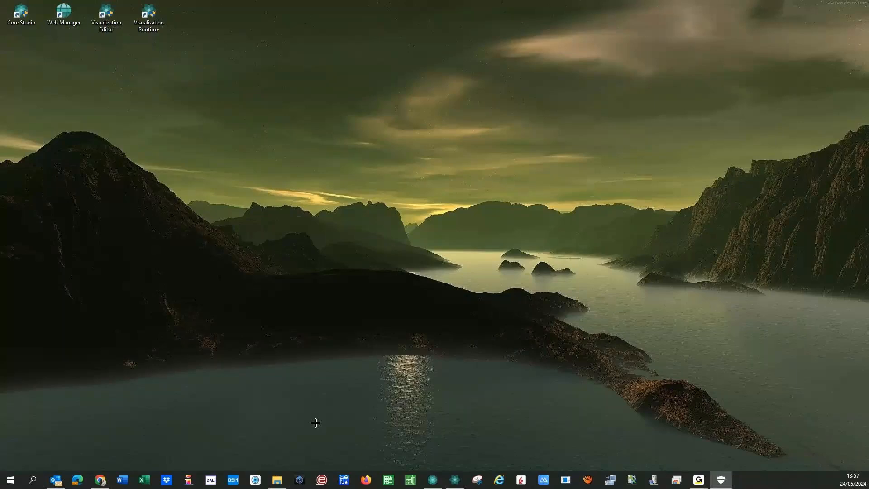
- Stop the running 20240521_Training core server in Core Server Studio, confirming the shutdown
click(430, 480)
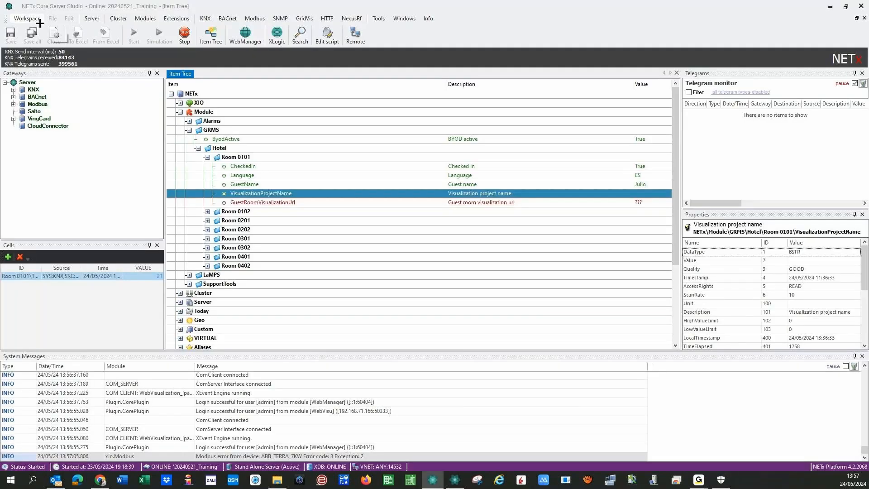
click(185, 34)
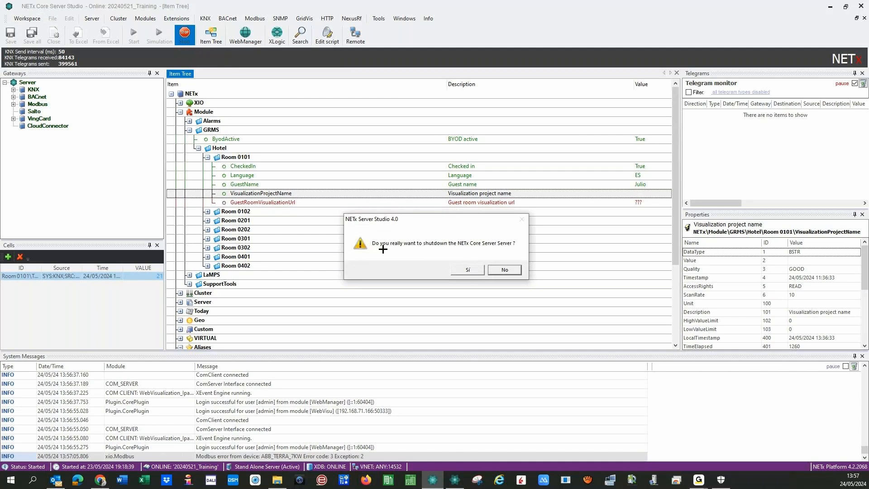
click(469, 272)
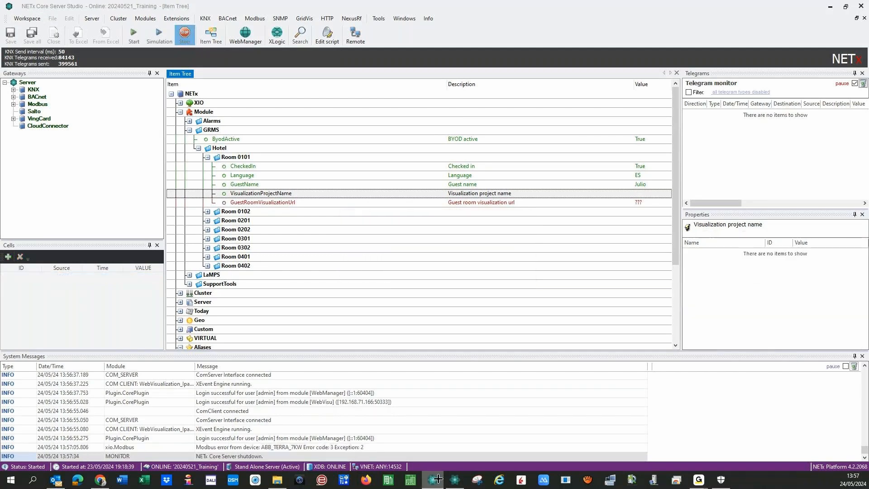
click(454, 482)
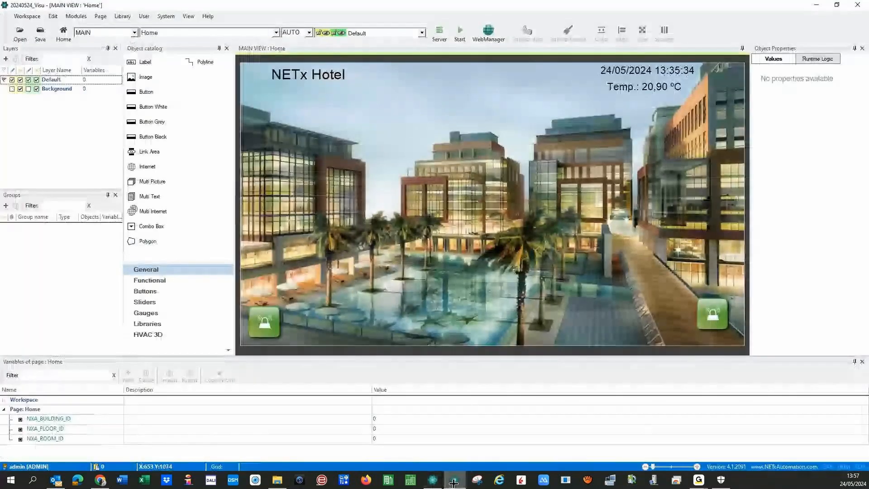
click(433, 480)
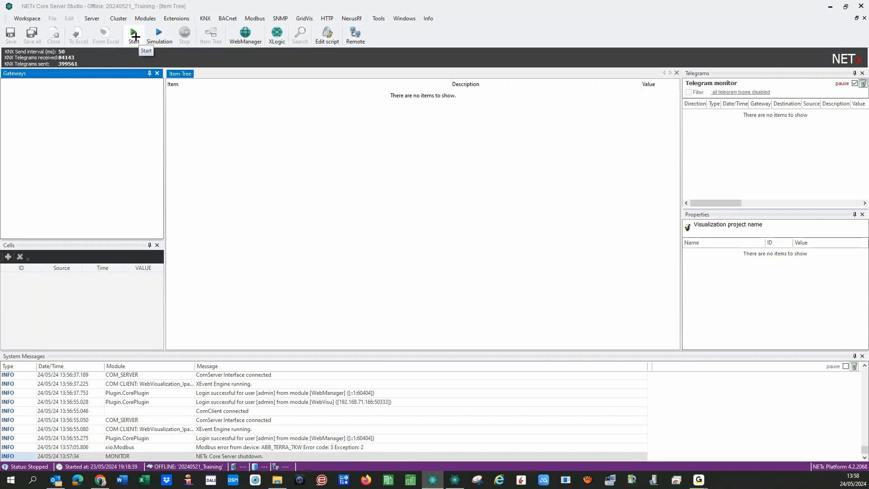
- Open the 20240304_L+B_Demo_NETx_Platform workspace and start it in simulation mode
click(26, 18)
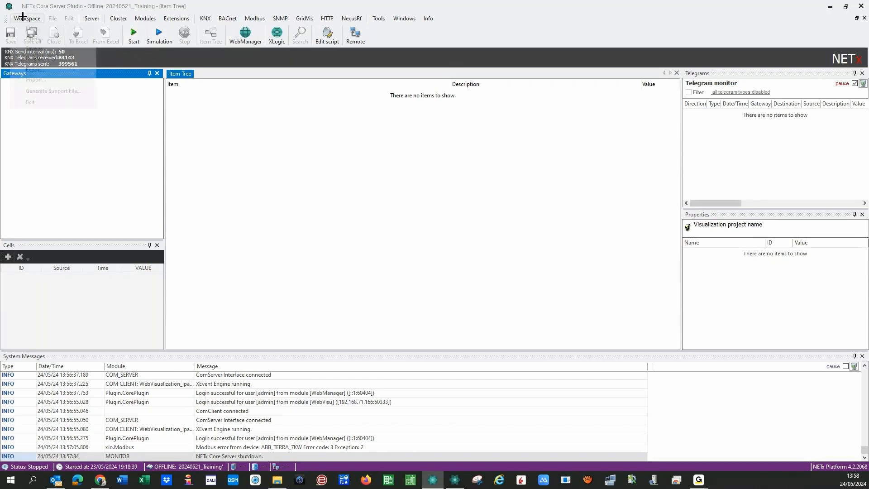
click(26, 37)
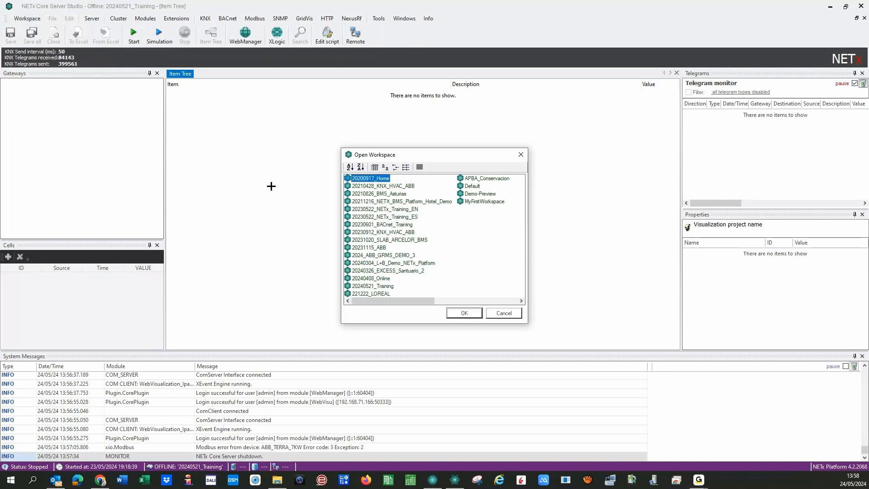
scroll(440, 291, down, 1)
scroll(436, 285, up, 1)
key(Escape)
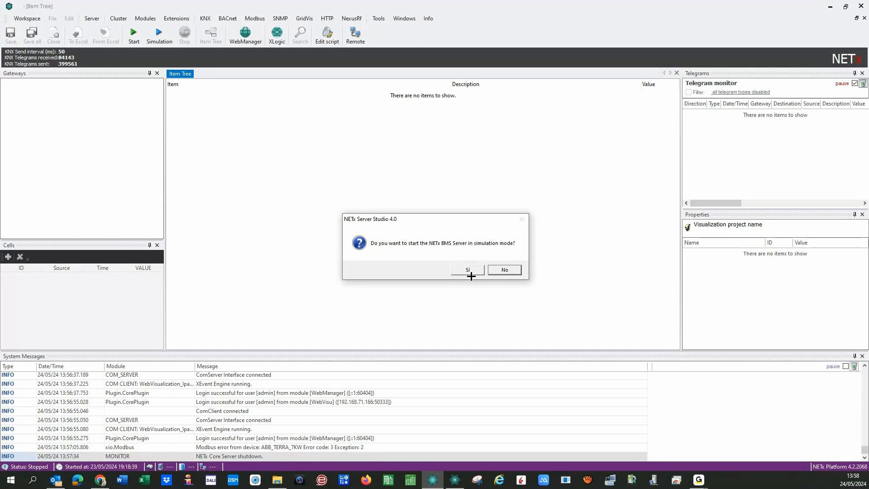
click(467, 271)
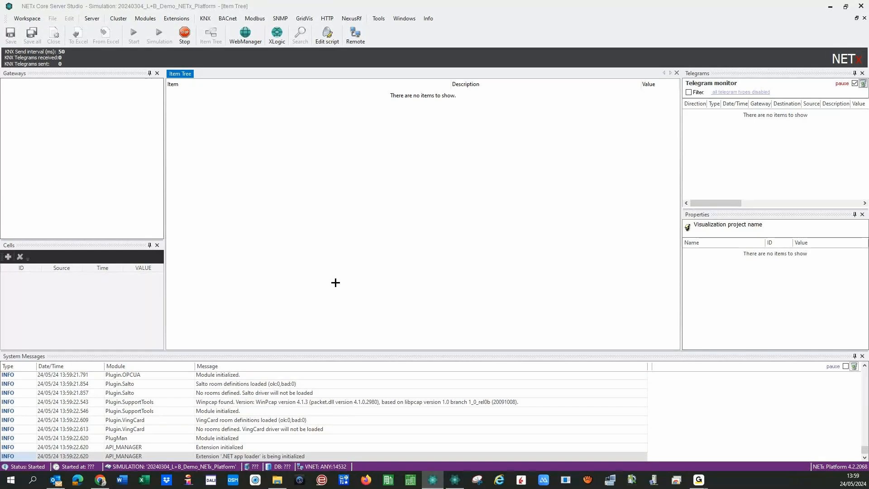
- In the Visualization Editor, save 20240524_Visu before opening another workspace, moving the chooser aside
click(454, 480)
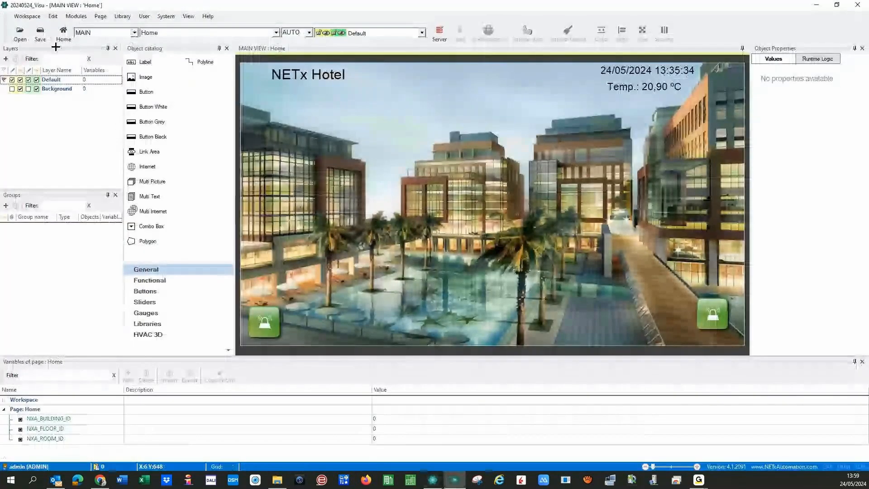
click(20, 33)
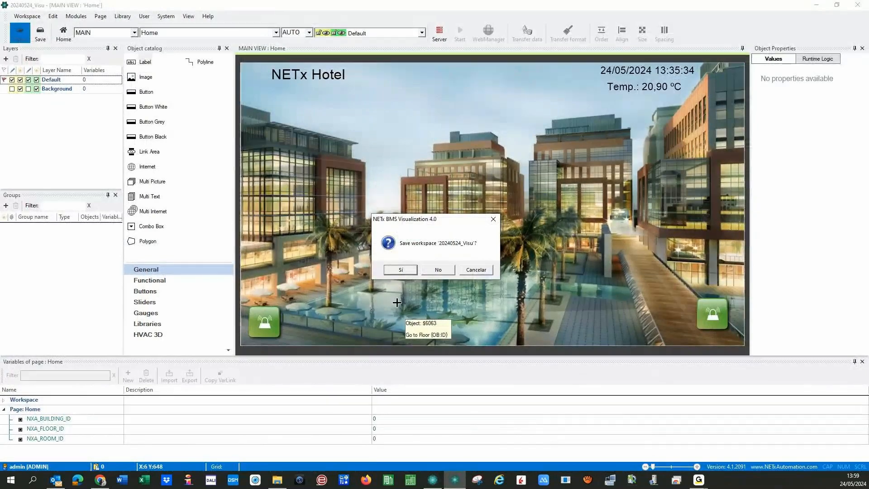
click(401, 269)
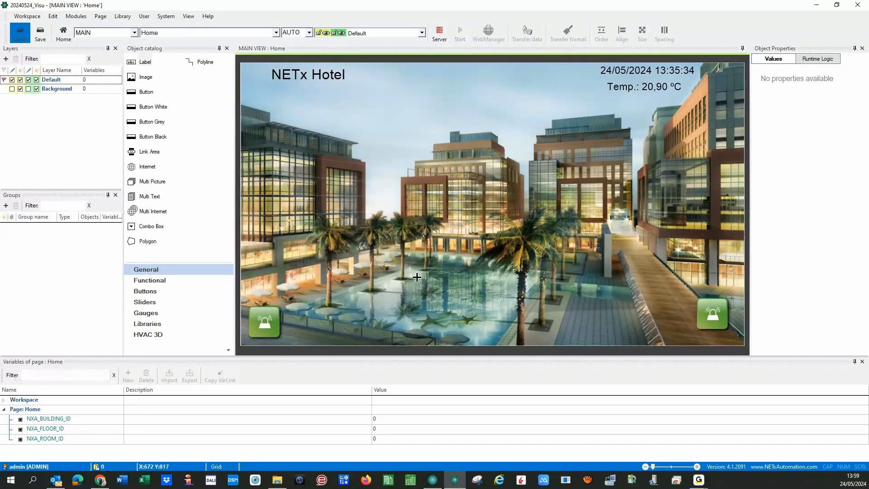
drag(430, 151, 0, 156)
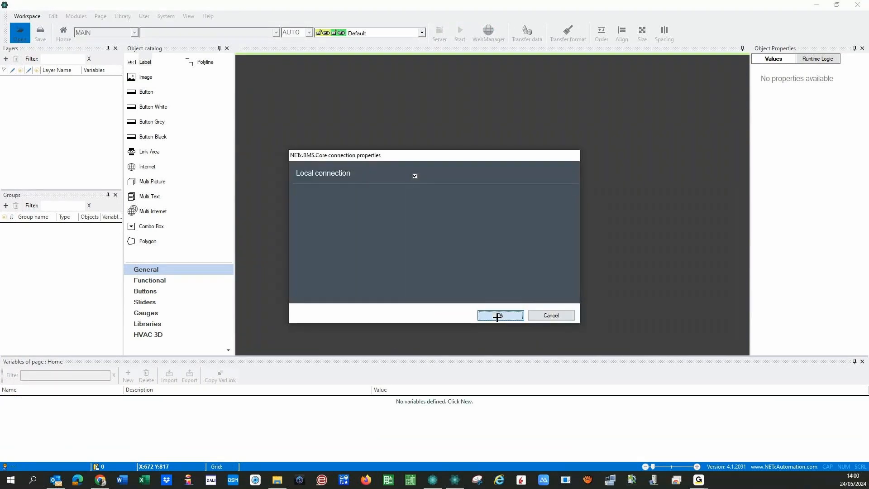
- Log in locally as admin and load the Hotel-Demo project, accepting GUID rename and overwrite
click(496, 314)
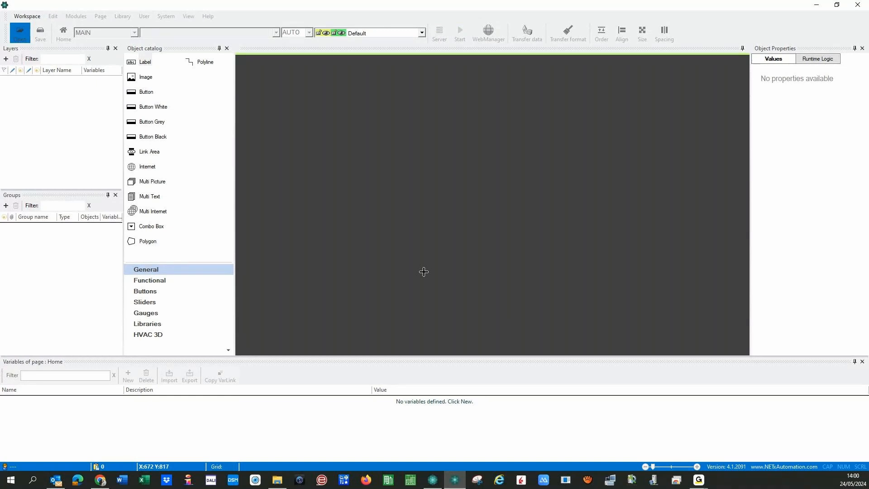
text(a)
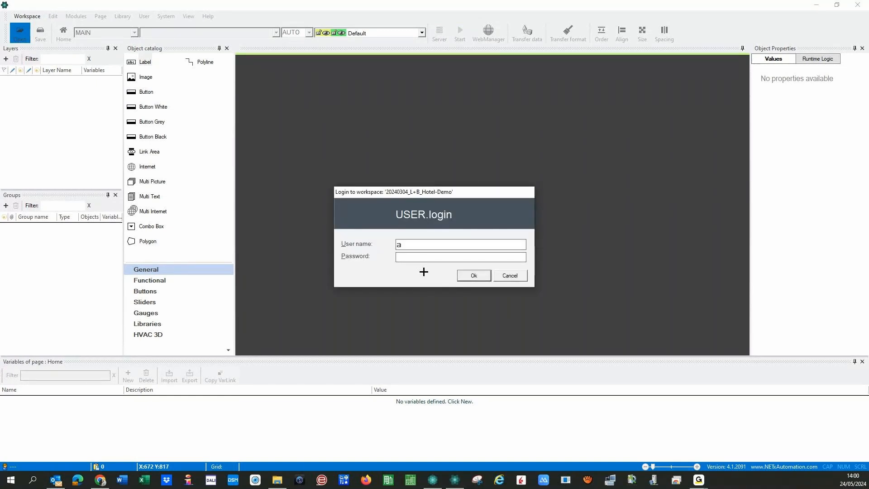
text(dmin)
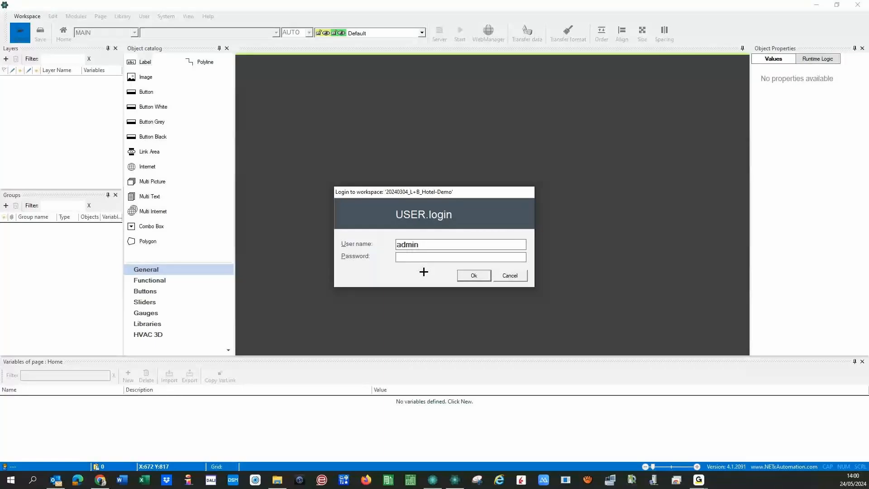
key(Tab)
text(********)
key(Return)
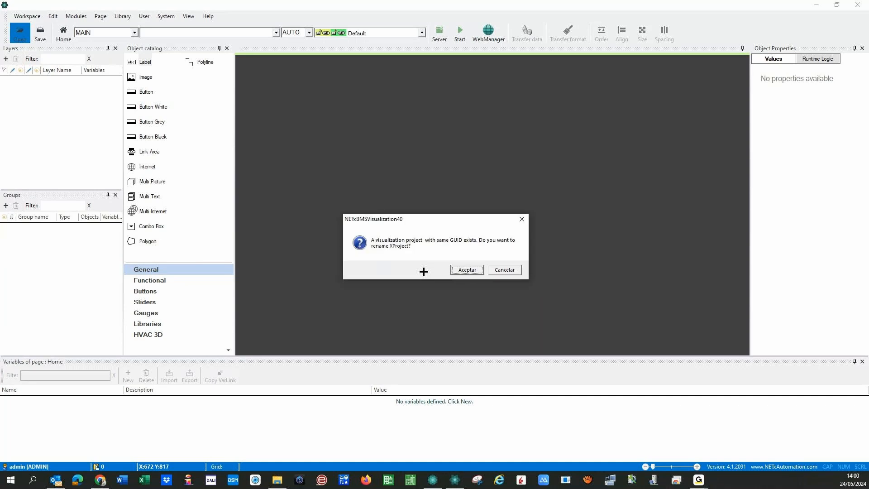
click(466, 270)
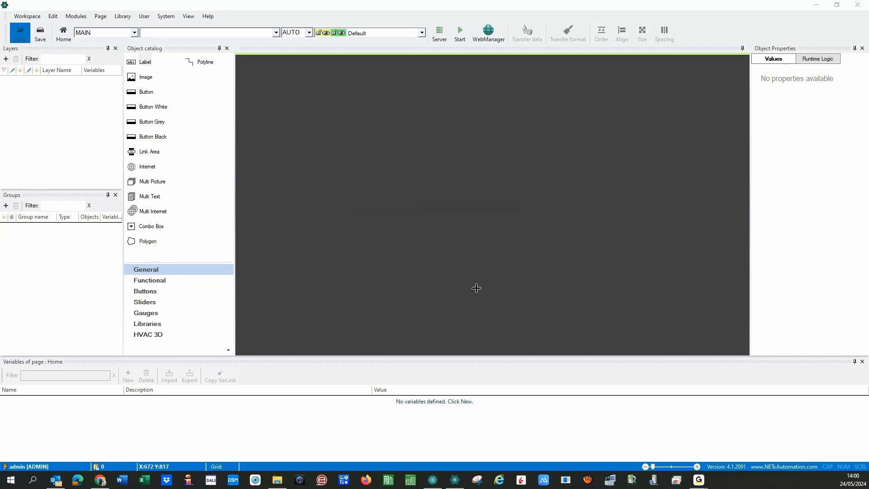
click(459, 274)
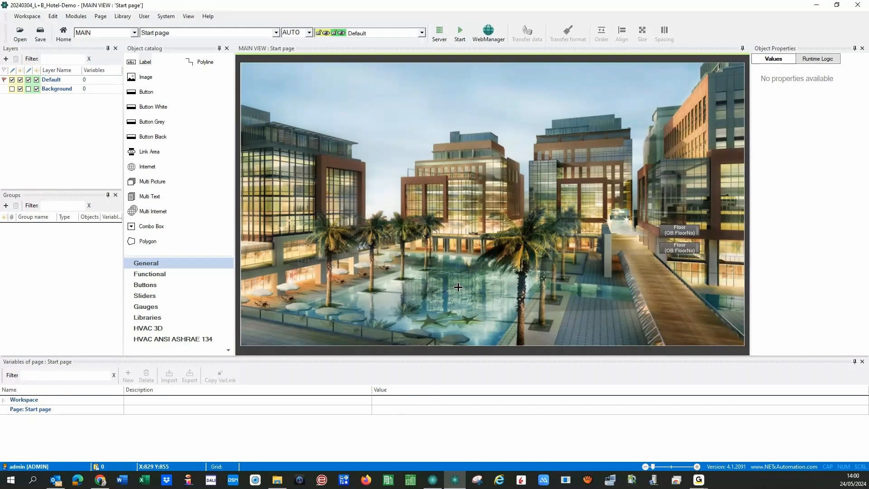
- Switch the editor's main view to the Room page
click(174, 33)
click(174, 48)
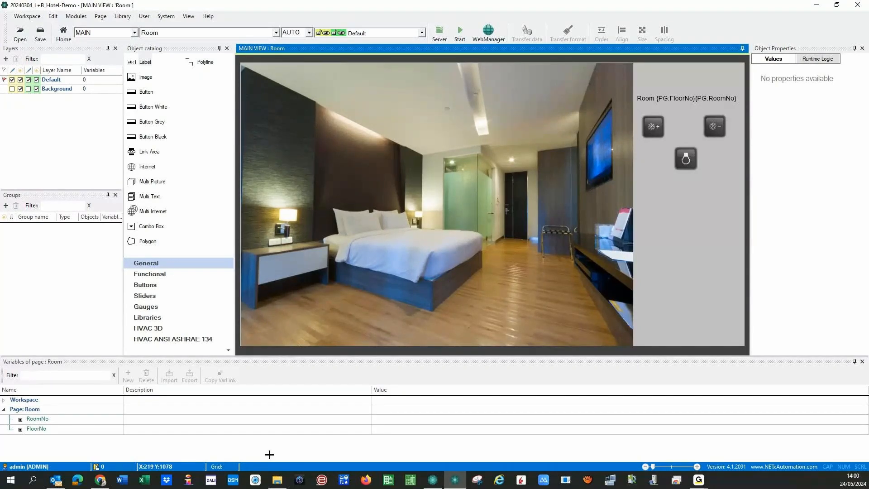
click(433, 479)
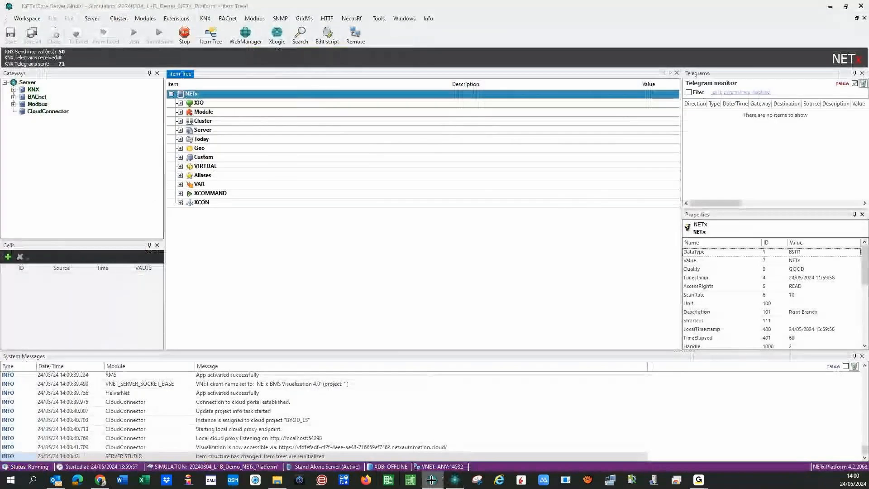
- Save and transfer the Hotel-Demo workspace, then launch the Web Manager dashboard
click(455, 479)
click(27, 16)
click(35, 65)
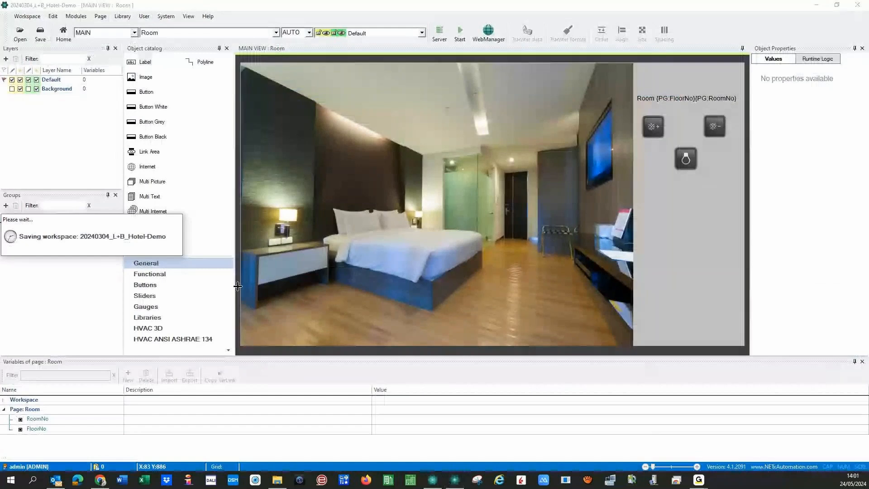
click(479, 269)
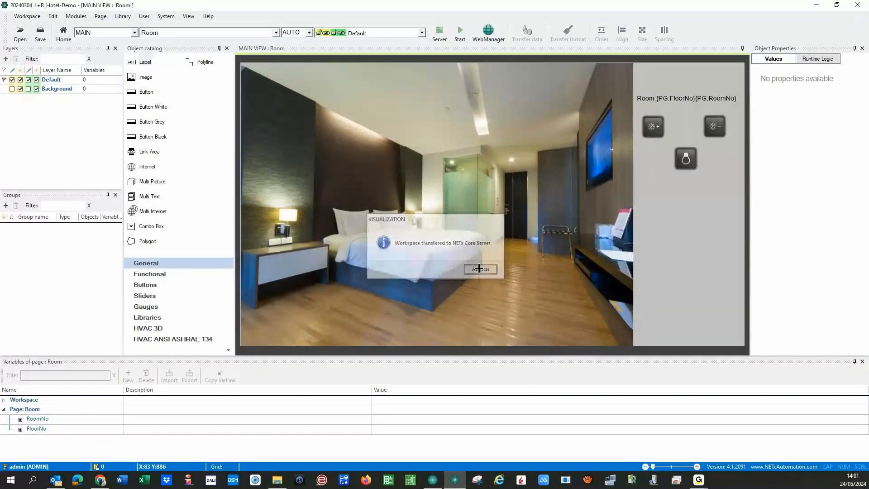
click(485, 32)
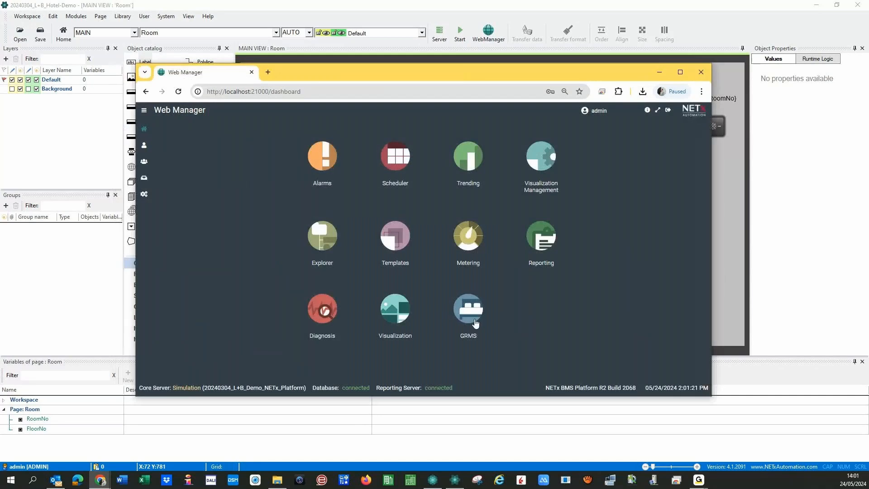
- Open GRMS room status and select Room101 under GRMS > Floor1
click(460, 312)
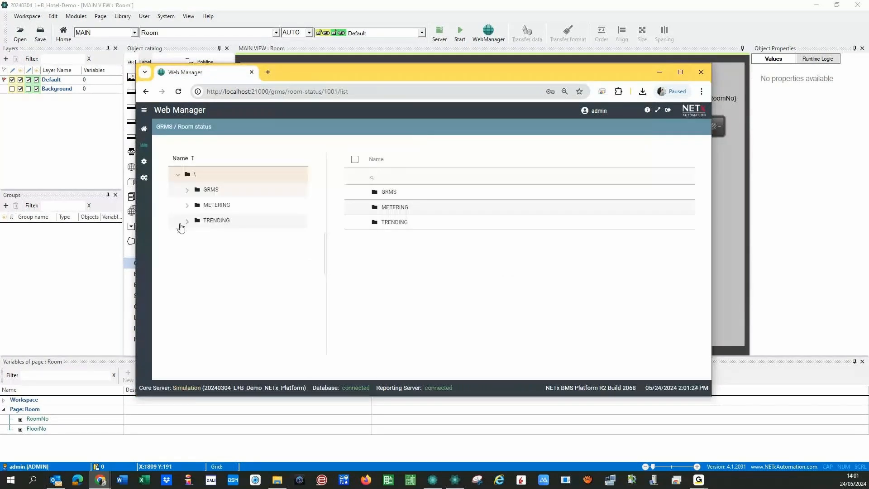
click(187, 190)
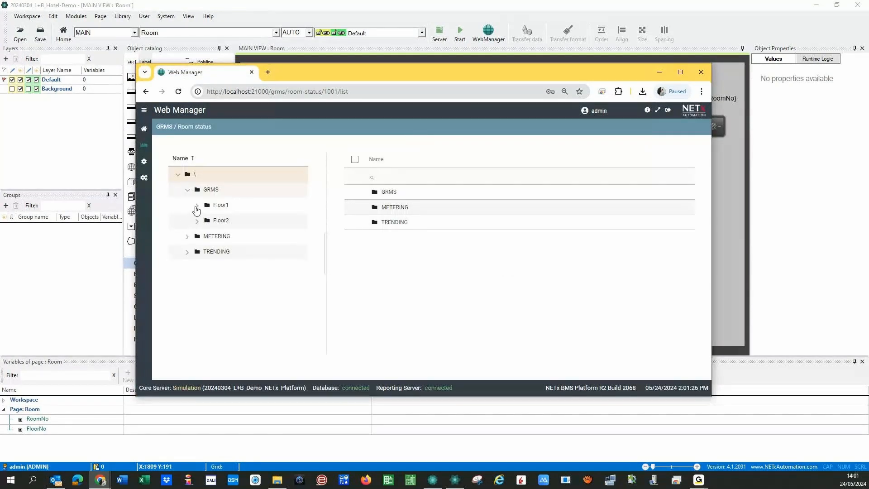
click(197, 206)
click(202, 221)
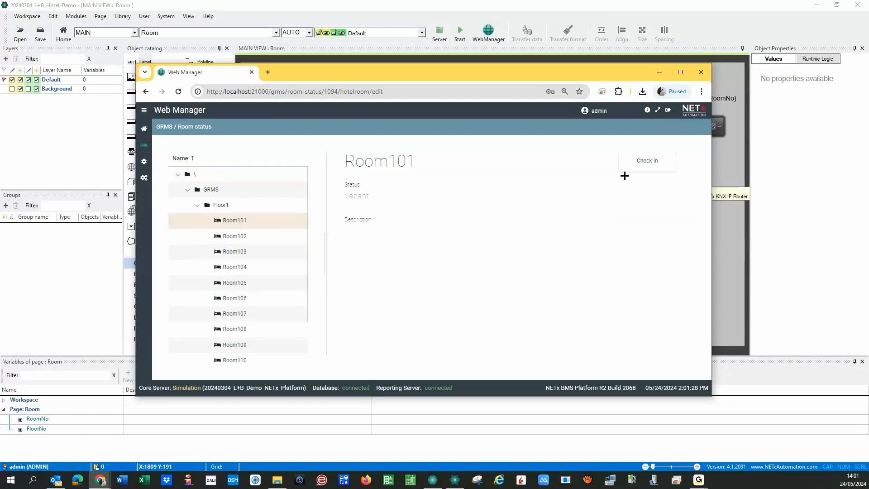
- Check a guest into Room101, entering the guest's name and language ES
click(638, 169)
text(Julio)
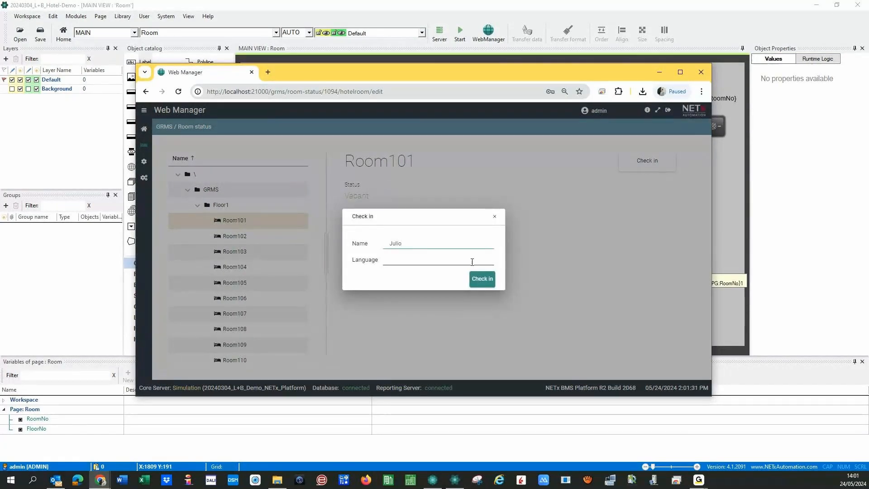
click(472, 262)
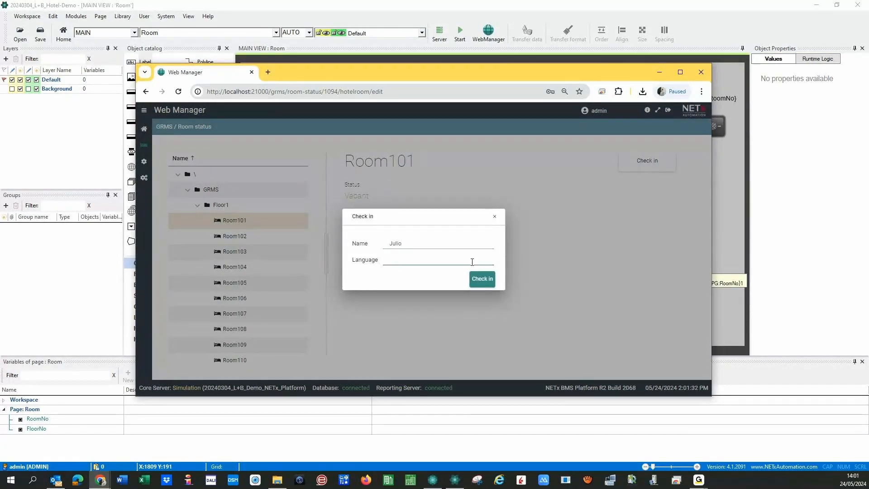
text(ES)
click(483, 279)
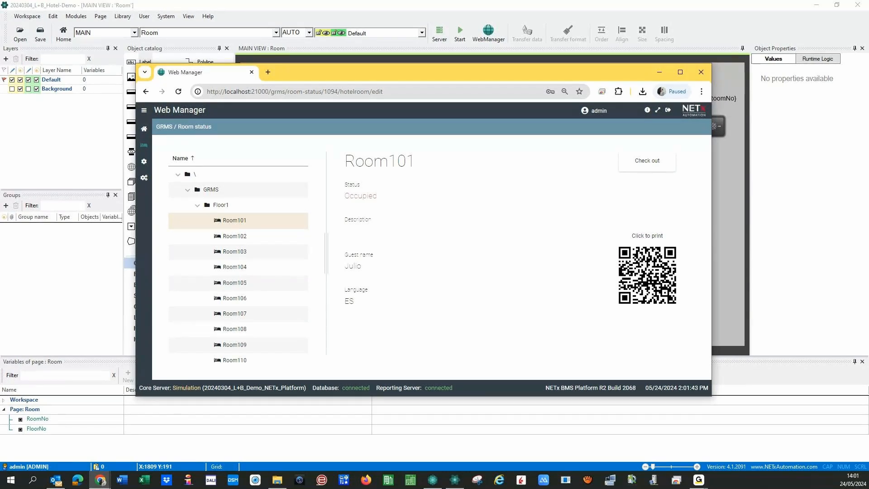
click(544, 480)
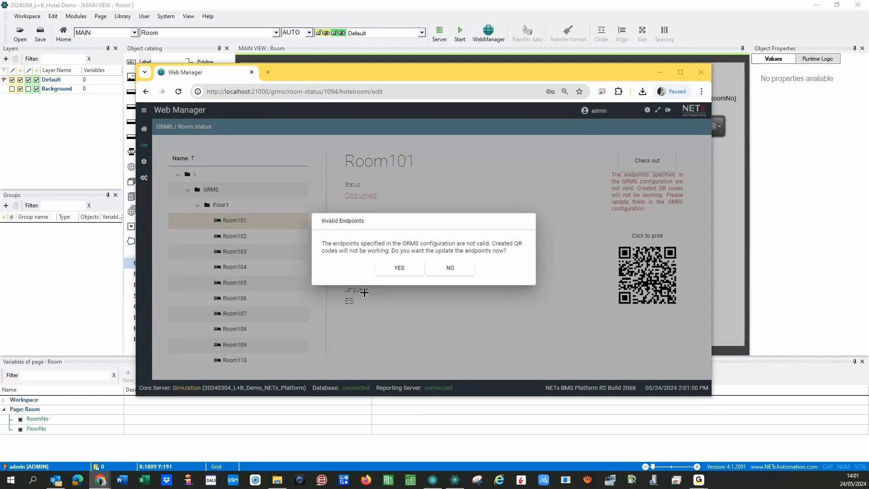
click(391, 277)
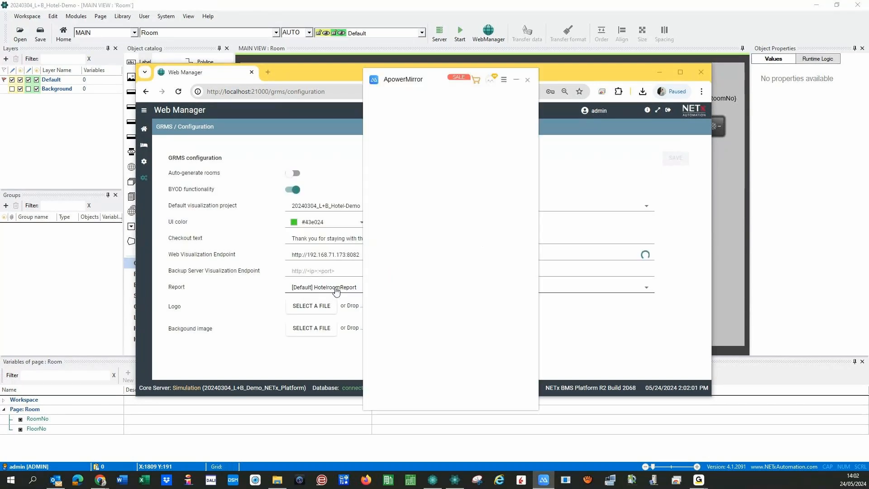
click(341, 255)
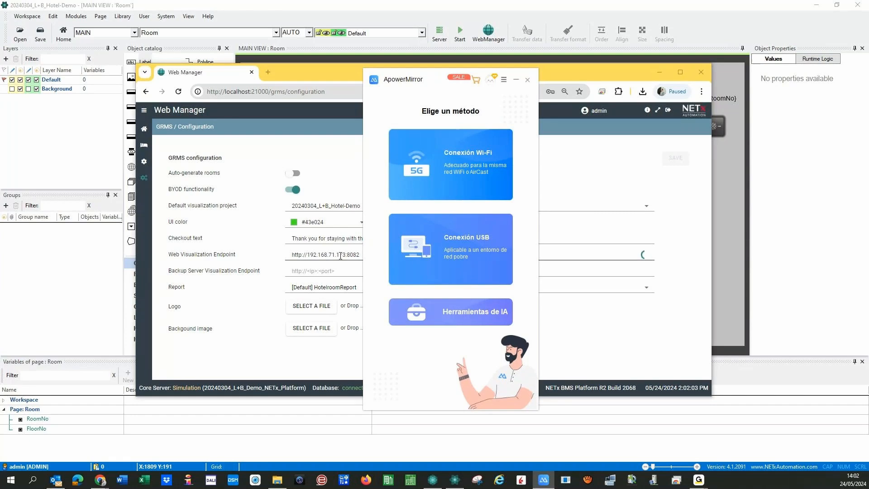
click(341, 256)
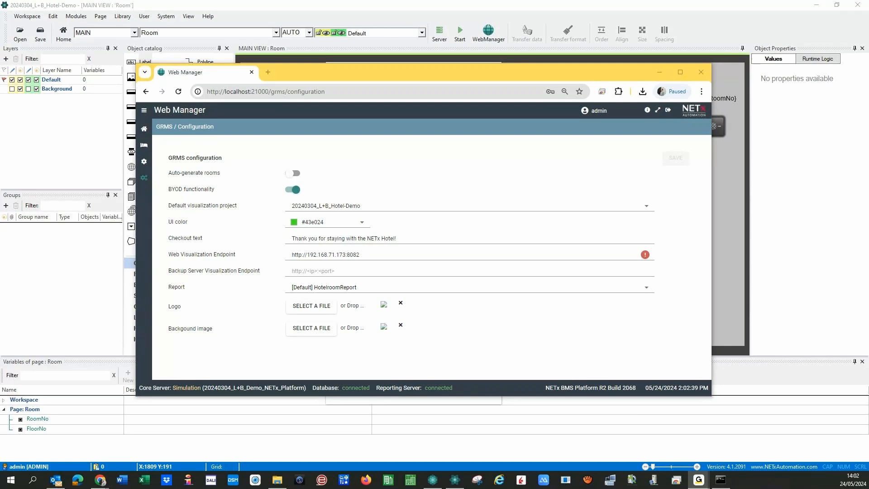
click(336, 254)
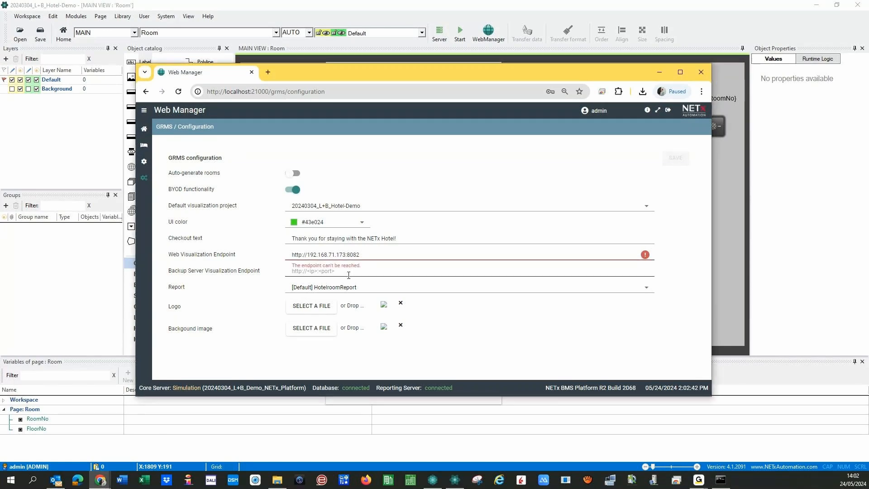
key(Delete)
key(Delete)
key(Delete)
text(216)
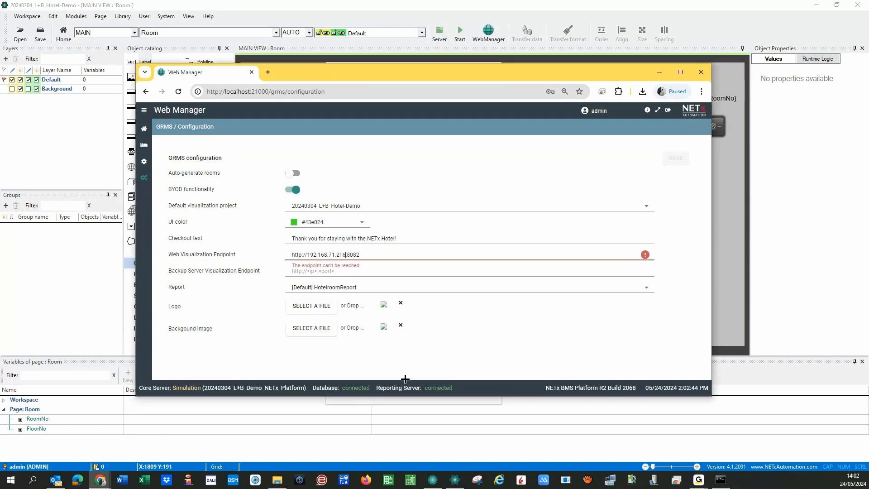
click(675, 158)
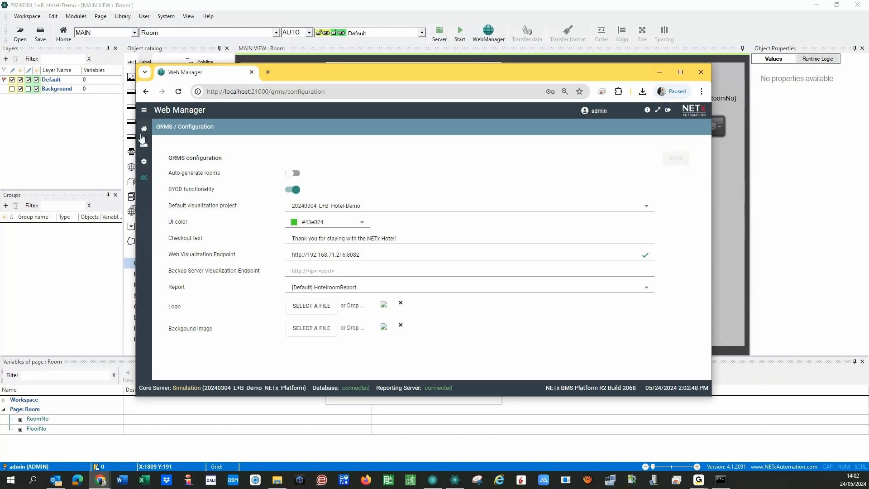
click(143, 143)
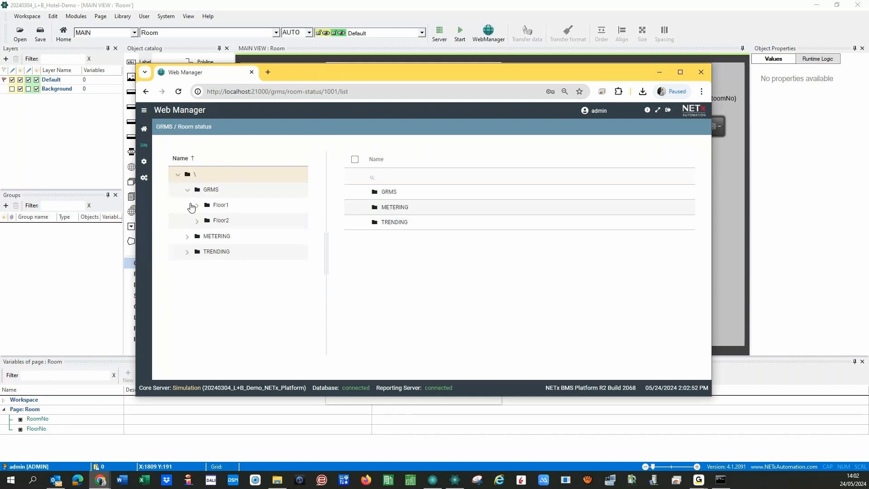
- Reopen Room101's QR code under Floor1 and reposition the ApowerMirror iPad window showing 'Checking in...'
click(192, 205)
click(239, 225)
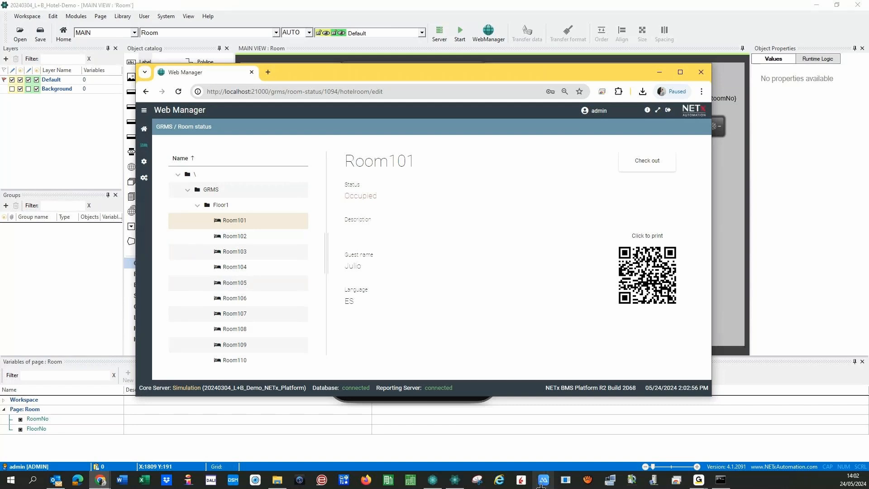
click(542, 482)
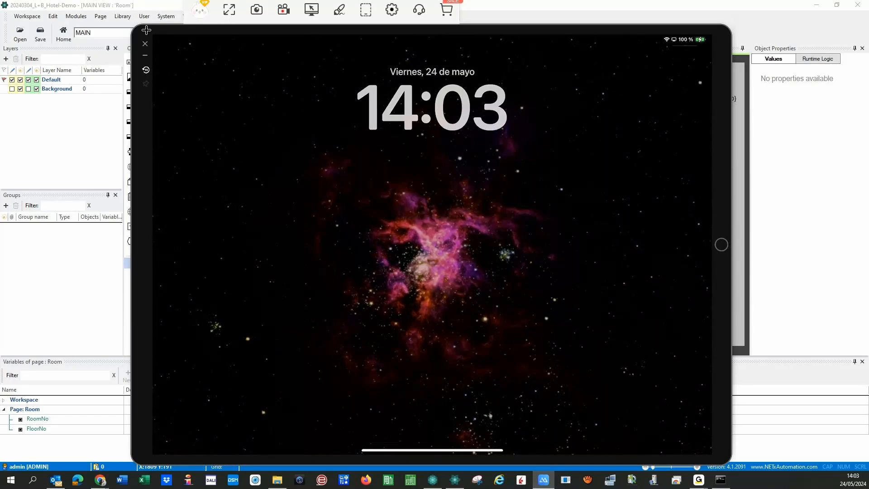
drag(146, 33, 278, 371)
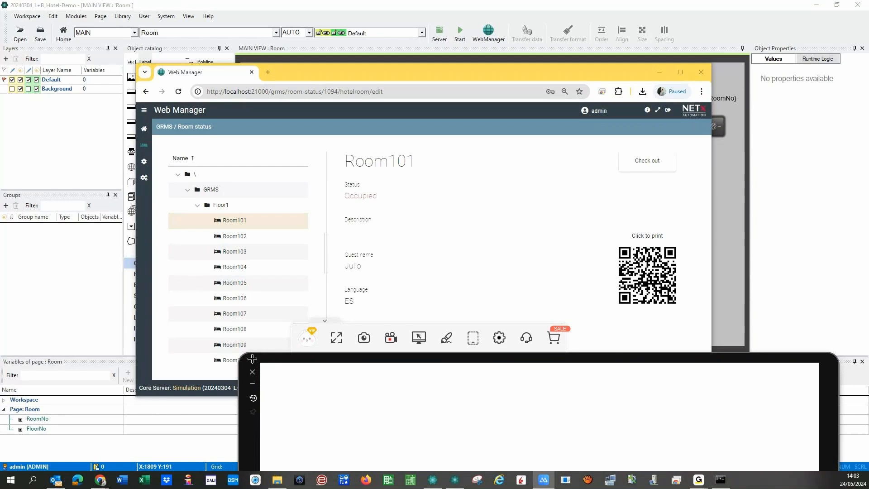
drag(251, 360, 135, 41)
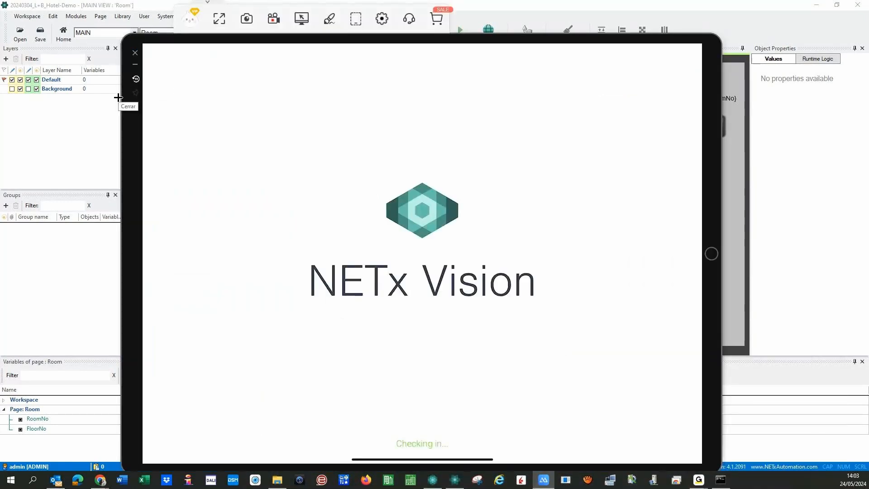
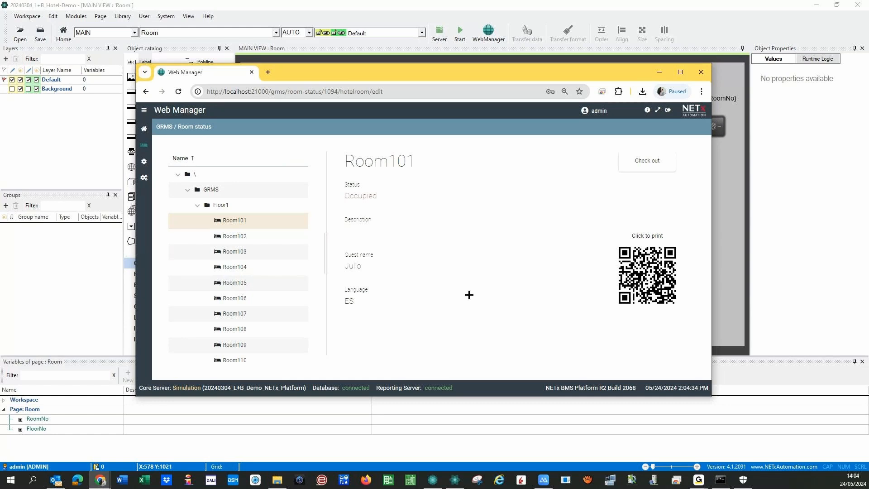
- Bring up the mirrored iPad screen from the taskbar once Room101 shows occupied with its QR code
click(543, 482)
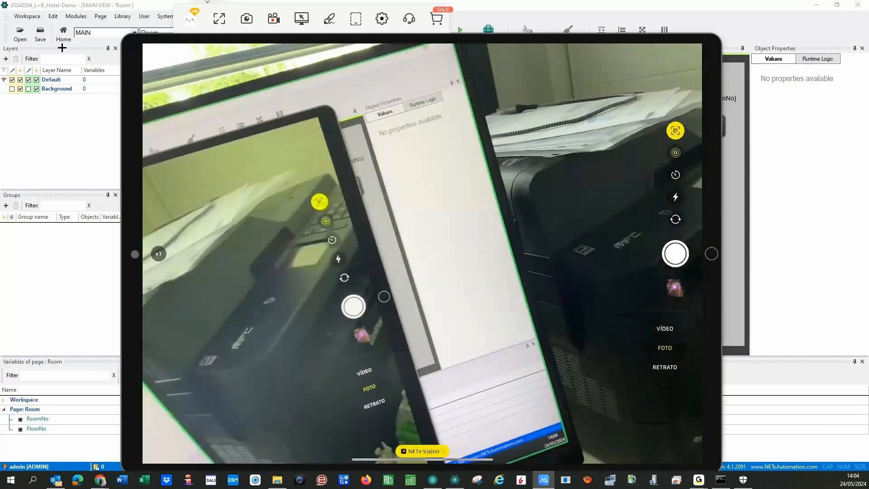
- Enlarge the iPad mirror and scan Room101's QR code in NETx Vision, which reports no permission
drag(509, 466, 293, 467)
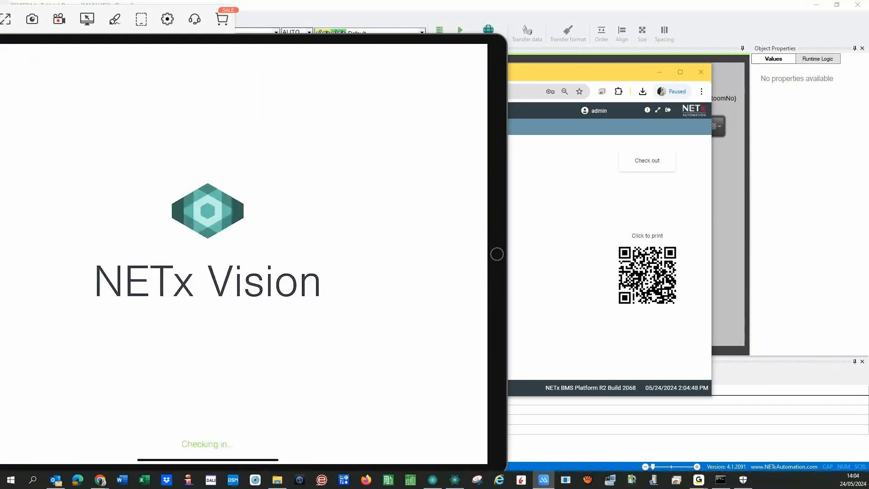
double_click(211, 40)
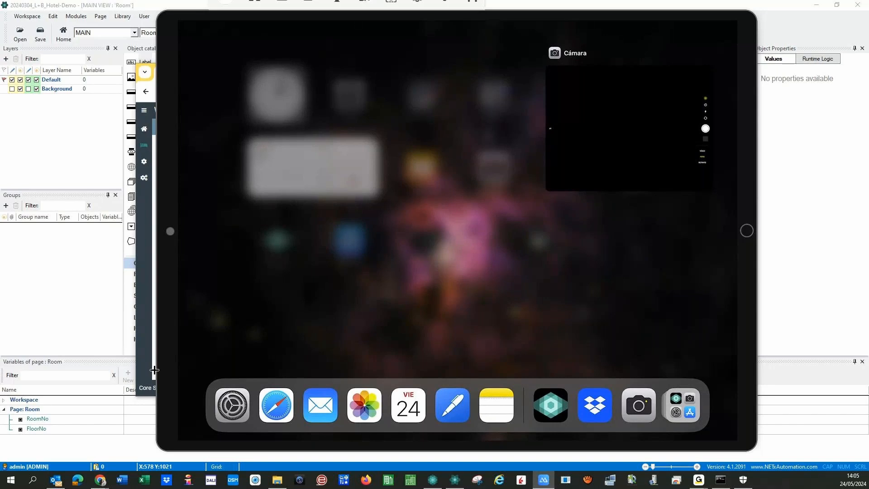
click(154, 370)
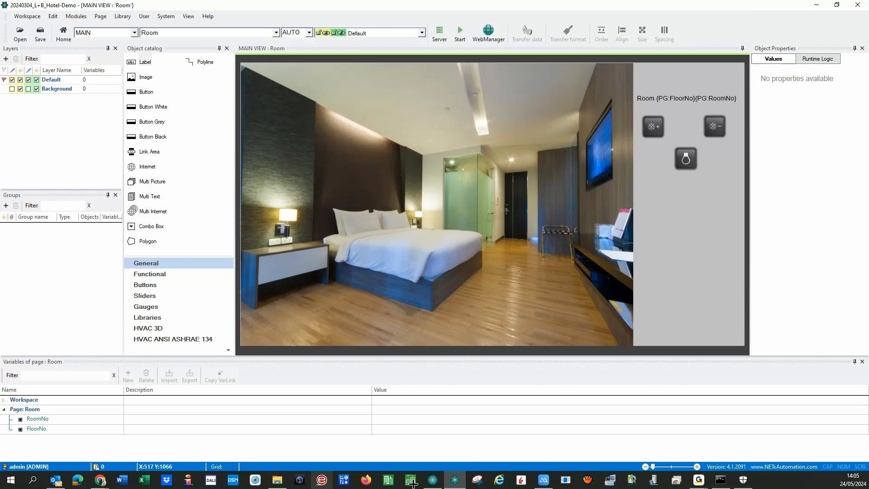
- Check Room101's workspace variables, including NXA_LANGUAGE, under GRMS > Floor1, then view GRMS configuration
mouse_move(101, 481)
click(157, 443)
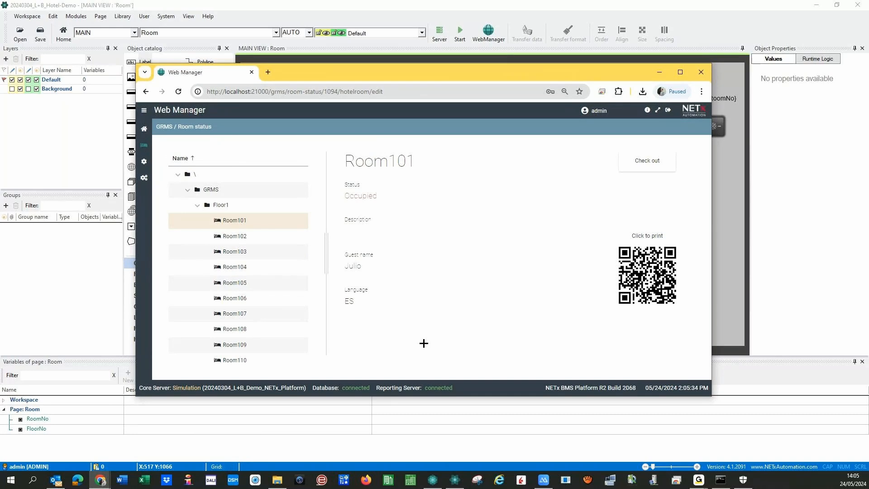
click(144, 161)
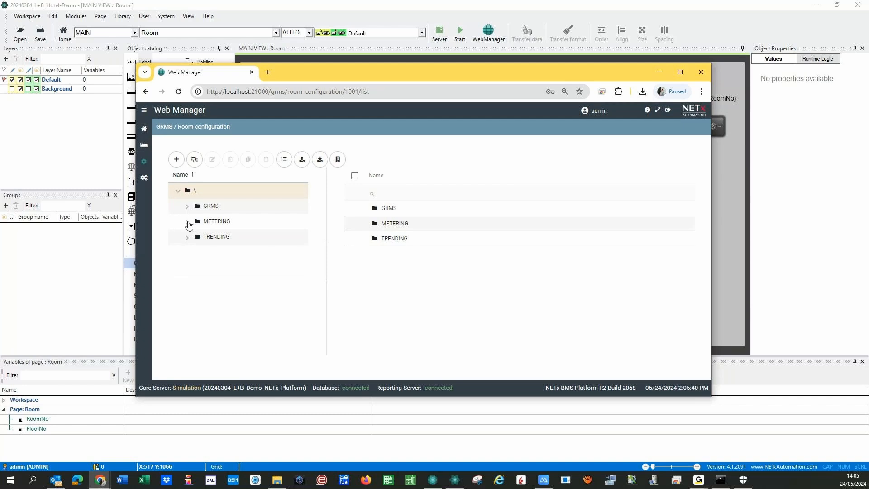
click(184, 207)
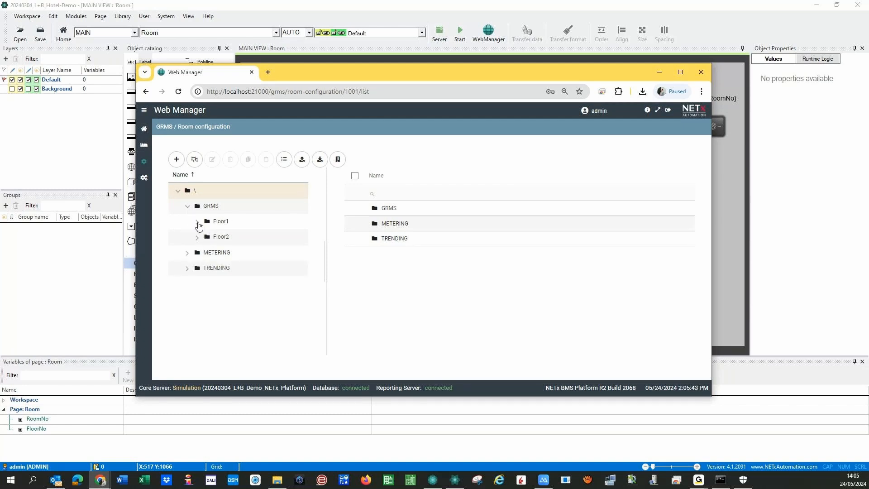
click(198, 222)
click(257, 239)
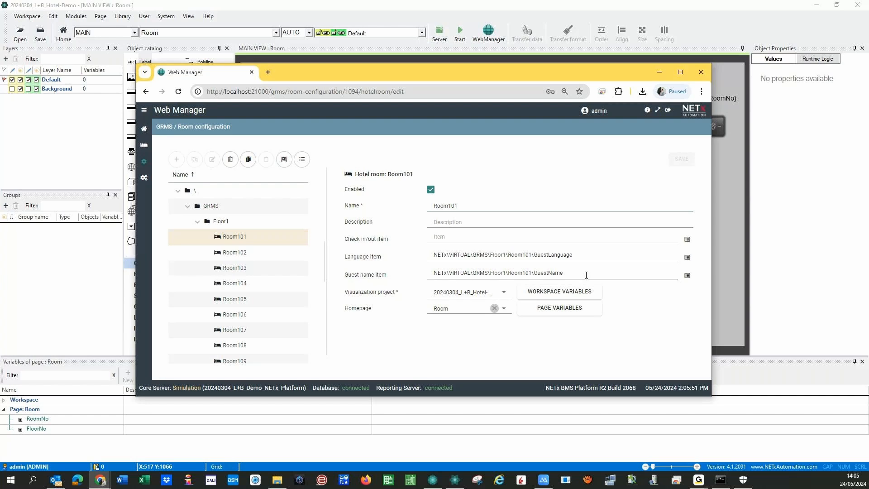
click(542, 293)
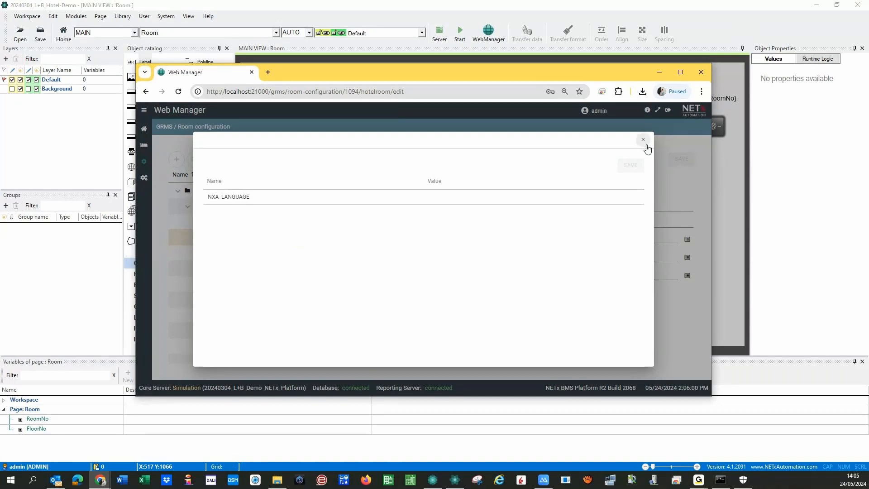
click(644, 139)
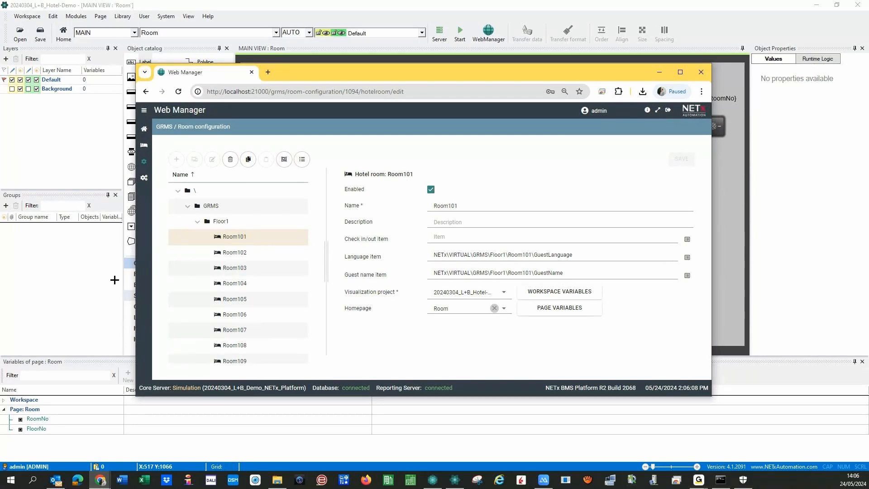
click(144, 178)
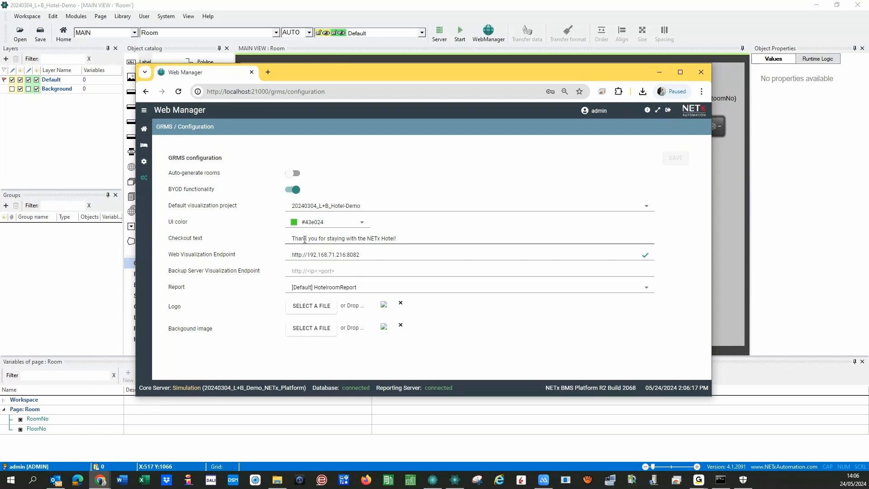
- Look over the checkout text, Room configuration and Room status lists, then switch to the designer
drag(305, 239, 407, 237)
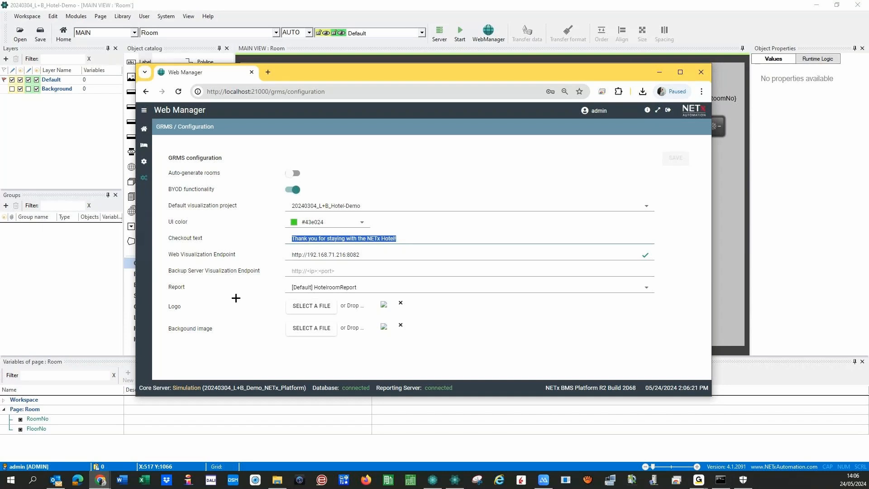
click(236, 298)
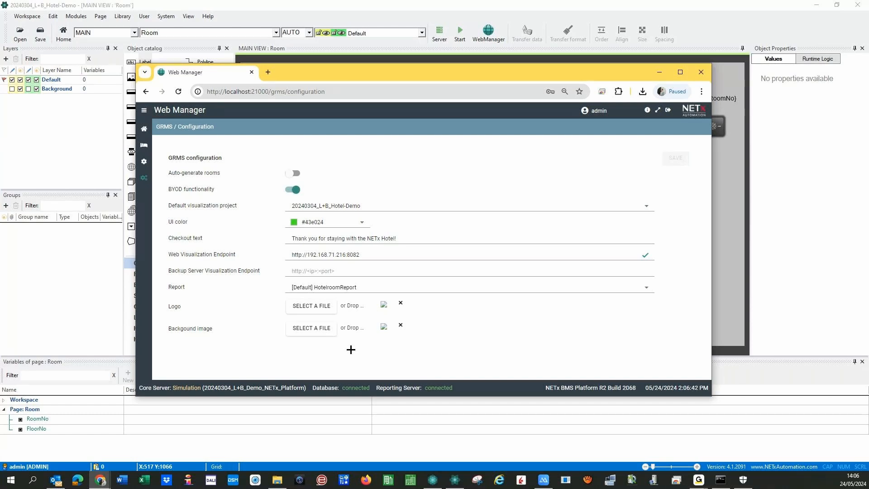
click(143, 162)
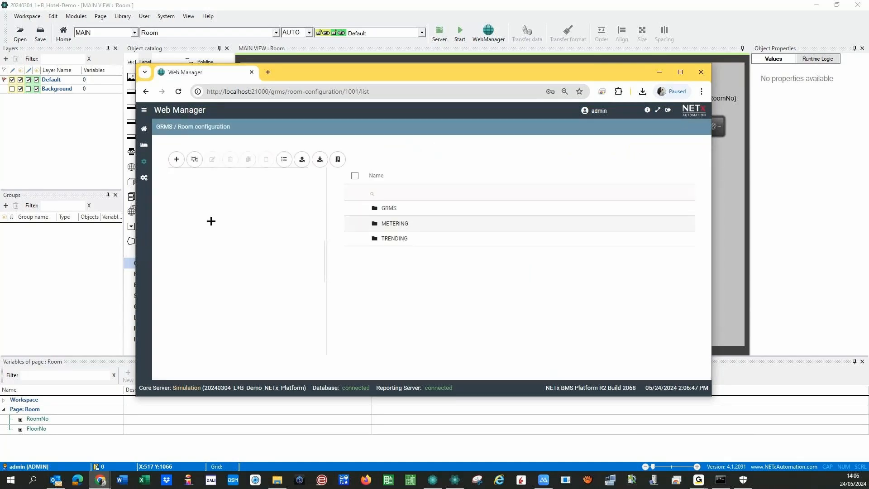
click(143, 147)
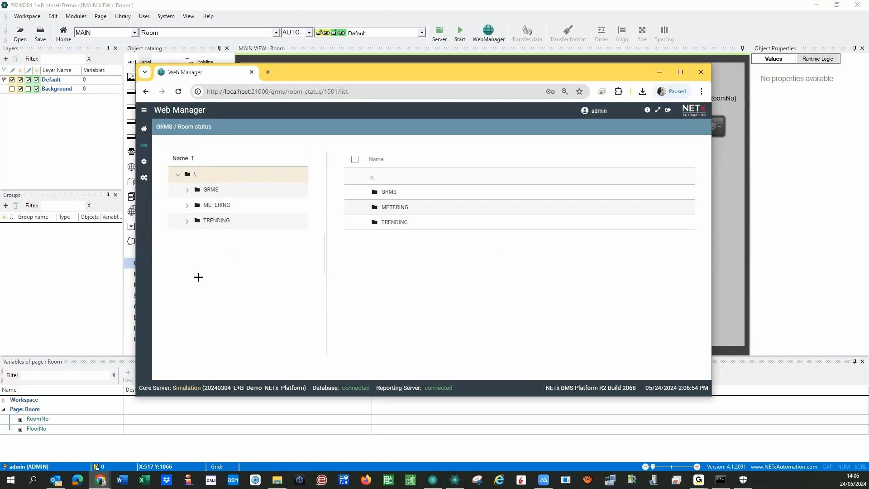
click(729, 209)
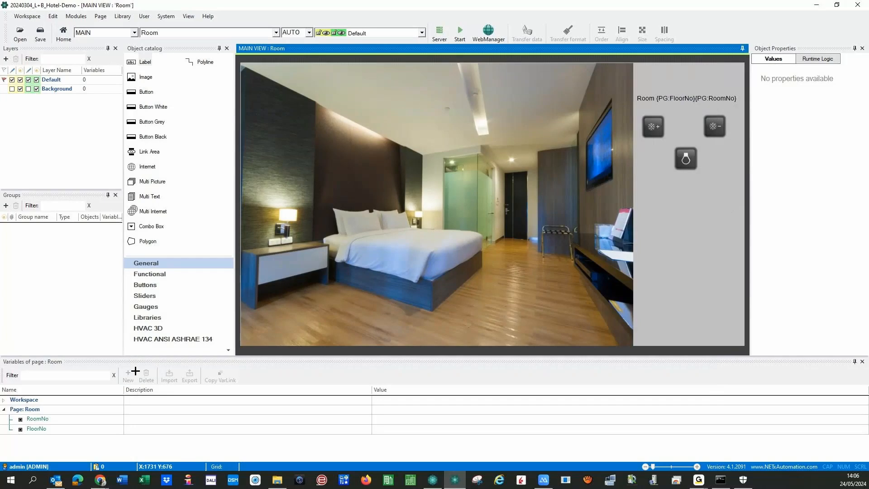
- Show NXA_LANGUAGE under Workspace variables beside the RoomNo page variable, then browse the Modules and Edit menus
click(4, 400)
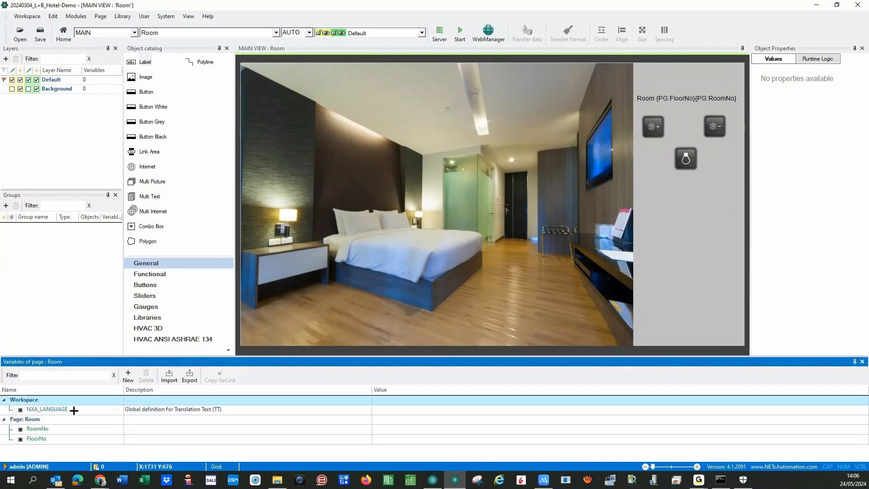
click(74, 409)
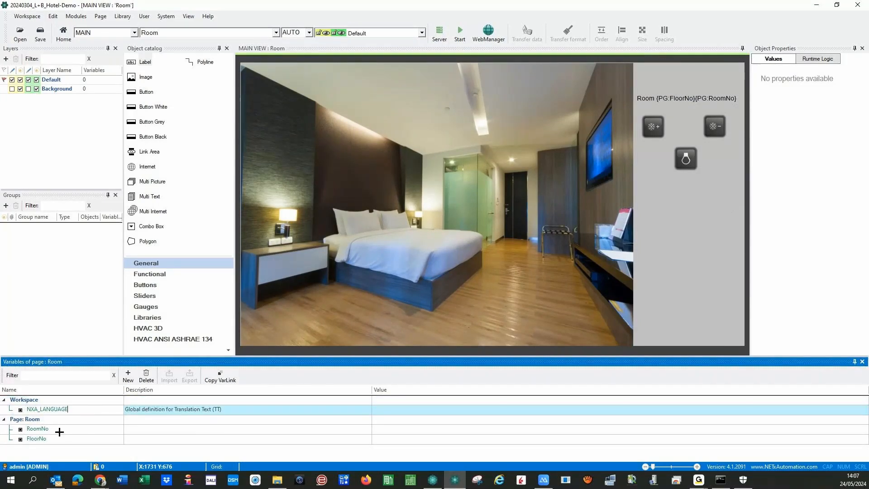
click(59, 430)
click(59, 449)
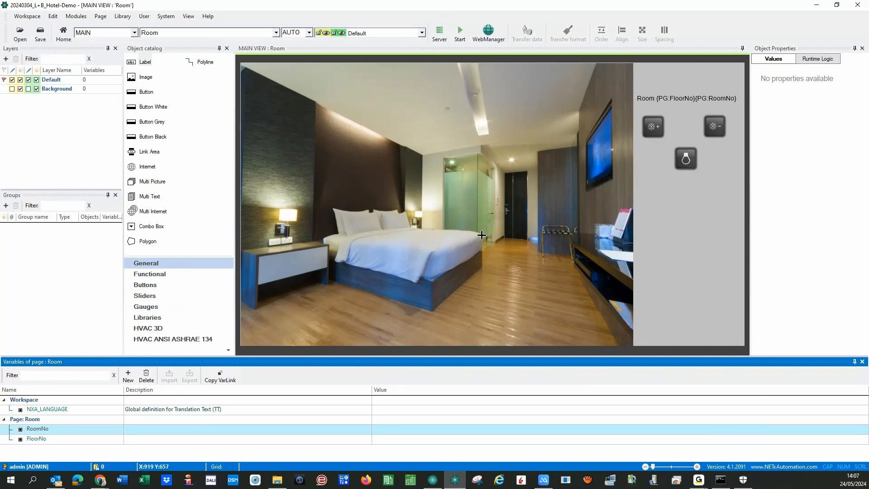
click(75, 16)
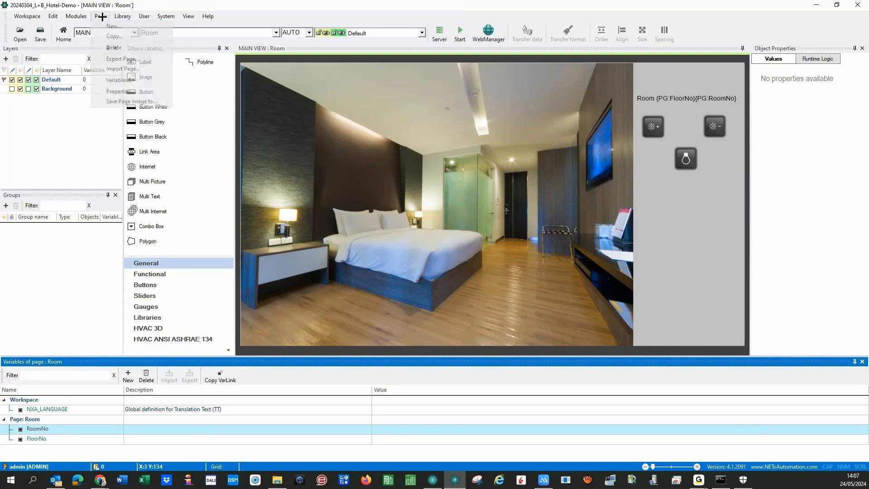
click(73, 16)
click(54, 16)
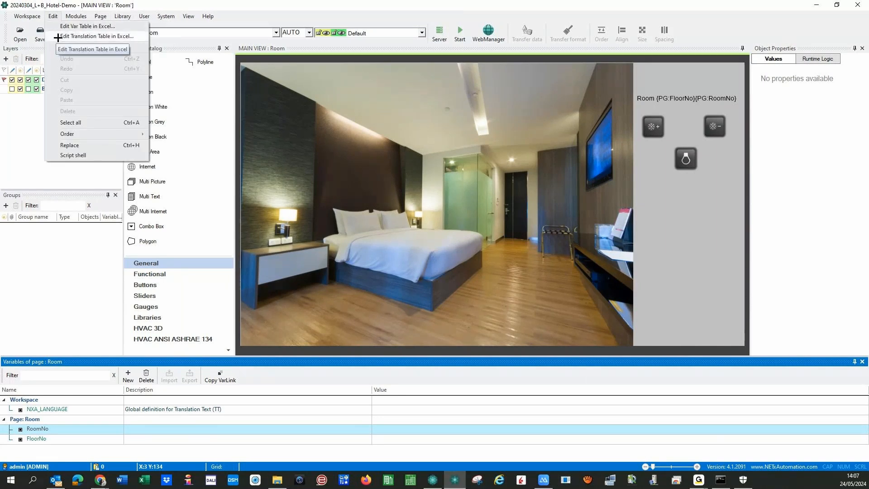
- Open the translation table in Excel and enter keys Room_ and Temperature_ in A2 and A3
click(58, 36)
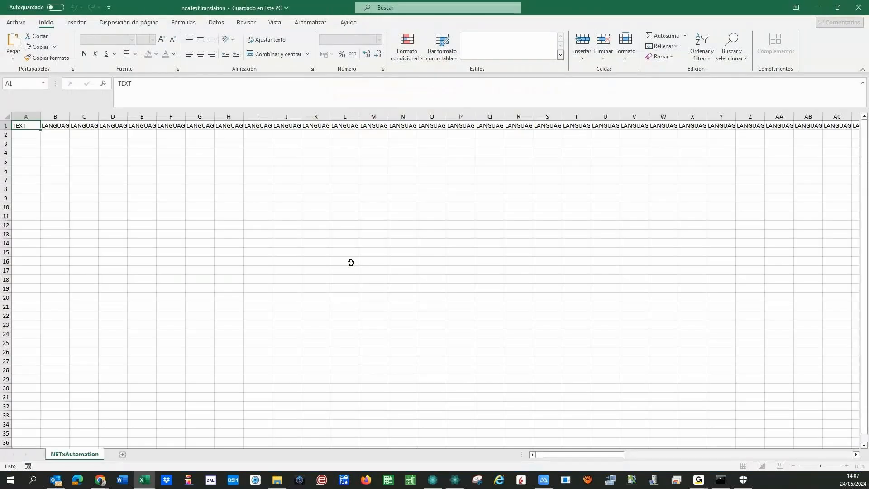
double_click(69, 119)
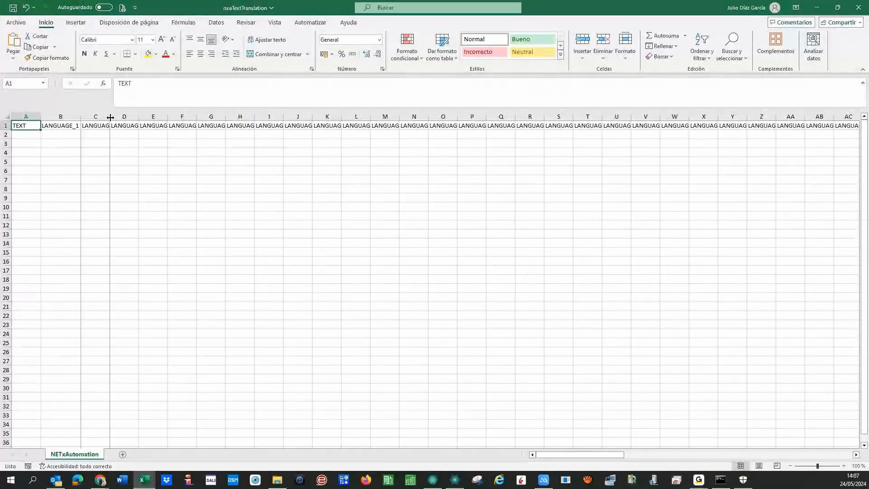
double_click(110, 118)
double_click(150, 118)
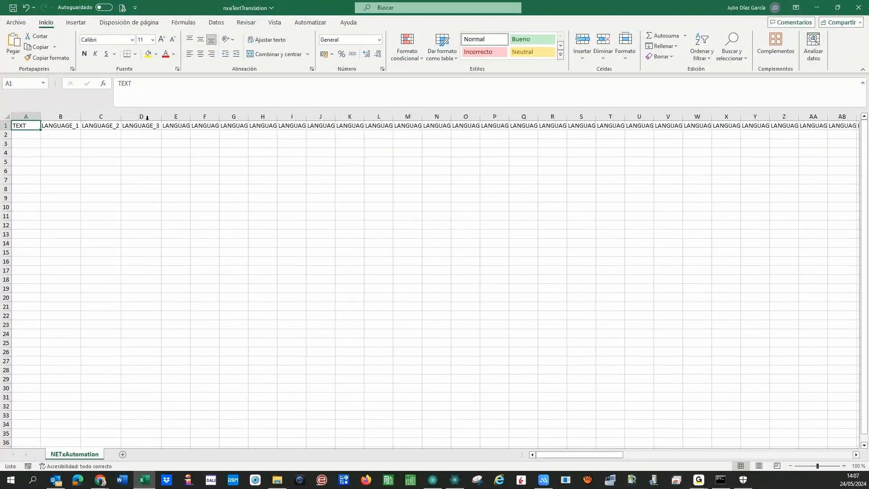
click(27, 134)
text(Room_)
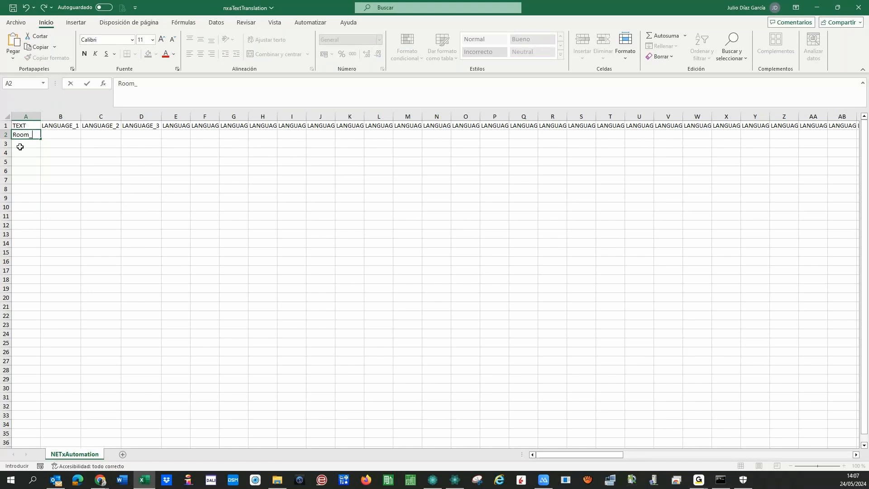
key(Return)
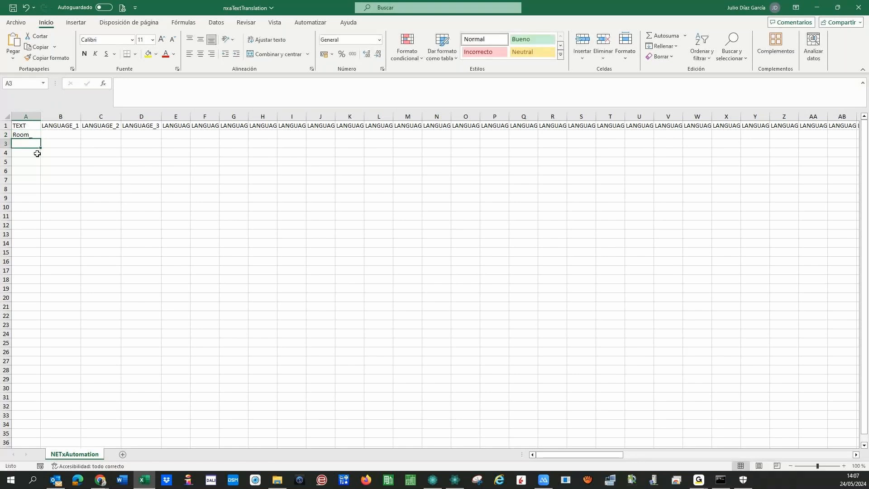
text(Tempe)
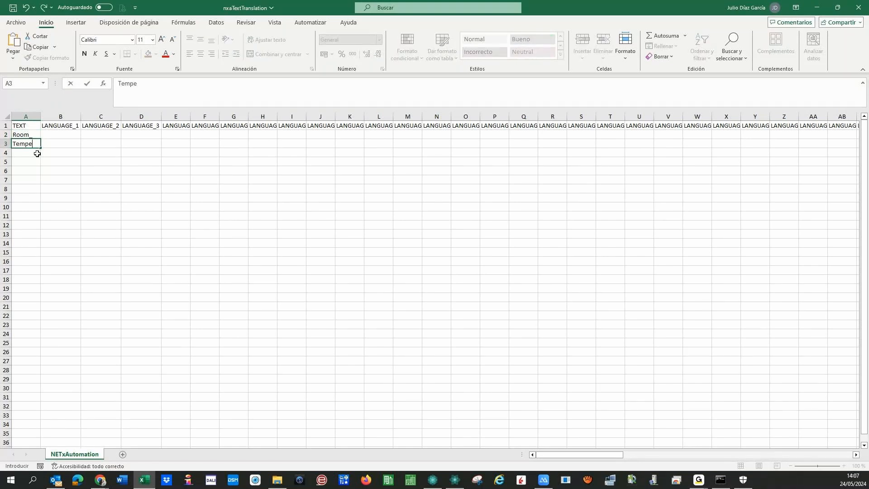
text(rature_)
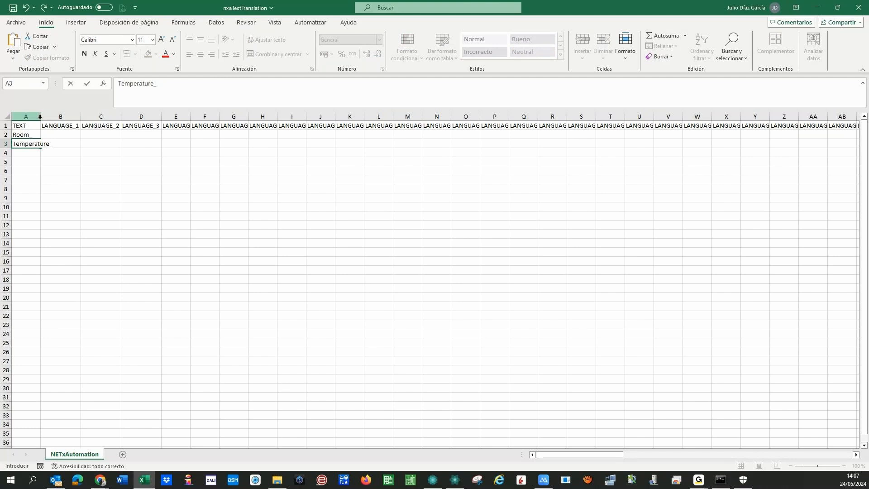
key(ctrl+Return)
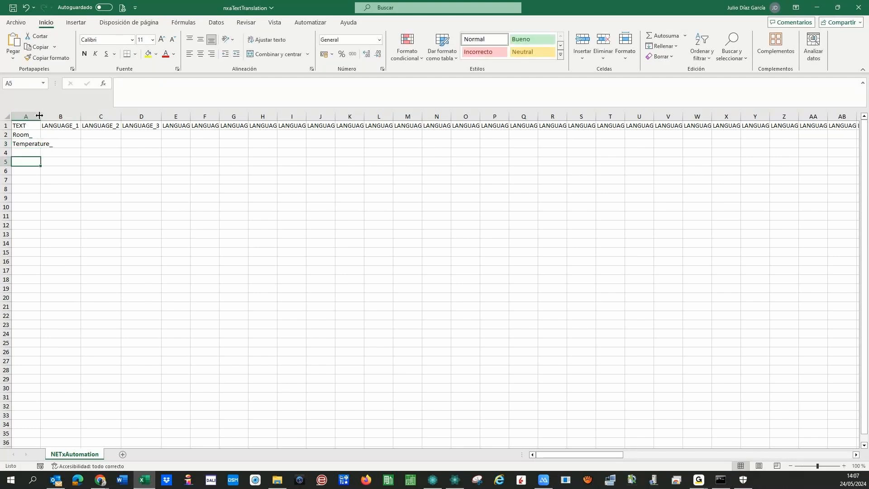
- Set the language headers in B1:D1 to EN, DE and ES
double_click(41, 117)
key(Up)
key(Up)
key(Up)
key(Up)
key(Right)
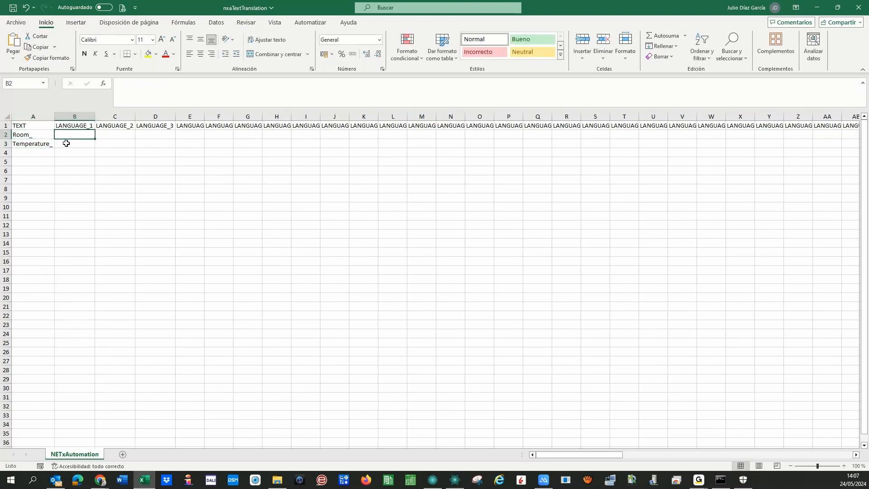
text(EN)
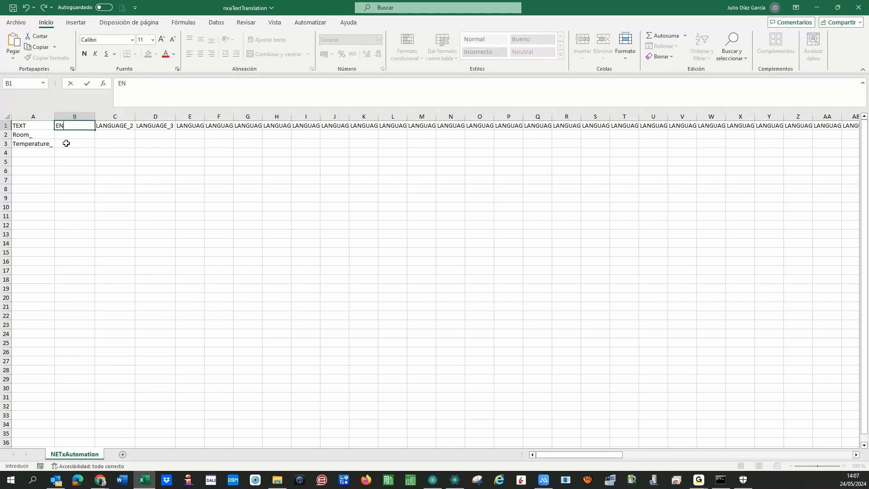
key(Tab)
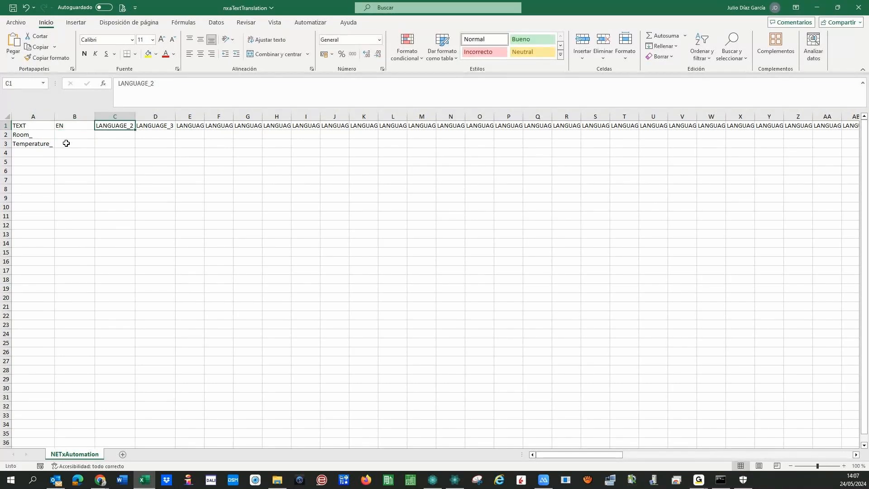
text(DE)
key(Tab)
text(ES)
key(Down)
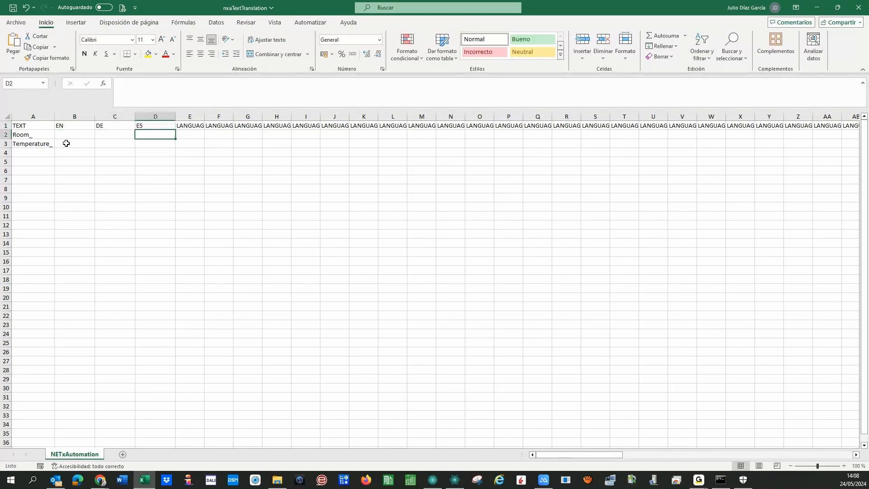
- Fill the Room_ row with Room, Zimmer and Habitación
key(Left)
key(Left)
text(Room)
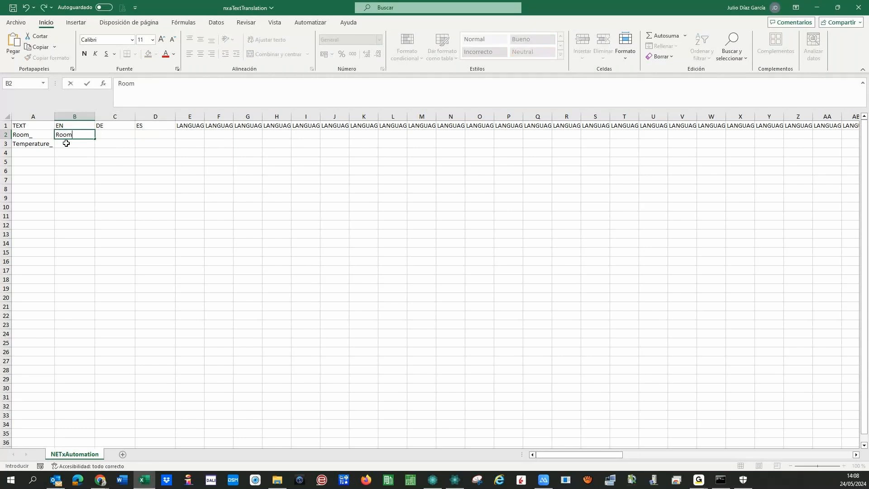
key(Tab)
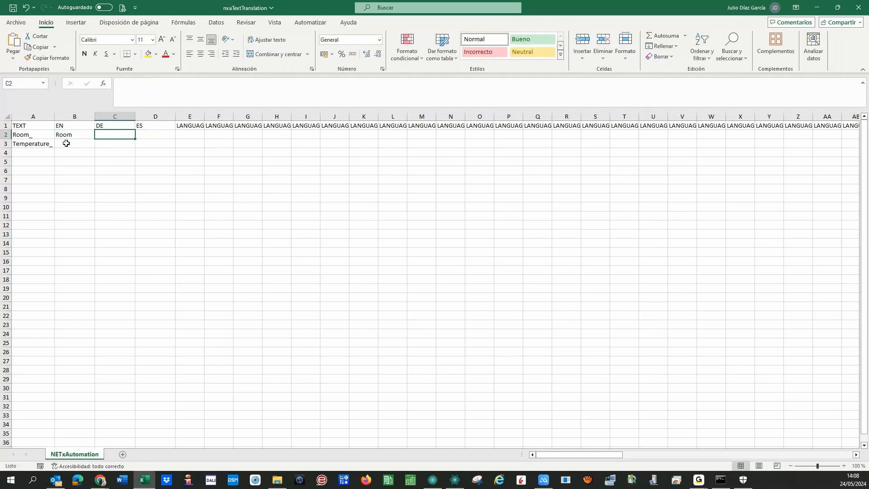
text(Zimmer)
key(Tab)
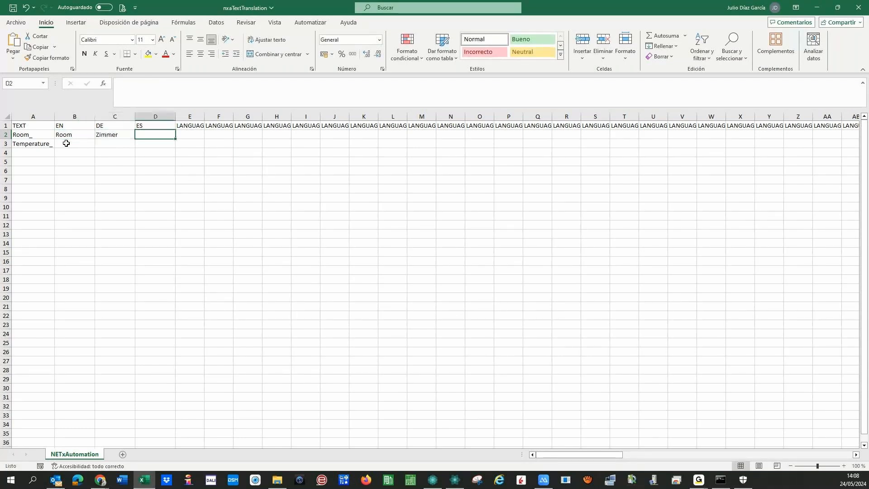
text(Habitación)
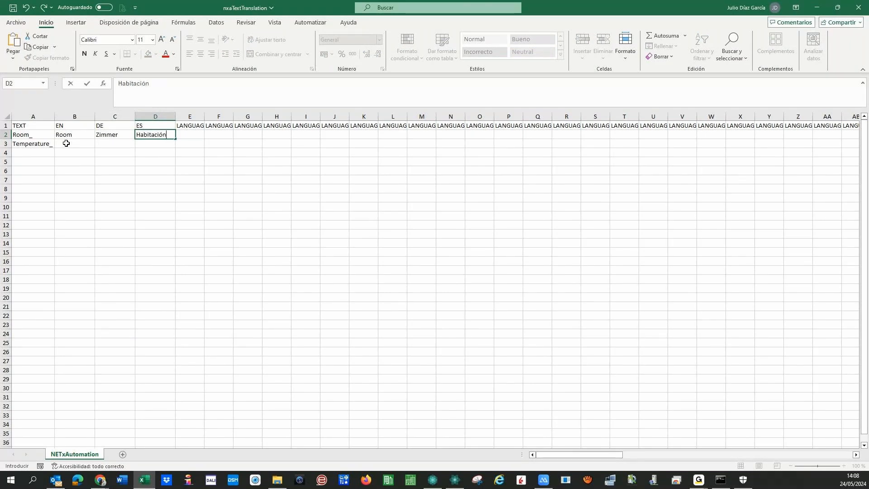
key(Down)
- Copy Temperature_ into B3 and trim it to Temperature
key(Left)
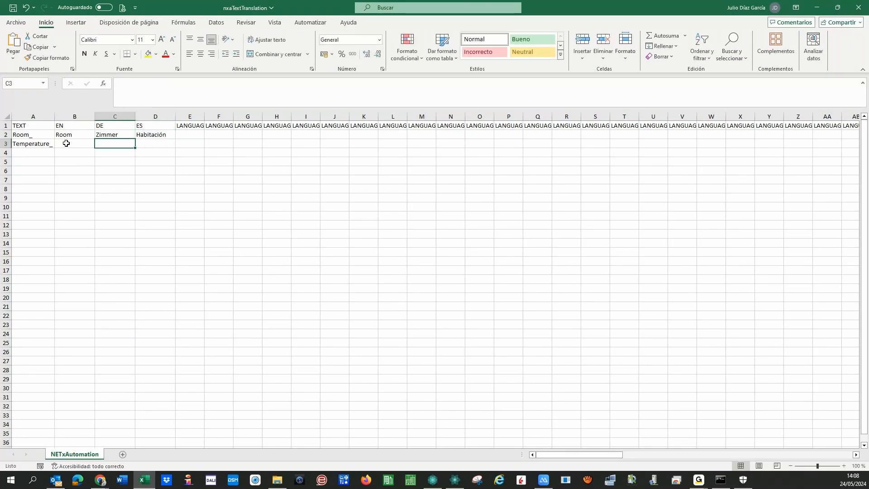
key(Left)
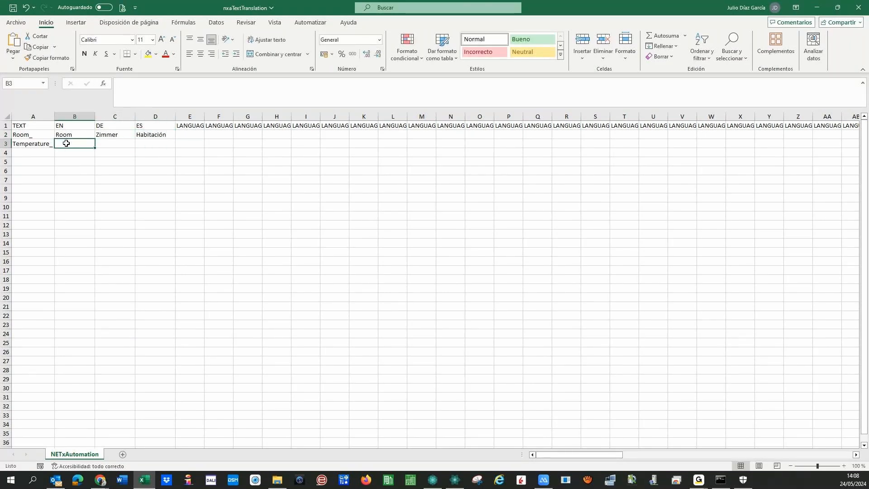
key(Left)
key(ctrl+c)
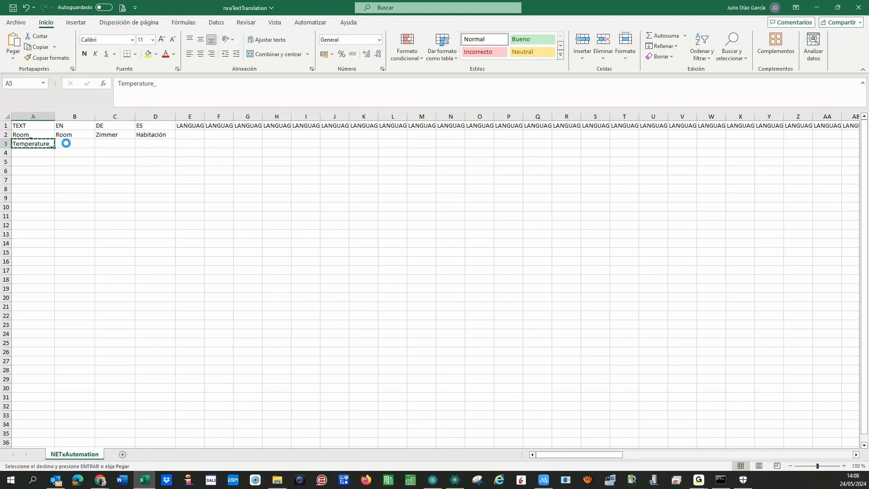
key(ctrl+Right)
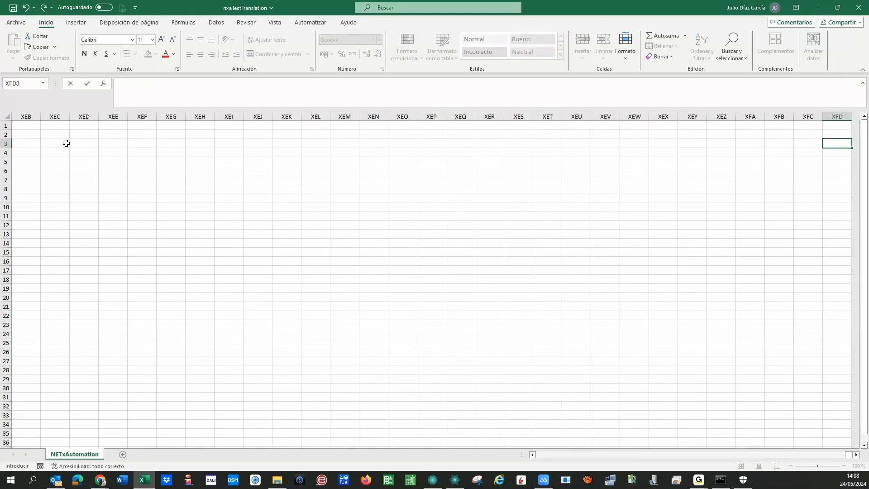
key(ctrl+Left)
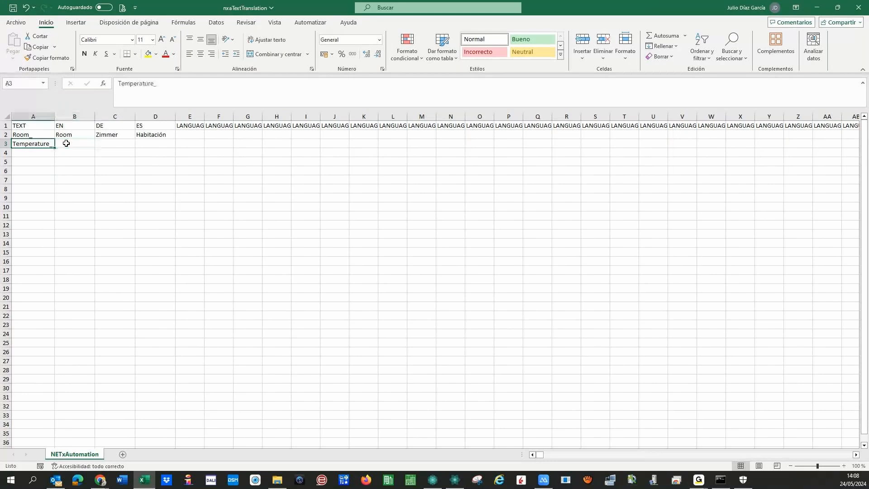
key(ctrl+c)
click(66, 143)
key(ctrl+v)
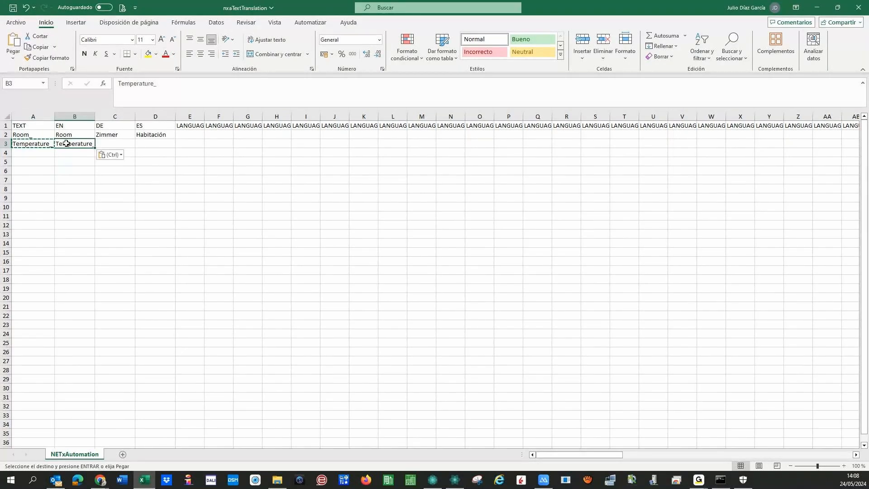
click(171, 89)
key(BackSpace)
key(Tab)
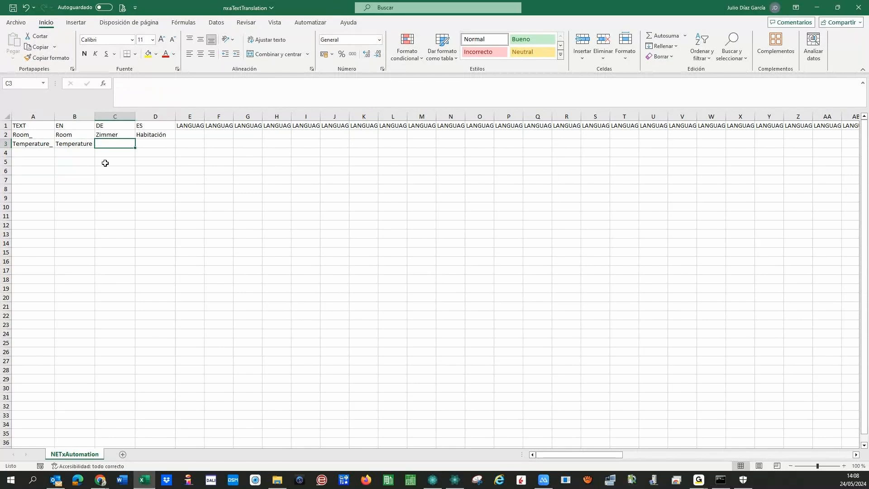
- Fill C3 with Temperature and D3 with Temperatura
key(Left)
key(ctrl+c)
key(Right)
key(ctrl+v)
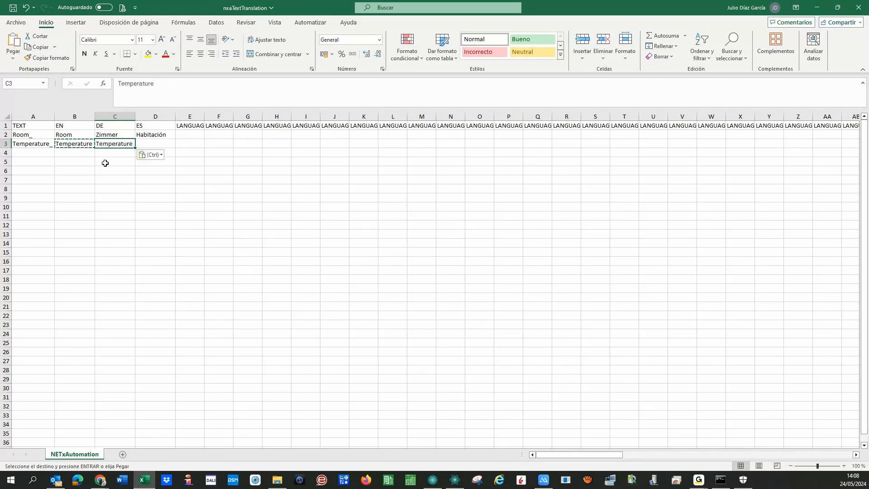
key(Tab)
key(ctrl+v)
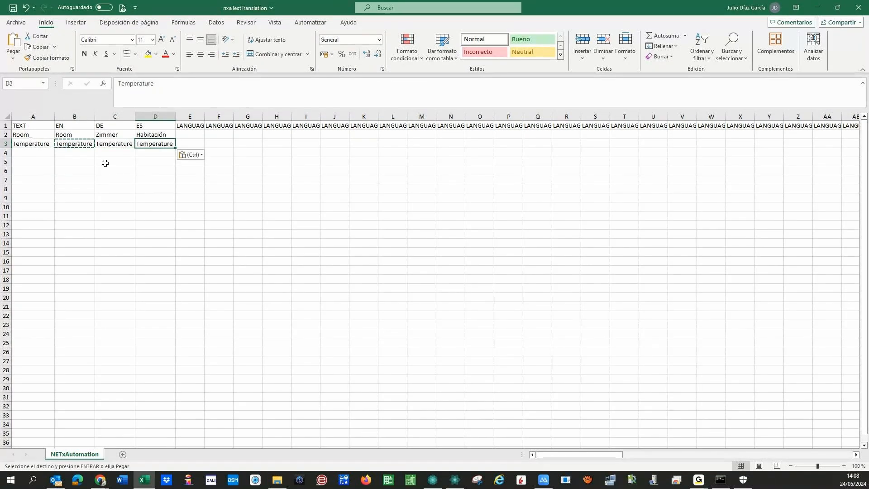
click(170, 83)
key(BackSpace)
text(a)
key(Return)
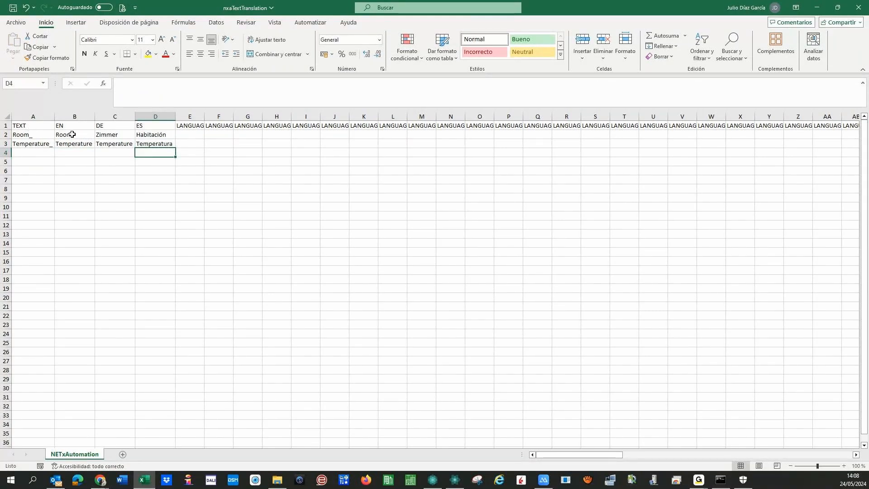
click(28, 135)
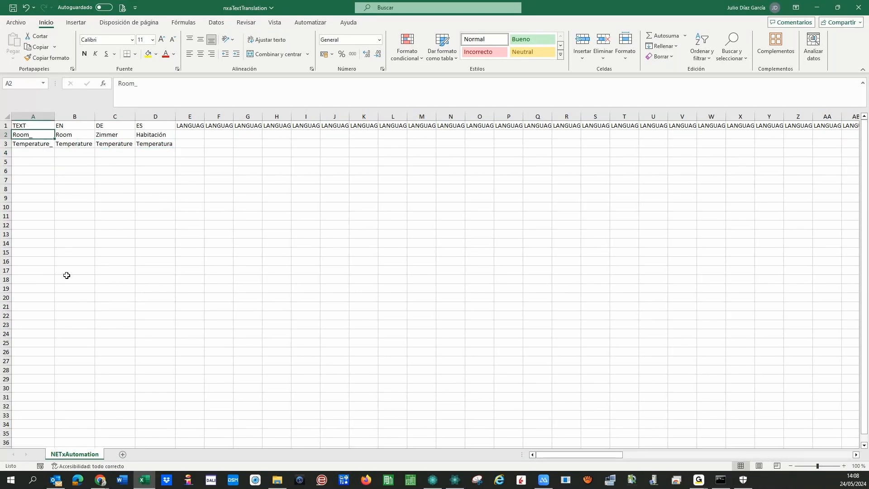
click(146, 187)
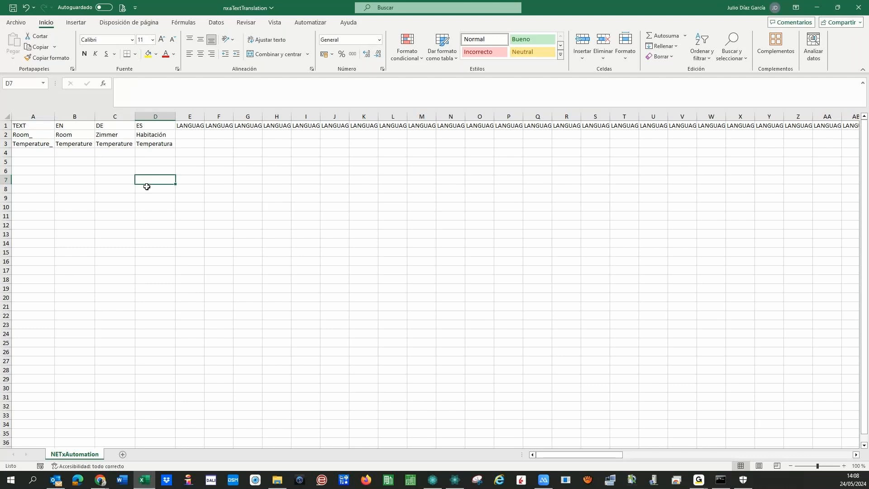
- Enter a trial {TT:Room_} reference in D7, then delete it
text({TT)
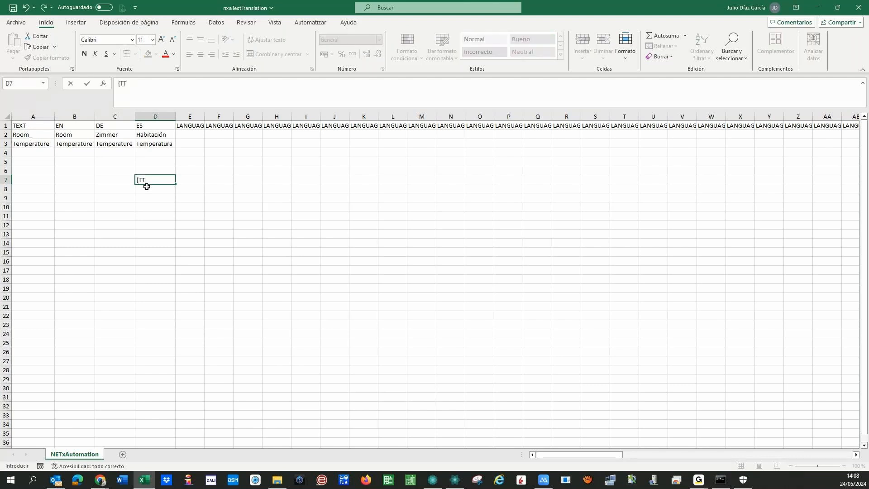
text(:Room_})
click(68, 128)
key(Right)
key(Right)
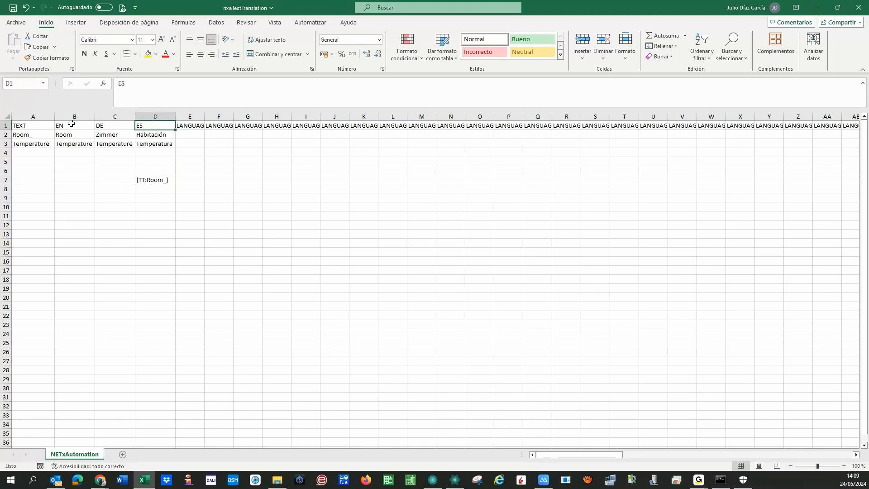
click(147, 181)
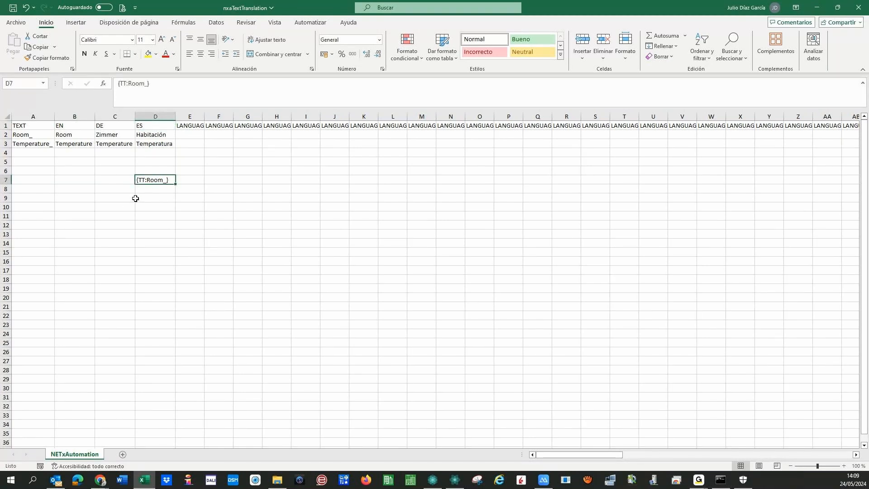
key(Delete)
- Review the remaining LANGUAGE headers, then close the nxaTextTranslation workbook
click(191, 128)
click(215, 128)
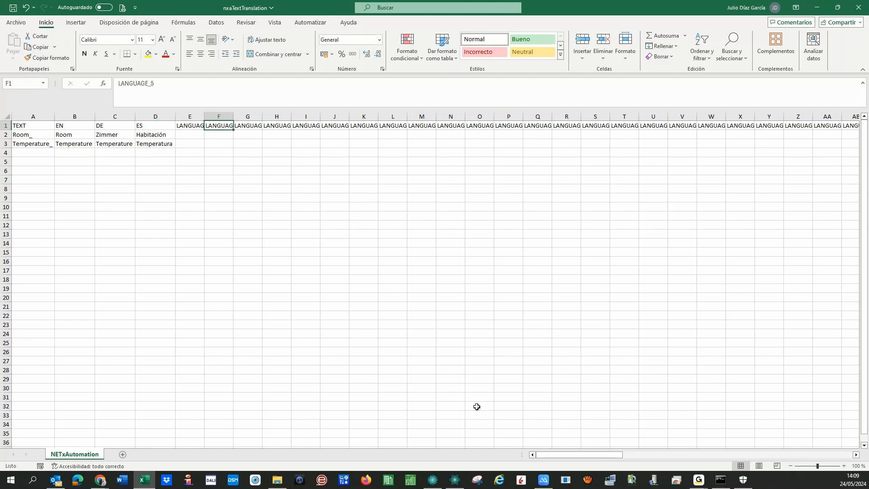
key(Right)
mouse_move(547, 456)
mouse_down()
mouse_move(654, 453)
mouse_move(538, 454)
mouse_up()
drag(43, 343, 46, 397)
click(75, 225)
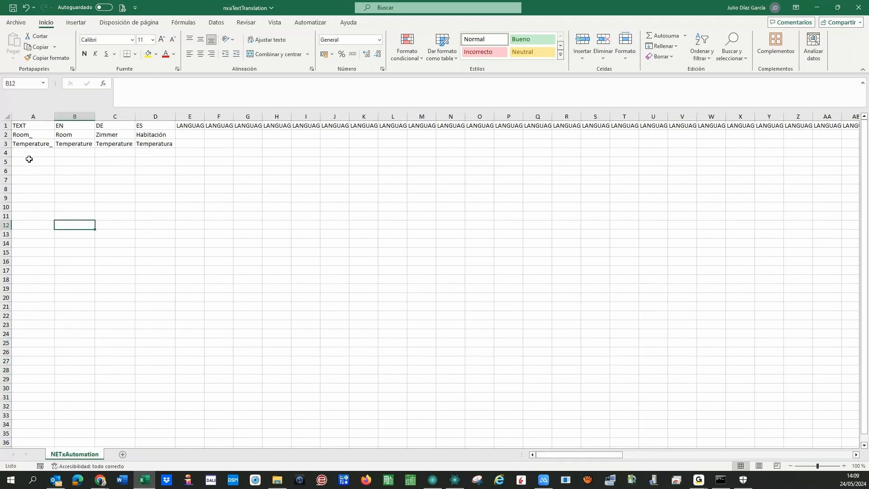
key(Up)
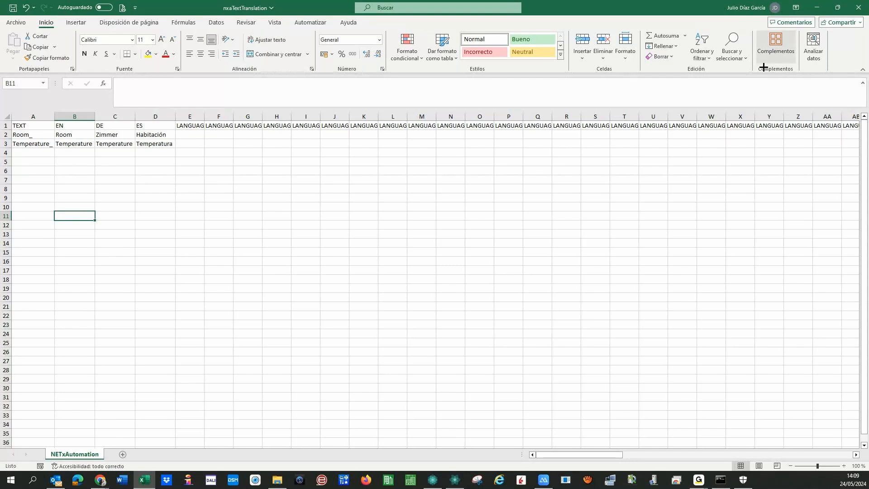
click(859, 8)
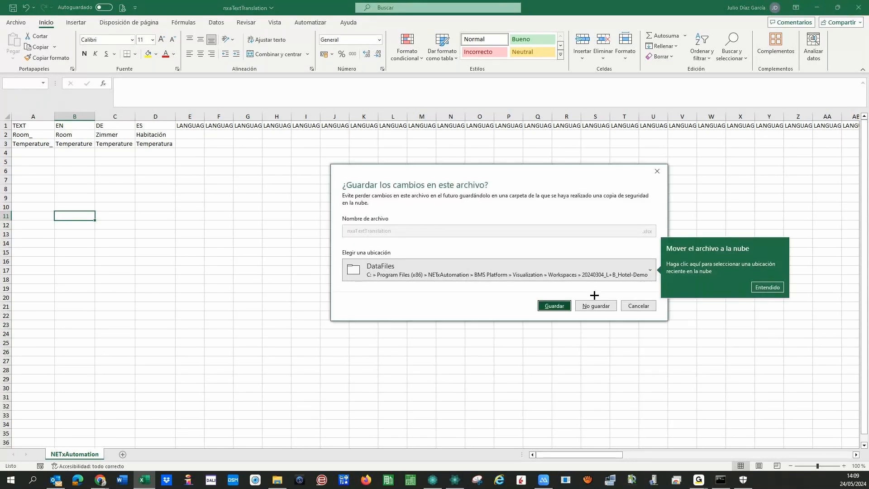
- After closing Excel, add a label atop the Room view with text {TT:Room_} and Font AutoSize
click(596, 306)
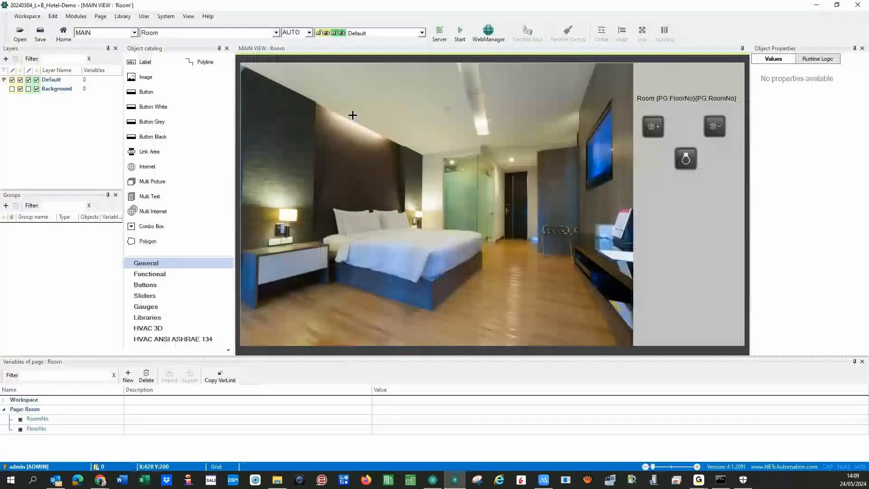
drag(138, 62, 441, 92)
double_click(366, 83)
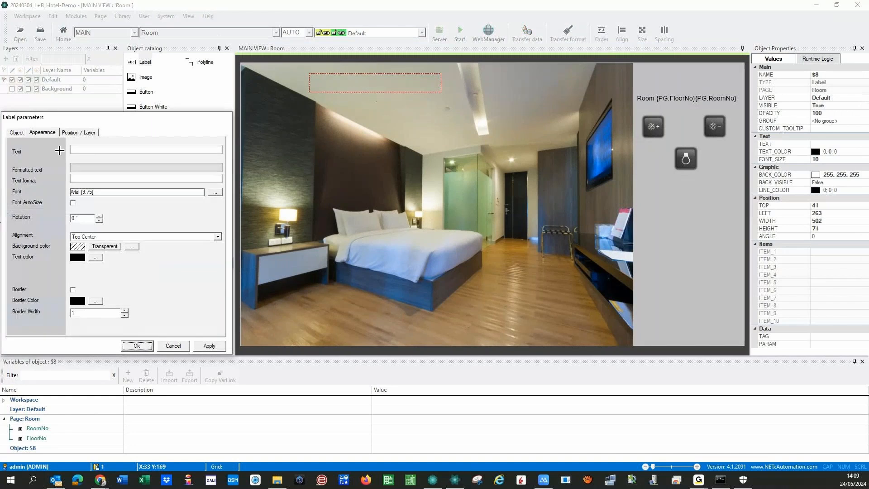
click(96, 150)
text(Ro)
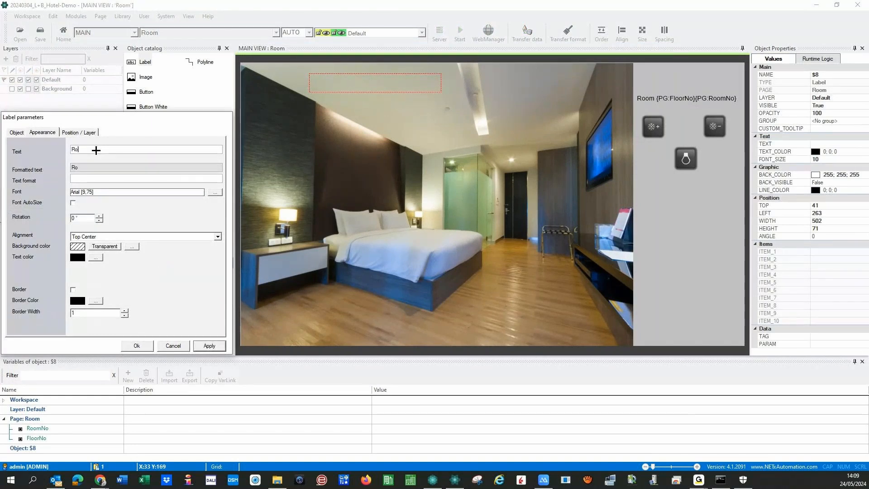
text(om)
text({)
text(TT:)
click(73, 202)
click(211, 346)
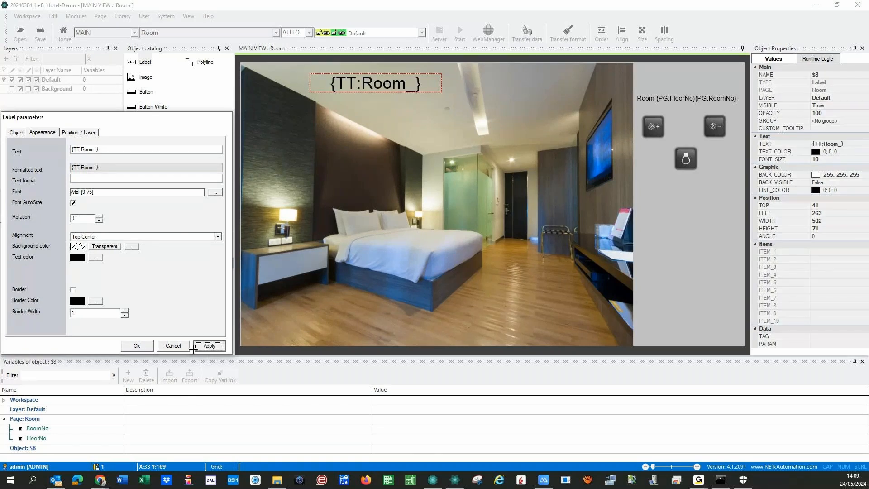
click(184, 346)
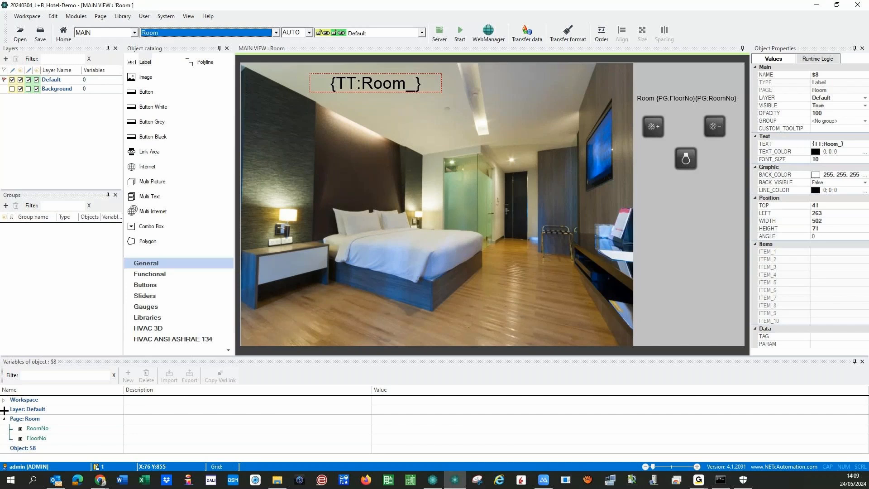
- Set NXA_LANGUAGE to ES, save, and test the Room page for GRMS_GRMSFloor1_Room101 in runtime
click(3, 400)
click(400, 411)
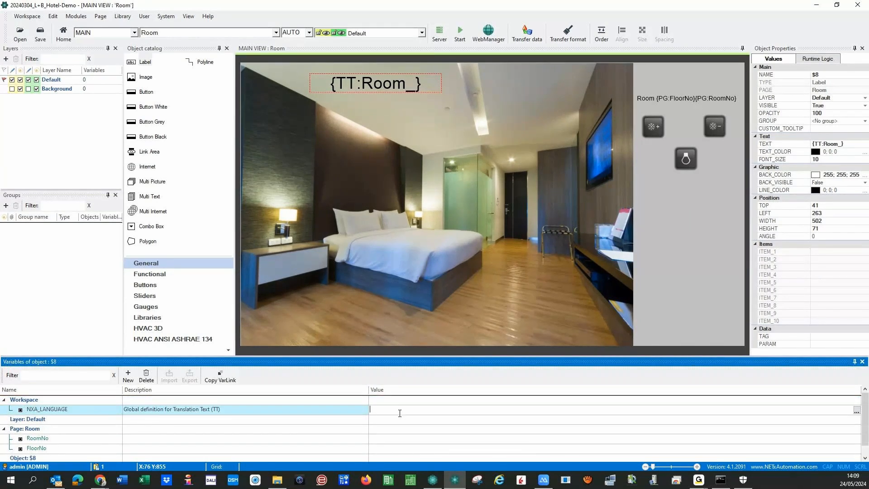
text(ES)
click(460, 32)
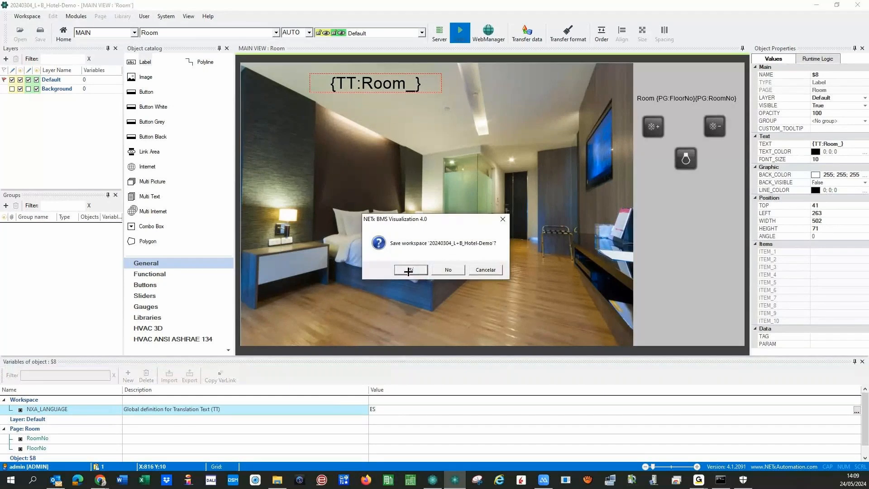
click(410, 270)
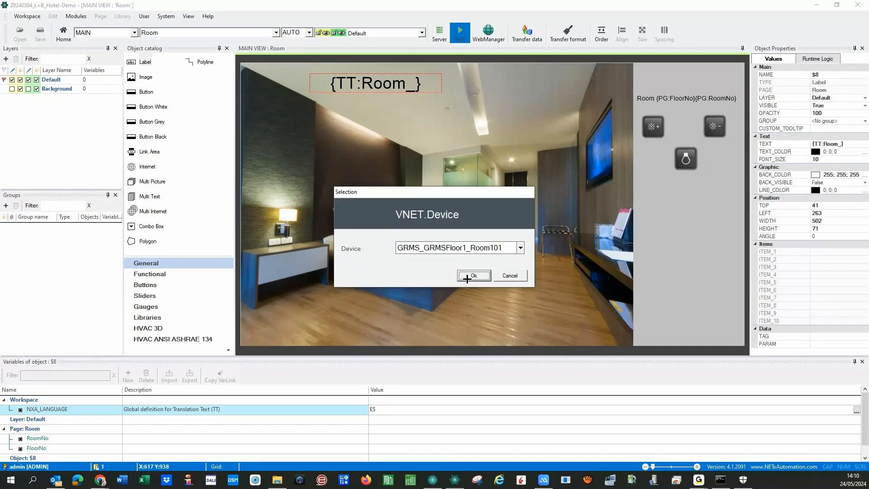
click(473, 276)
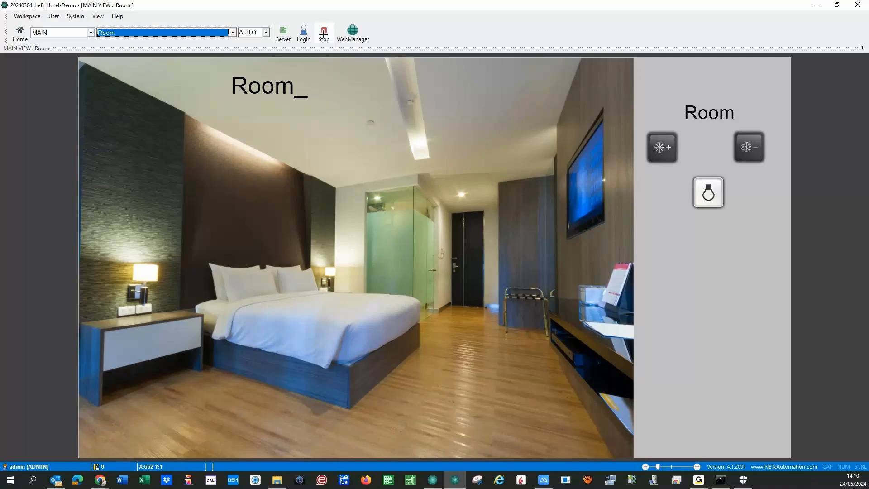
click(301, 150)
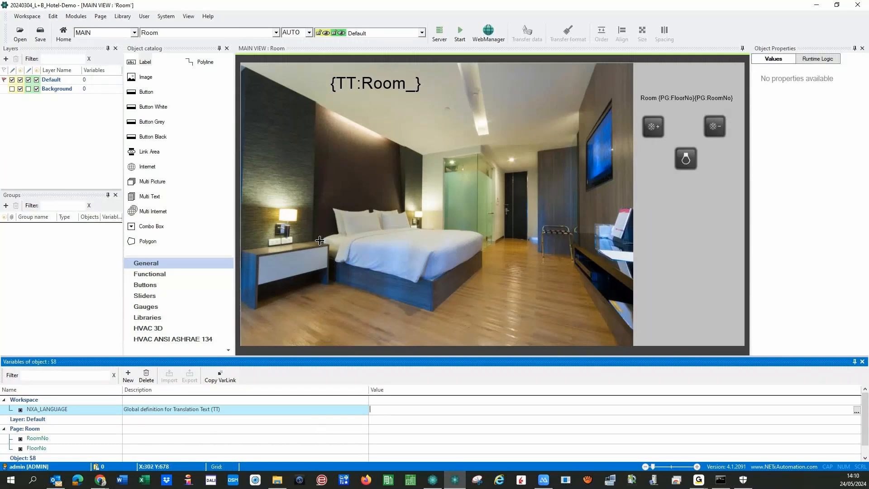
- Open the Airport-Demo workspace without saving the hotel workspace
click(282, 124)
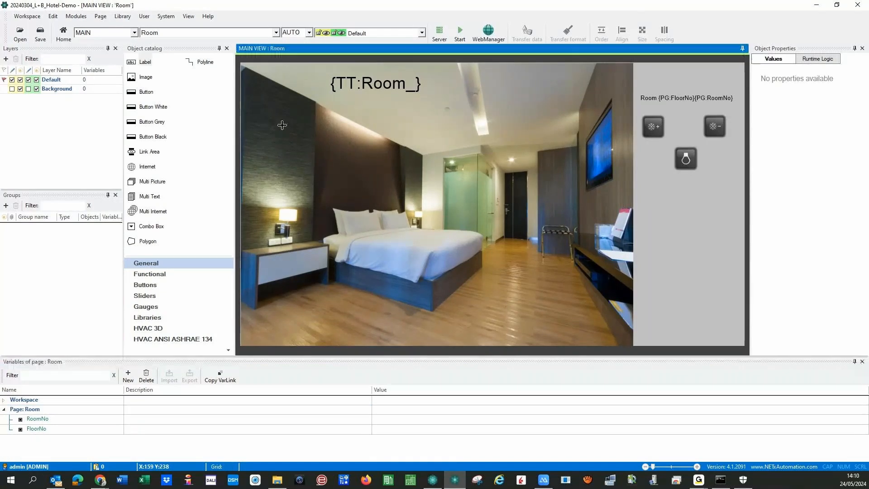
click(27, 16)
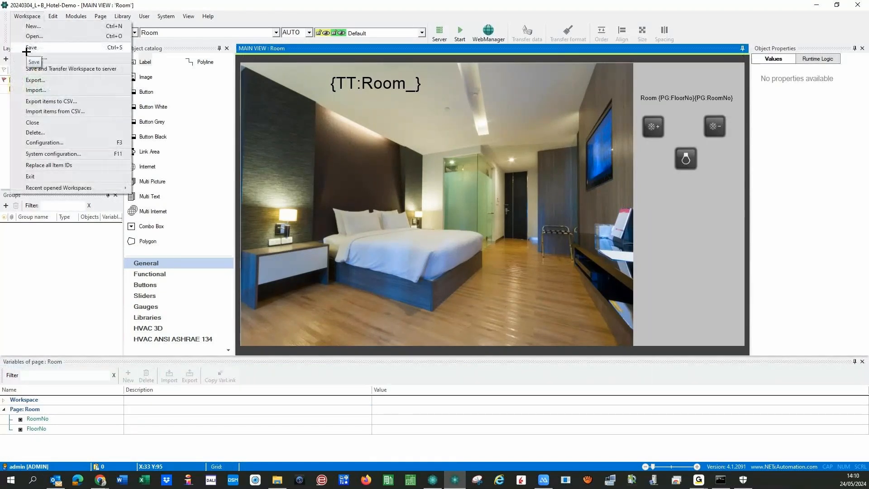
click(26, 50)
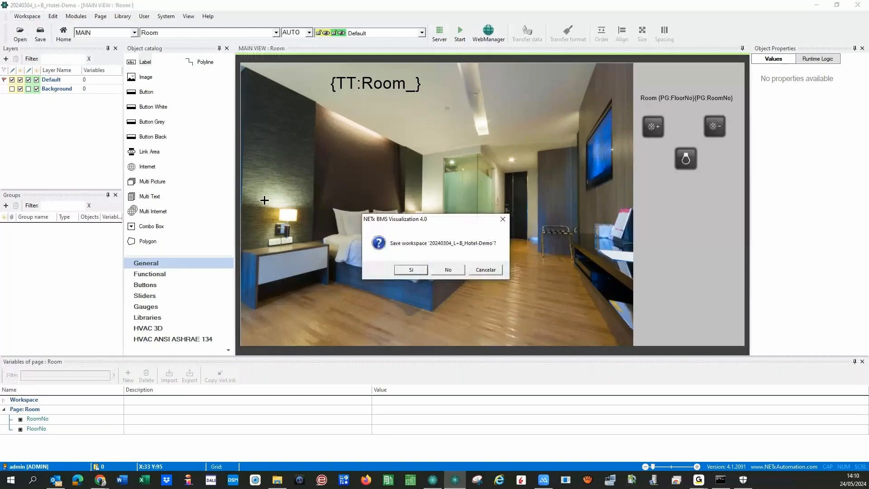
click(448, 269)
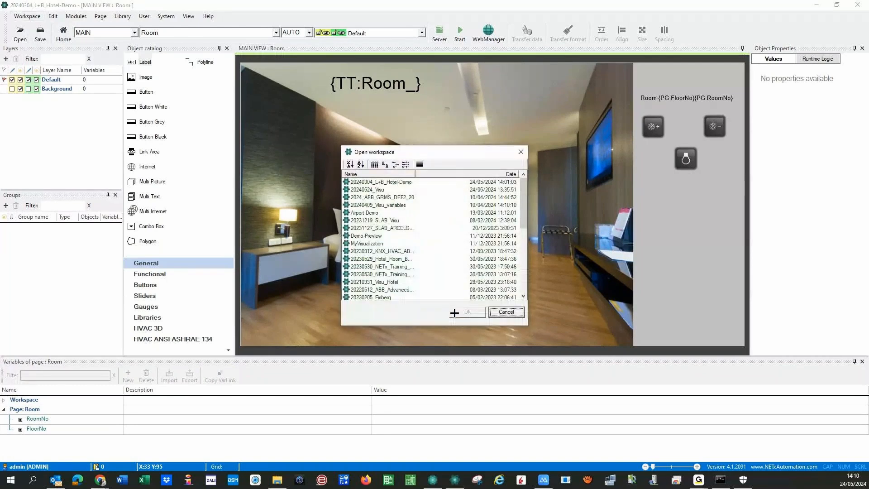
double_click(413, 182)
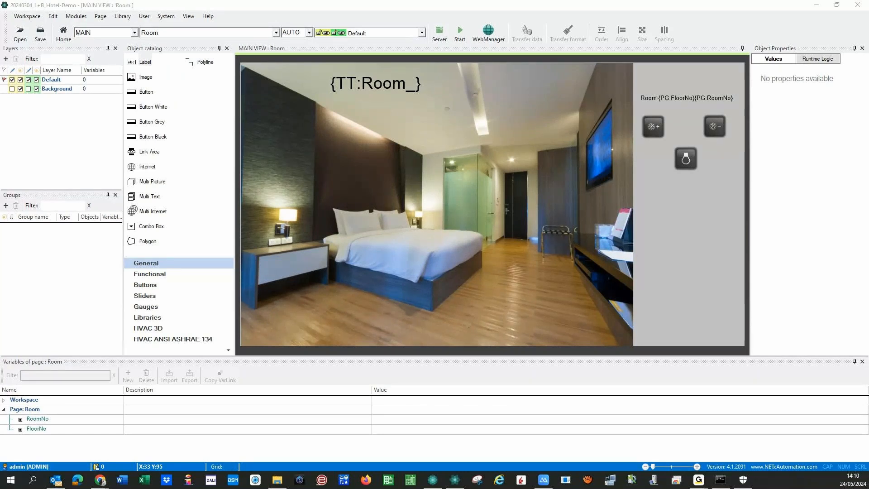
- Log into the Airport-Demo workspace over the local connection as admin with the account password
click(53, 297)
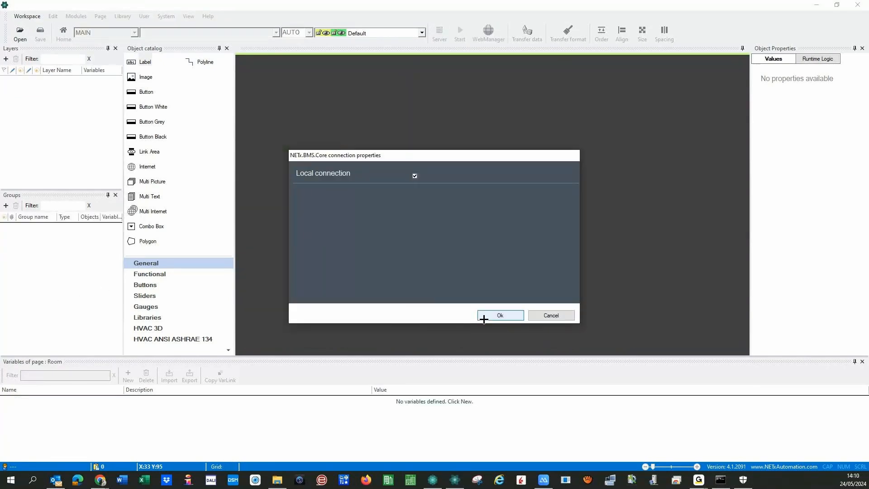
click(484, 316)
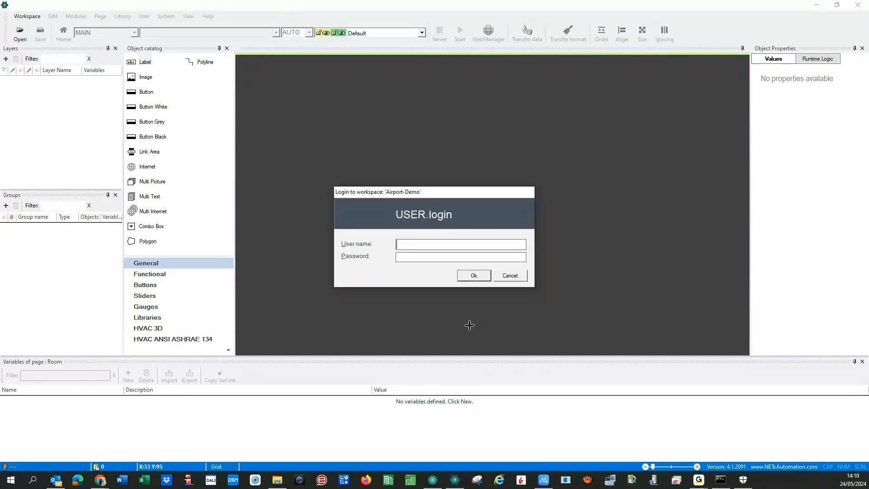
text(admin)
key(Tab)
text(****)
key(Return)
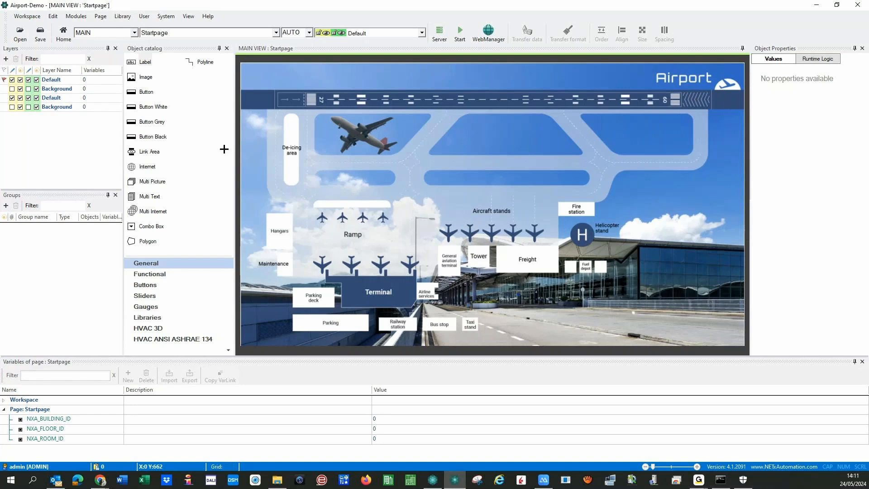
- View the DALI ejemplo page, then switch to the Terminal page
click(276, 33)
click(163, 43)
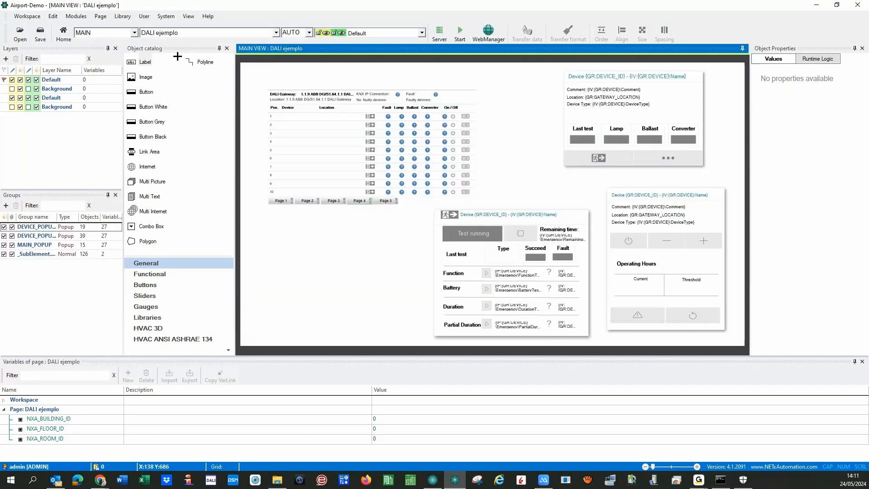
click(276, 33)
click(160, 53)
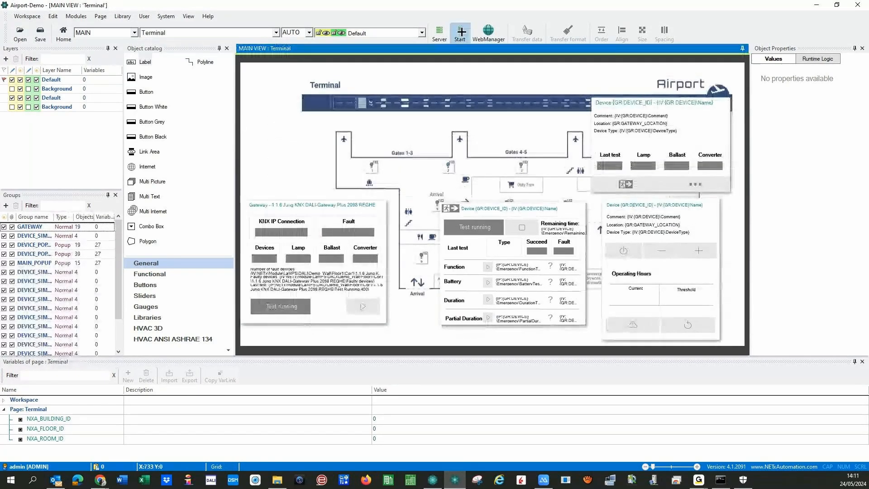
- Save Airport-Demo when prompted and run the Terminal page in runtime
click(460, 32)
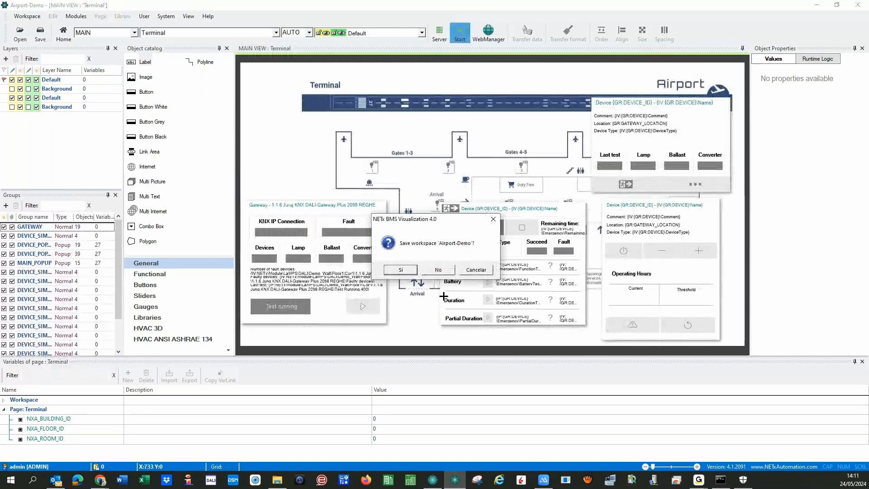
key(Return)
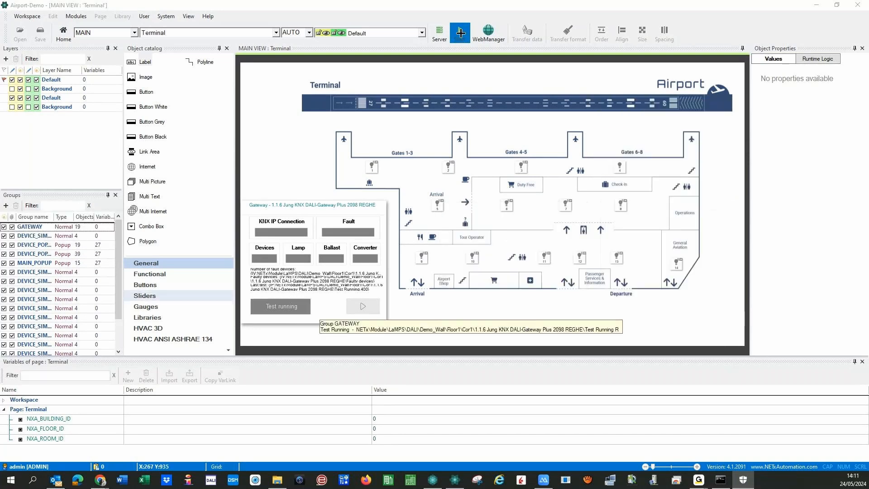
click(461, 31)
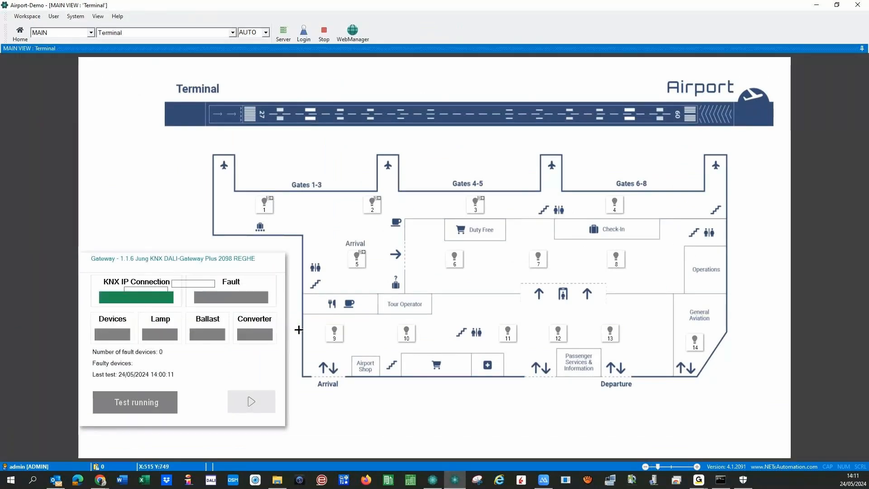
- Open lamp 1's status, emergency test and operating hours panels, then reset Device1's operating hours
click(265, 207)
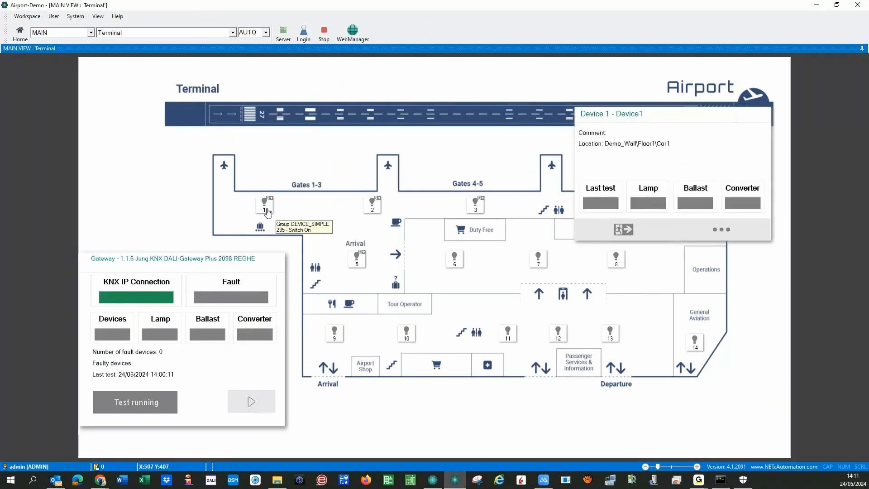
click(620, 230)
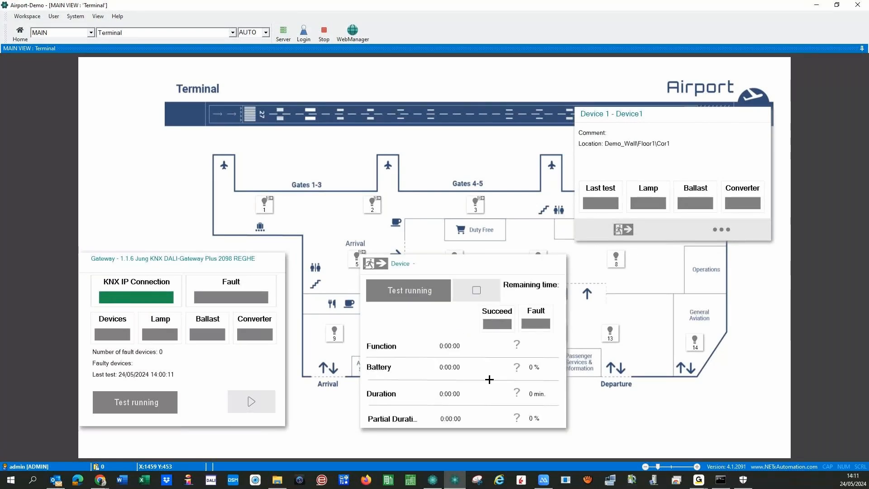
click(722, 230)
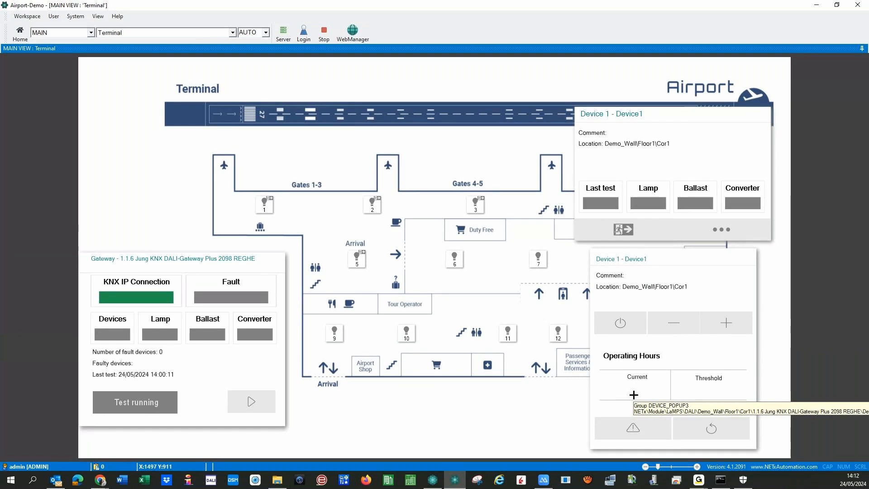
click(710, 430)
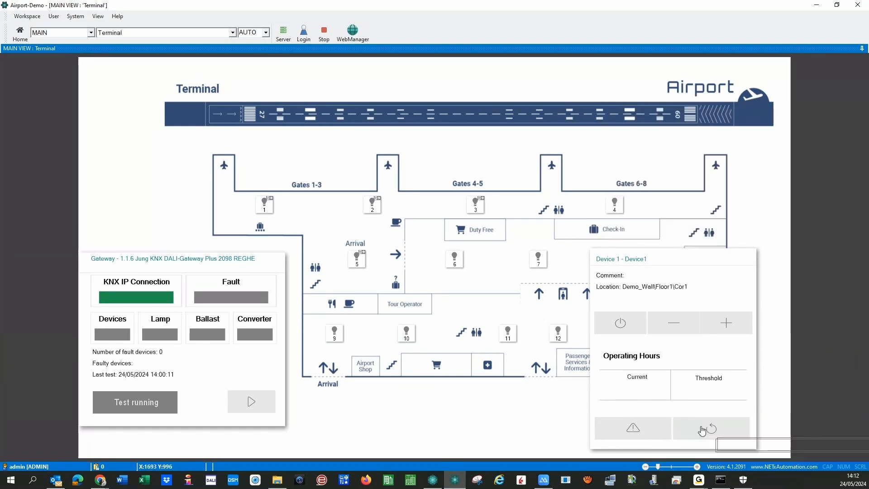
- Show the status popups of Device2 and Device3 from the Terminal map
click(367, 214)
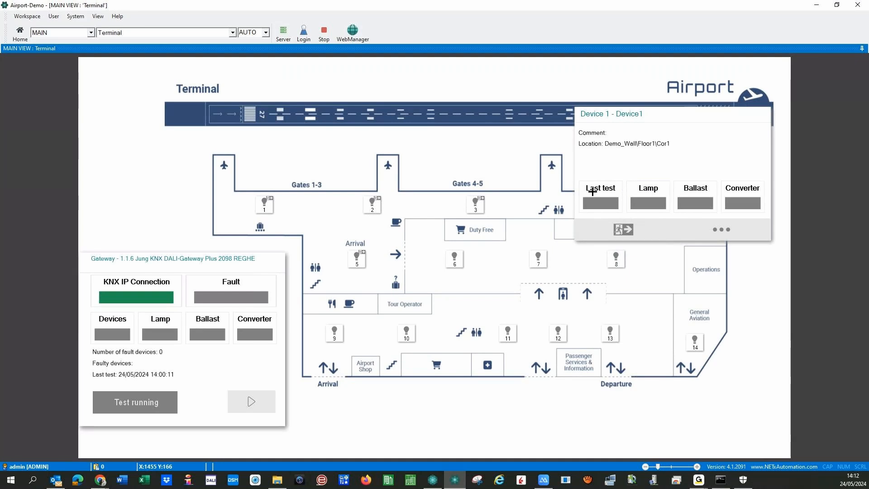
click(474, 211)
click(474, 215)
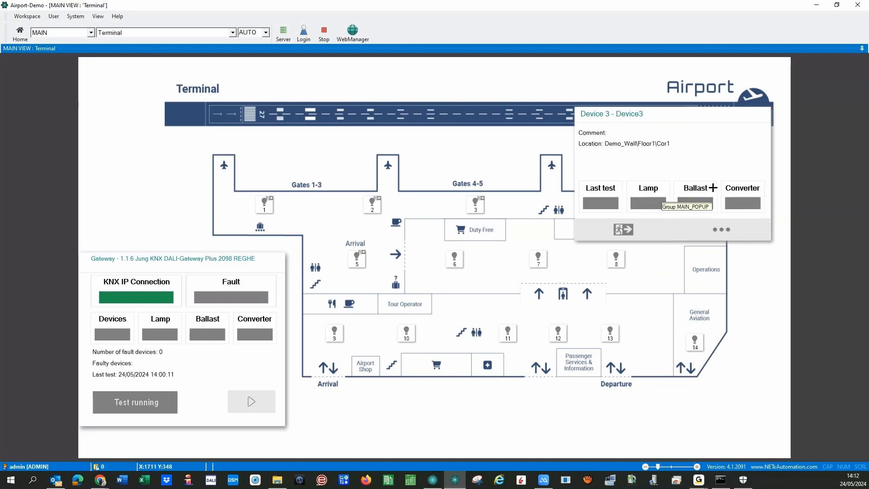
- Watch Device1's test results, open Device2's detail panel, then stop runtime
click(722, 229)
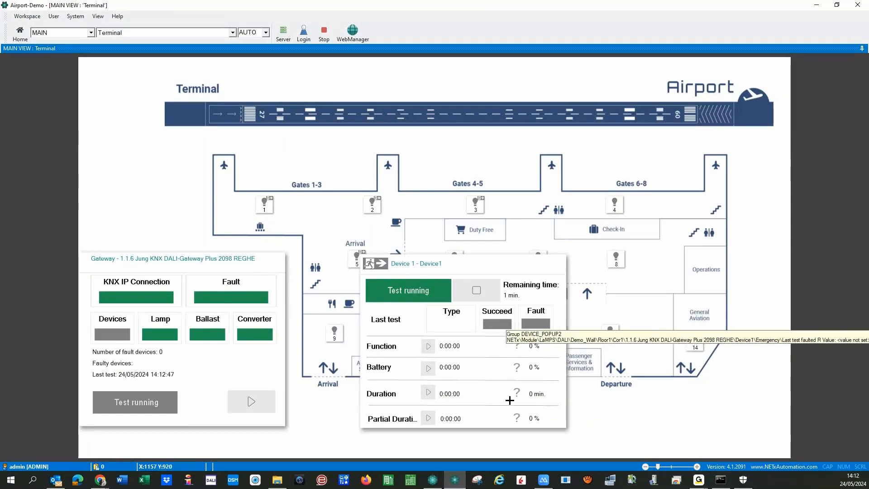
click(375, 204)
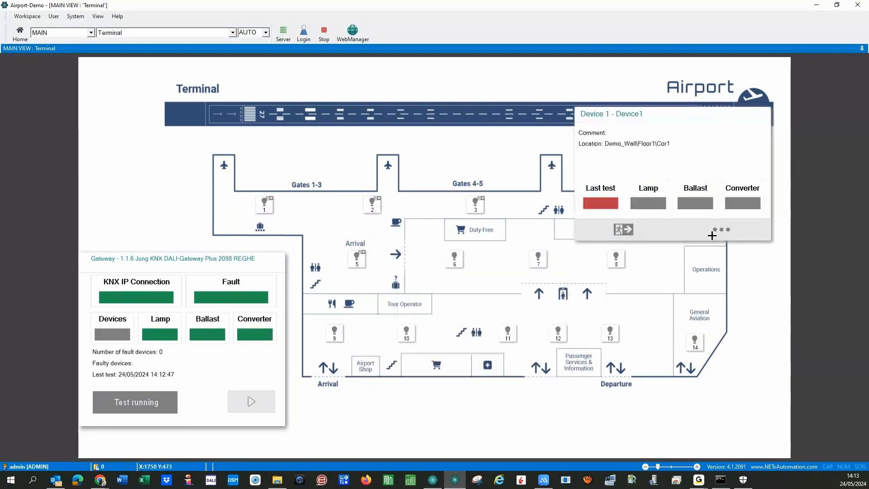
click(730, 230)
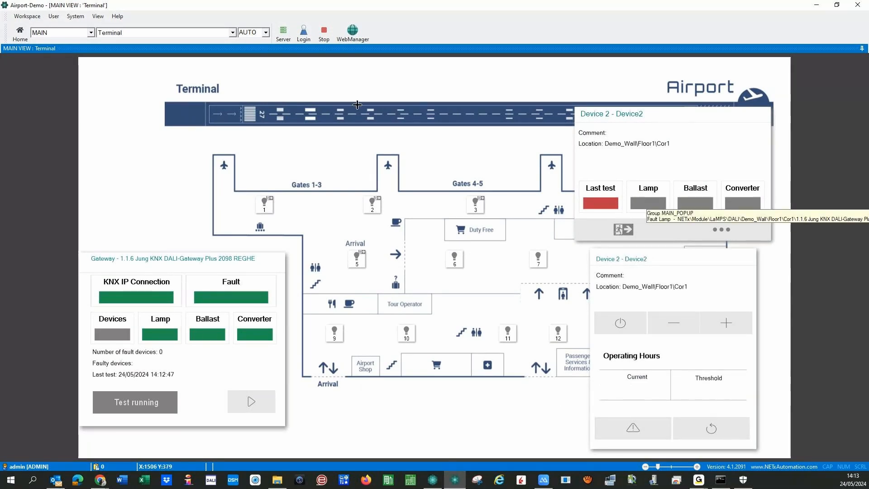
click(325, 30)
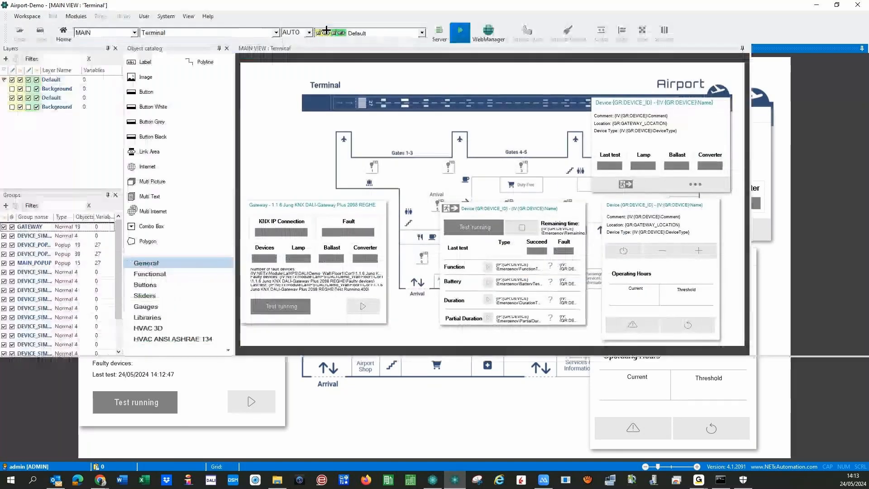
click(102, 16)
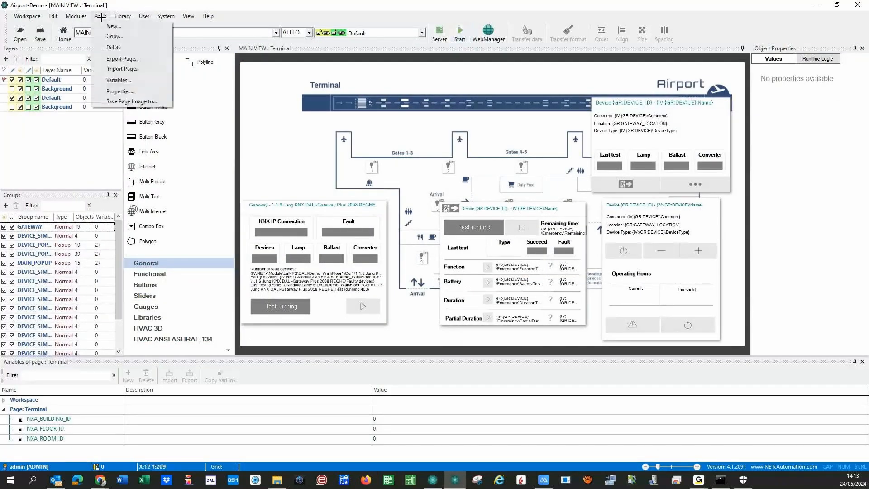
click(103, 24)
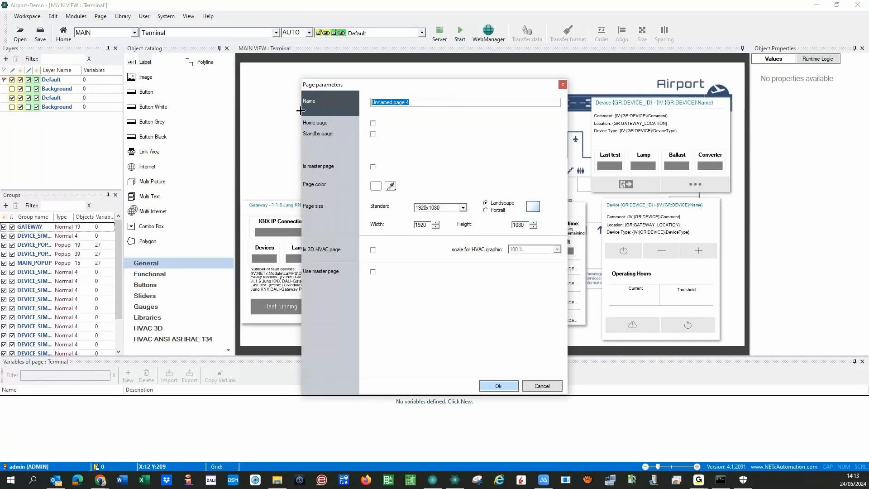
text(Example)
click(498, 387)
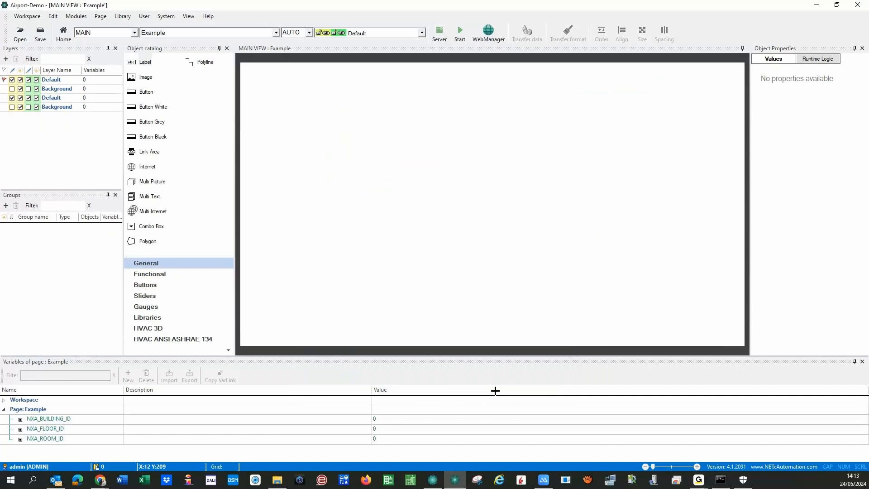
click(80, 17)
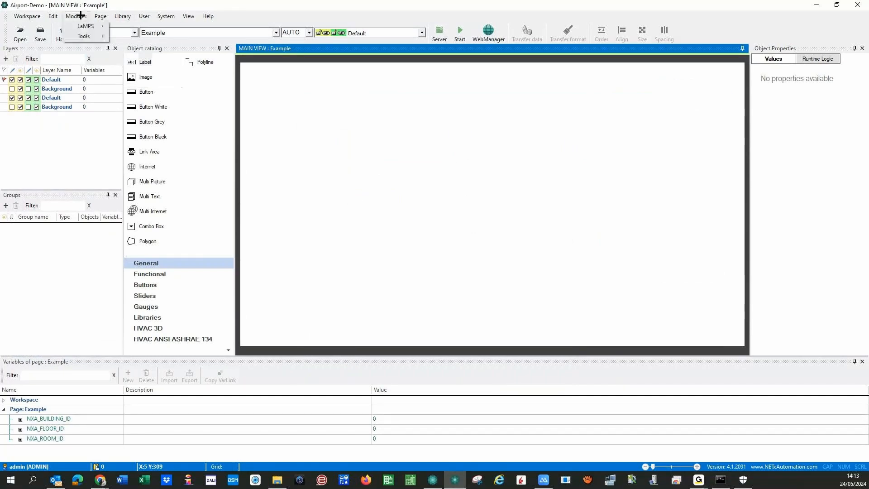
mouse_move(82, 27)
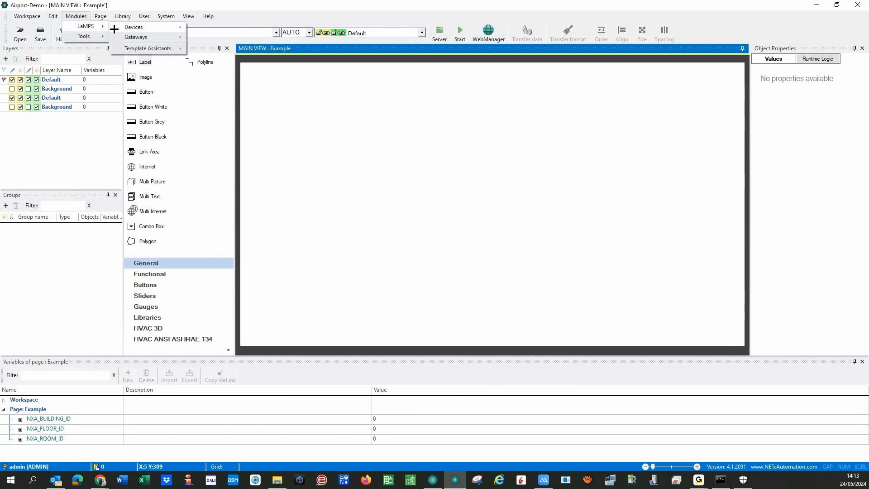
mouse_move(121, 27)
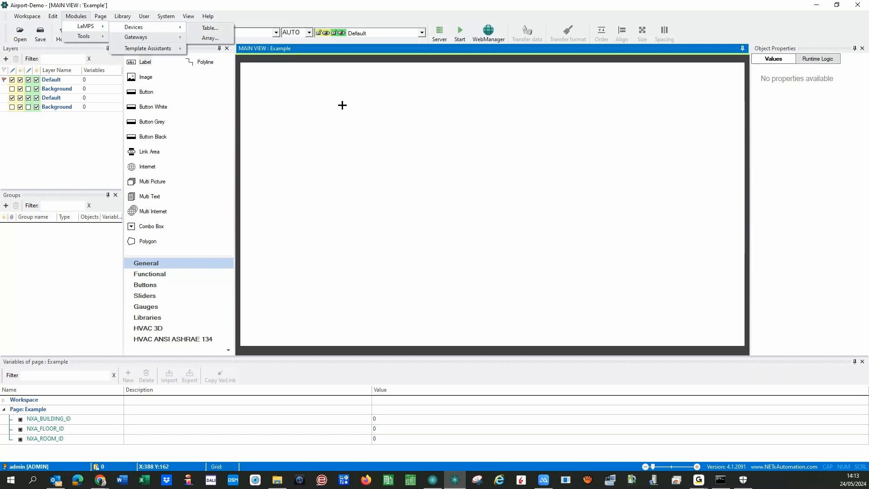
click(352, 124)
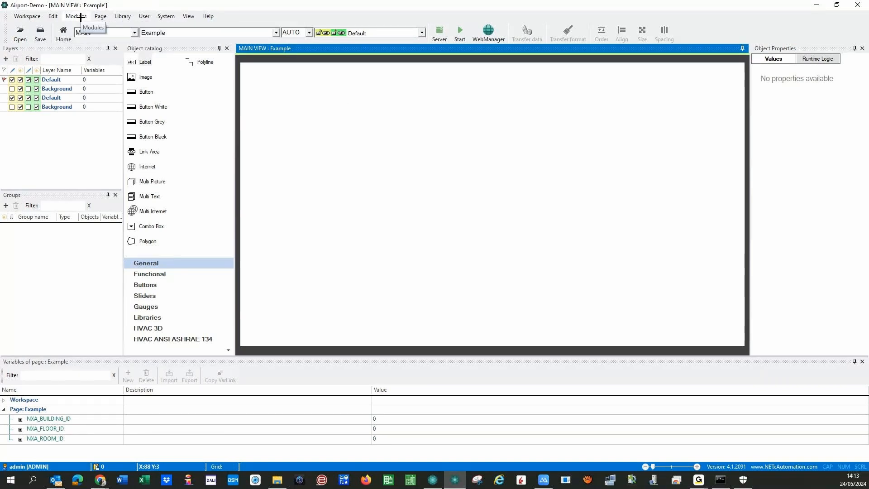
- Generate a LaMPS device table for the 1.1.9 ABB DG/S1.64.1.1 DALI Gateway and start runtime
click(81, 17)
click(204, 30)
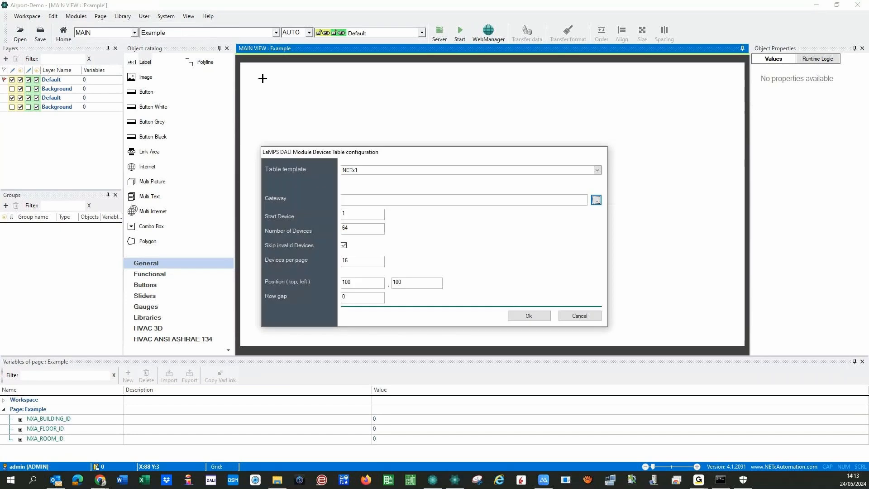
drag(347, 156, 348, 98)
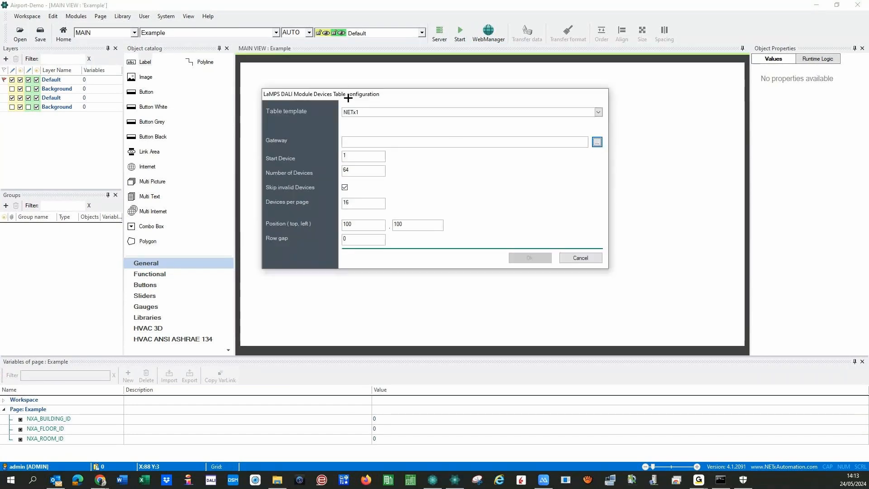
click(597, 142)
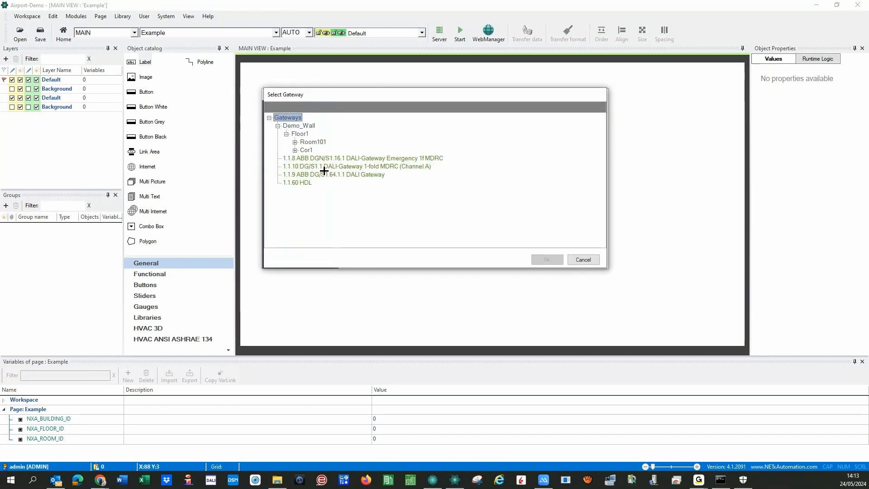
click(333, 174)
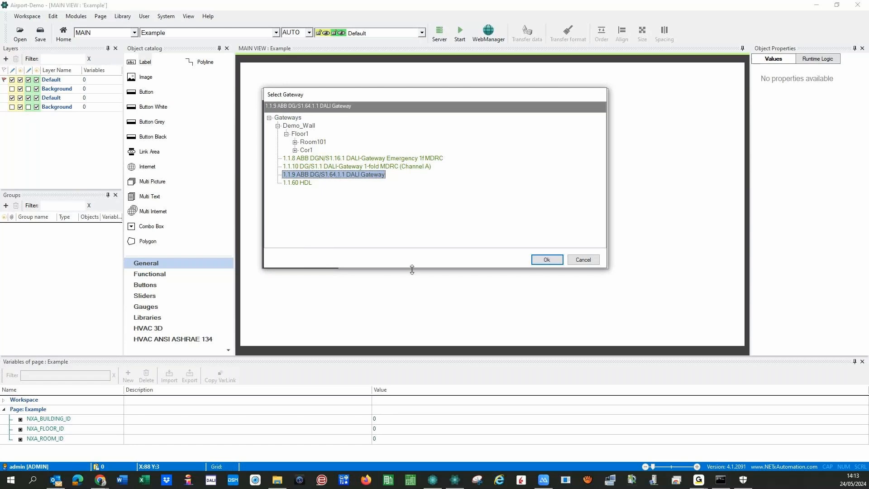
click(540, 261)
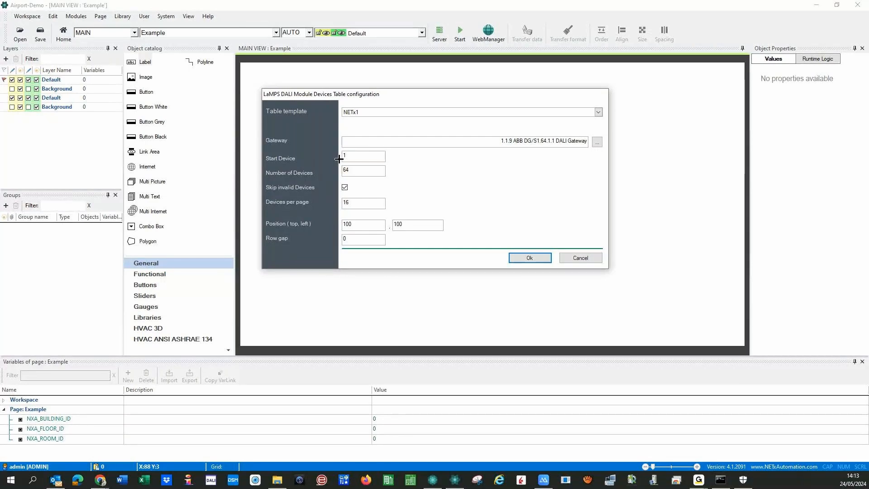
key(Return)
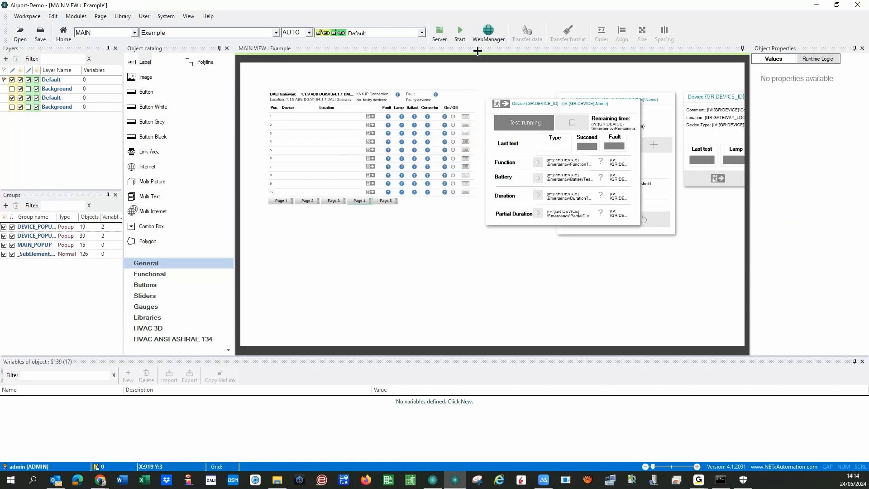
click(461, 35)
- Save the workspace, then open Device1's and Device3's detail panels from the runtime table
click(400, 270)
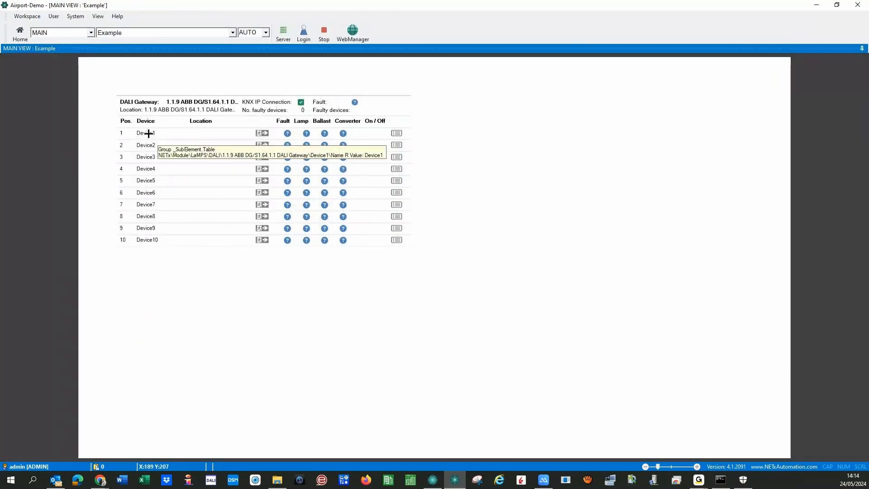
click(396, 134)
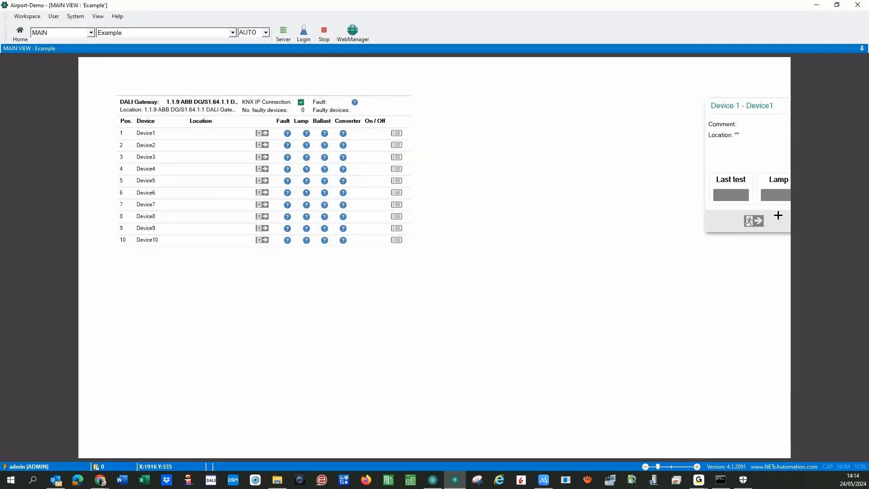
click(266, 133)
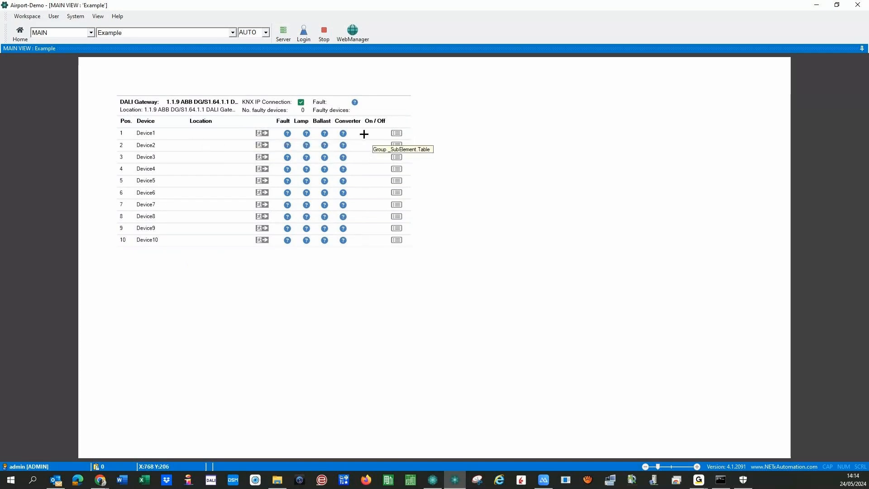
click(397, 157)
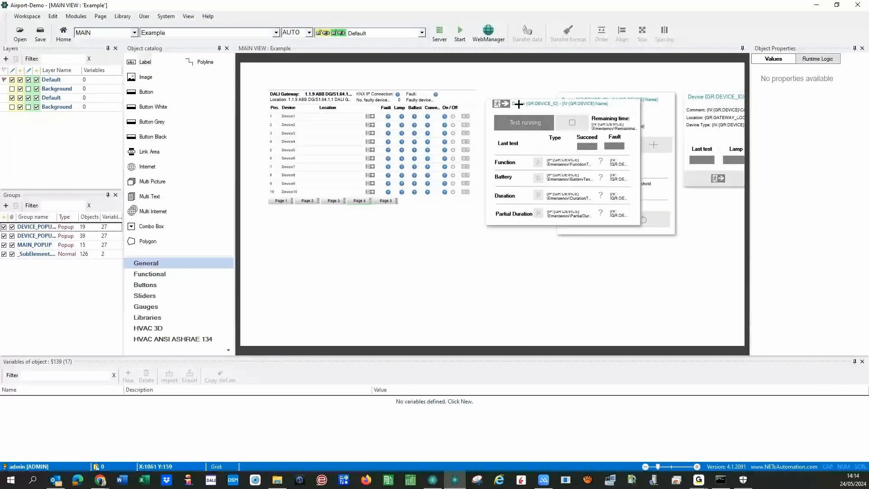
- Move the device popups below the table, realign the DALI Gateway label, and start a new page
drag(518, 104, 301, 223)
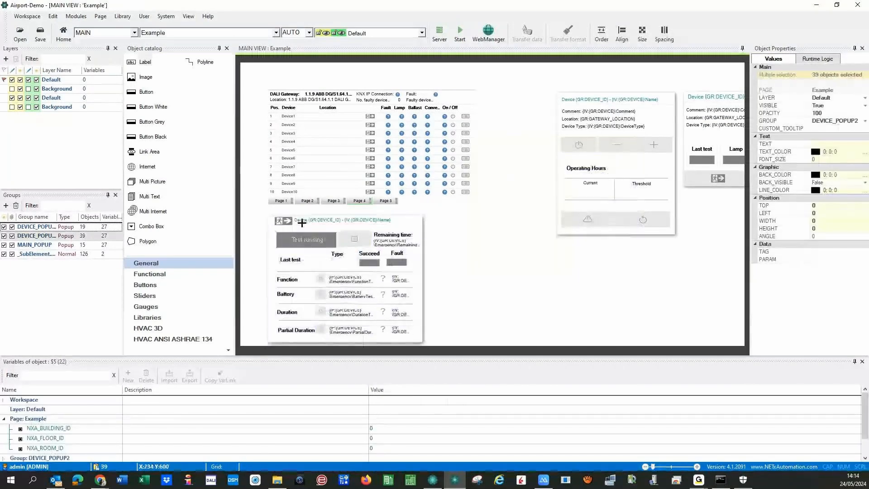
click(568, 108)
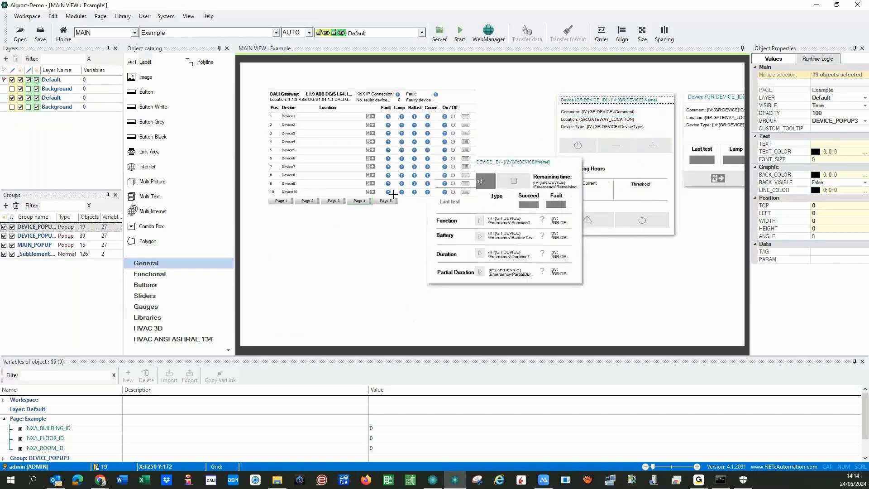
drag(393, 194, 276, 225)
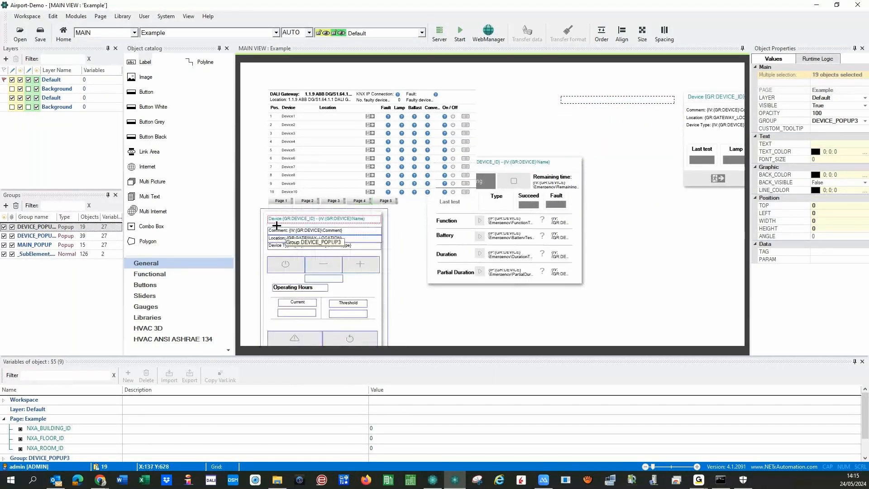
click(275, 94)
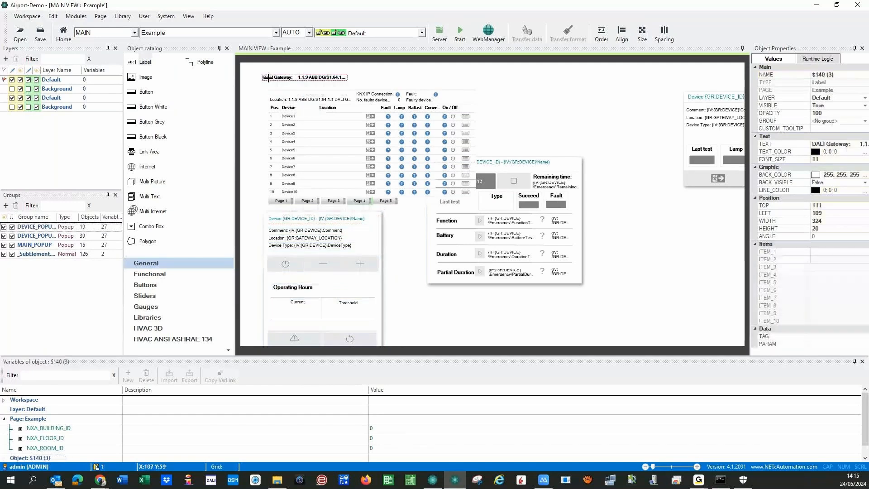
drag(275, 94, 275, 97)
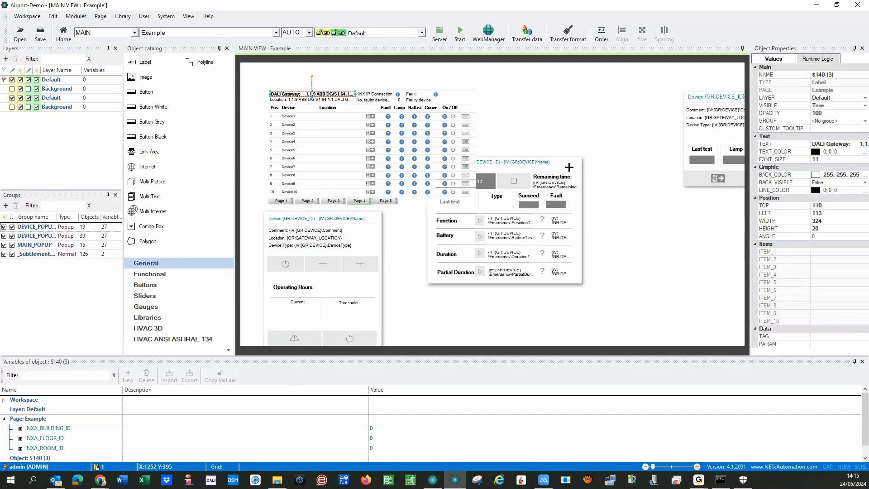
drag(568, 165, 550, 215)
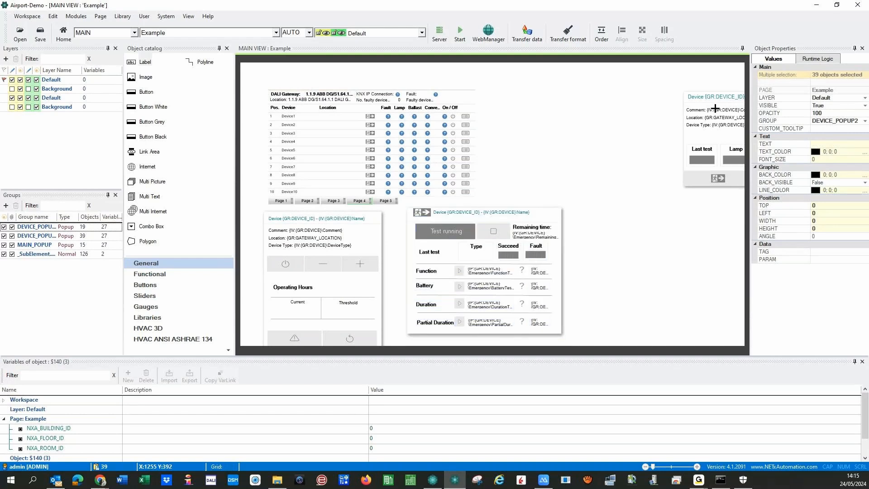
drag(689, 100, 572, 101)
click(250, 104)
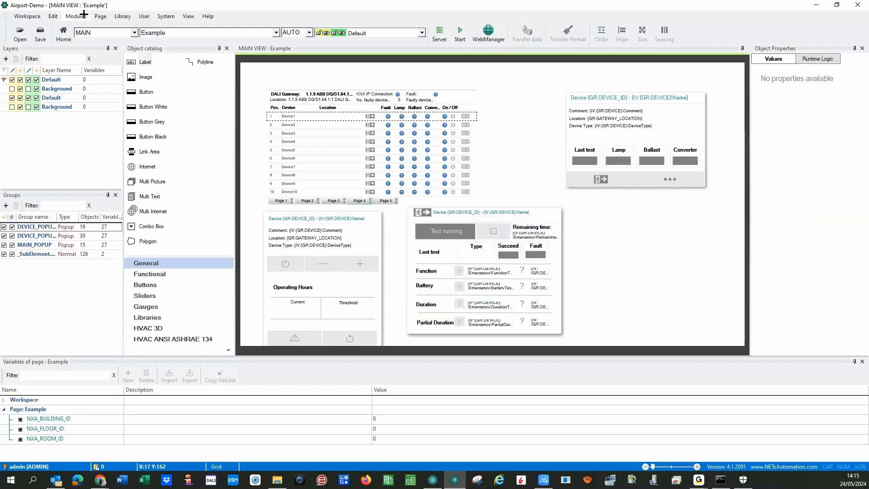
click(101, 16)
click(109, 27)
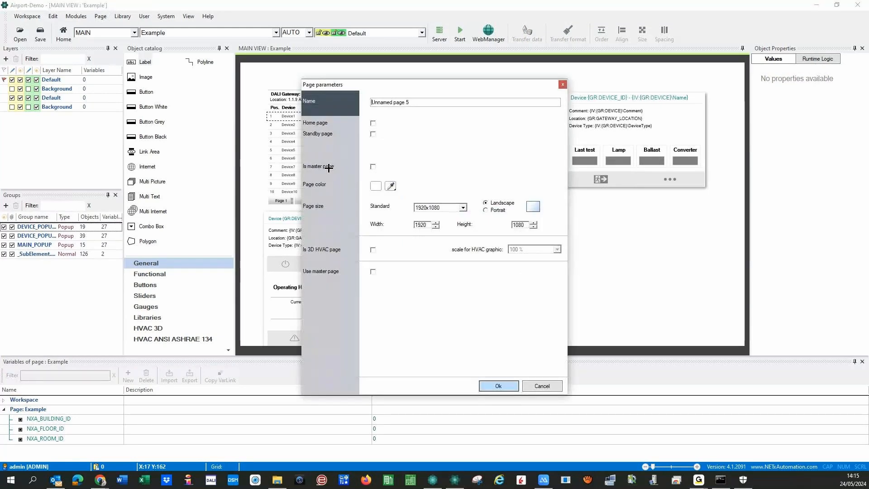
- Create the new page named 'Example 2'
text(Example)
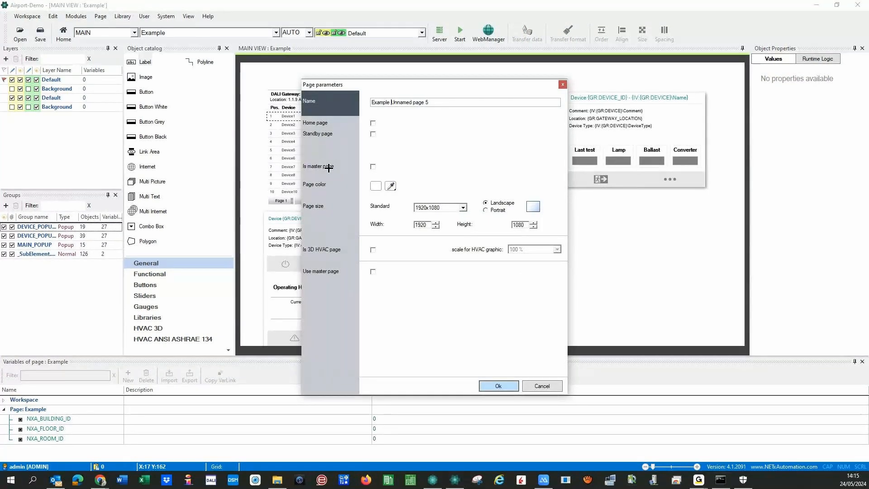
key(Delete)
key(Delete)
key(Delete)
key(Delete)
key(Delete)
key(Delete)
key(Delete)
key(Delete)
key(Delete)
key(Delete)
key(Delete)
key(Delete)
key(Delete)
key(Delete)
text(2)
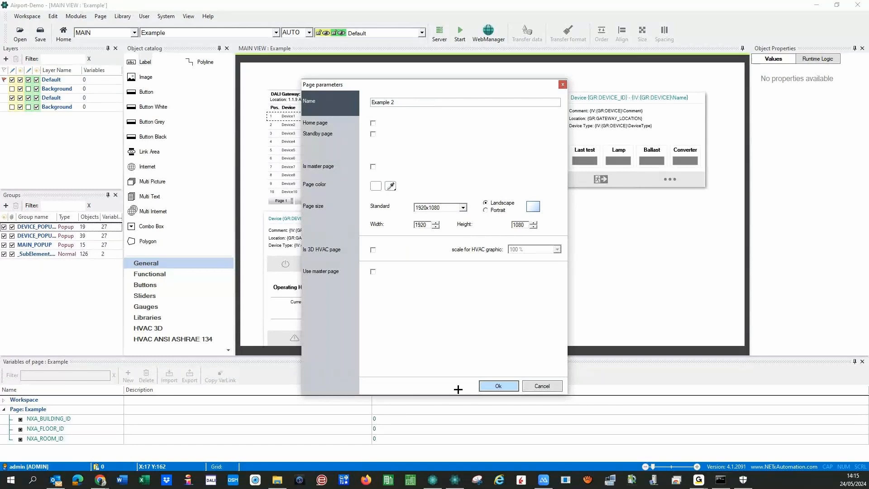
click(498, 386)
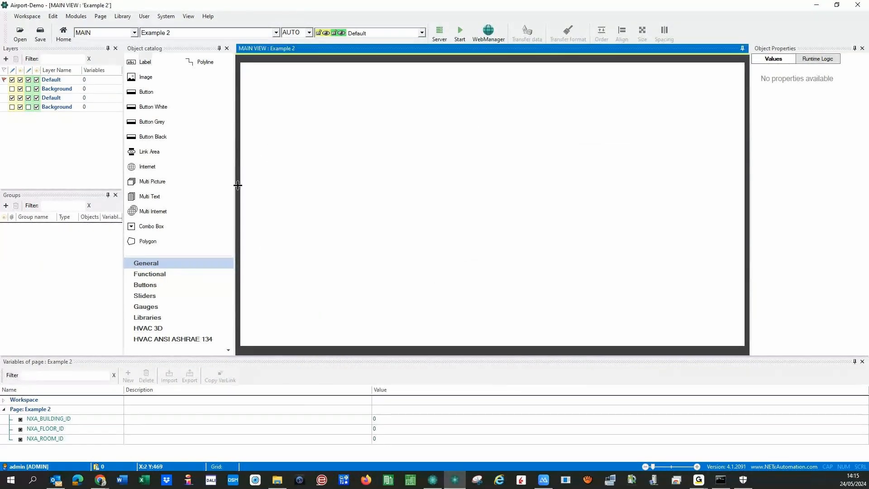
- Start a LaMPS gateways table with DALI\Demo_Wall\Floor1 as its start location
click(76, 17)
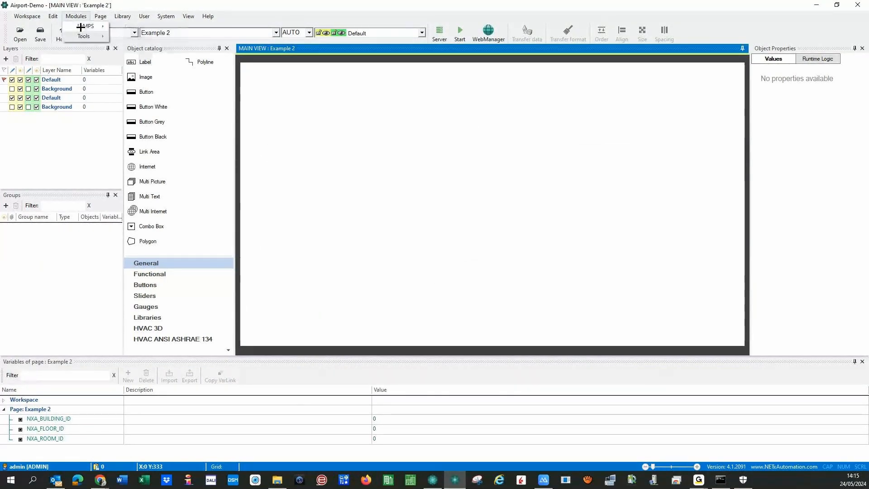
mouse_move(88, 36)
mouse_move(169, 38)
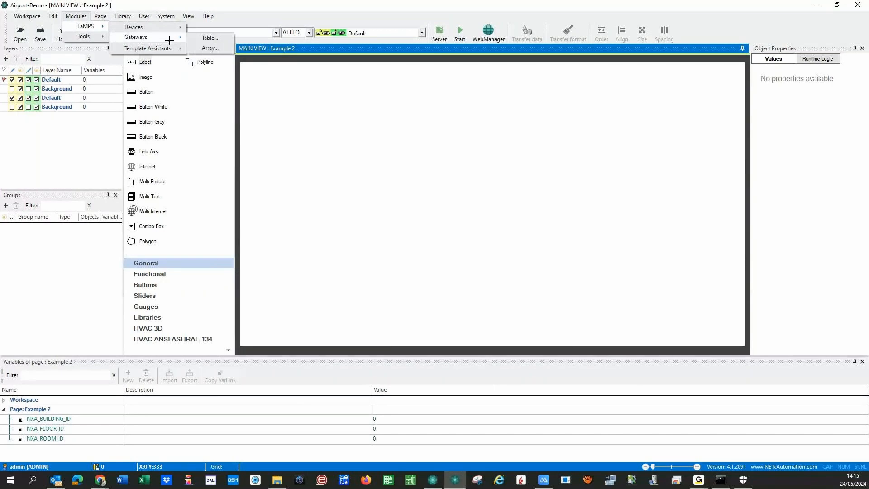
click(209, 39)
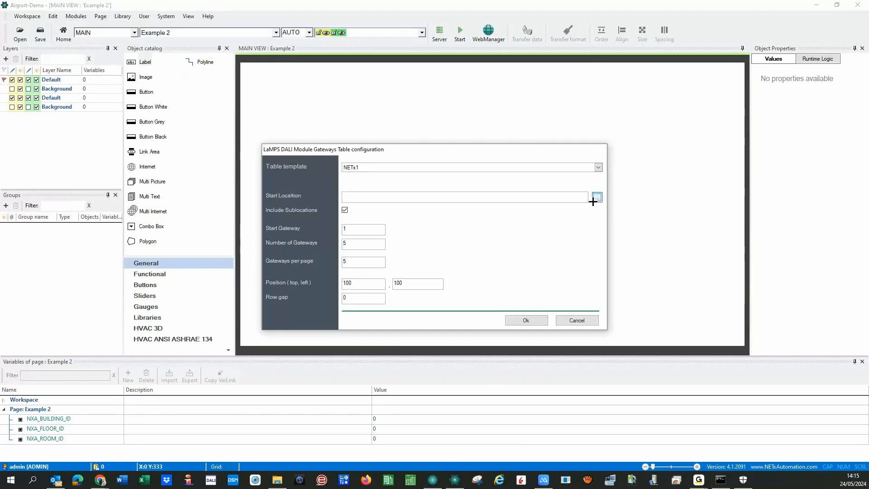
click(593, 199)
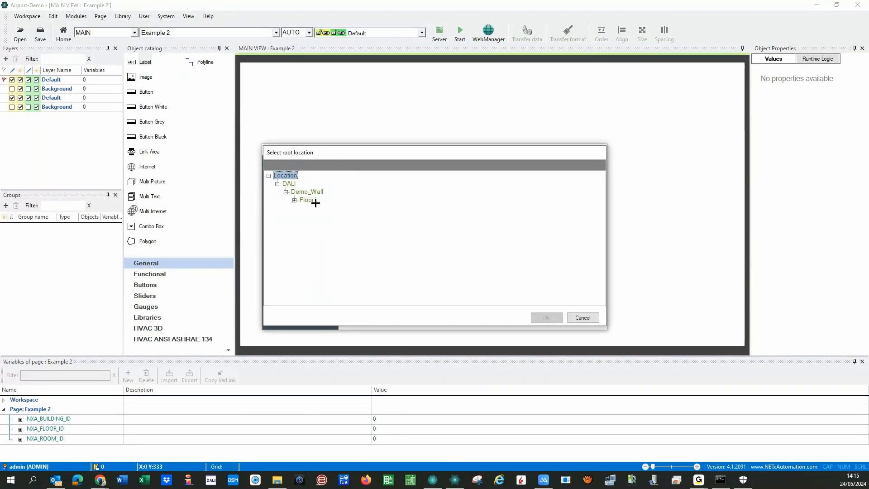
click(307, 201)
click(295, 200)
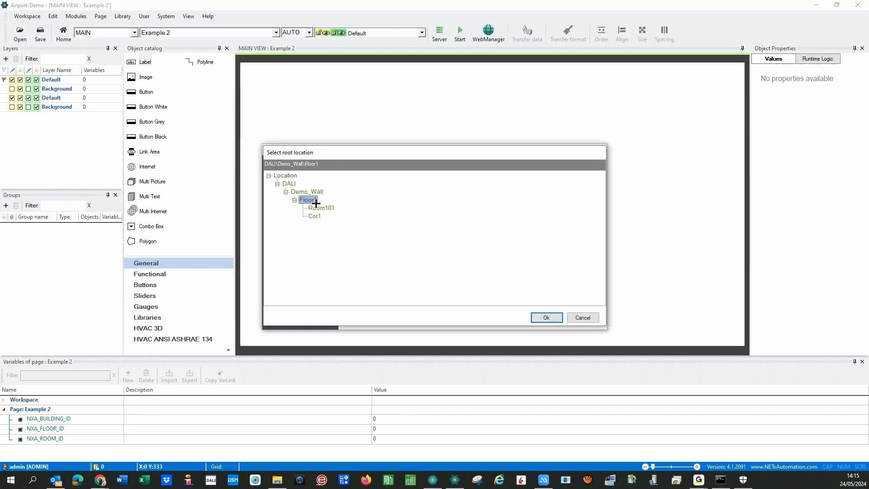
click(292, 183)
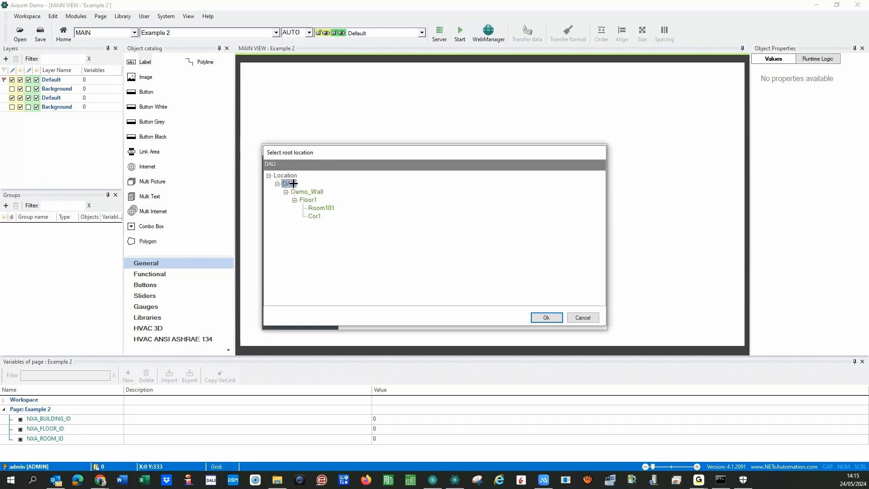
key(Escape)
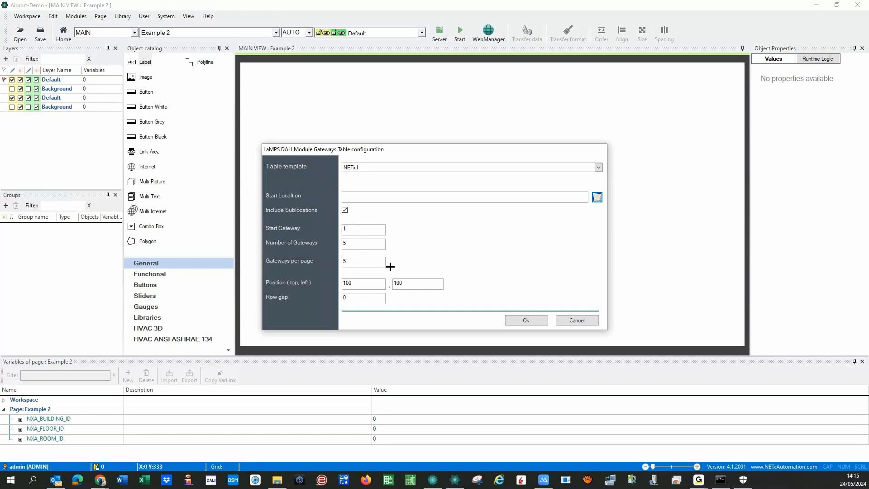
key(Return)
click(307, 192)
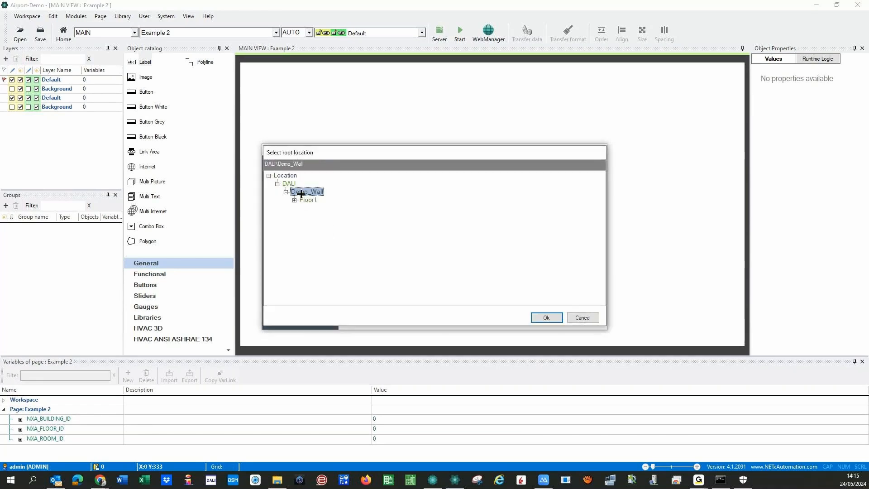
click(307, 200)
click(540, 318)
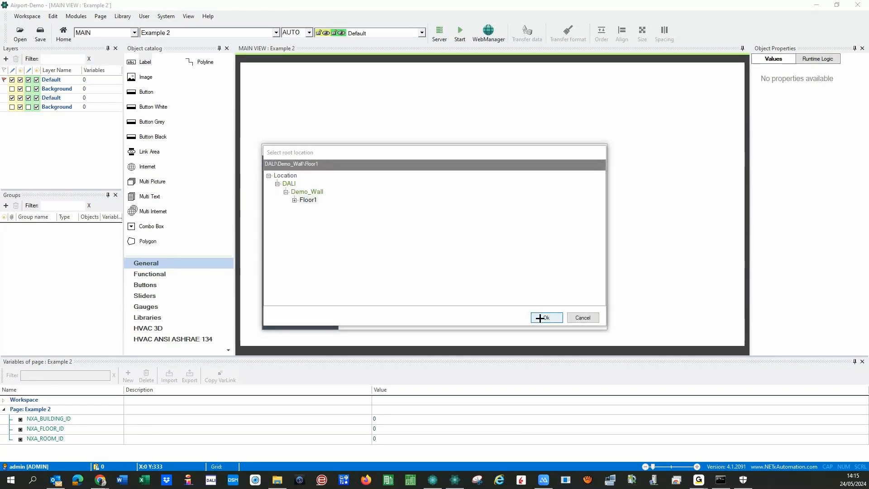
- Place the five-gateway Demo_Wall\Floor1 table on Example 2 and launch runtime
click(524, 322)
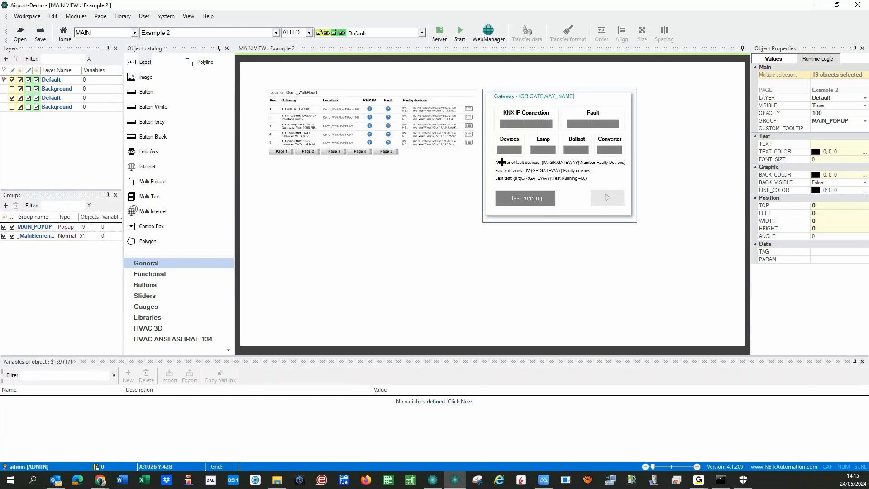
click(365, 216)
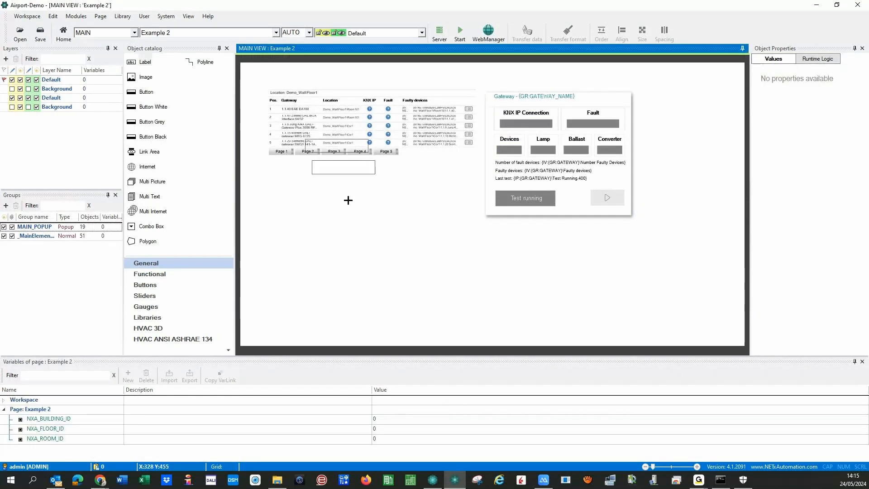
click(460, 33)
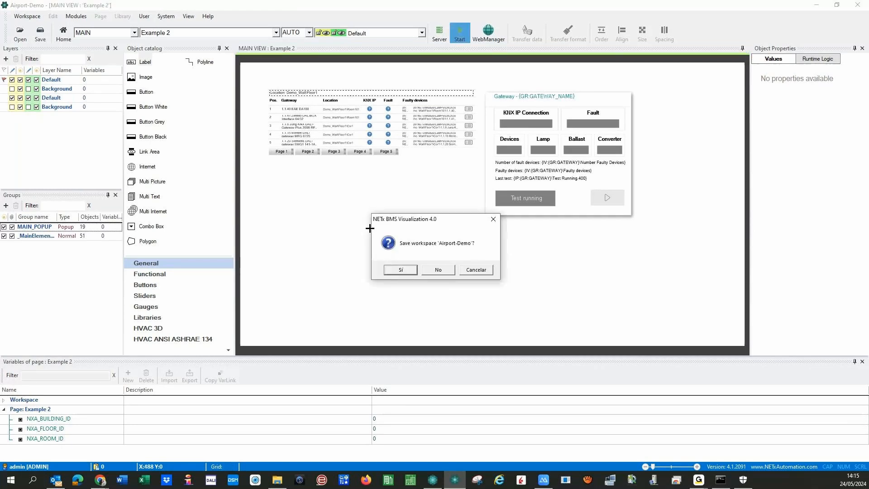
- Save, open details of gateways 1.1.6 Jung and 1.1.40 EAE DA100, and test 1.1.40 EAE DA100
click(395, 271)
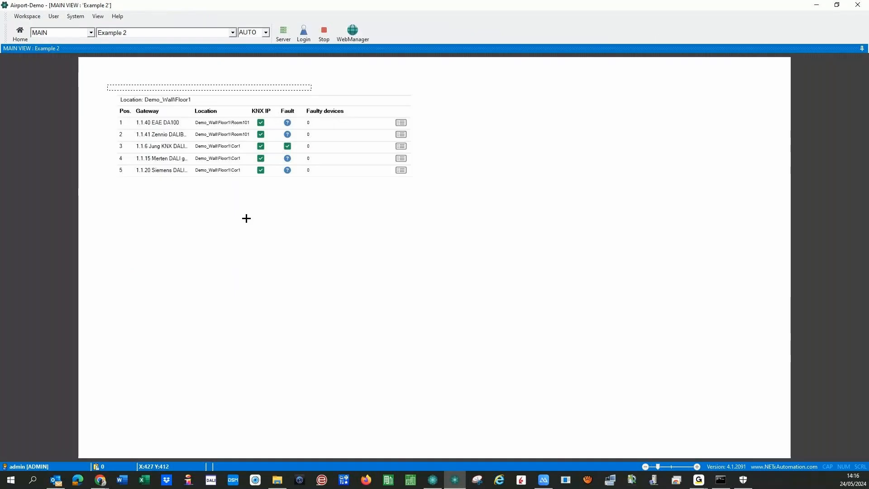
click(401, 145)
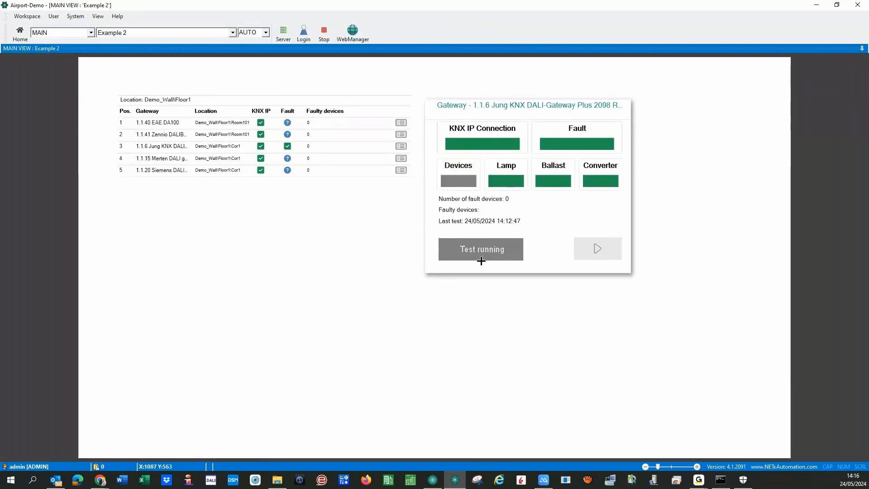
click(401, 123)
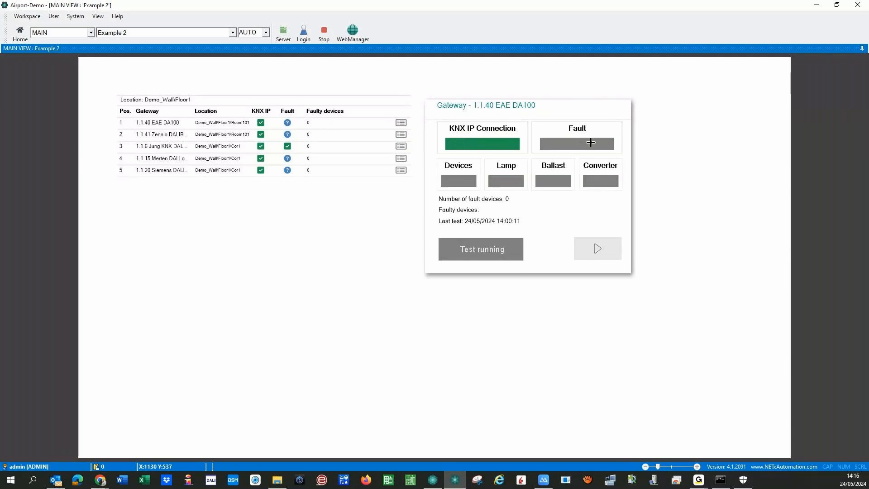
click(400, 135)
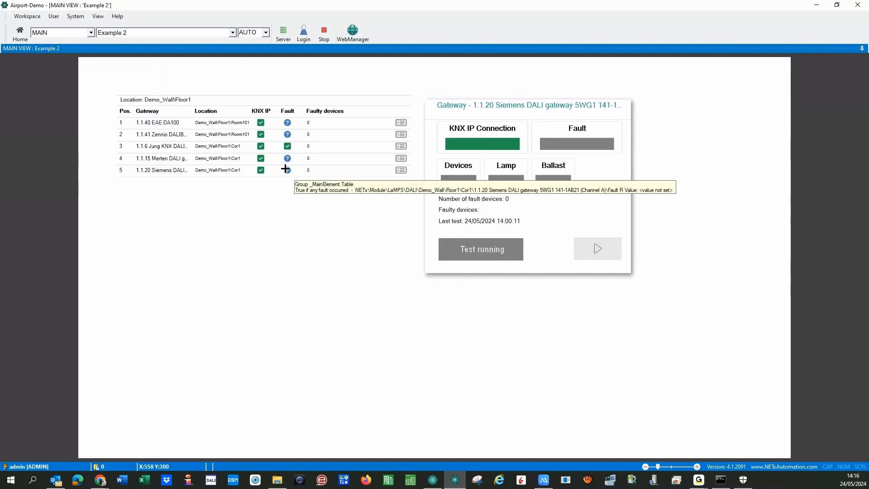
click(174, 168)
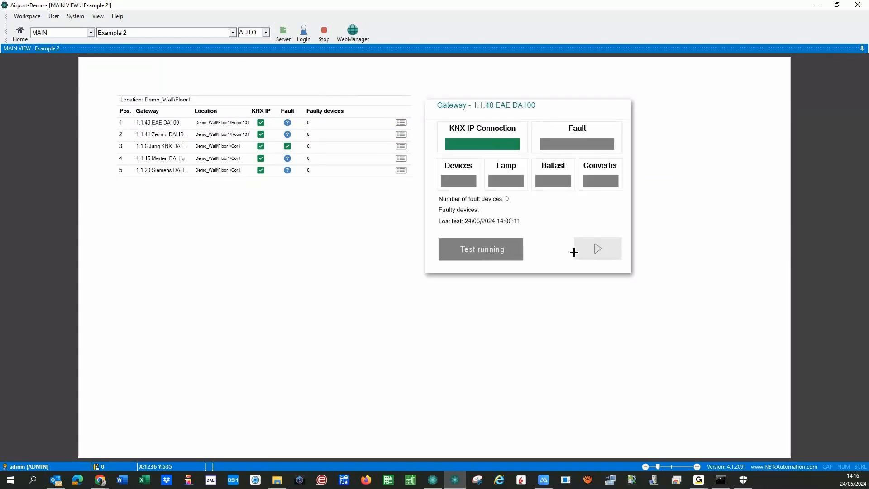
click(607, 253)
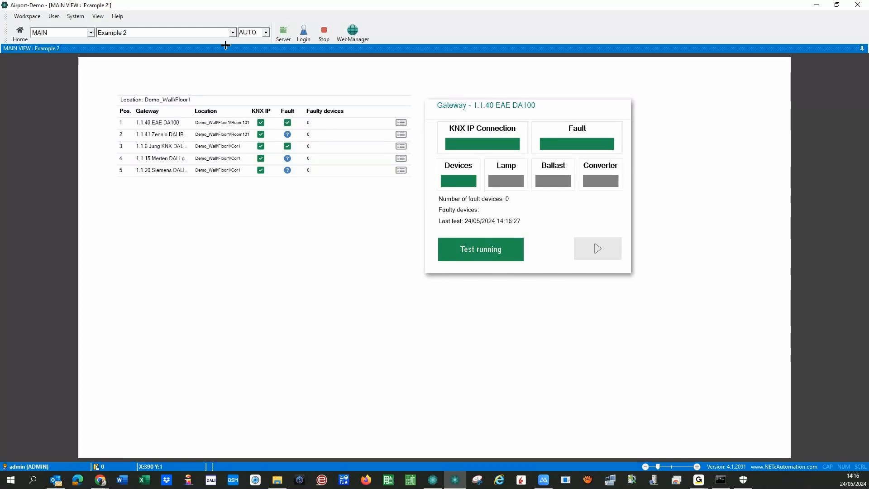
click(233, 33)
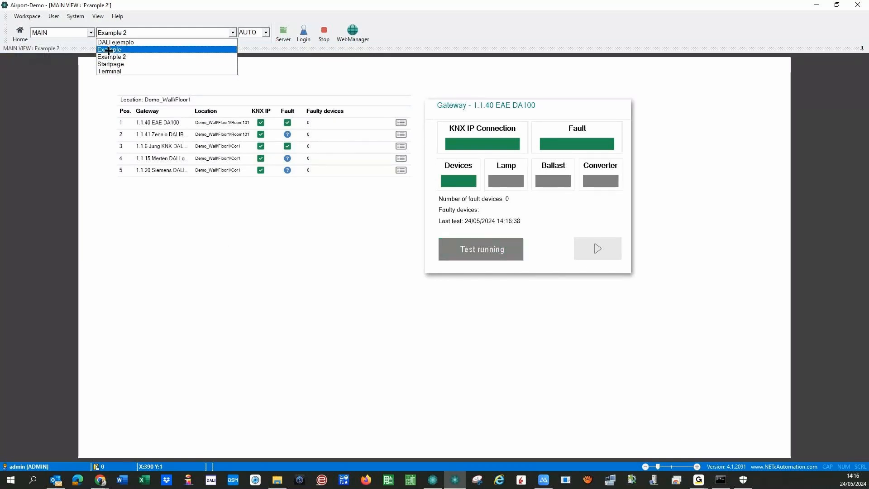
- Show the Example page and run a function test on Device1 twice
click(109, 50)
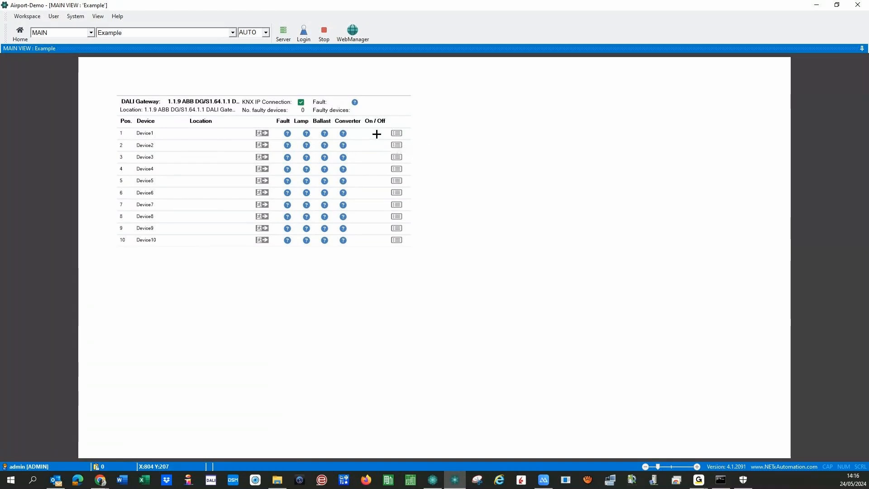
click(396, 133)
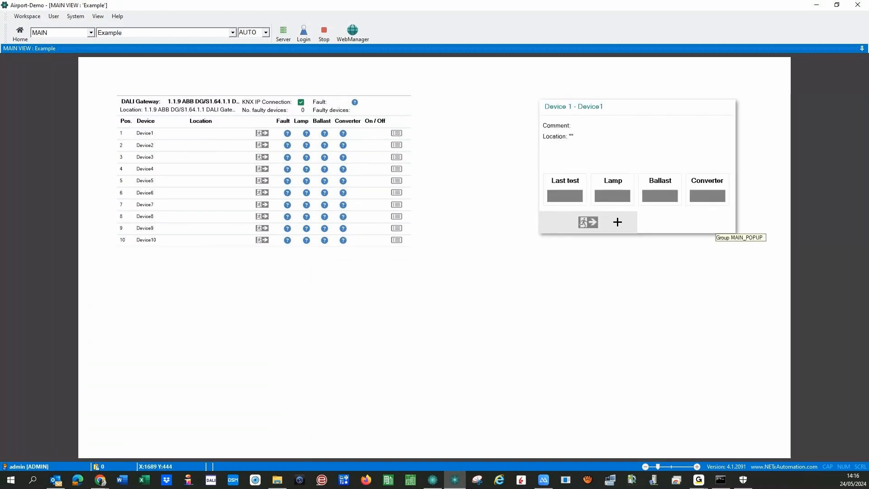
mouse_move(599, 231)
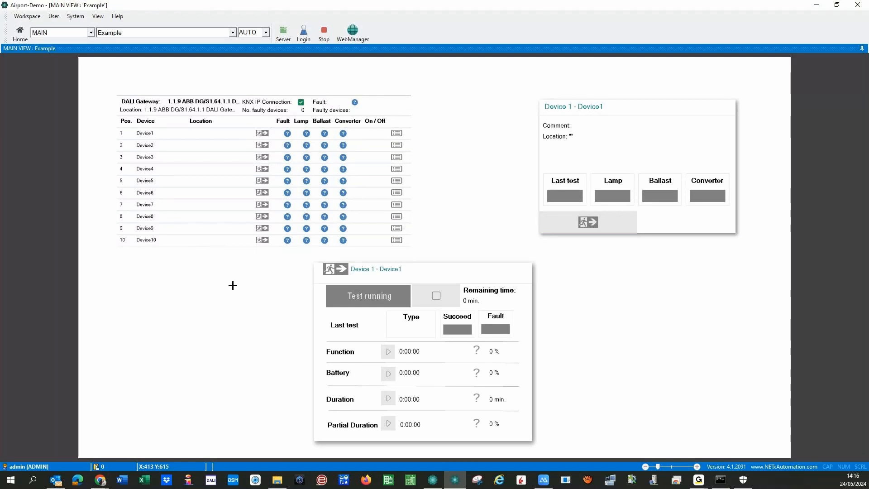
click(388, 351)
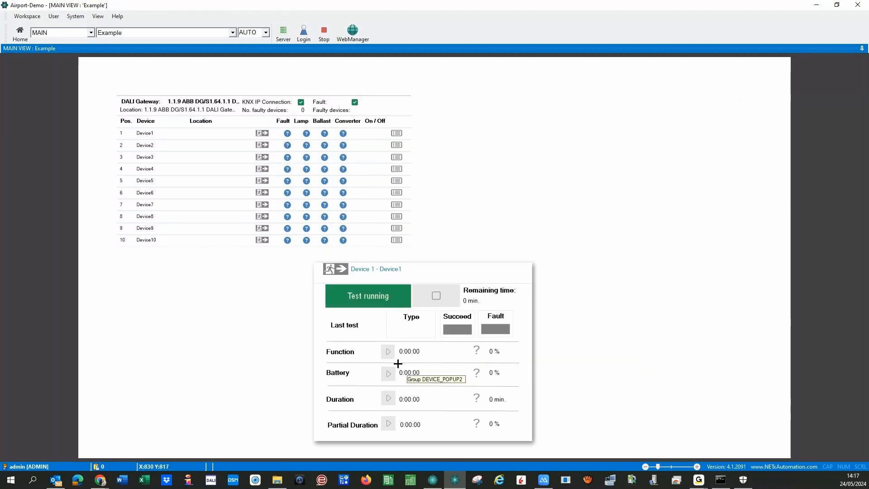
click(434, 299)
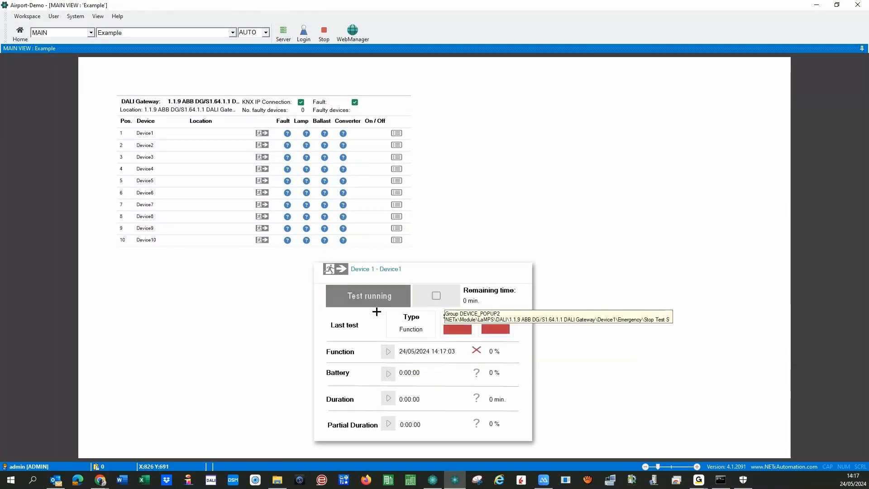
click(388, 352)
- Open Device2's emergency test popup, then switch to the DALI ejemplo page and close the detail panel
click(396, 145)
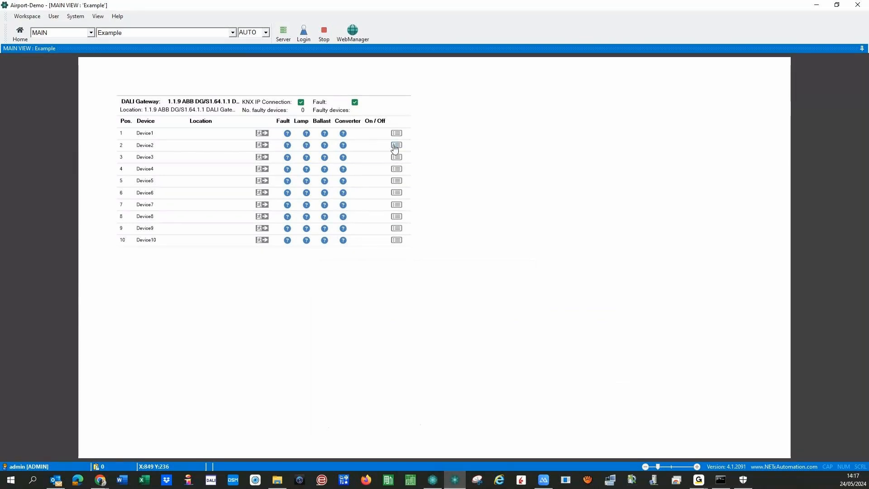
click(594, 222)
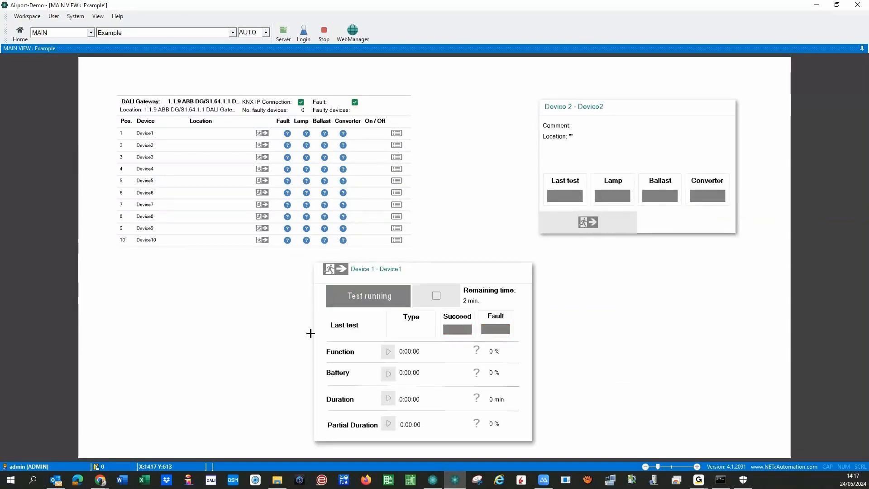
click(138, 33)
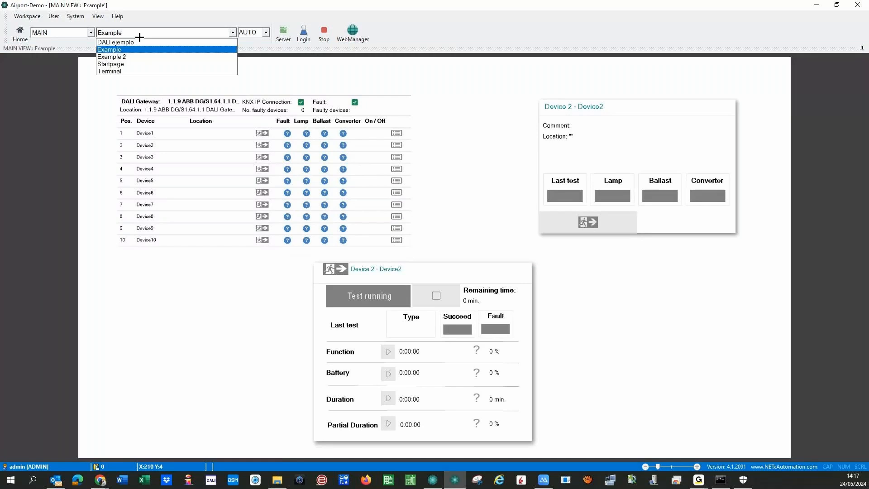
click(124, 44)
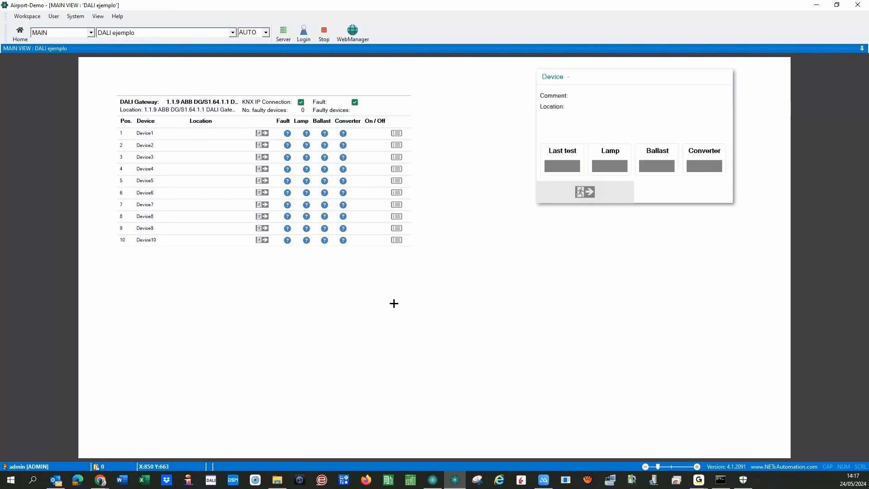
click(580, 201)
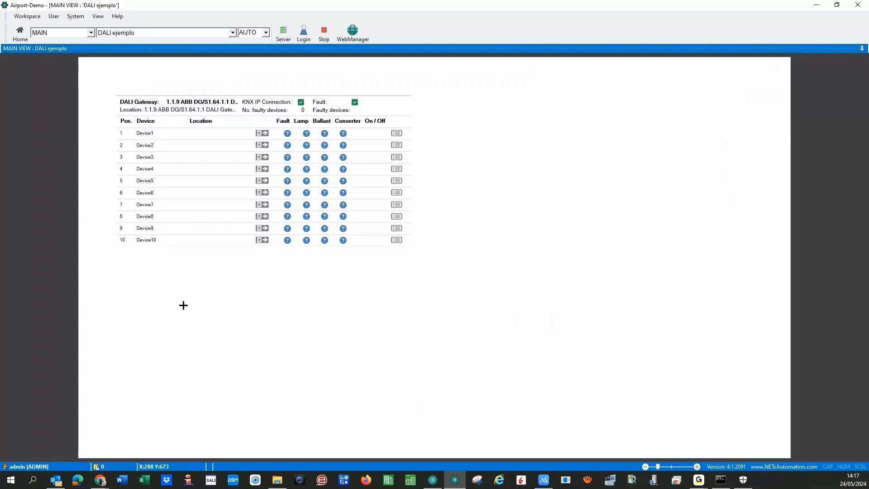
- Stop the runtime and bring up the NETx Core Server Studio window
click(324, 30)
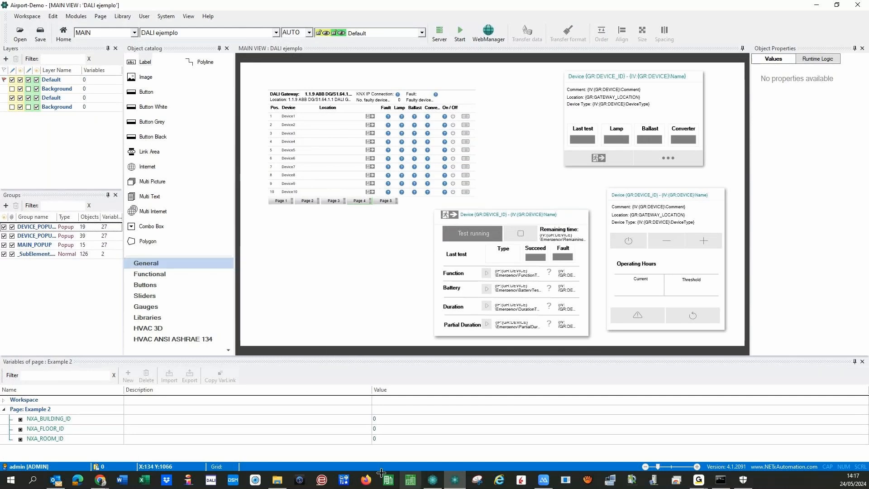
click(438, 481)
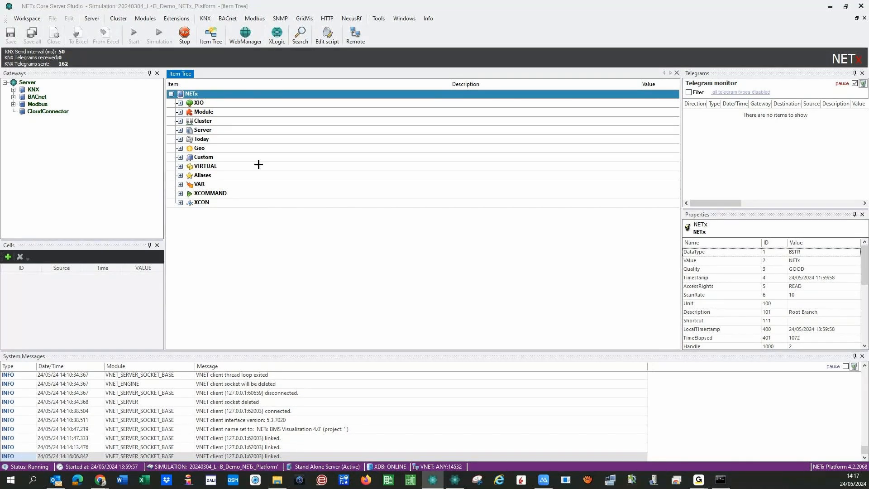
- Stop the NETx Core Server and confirm the shutdown with Sí
click(185, 36)
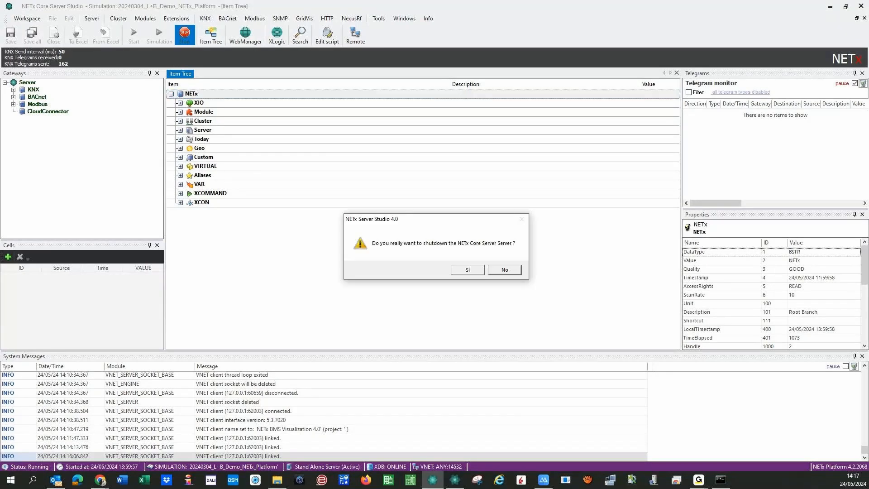
click(467, 270)
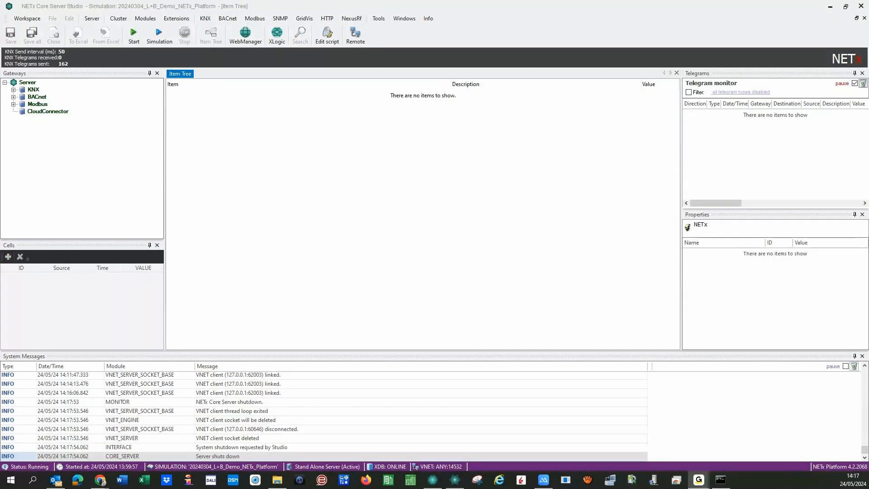